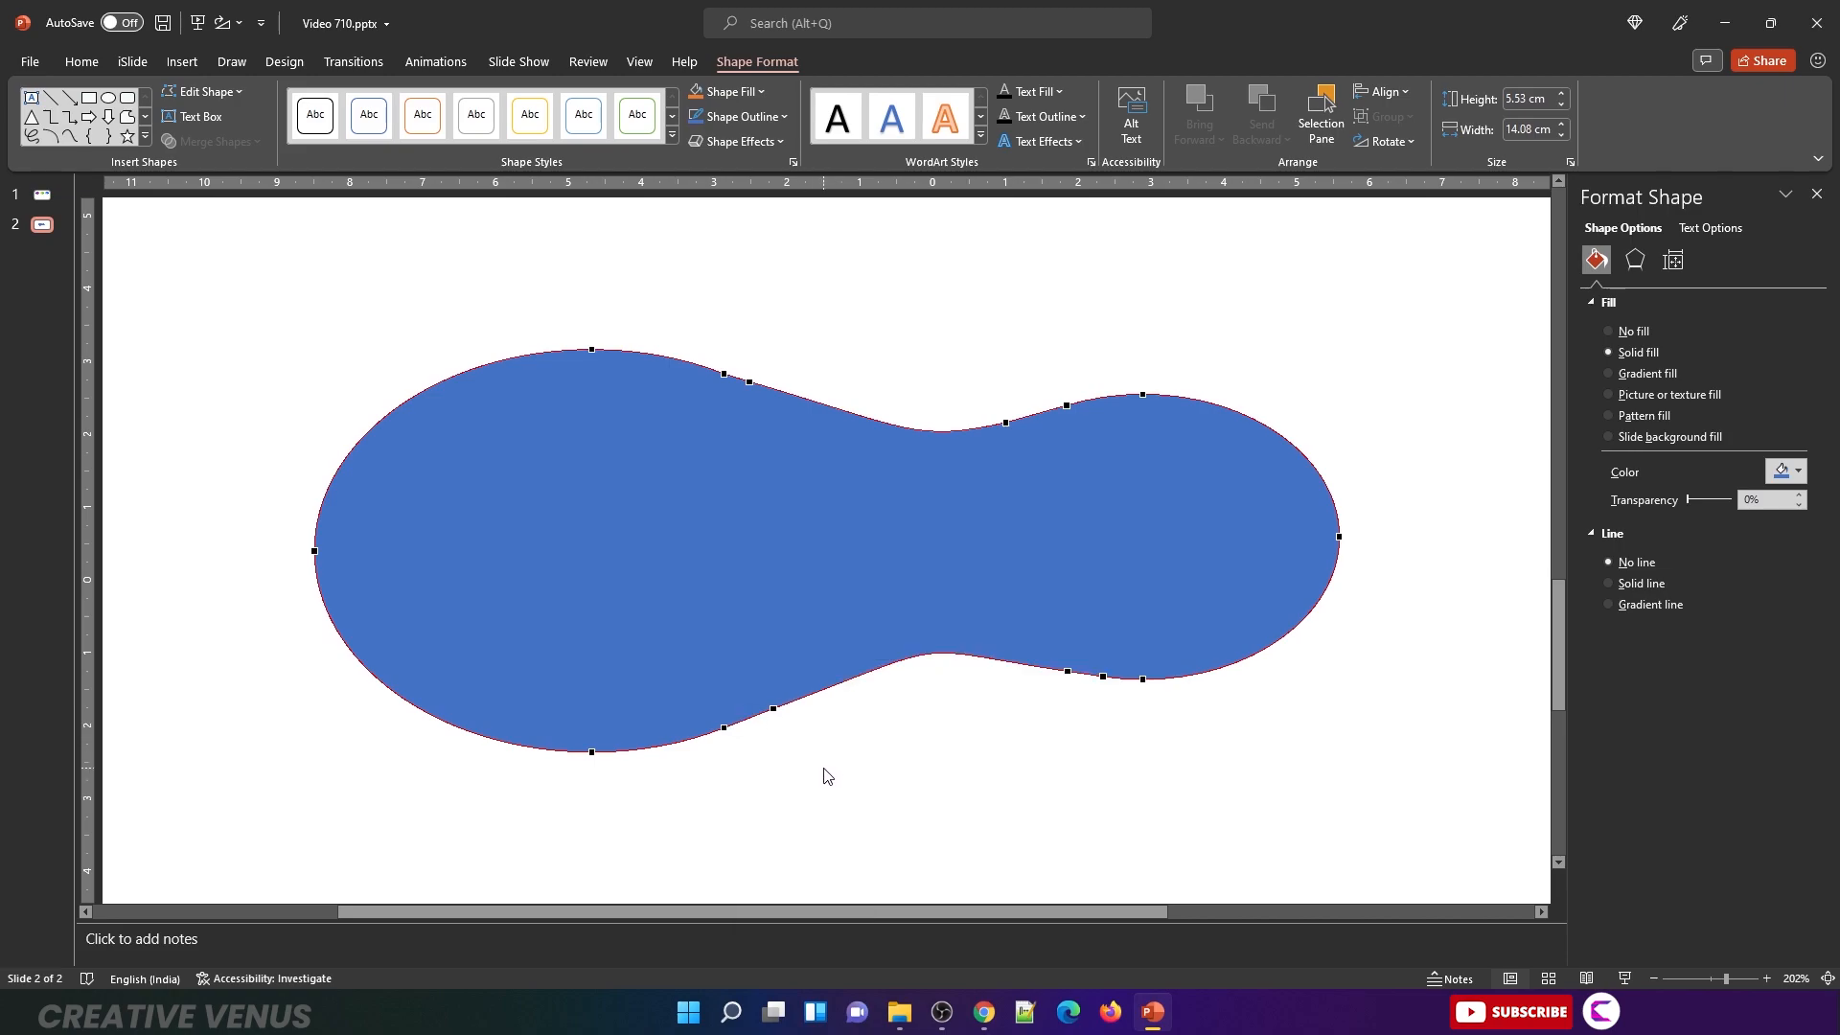
# Step: Center the blue blob on the slide and give it a linear indigo-to-purple-to-pink gradient fill
pyautogui.click(827, 775)
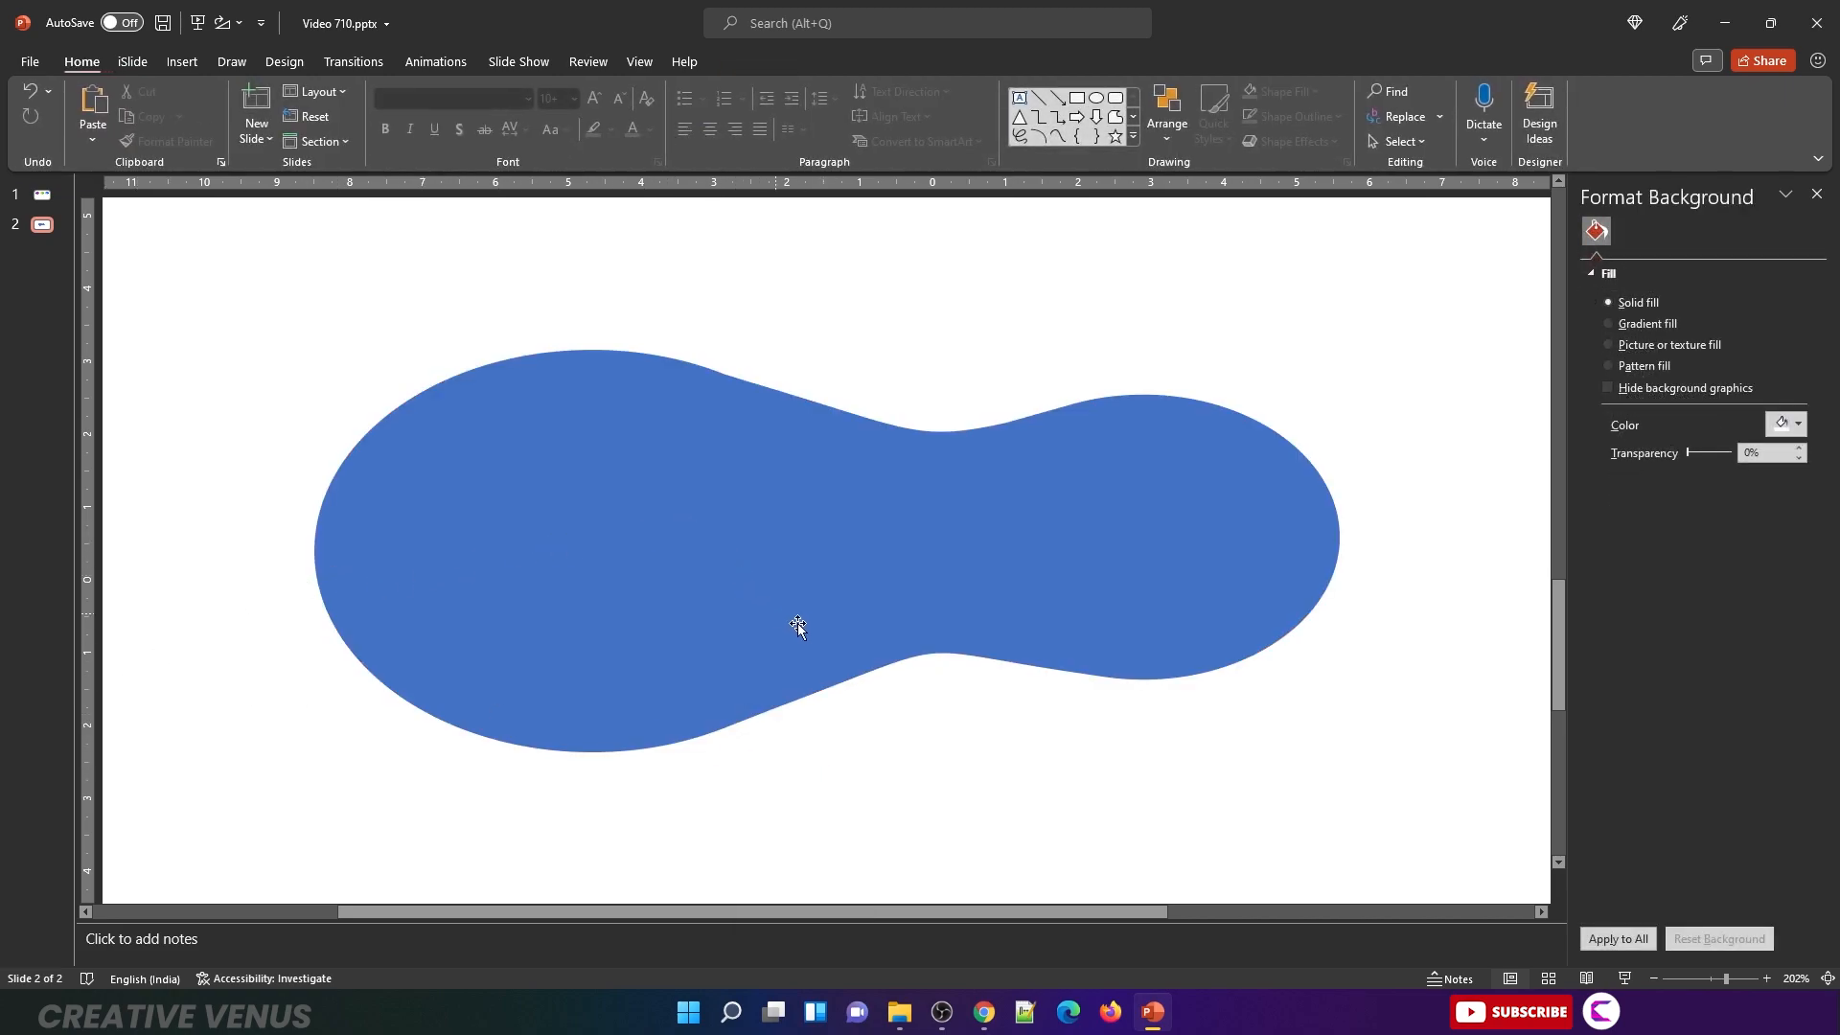
pyautogui.click(1698, 979)
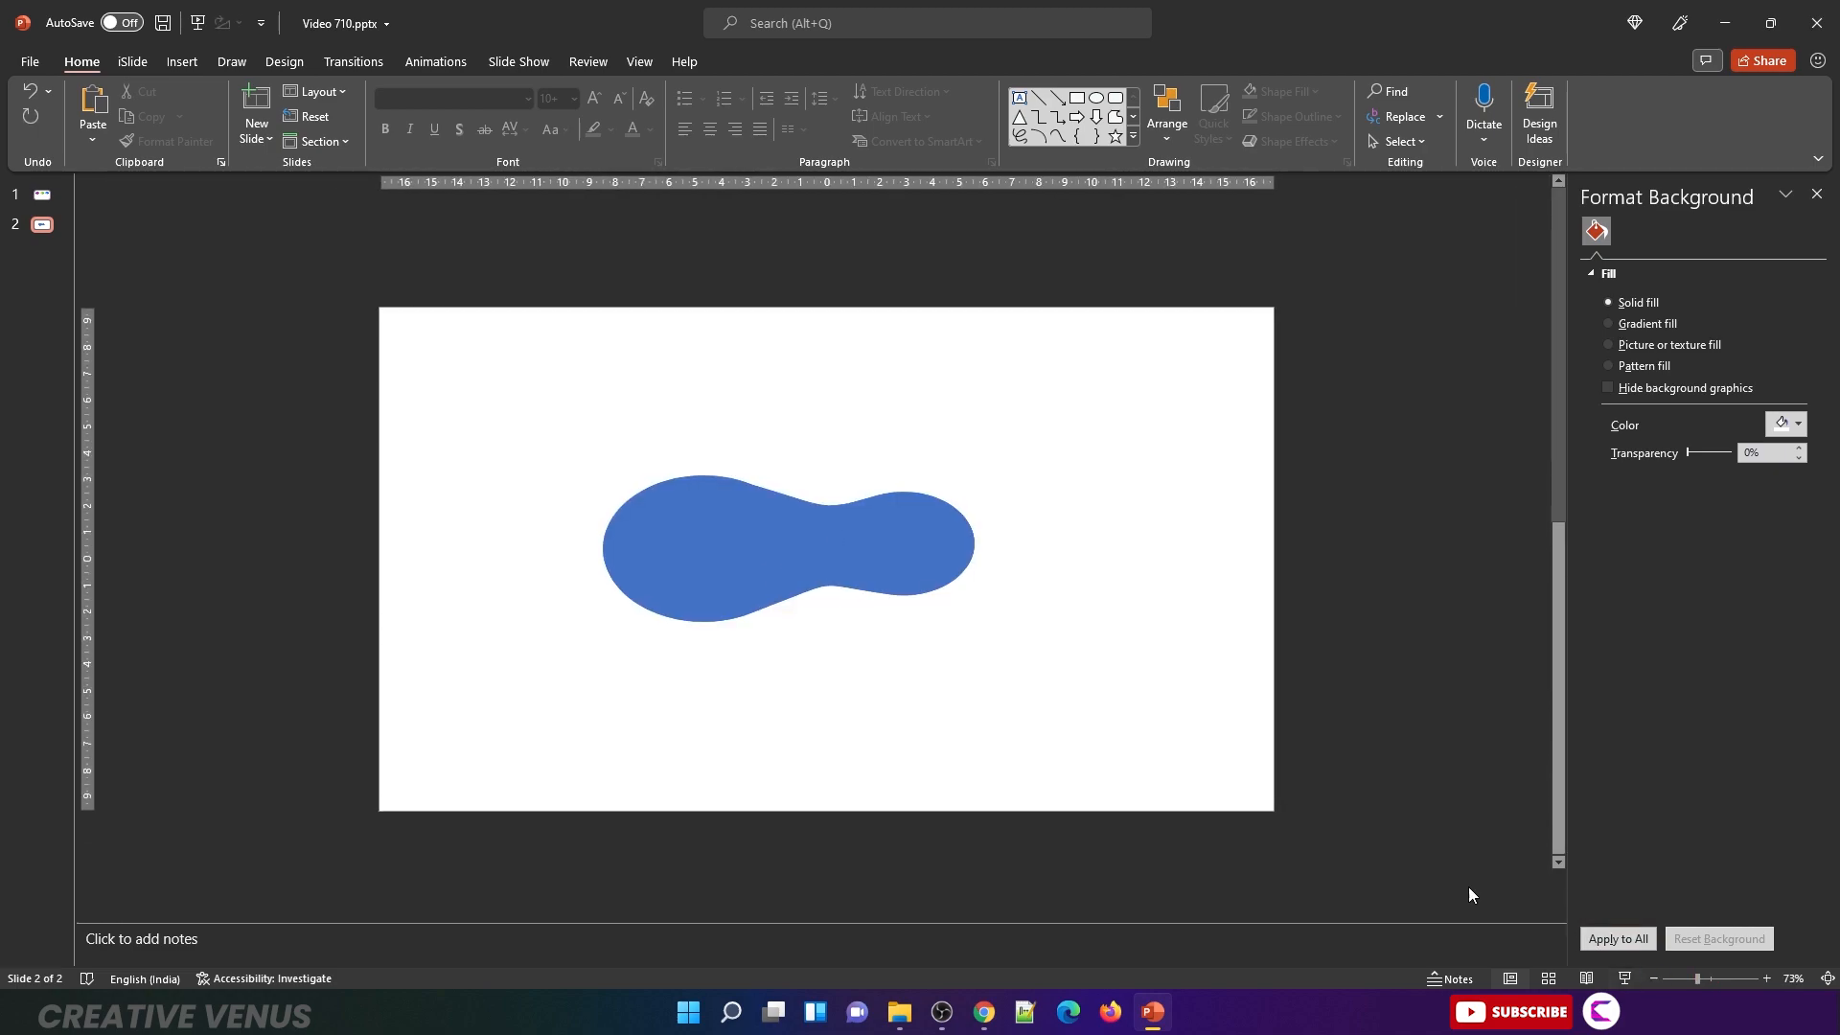
pyautogui.moveTo(825, 567); pyautogui.dragTo(895, 545)
pyautogui.click(1639, 375)
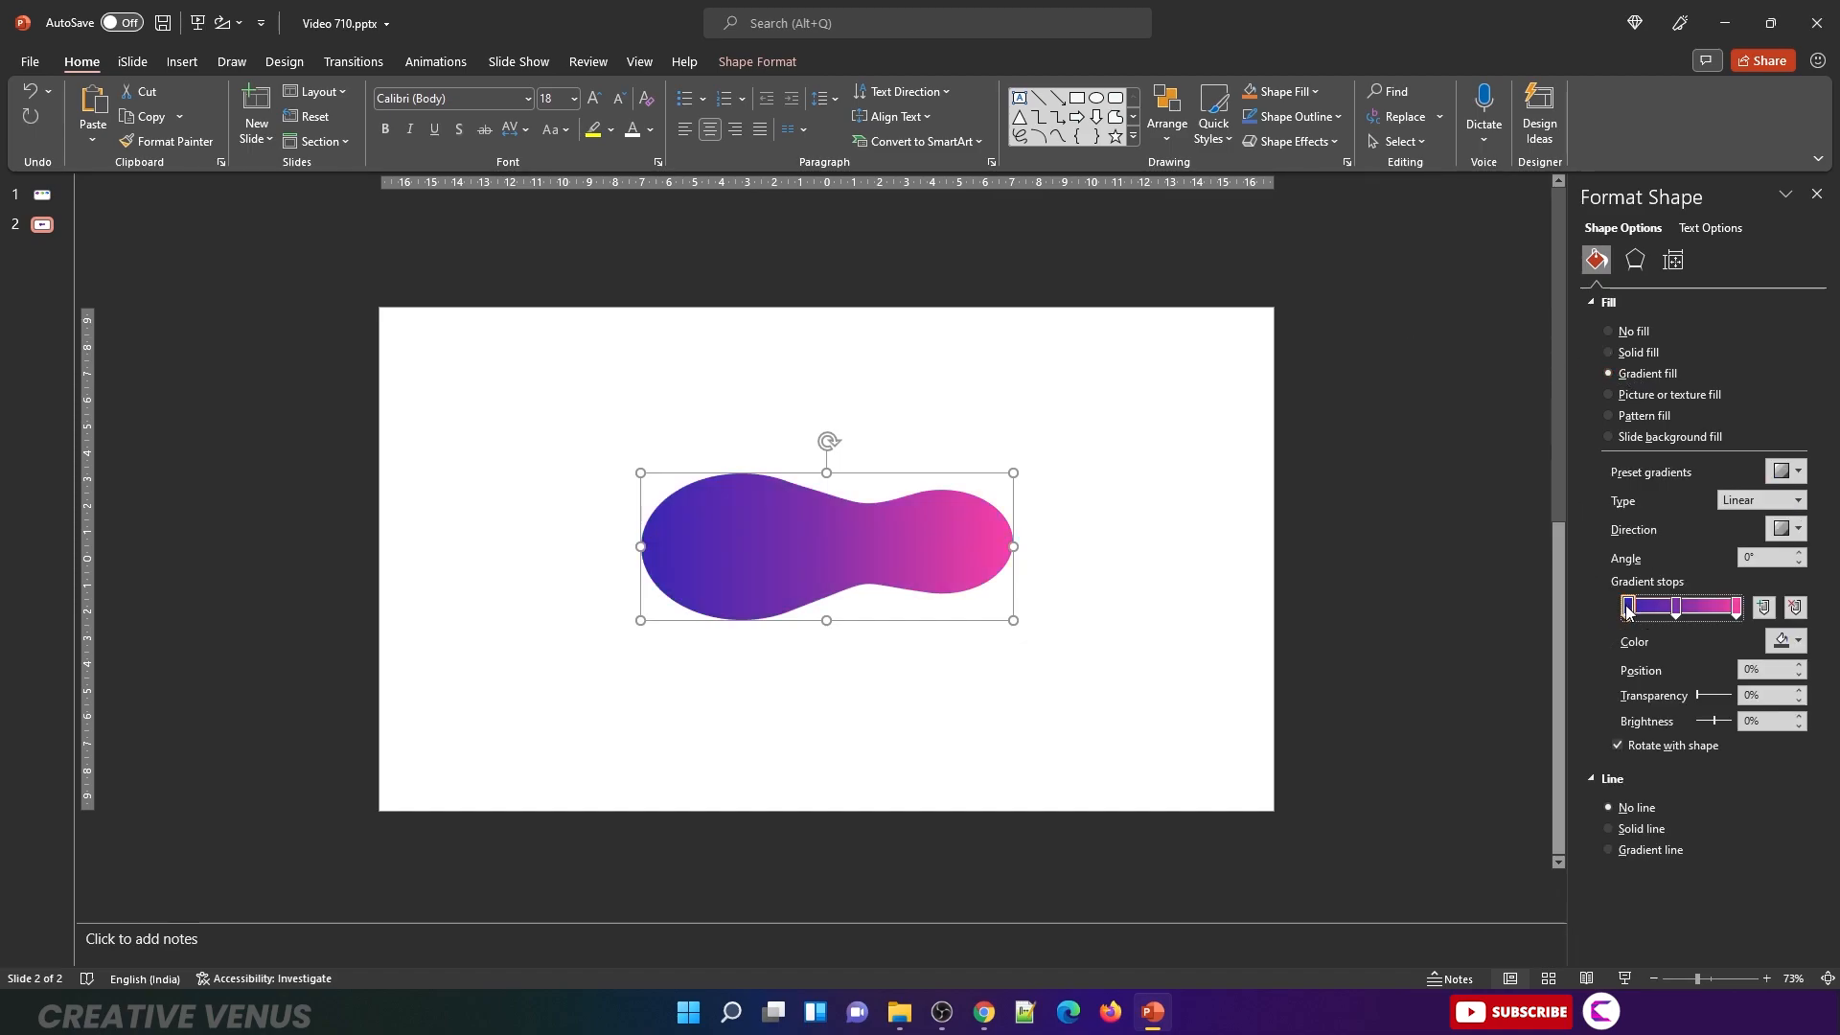
# Step: Examine the custom color codes of the blob's three gradient stops without changing them
pyautogui.click(1794, 643)
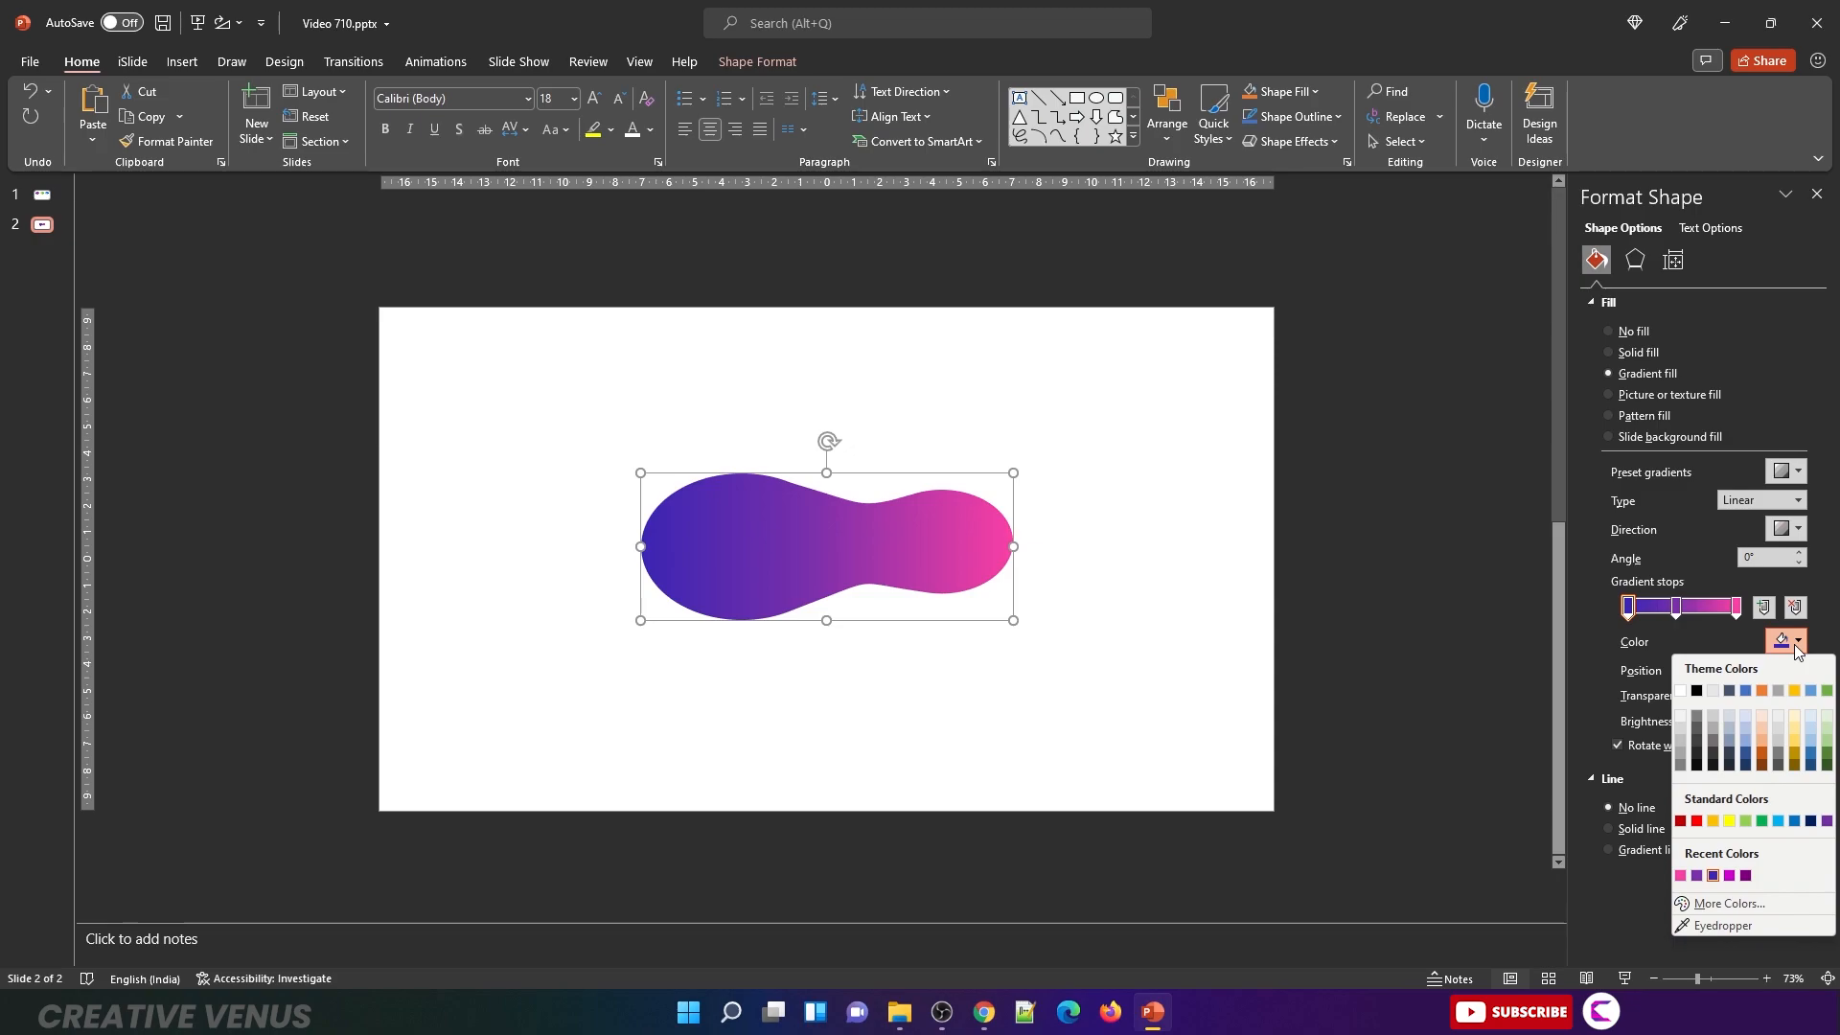
pyautogui.click(1716, 906)
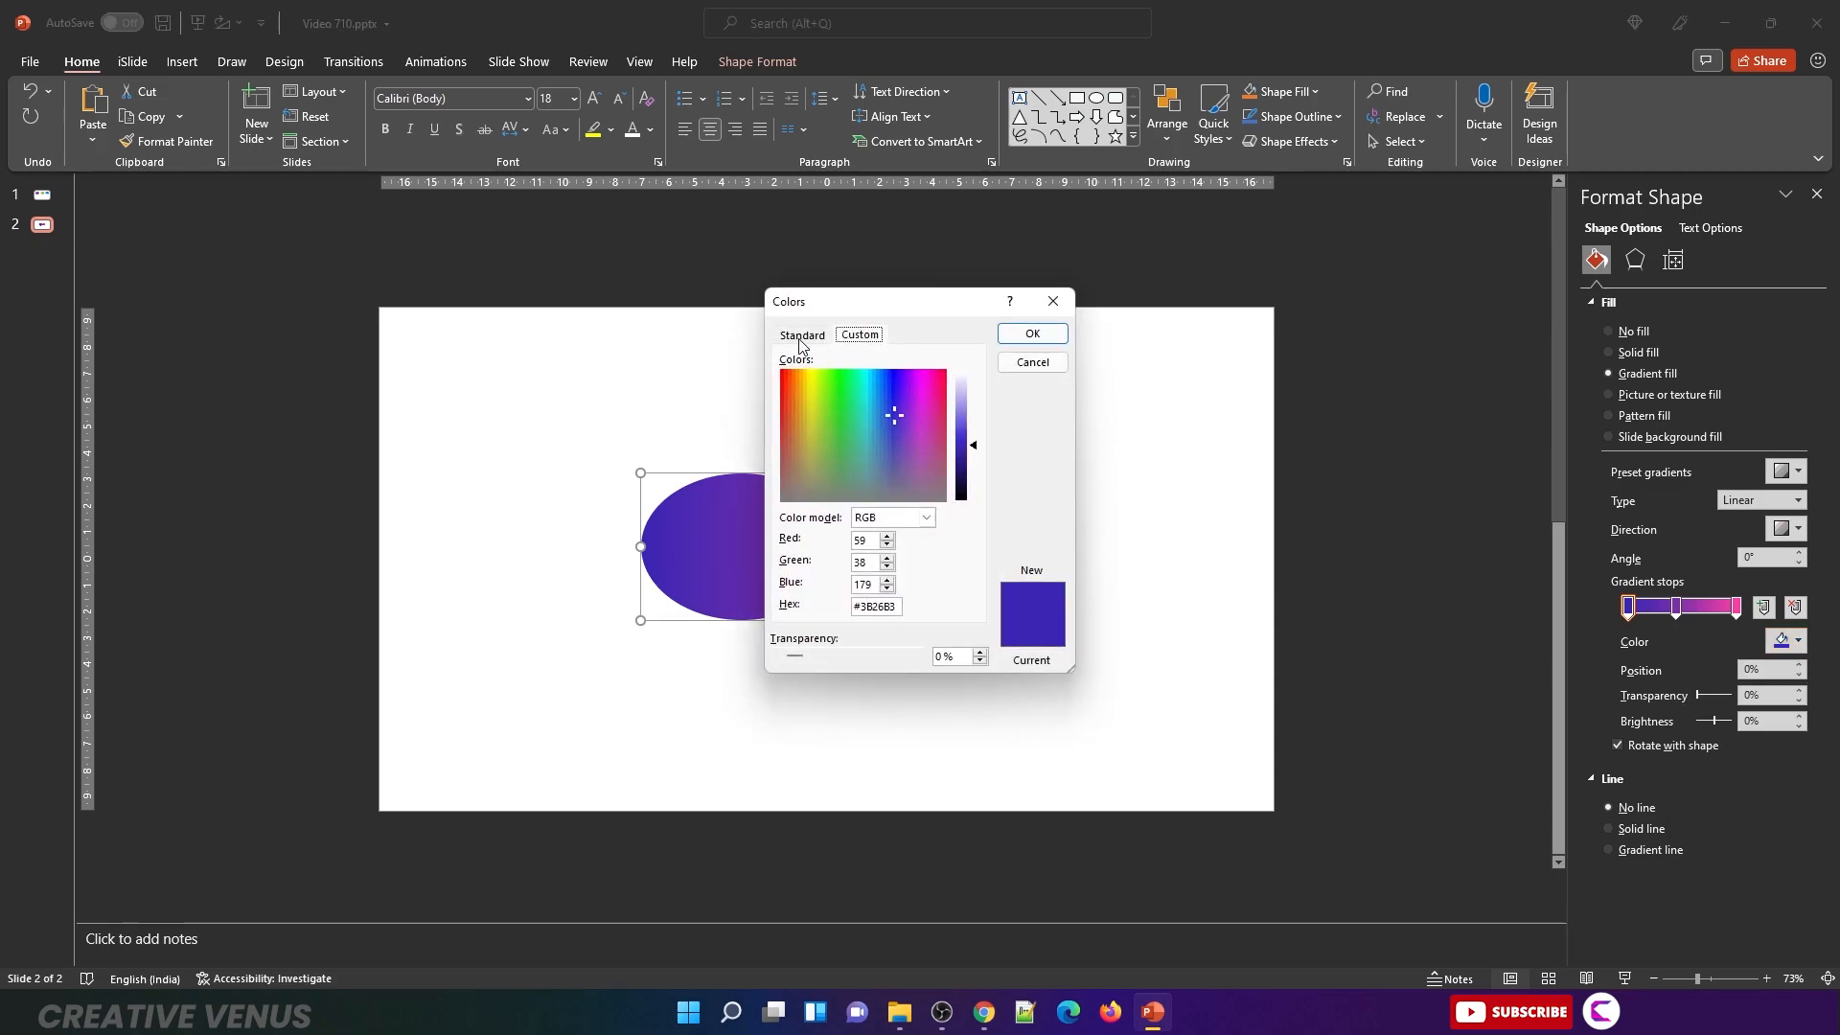
pyautogui.click(1032, 362)
pyautogui.click(1678, 607)
pyautogui.click(1797, 642)
pyautogui.click(1730, 902)
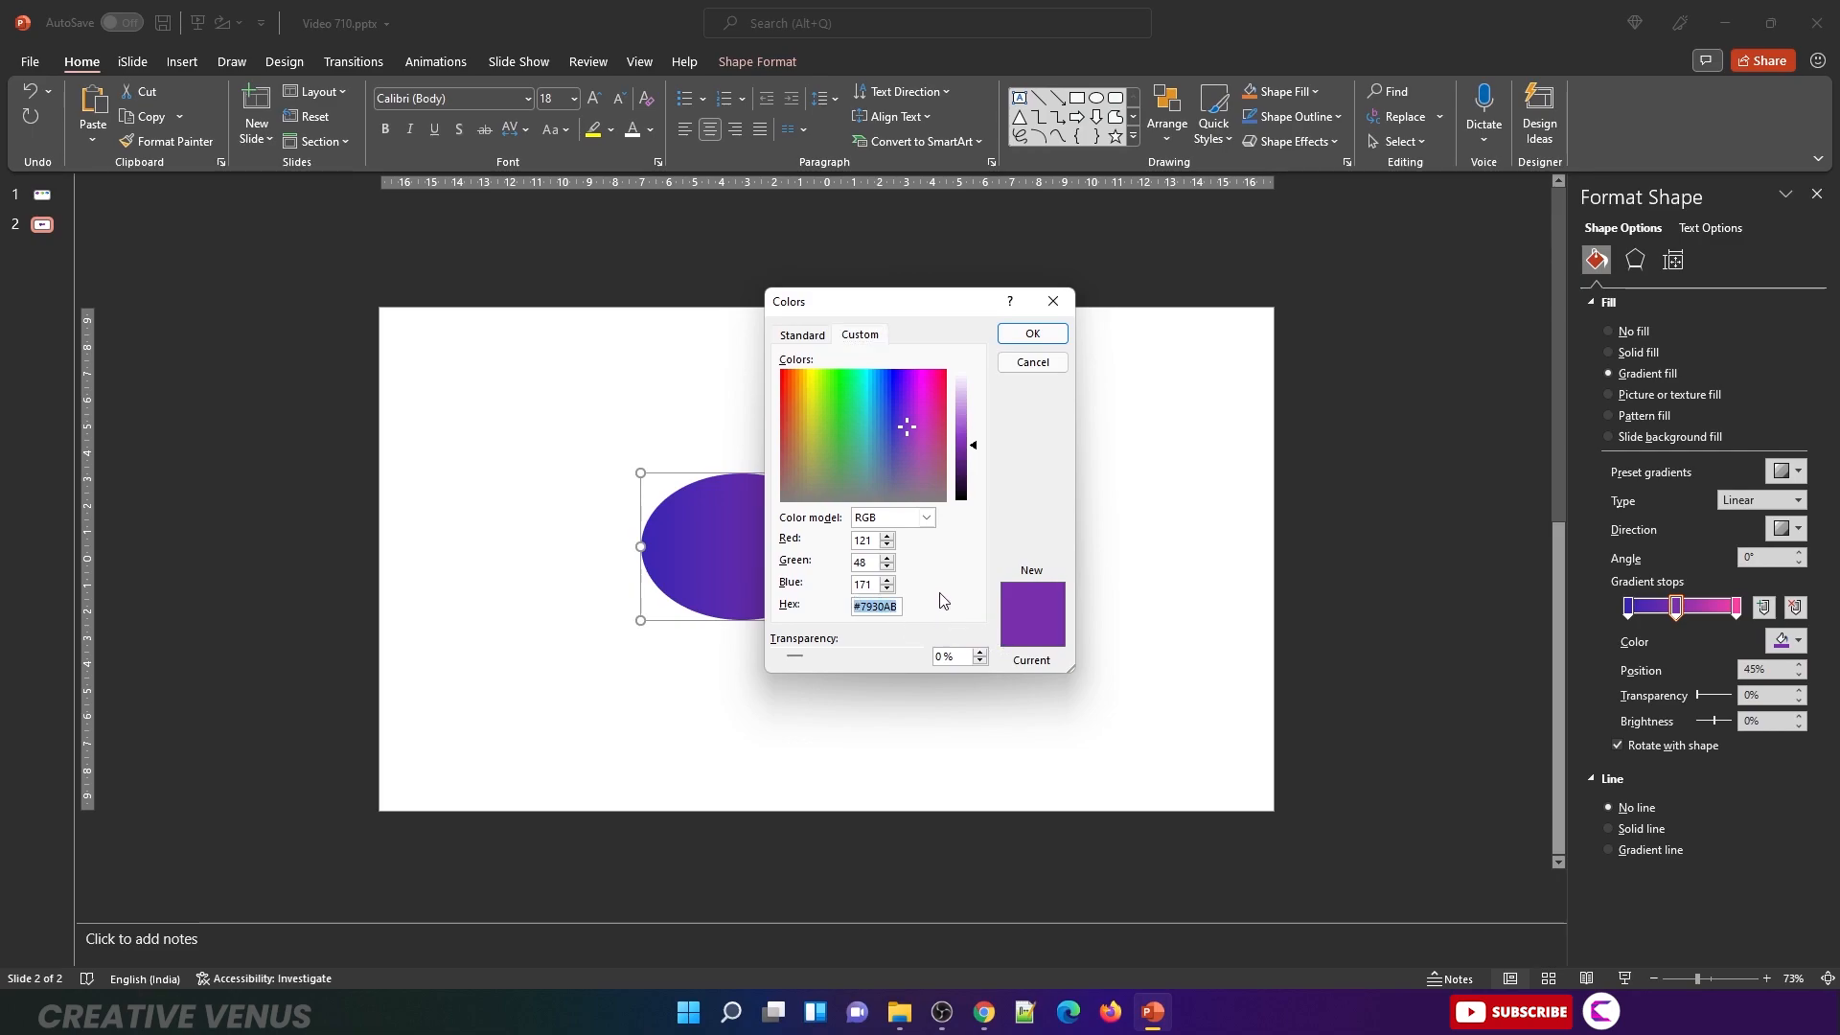
pyautogui.click(1033, 362)
pyautogui.click(1738, 610)
pyautogui.click(1797, 642)
pyautogui.click(1730, 903)
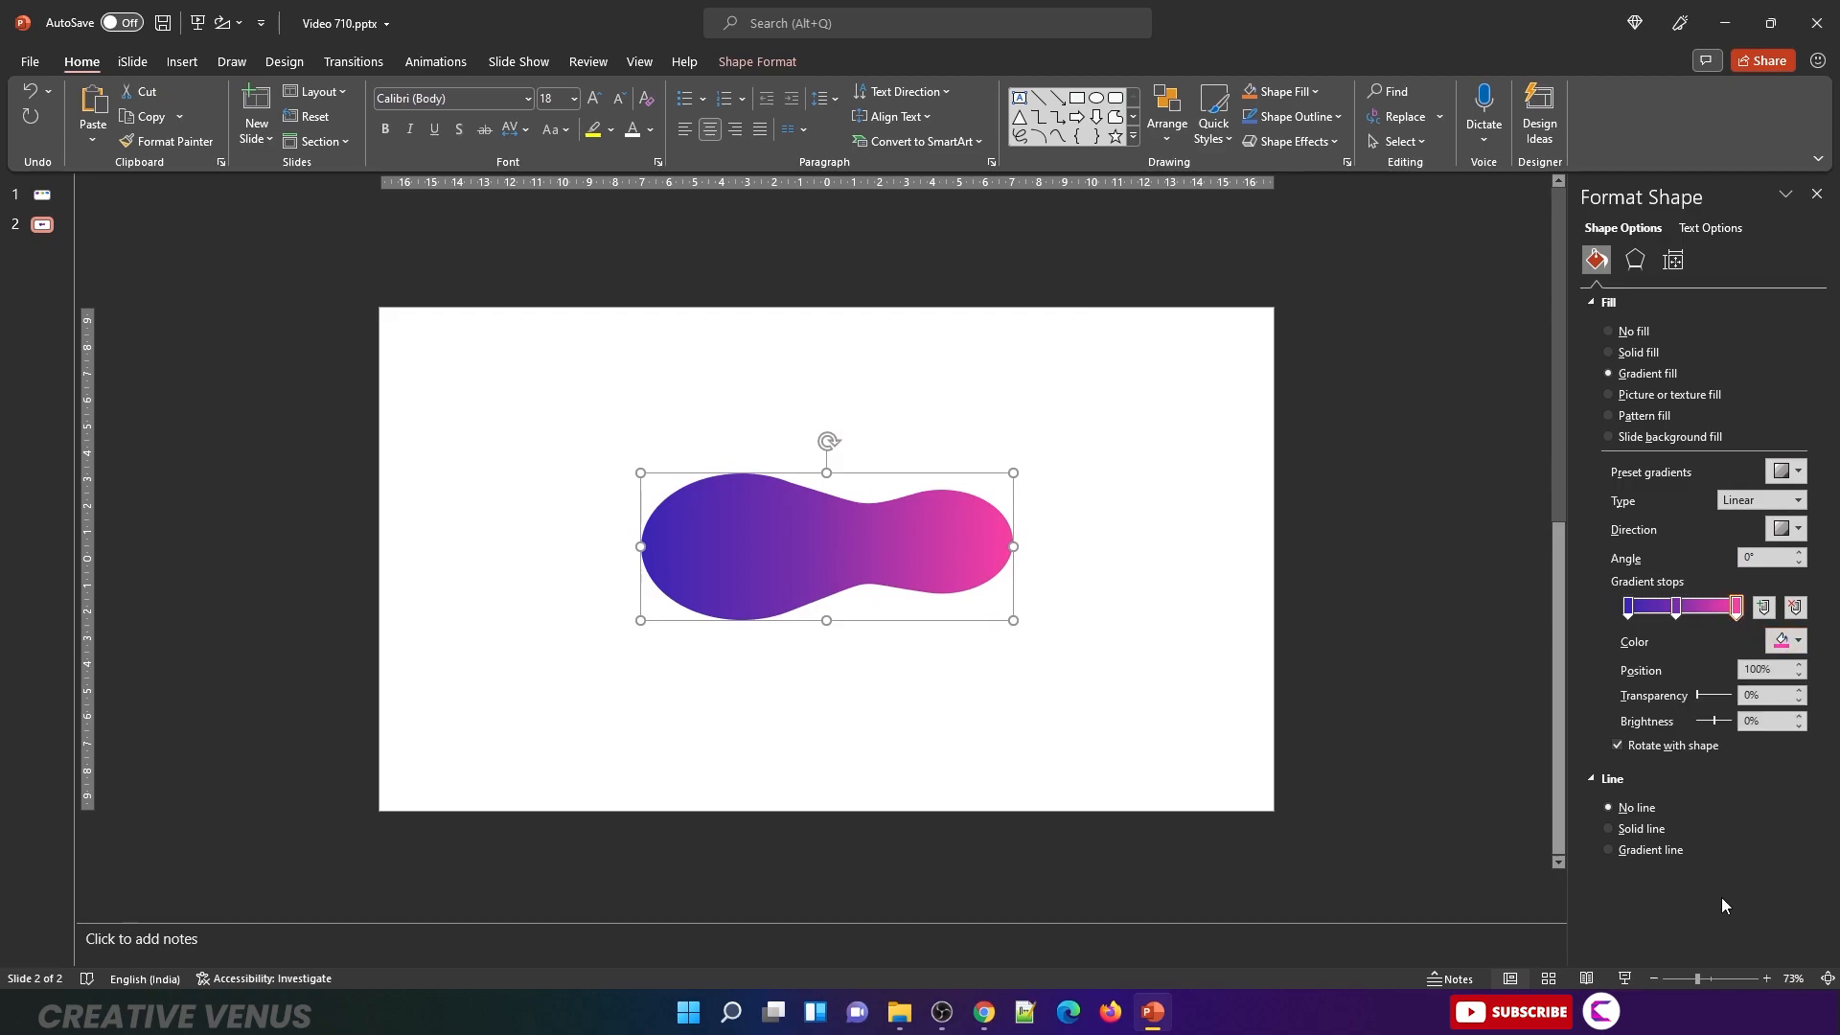
pyautogui.moveTo(901, 609); pyautogui.dragTo(820, 605)
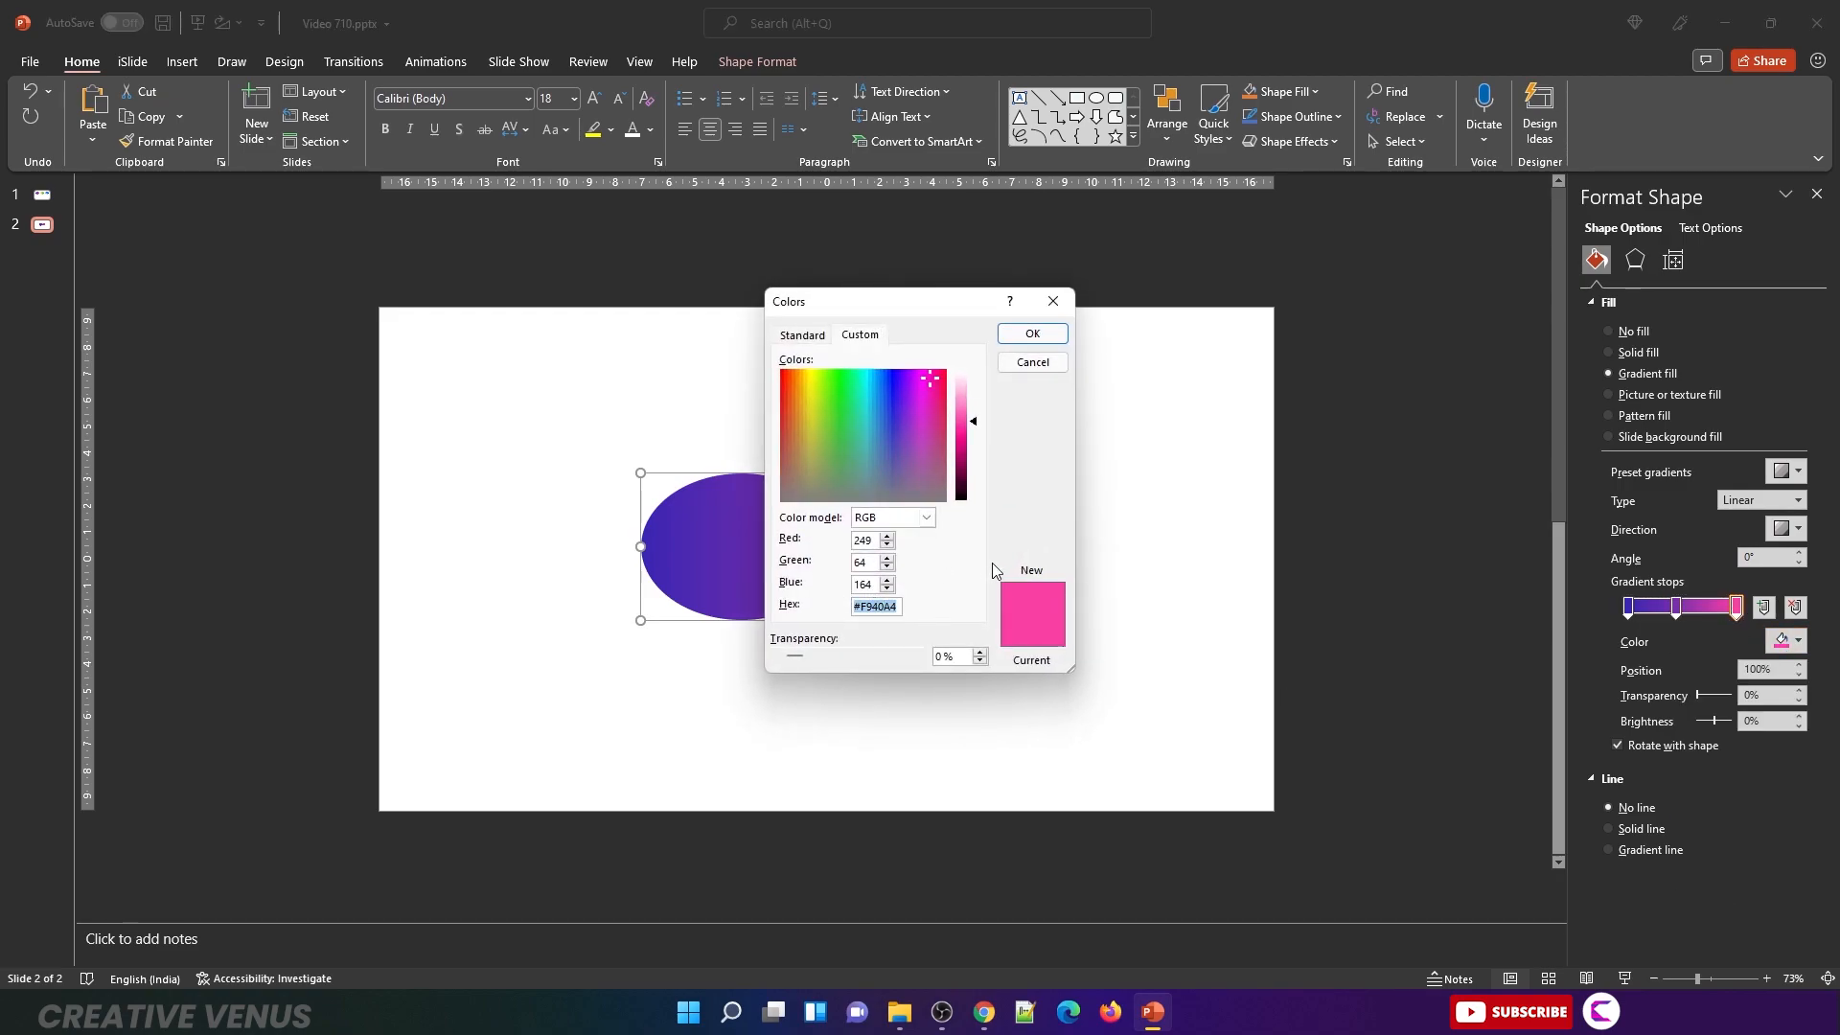
pyautogui.click(1033, 362)
# Step: Apply an outer bottom-right offset shadow to the blob with 17 pt blur and 64% transparency
pyautogui.click(1635, 260)
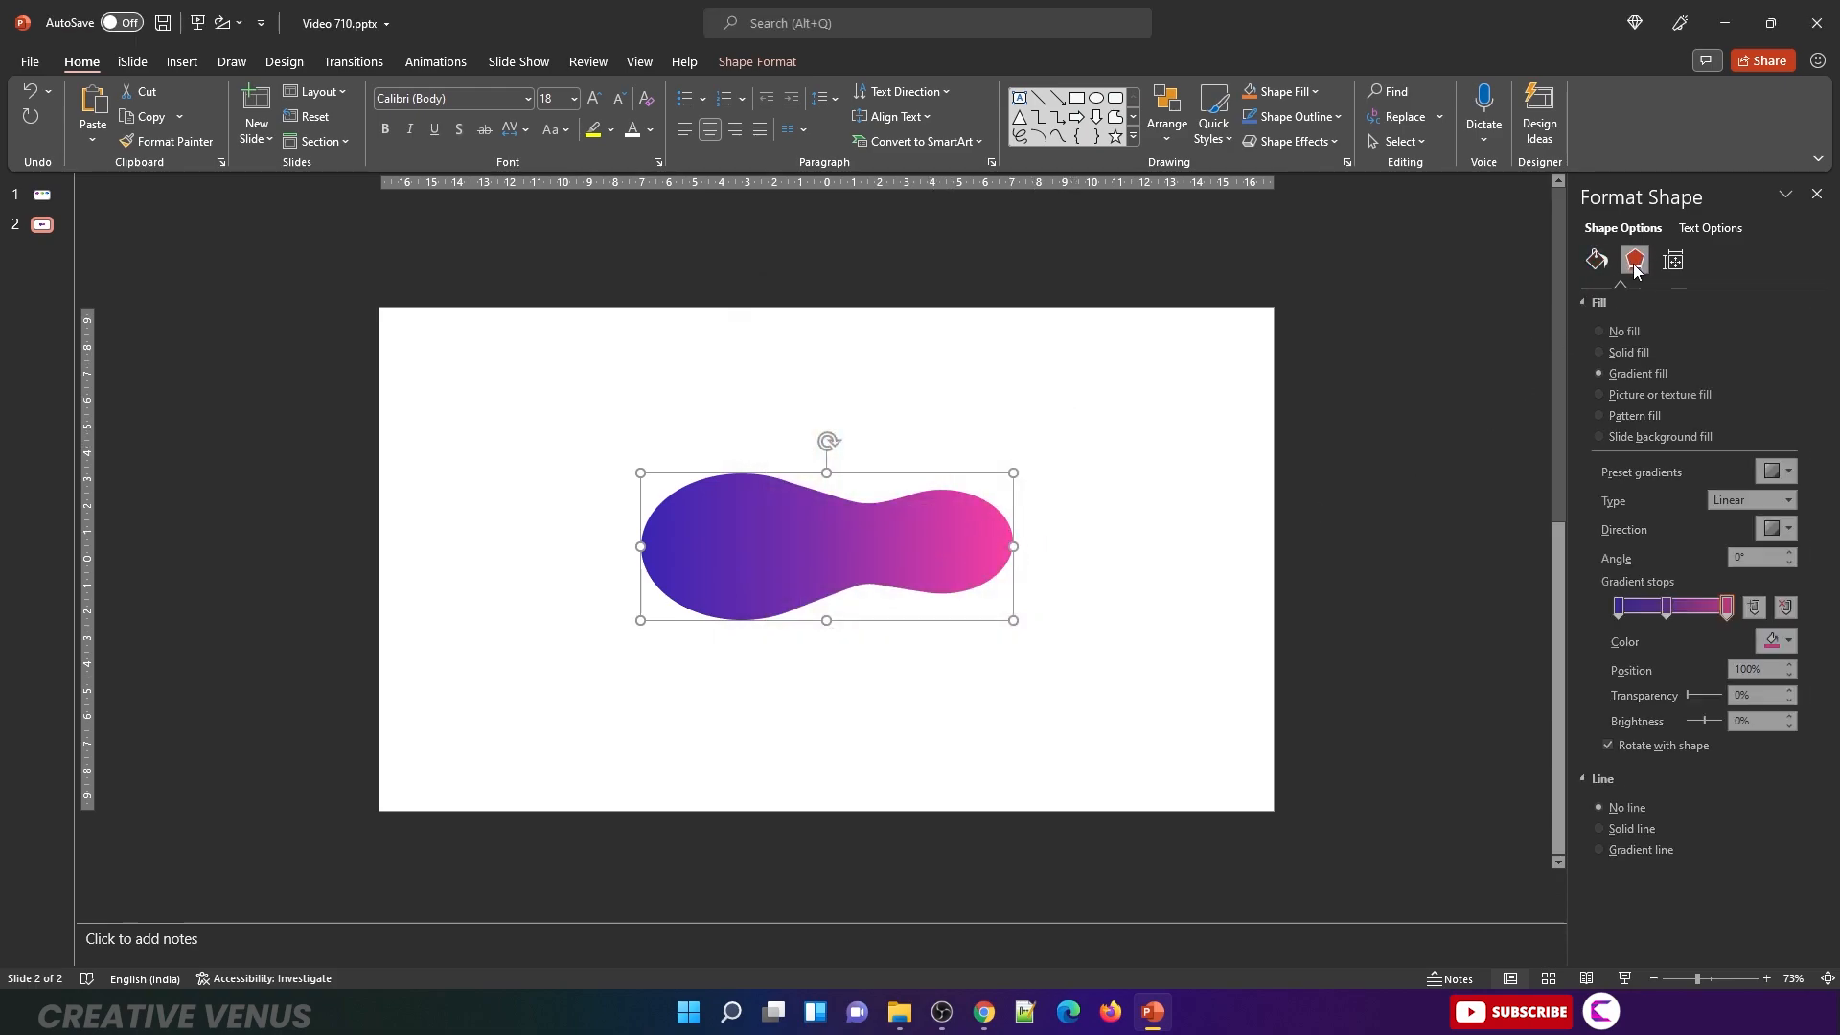
pyautogui.click(1785, 329)
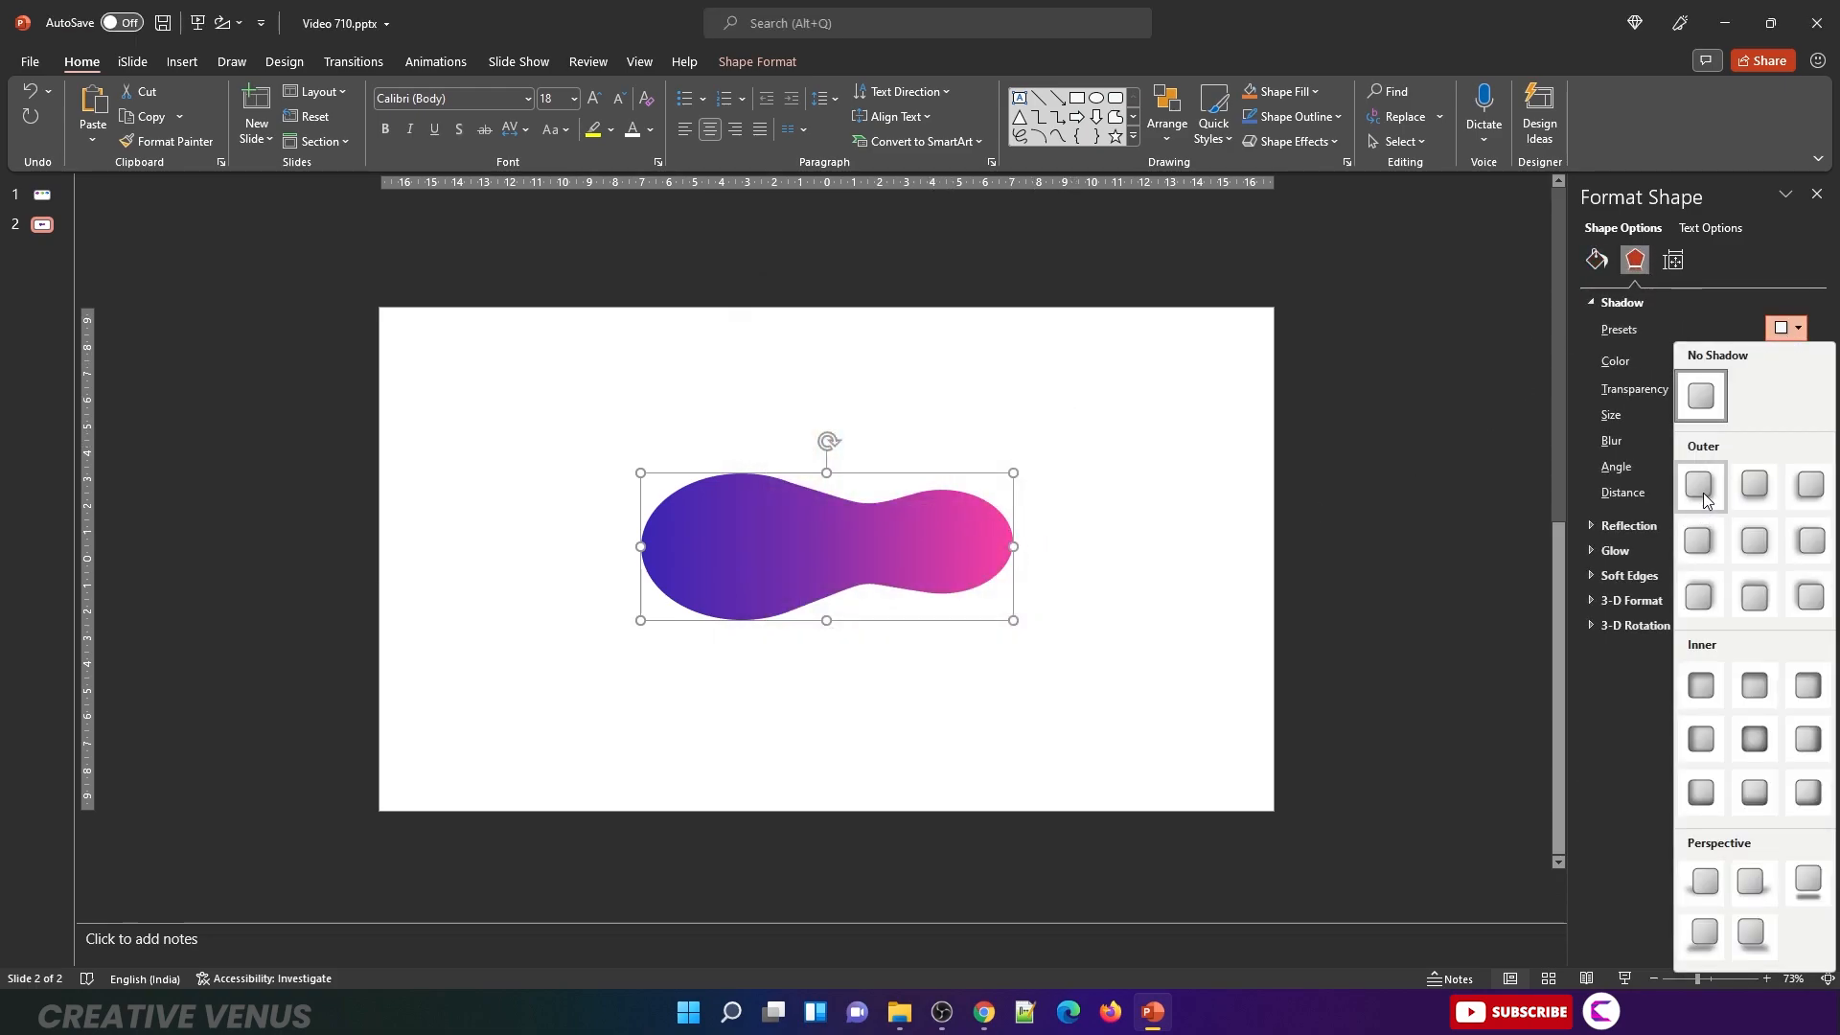
pyautogui.click(1702, 491)
pyautogui.moveTo(1684, 443); pyautogui.dragTo(1691, 444)
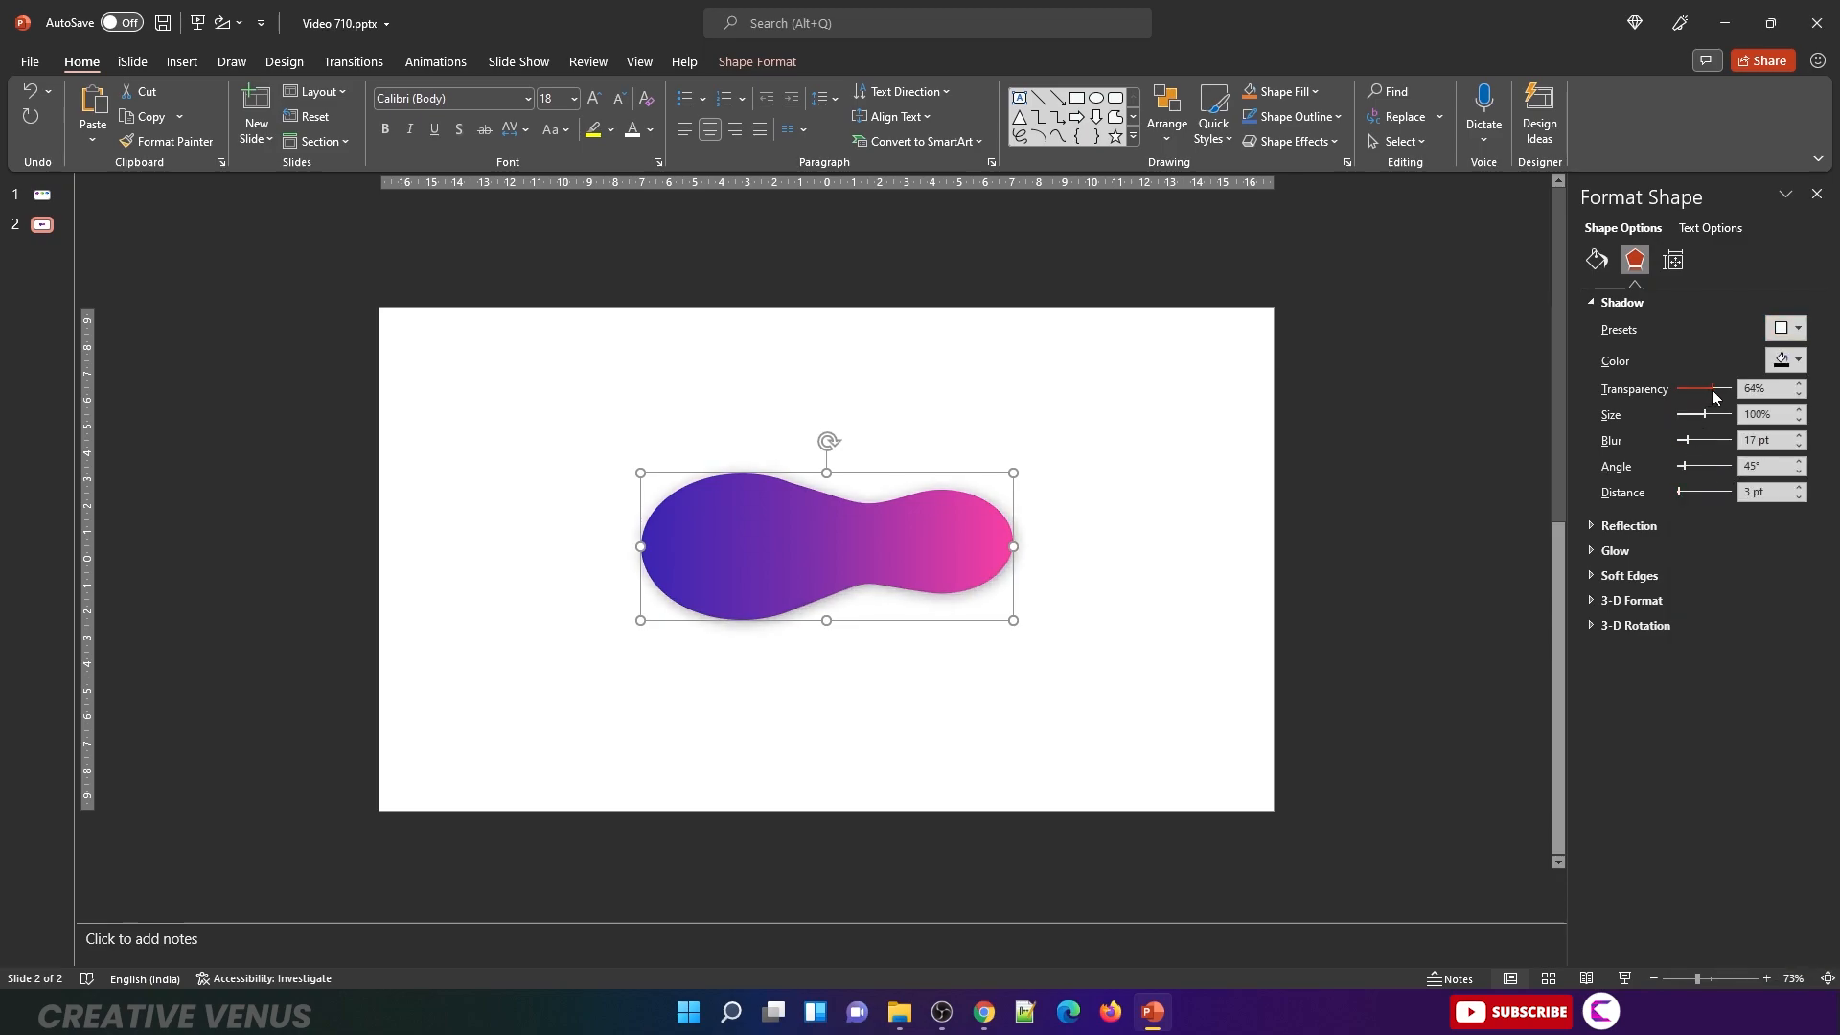
# Step: Make the blob slightly taller and place a smaller duplicate, about 4.44 cm by 9.53 cm, above it
pyautogui.moveTo(826, 620); pyautogui.dragTo(938, 437)
pyautogui.click(1055, 645)
pyautogui.click(841, 579)
pyautogui.moveTo(1121, 516); pyautogui.dragTo(1001, 461)
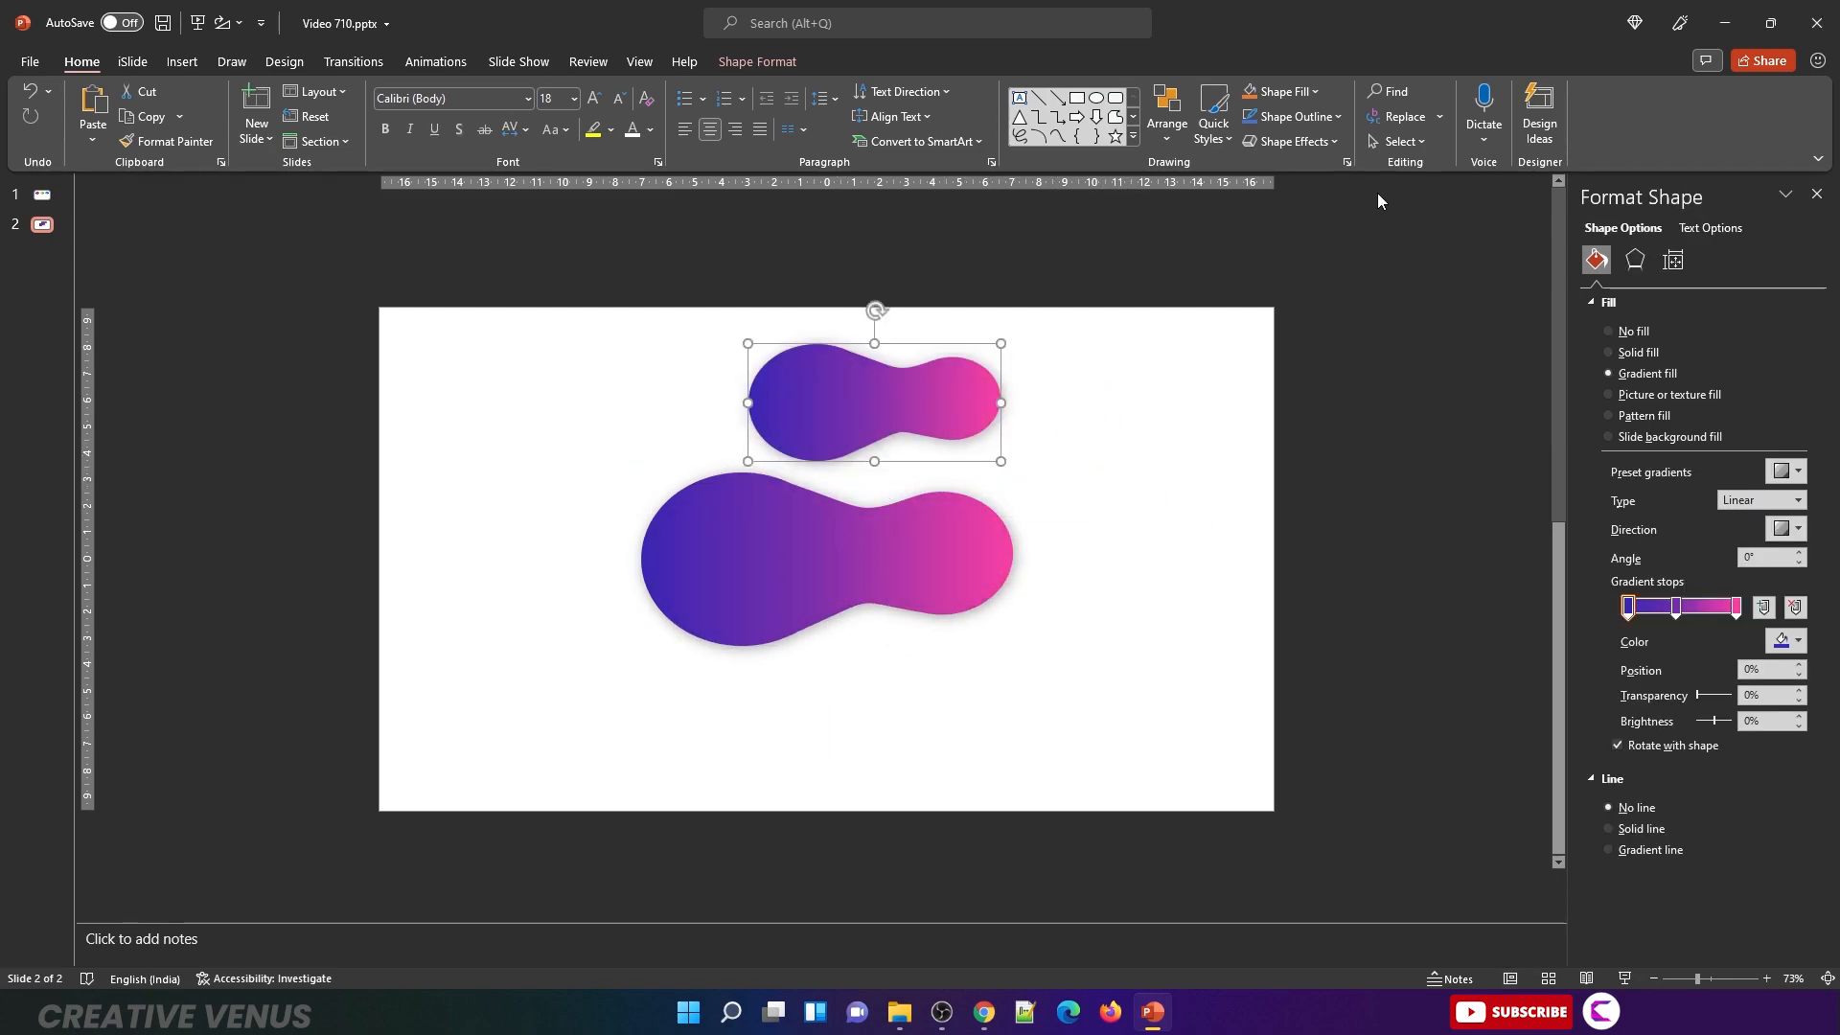
# Step: Flip the small upper blob horizontally
pyautogui.click(773, 59)
pyautogui.click(1390, 142)
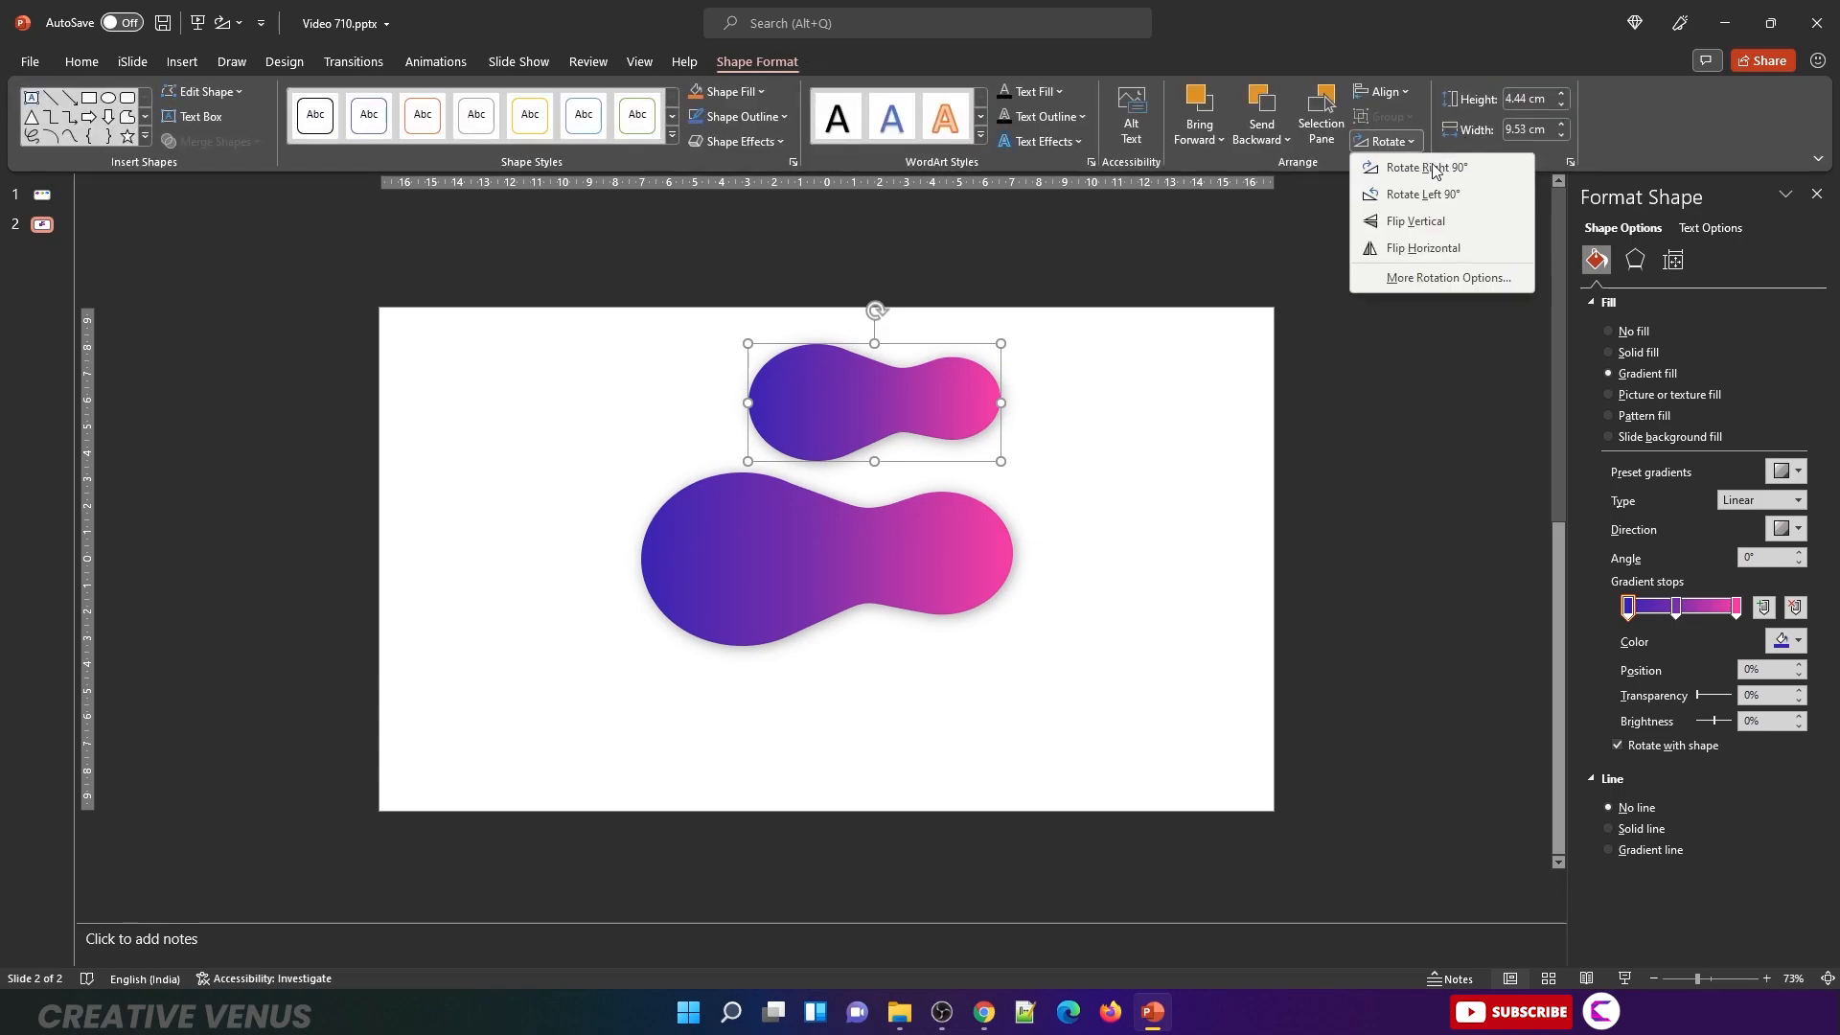
pyautogui.click(1442, 239)
# Step: Tuck the flipped blob behind the large blob's upper edge and place a duplicate over its lower edge
pyautogui.moveTo(965, 410); pyautogui.dragTo(855, 623)
pyautogui.rightClick(865, 458)
pyautogui.click(953, 683)
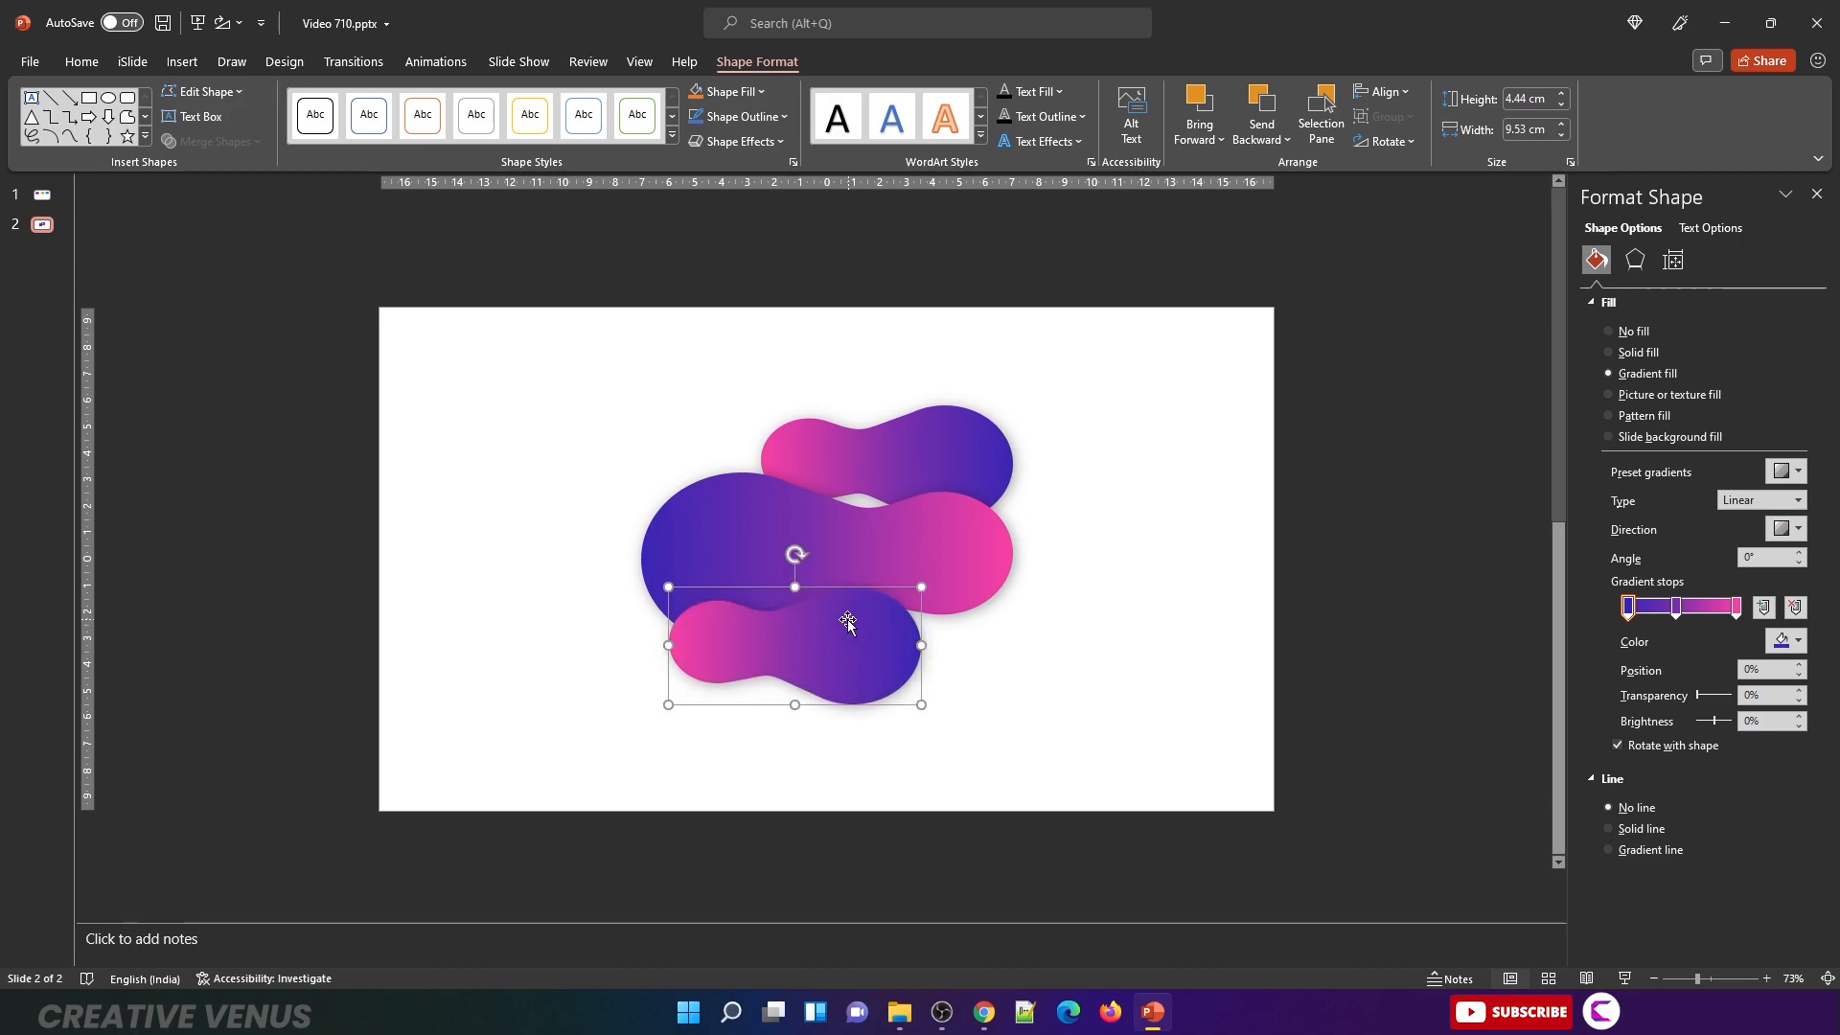
# Step: Enlarge the lower duplicate, shift it toward the lower left and send it behind the large blob
pyautogui.moveTo(921, 704); pyautogui.dragTo(959, 722)
pyautogui.moveTo(878, 660)
pyautogui.mouseDown()
pyautogui.moveTo(868, 643)
pyautogui.moveTo(854, 657)
pyautogui.moveTo(878, 663)
pyautogui.mouseUp()
pyautogui.rightClick(868, 642)
pyautogui.click(911, 427)
# Step: Shrink the upper rear blob and widen the lower rear blob so both peek out from behind the large one
pyautogui.click(967, 465)
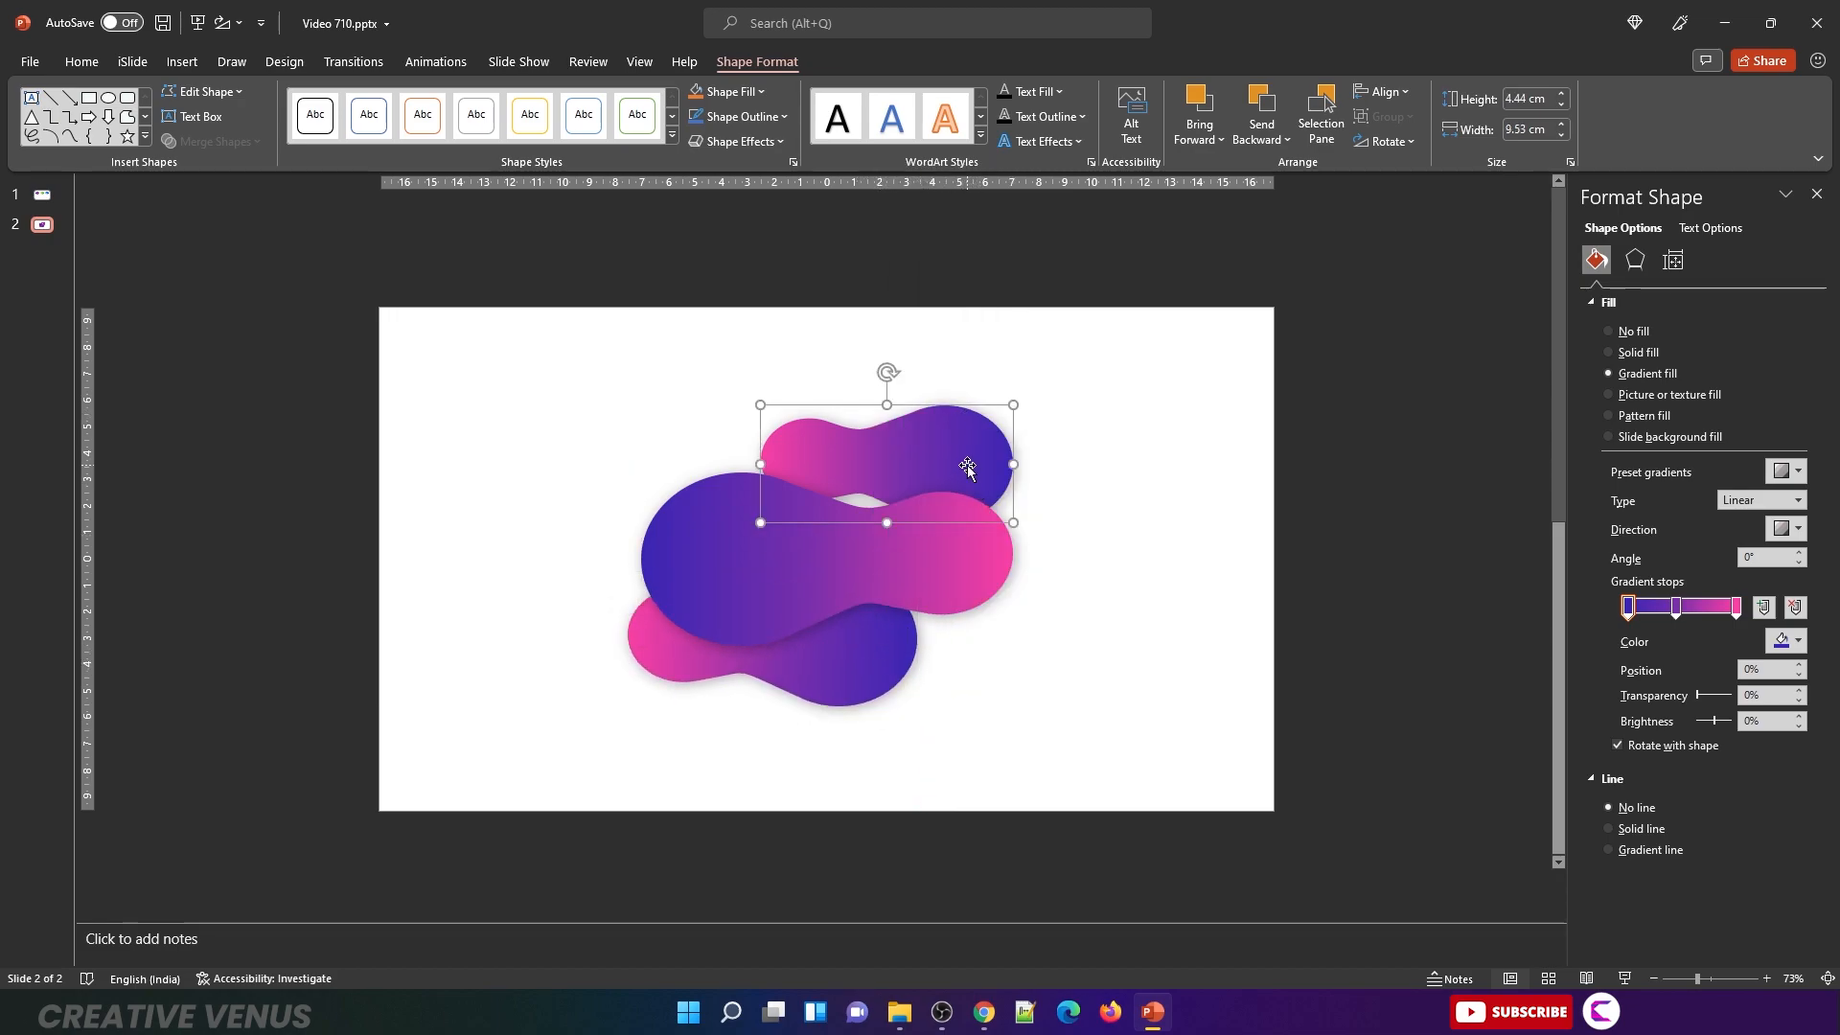
pyautogui.moveTo(1009, 469); pyautogui.dragTo(912, 462)
pyautogui.click(905, 659)
pyautogui.moveTo(918, 640); pyautogui.dragTo(896, 671)
pyautogui.click(1102, 645)
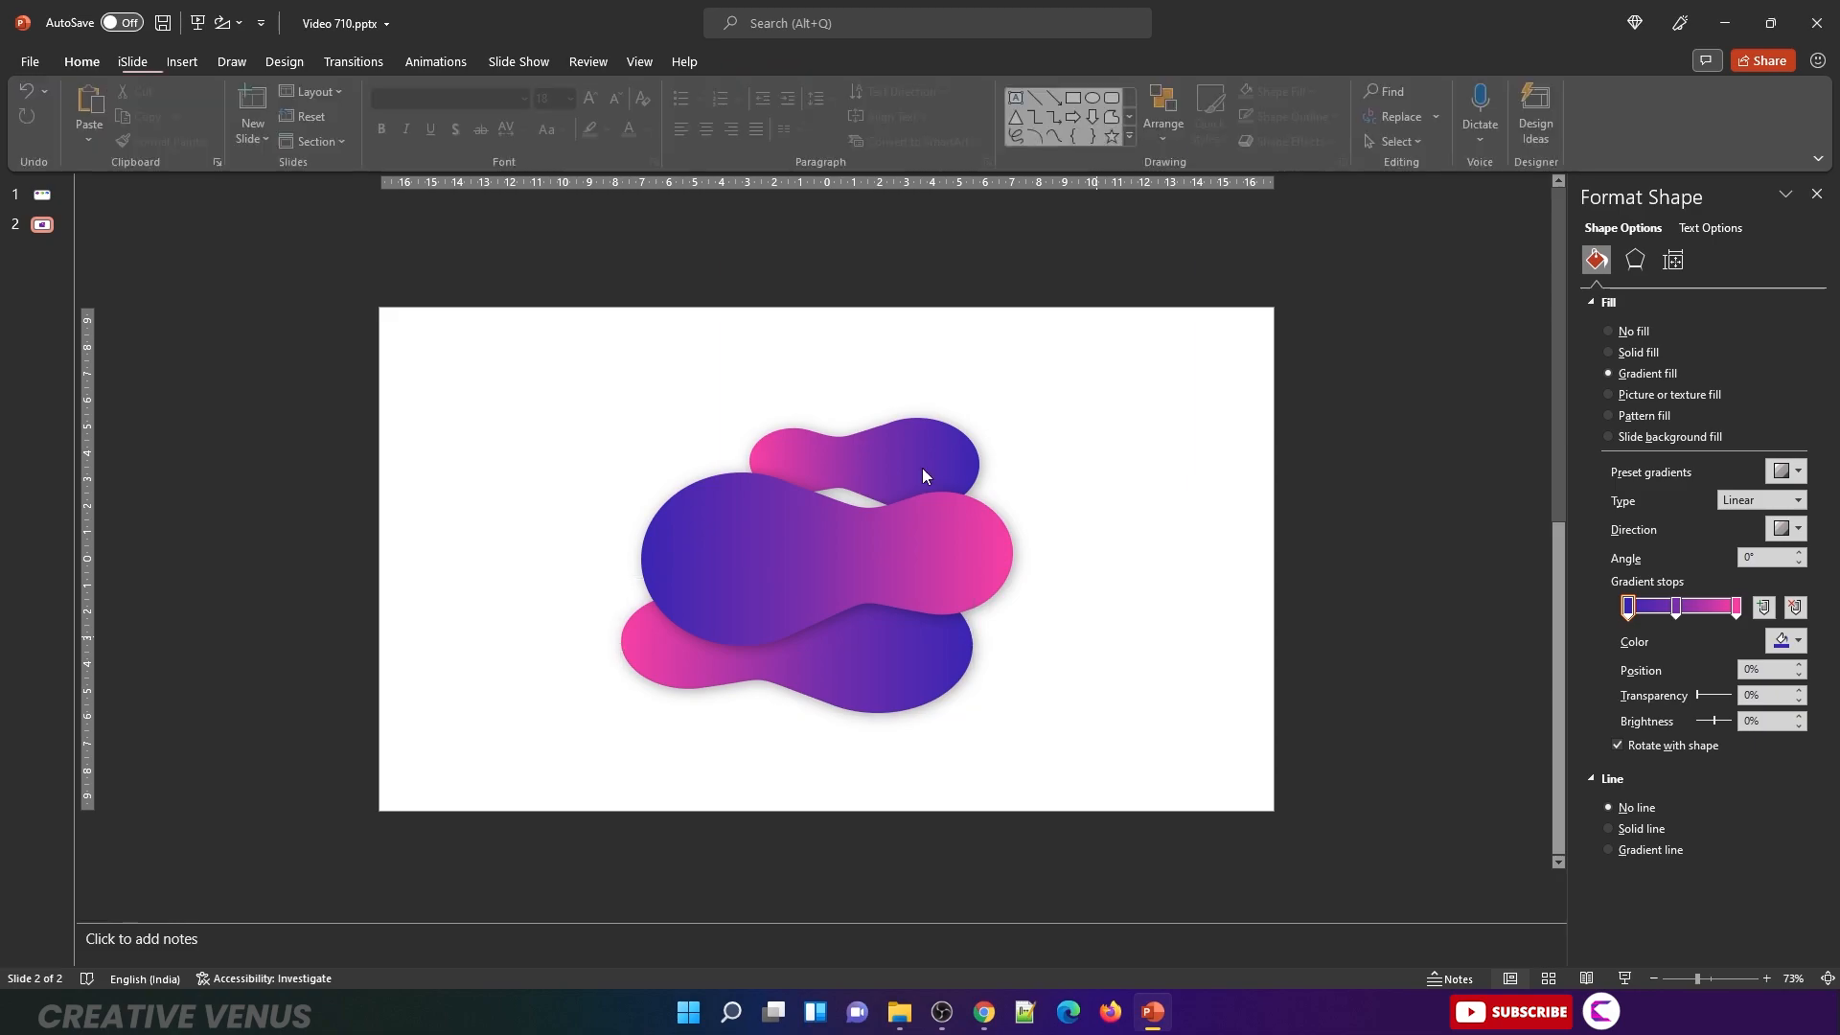
# Step: Duplicate the upper rear blob to the lower right of the stack and enlarge it to about 4.3 cm by 10.42 cm
pyautogui.click(908, 460)
pyautogui.moveTo(905, 458); pyautogui.dragTo(1067, 565)
pyautogui.moveTo(955, 616); pyautogui.dragTo(907, 620)
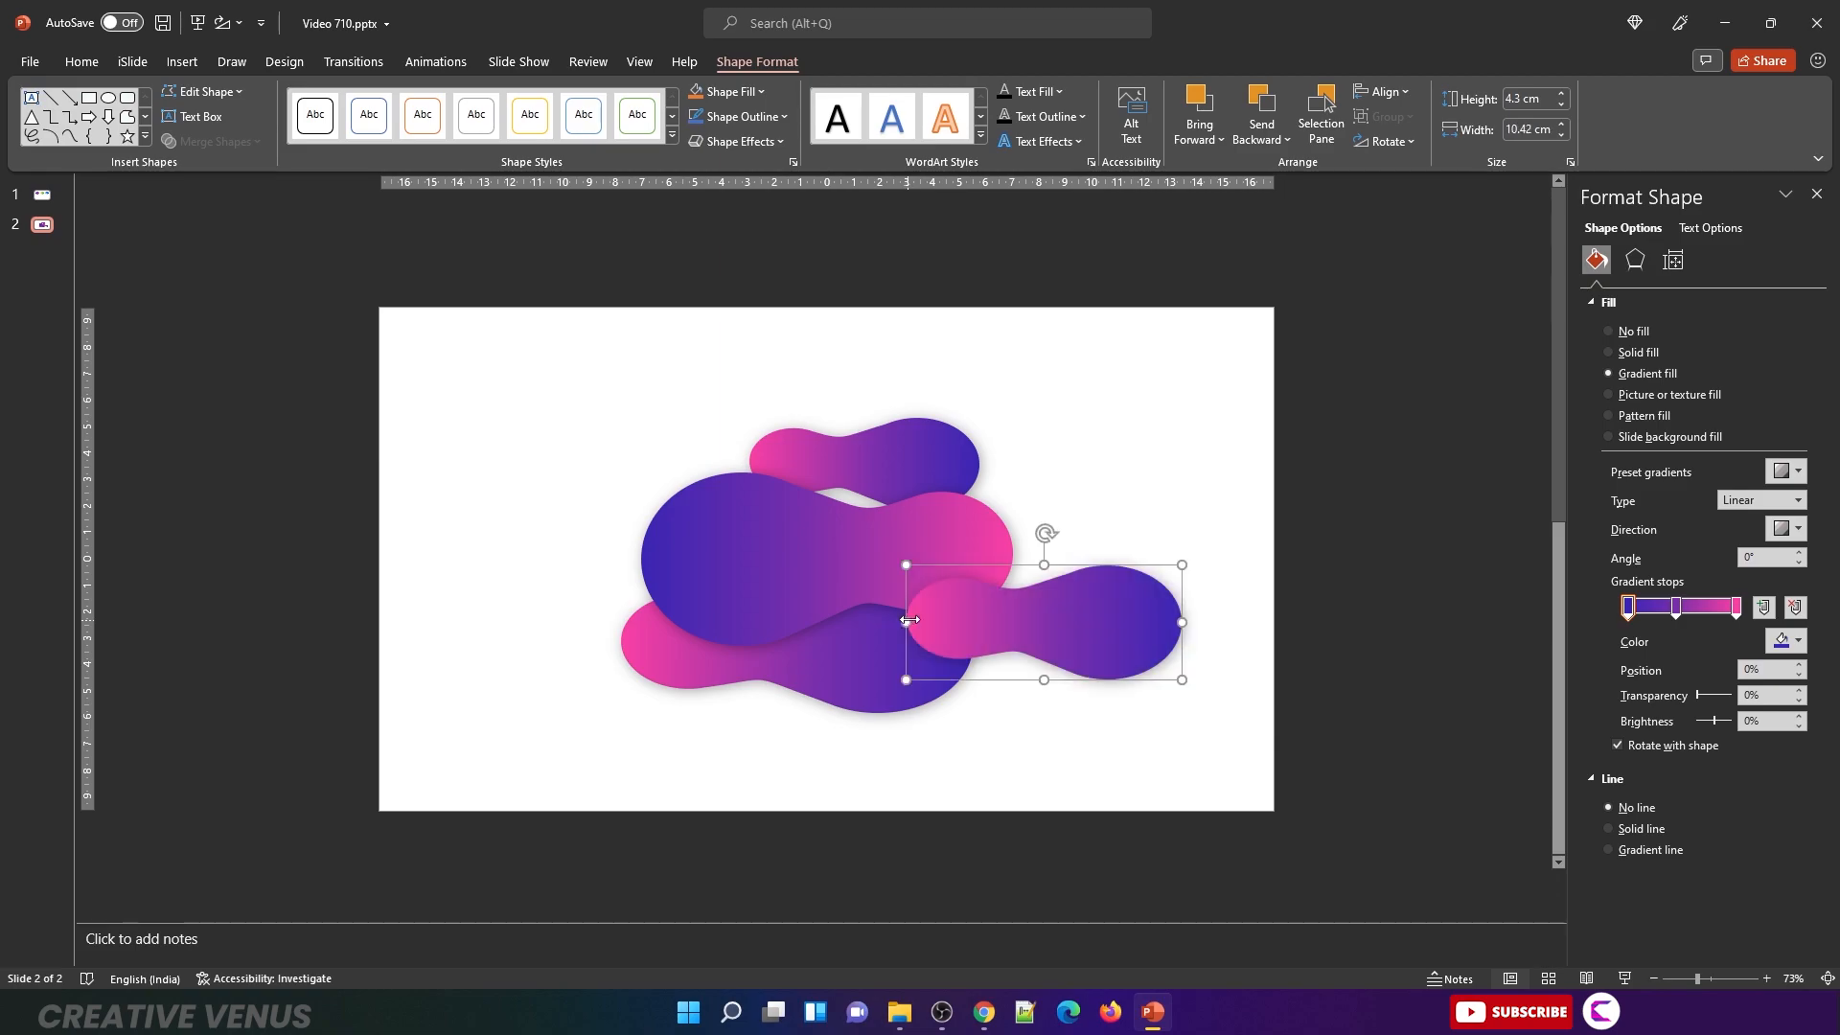
# Step: Fill the new duplicate with the dark upward diagonal pattern using the recent magenta as foreground color
pyautogui.click(1643, 418)
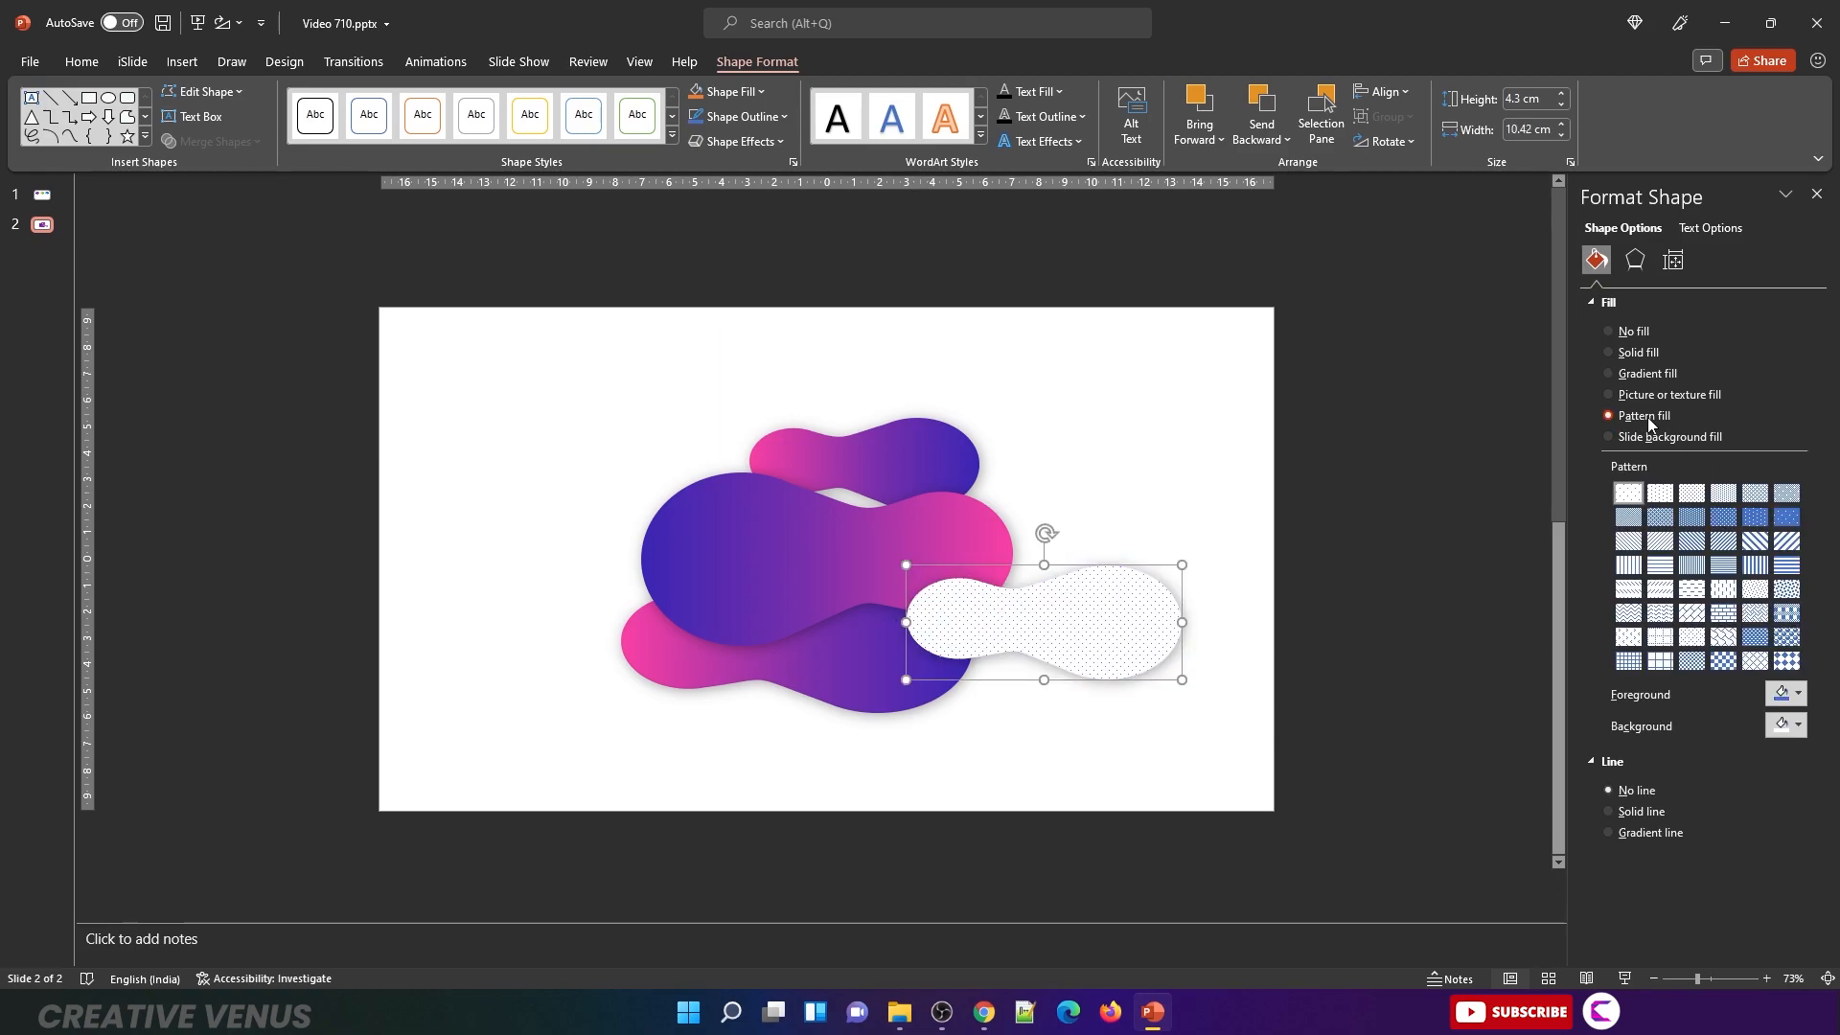
pyautogui.click(1722, 543)
pyautogui.click(1788, 693)
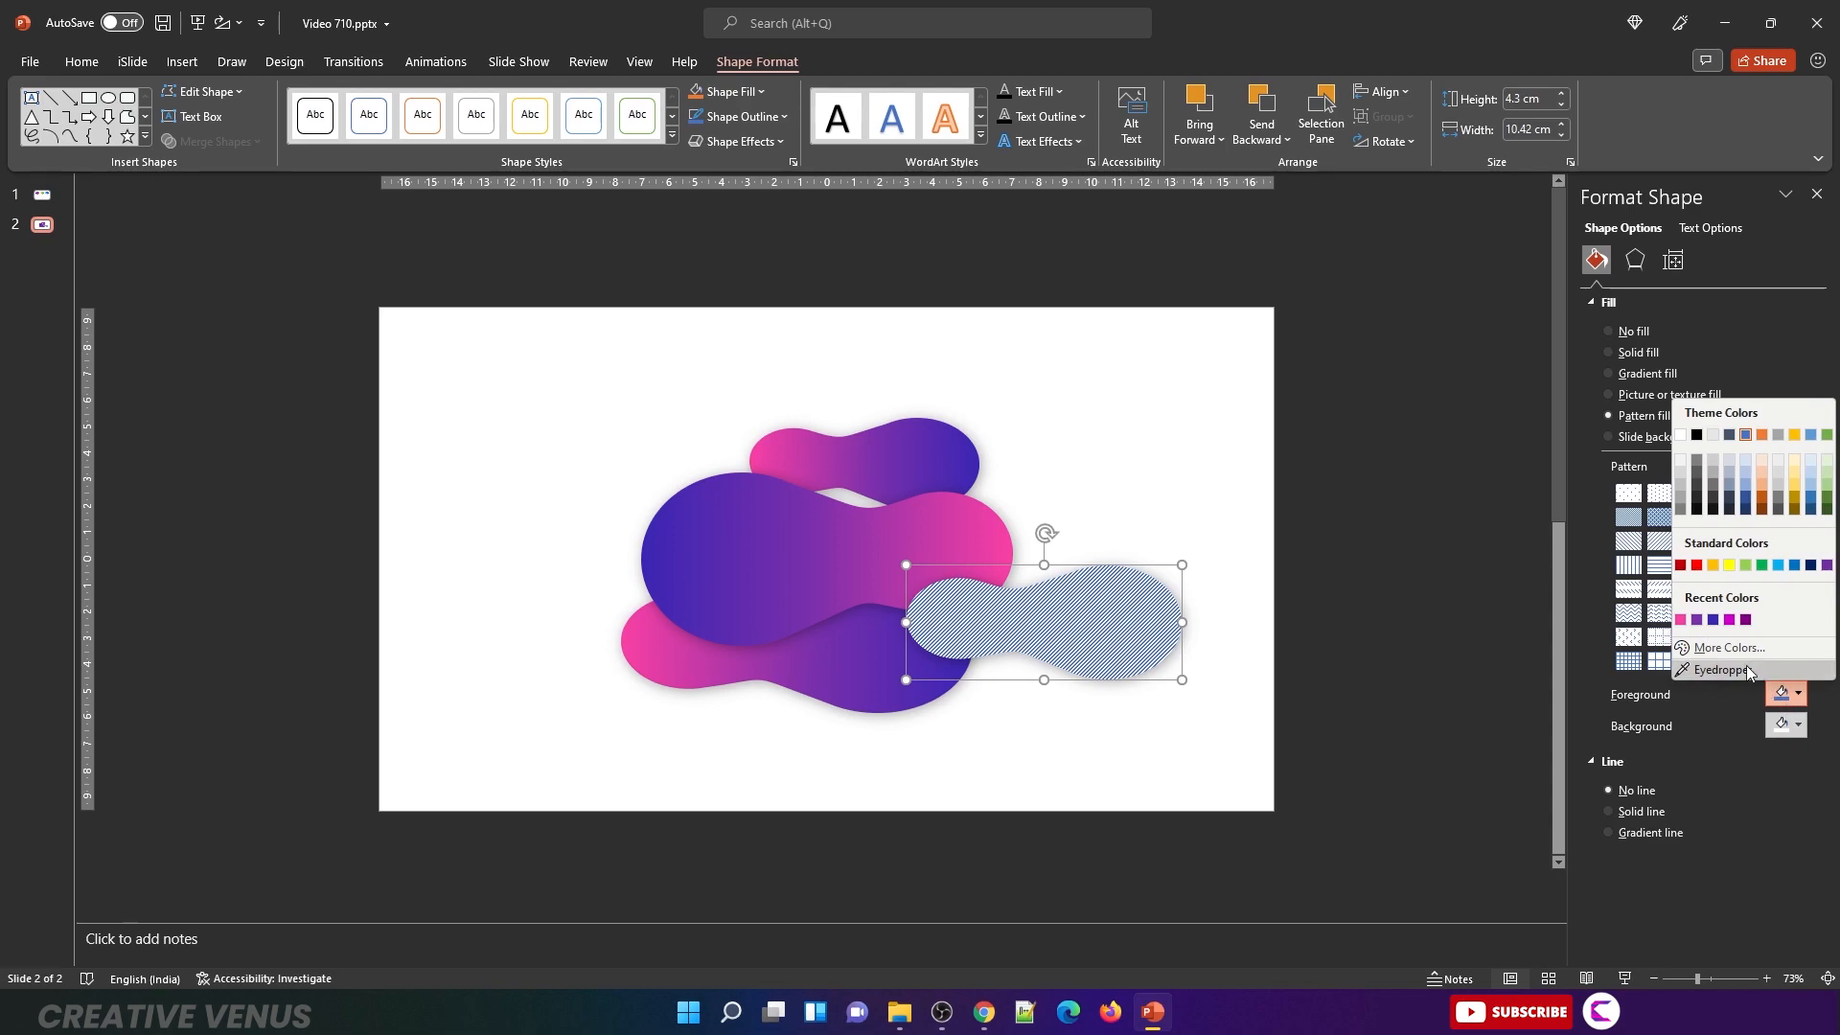
pyautogui.click(1728, 628)
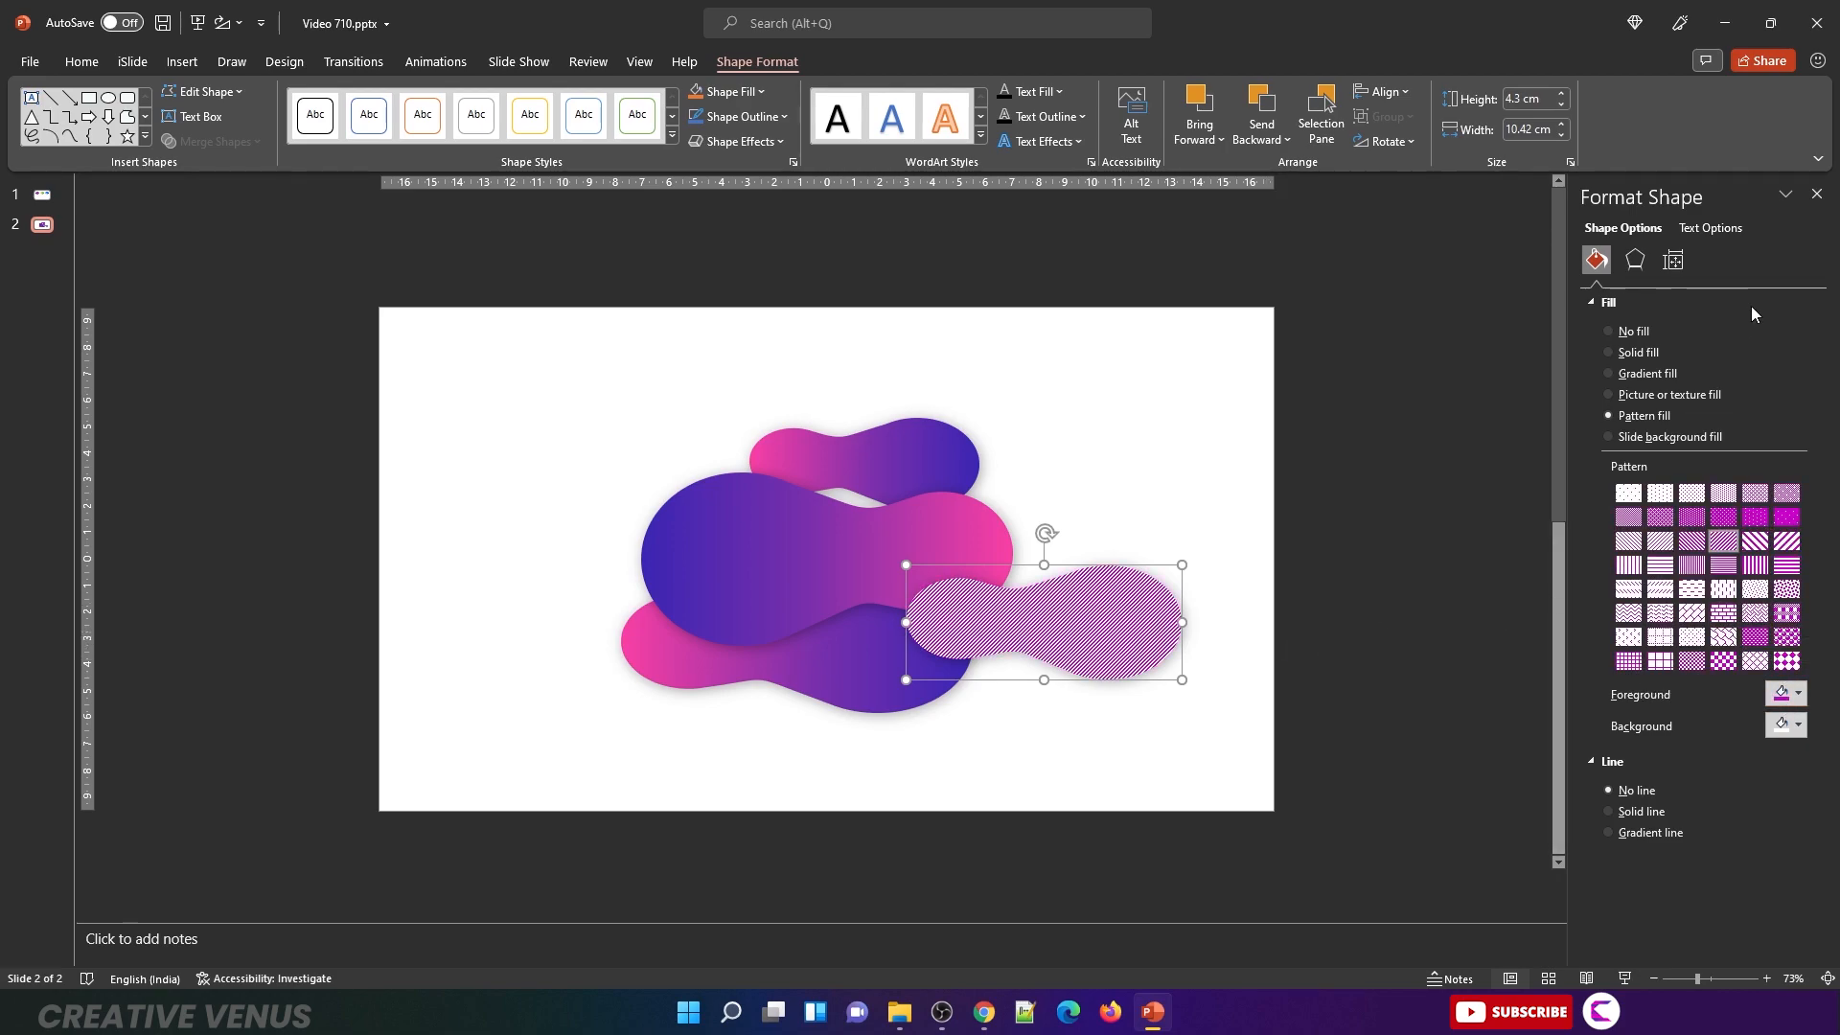
# Step: Cut the magenta patterned blob, paste it back as a picture and set the picture's transparency to 48%
pyautogui.moveTo(1125, 626); pyautogui.dragTo(1180, 461)
pyautogui.hotkey('ctrl', 'x')
pyautogui.rightClick(1131, 443)
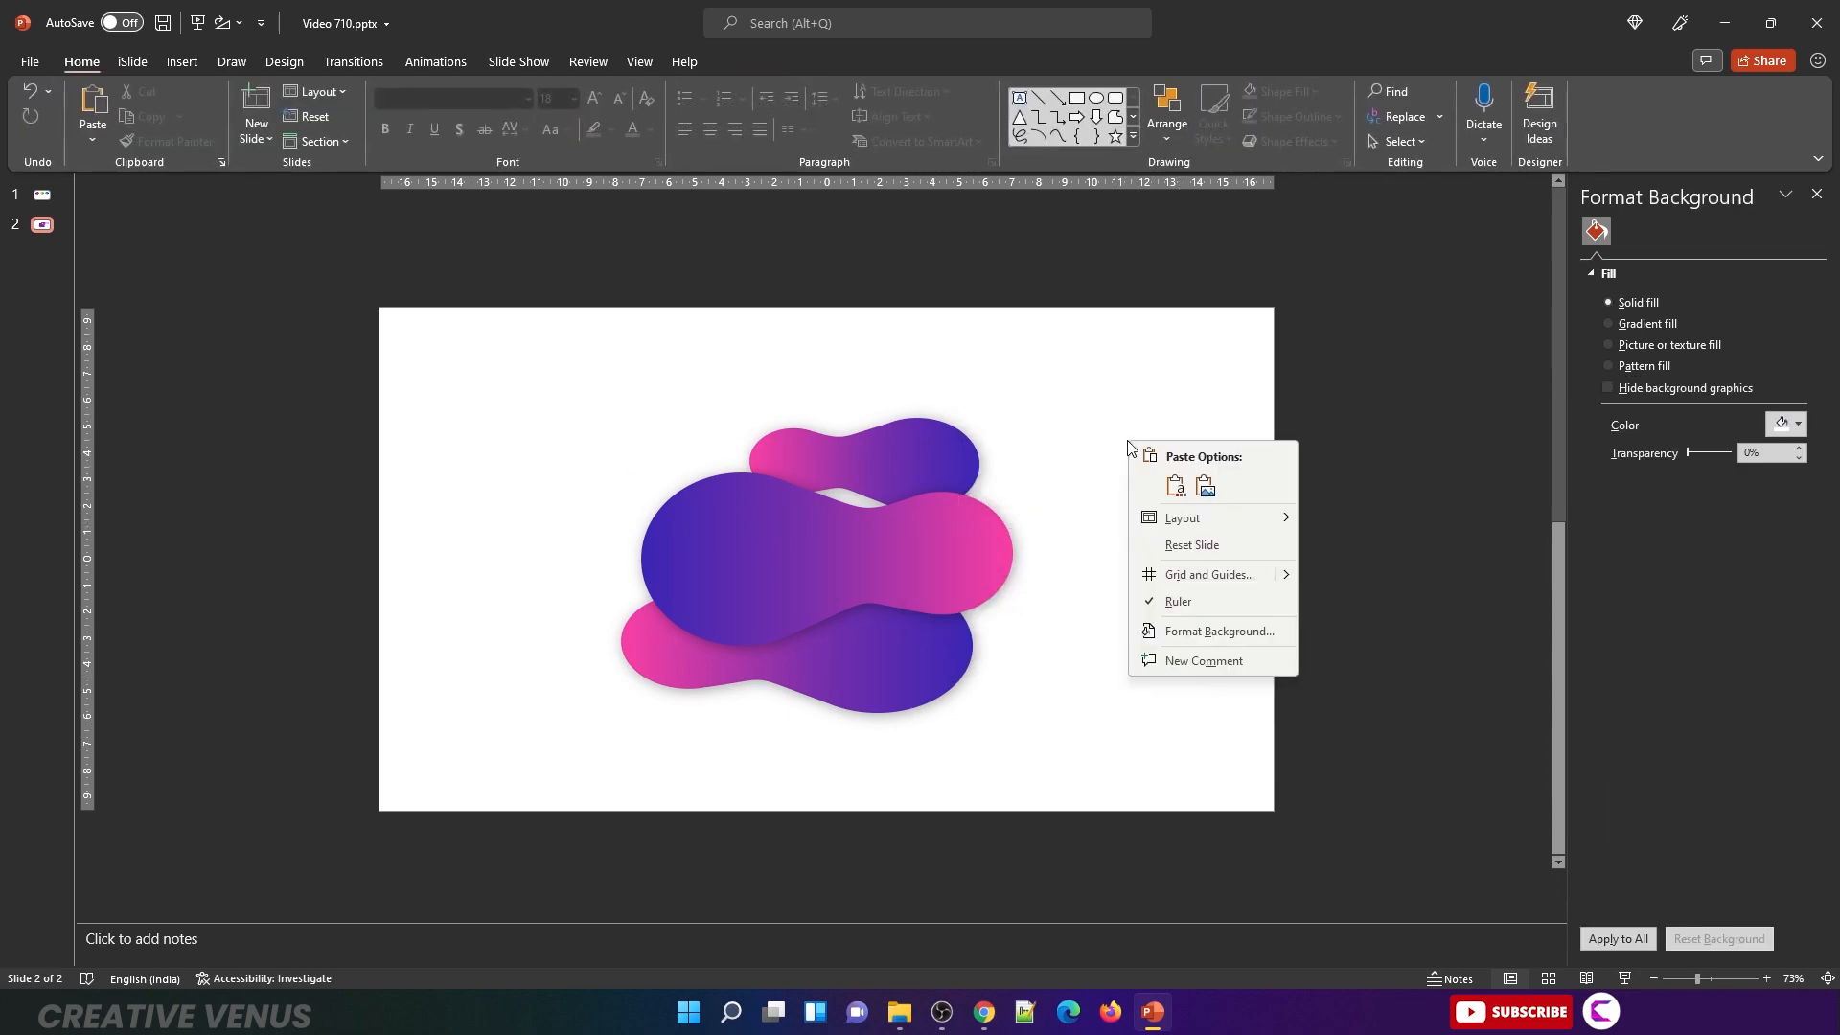
pyautogui.click(1204, 491)
pyautogui.click(1711, 231)
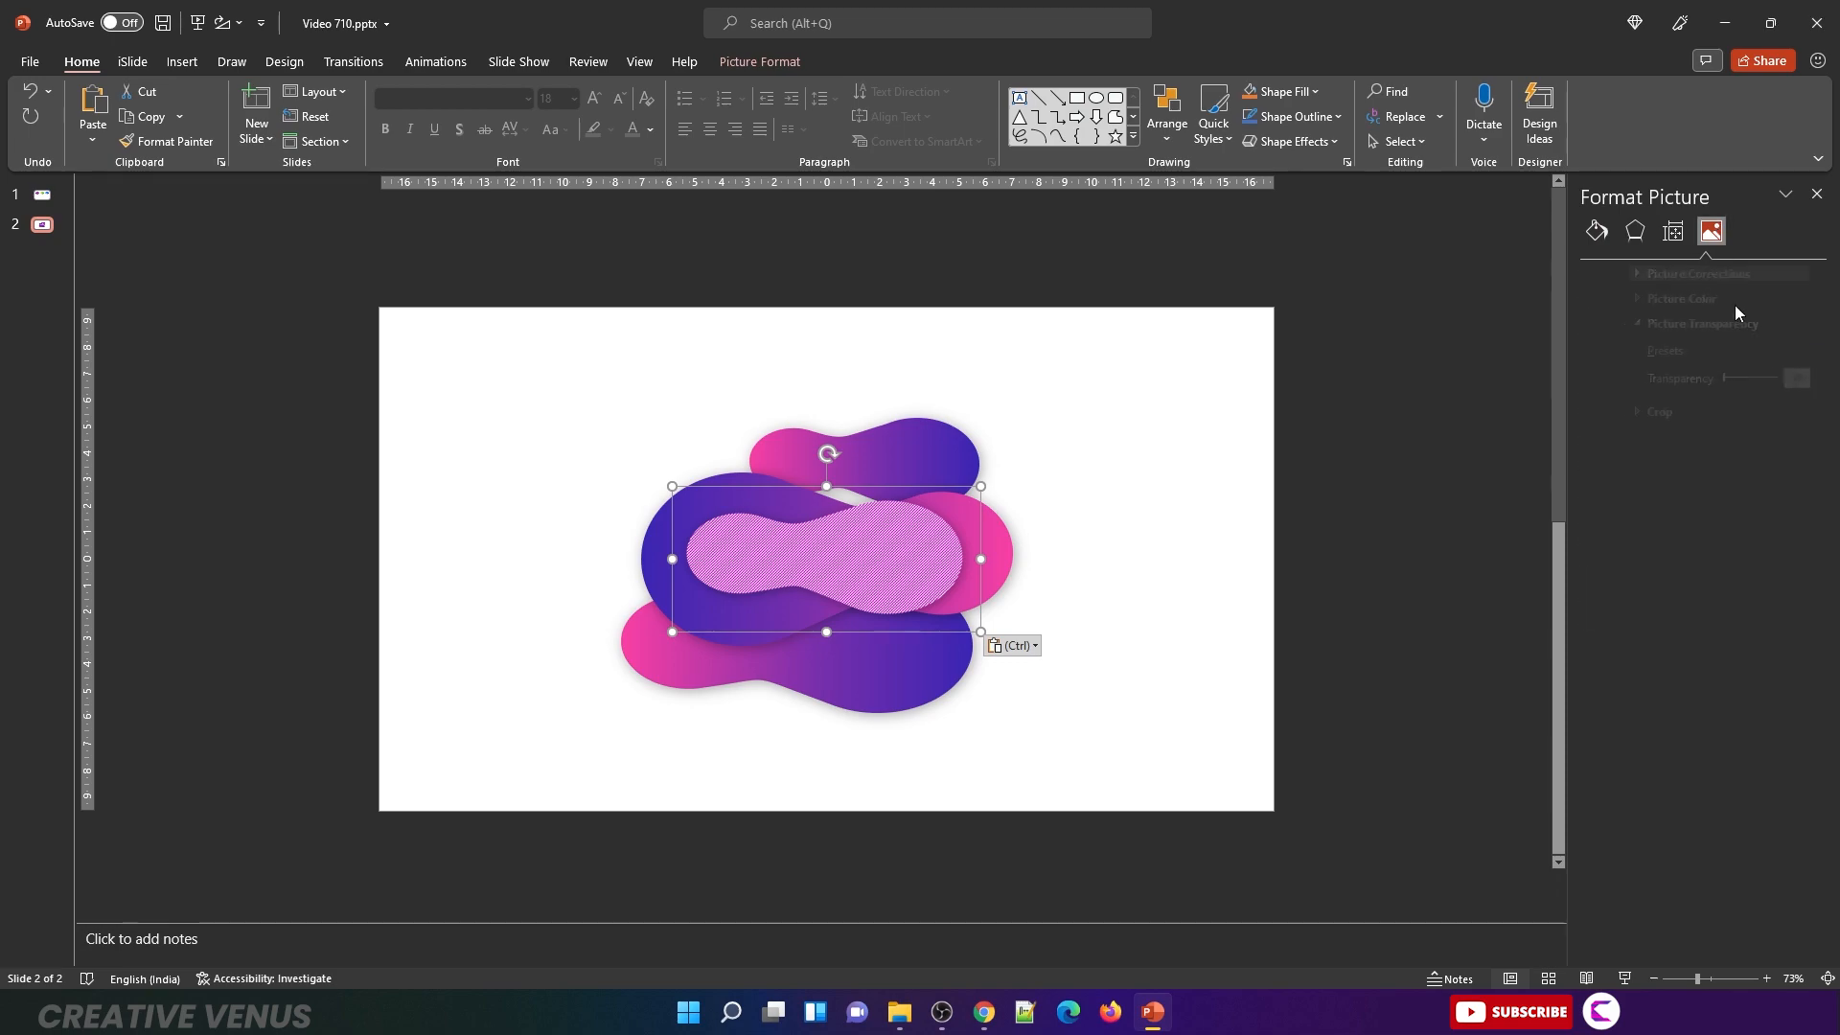
pyautogui.moveTo(1678, 381); pyautogui.dragTo(1703, 381)
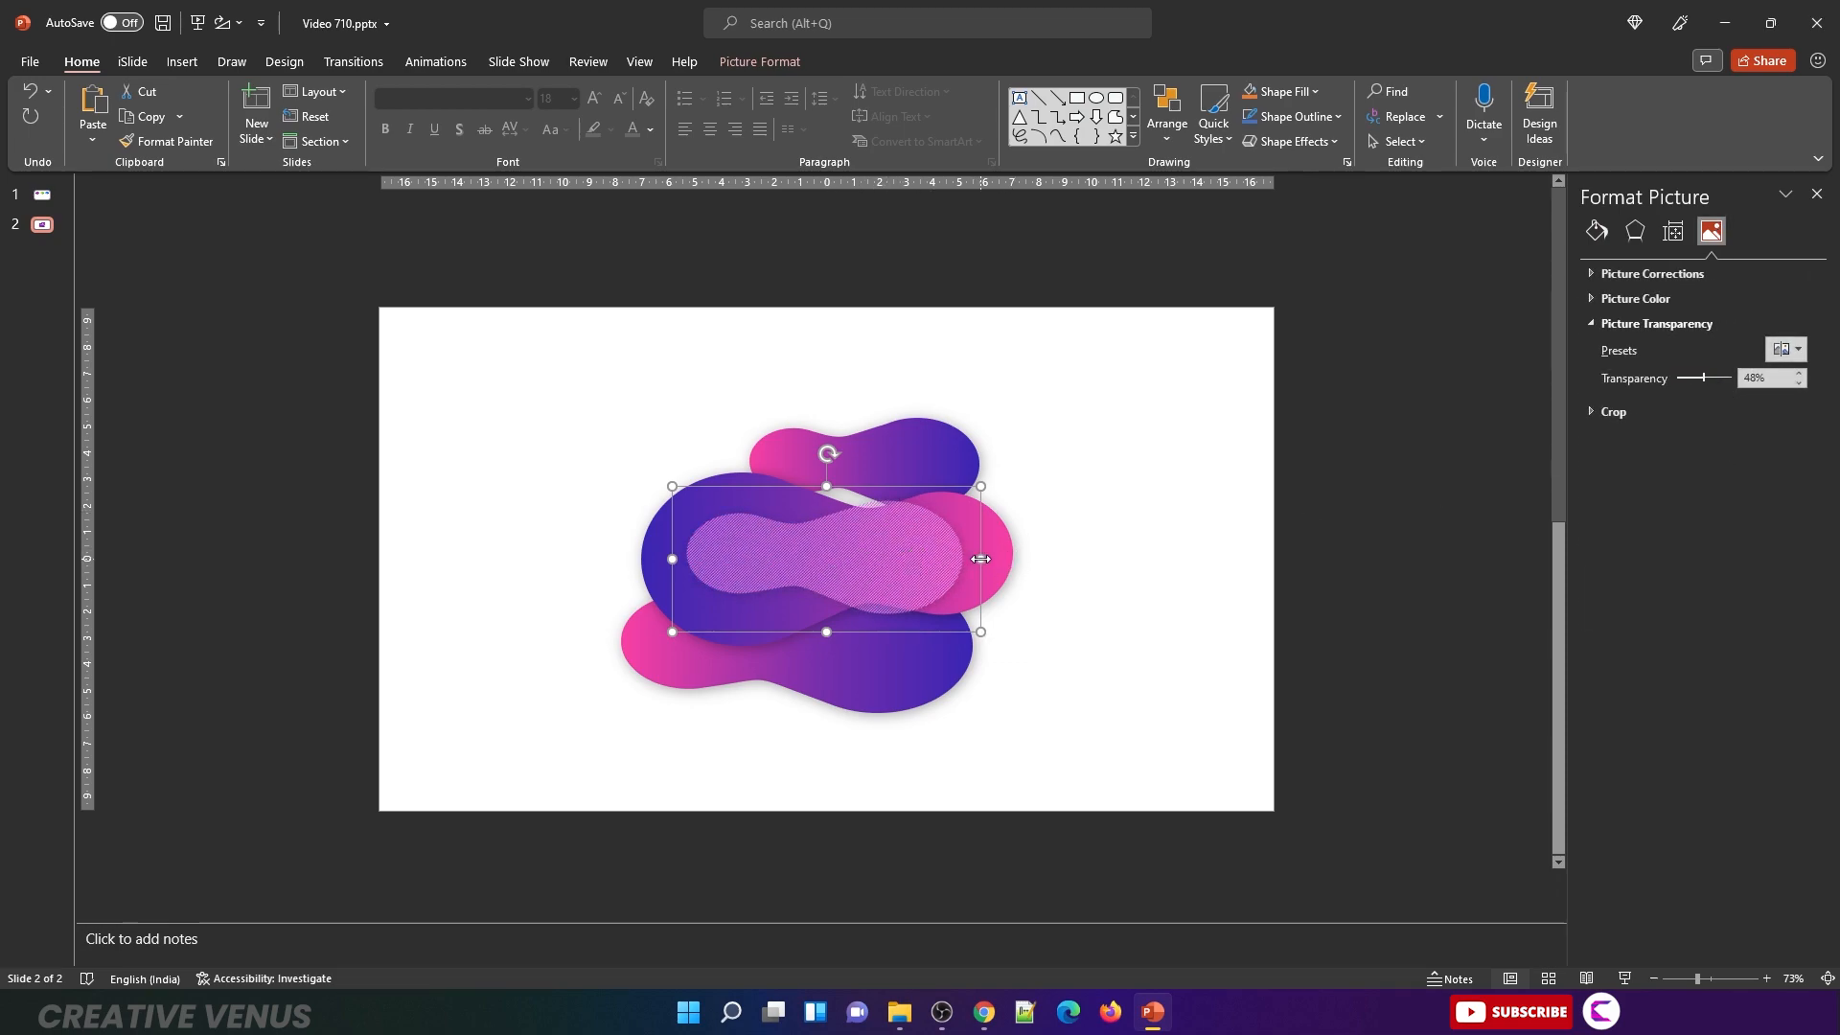
# Step: Enlarge the translucent patterned picture, move it over the large blob's upper edge and send it to the back
pyautogui.moveTo(981, 559); pyautogui.dragTo(1013, 558)
pyautogui.moveTo(868, 537); pyautogui.dragTo(858, 491)
pyautogui.rightClick(858, 491)
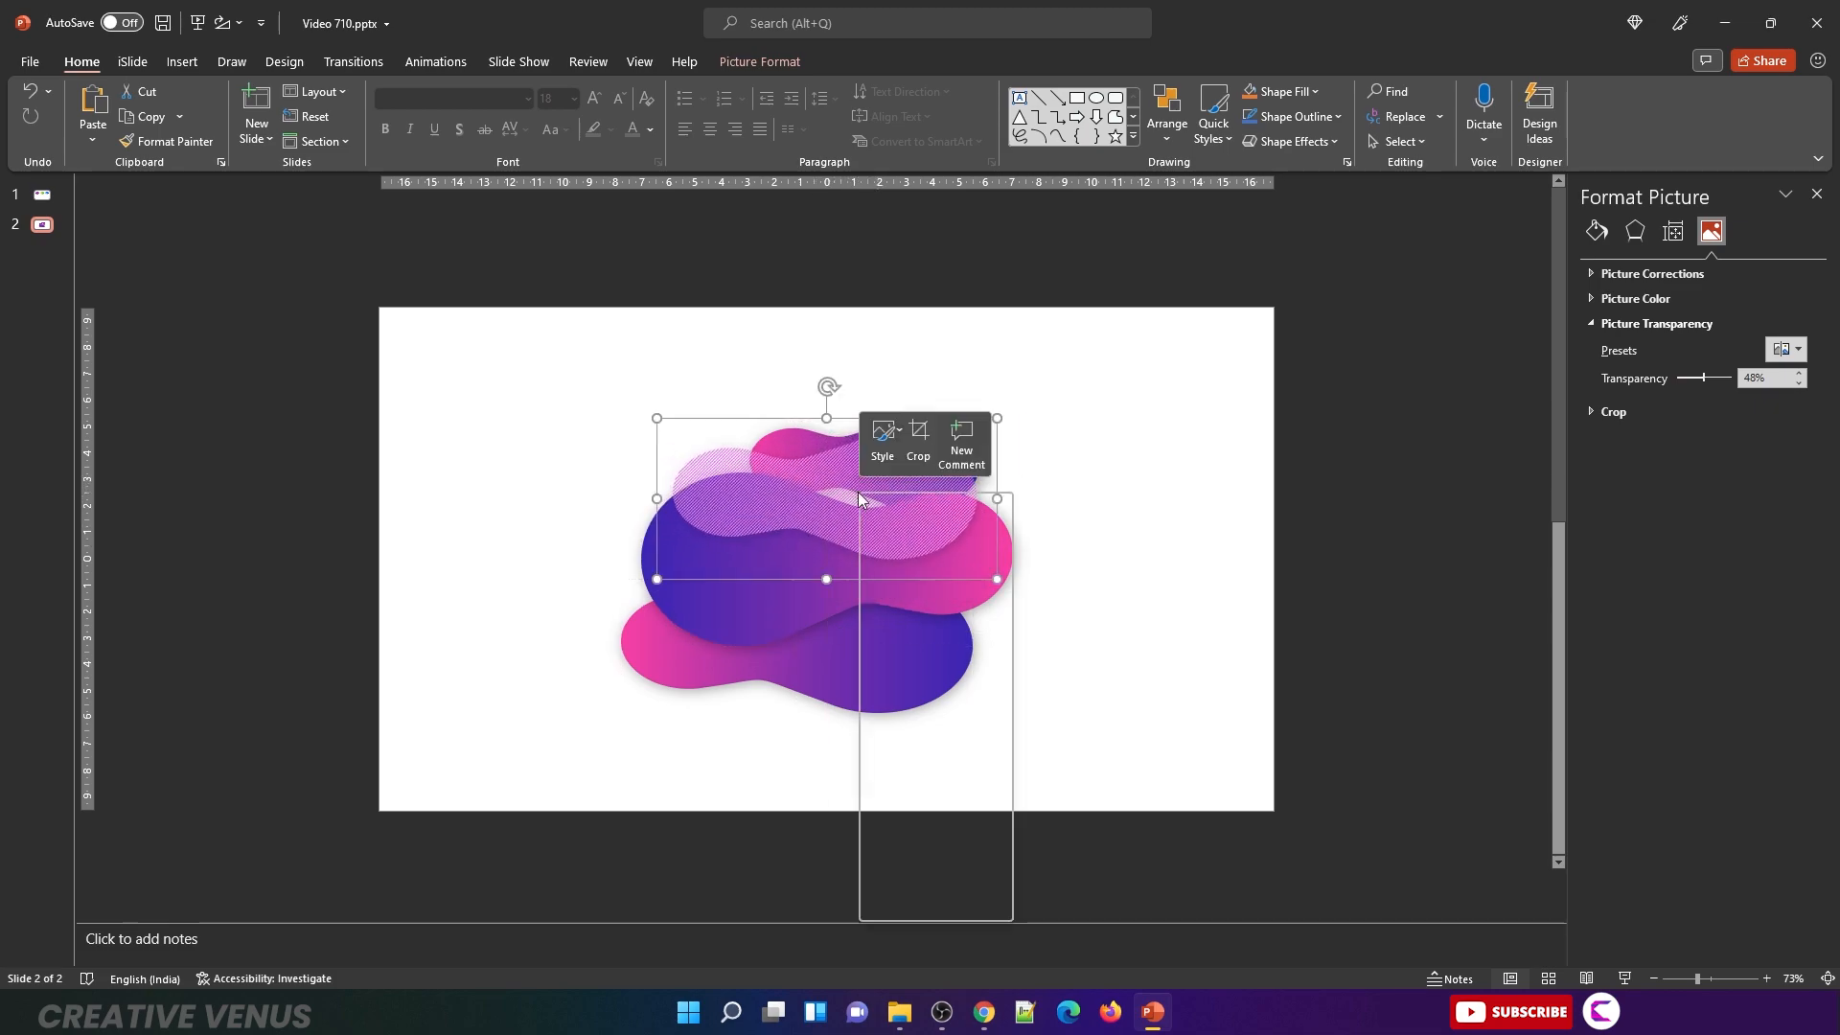
pyautogui.click(945, 710)
# Step: Send the upper gradient blob behind the translucent picture and shift the picture slightly to the left
pyautogui.click(936, 464)
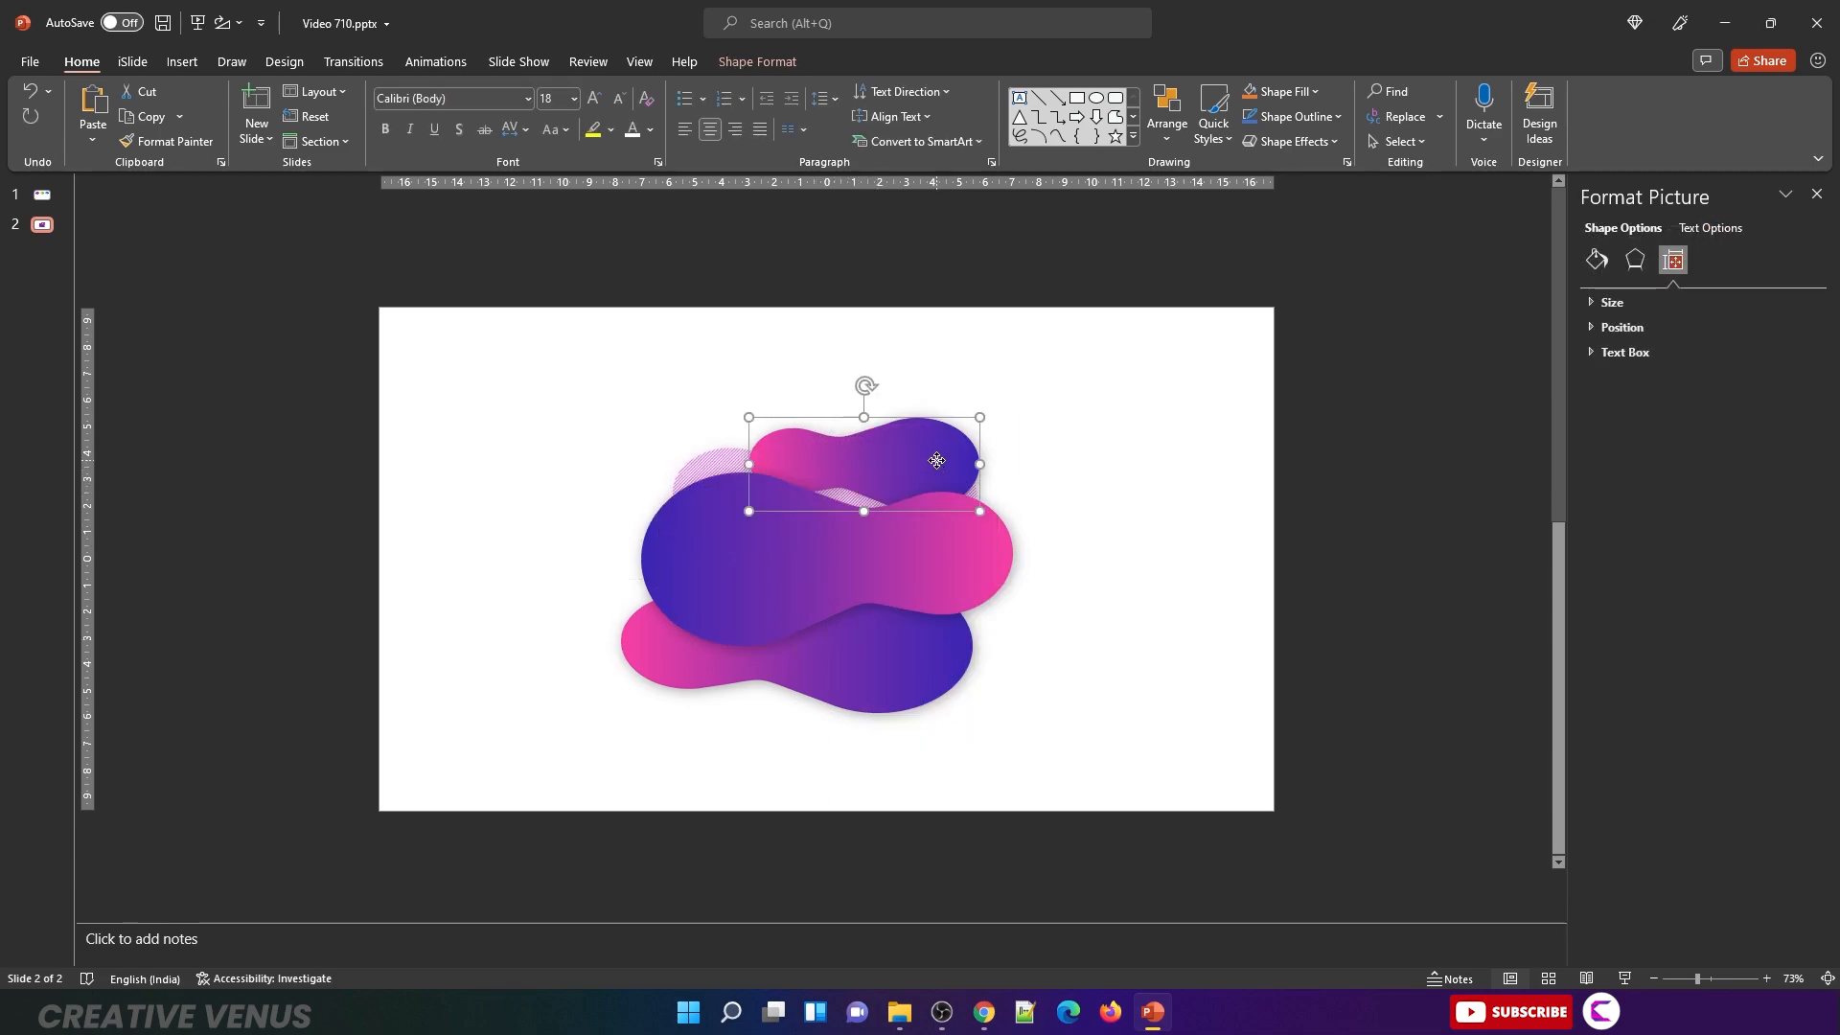
pyautogui.rightClick(936, 465)
pyautogui.click(968, 694)
pyautogui.click(1109, 626)
pyautogui.moveTo(978, 428); pyautogui.dragTo(940, 433)
# Step: Duplicate the lower rear blob and place the copy at the lower right of the stack
pyautogui.click(879, 657)
pyautogui.moveTo(879, 658); pyautogui.dragTo(1154, 670)
pyautogui.hotkey('ctrl', 'c')
pyautogui.hotkey('ctrl', 'v')
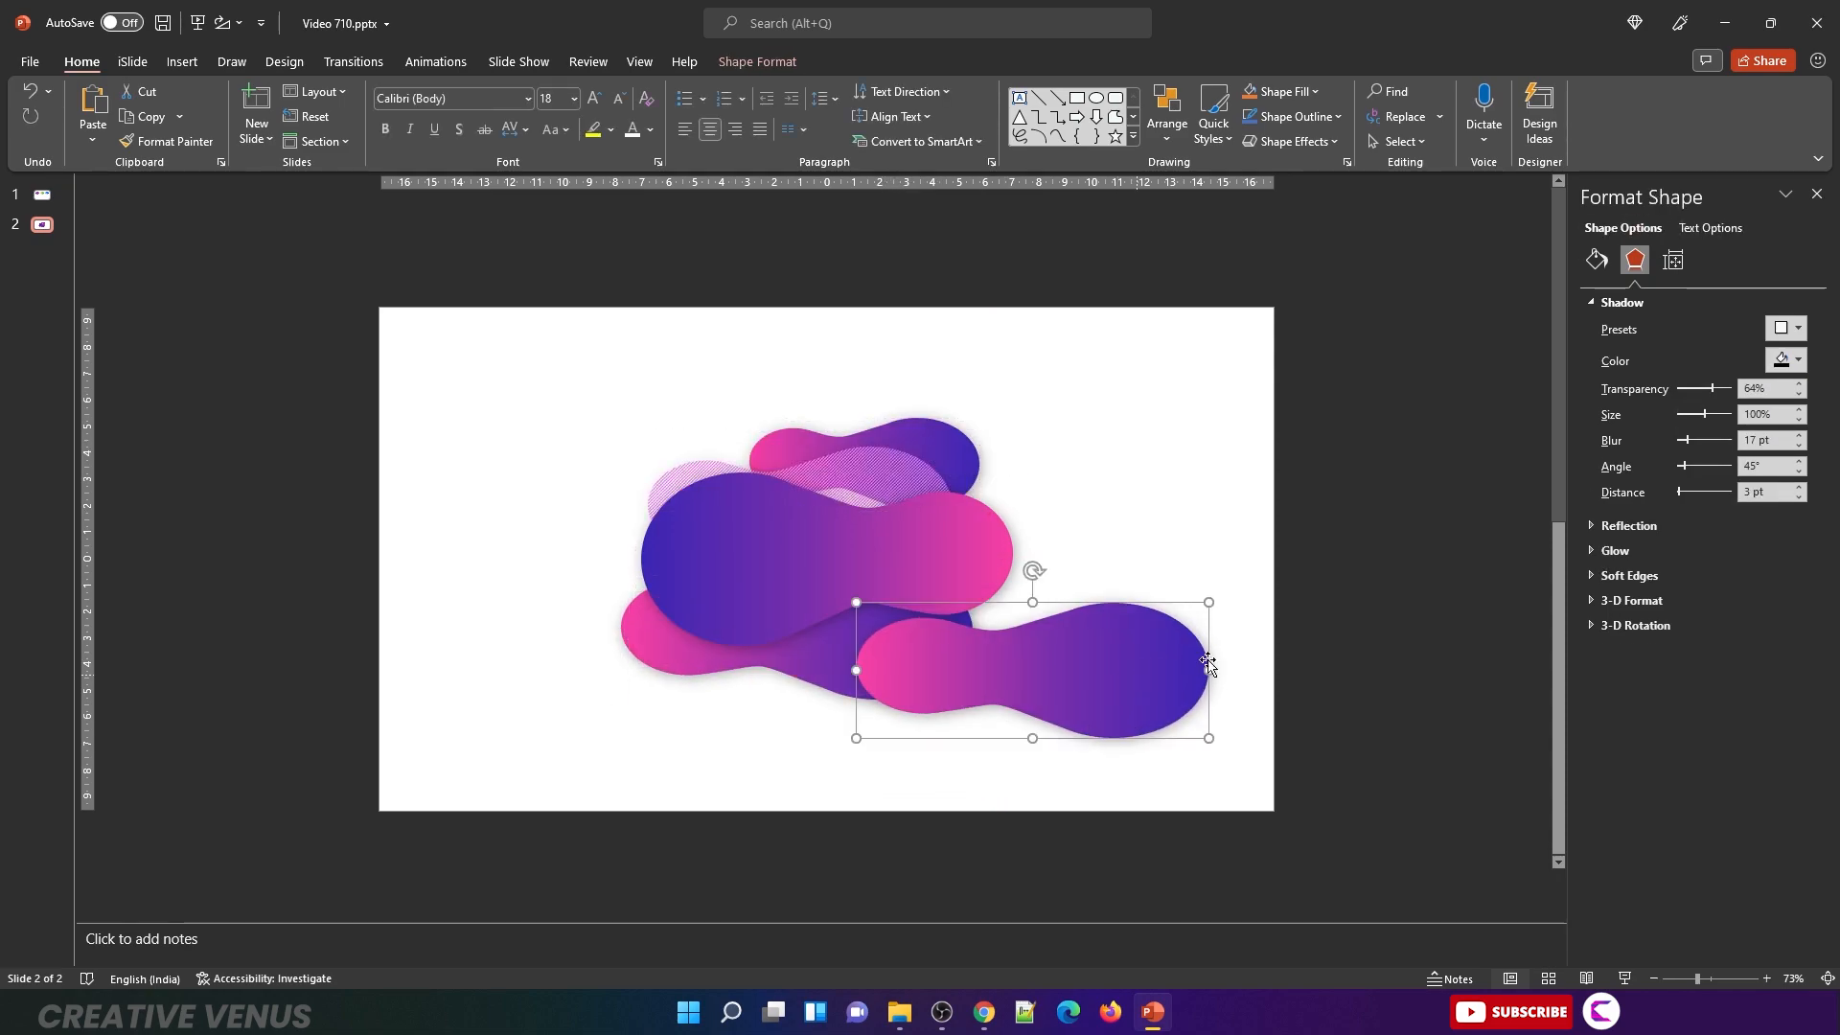
# Step: Fill the lower-right copy with the wide downward diagonal pattern using the recent pink as foreground color
pyautogui.click(1596, 260)
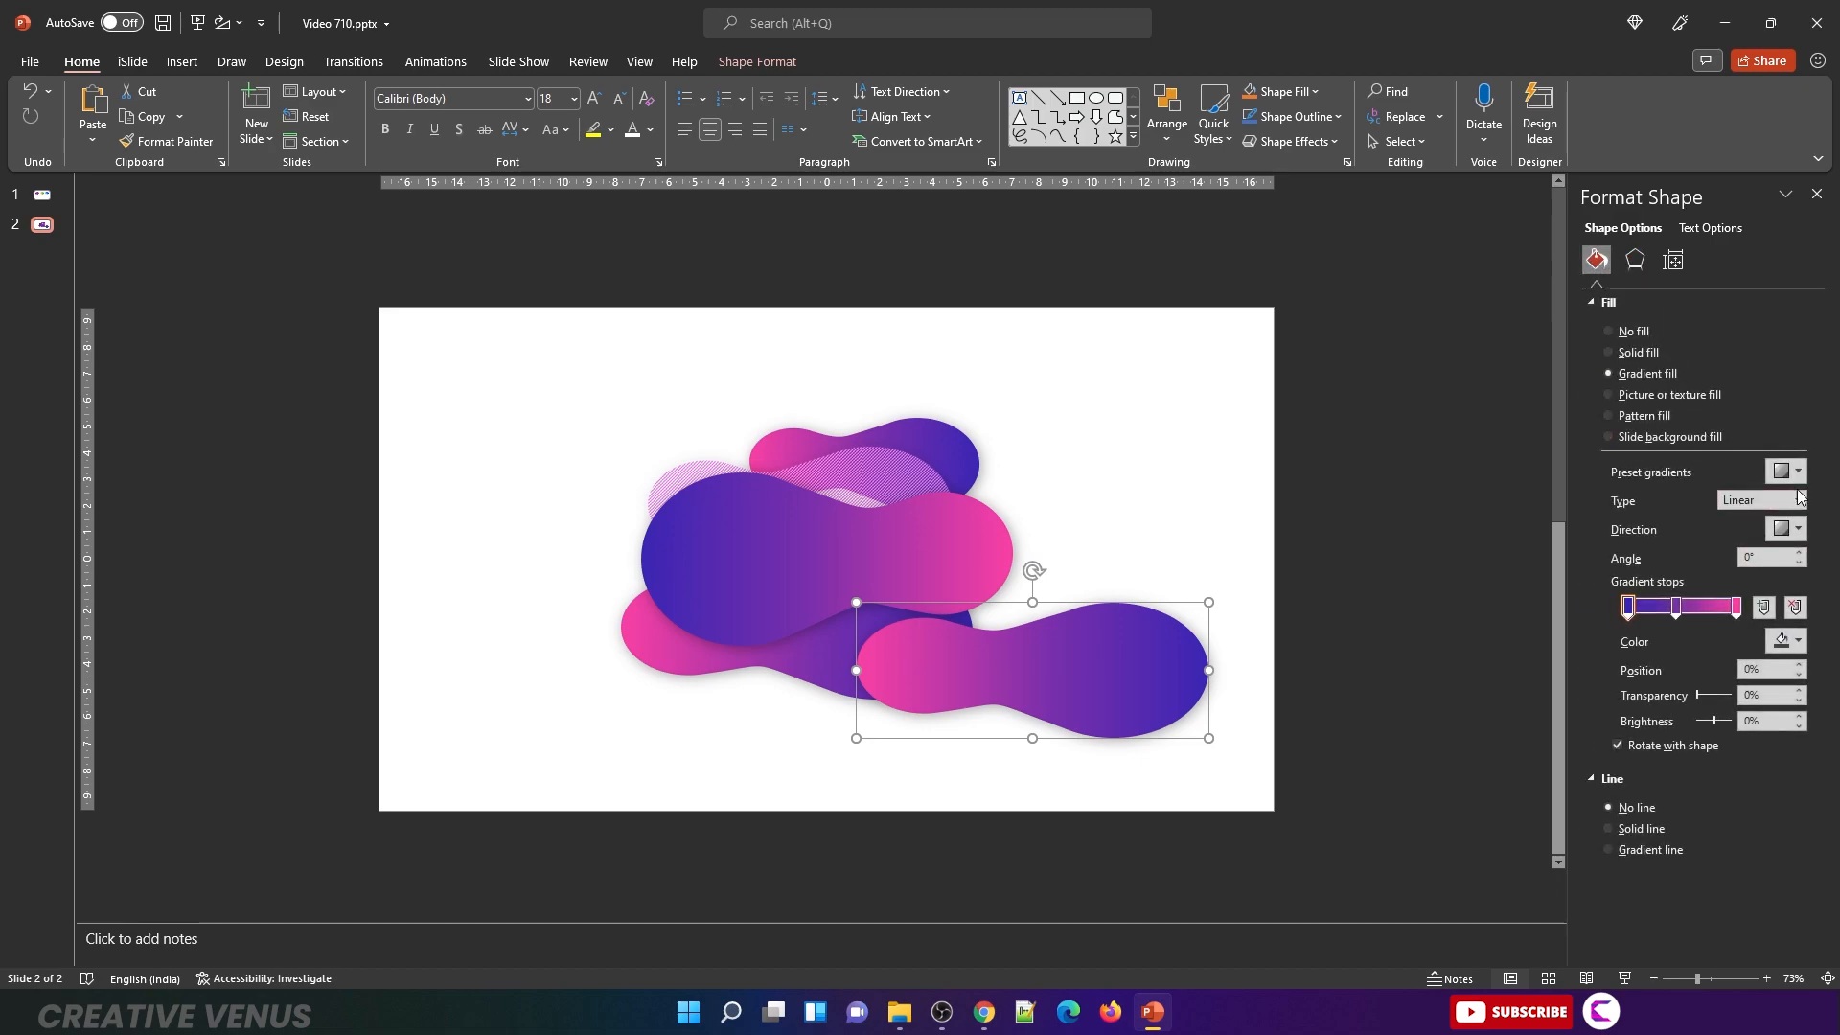
pyautogui.click(1651, 416)
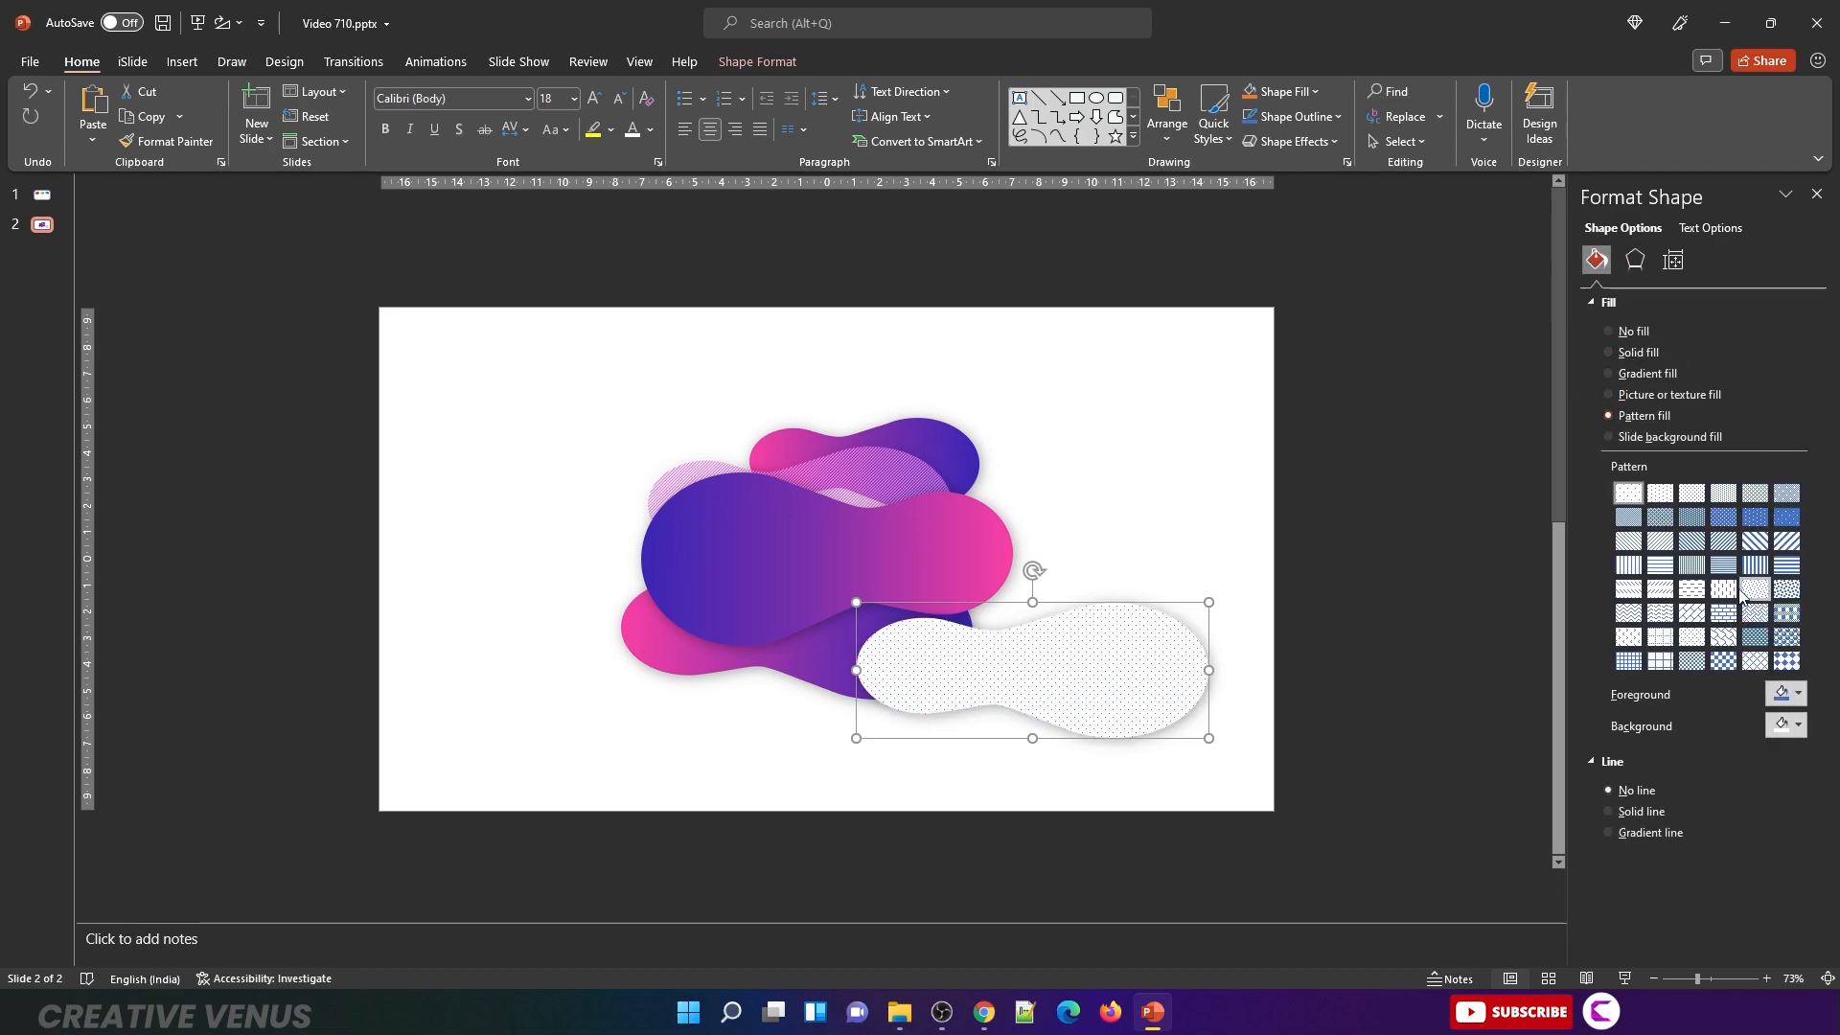
pyautogui.click(1757, 542)
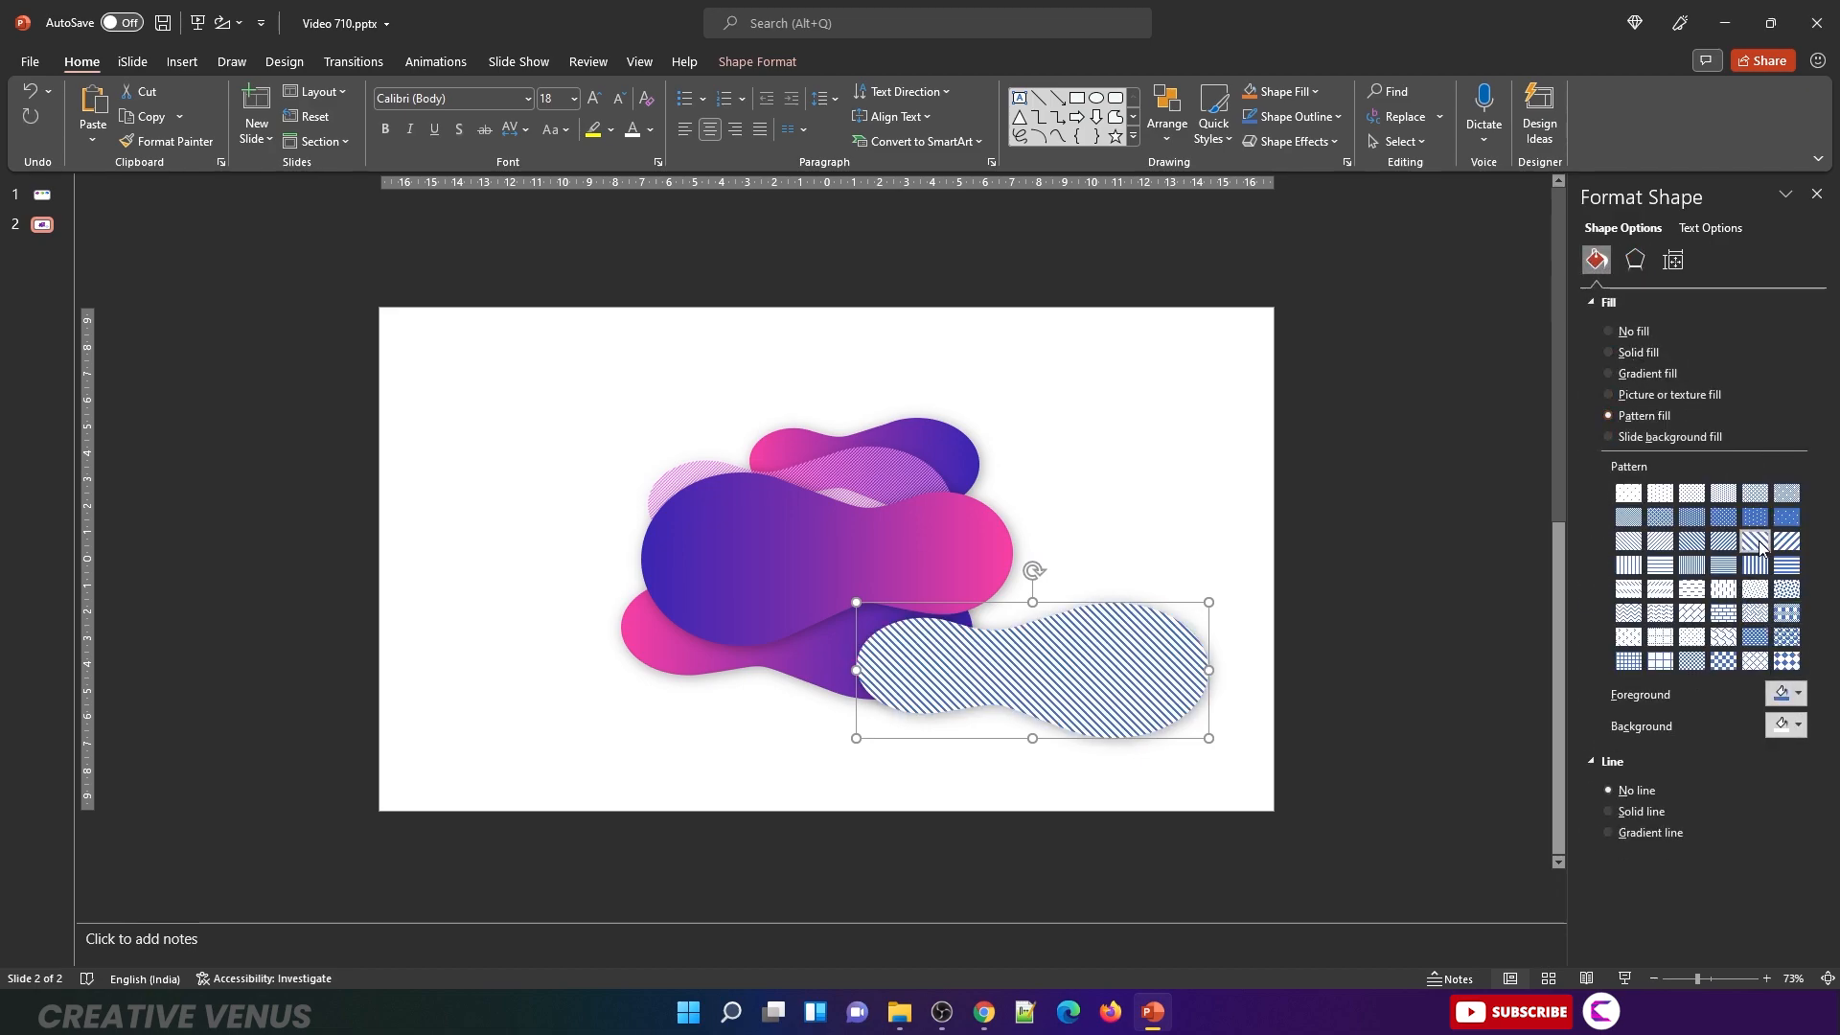
pyautogui.click(1785, 693)
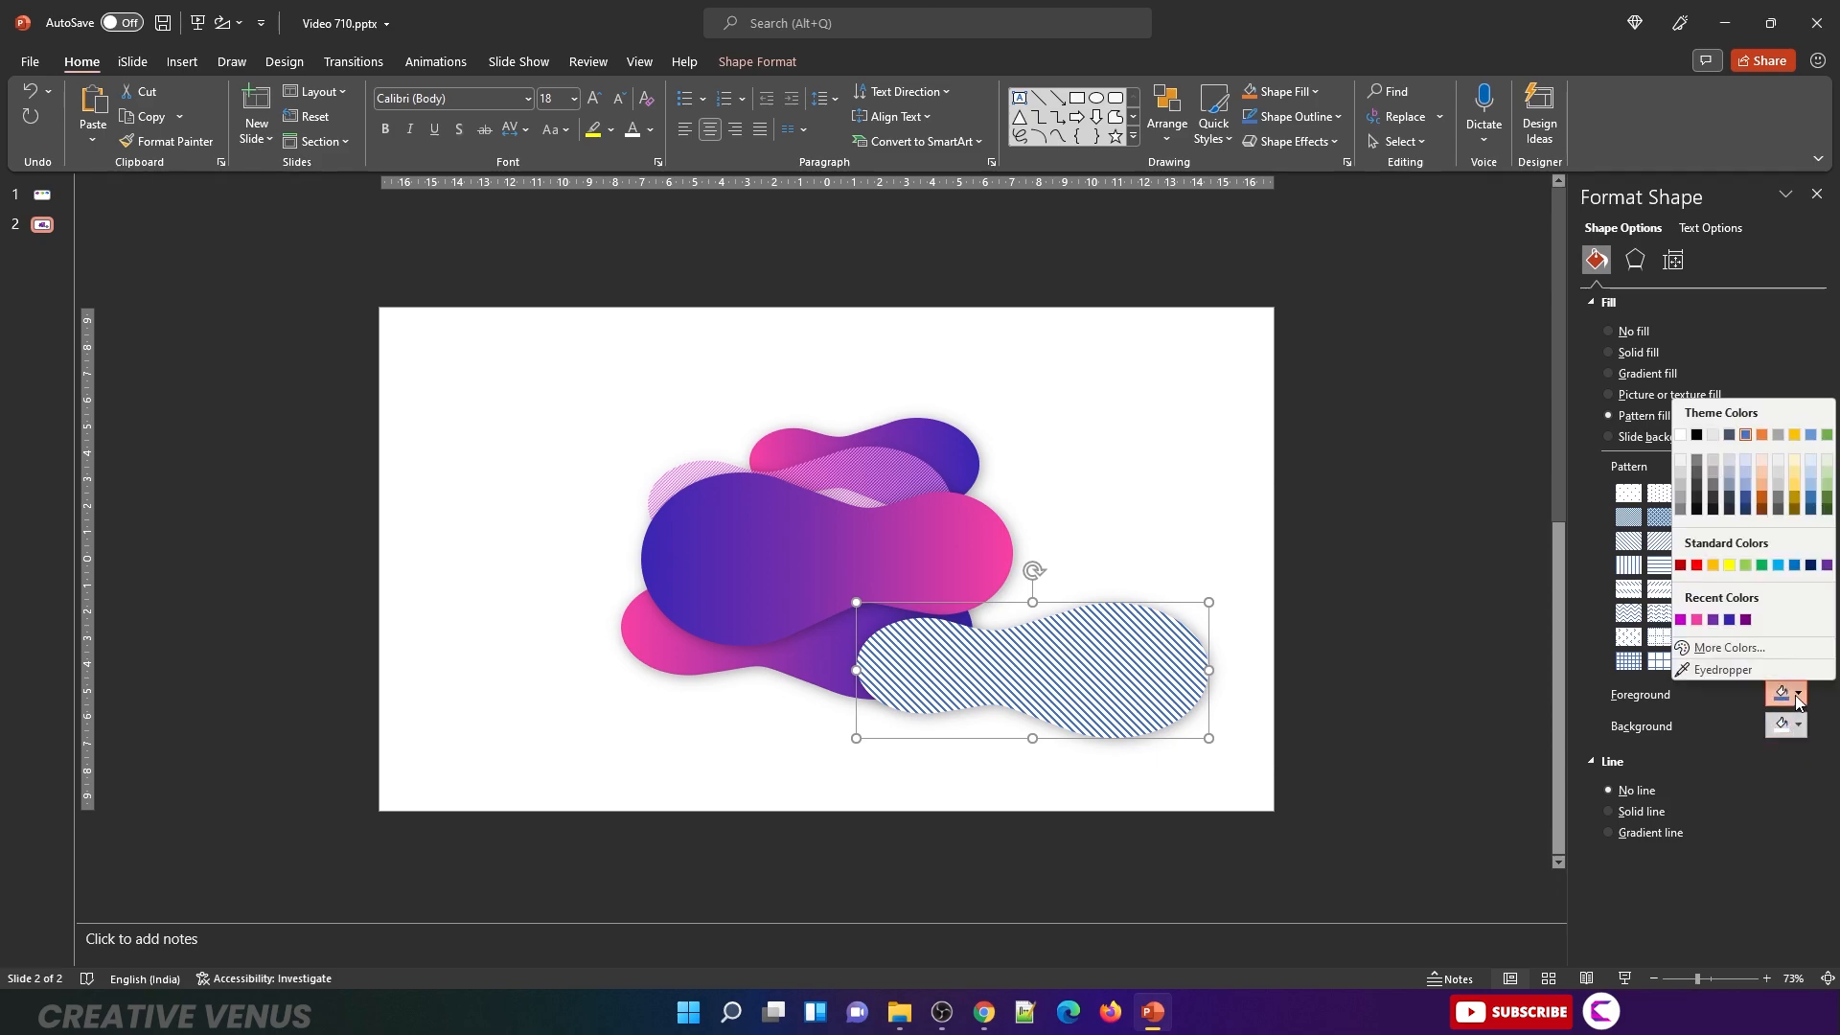
pyautogui.click(1698, 621)
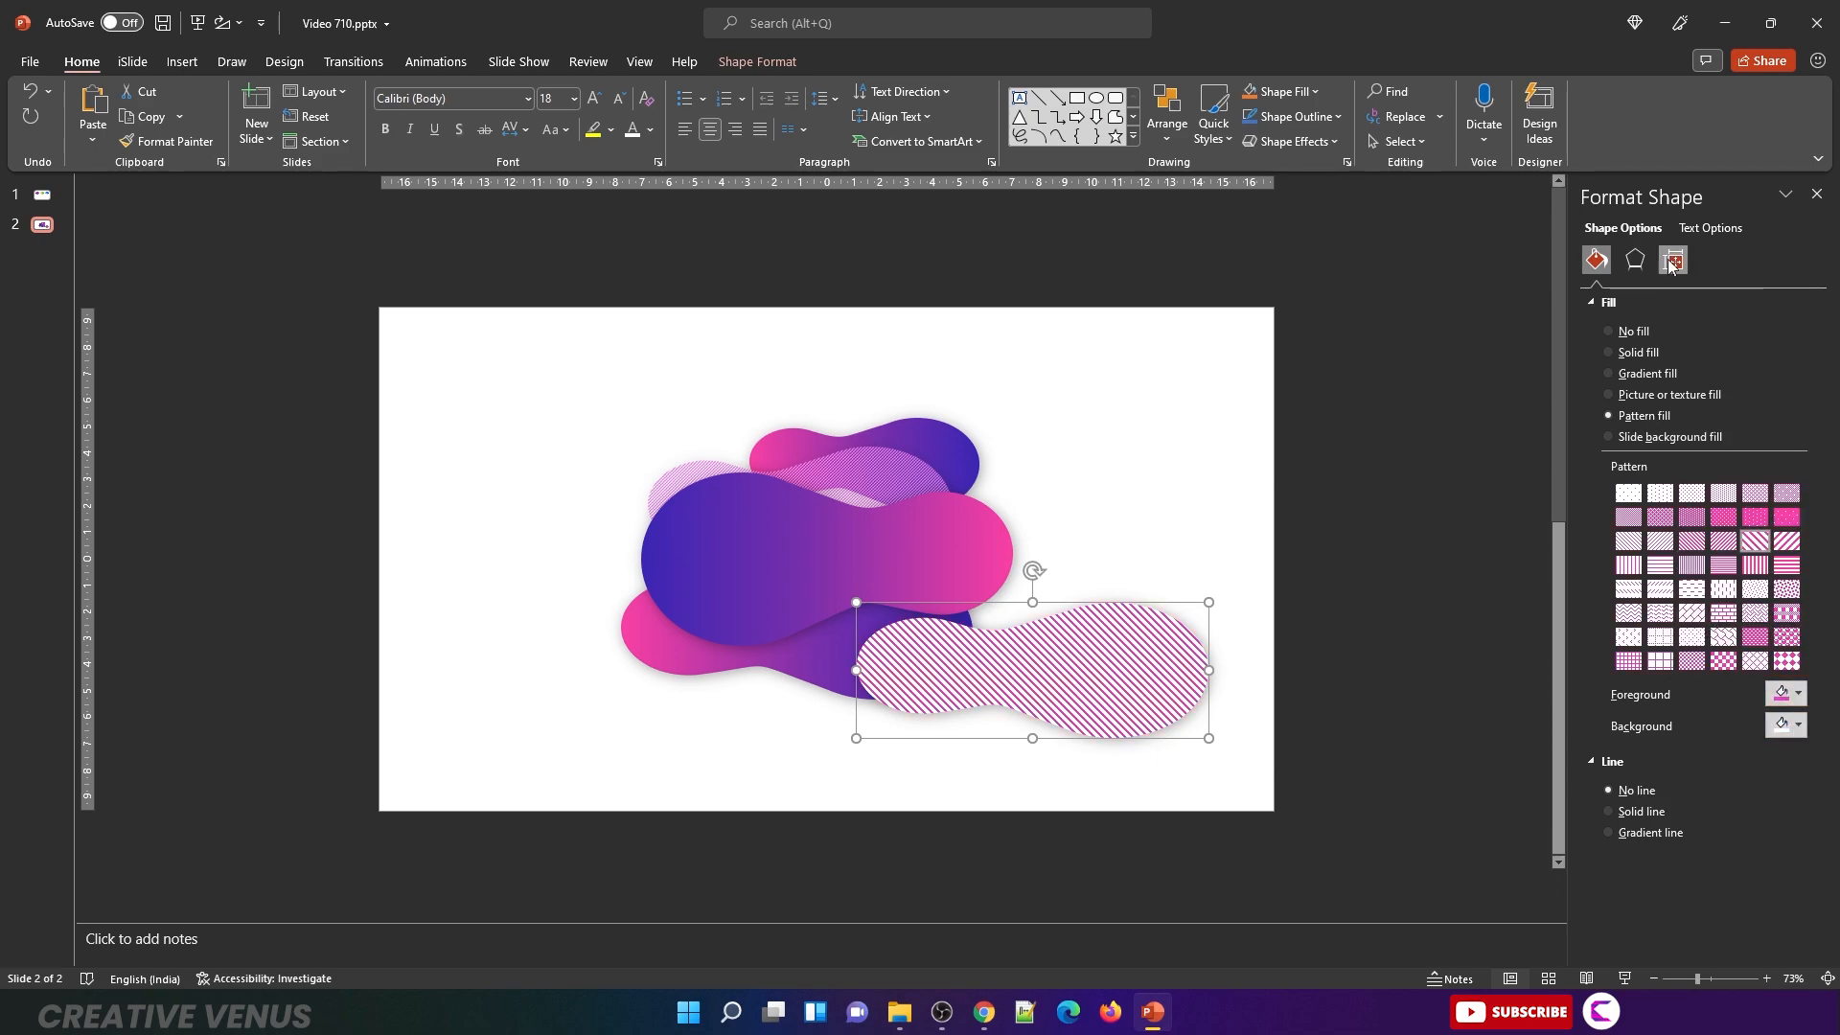
# Step: Replace the pink striped blob with a pasted picture of itself and set the picture's transparency to 63%
pyautogui.press('Delete')
pyautogui.rightClick(1029, 707)
pyautogui.click(1107, 745)
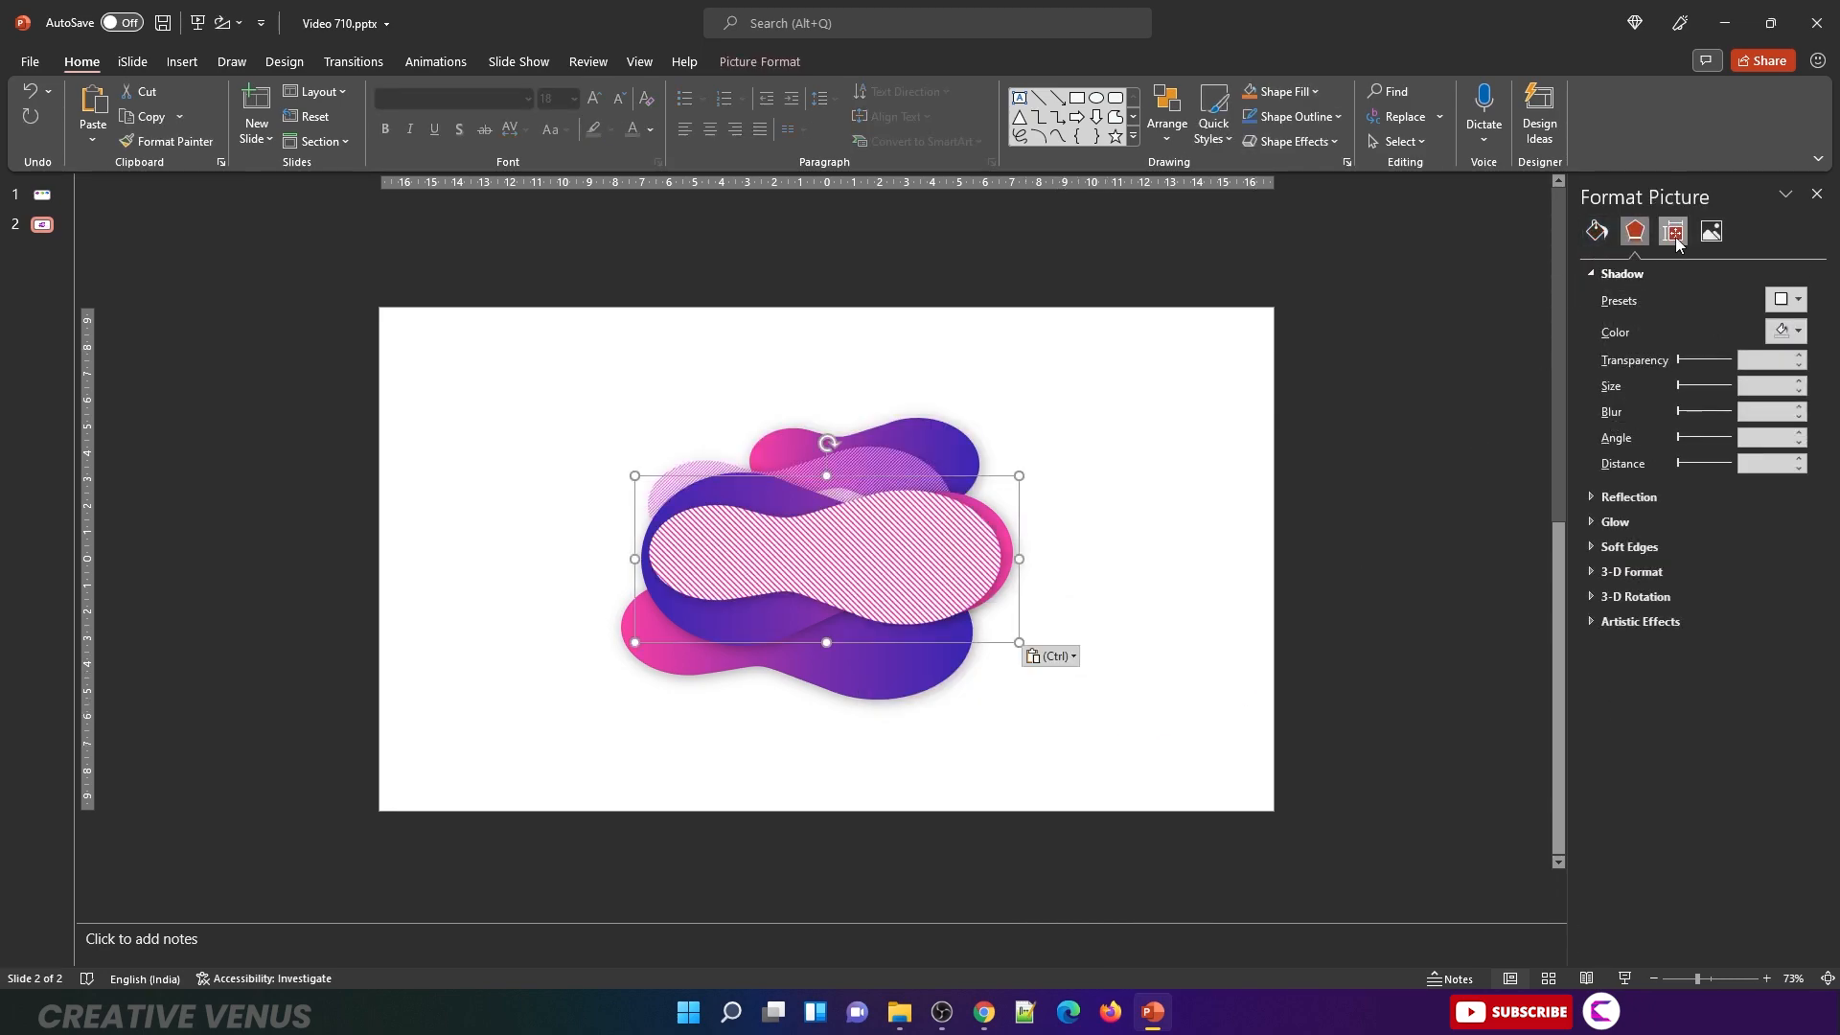
pyautogui.click(1712, 231)
pyautogui.moveTo(1681, 378); pyautogui.dragTo(1715, 381)
# Step: Move the striped picture over the large blob's lower left and send it to the back
pyautogui.moveTo(888, 554); pyautogui.dragTo(842, 618)
pyautogui.rightClick(841, 618)
pyautogui.click(887, 400)
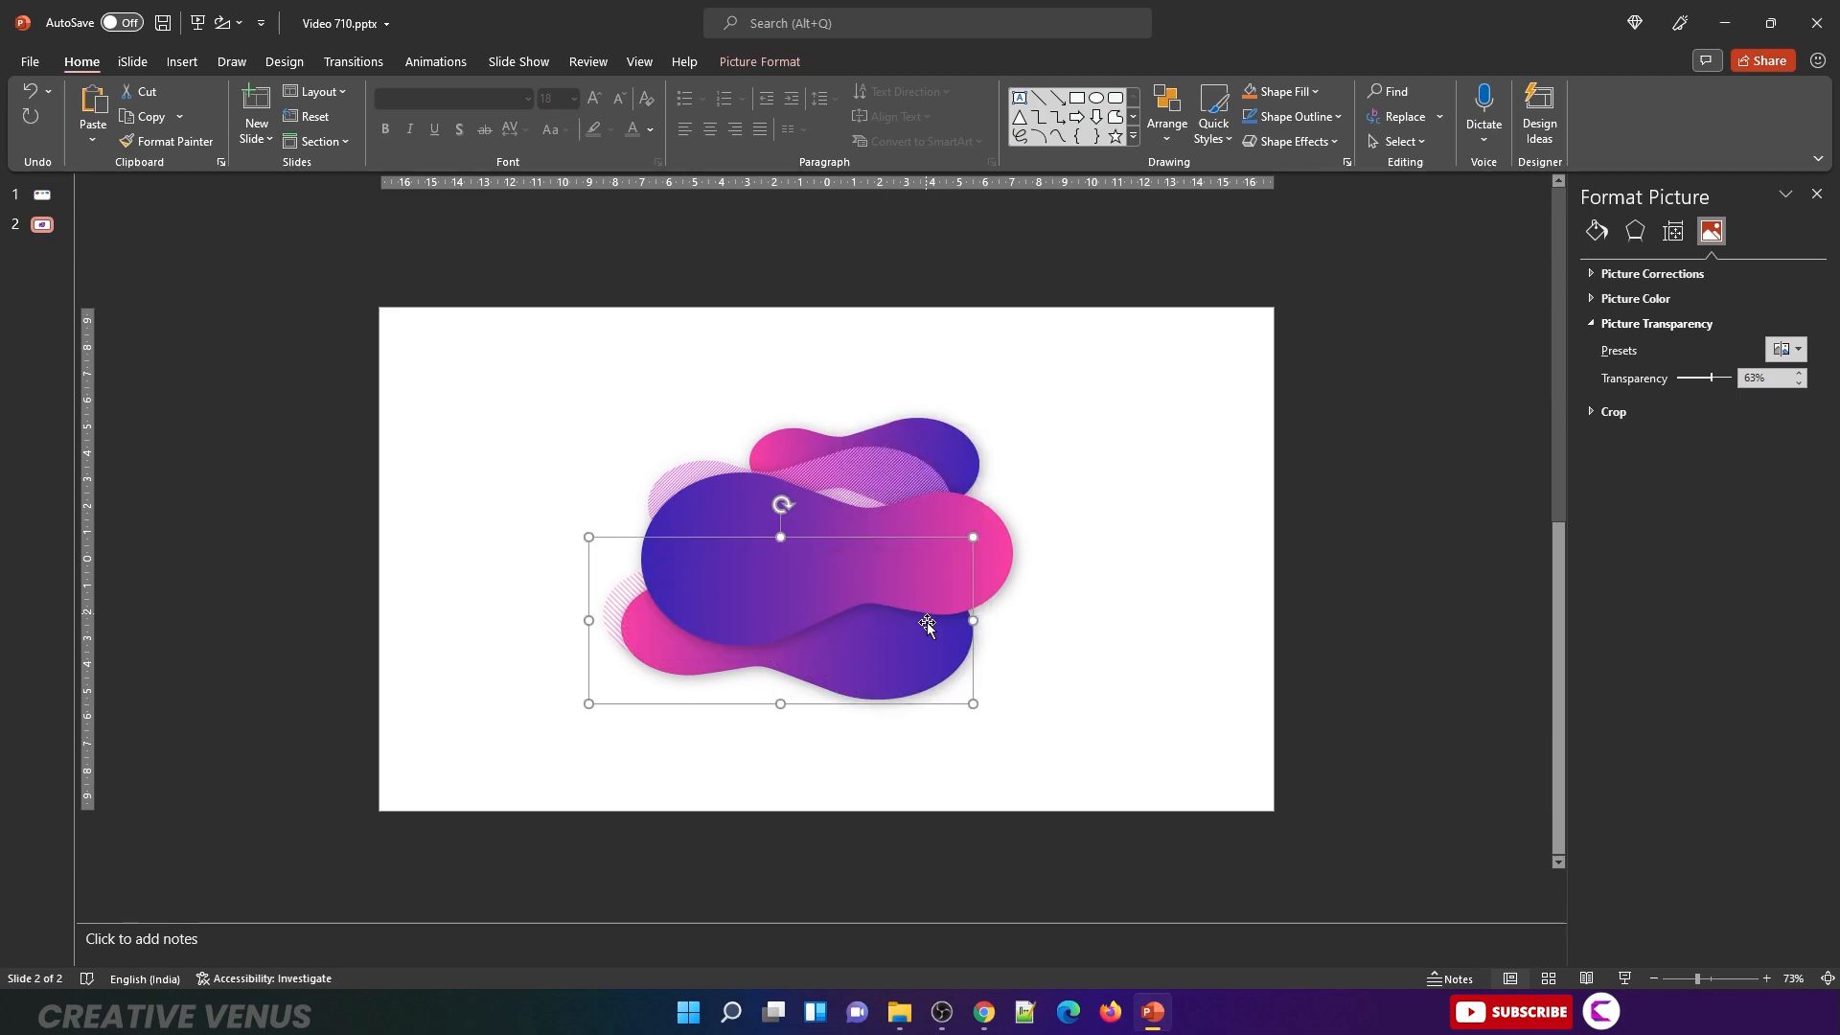
# Step: Send the lower gradient blob behind the striped picture and offset the two so the stripes overlap it
pyautogui.click(905, 668)
pyautogui.rightClick(906, 671)
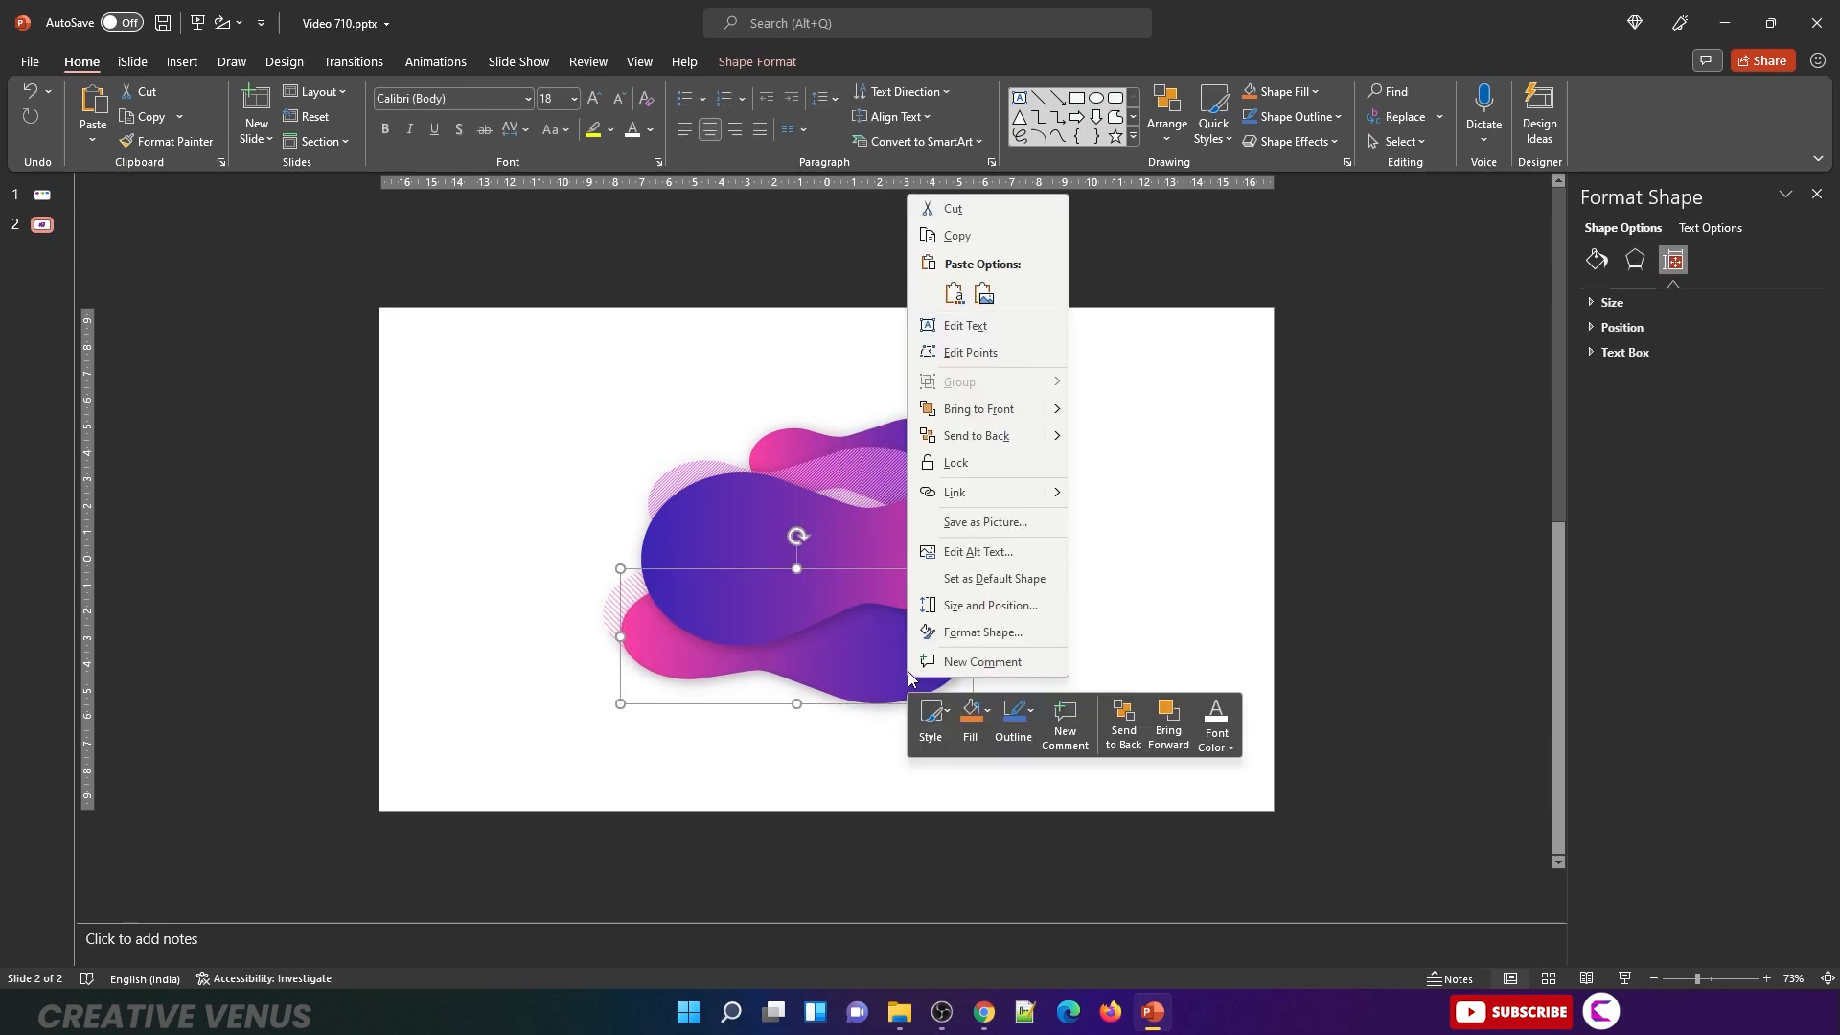
pyautogui.click(1001, 436)
pyautogui.moveTo(936, 697)
pyautogui.mouseDown()
pyautogui.moveTo(958, 690)
pyautogui.moveTo(882, 669)
pyautogui.moveTo(927, 676)
pyautogui.moveTo(904, 703)
pyautogui.moveTo(920, 704)
pyautogui.mouseUp()
pyautogui.click(886, 535)
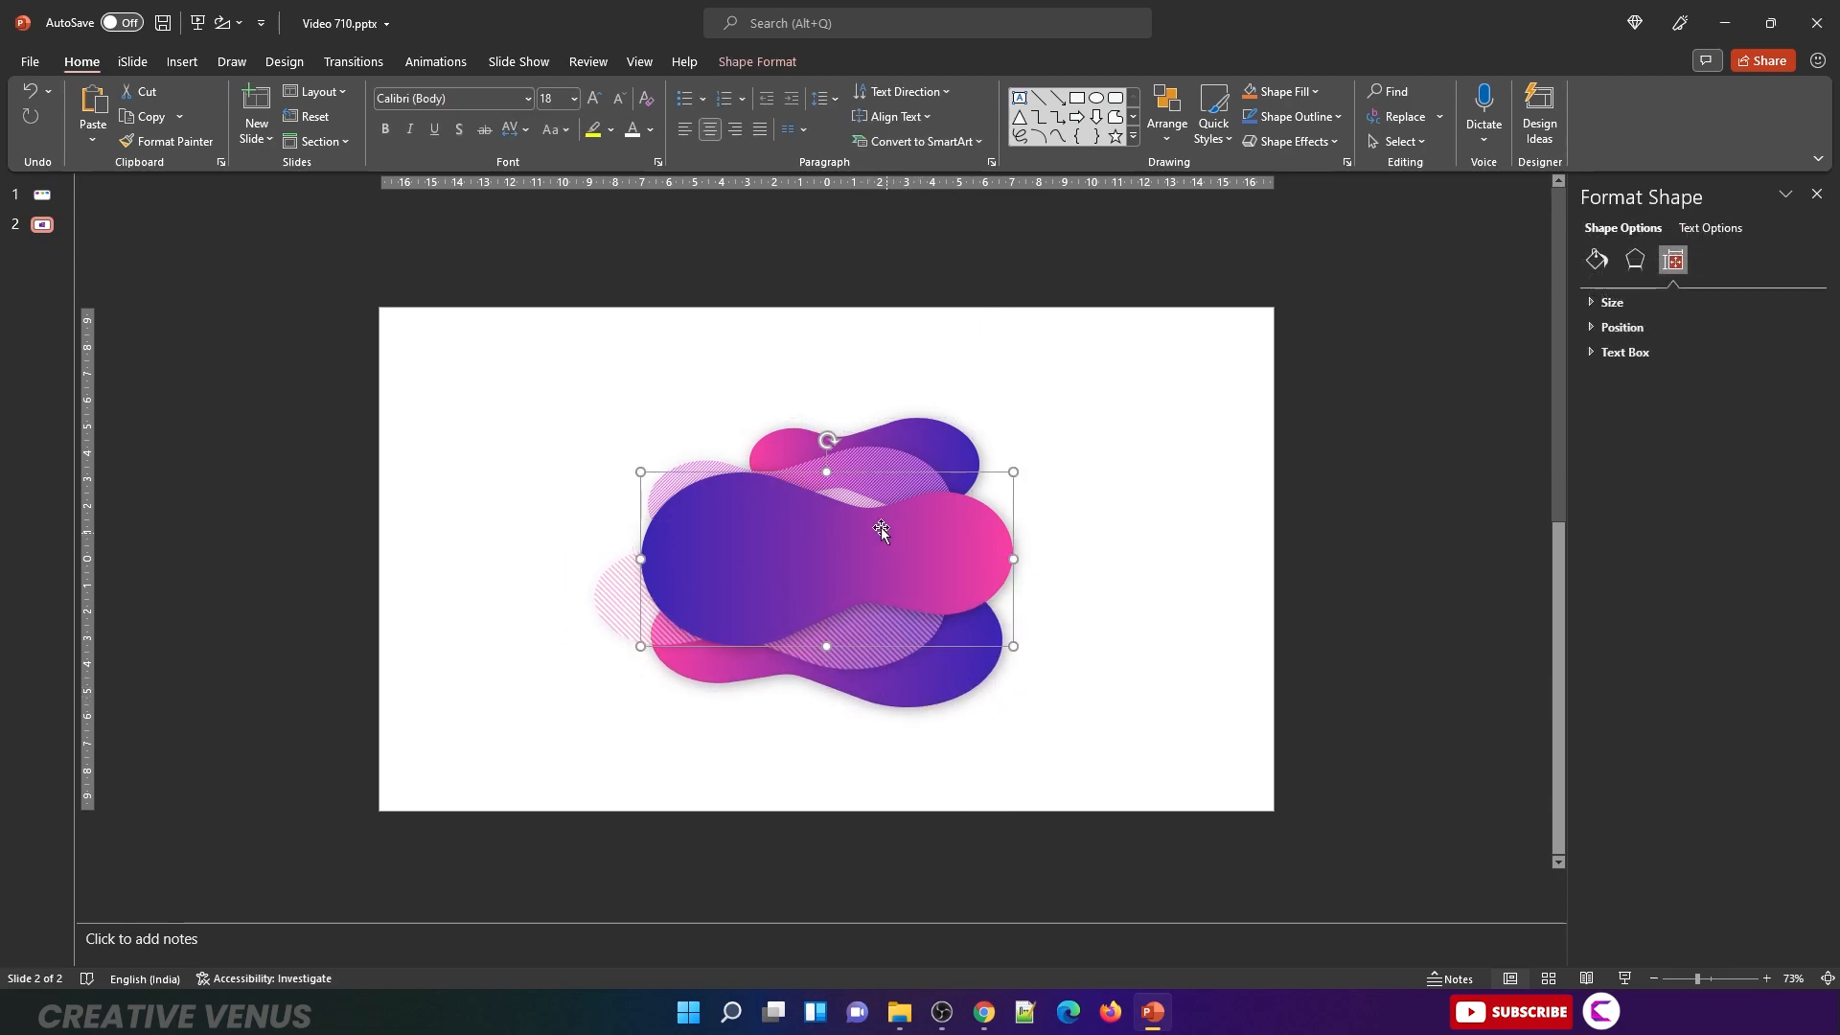
# Step: Enlarge the large central gradient blob in height and width, and shift it slightly to the right
pyautogui.moveTo(824, 472); pyautogui.dragTo(825, 460)
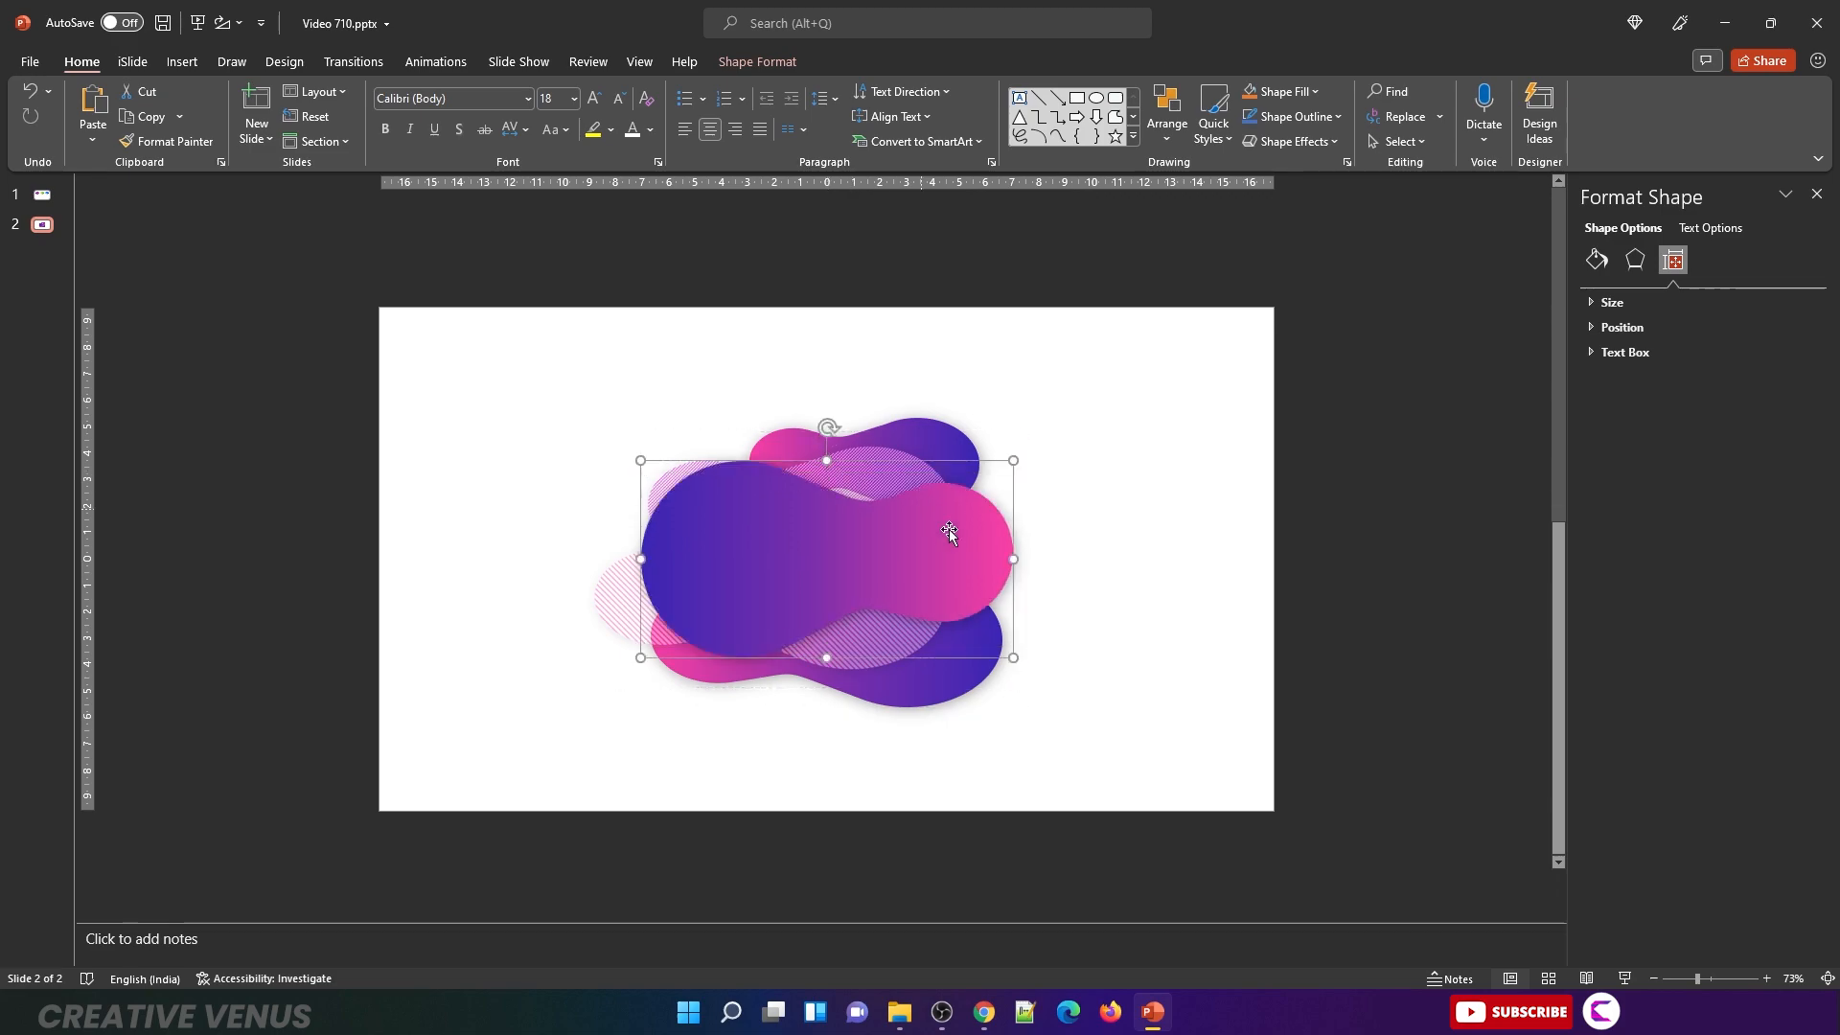
pyautogui.moveTo(1017, 562); pyautogui.dragTo(1037, 566)
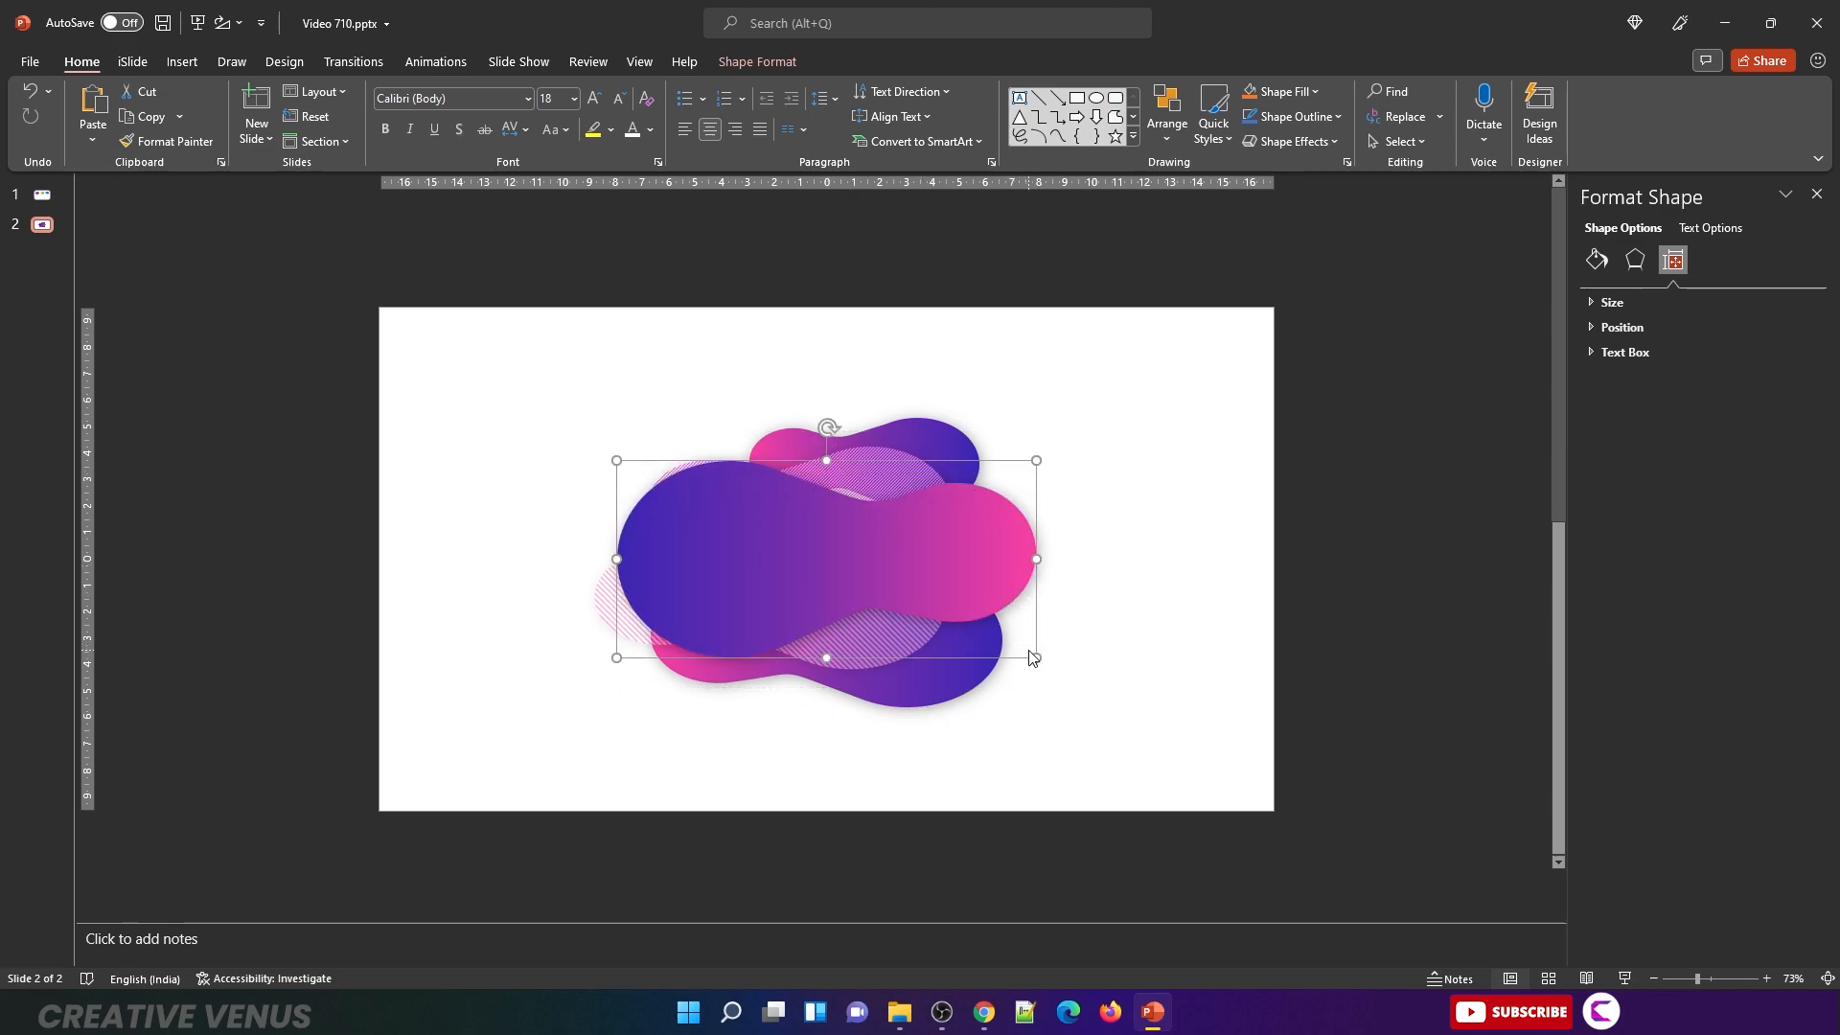
pyautogui.moveTo(821, 563); pyautogui.dragTo(837, 562)
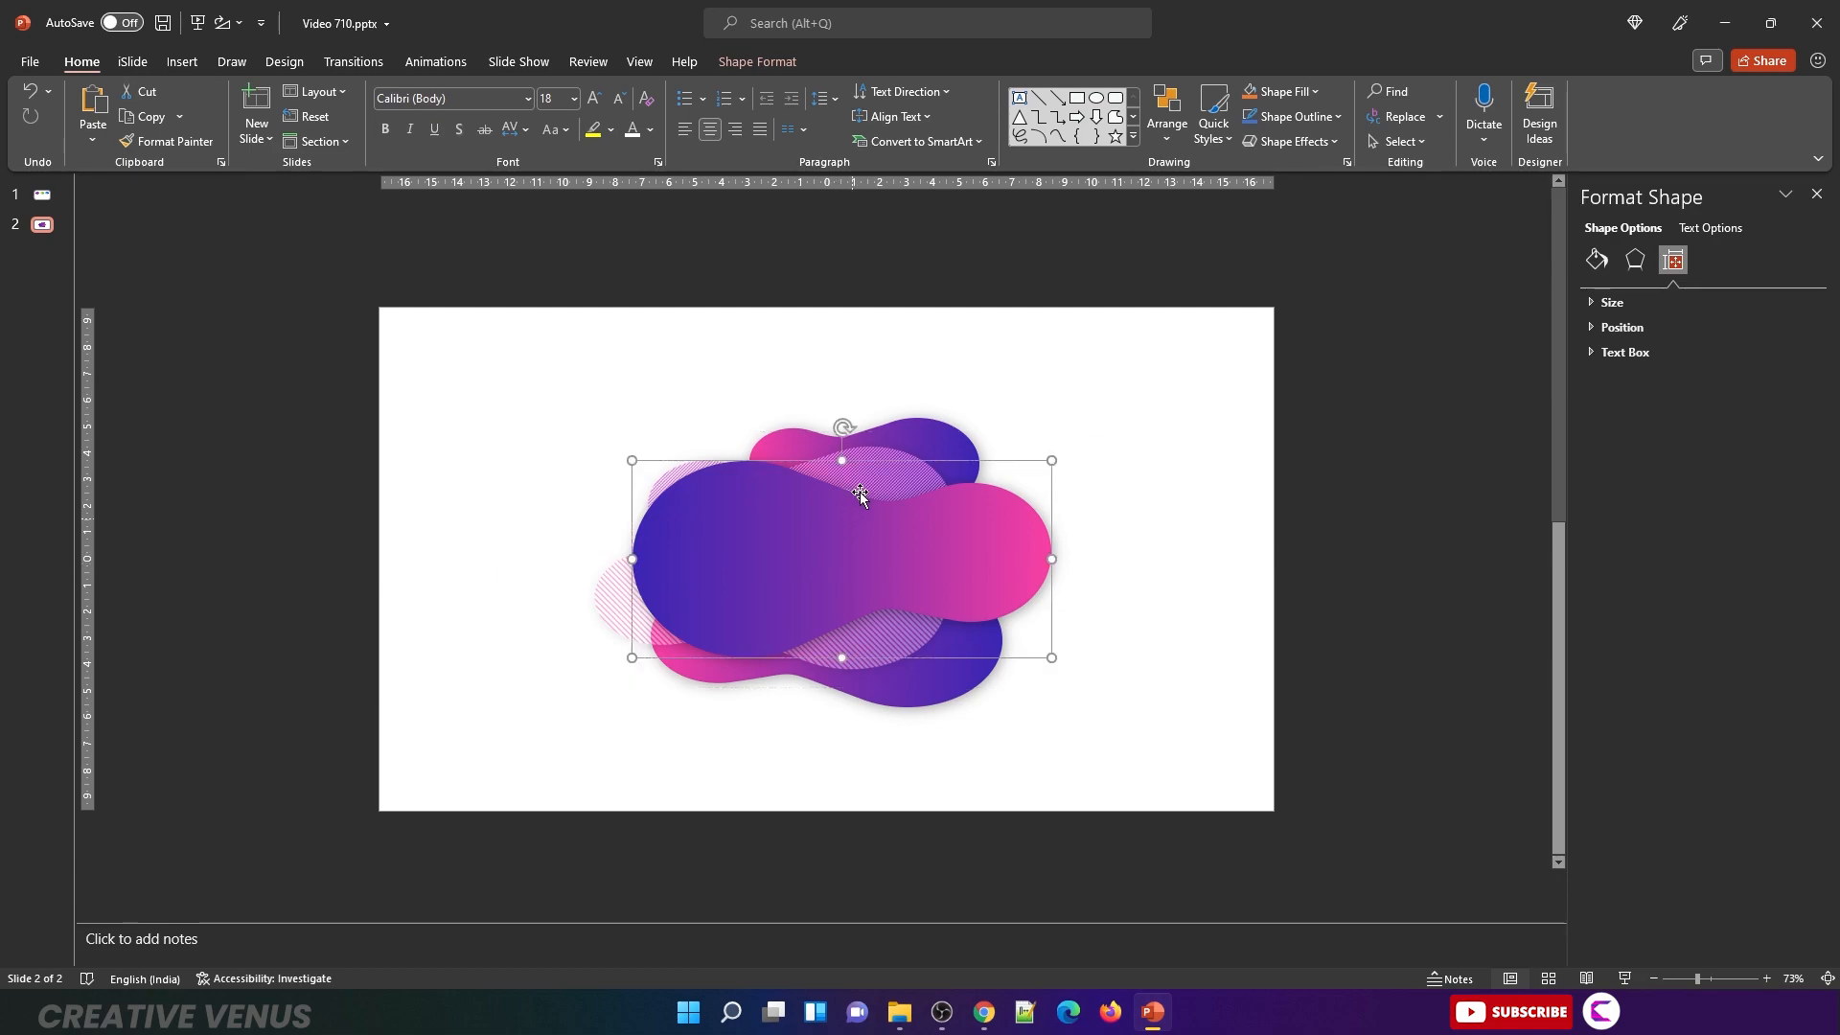
# Step: Enlarge the upper and lower gradient blobs slightly and shift them right so they extend further beyond the large blob
pyautogui.moveTo(887, 458); pyautogui.dragTo(1000, 440)
pyautogui.click(966, 456)
pyautogui.click(954, 698)
pyautogui.moveTo(955, 698); pyautogui.dragTo(973, 707)
pyautogui.moveTo(1022, 584); pyautogui.dragTo(1030, 578)
pyautogui.moveTo(848, 719); pyautogui.dragTo(850, 707)
pyautogui.moveTo(953, 678)
pyautogui.mouseDown()
pyautogui.moveTo(1002, 673)
pyautogui.moveTo(1007, 650)
pyautogui.moveTo(952, 678)
pyautogui.mouseUp()
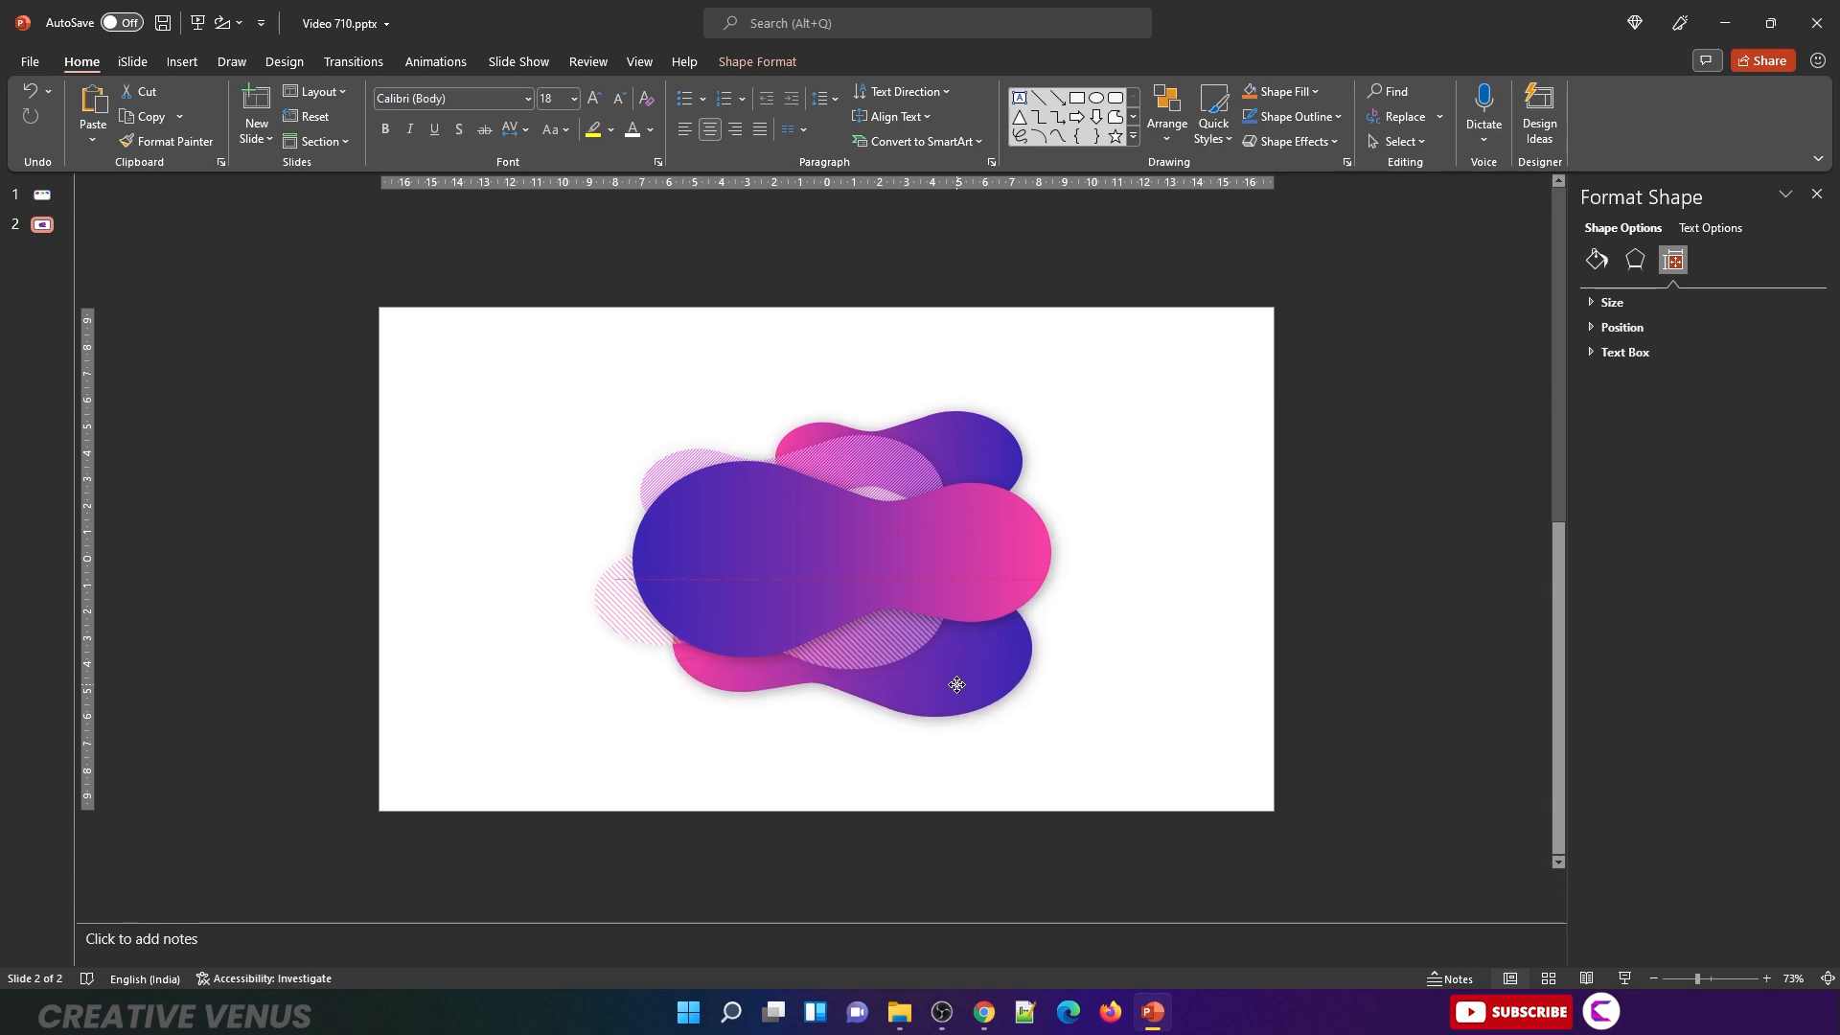
# Step: Reposition the striped picture and the upper translucent picture so both peek out behind the large blob's left side
pyautogui.moveTo(607, 627); pyautogui.dragTo(632, 633)
pyautogui.click(650, 489)
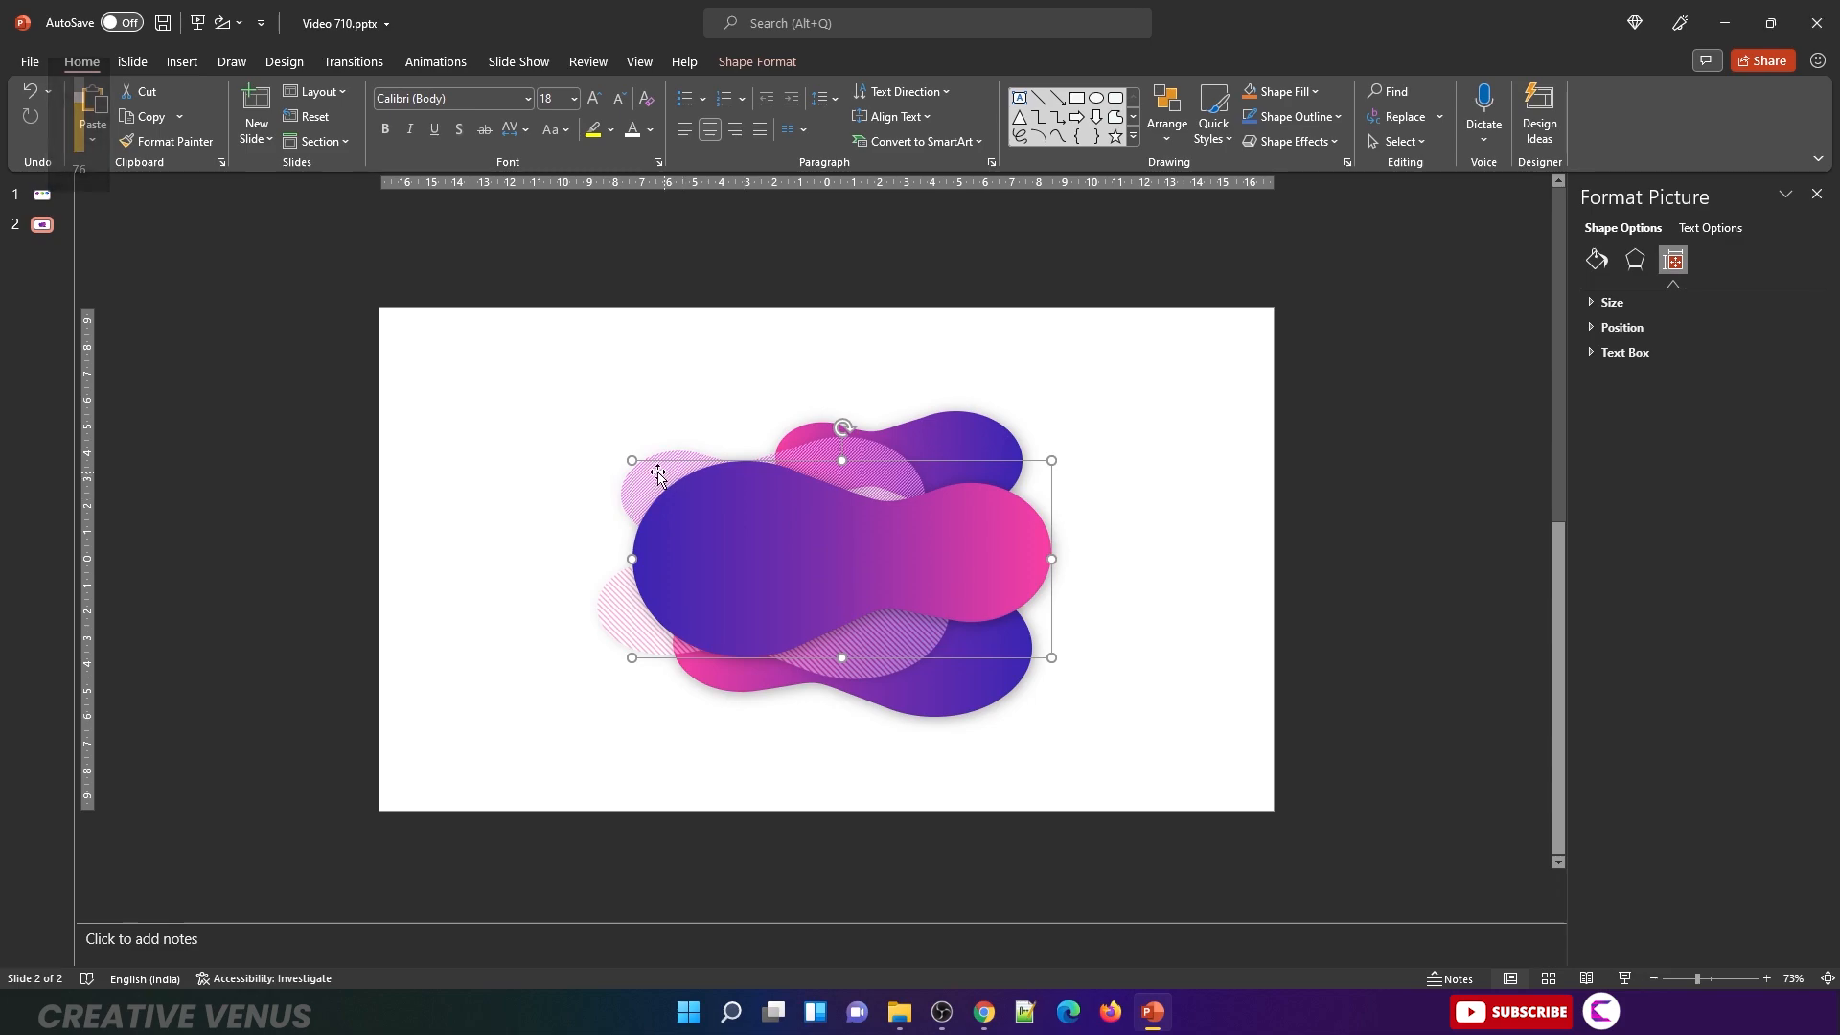
pyautogui.click(618, 501)
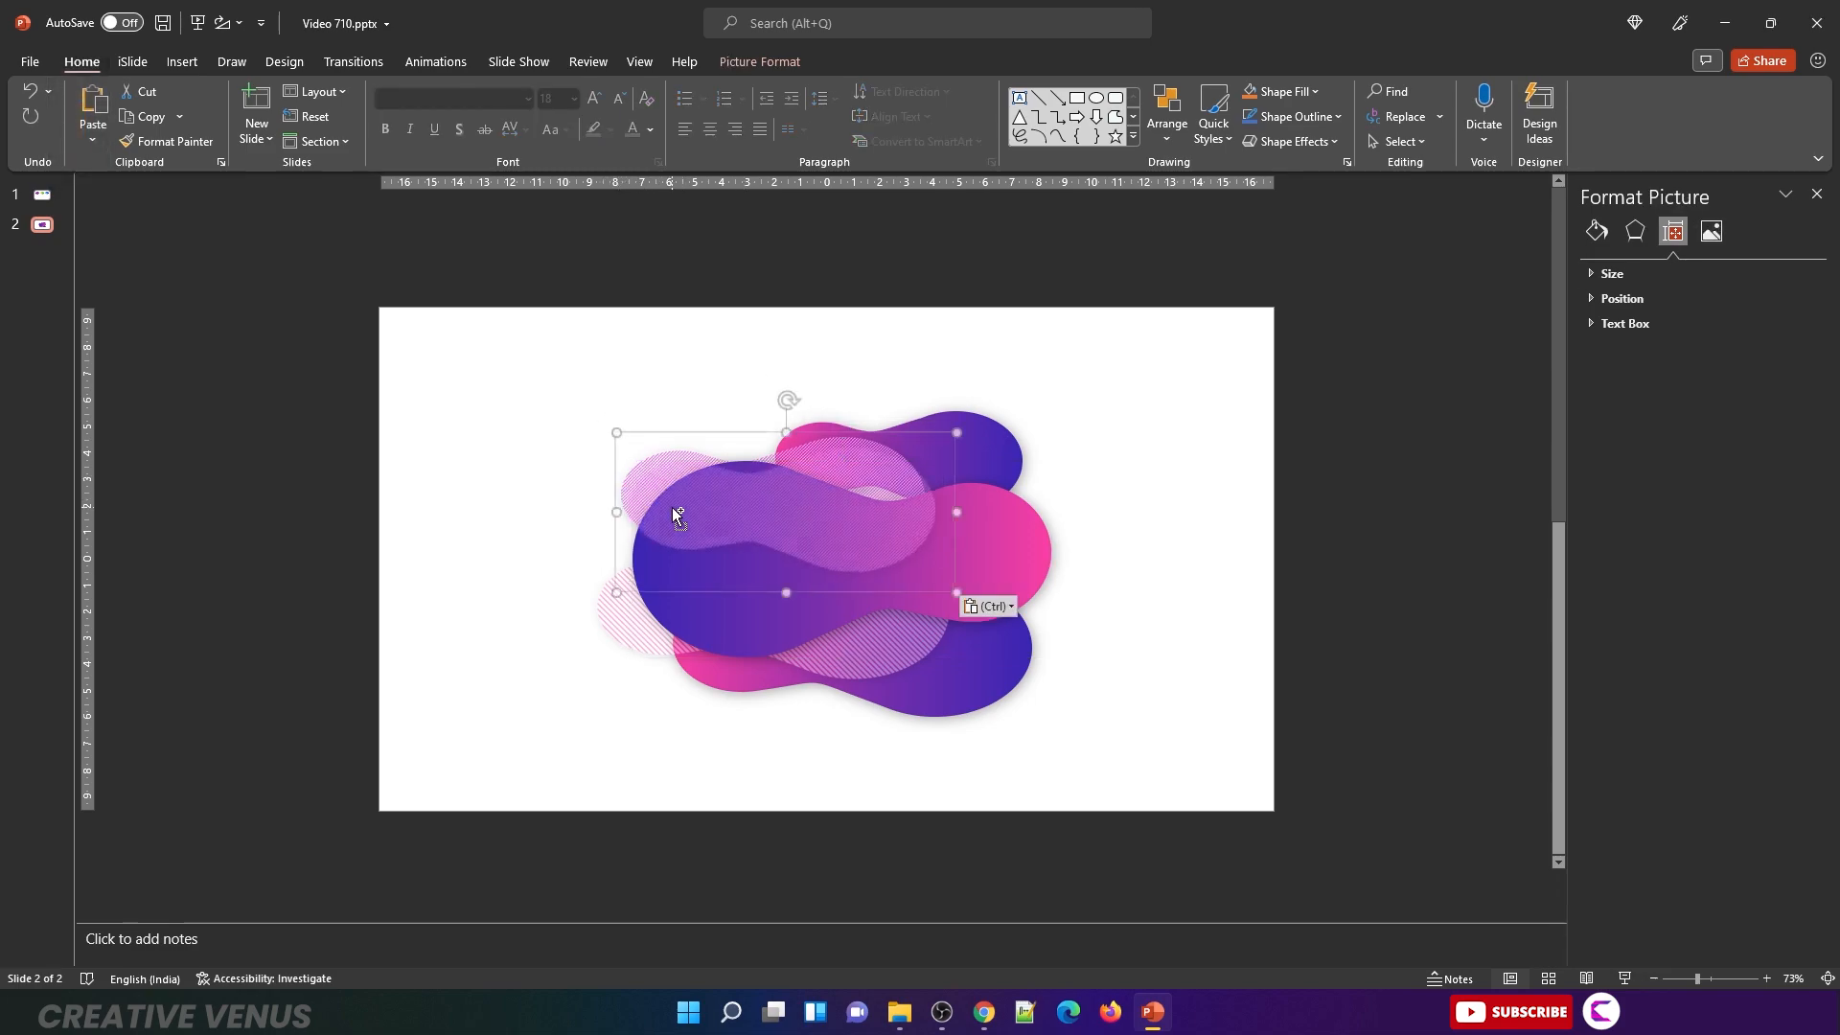
pyautogui.click(1187, 682)
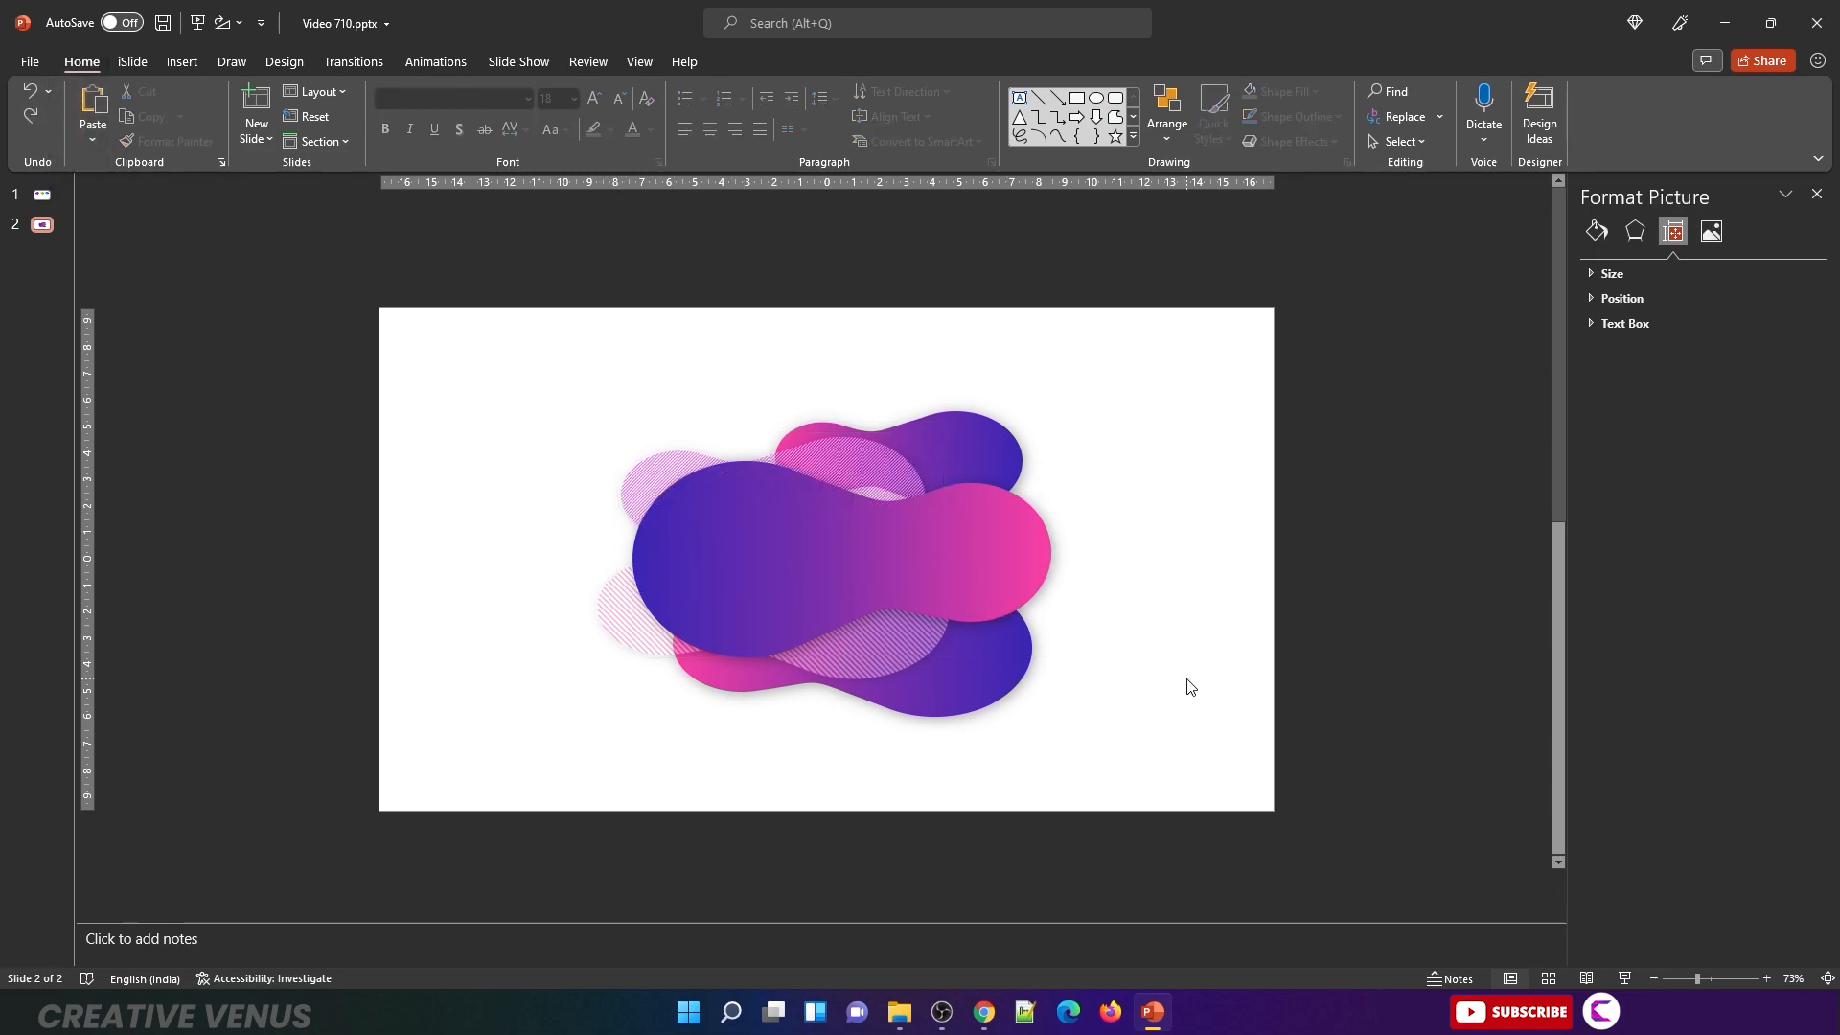
# Step: Duplicate the lower gradient blob to its right and fill the copy with the small grid pattern using a recent magenta foreground
pyautogui.click(982, 697)
pyautogui.moveTo(981, 696); pyautogui.dragTo(1180, 707)
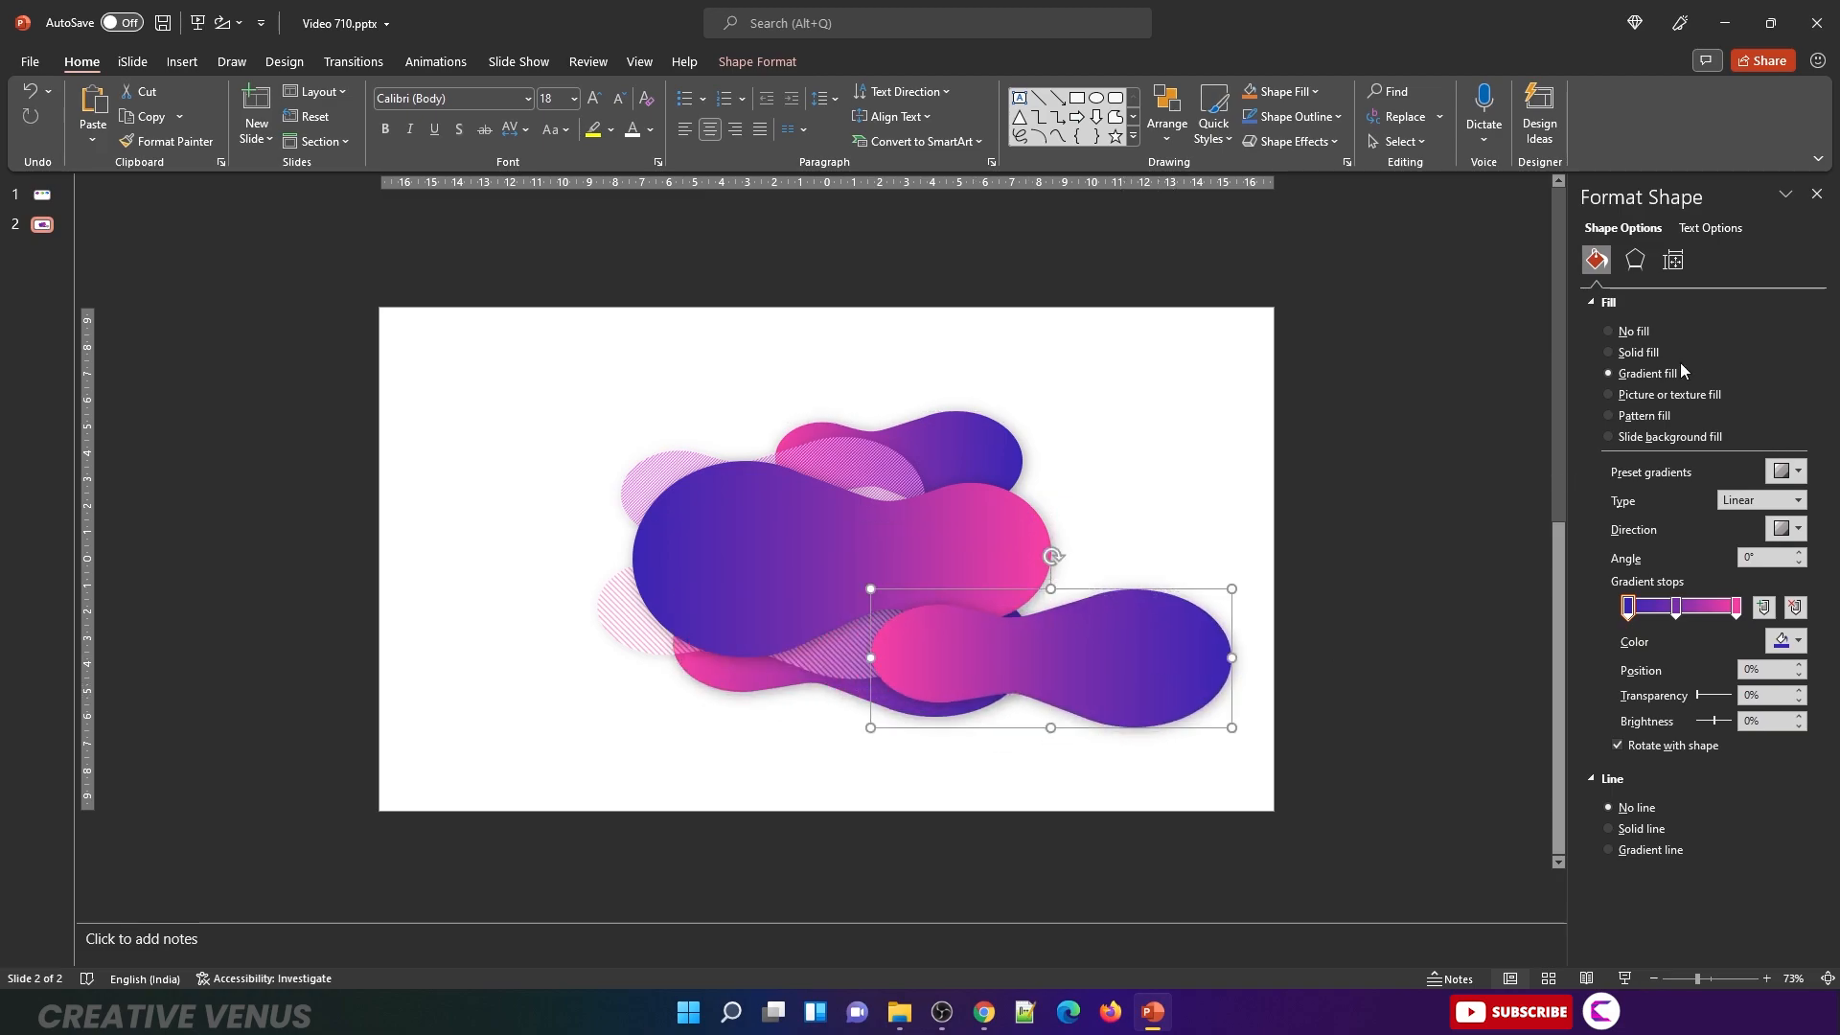
pyautogui.click(1638, 416)
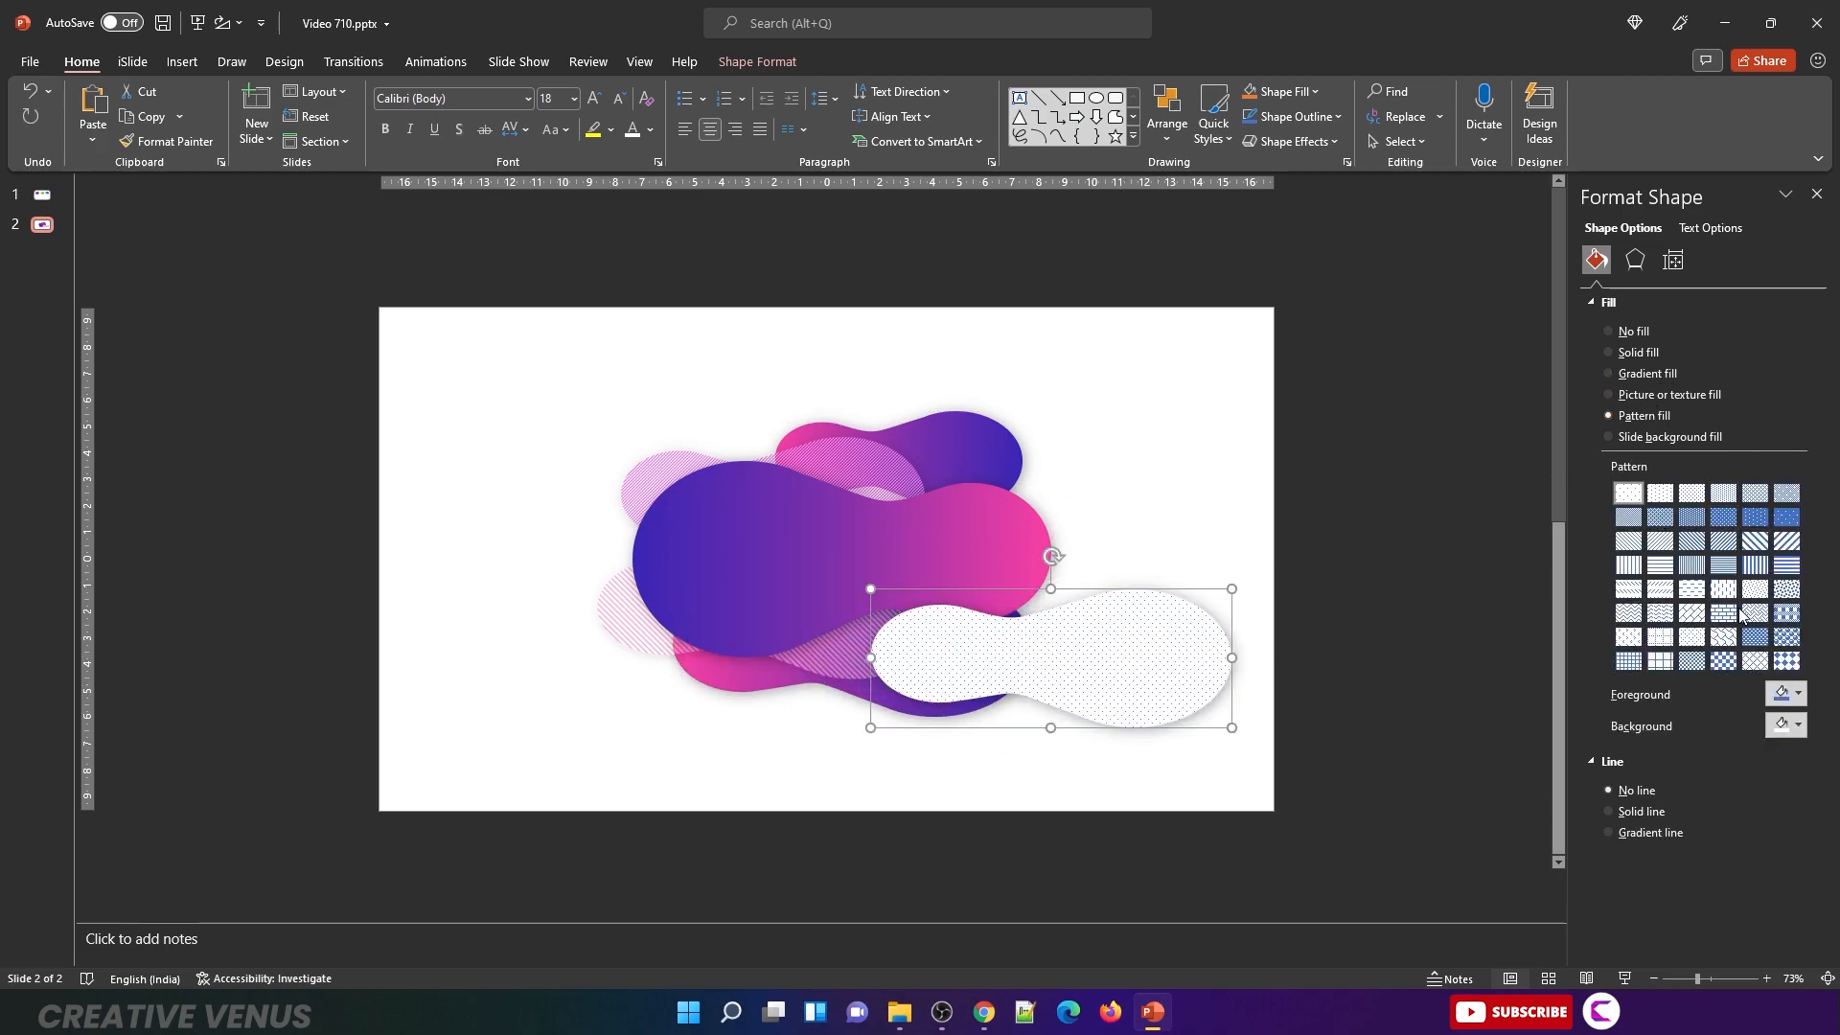
pyautogui.click(1627, 663)
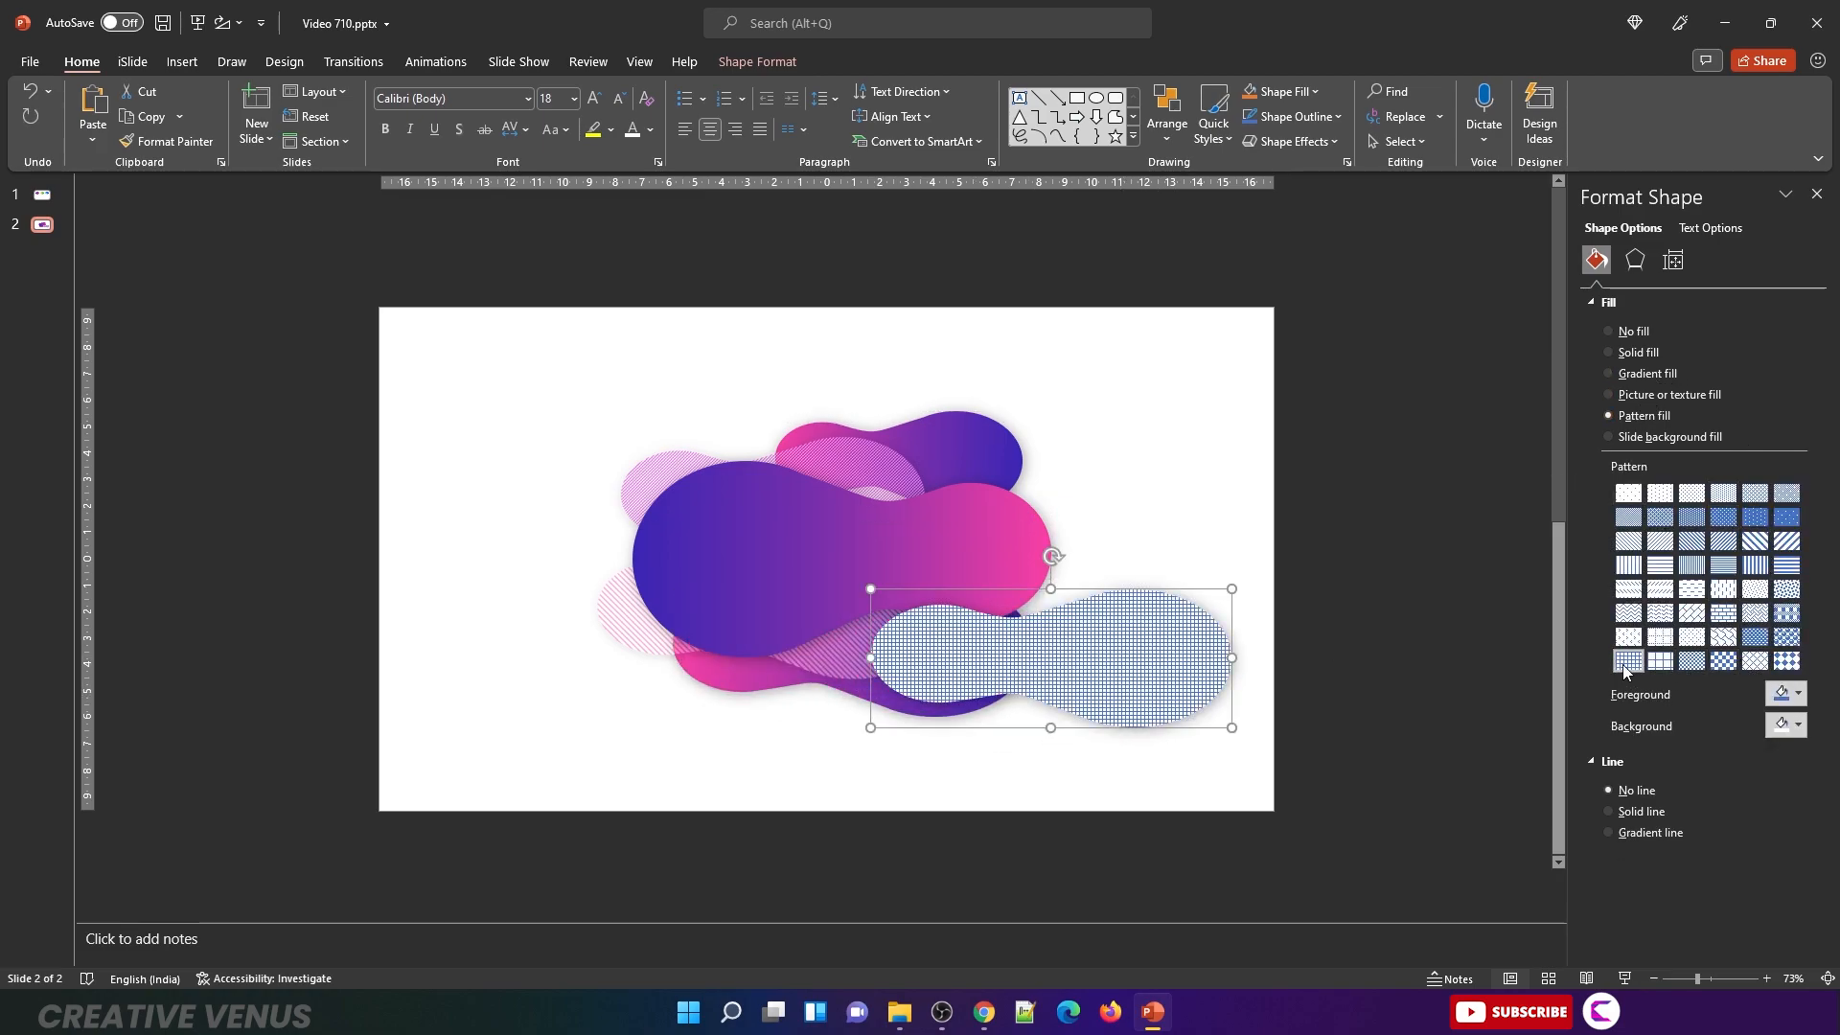
pyautogui.click(1787, 693)
pyautogui.click(1699, 626)
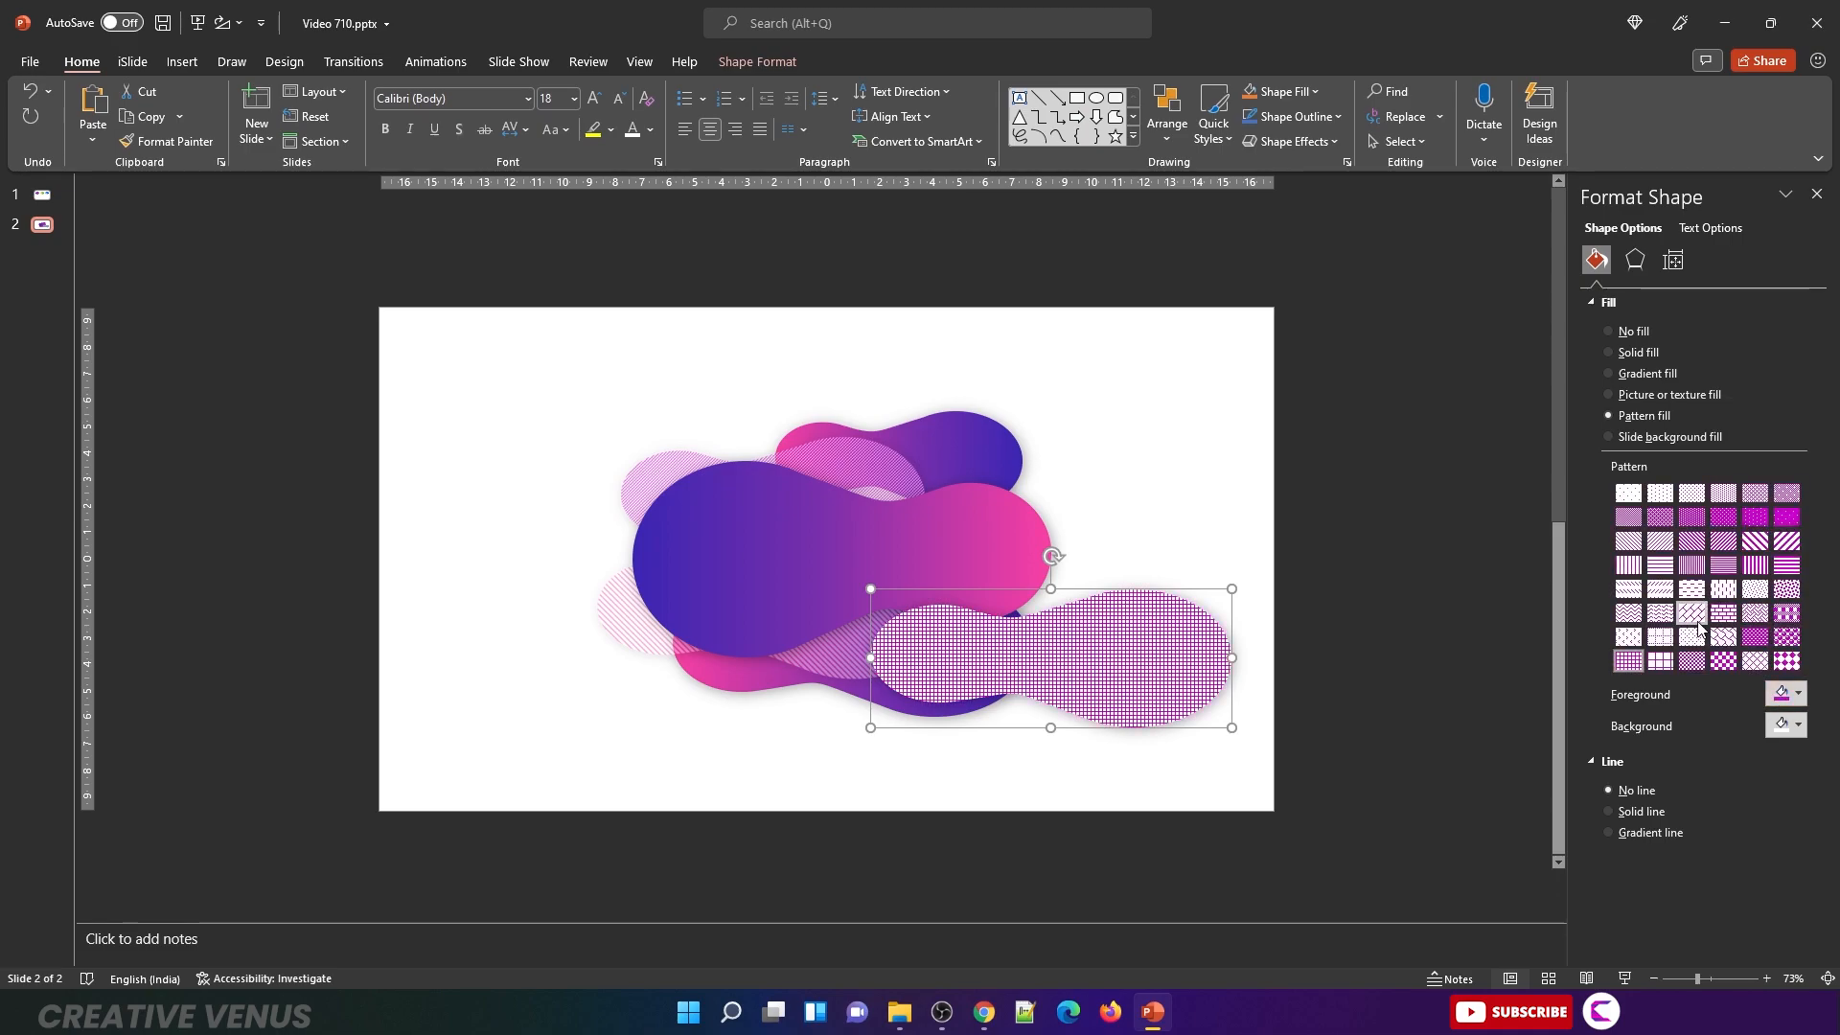
# Step: Replace the grid-patterned blob with a pasted picture of itself and set the picture's transparency to 63%
pyautogui.press('Delete')
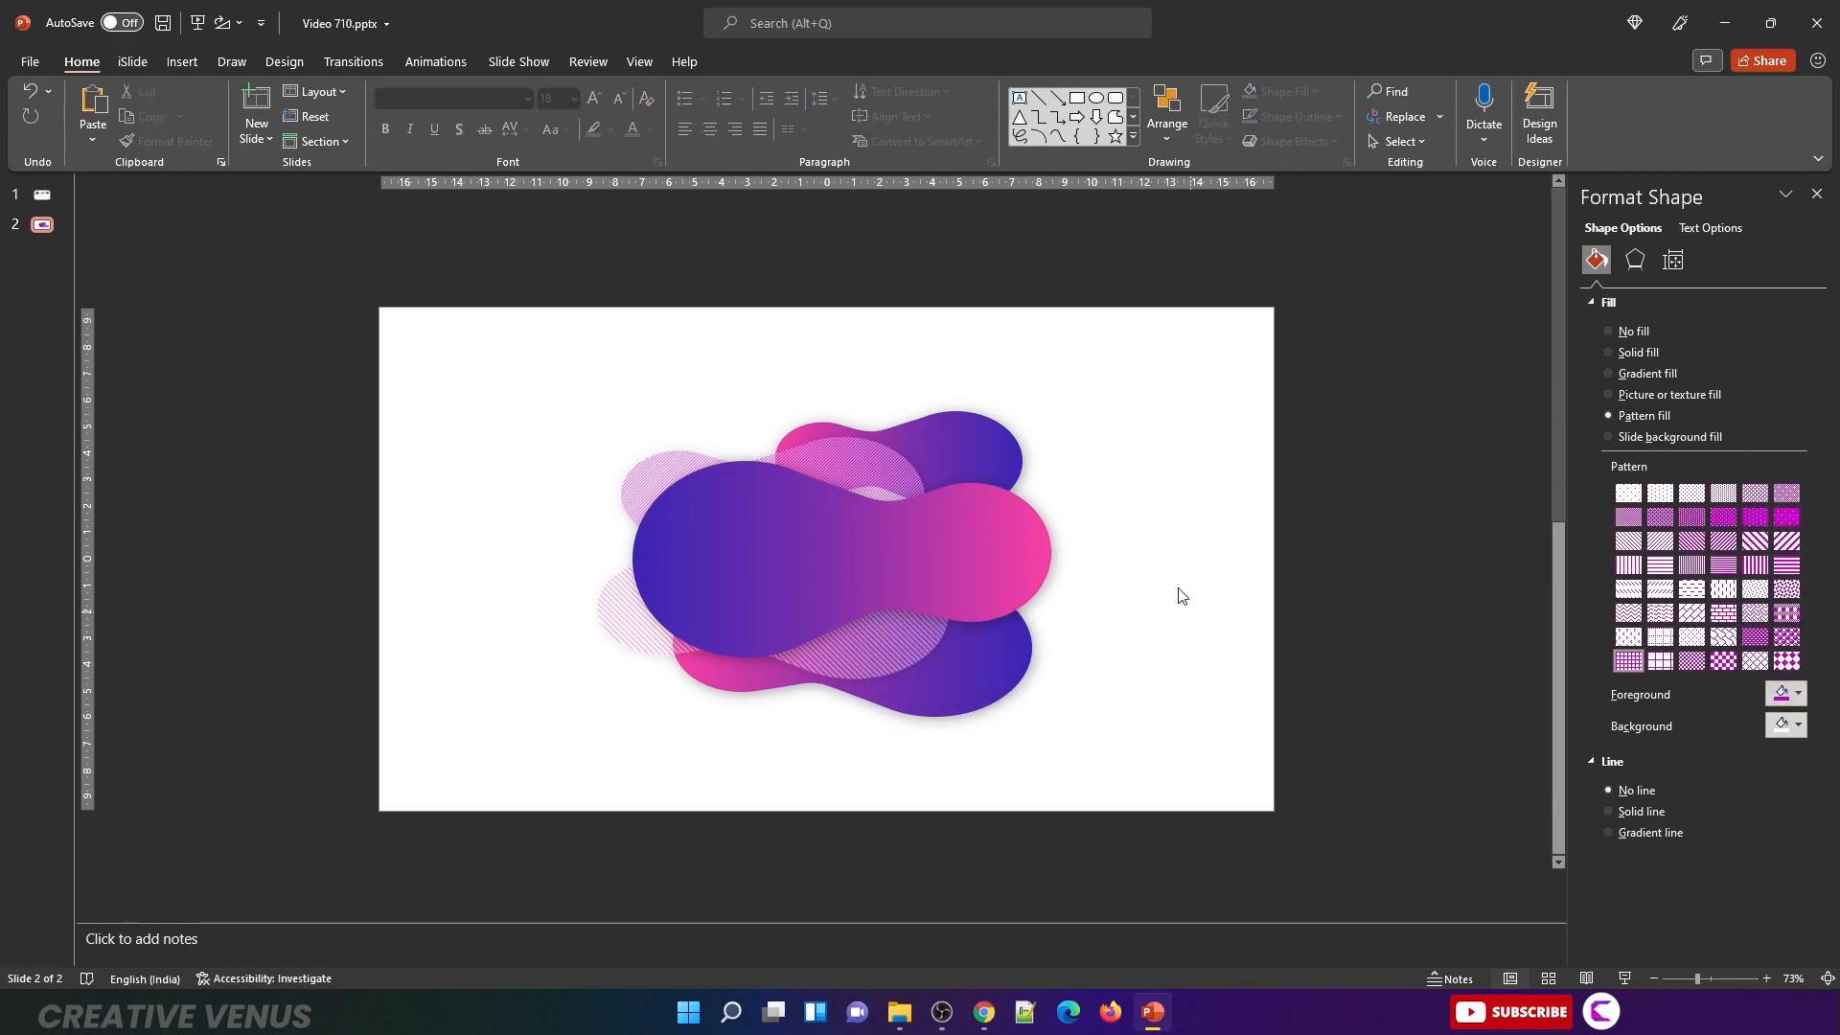
pyautogui.rightClick(1143, 521)
pyautogui.click(1222, 558)
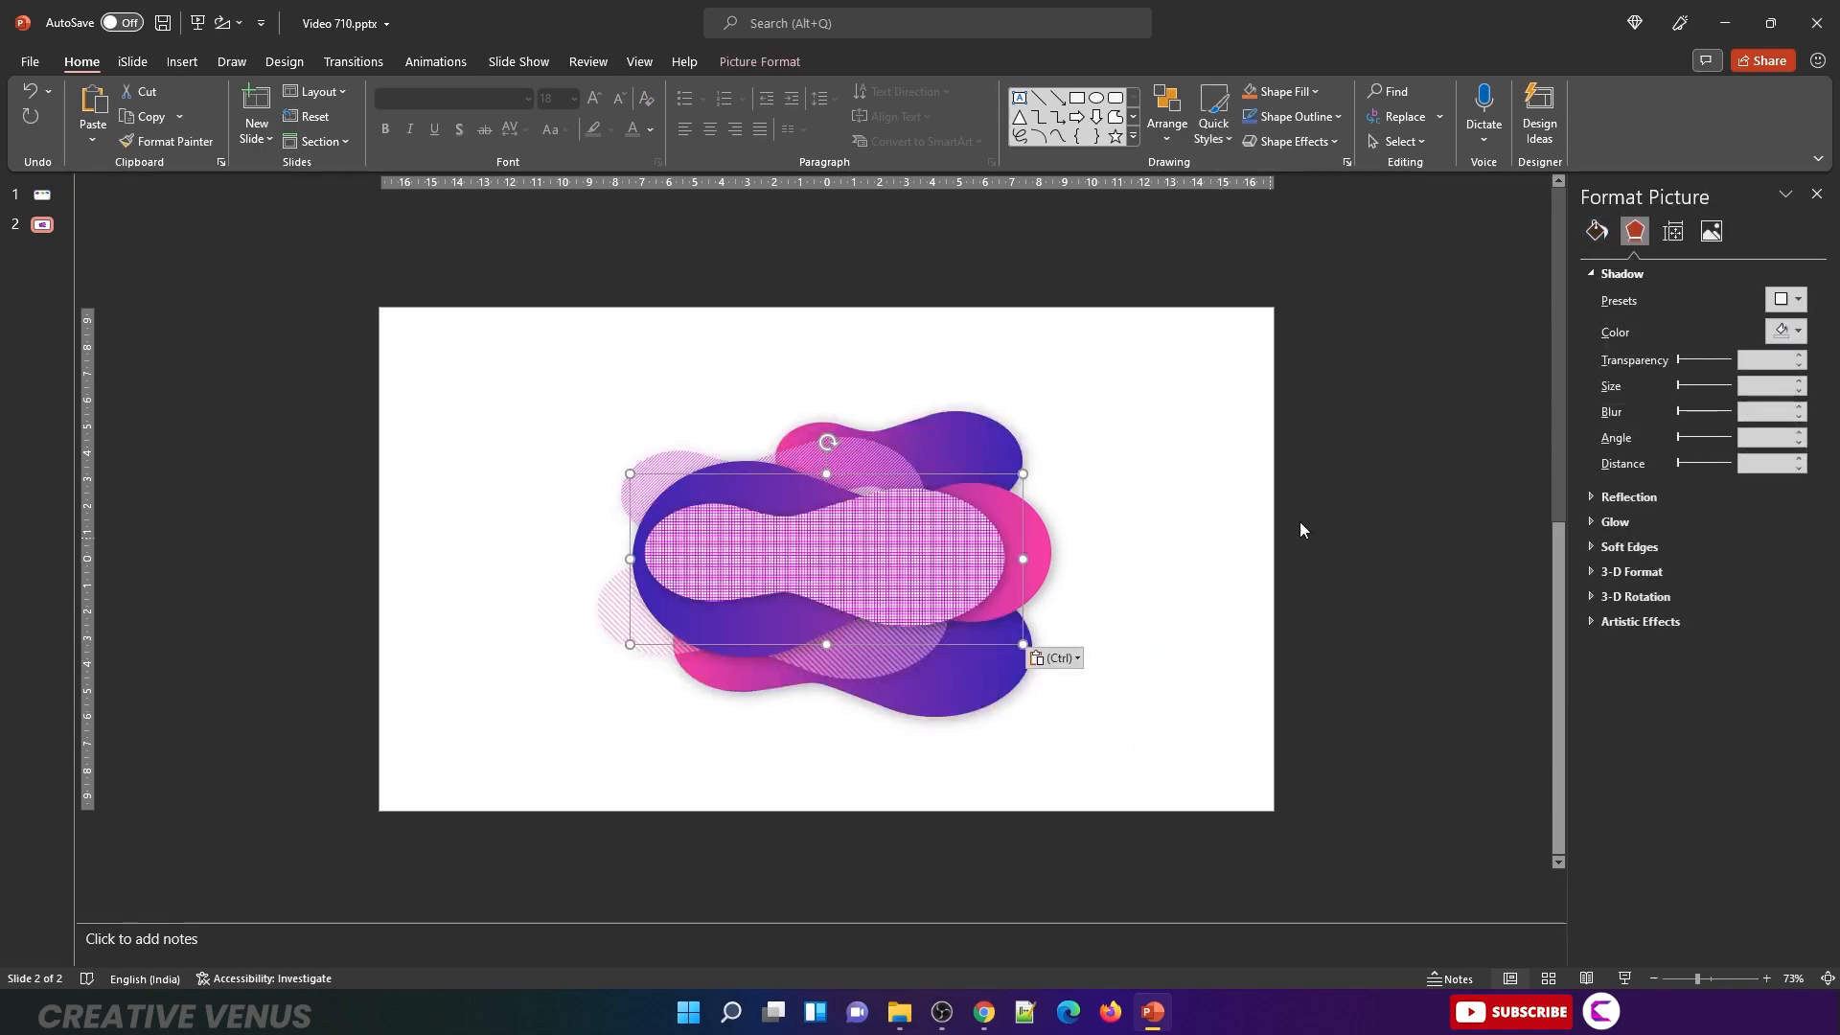
pyautogui.click(1711, 231)
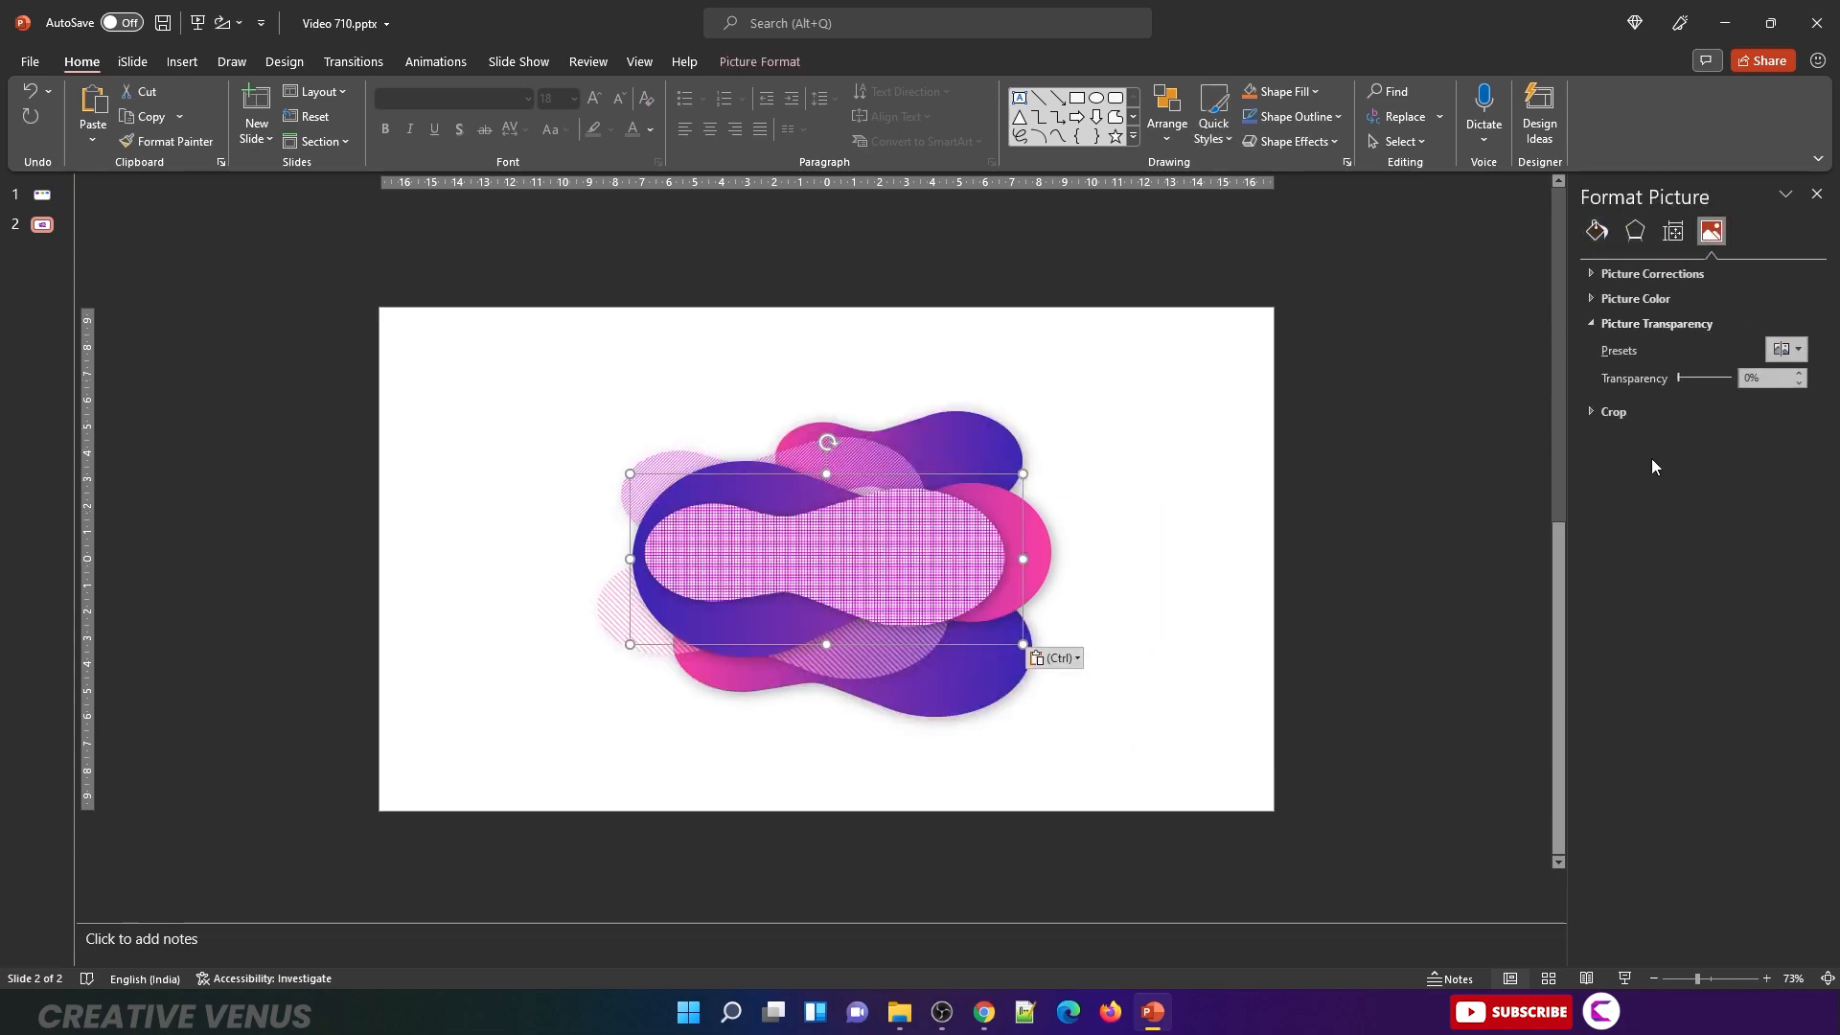
pyautogui.moveTo(1677, 382); pyautogui.dragTo(1714, 382)
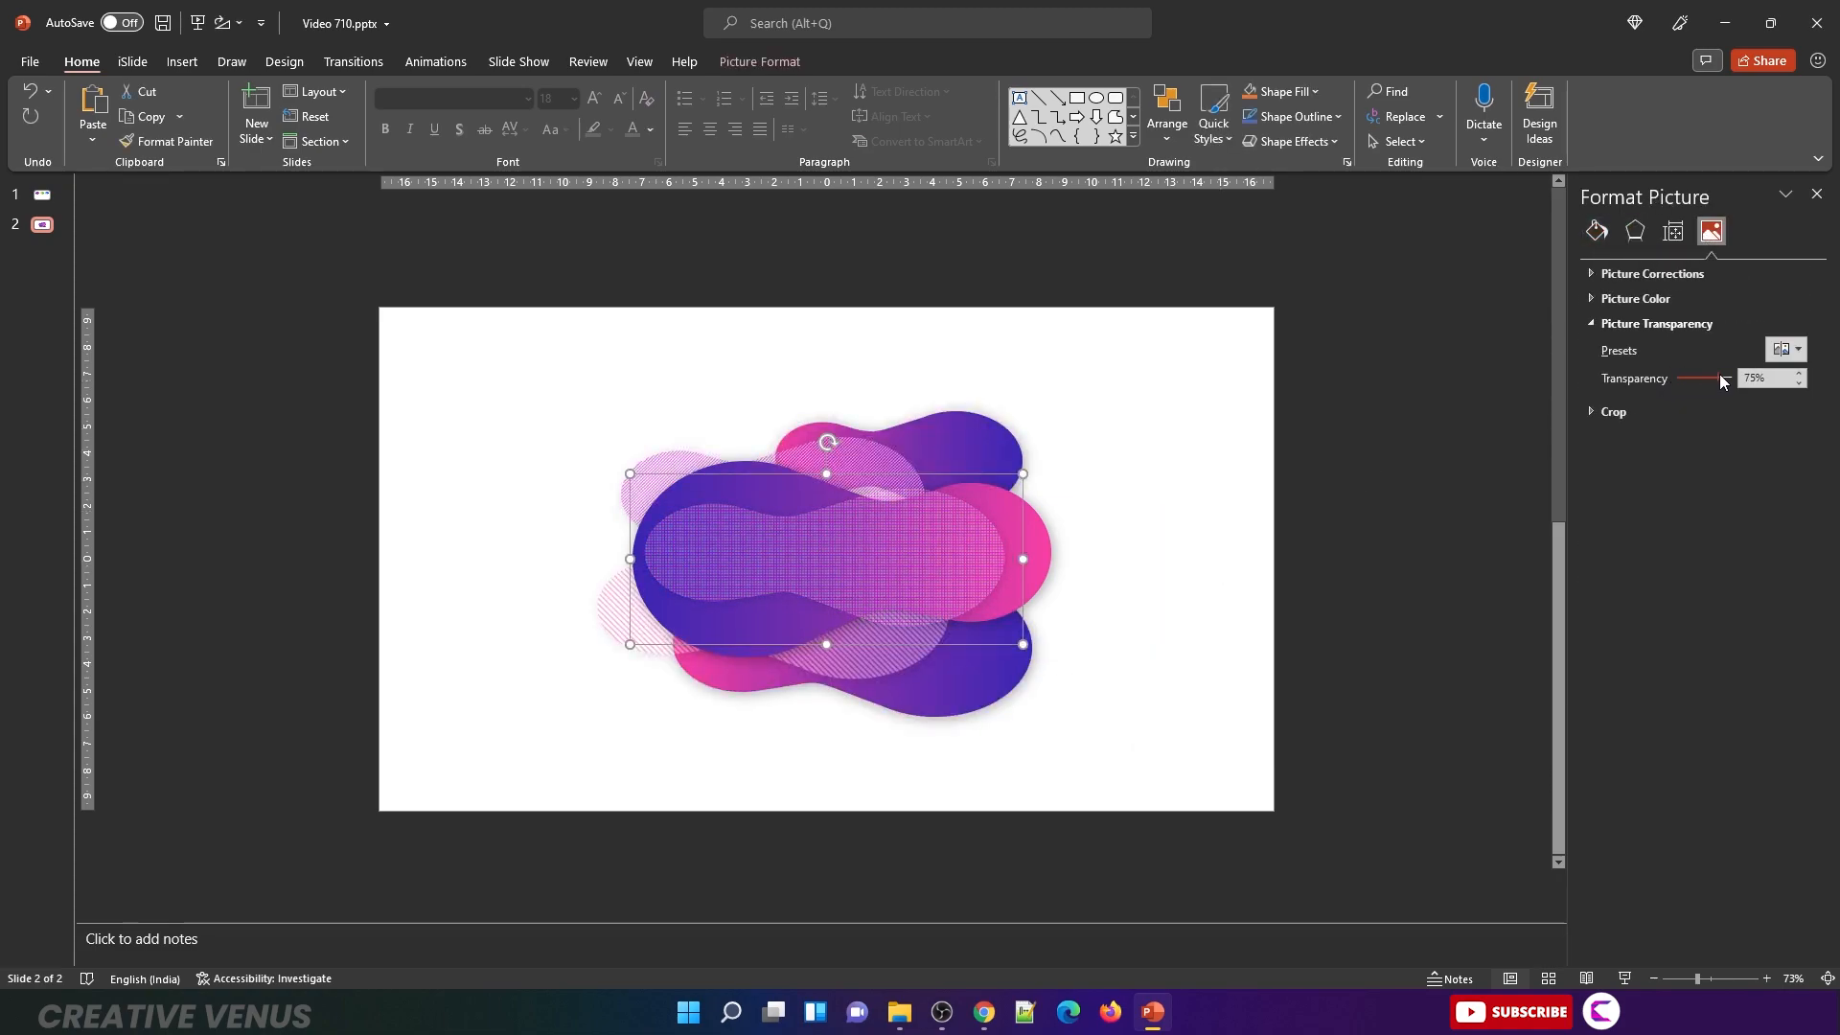
# Step: Flip the grid-patterned picture horizontally to match the large blob's orientation
pyautogui.click(805, 62)
pyautogui.click(1541, 142)
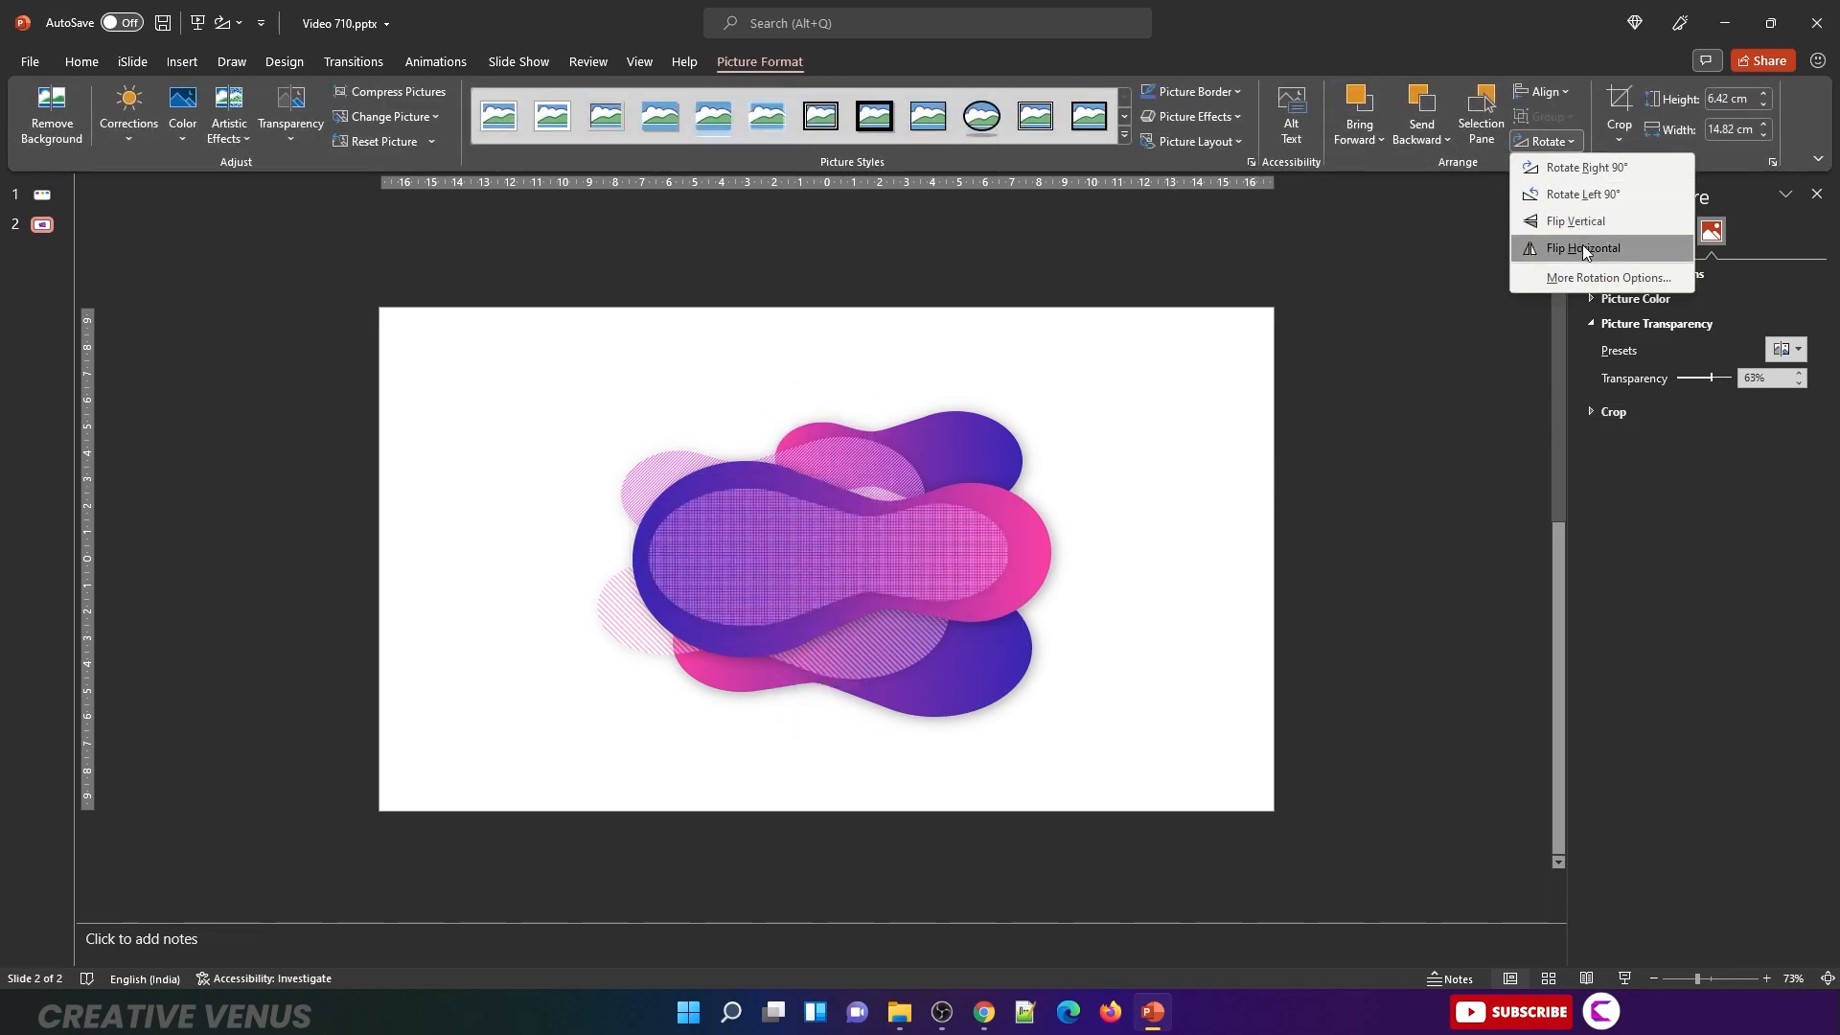
pyautogui.click(1583, 247)
# Step: Offset the grid picture past the large blob's right end, stretch it to about 8.32 cm high, and send it to the back
pyautogui.moveTo(933, 555); pyautogui.dragTo(1018, 556)
pyautogui.moveTo(923, 653); pyautogui.dragTo(924, 698)
pyautogui.moveTo(988, 585); pyautogui.dragTo(995, 589)
pyautogui.rightClick(1000, 598)
pyautogui.click(1093, 377)
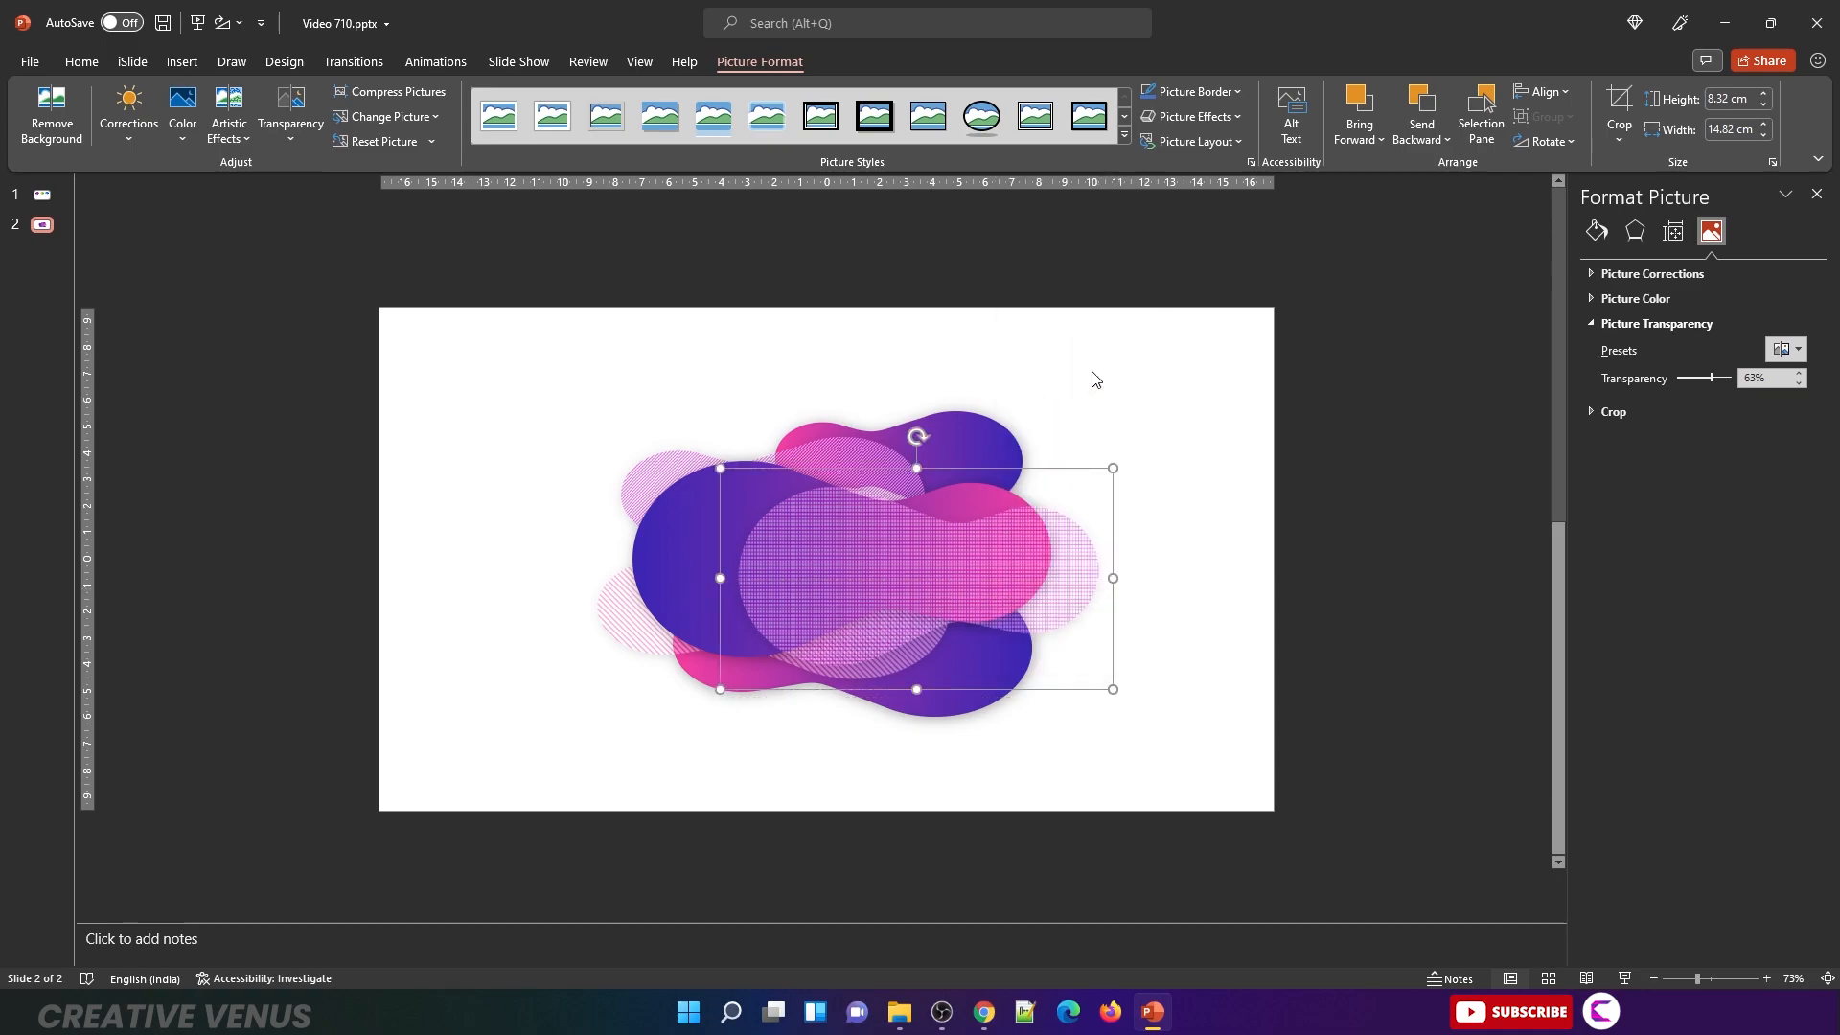
pyautogui.click(1181, 587)
# Step: Enlarge the large gradient blob in both directions and reposition it over the surrounding blobs and pictures
pyautogui.click(996, 546)
pyautogui.moveTo(633, 558); pyautogui.dragTo(619, 553)
pyautogui.moveTo(1051, 461); pyautogui.dragTo(1068, 455)
pyautogui.moveTo(897, 534); pyautogui.dragTo(905, 534)
pyautogui.moveTo(624, 633); pyautogui.dragTo(610, 643)
pyautogui.moveTo(638, 471); pyautogui.dragTo(656, 454)
# Step: Enlarge the upper and lower gradient blobs and adjust their positions behind the large blob
pyautogui.click(987, 444)
pyautogui.moveTo(1026, 411); pyautogui.dragTo(1048, 402)
pyautogui.moveTo(1009, 437)
pyautogui.mouseDown()
pyautogui.moveTo(970, 440)
pyautogui.moveTo(995, 425)
pyautogui.mouseUp()
pyautogui.moveTo(976, 682); pyautogui.dragTo(1012, 710)
pyautogui.click(1175, 739)
pyautogui.moveTo(976, 585); pyautogui.dragTo(975, 591)
# Step: Group all the blob shapes and pictures on the slide and scale the design down slightly
pyautogui.click(1163, 783)
pyautogui.hotkey('ctrl', 'a')
pyautogui.hotkey('ctrl', 'g')
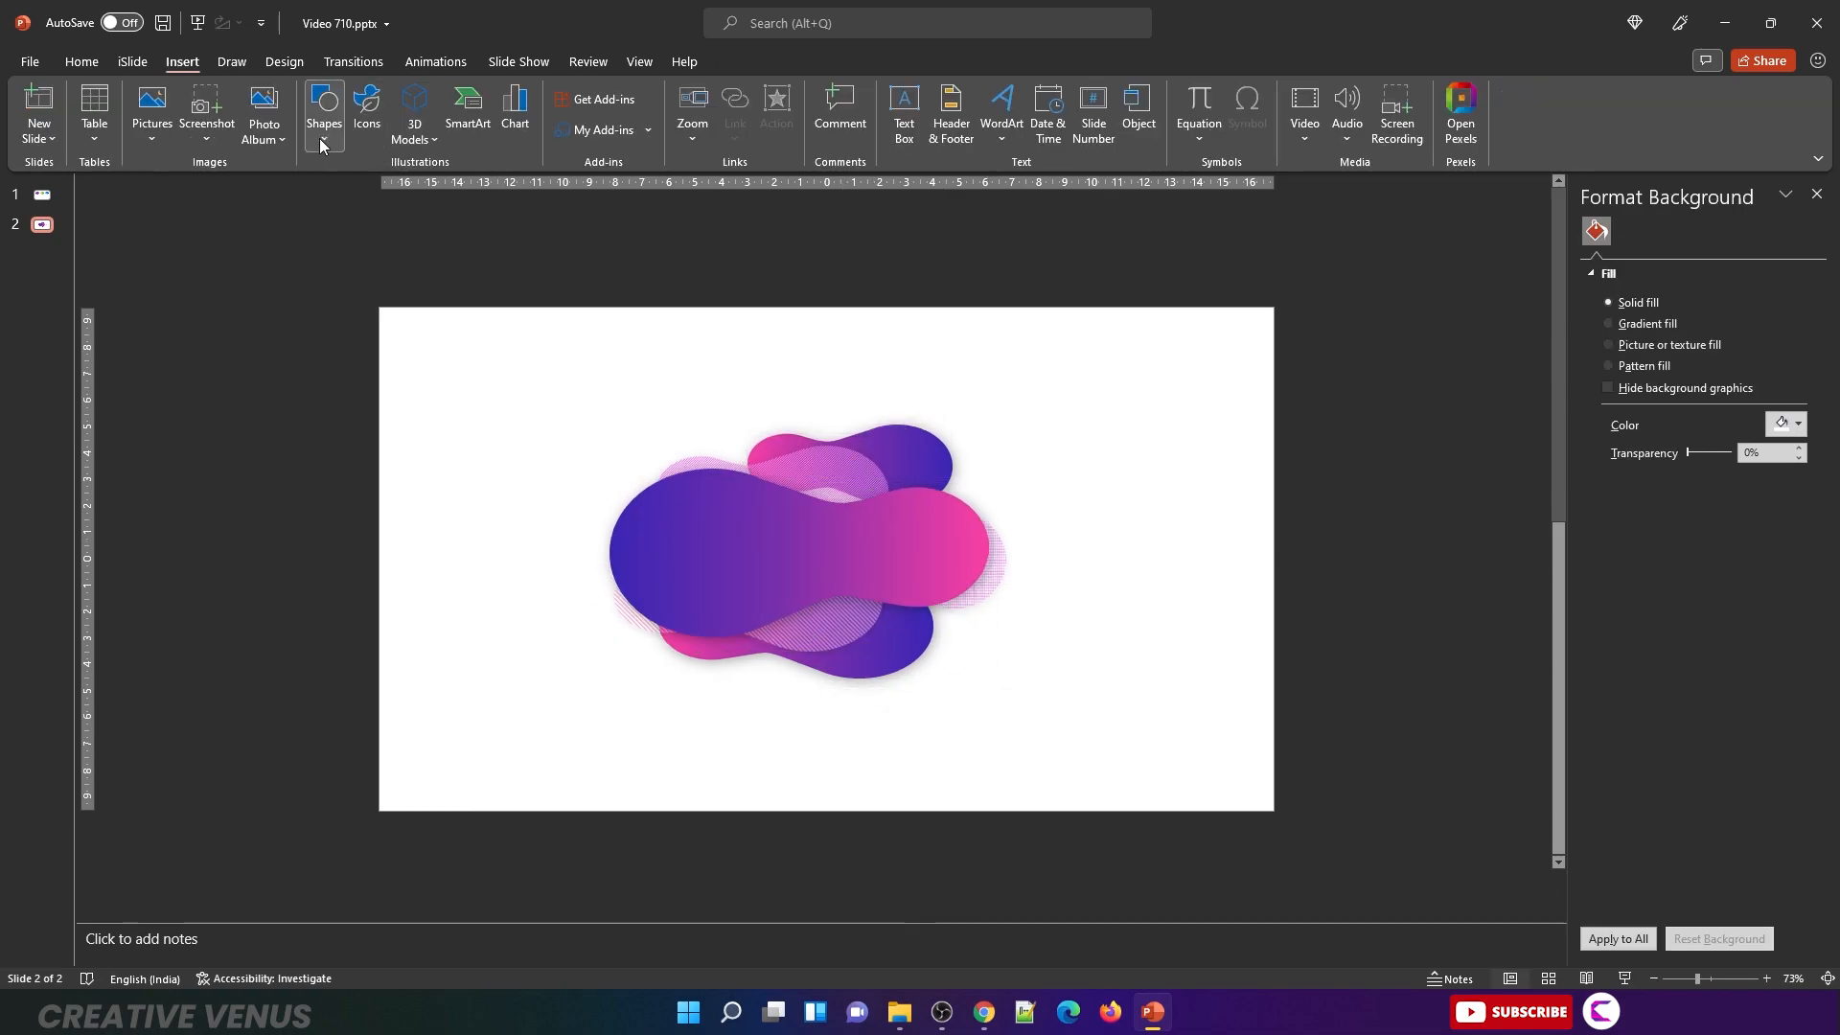
# Step: Draw a flat oval about 14 cm wide and 0.4 cm high below the blob design, with no outline
pyautogui.click(323, 143)
pyautogui.click(394, 200)
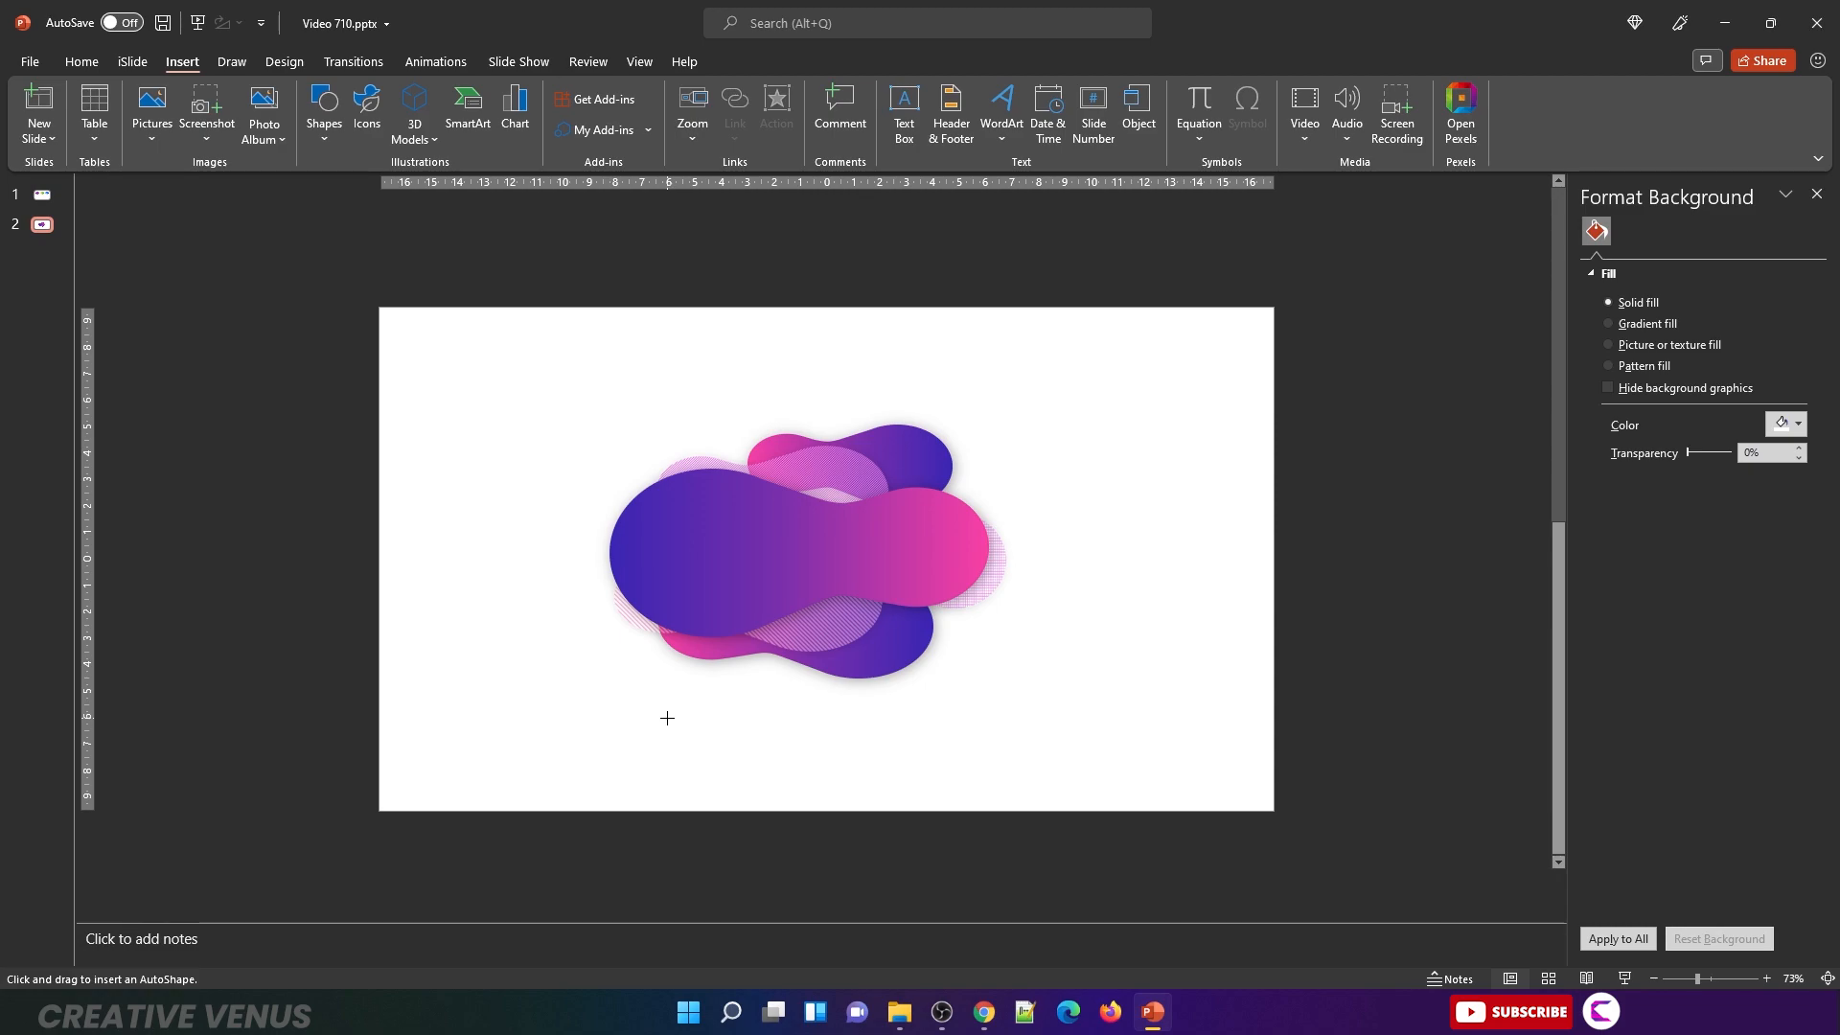
pyautogui.moveTo(609, 753); pyautogui.dragTo(946, 763)
pyautogui.click(1630, 562)
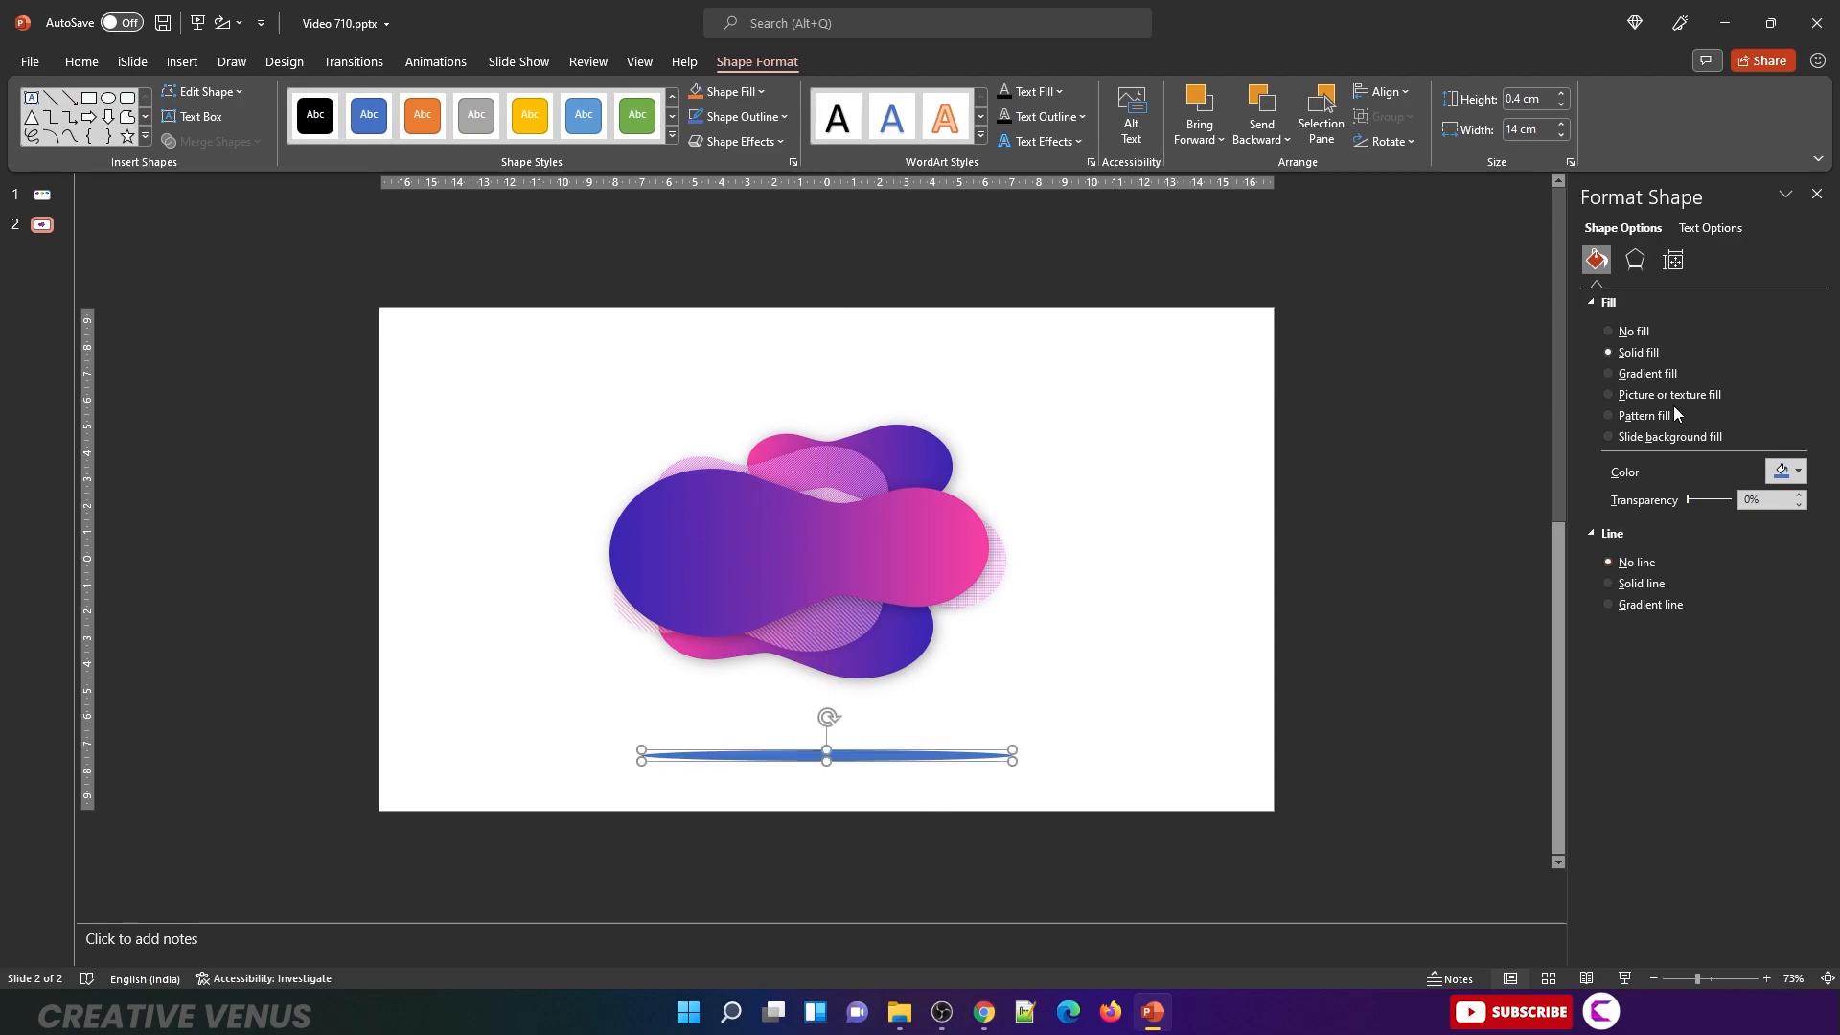
# Step: Give the flat oval a gradient fill reduced to two stops and color both stops black
pyautogui.click(1646, 374)
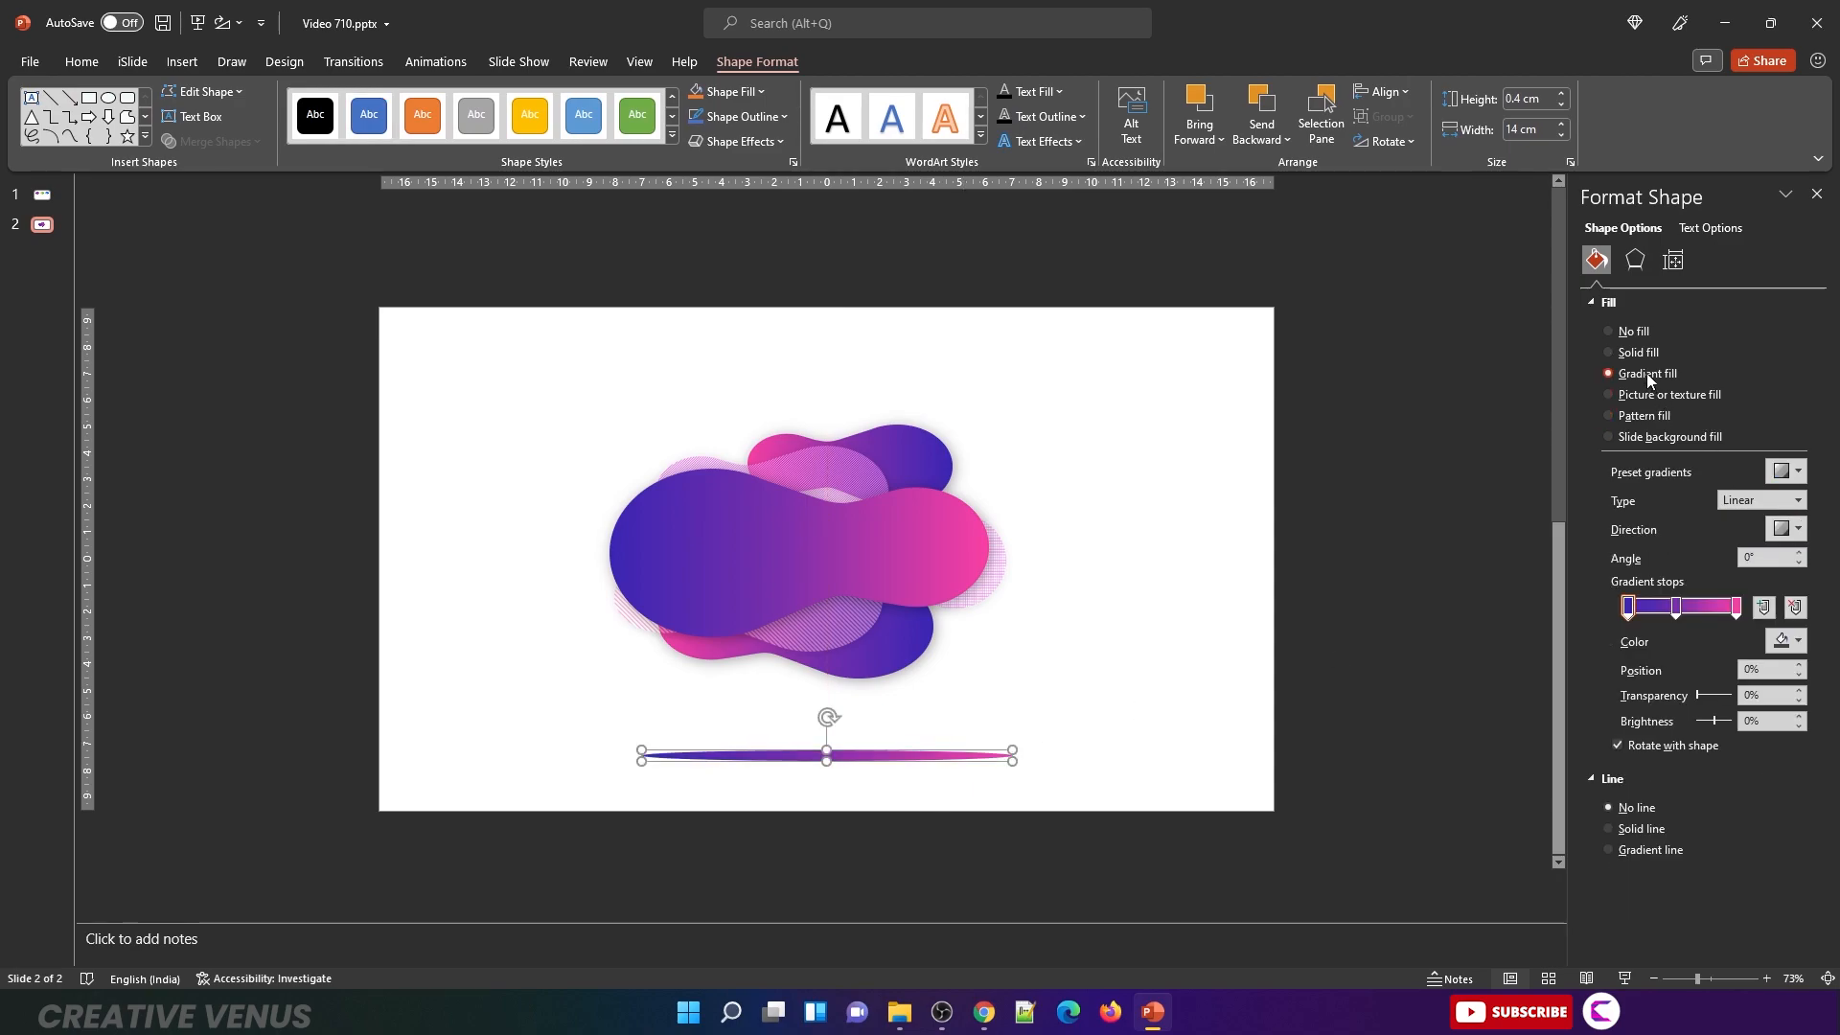
pyautogui.click(1793, 607)
pyautogui.click(1789, 641)
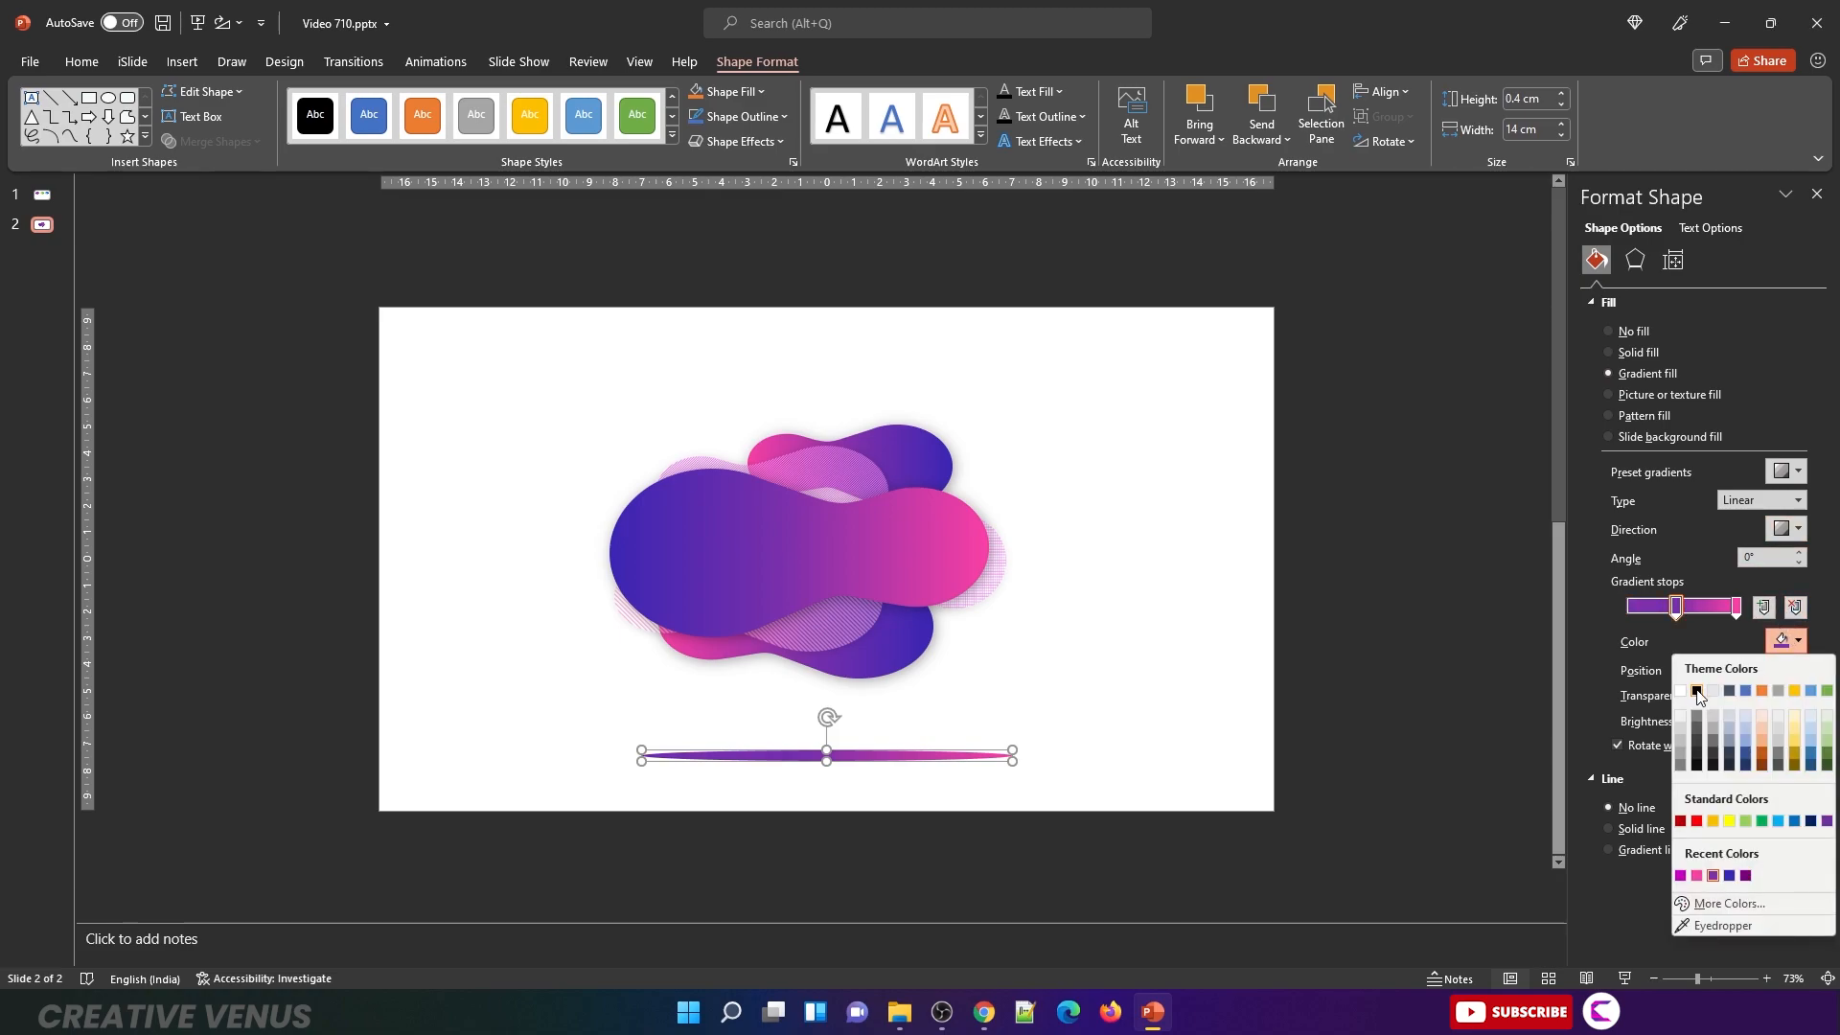
pyautogui.click(1697, 692)
pyautogui.click(1736, 606)
pyautogui.click(1788, 642)
pyautogui.click(1700, 698)
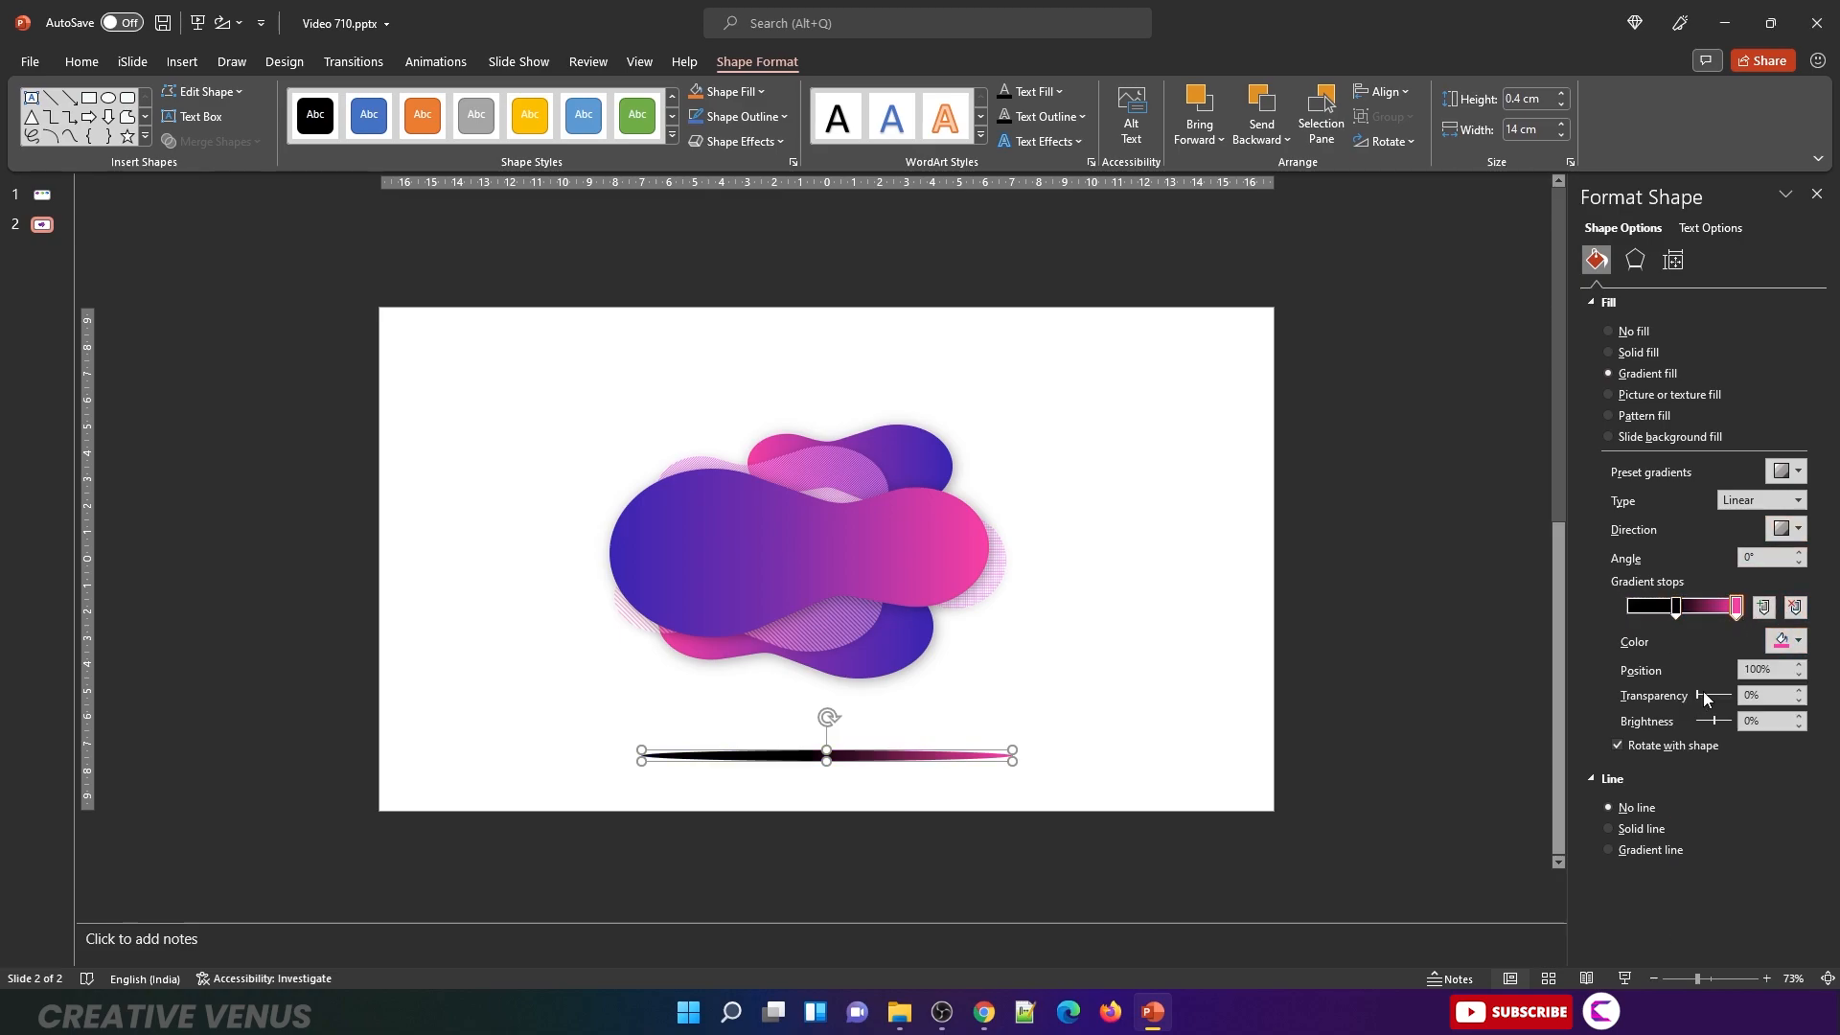
# Step: Set the oval's gradient type to Path, make the end stop 100% transparent and moved inward, and make the other stop partly transparent
pyautogui.click(1798, 501)
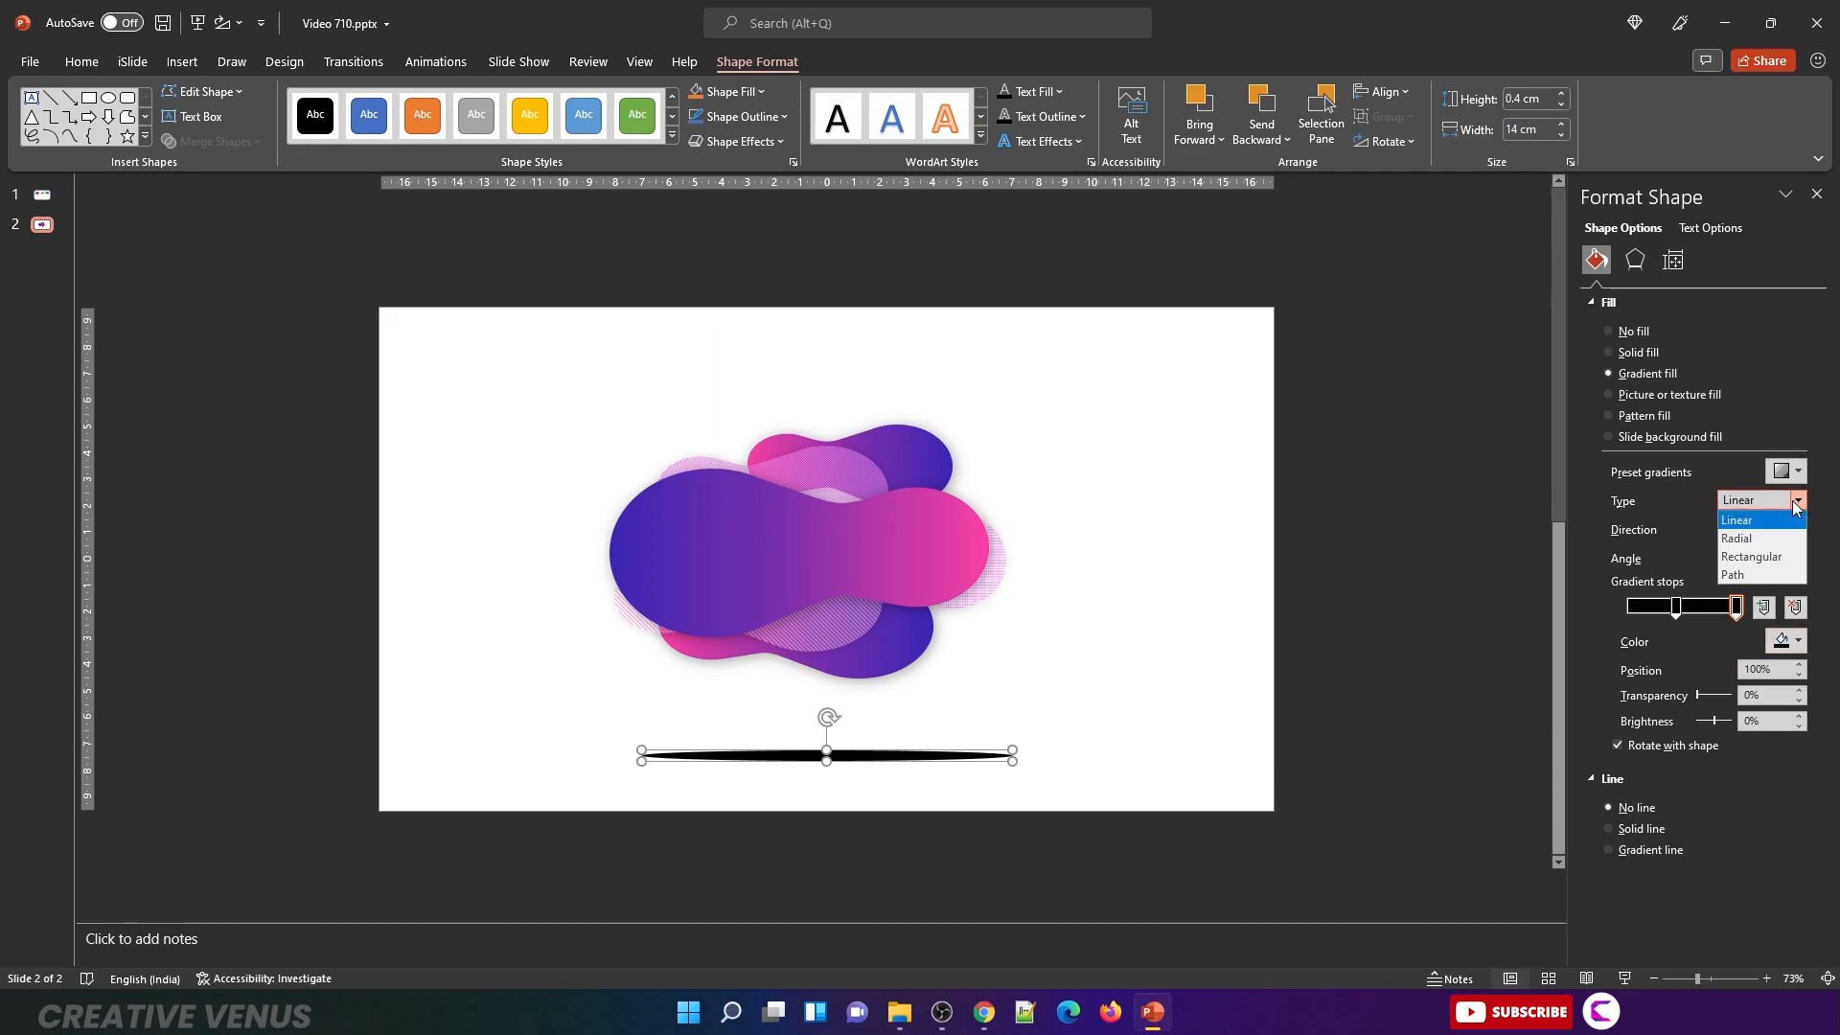
pyautogui.click(1746, 575)
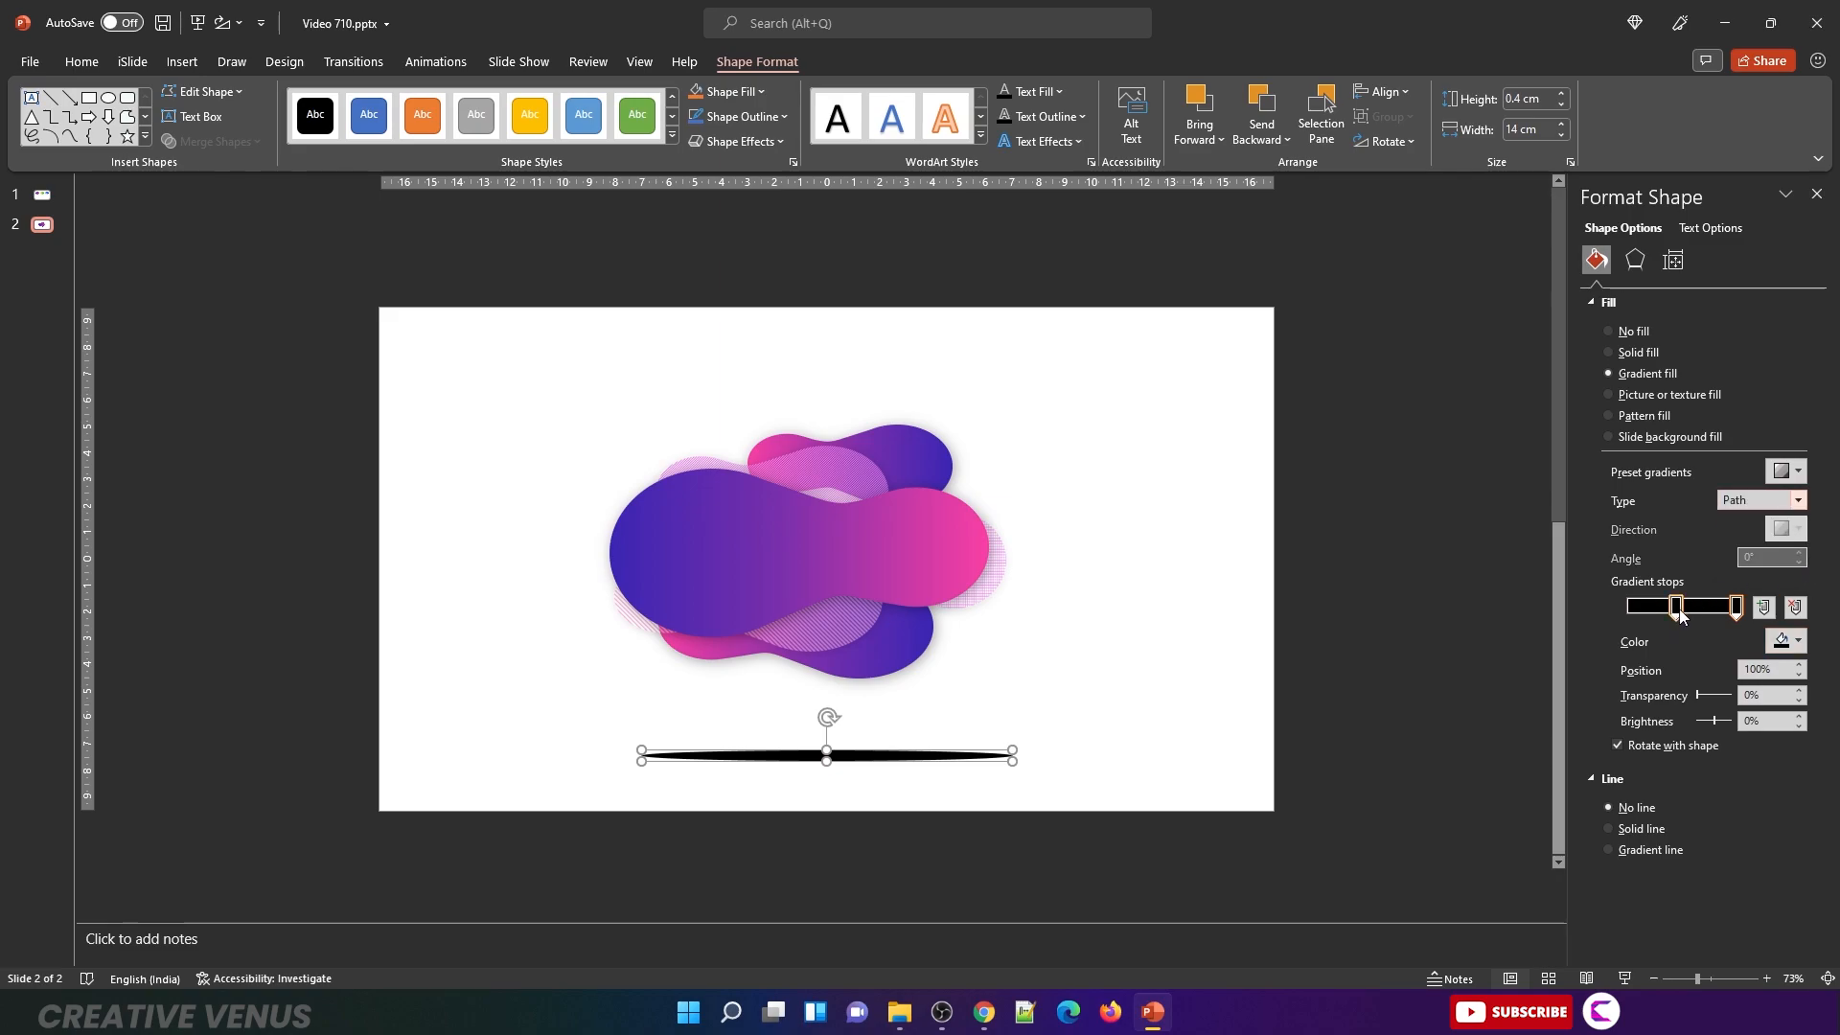
pyautogui.moveTo(1693, 700); pyautogui.dragTo(1733, 696)
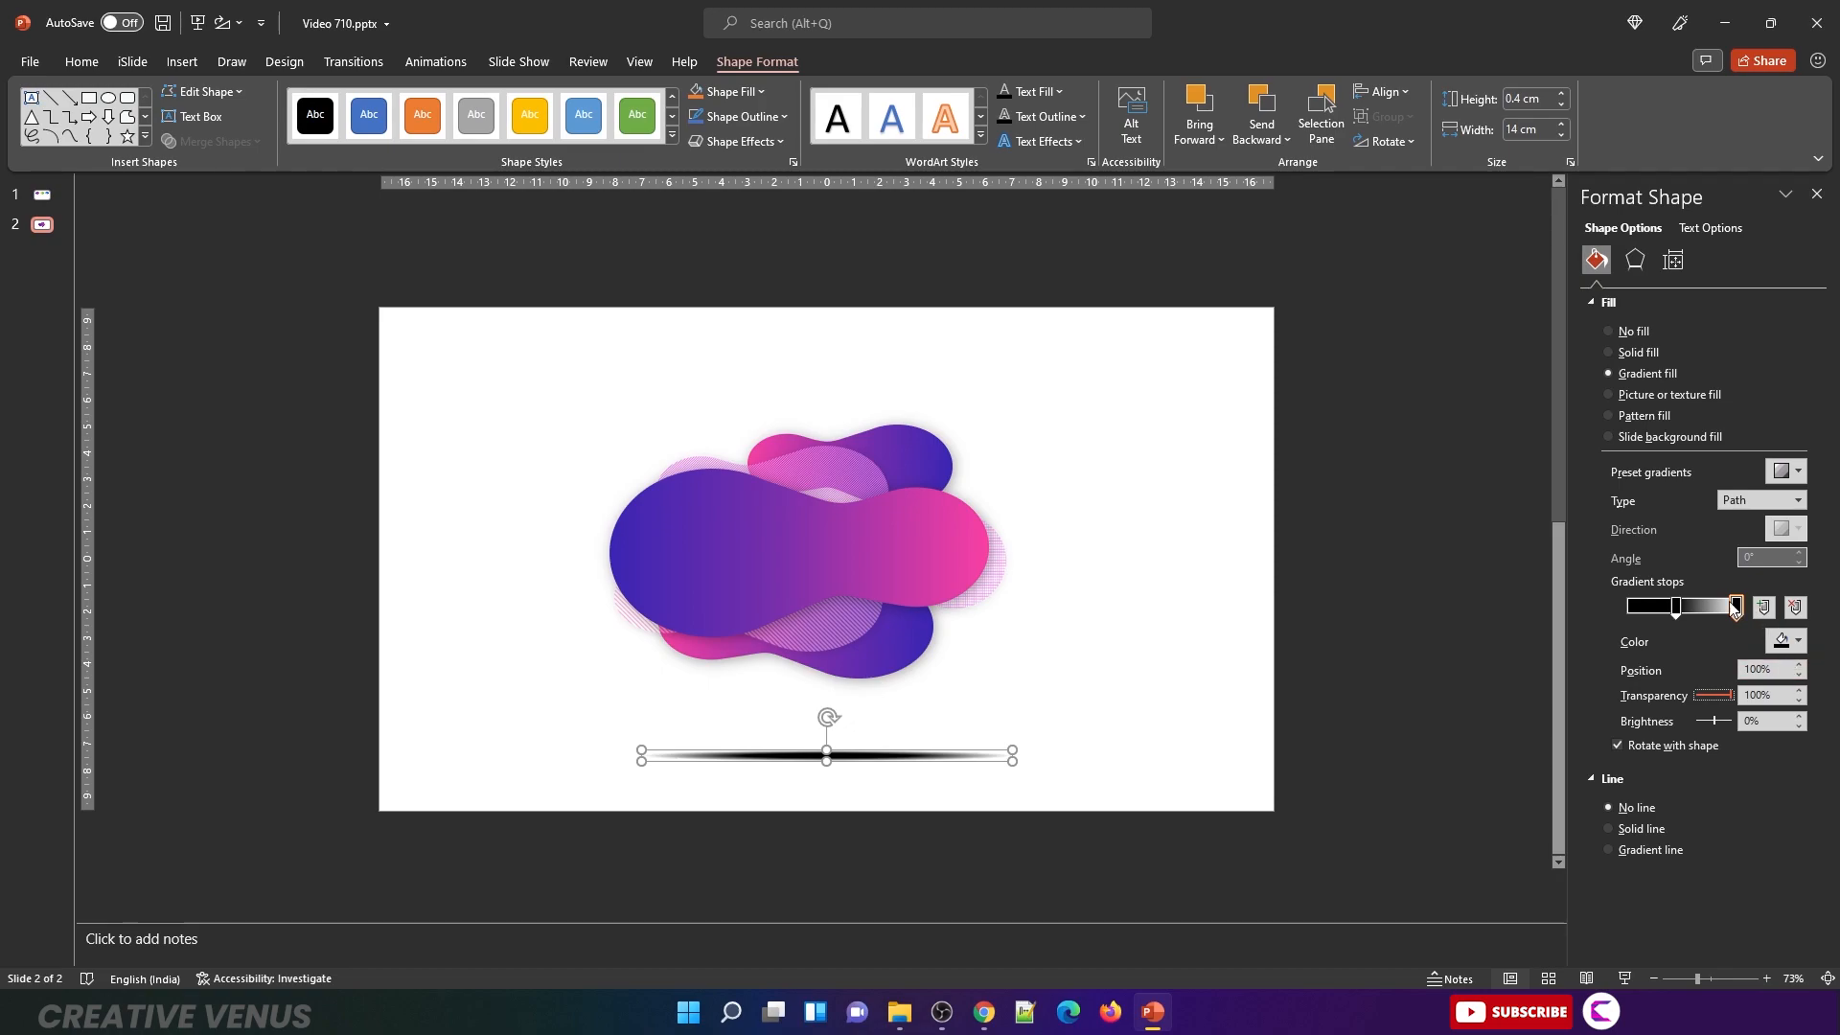
pyautogui.moveTo(1737, 615); pyautogui.dragTo(1711, 618)
pyautogui.click(1678, 613)
pyautogui.moveTo(1699, 699); pyautogui.dragTo(1720, 700)
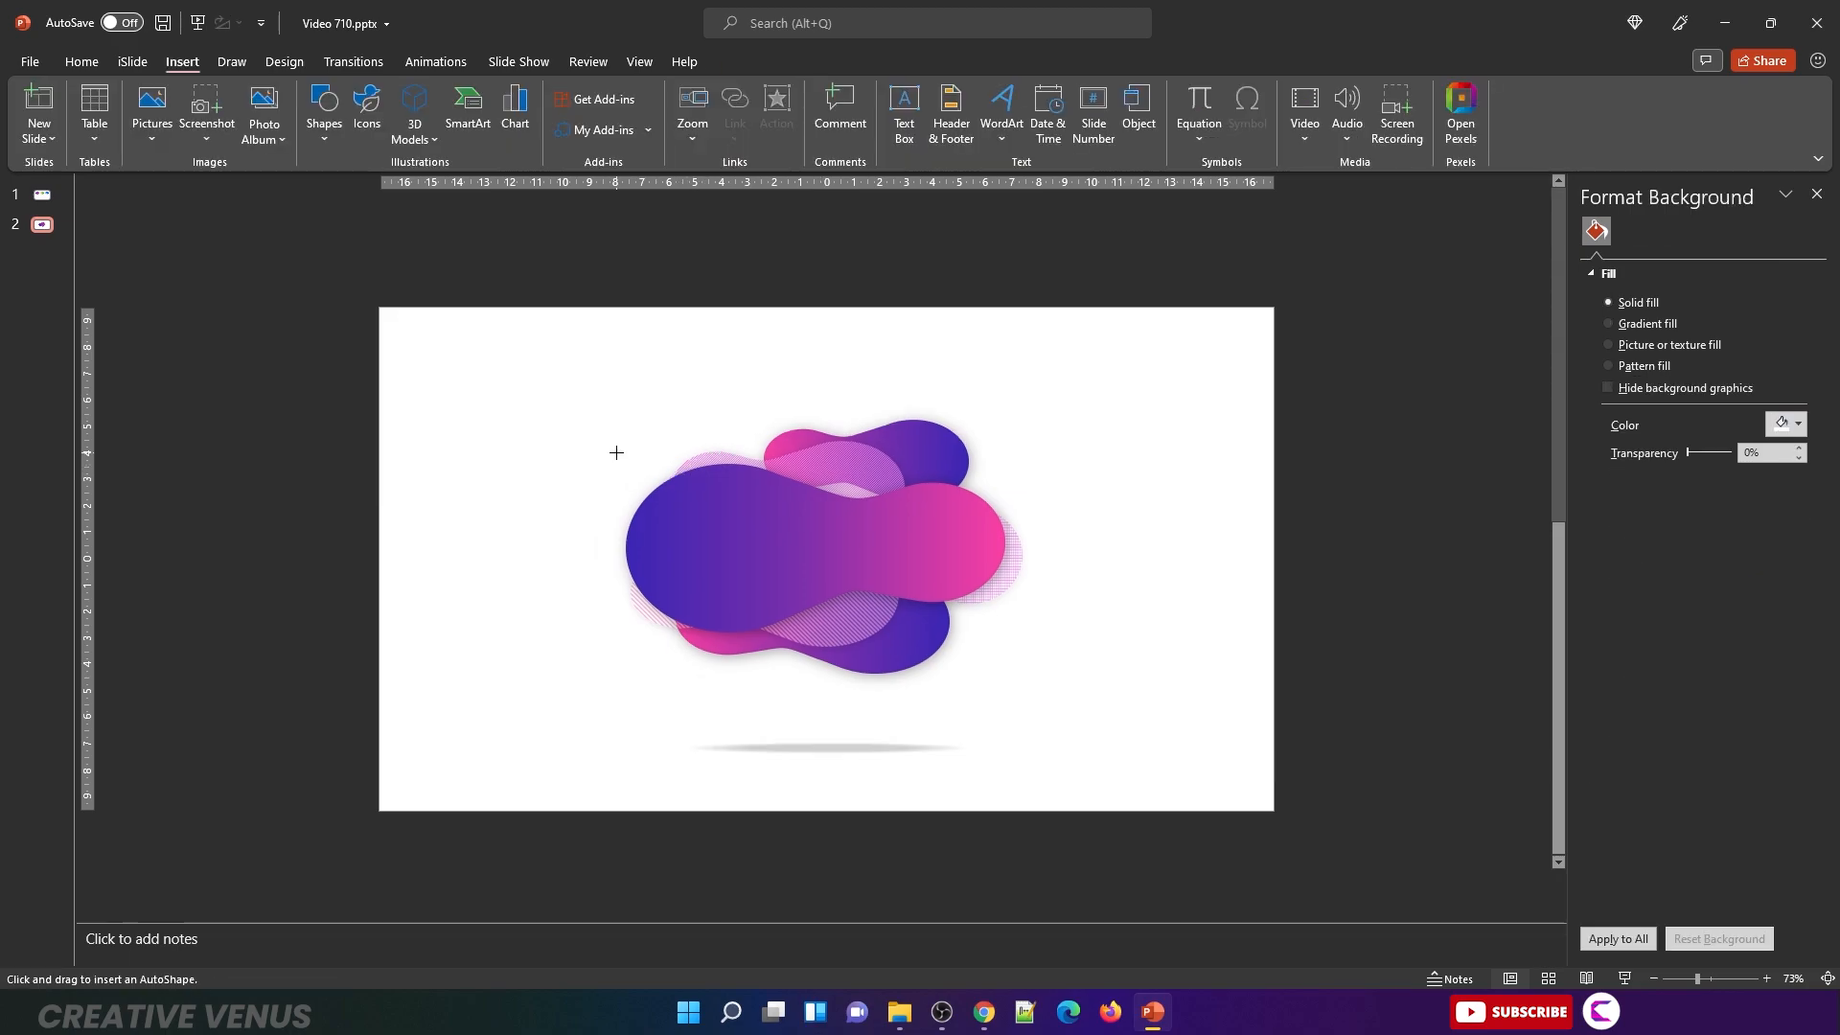
# Step: Draw a small flat oval above the large blob's left end and copy the large blob's formatting onto it
pyautogui.moveTo(619, 449); pyautogui.dragTo(676, 465)
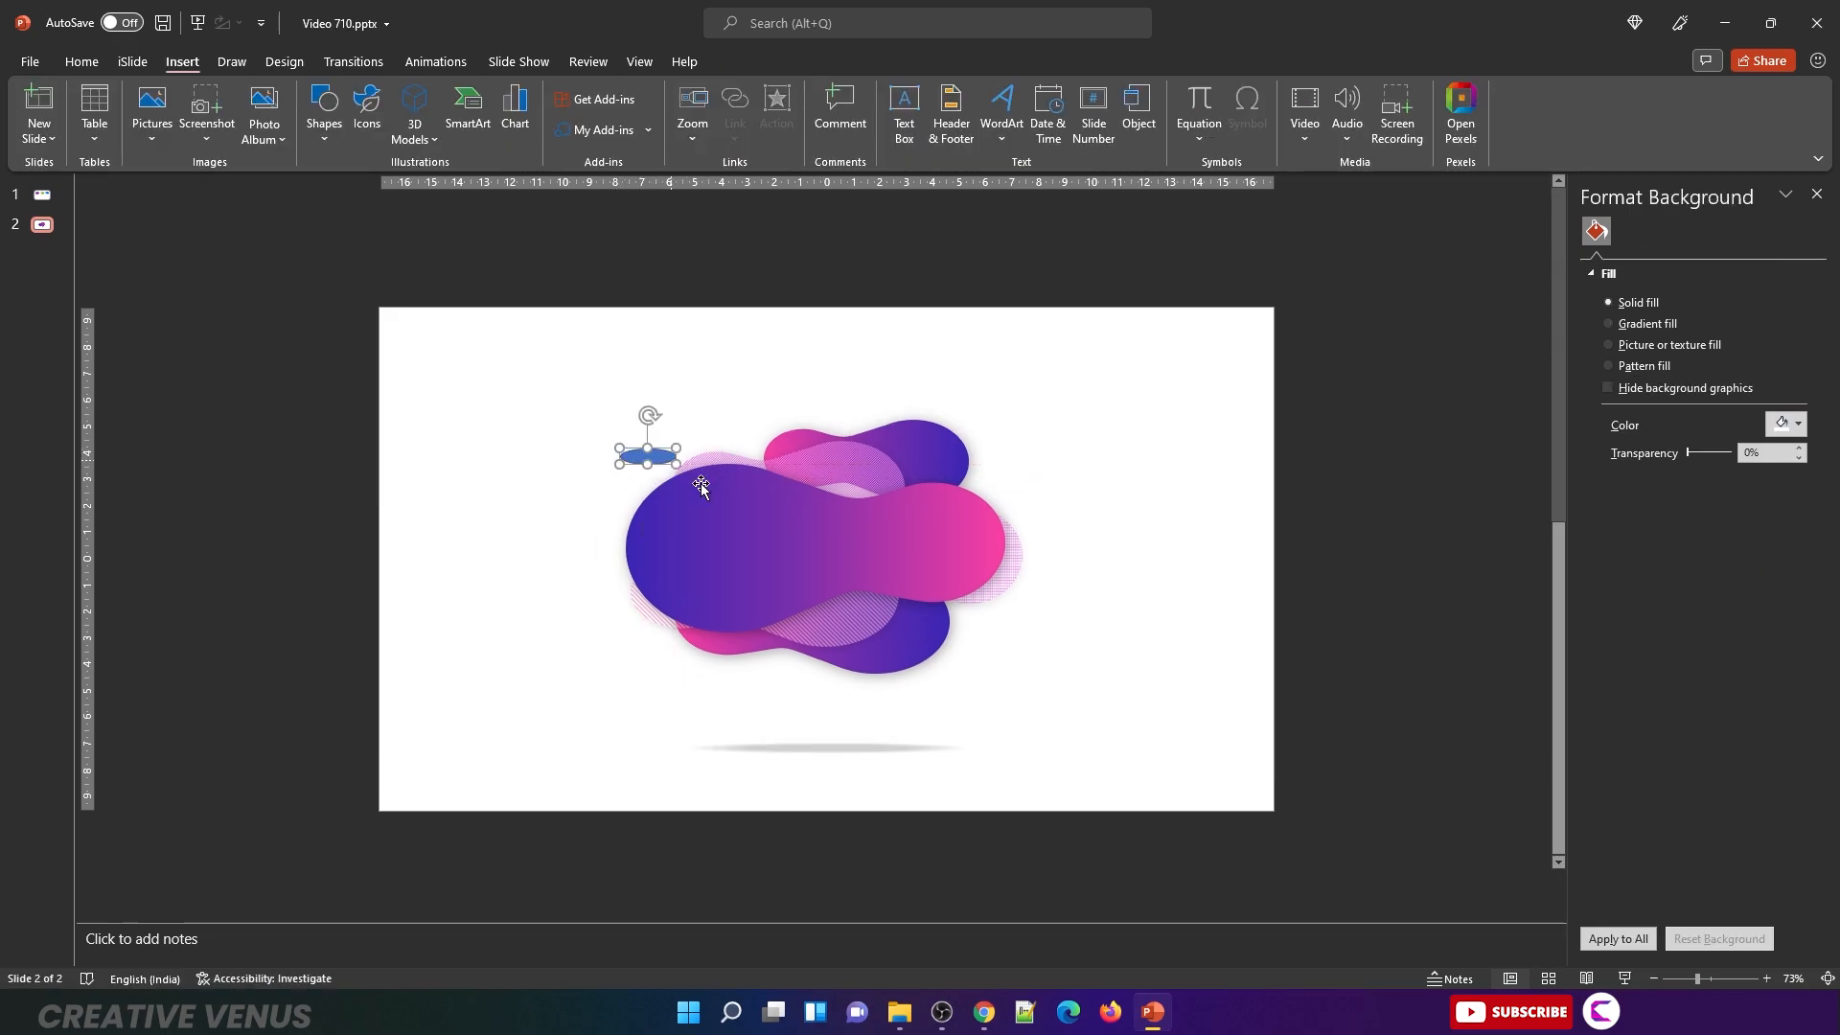
pyautogui.click(731, 501)
pyautogui.click(83, 62)
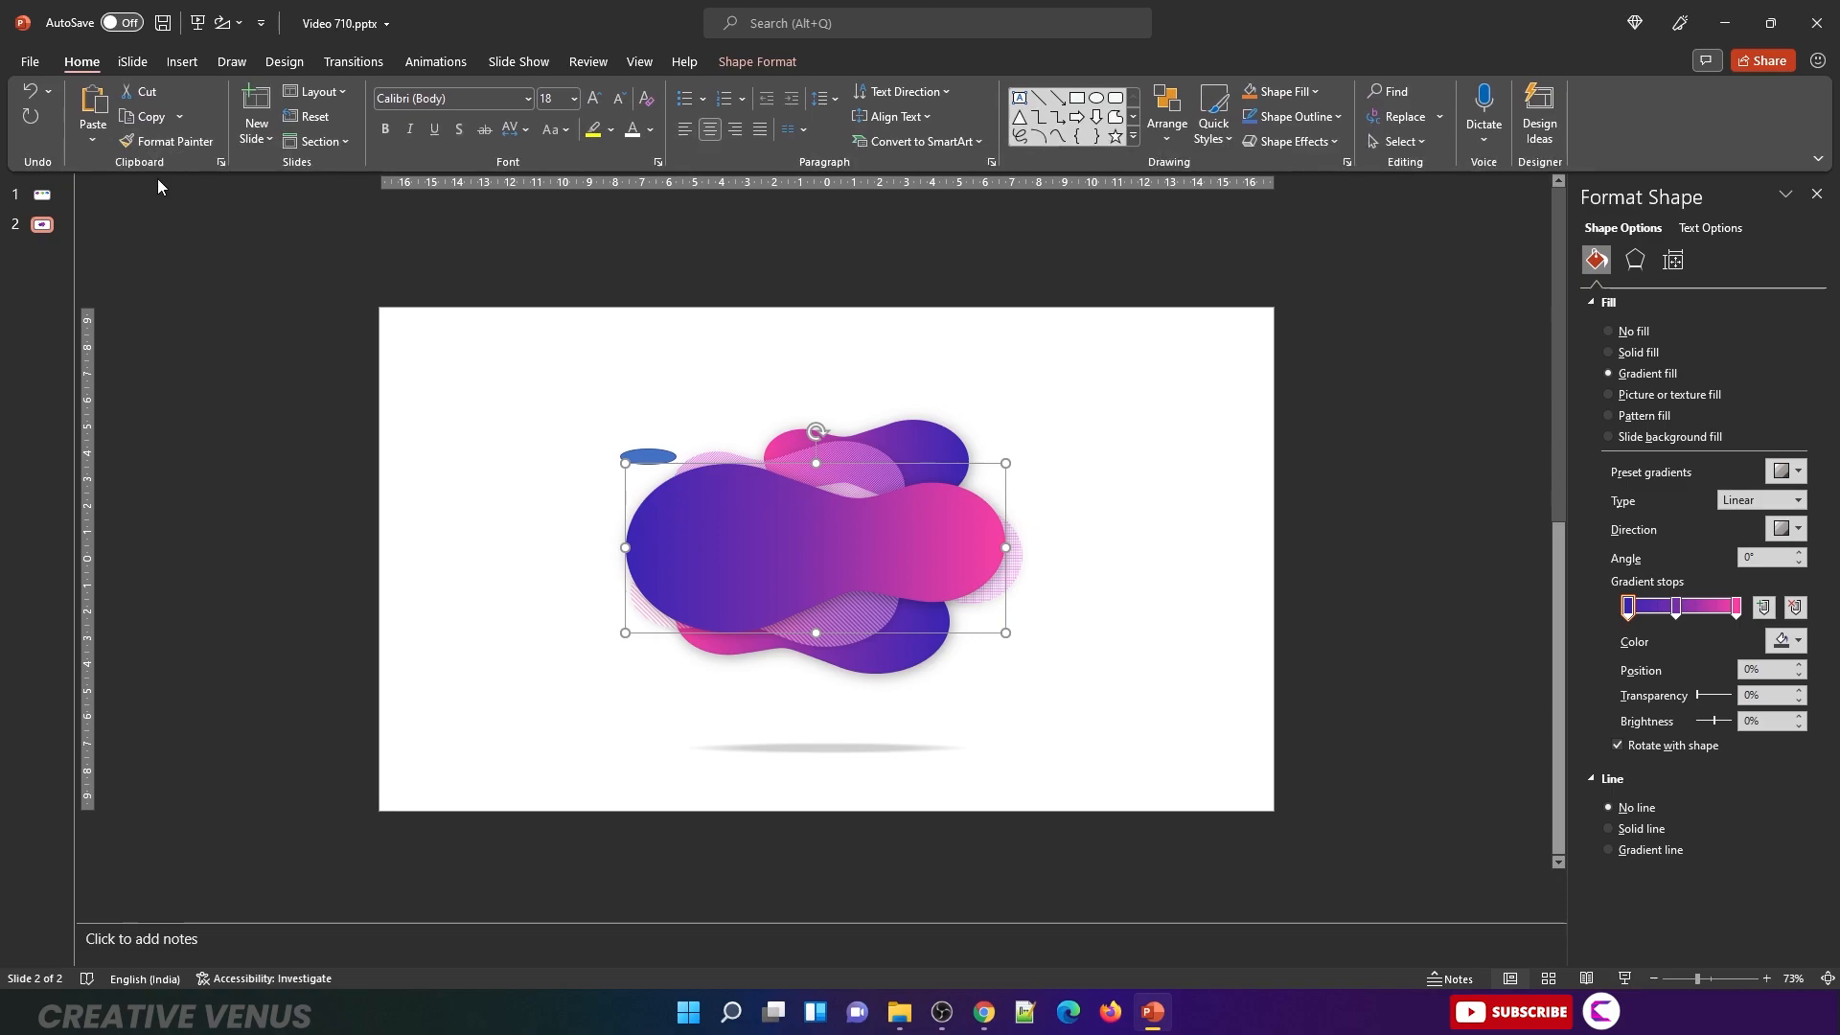
pyautogui.click(655, 462)
# Step: Place copies of the small gradient oval near the blobs' lower right and lower left, and move the original beside the upper blob
pyautogui.moveTo(655, 462)
pyautogui.mouseDown()
pyautogui.moveTo(705, 449)
pyautogui.moveTo(784, 473)
pyautogui.mouseUp()
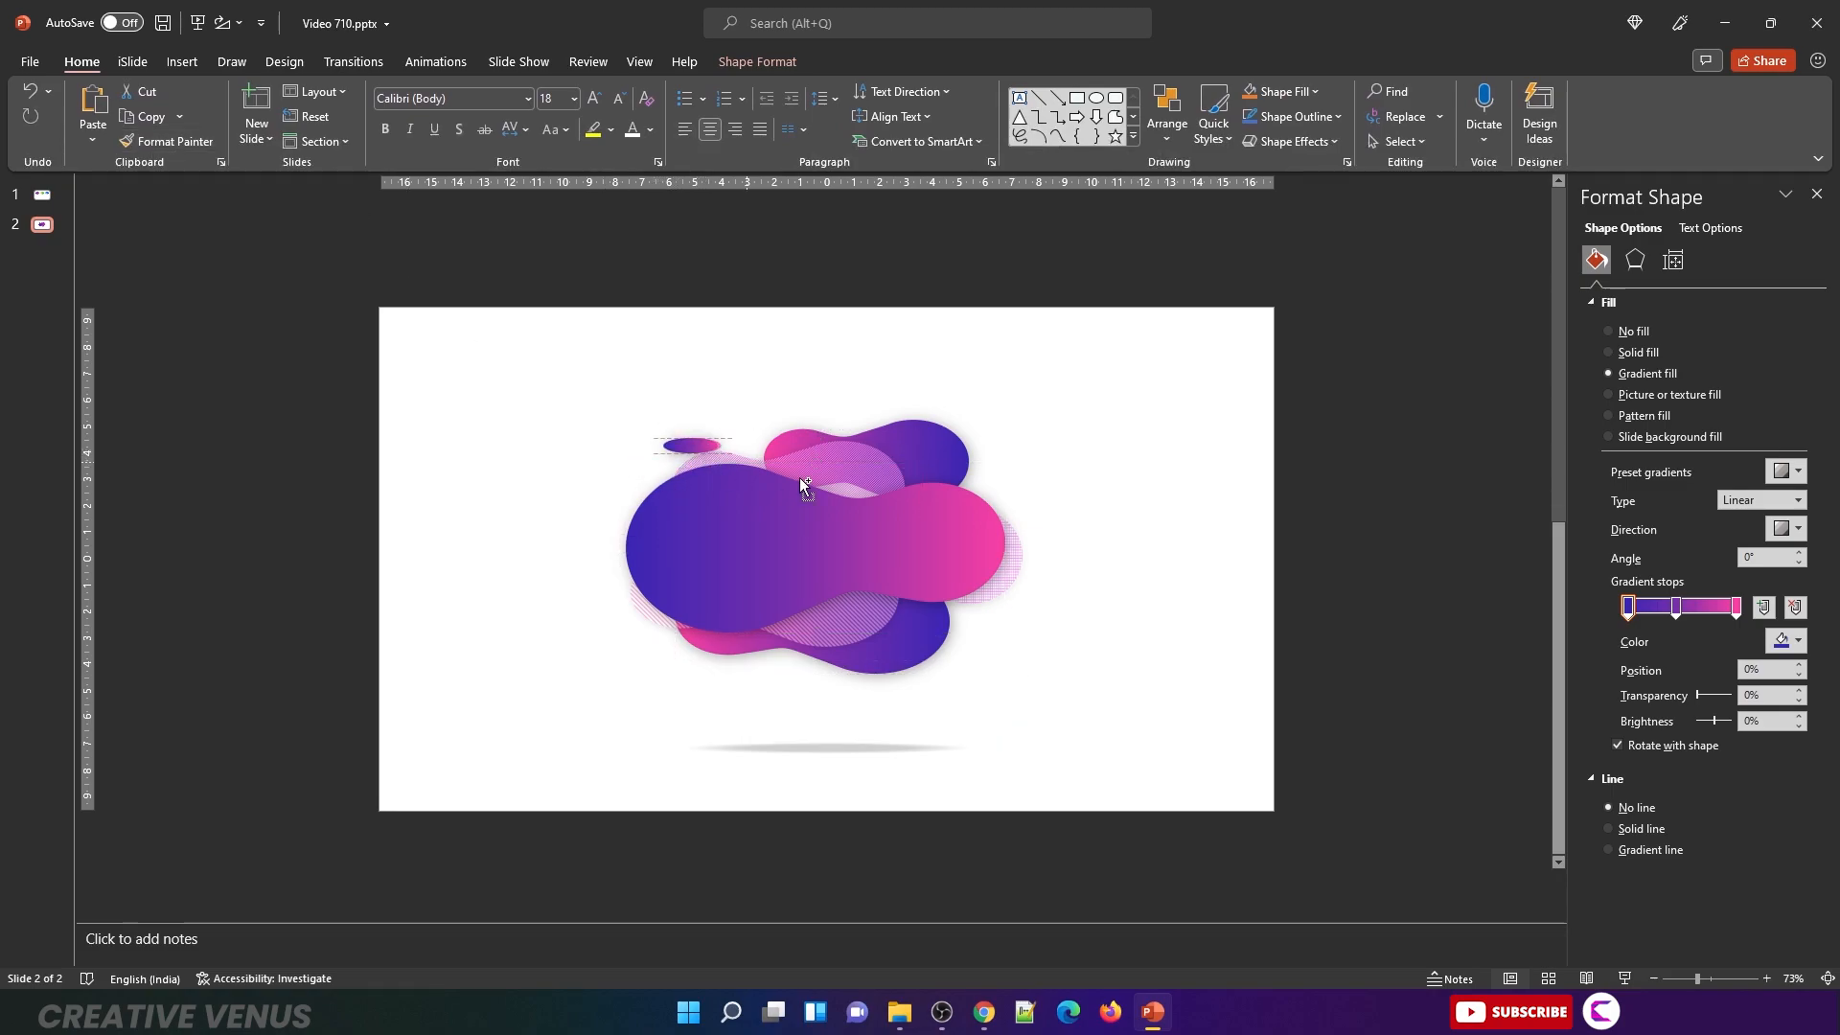
pyautogui.moveTo(985, 611); pyautogui.dragTo(638, 630)
pyautogui.moveTo(688, 440); pyautogui.dragTo(726, 451)
pyautogui.click(1132, 694)
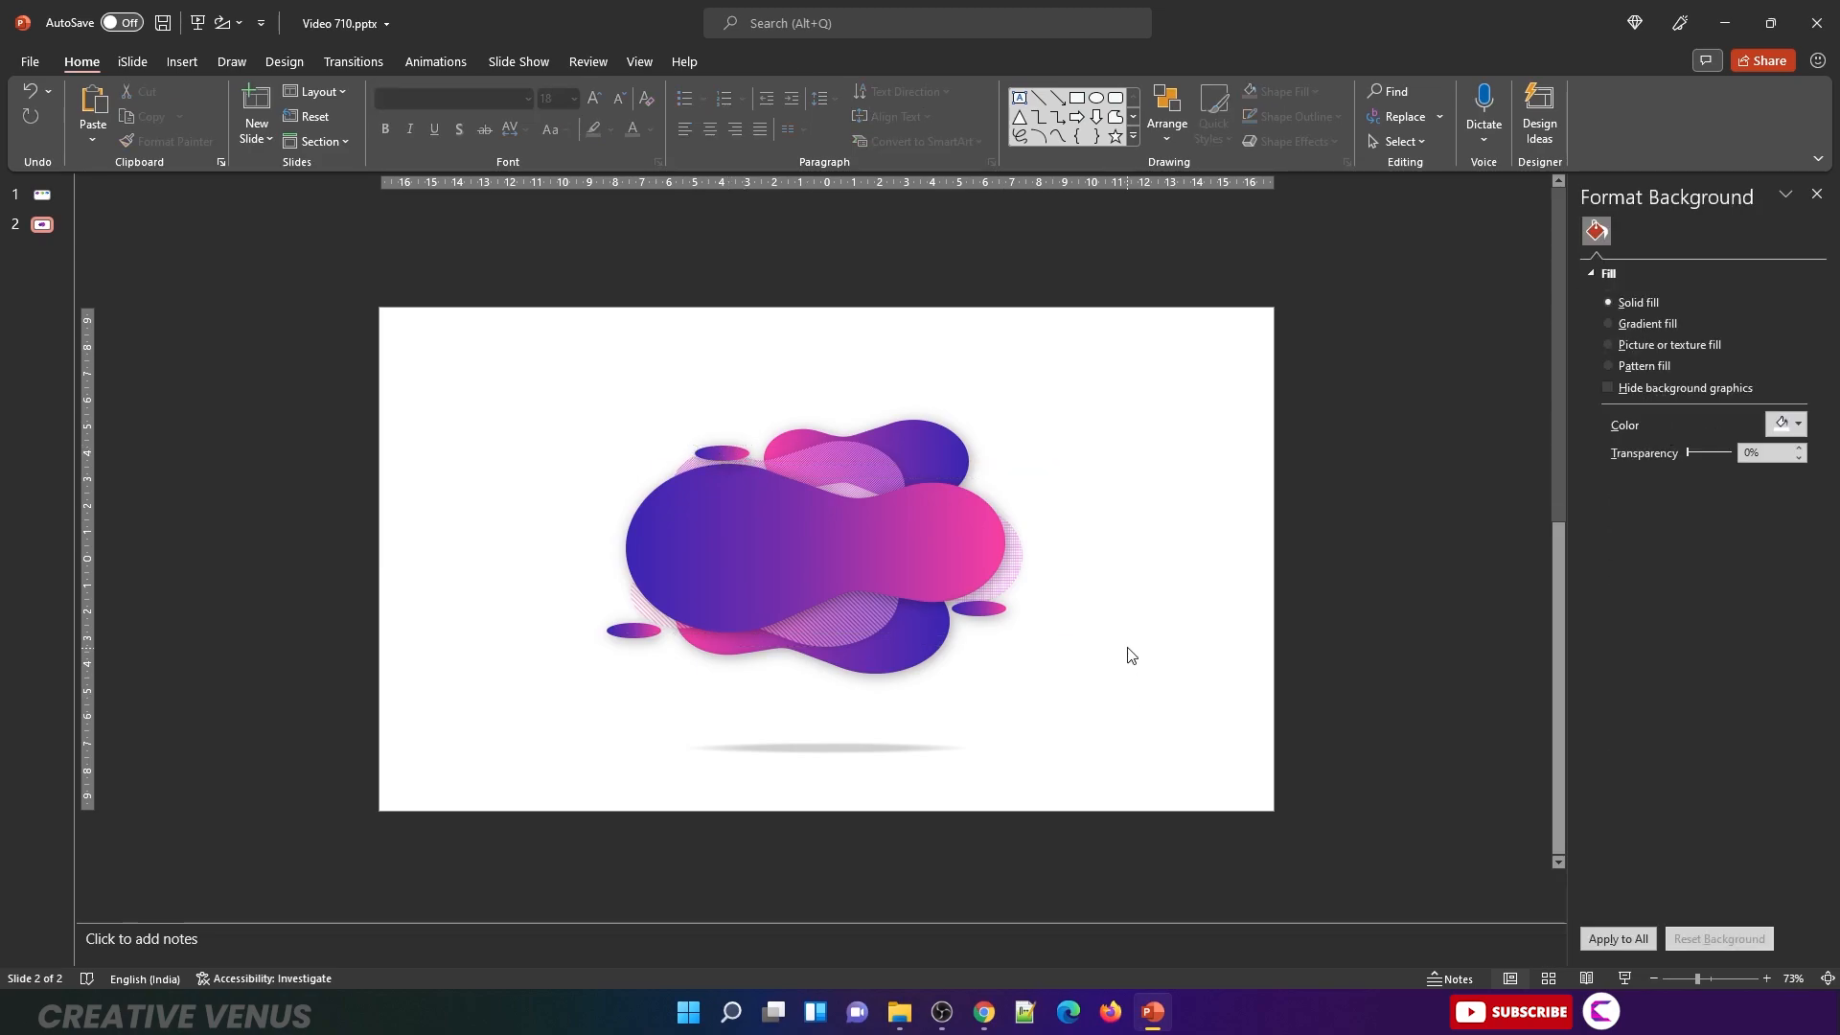
# Step: Draw a triangle about 1.69 cm wide and 1.46 cm high left of the large blob and rotate it slightly
pyautogui.click(182, 61)
pyautogui.click(322, 139)
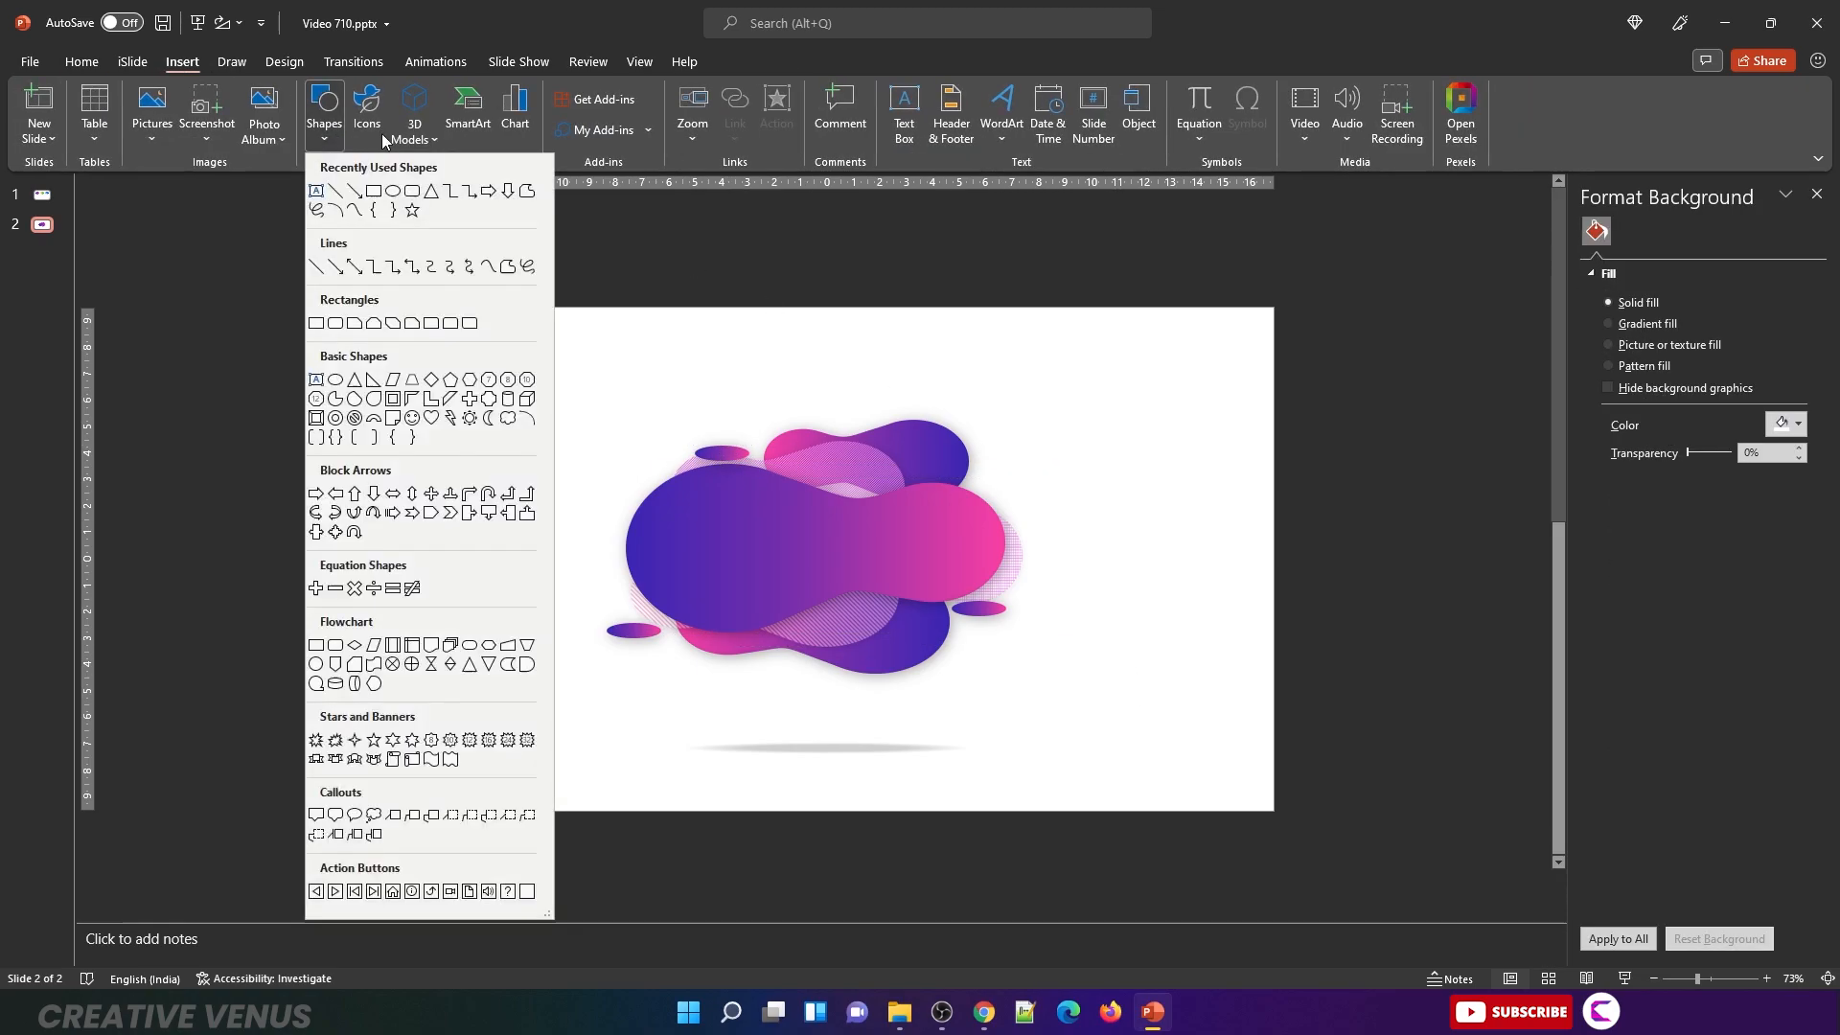
pyautogui.click(433, 195)
pyautogui.moveTo(567, 490); pyautogui.dragTo(615, 530)
pyautogui.moveTo(593, 464)
pyautogui.mouseDown()
pyautogui.moveTo(575, 460)
pyautogui.moveTo(602, 450)
pyautogui.mouseUp()
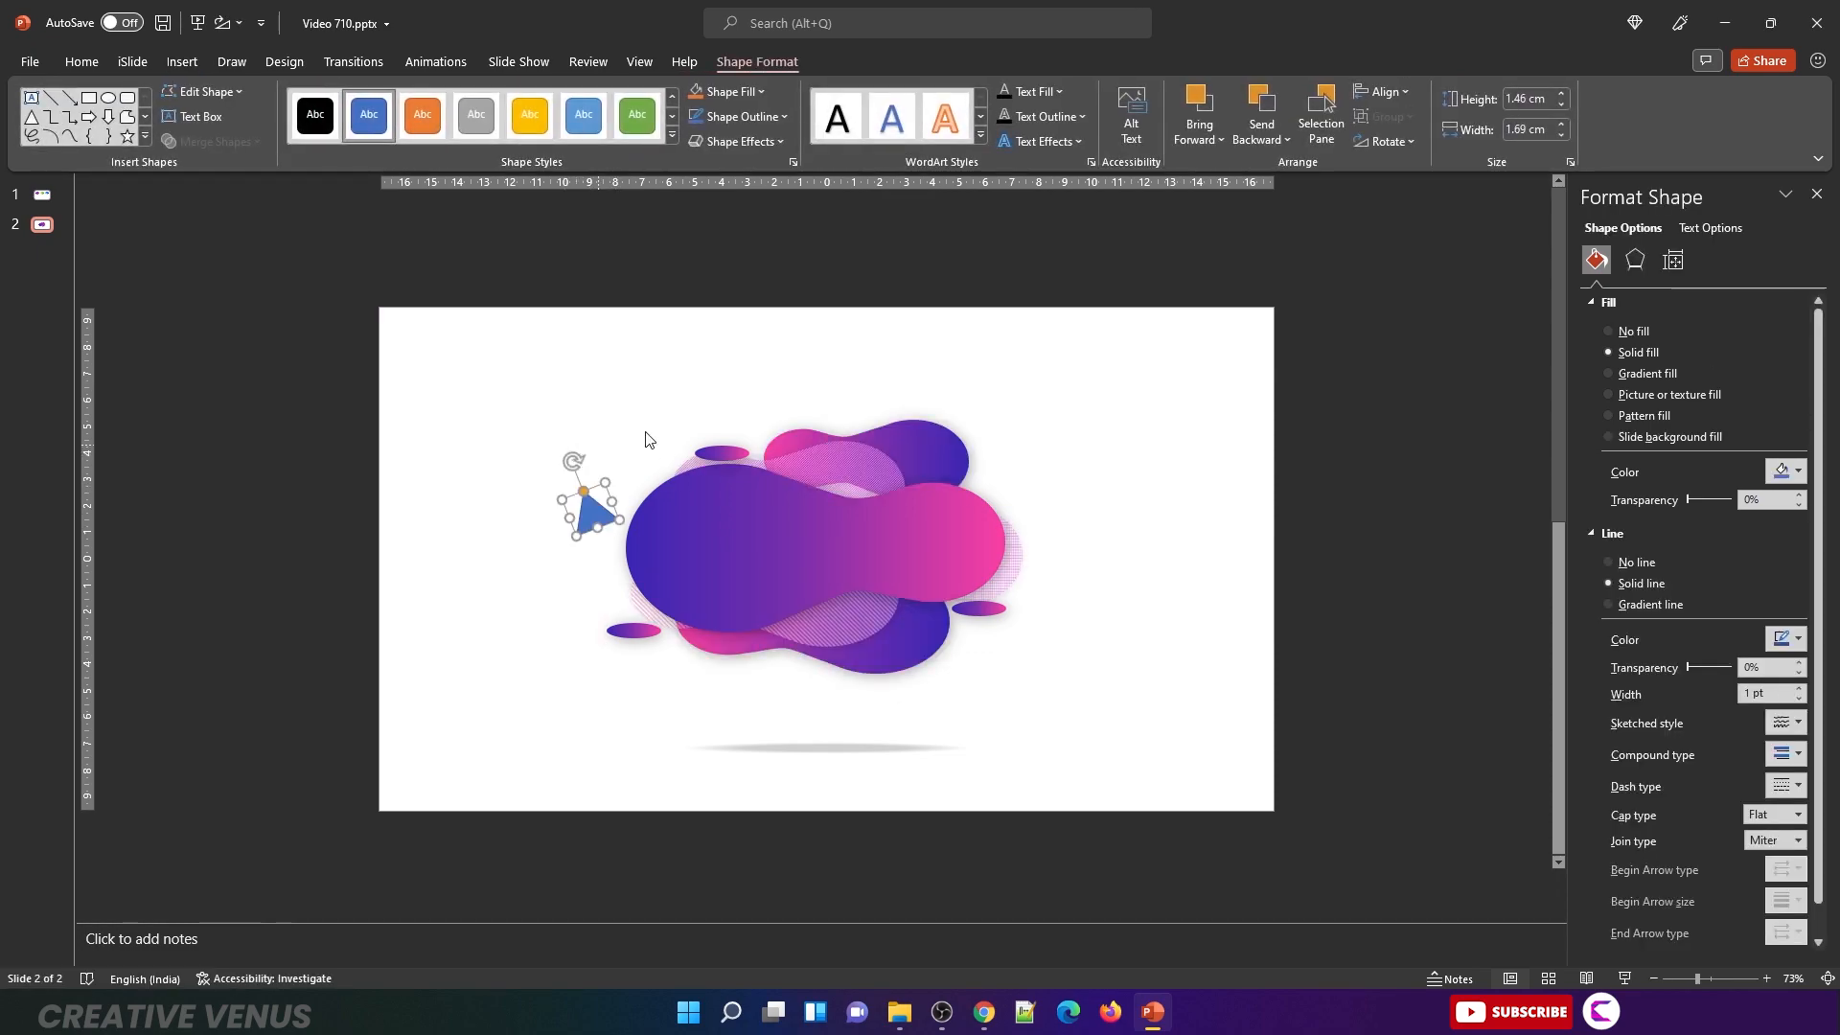
# Step: Remove the triangle's fill and give it a gradient outline with dark blue, purple at 47% and pink stops
pyautogui.click(1632, 333)
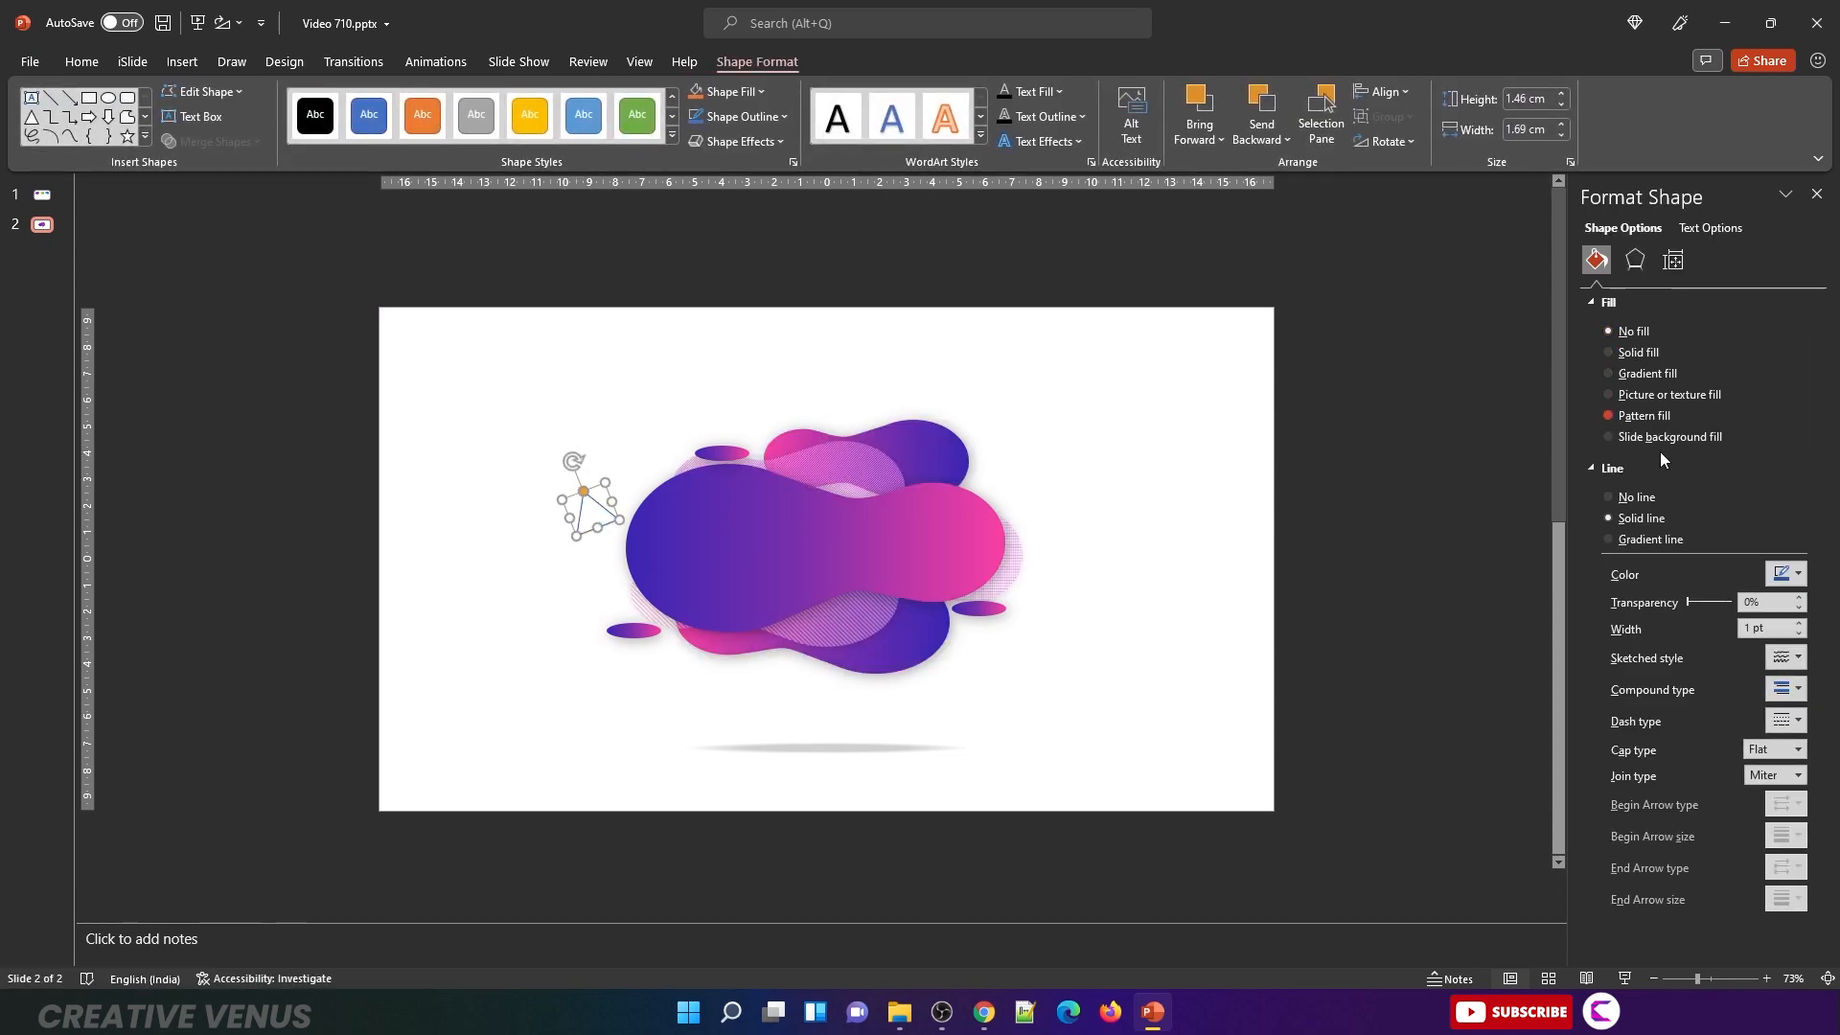
pyautogui.click(1654, 539)
pyautogui.click(1721, 714)
pyautogui.click(1788, 744)
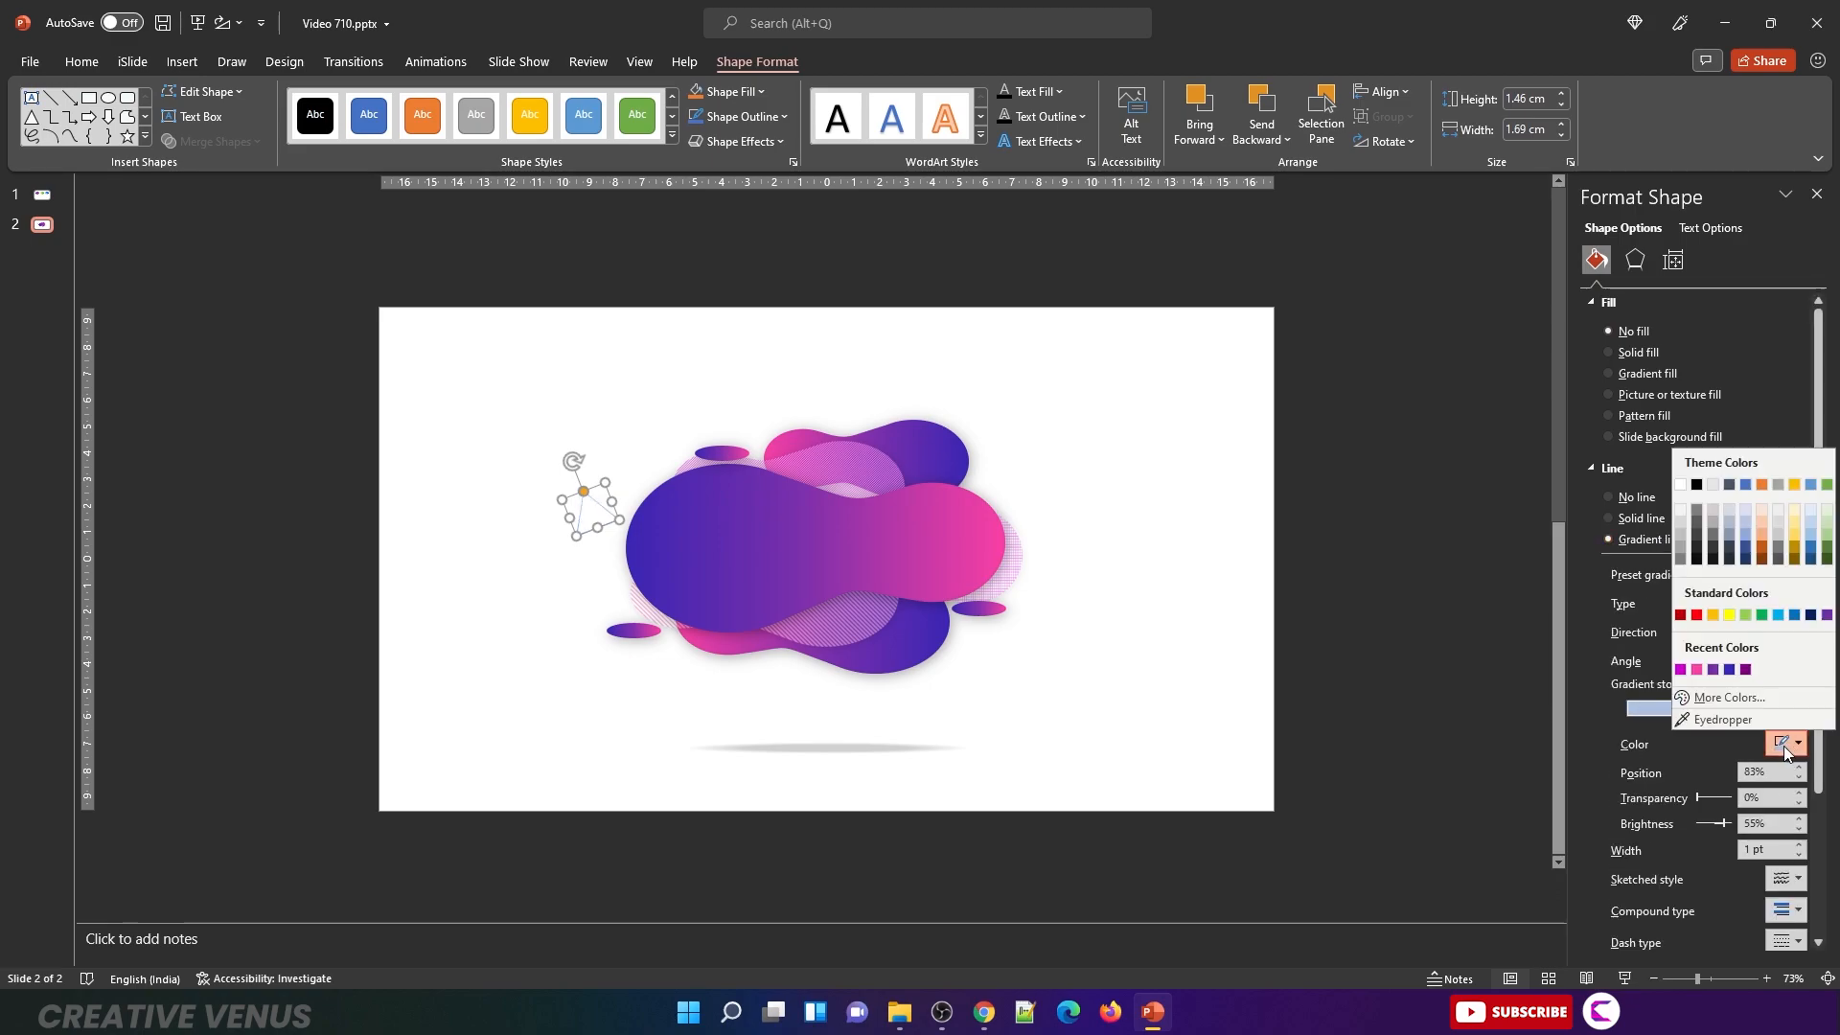
pyautogui.click(1729, 669)
pyautogui.moveTo(1717, 714)
pyautogui.mouseDown()
pyautogui.moveTo(1629, 714)
pyautogui.moveTo(1682, 714)
pyautogui.mouseUp()
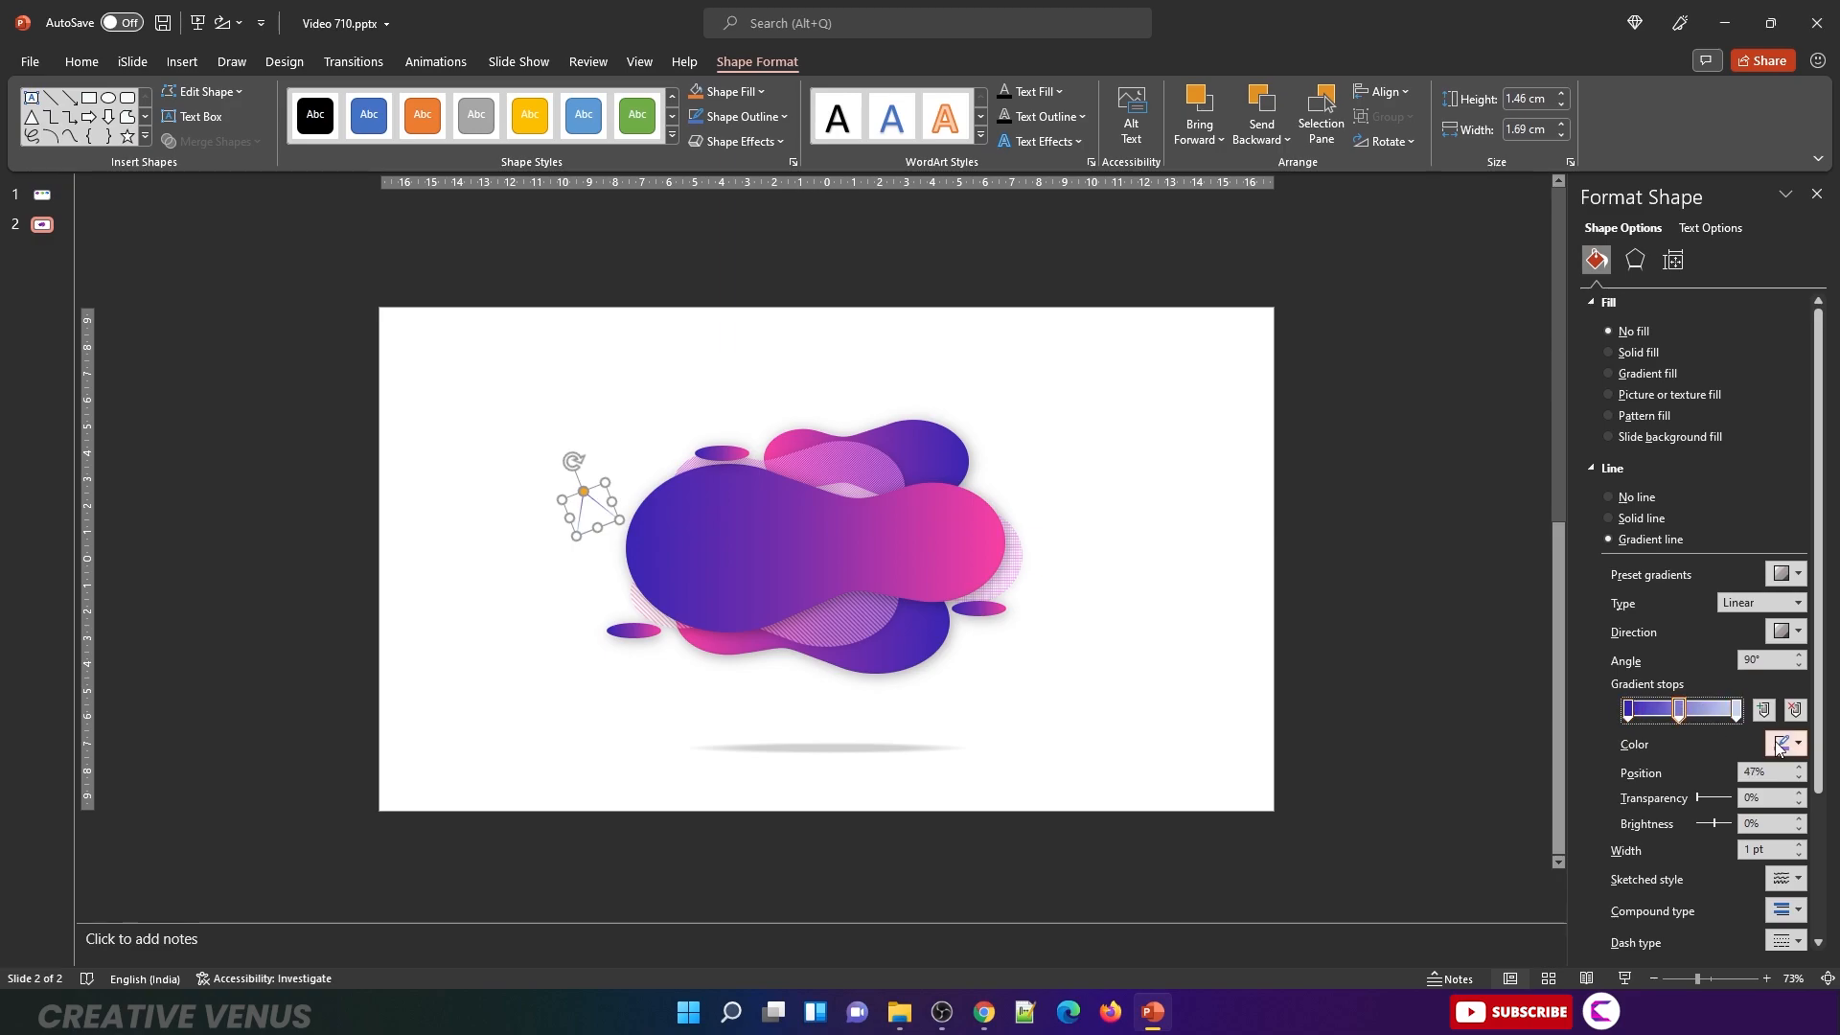
pyautogui.click(1788, 744)
pyautogui.click(1745, 669)
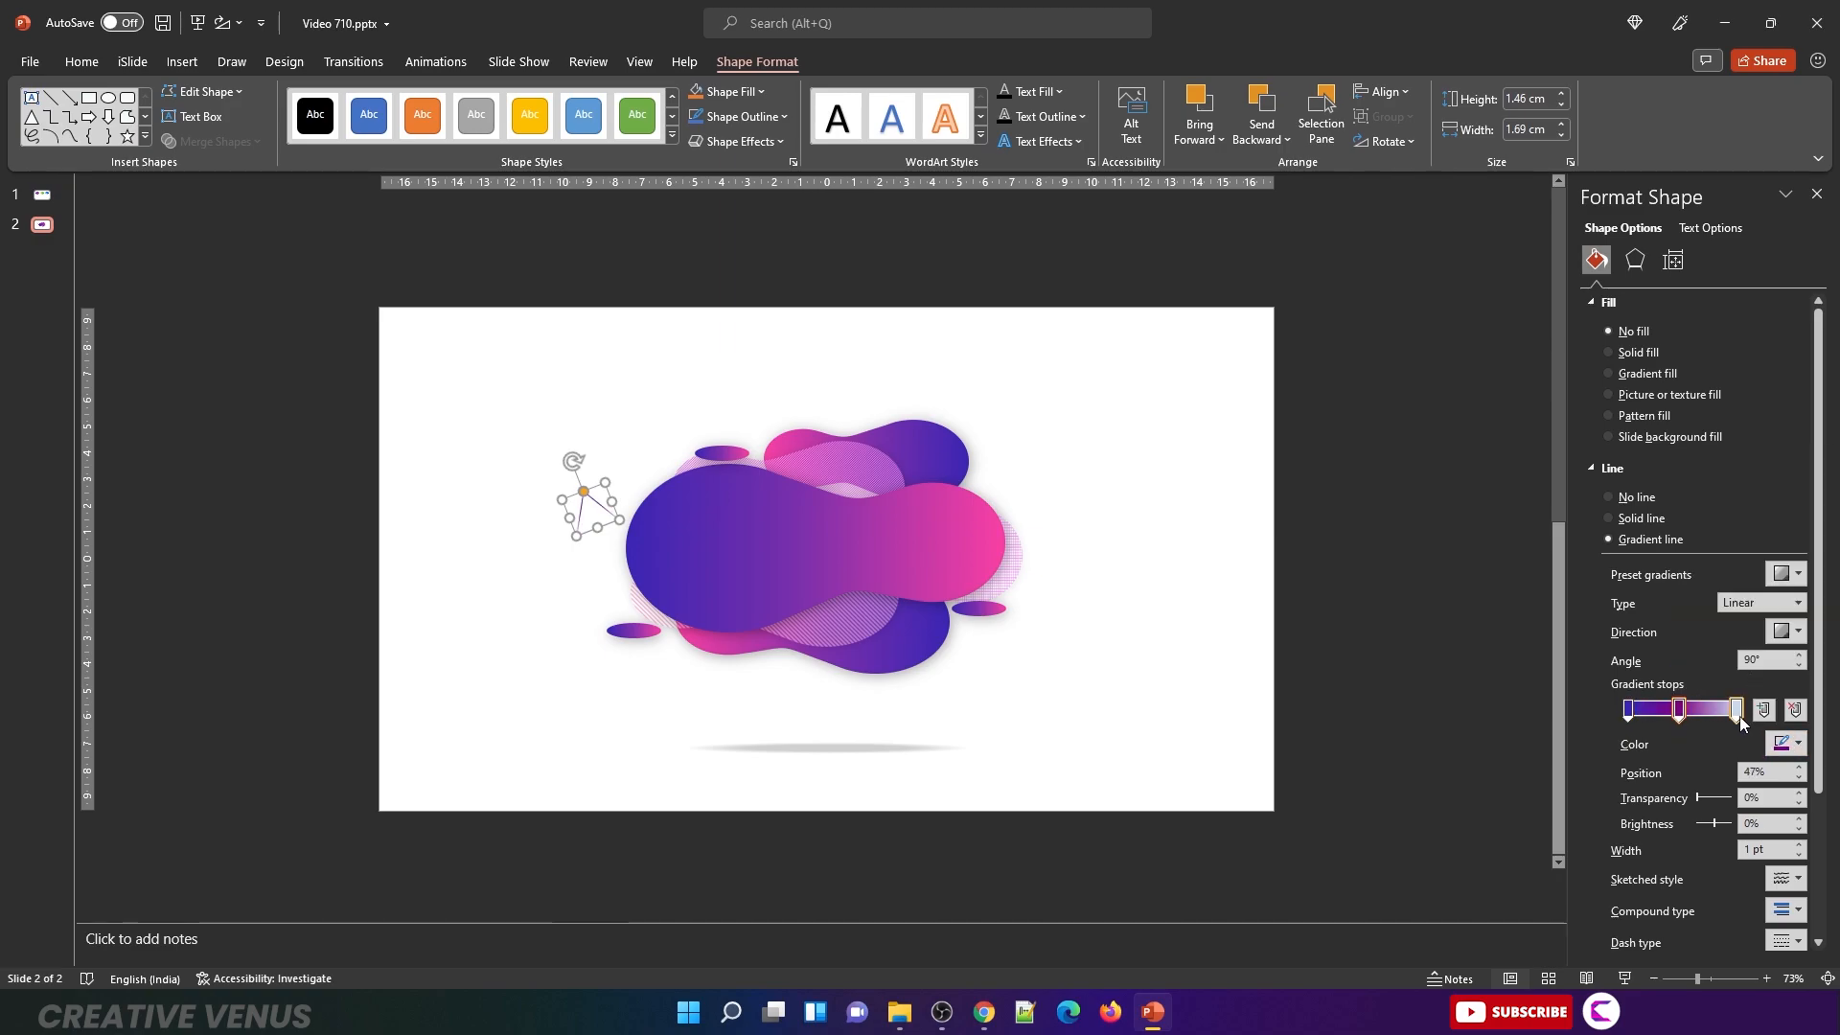
pyautogui.click(1740, 715)
pyautogui.click(1788, 743)
pyautogui.click(1730, 669)
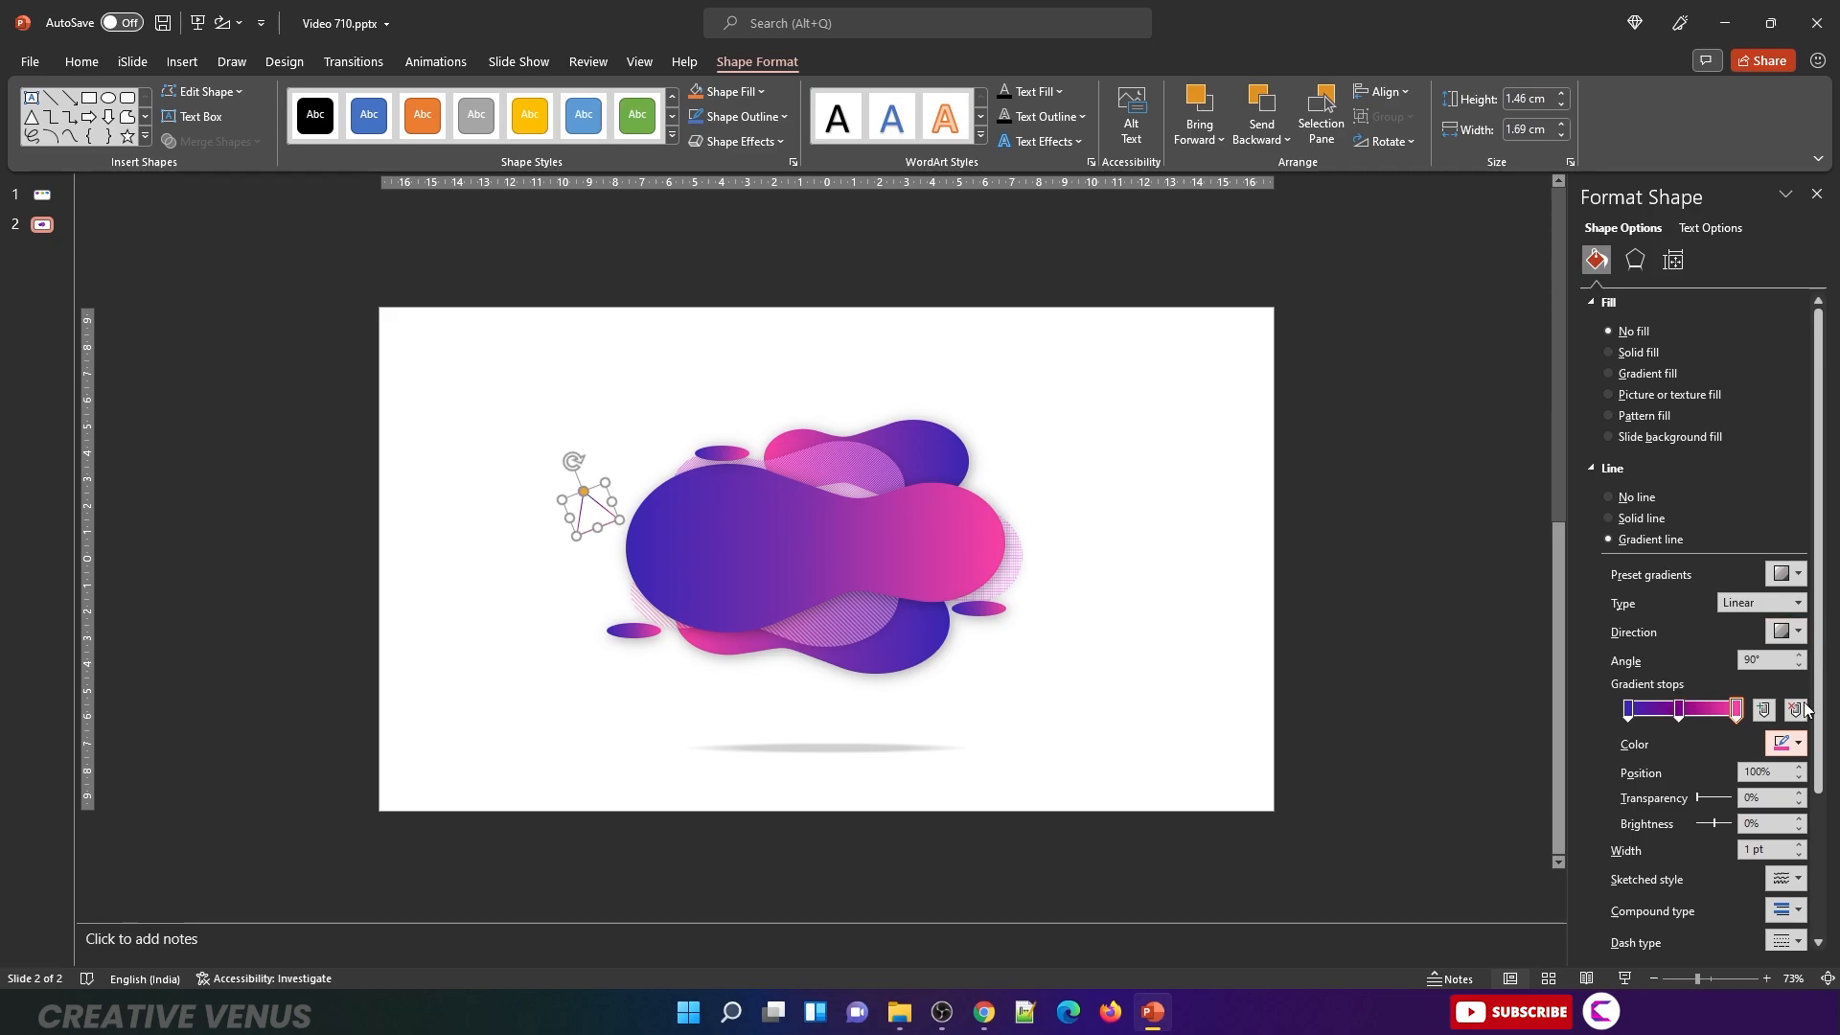
# Step: Set the triangle's outline width to 2.25 pt with round cap and round join types
pyautogui.click(1799, 847)
pyautogui.click(1799, 846)
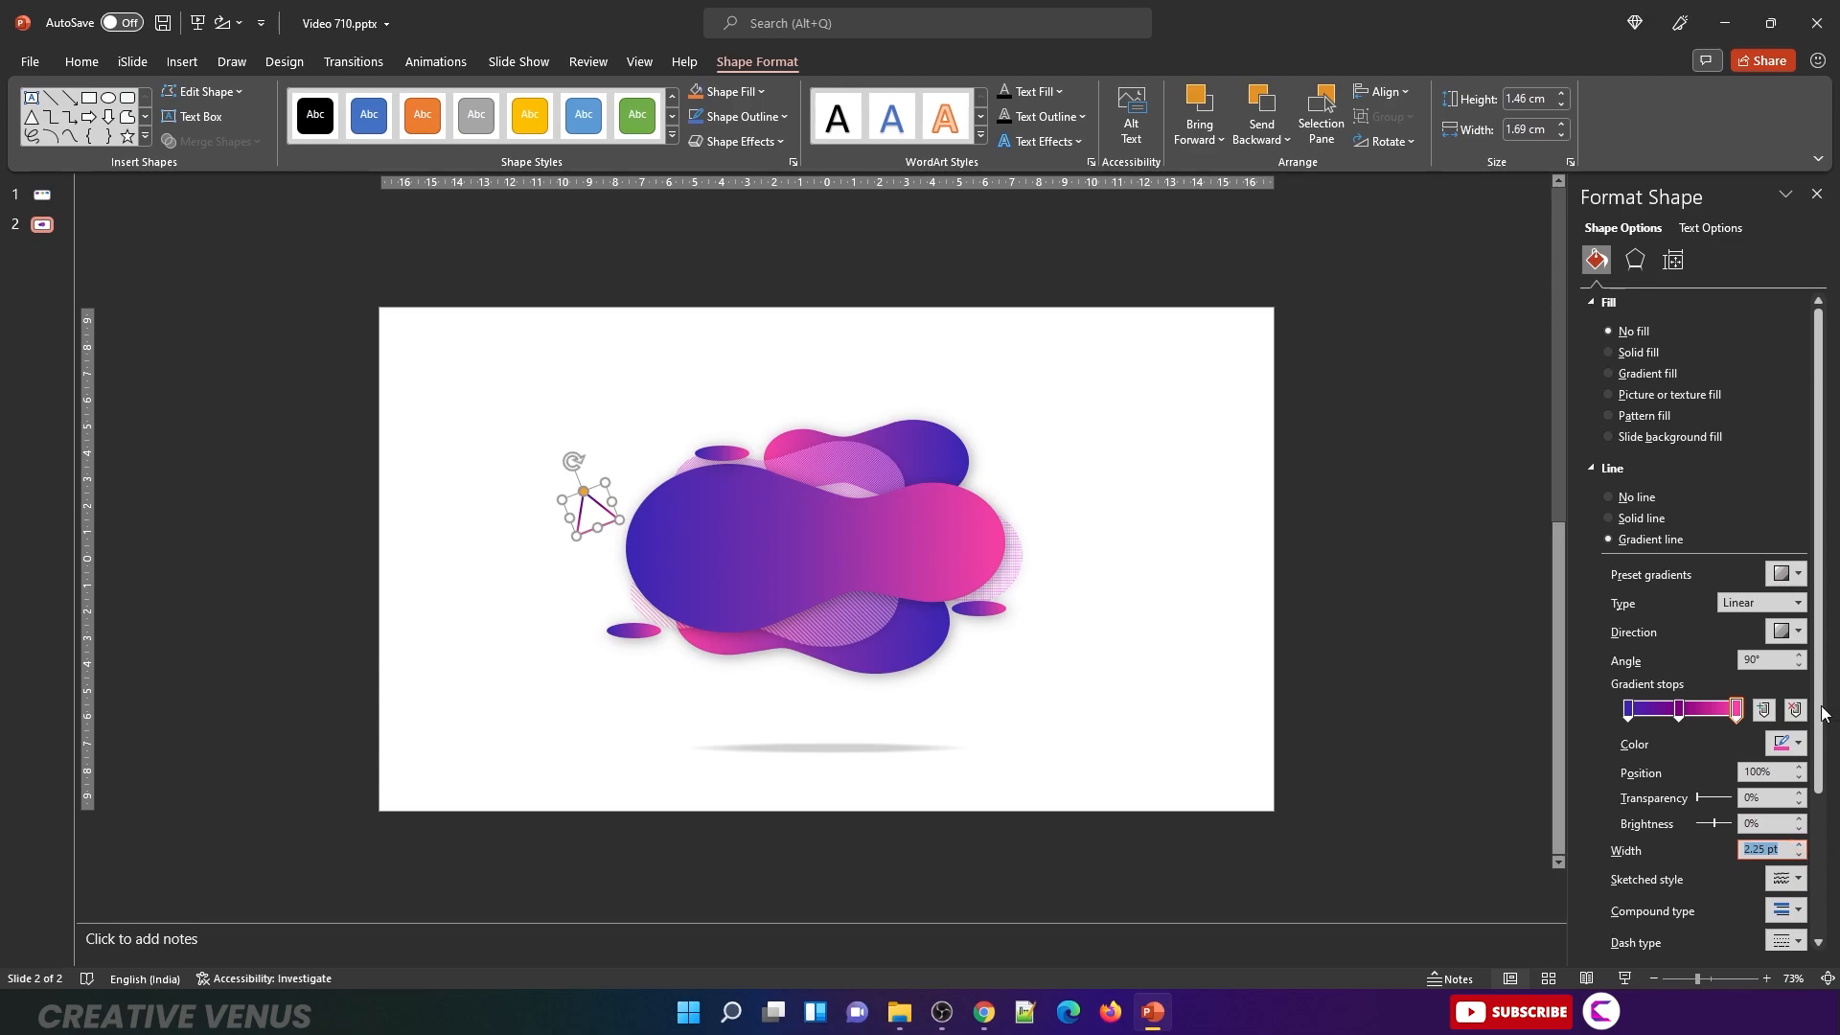
pyautogui.scroll(-2, 1715, 671)
pyautogui.click(1789, 874)
pyautogui.click(1771, 909)
pyautogui.click(1776, 897)
pyautogui.click(1772, 918)
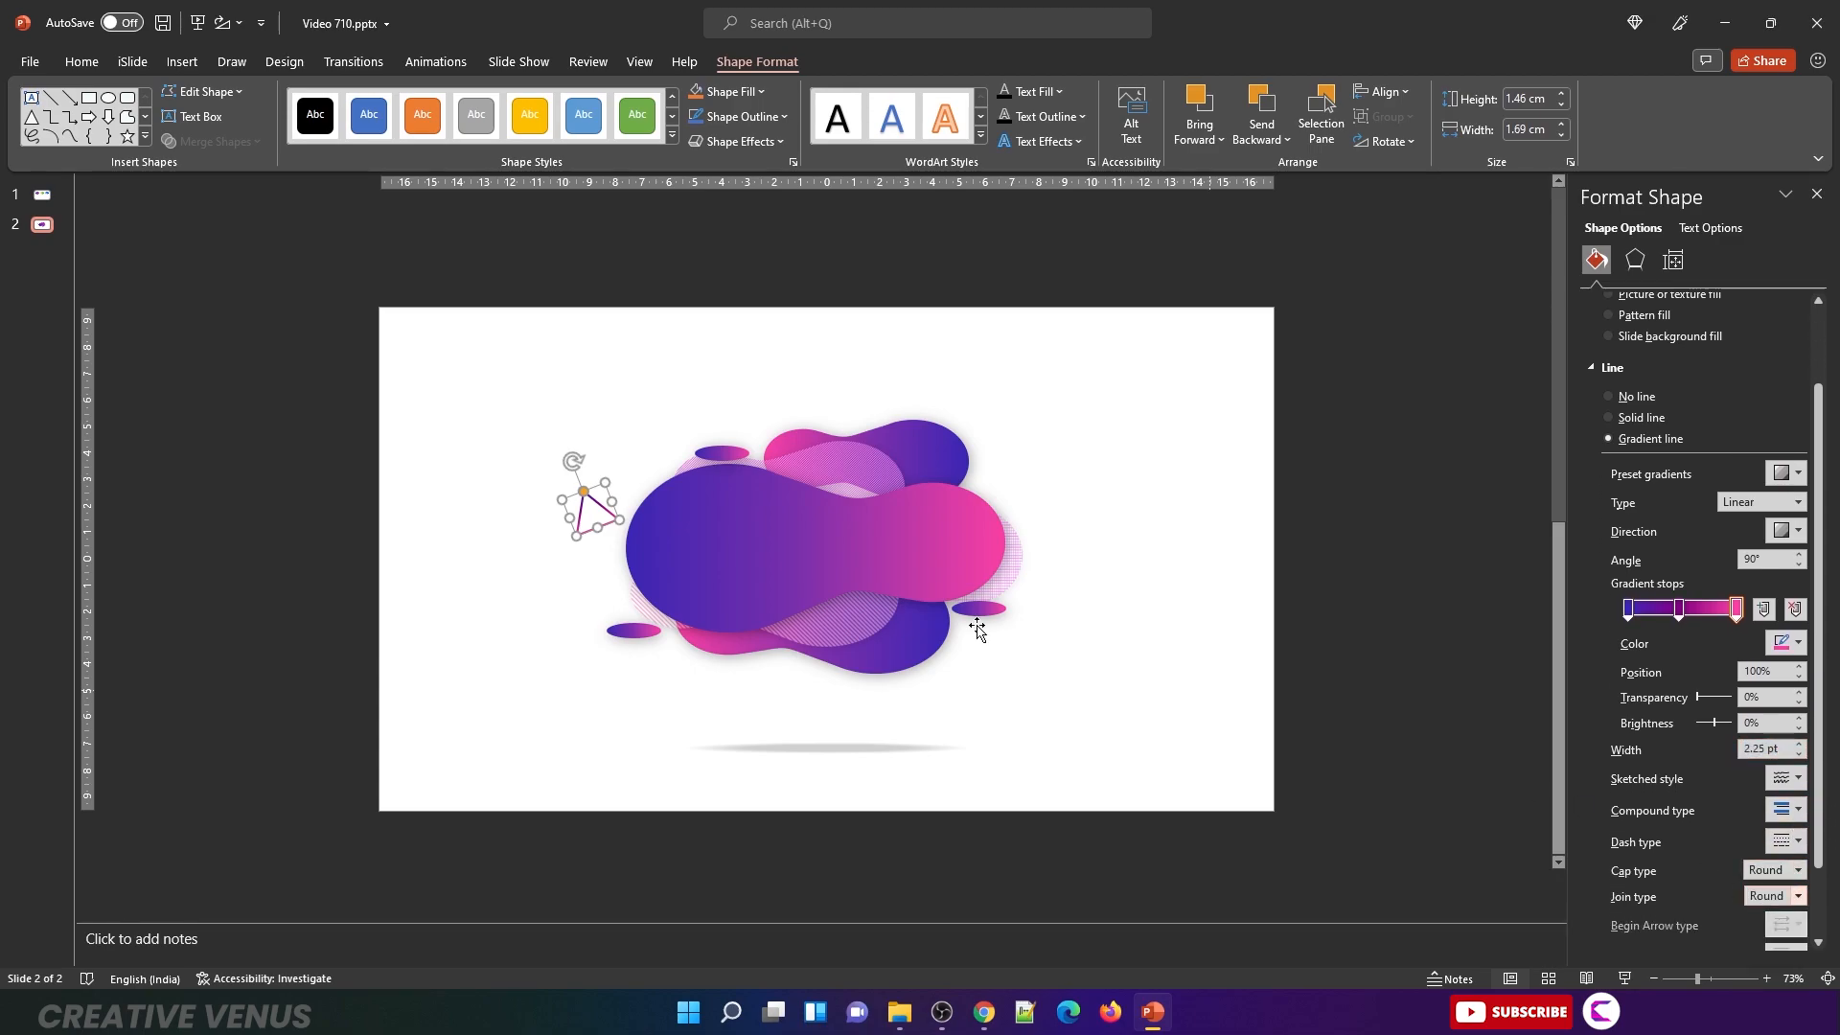
# Step: Arrange the outlined triangle and its copies at the blobs' upper left, upper right and lower right, varying their rotation and size
pyautogui.moveTo(596, 506); pyautogui.dragTo(981, 688)
pyautogui.moveTo(940, 593); pyautogui.dragTo(951, 496)
pyautogui.moveTo(1003, 413); pyautogui.dragTo(984, 454)
pyautogui.click(1147, 554)
# Step: Draw a circle about 9.13 cm wide and 9.3 cm high, send it to the back and move it behind the upper blob
pyautogui.click(182, 61)
pyautogui.click(324, 110)
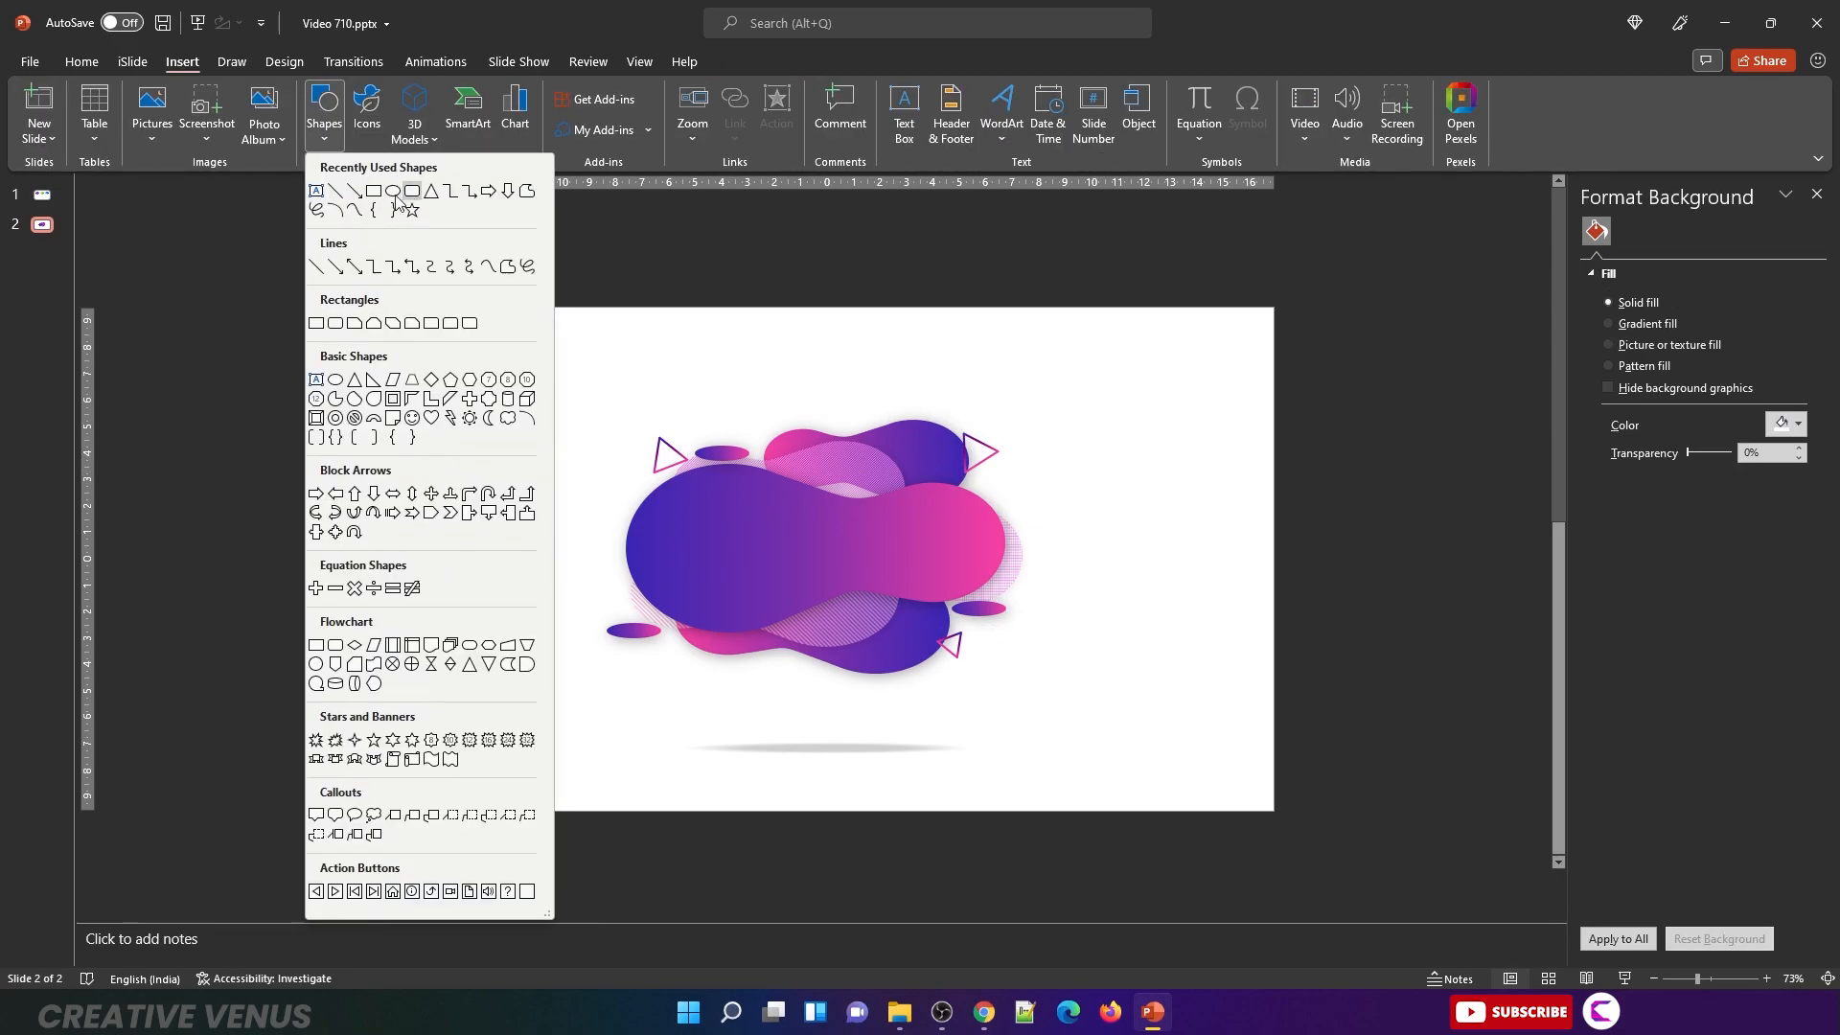
pyautogui.click(410, 192)
pyautogui.moveTo(635, 393); pyautogui.dragTo(875, 641)
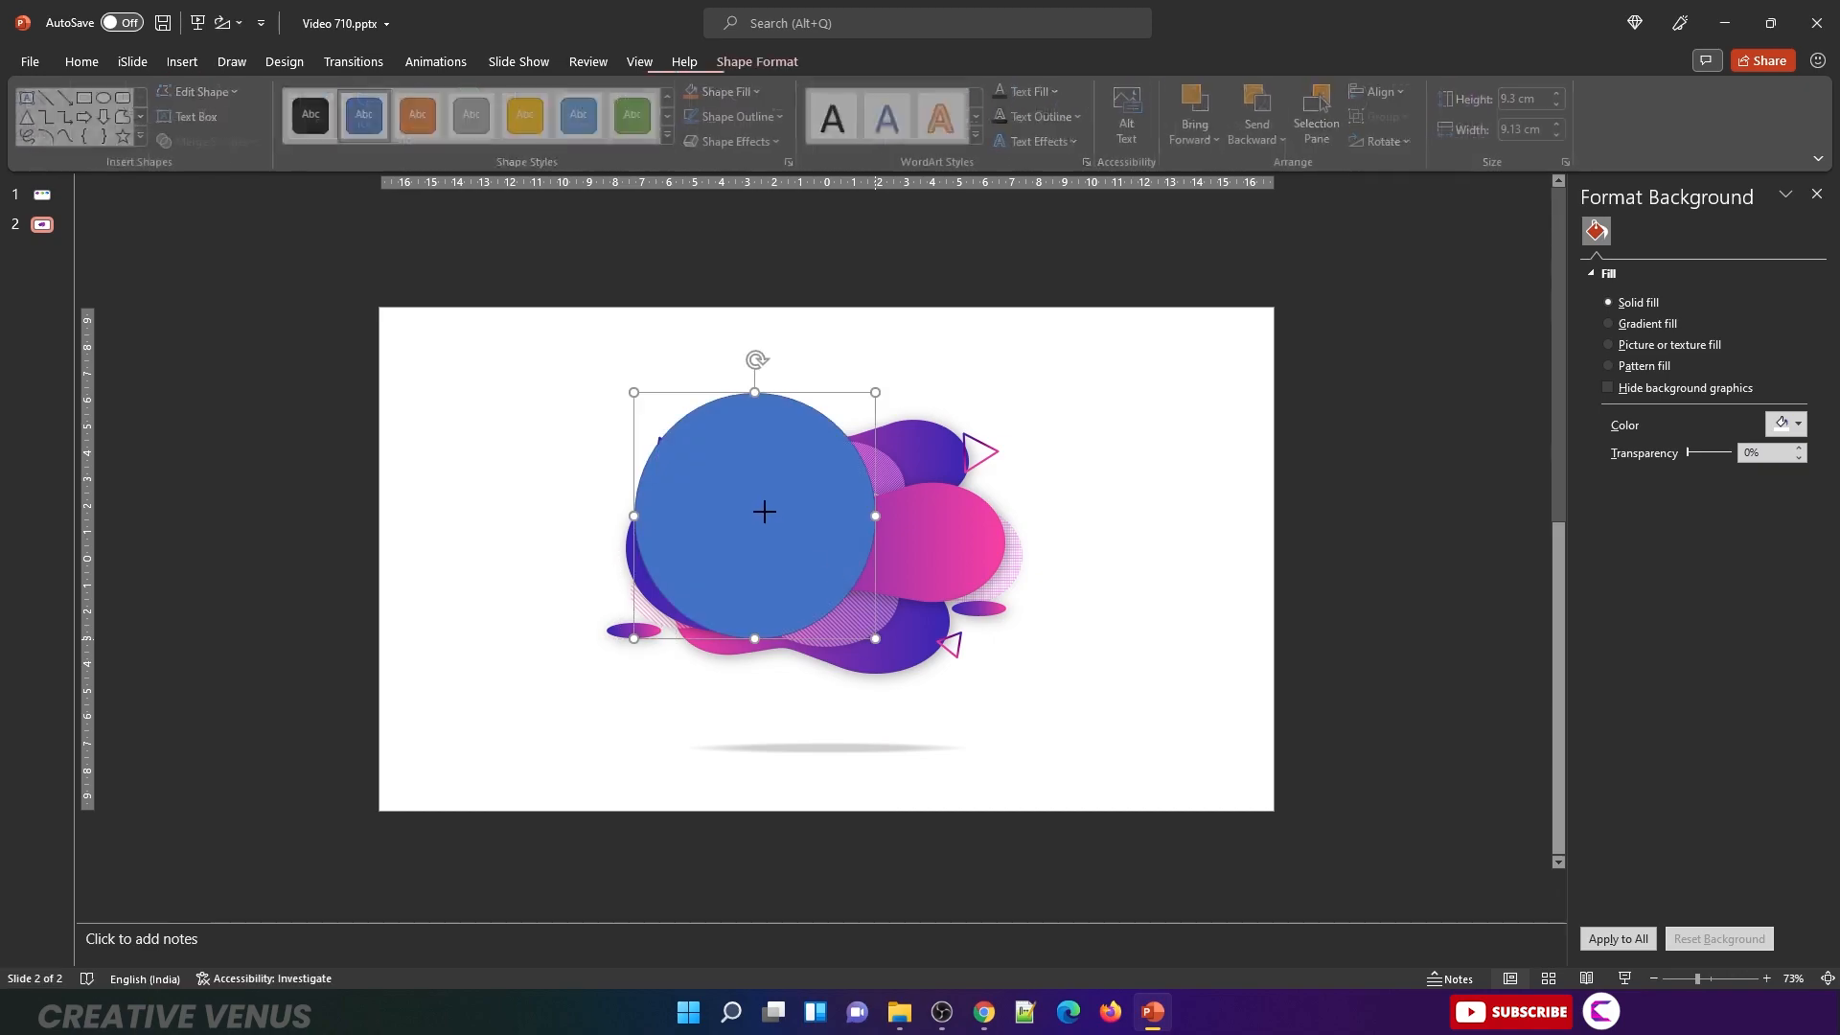
pyautogui.moveTo(764, 509); pyautogui.dragTo(729, 520)
pyautogui.rightClick(728, 519)
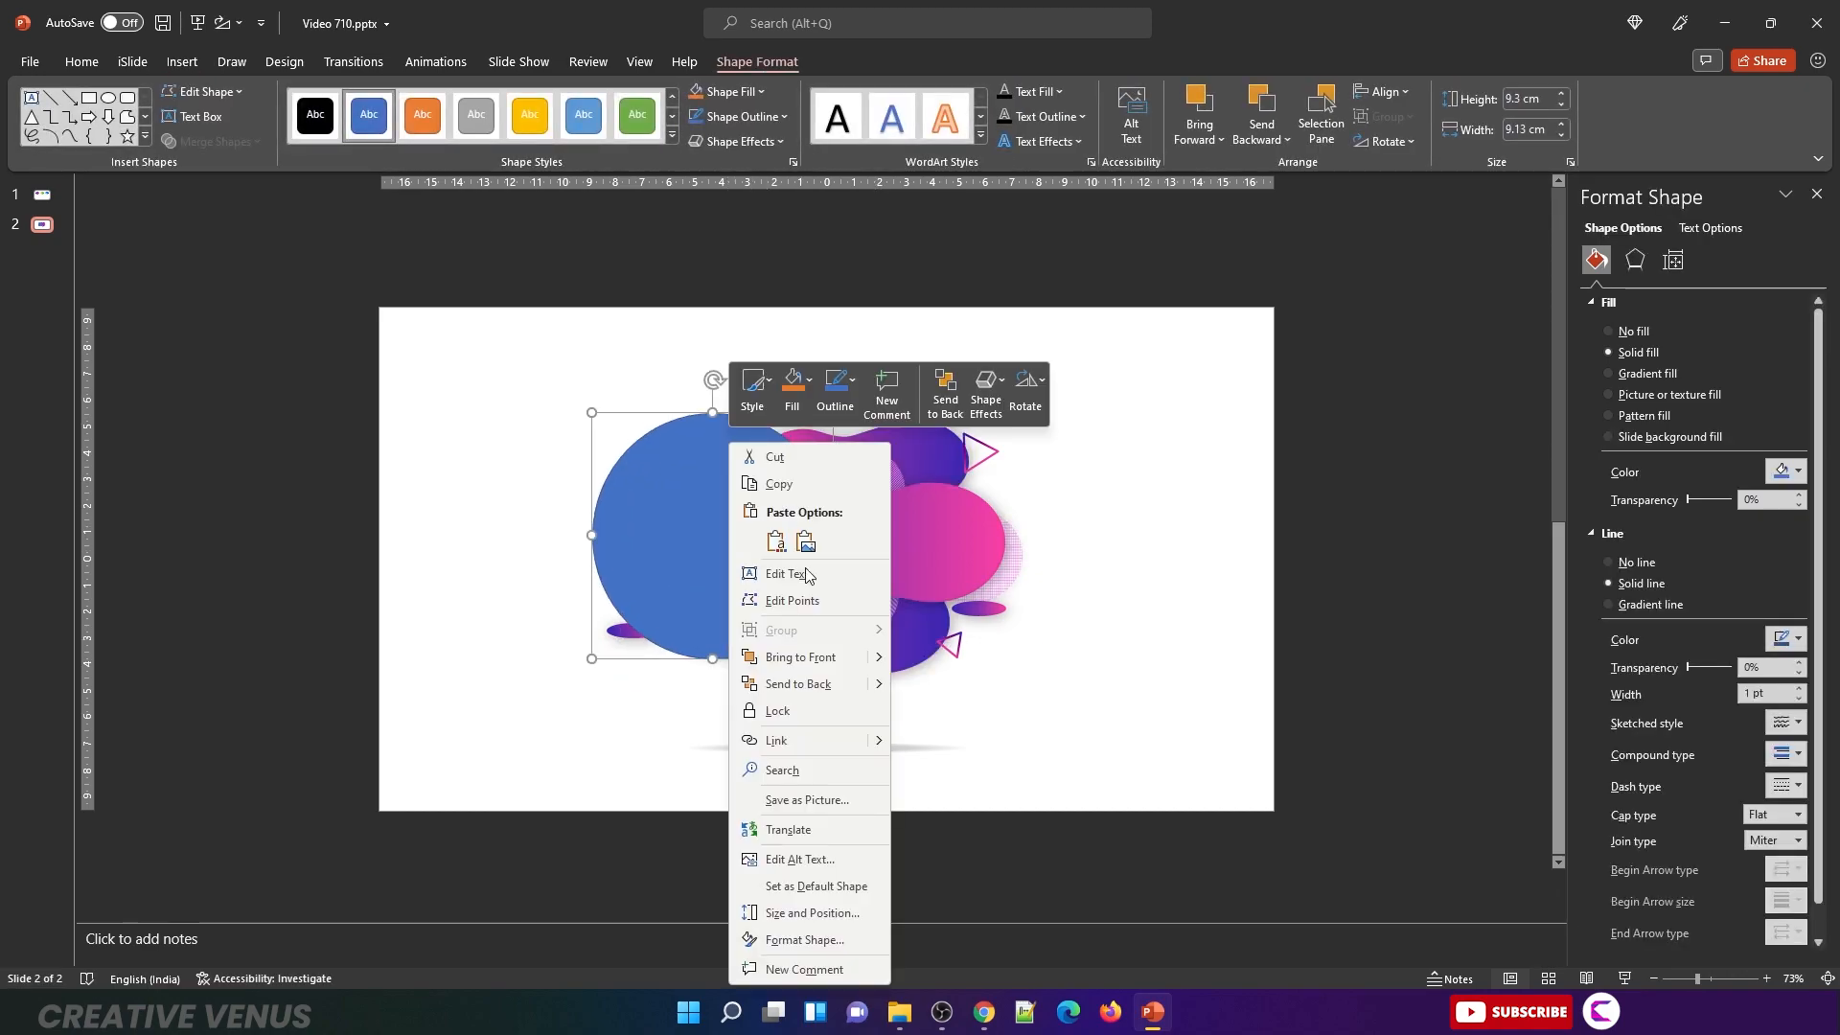
pyautogui.click(828, 686)
pyautogui.moveTo(614, 500); pyautogui.dragTo(715, 483)
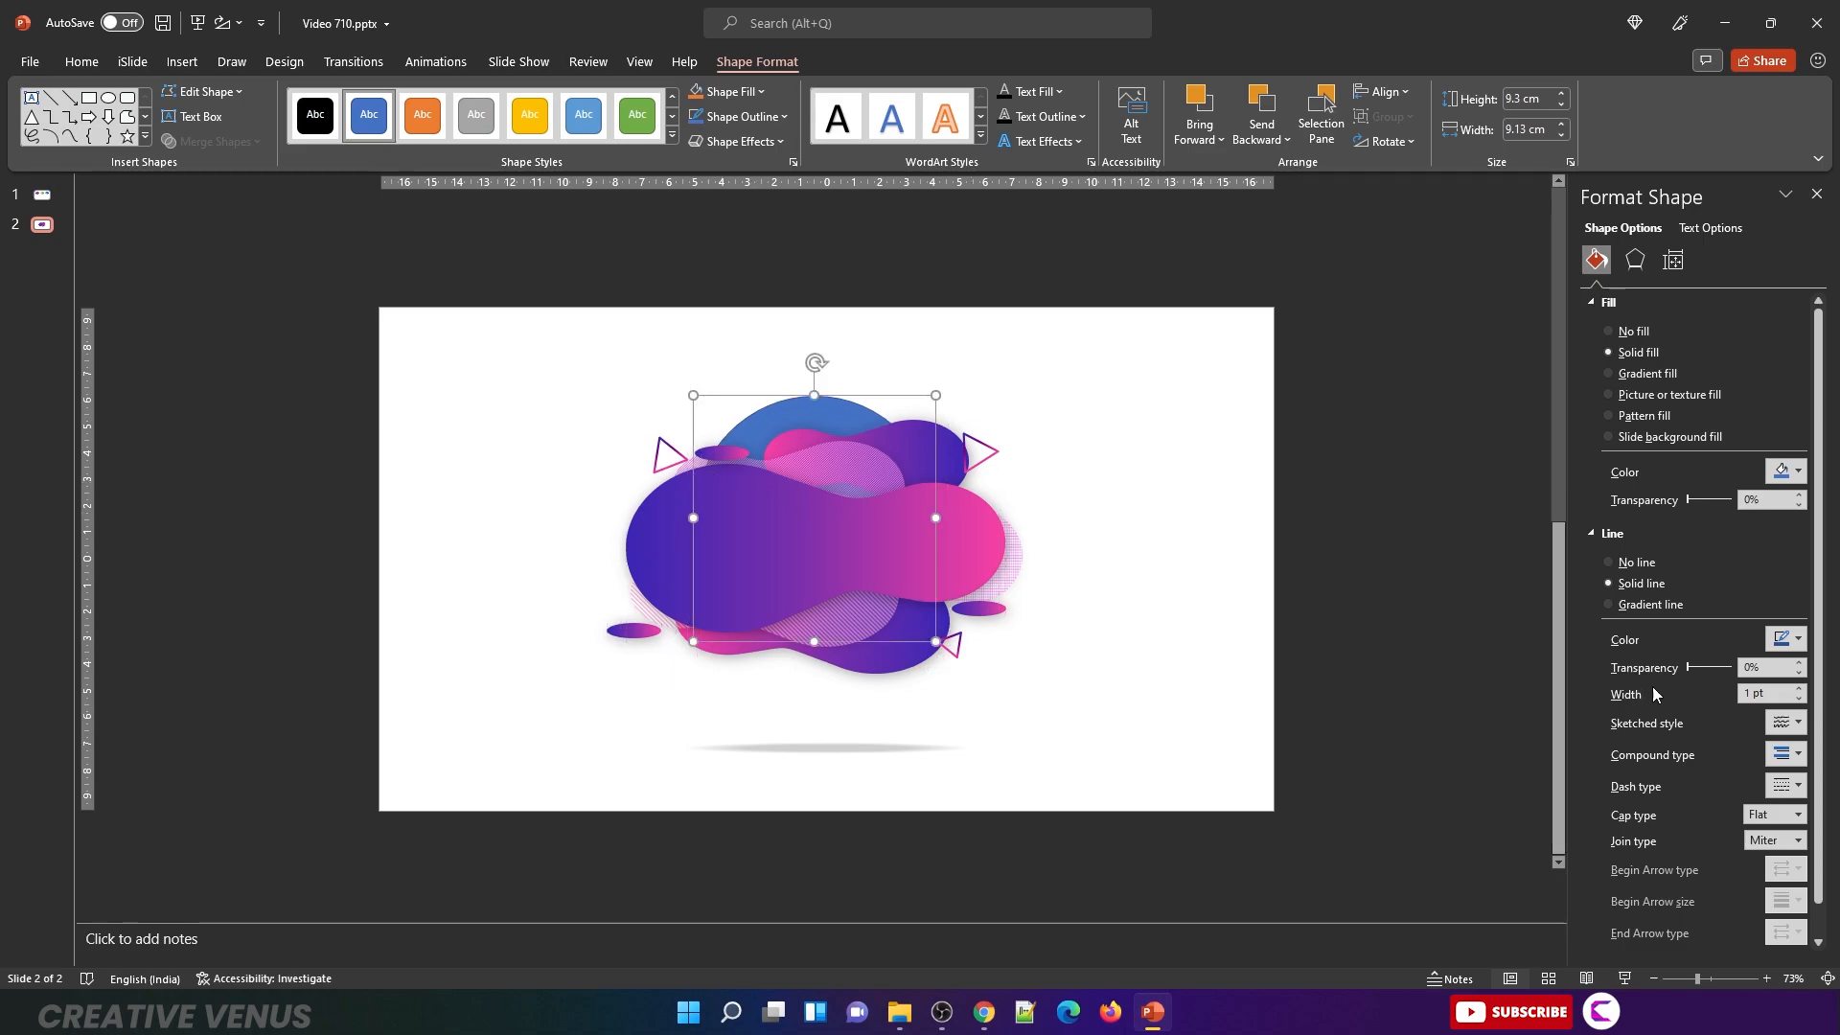
# Step: Remove the circle's outline and give it a sparse dotted pattern fill with a pink foreground
pyautogui.click(1644, 566)
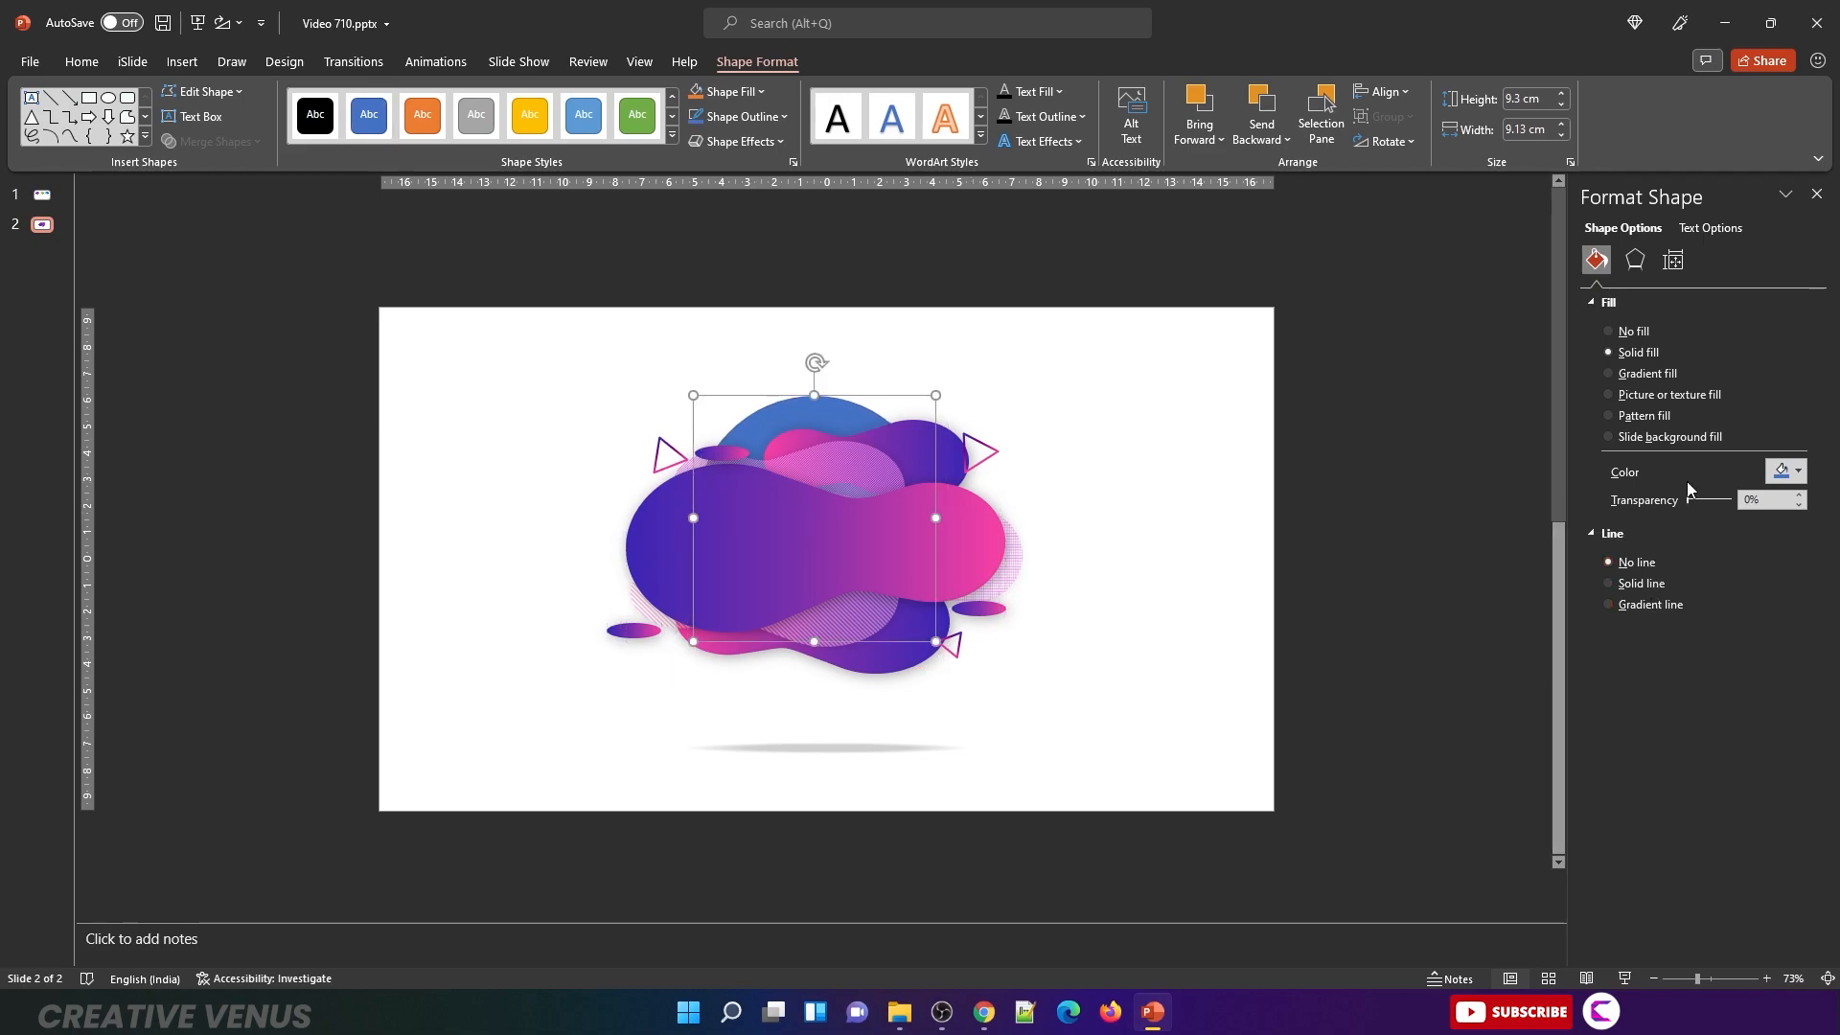
pyautogui.click(1655, 418)
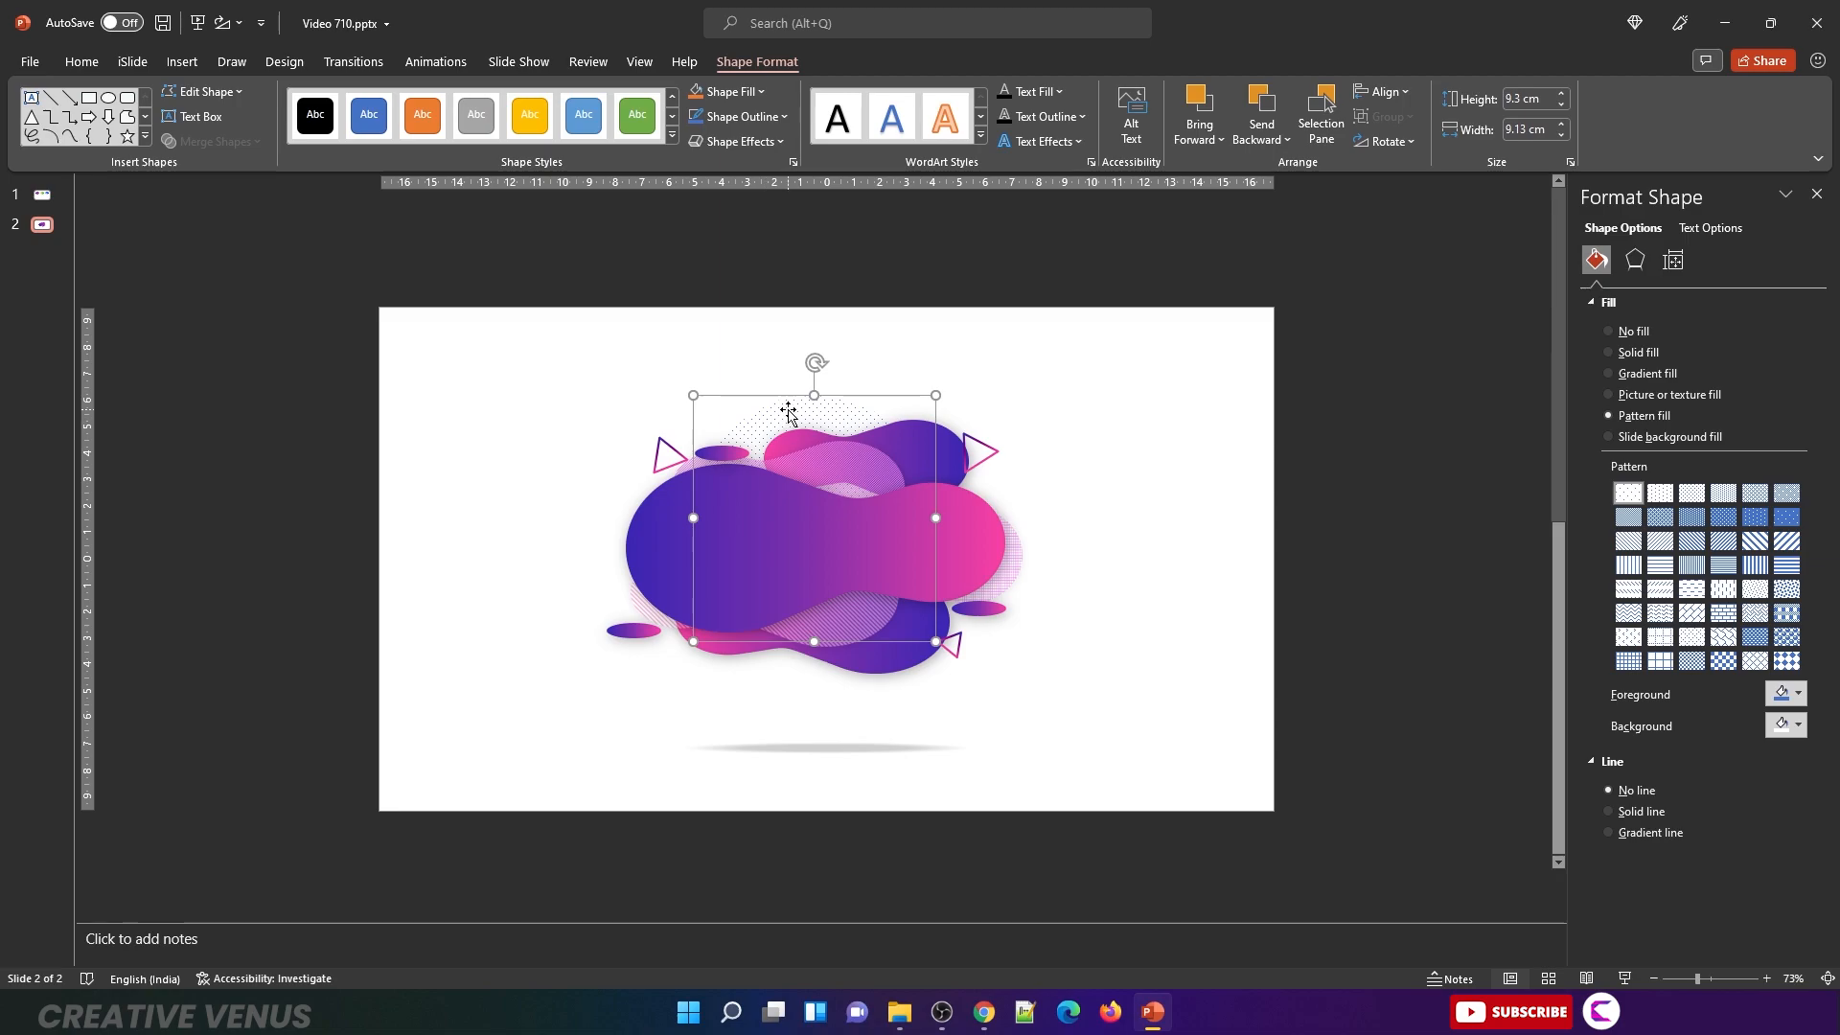
pyautogui.click(1789, 694)
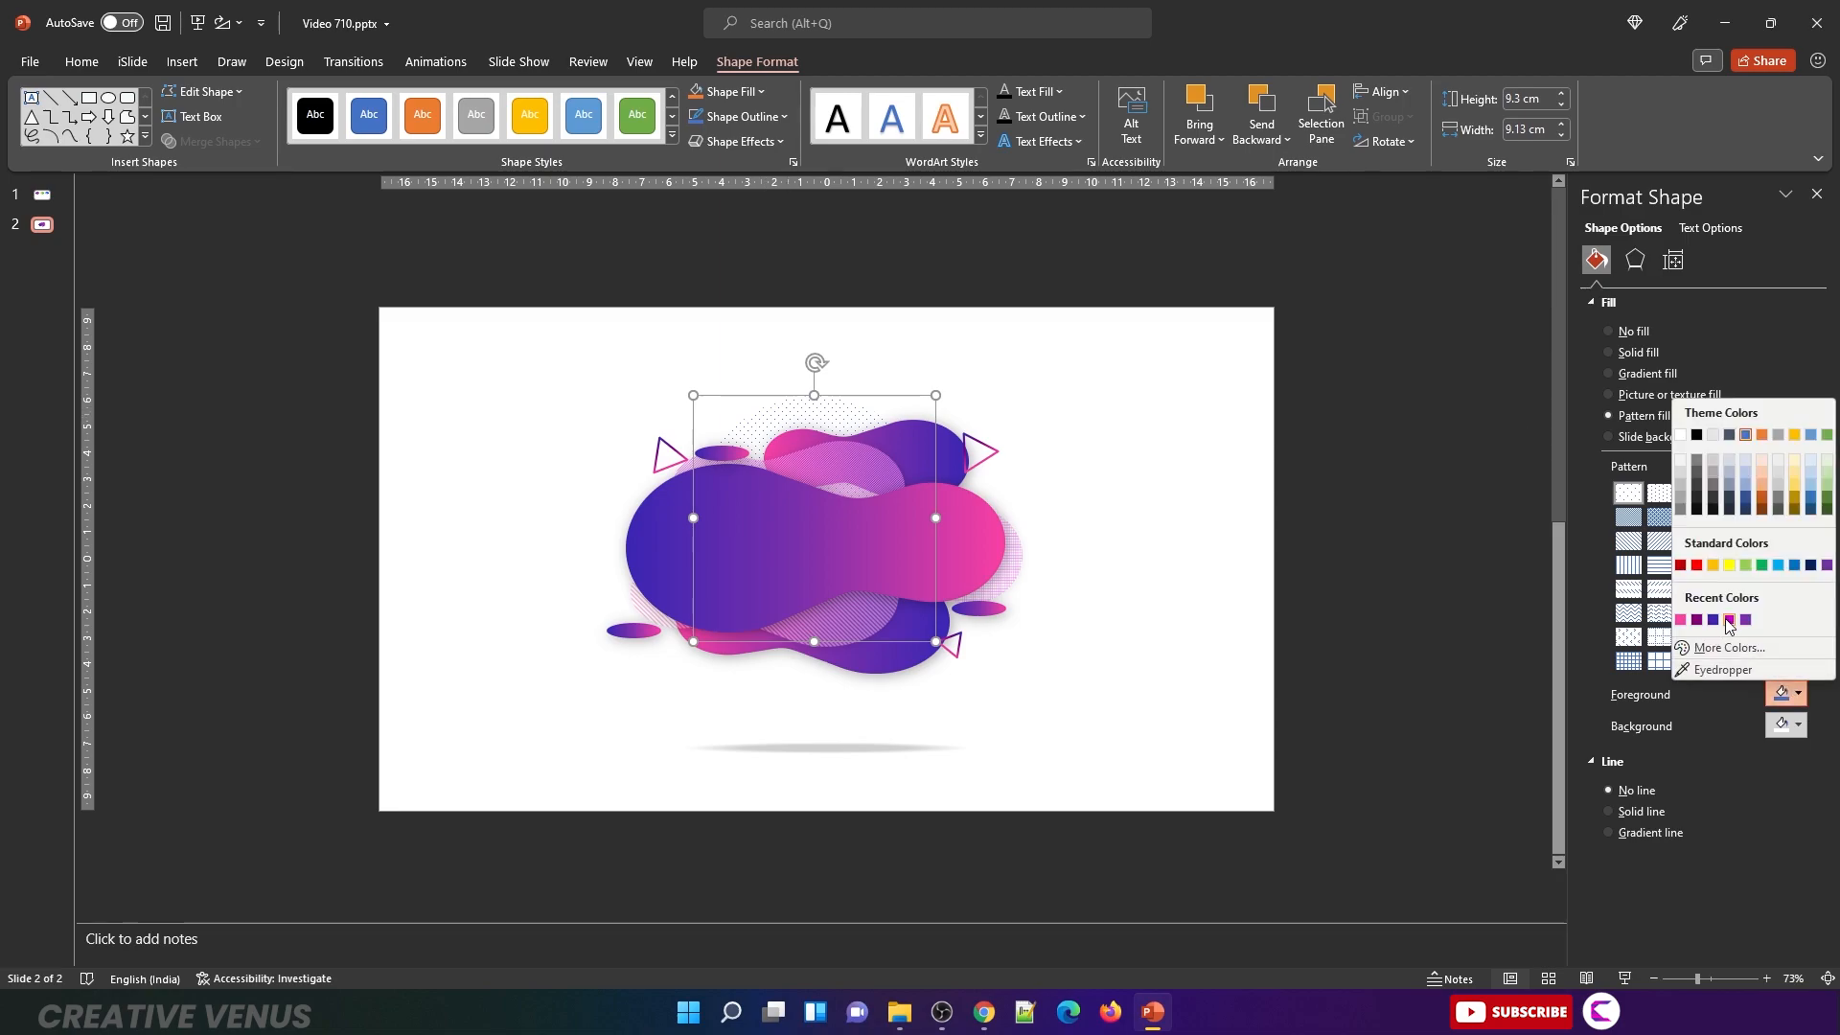
pyautogui.click(1680, 619)
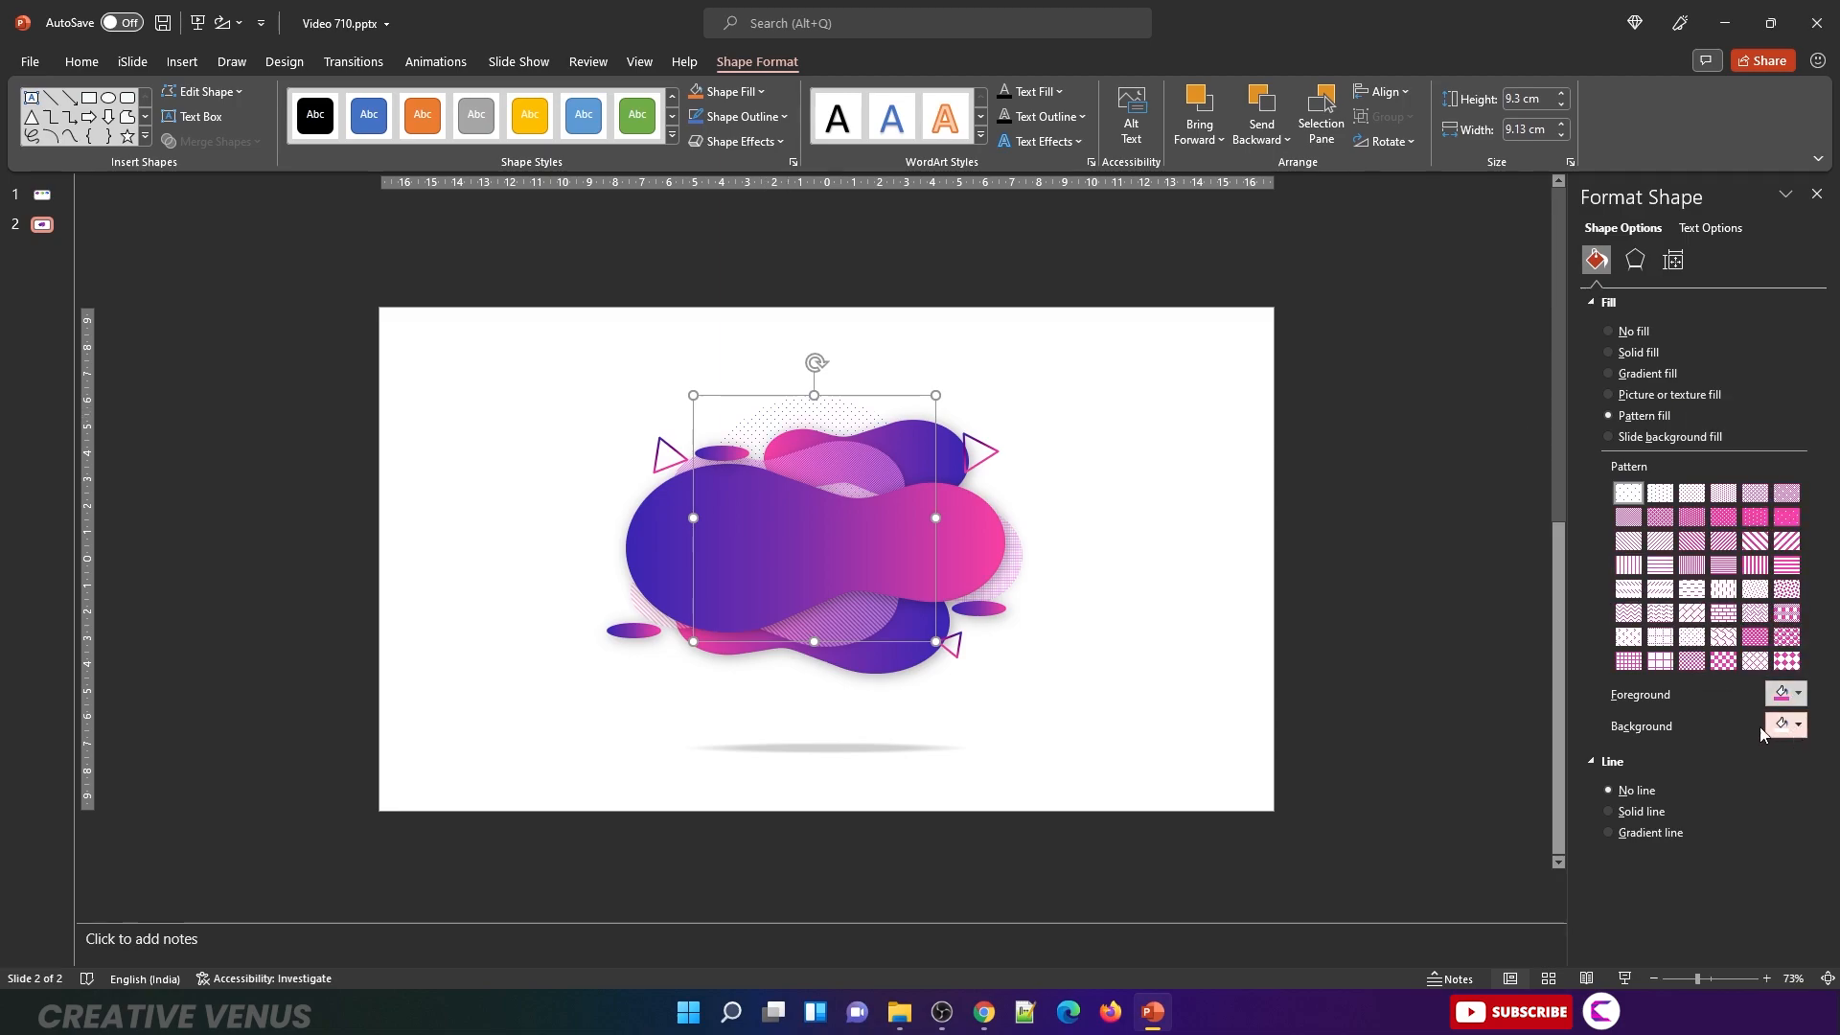
# Step: Place two copies of the dotted circle at the design's lower left and right, and send them behind the blobs
pyautogui.moveTo(842, 407); pyautogui.dragTo(822, 485)
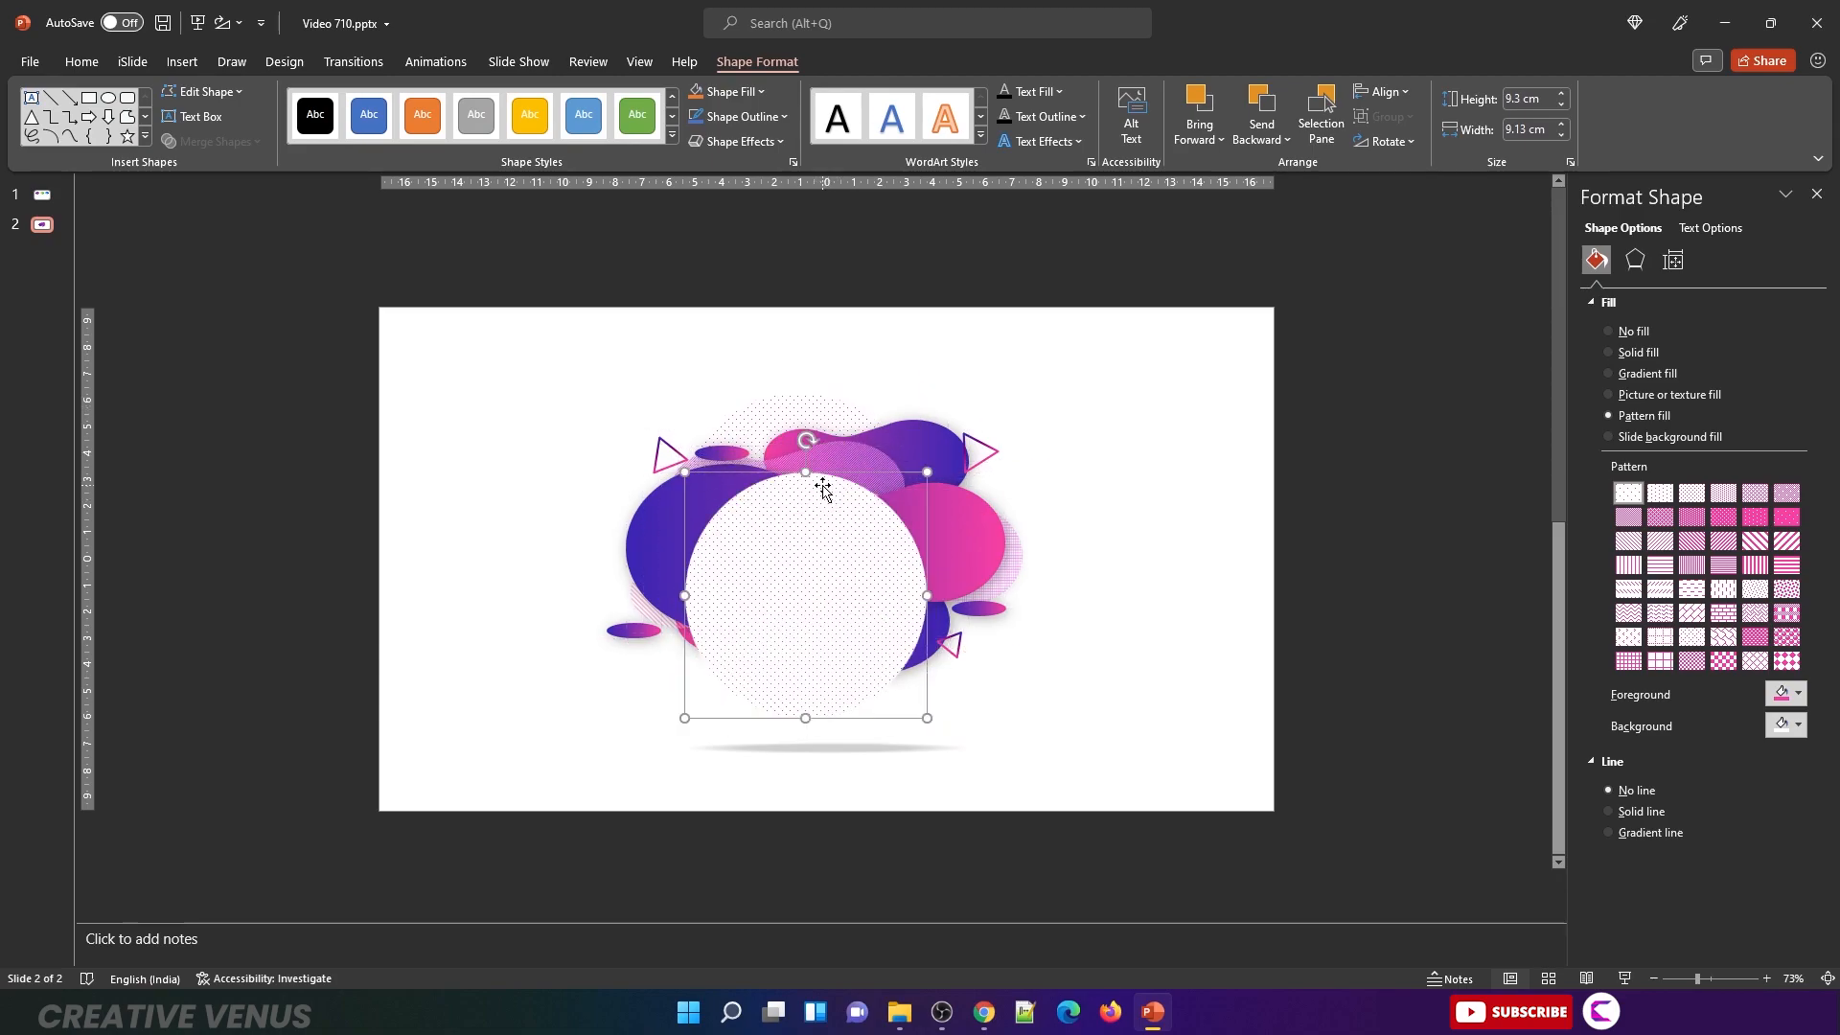
pyautogui.rightClick(822, 523)
pyautogui.click(916, 684)
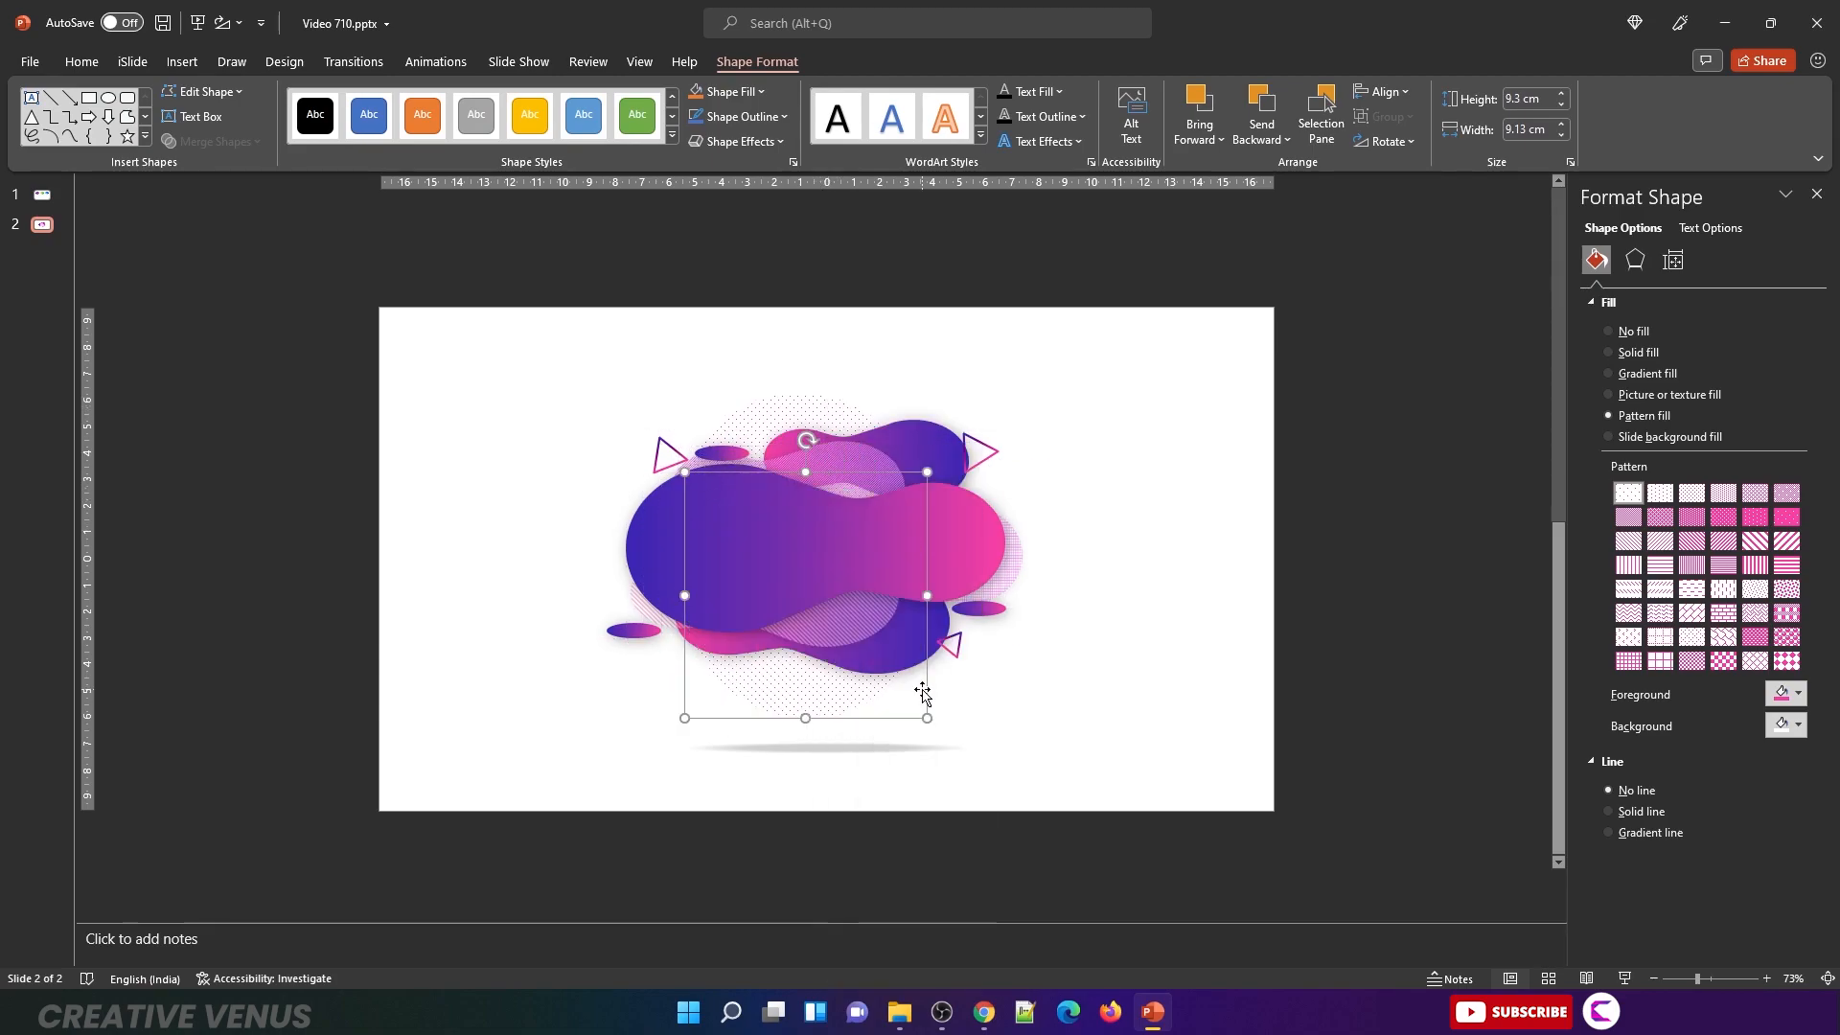
pyautogui.moveTo(820, 701); pyautogui.dragTo(989, 638)
pyautogui.rightClick(1023, 637)
pyautogui.click(1097, 357)
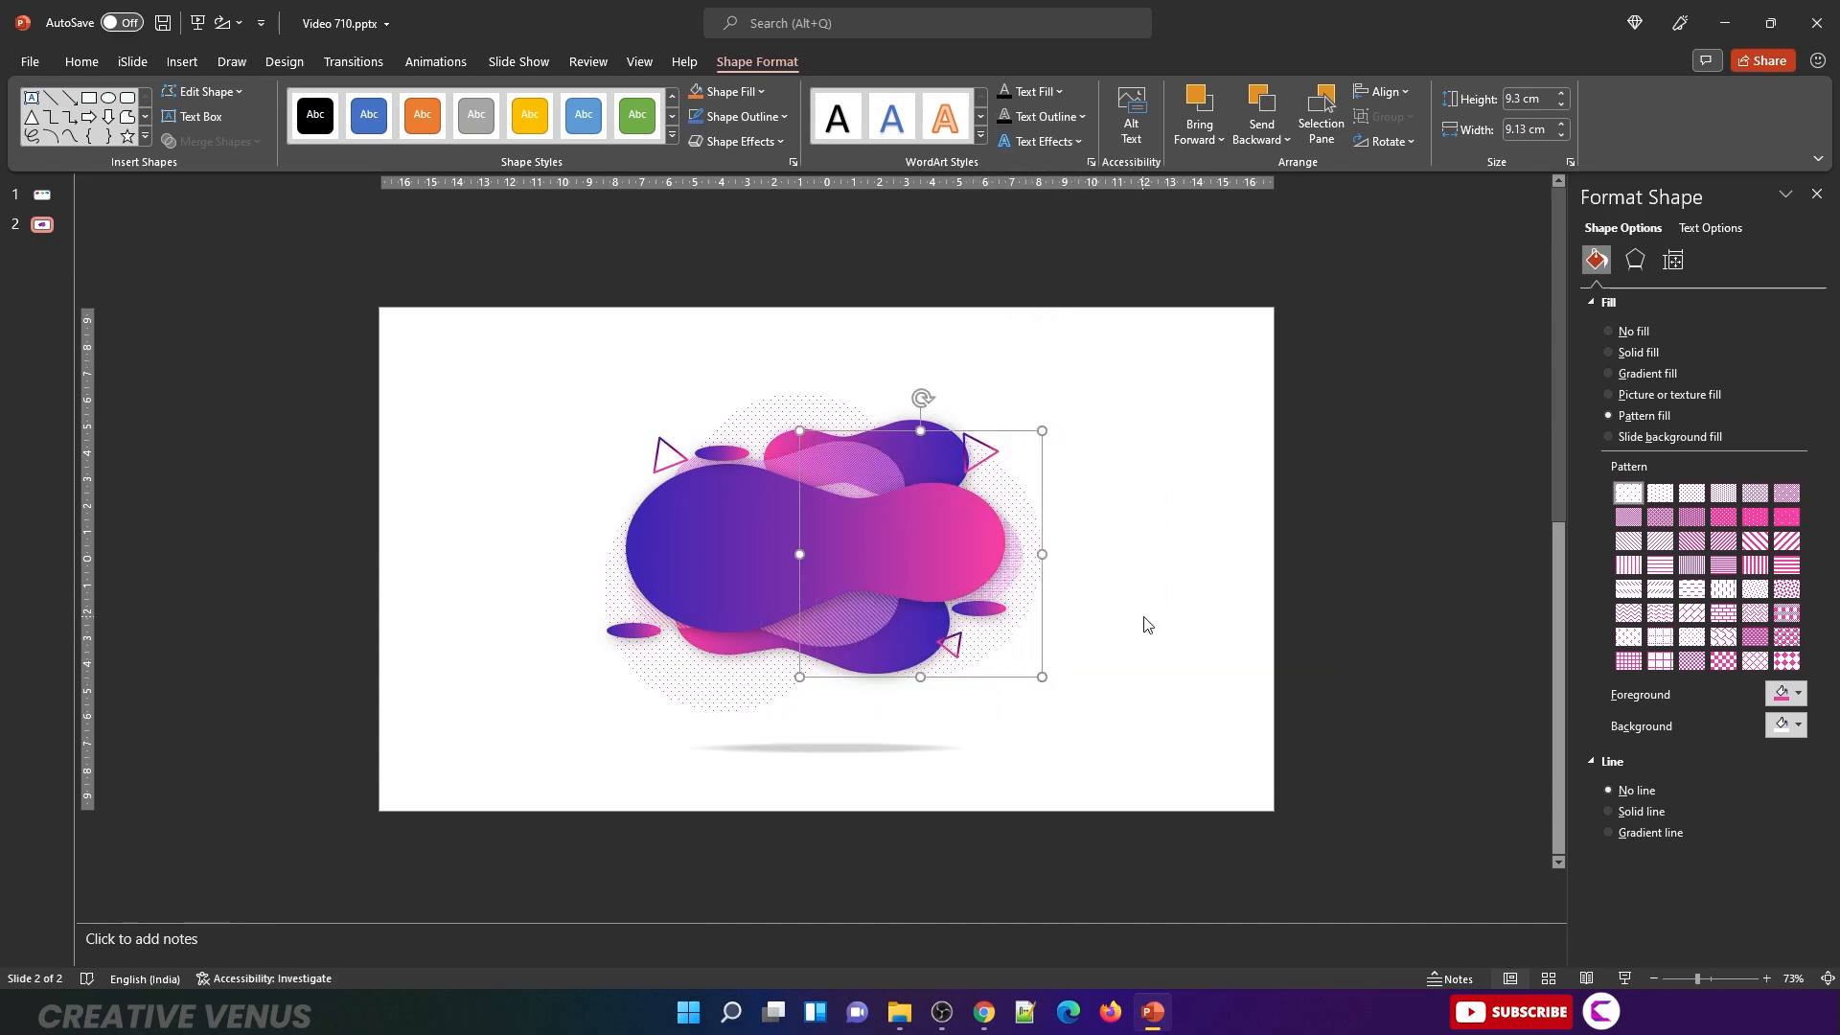
# Step: Apply a preset reflection with 50% transparency and 55% size to the lower rear blob
pyautogui.click(875, 671)
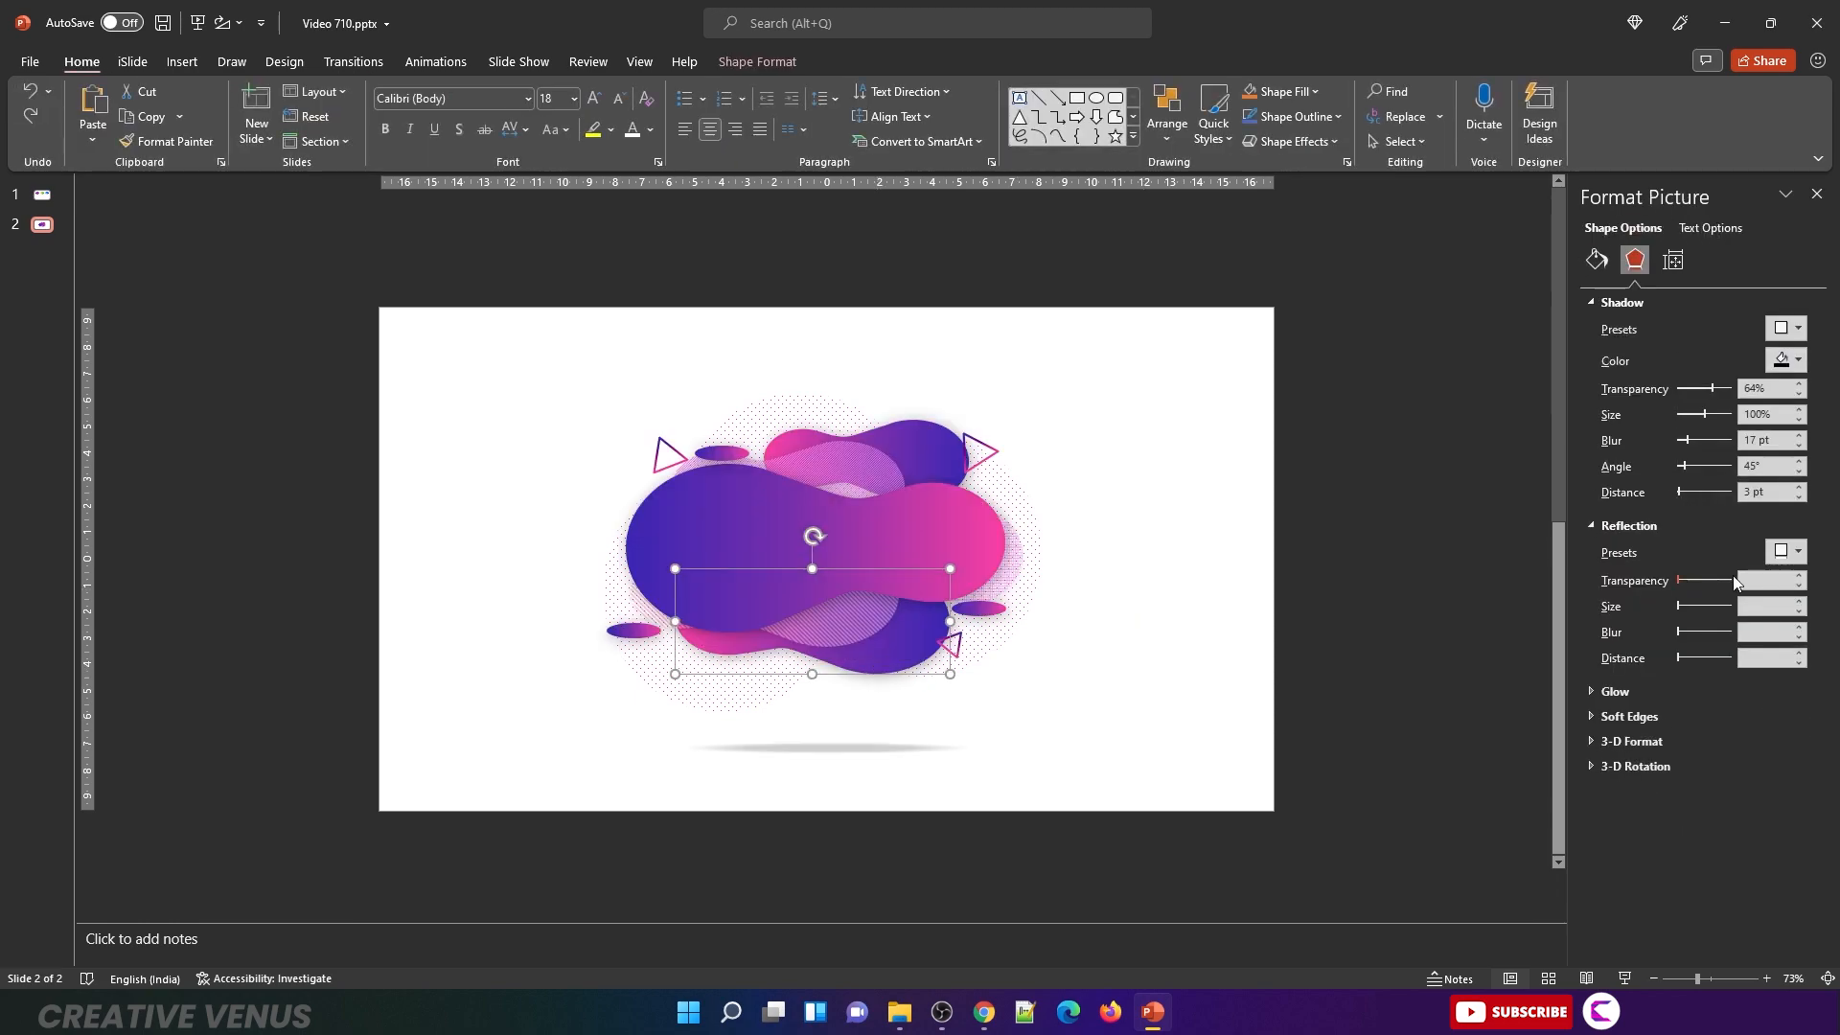
pyautogui.click(1786, 552)
pyautogui.click(1733, 719)
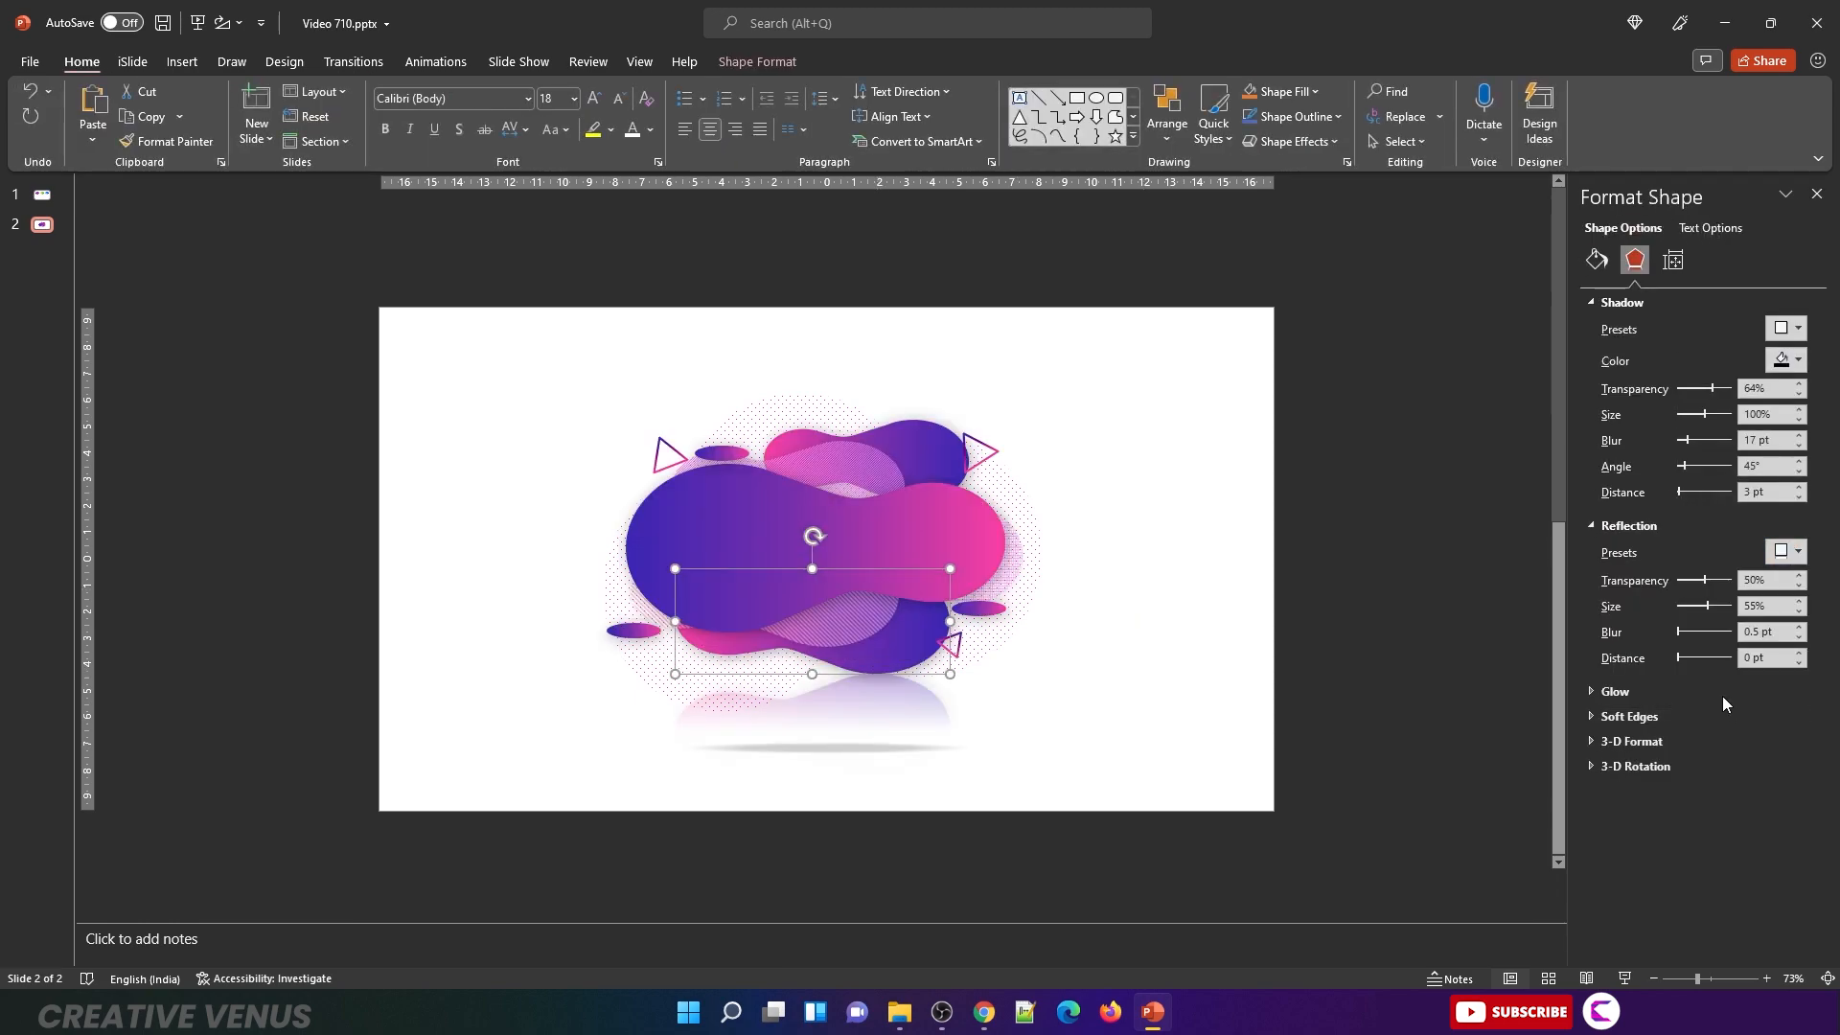
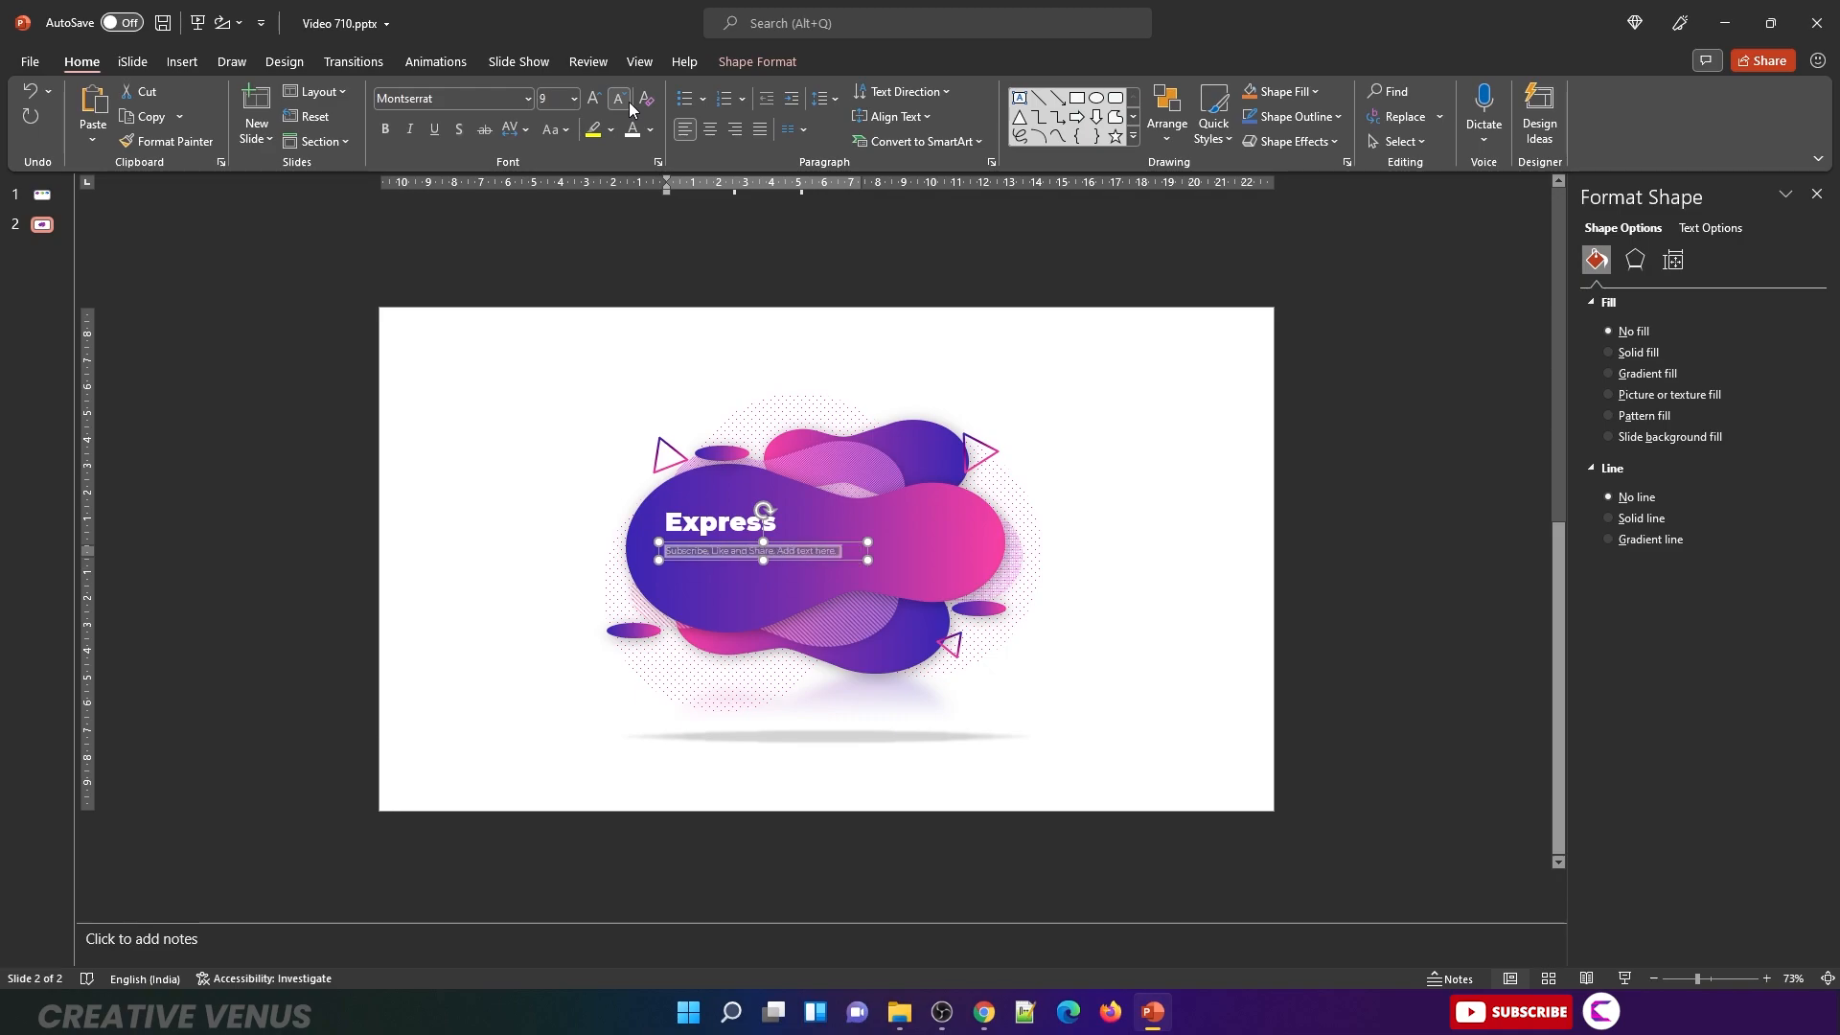
# Step: Narrow the subtitle text box to wrap onto two lines and draw a thin bar about 1.11 by 0.23 cm above the Express title
pyautogui.moveTo(869, 559); pyautogui.dragTo(815, 566)
pyautogui.click(182, 62)
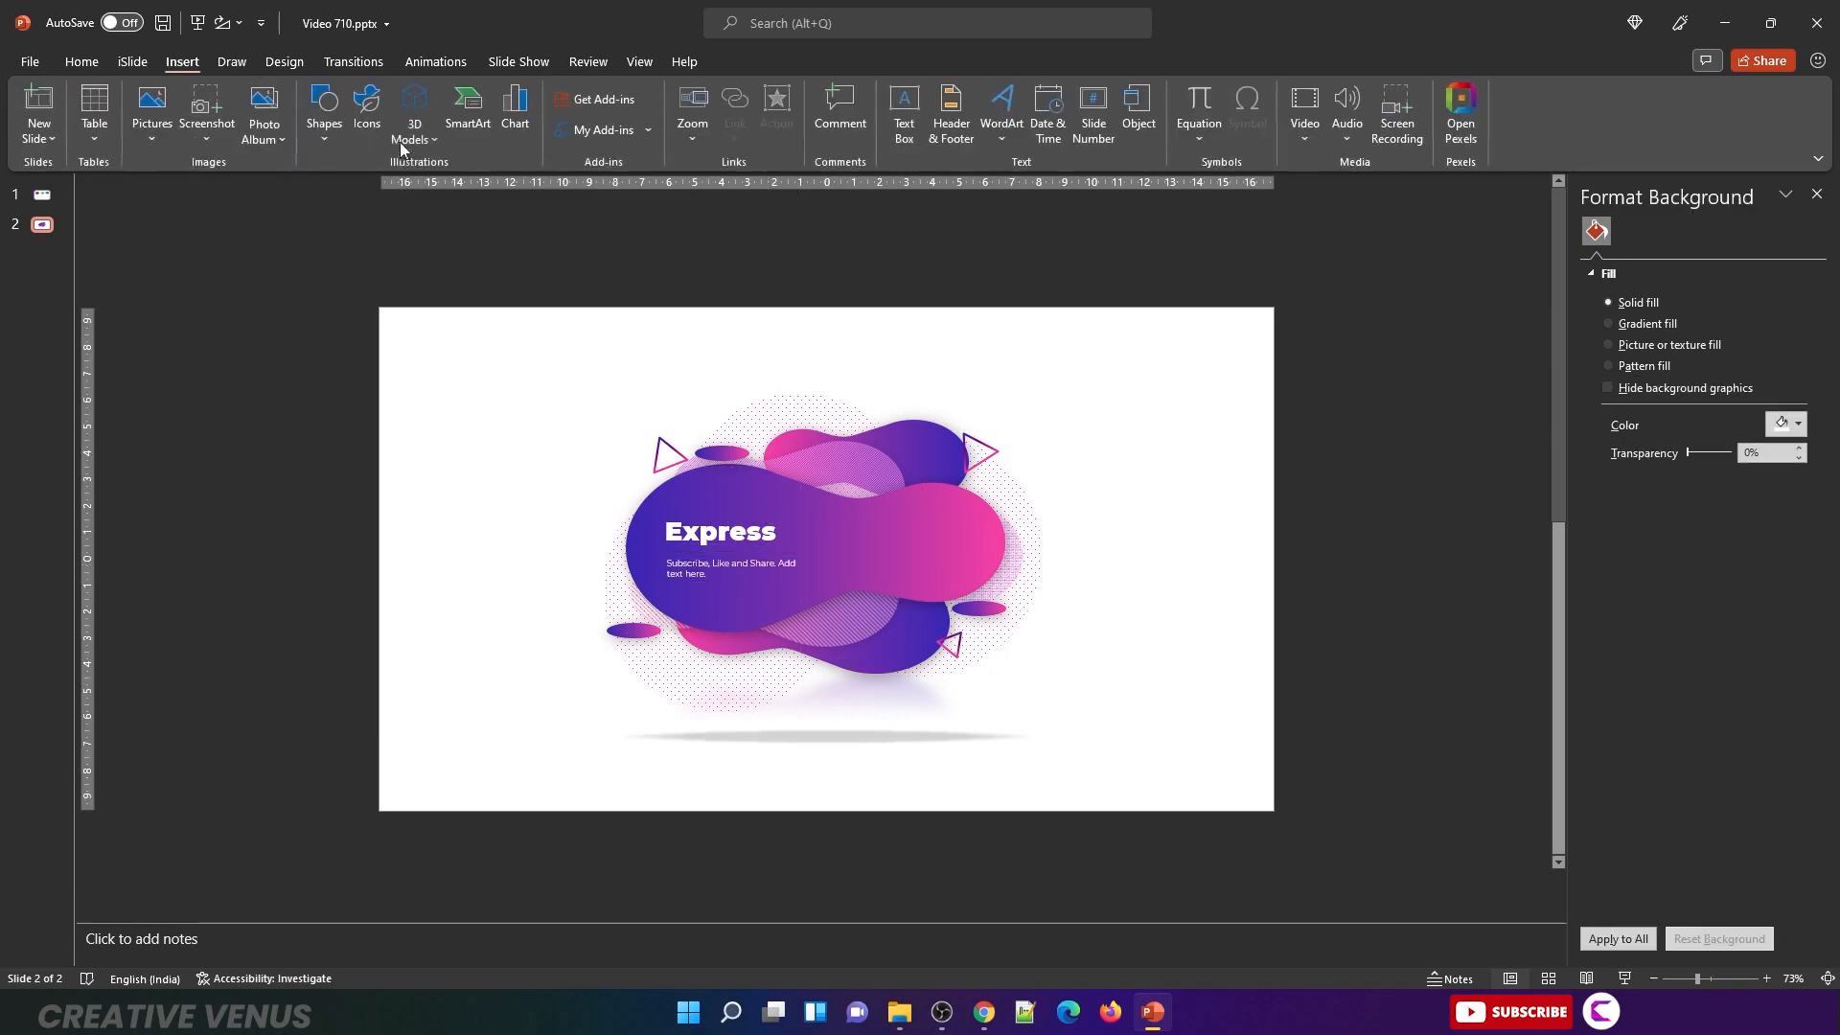
pyautogui.click(326, 135)
pyautogui.click(411, 193)
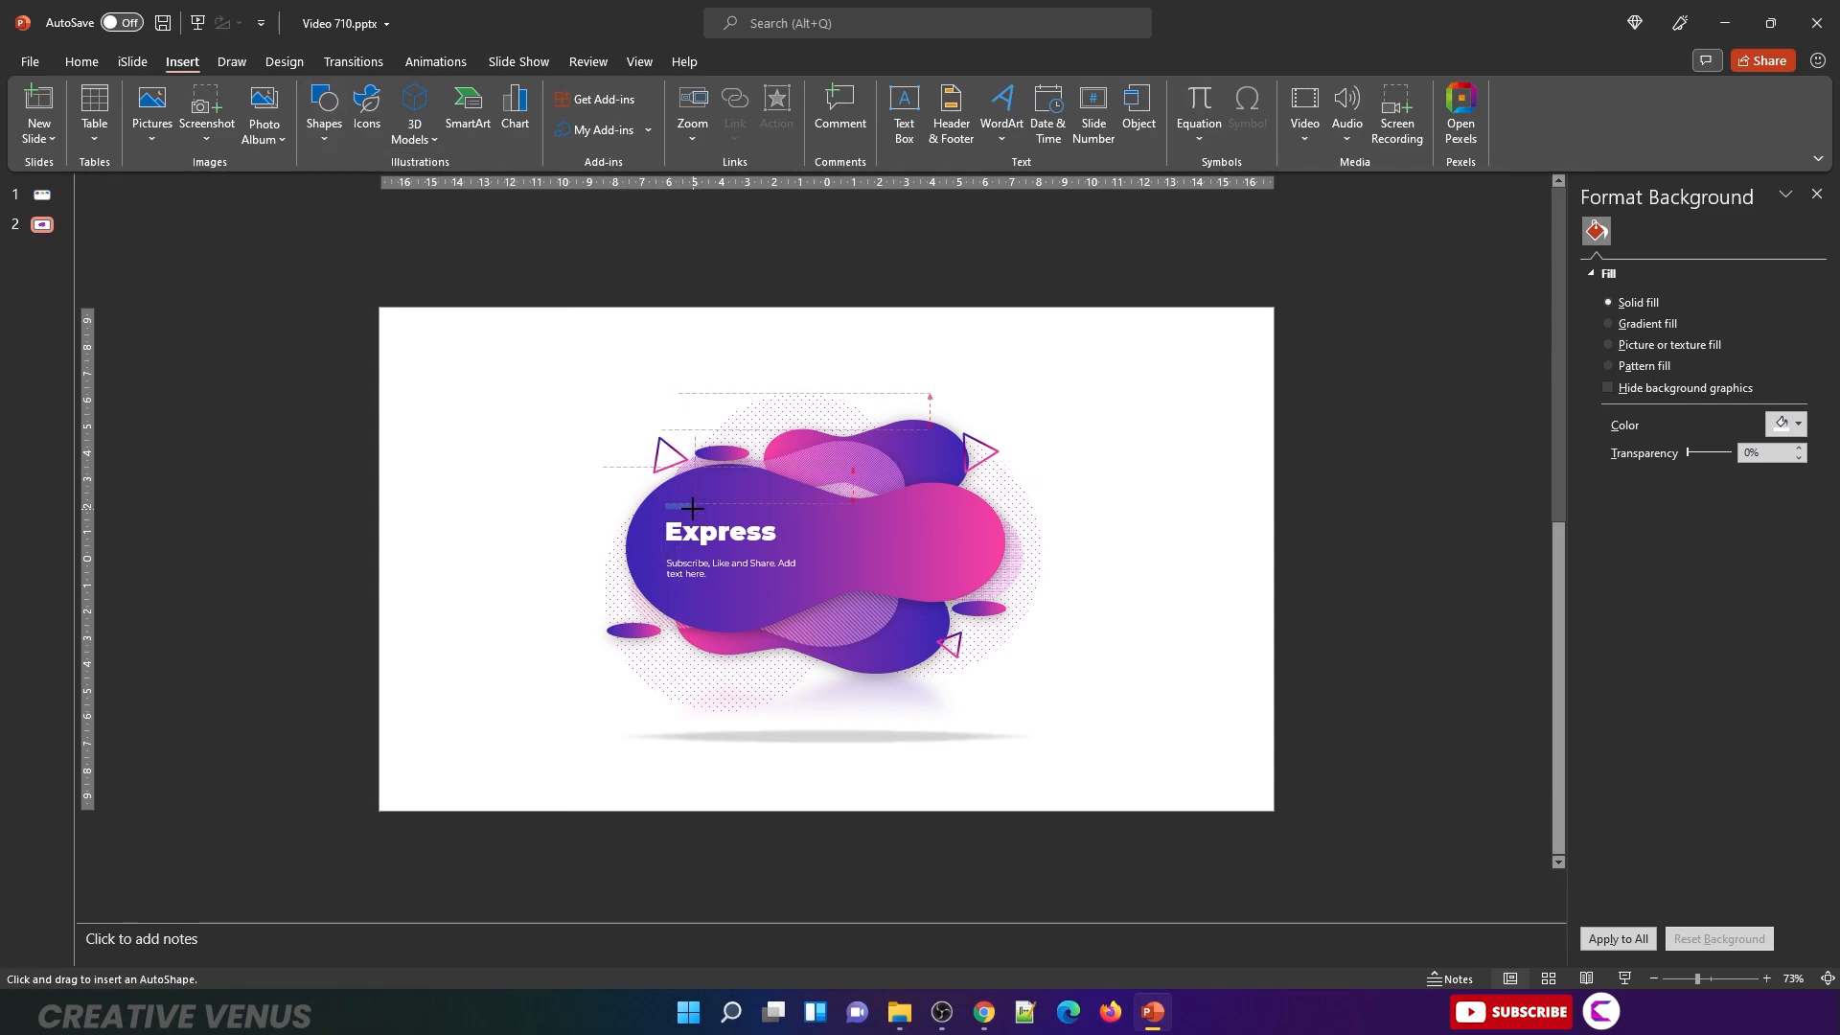
pyautogui.moveTo(692, 508); pyautogui.dragTo(696, 509)
# Step: Fill the small bar above the title with white and slightly reduce its height and width
pyautogui.click(1785, 470)
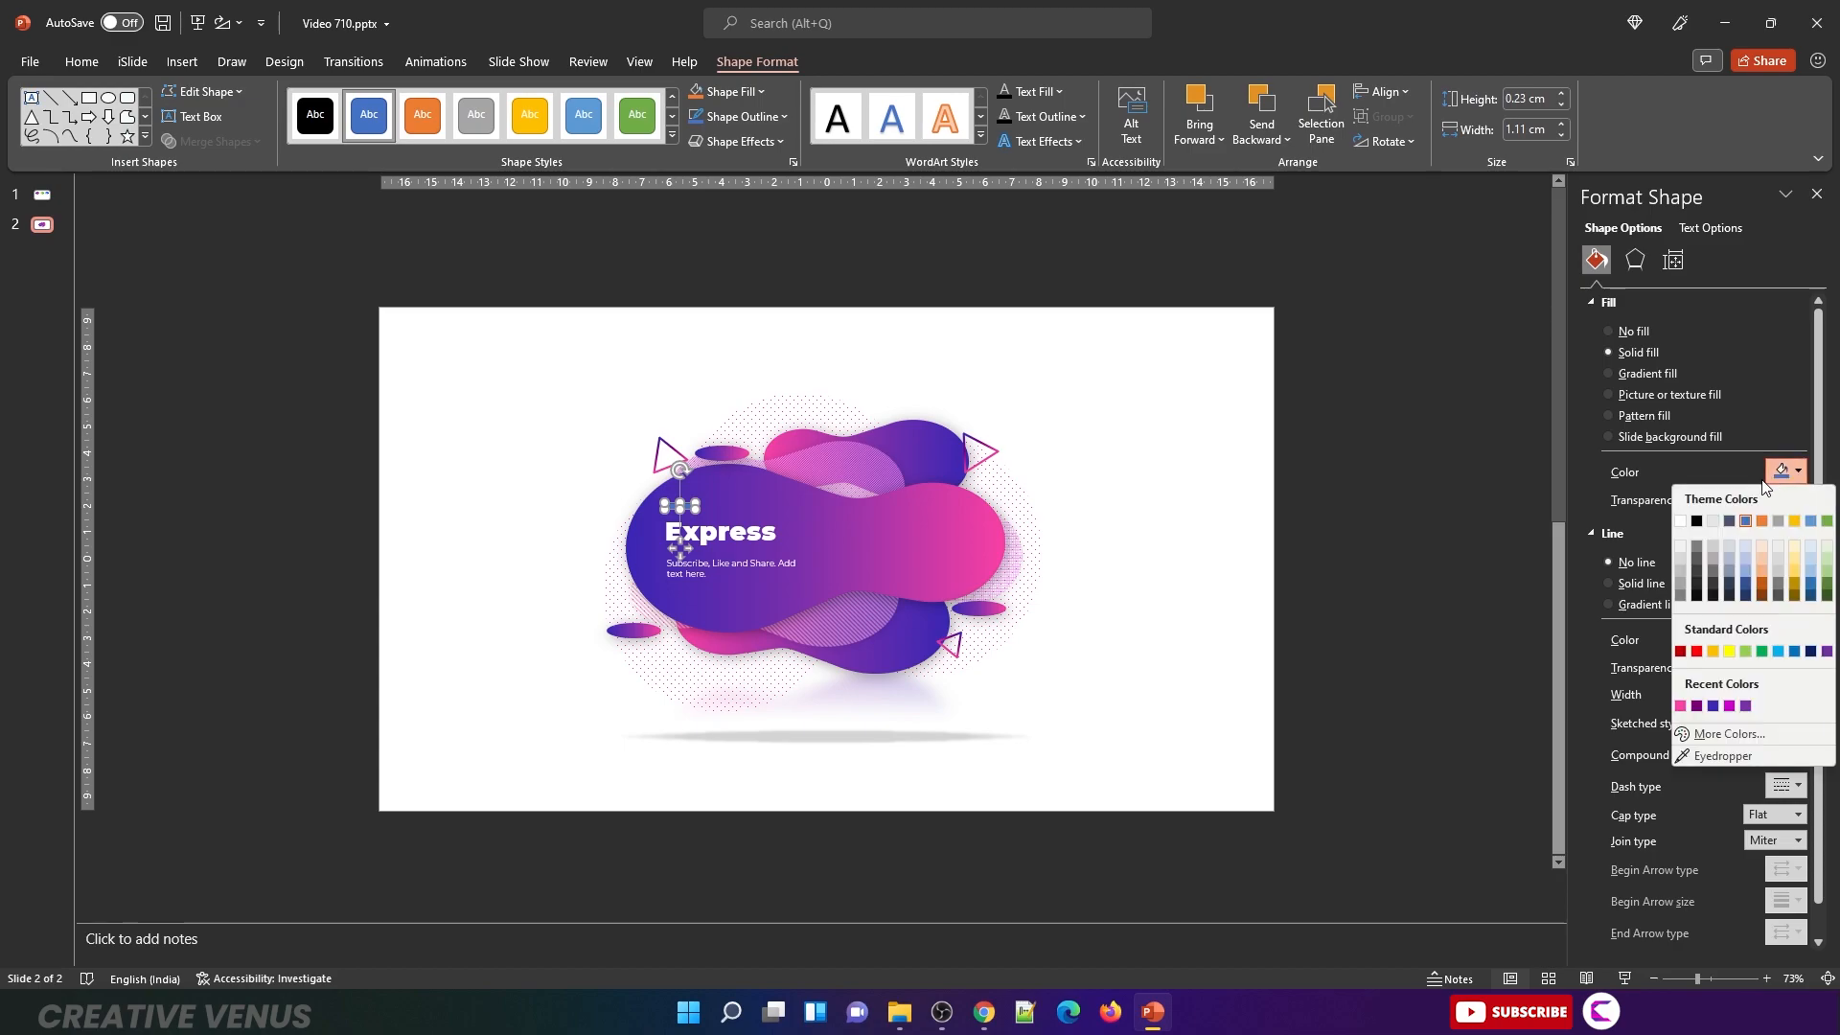
pyautogui.click(1679, 521)
pyautogui.click(1155, 533)
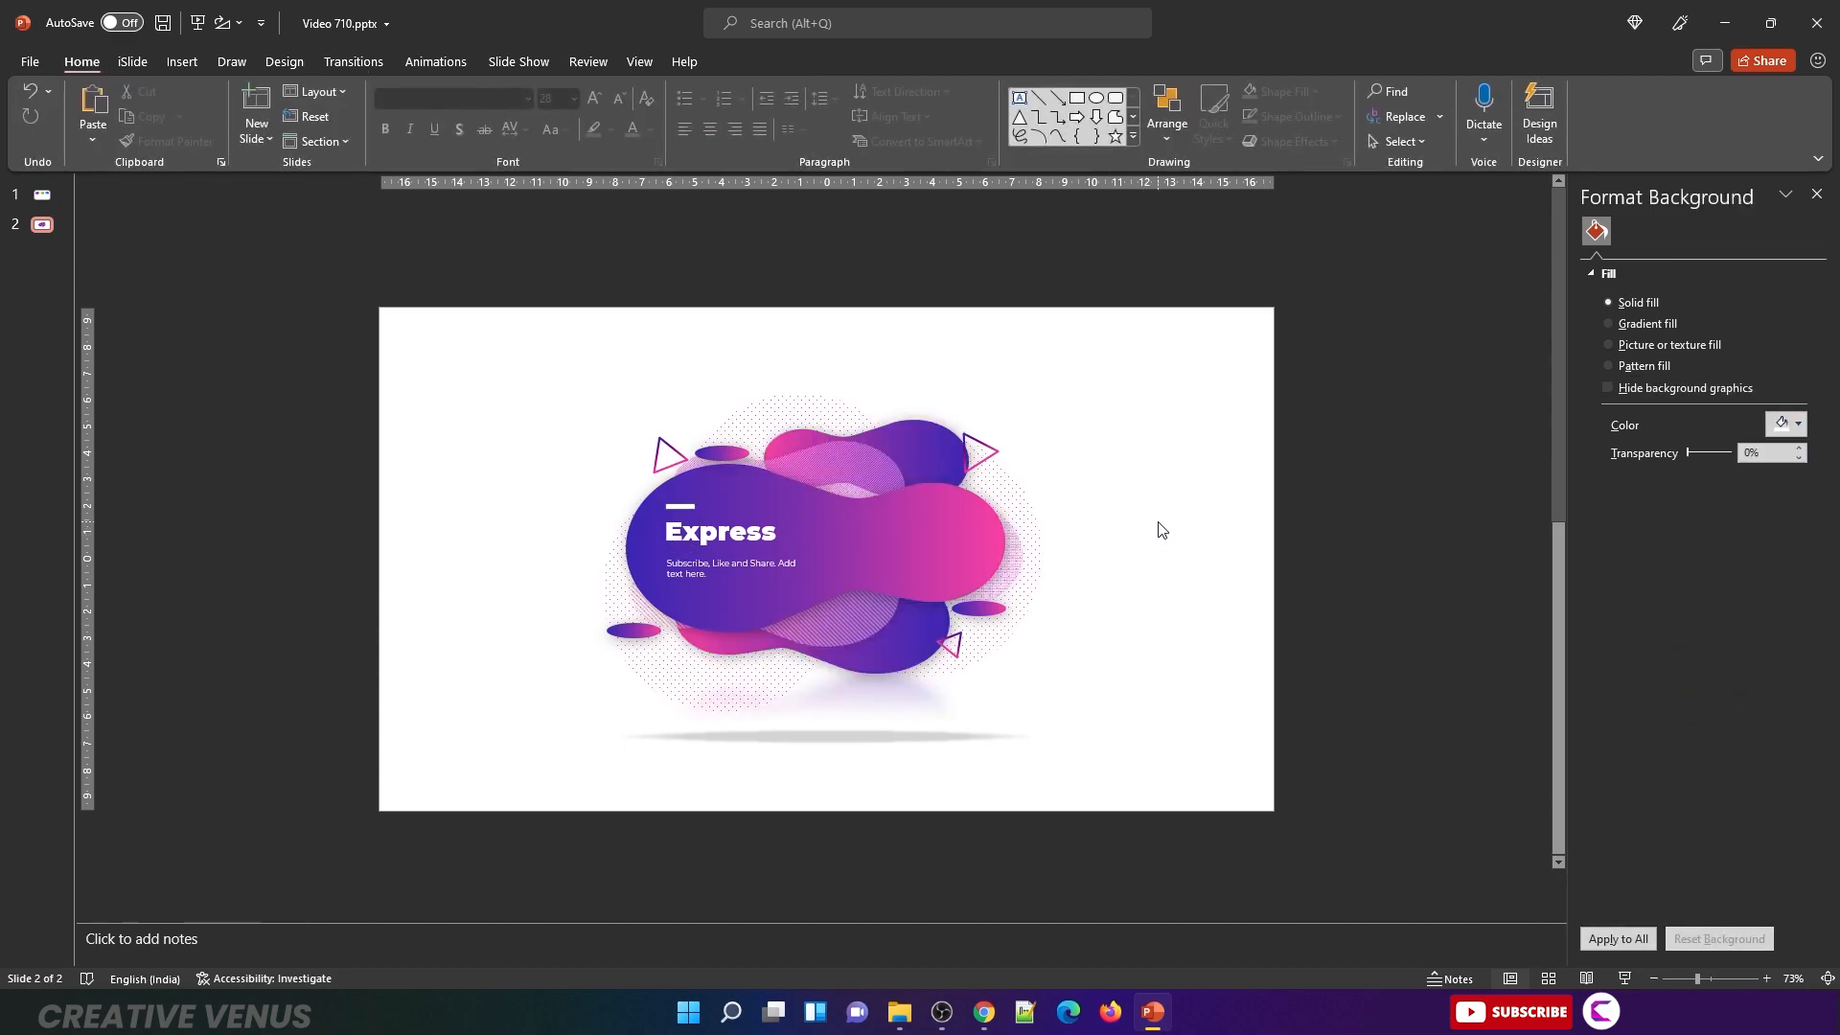
pyautogui.click(700, 508)
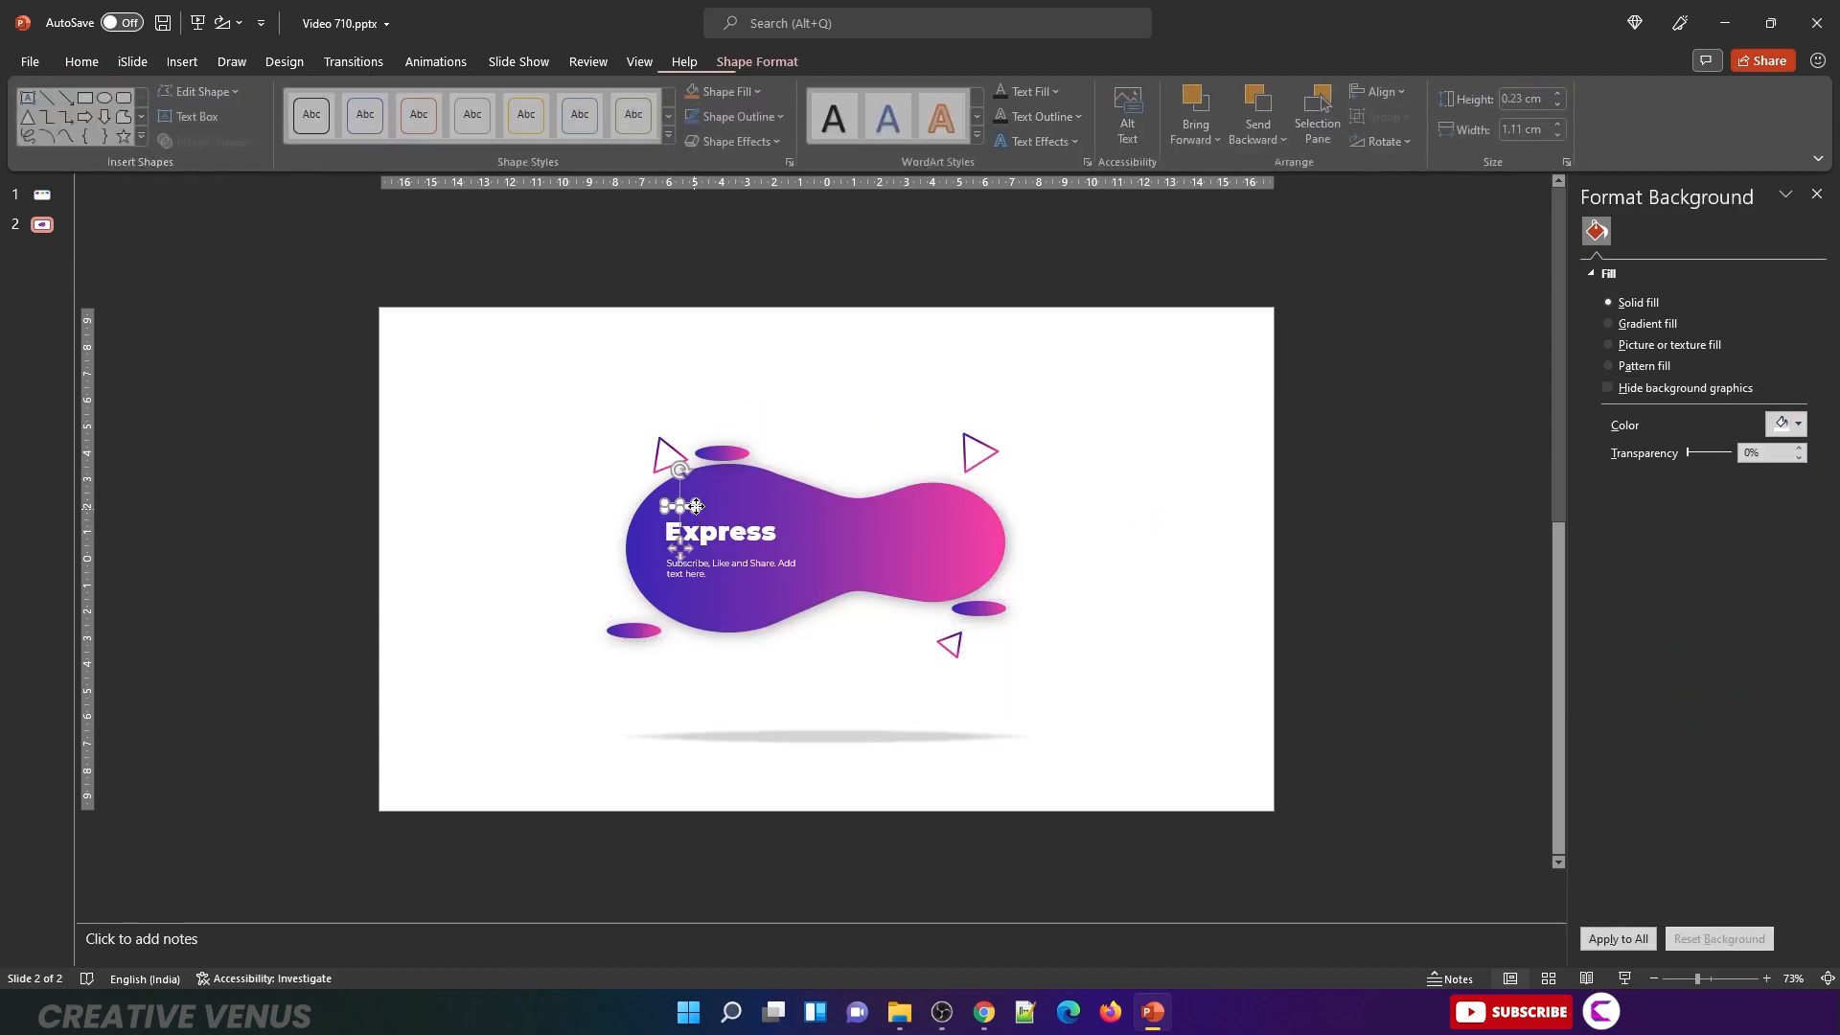
pyautogui.click(1560, 107)
pyautogui.click(1561, 134)
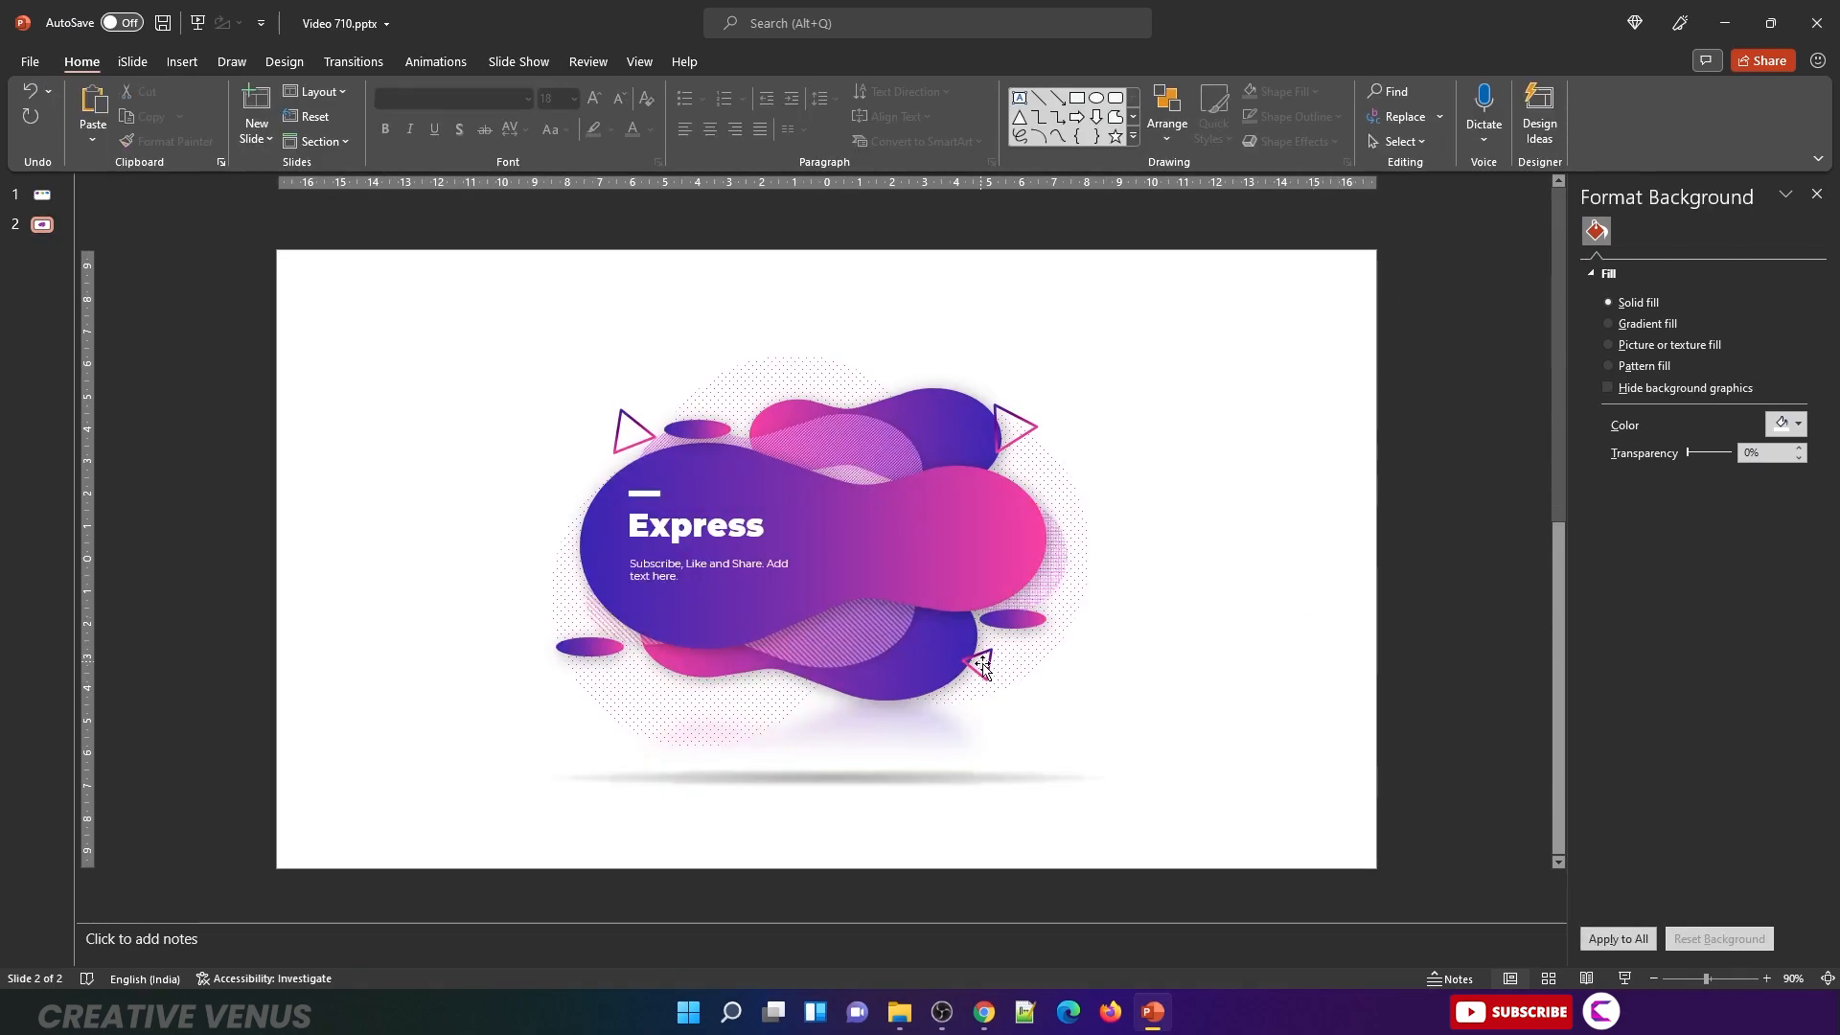
# Step: Select the three outlined triangles and add the Spin emphasis animation to them
pyautogui.click(983, 665)
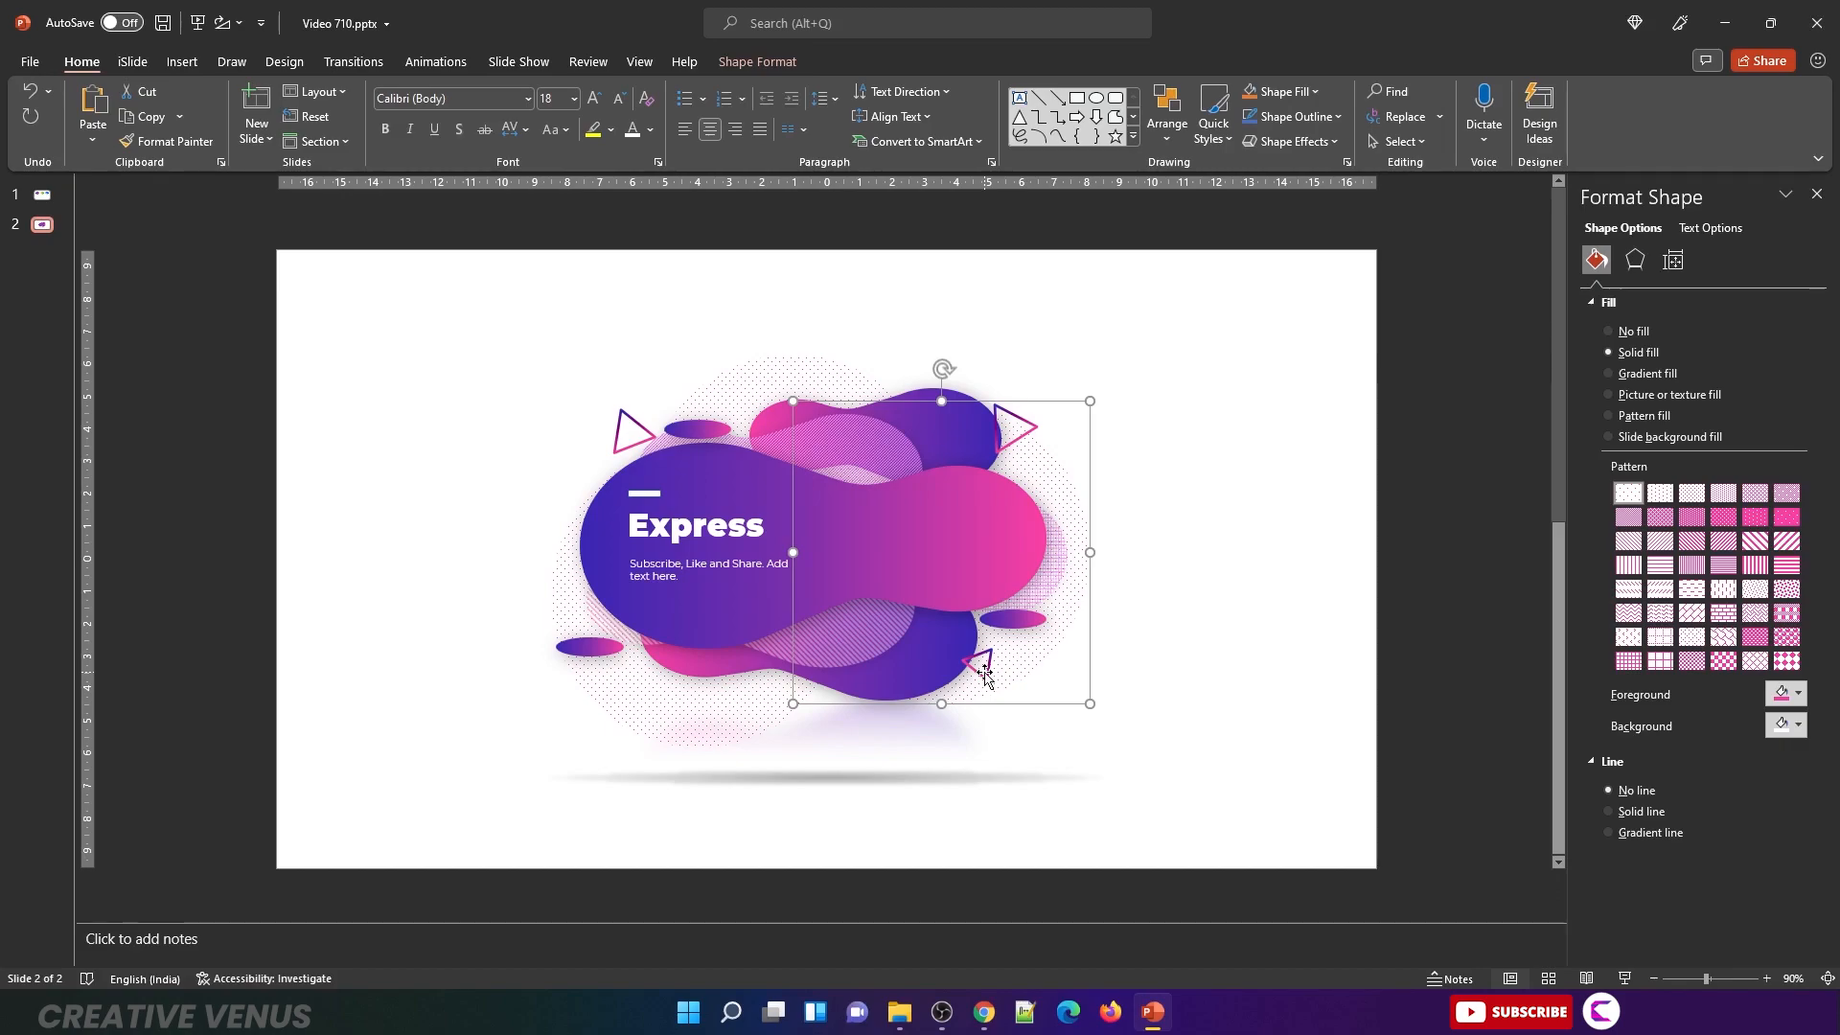
pyautogui.click(983, 675)
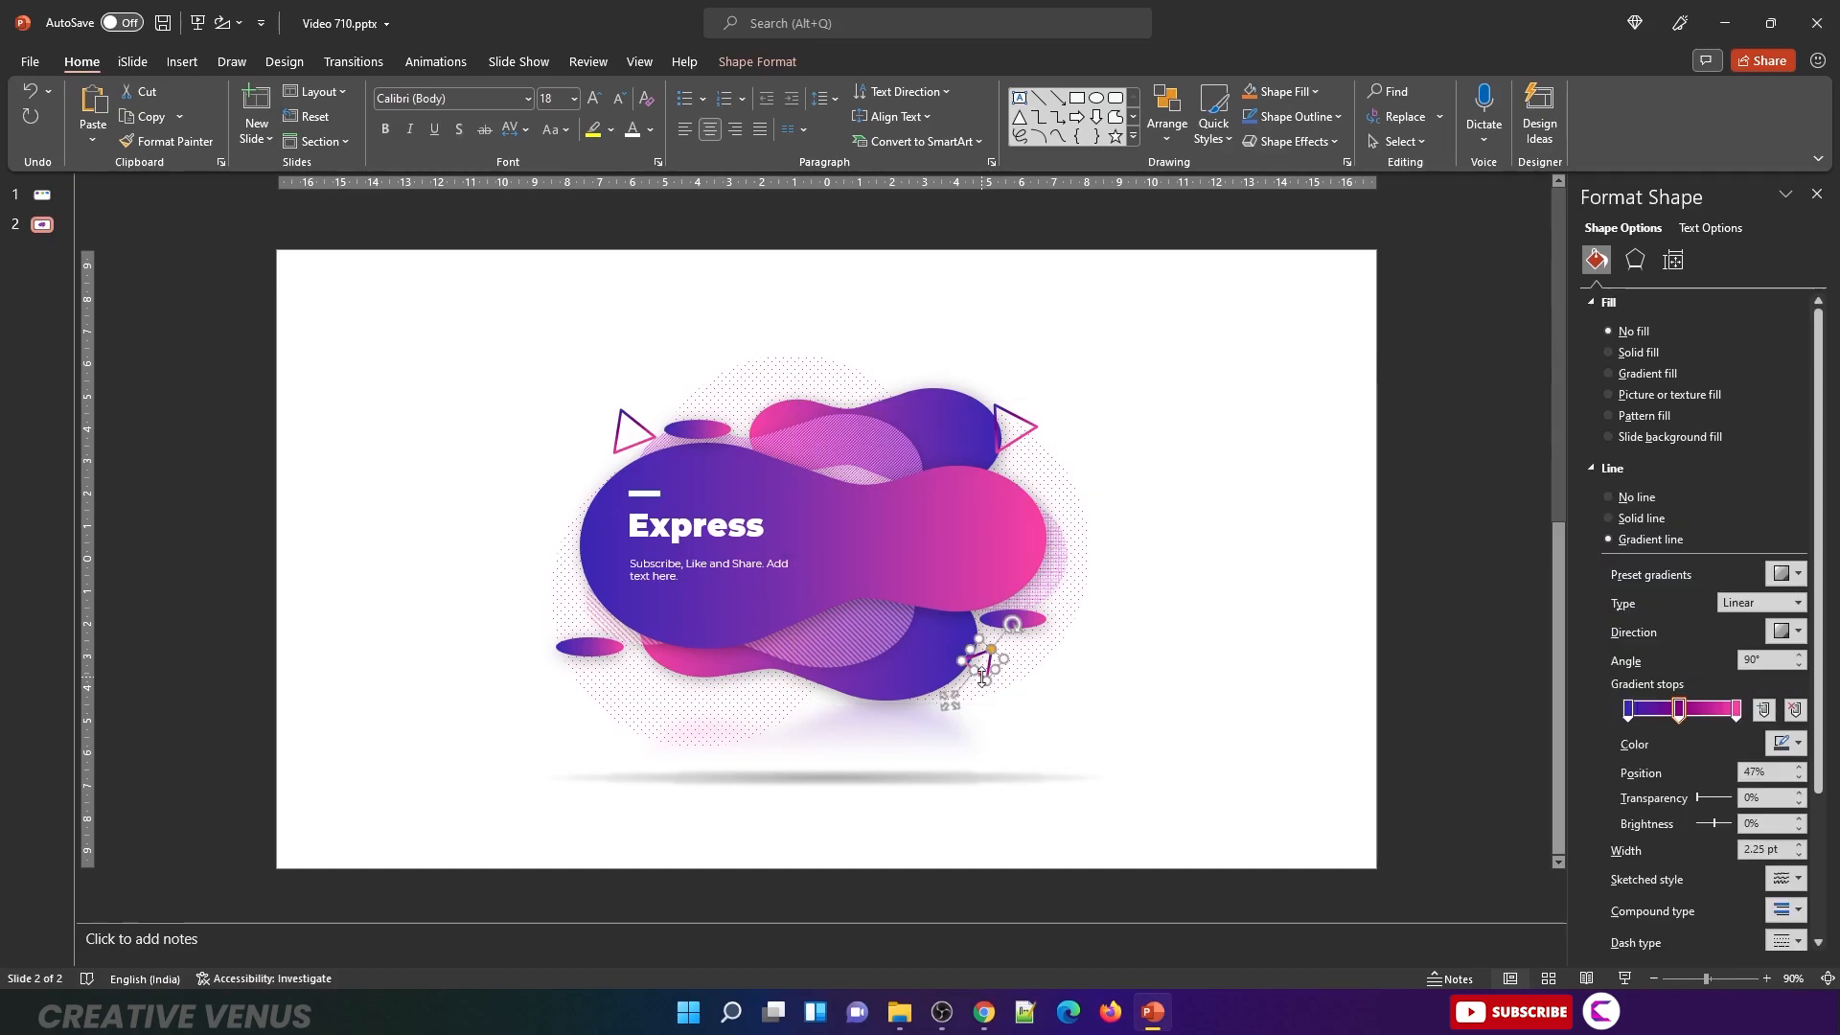
pyautogui.keyDown('shift'); pyautogui.click(1034, 431); pyautogui.keyUp('shift')
pyautogui.keyDown('shift'); pyautogui.click(623, 416); pyautogui.keyUp('shift')
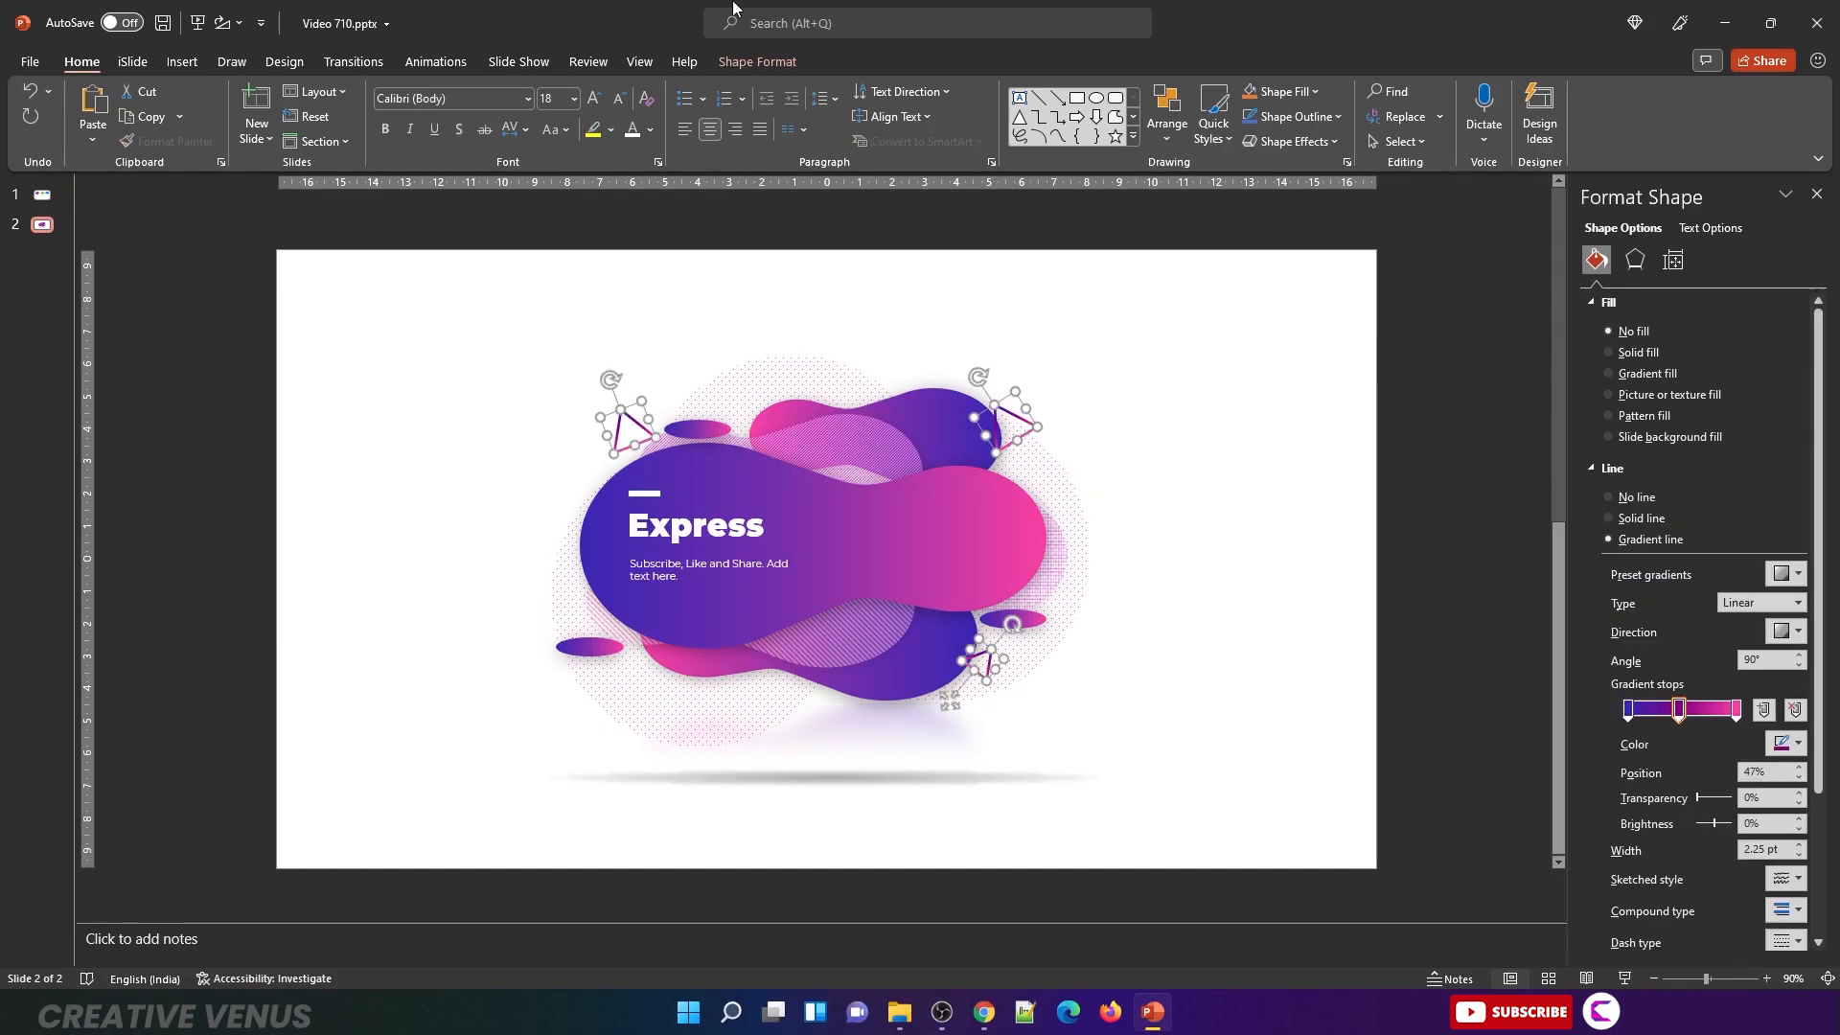
pyautogui.click(433, 61)
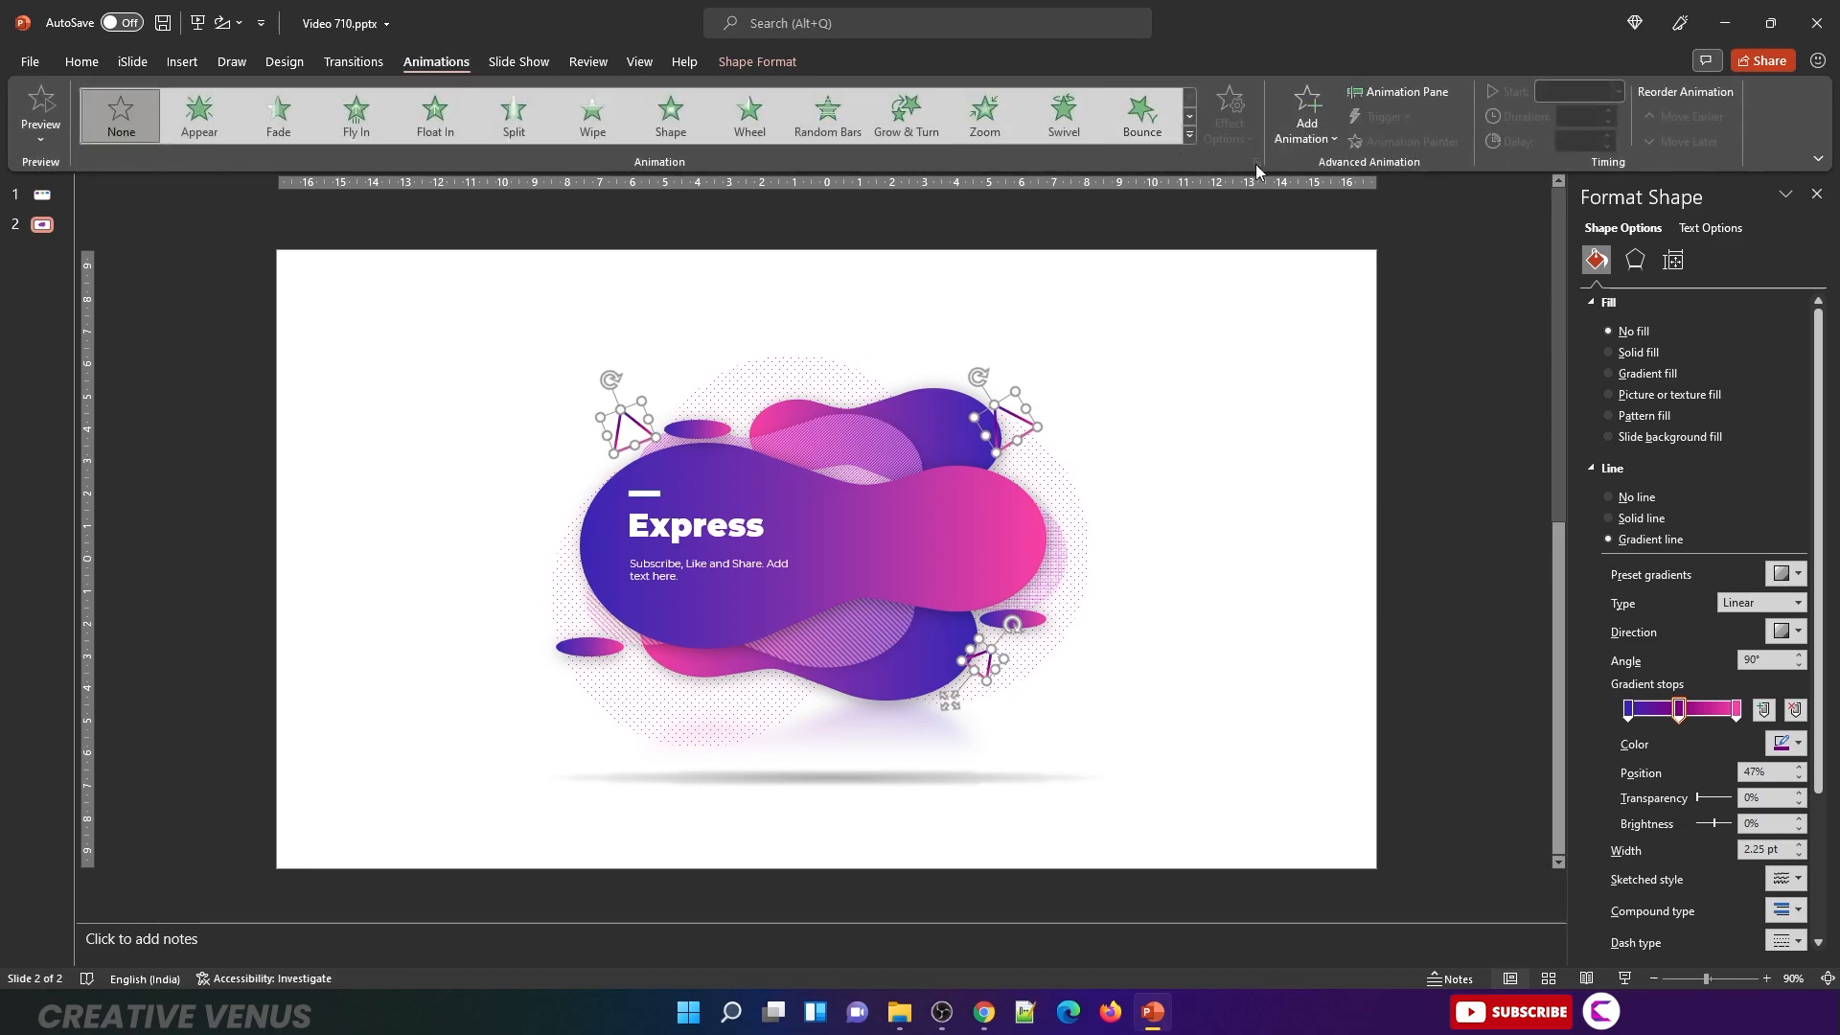
pyautogui.click(1300, 141)
pyautogui.click(1568, 408)
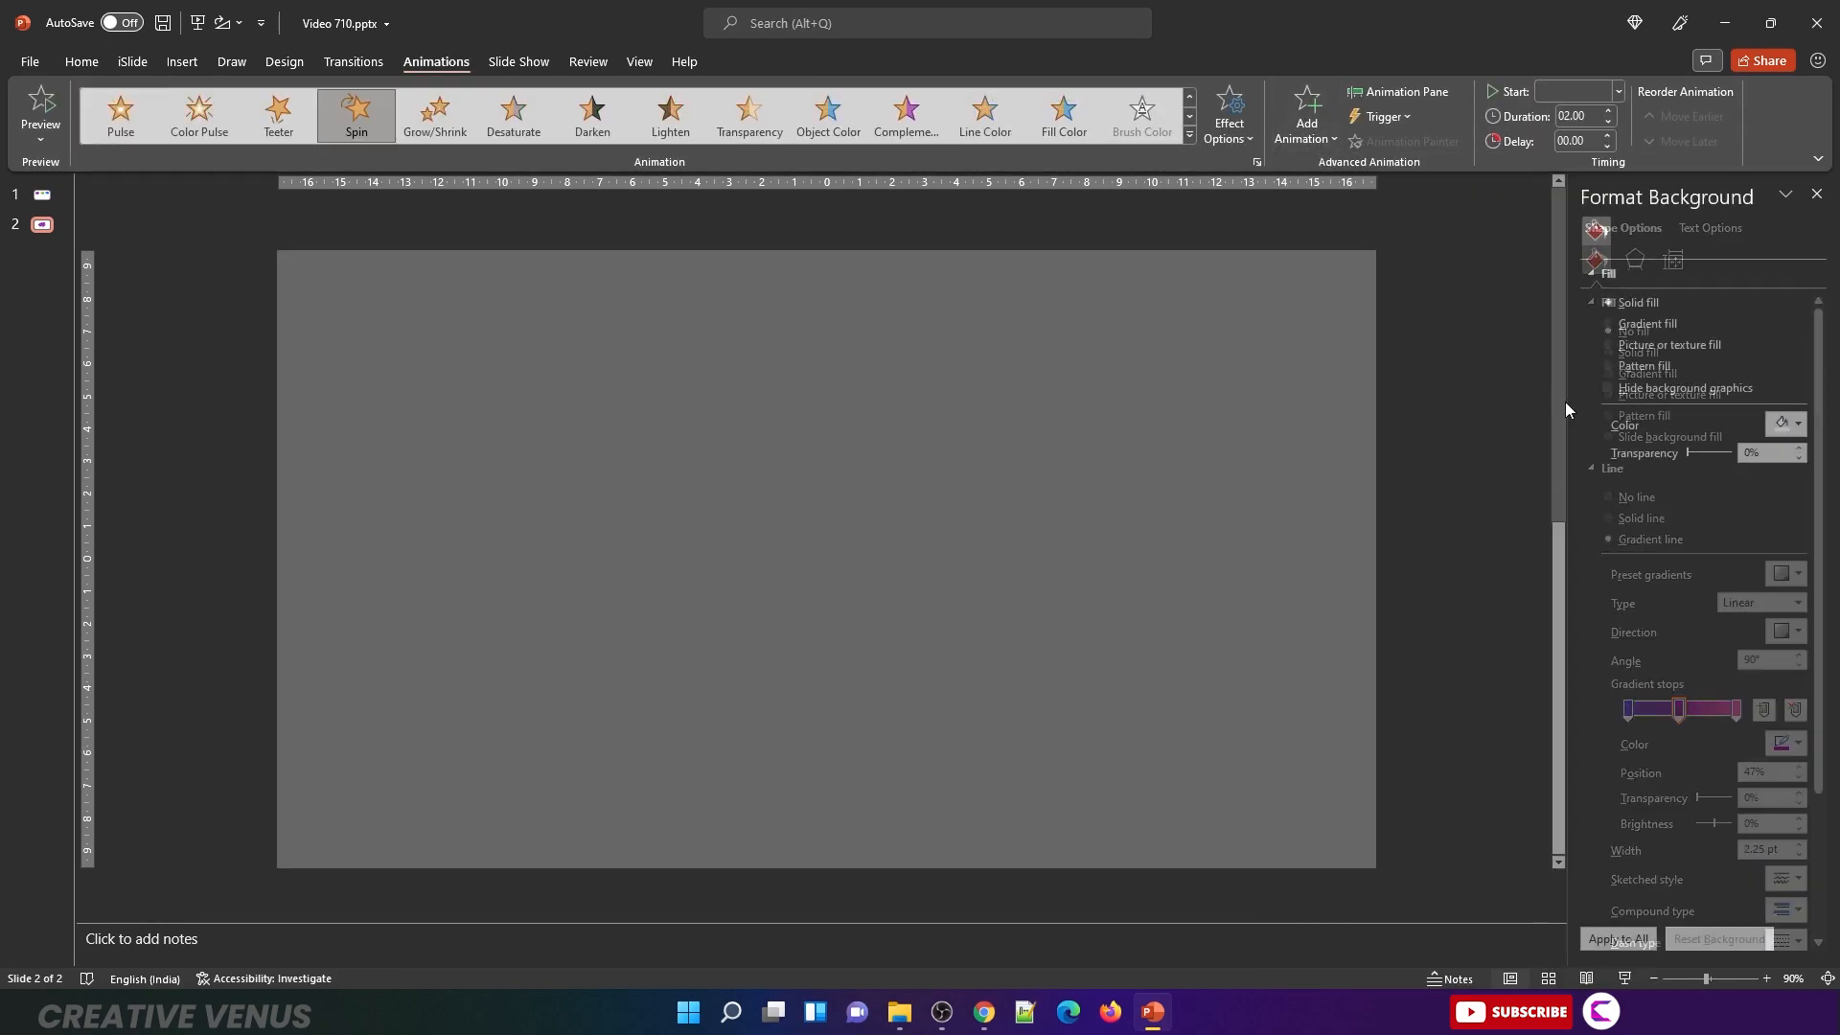
# Step: Show the animation list and set the triangles' Spin animations to start With Previous with a duration of 3.50 seconds
pyautogui.click(1406, 93)
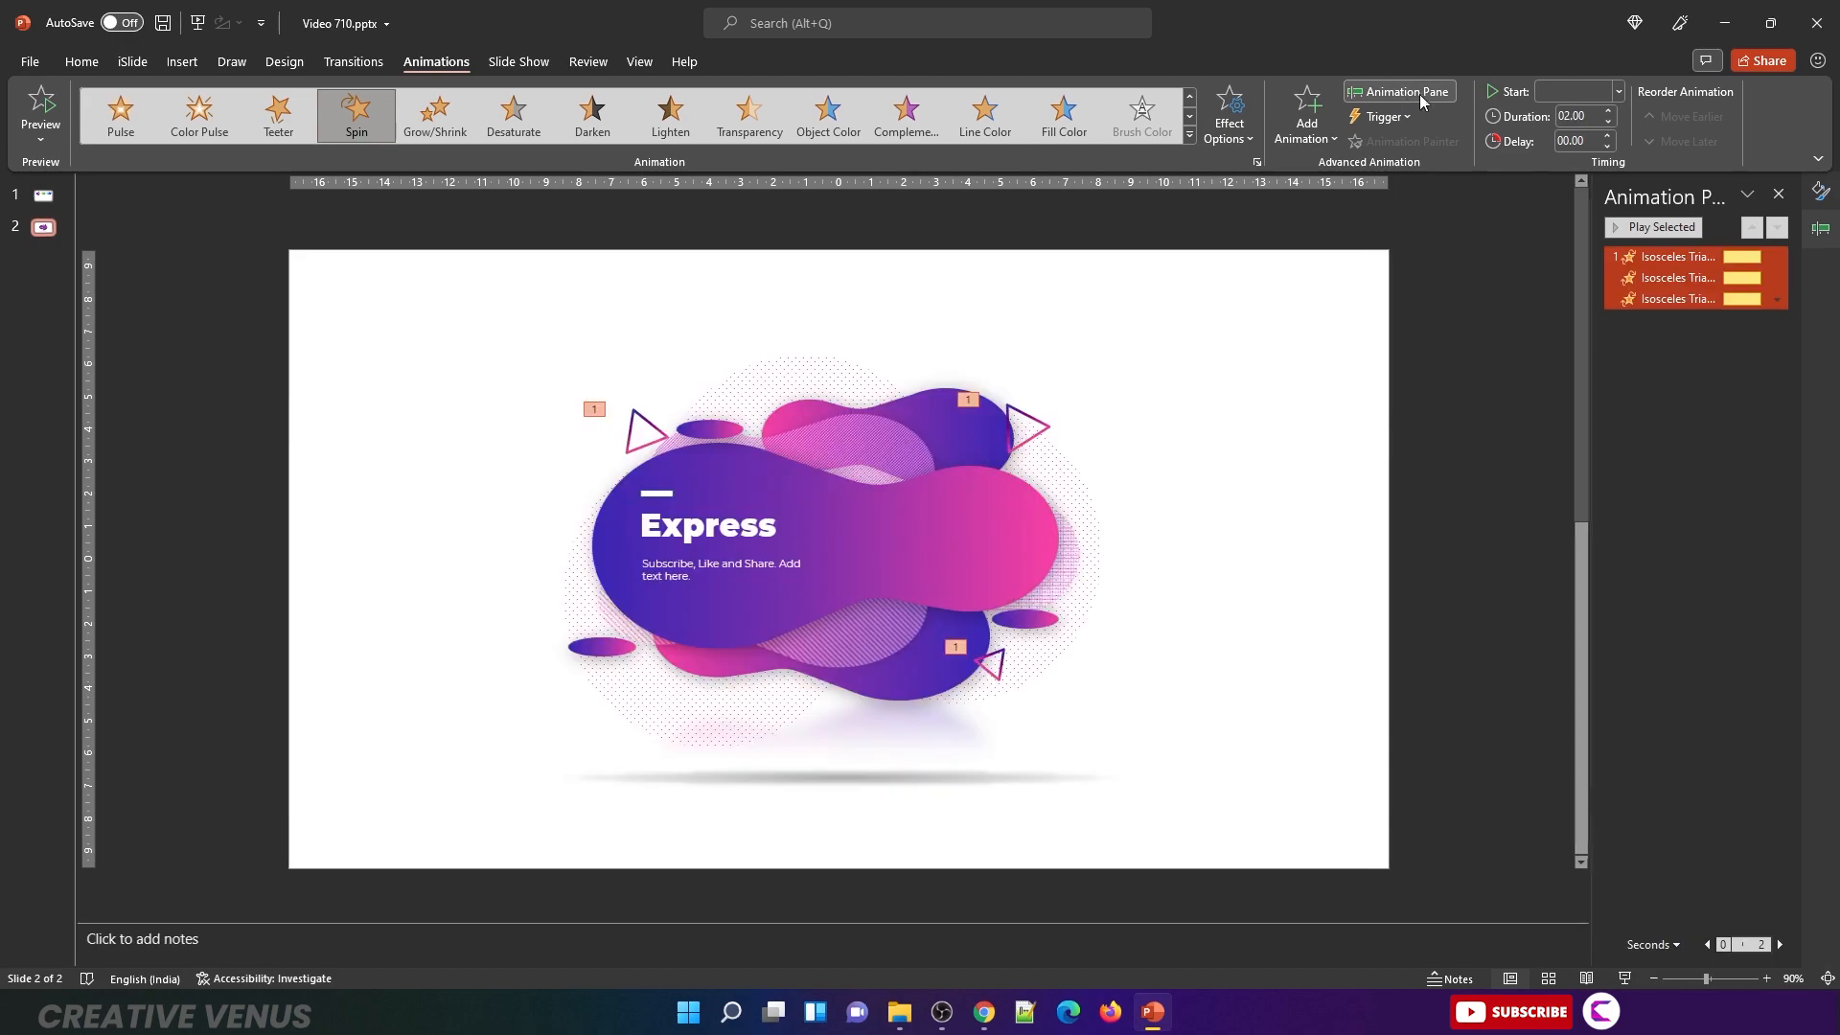
pyautogui.click(1610, 93)
pyautogui.click(1583, 138)
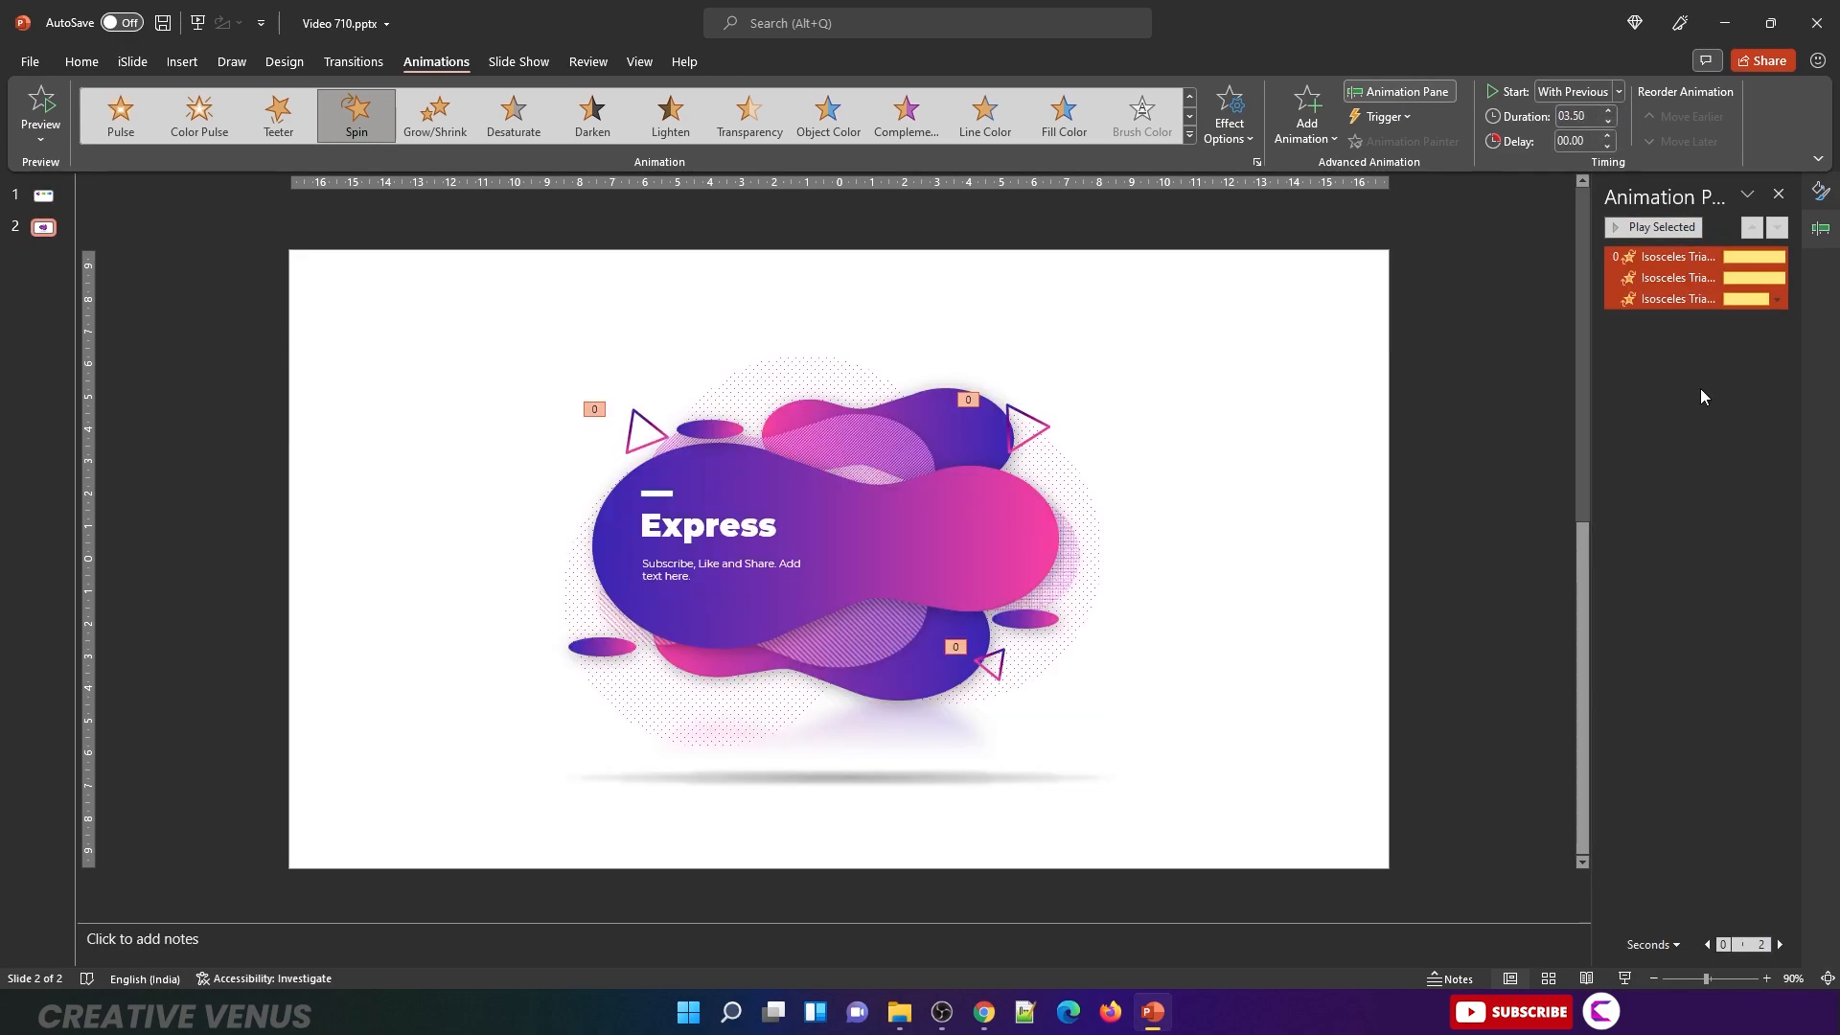
# Step: Set the Spin duration to 6.25 seconds for the upper-right triangle and 7.25 seconds for the upper-left triangle
pyautogui.click(1678, 278)
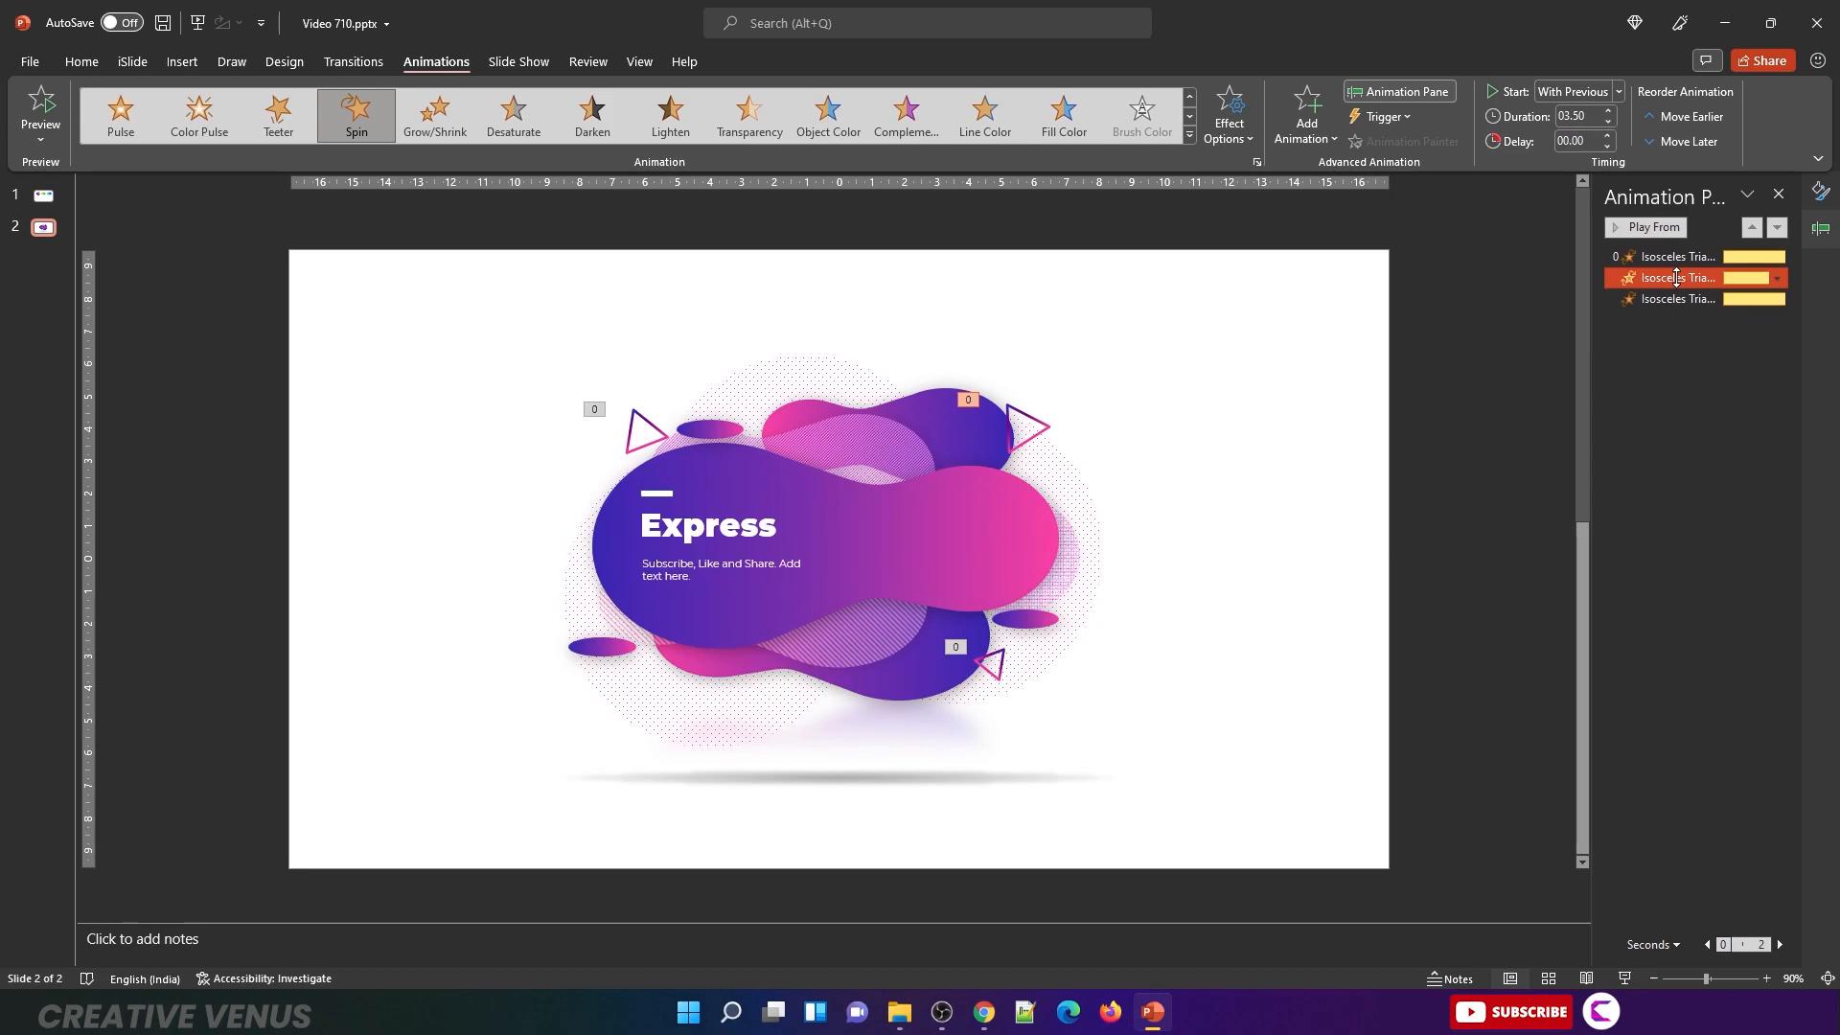
pyautogui.click(1609, 111)
pyautogui.click(1668, 298)
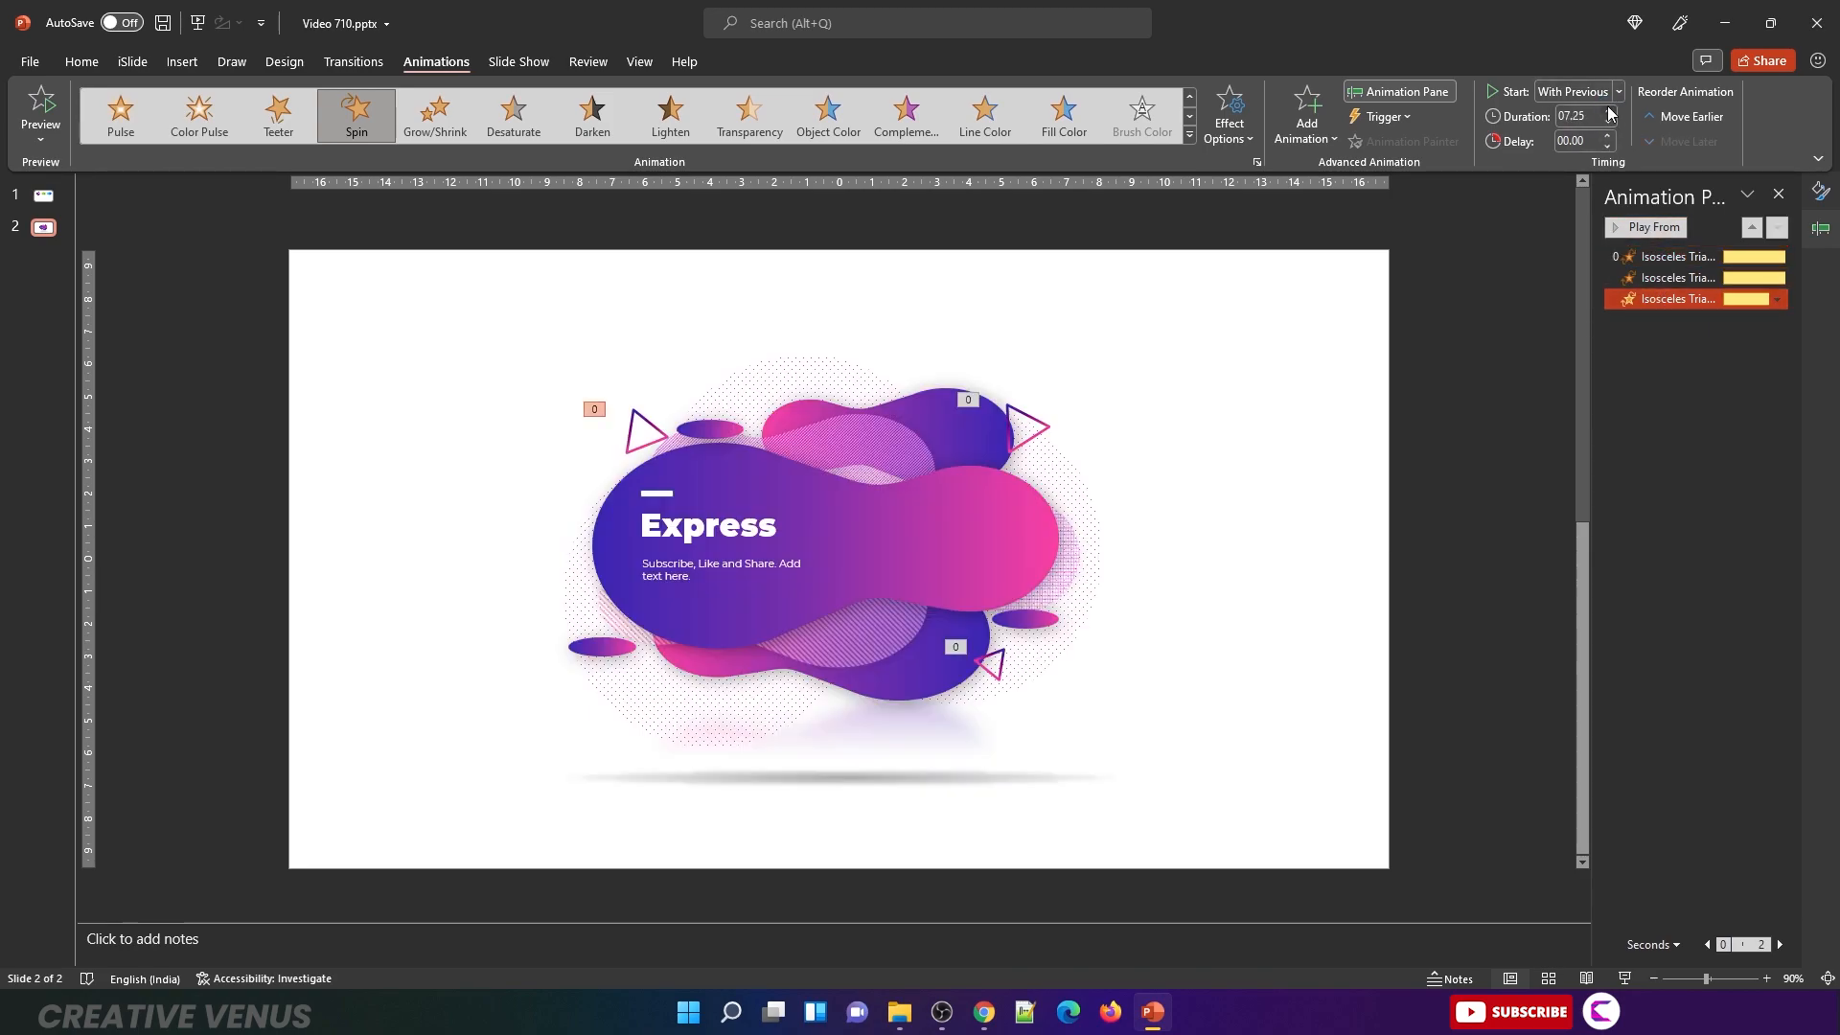
# Step: Set the Spin animations of all three triangles to repeat Until End of Slide
pyautogui.keyDown('shift'); pyautogui.click(1678, 257); pyautogui.keyUp('shift')
pyautogui.click(1777, 257)
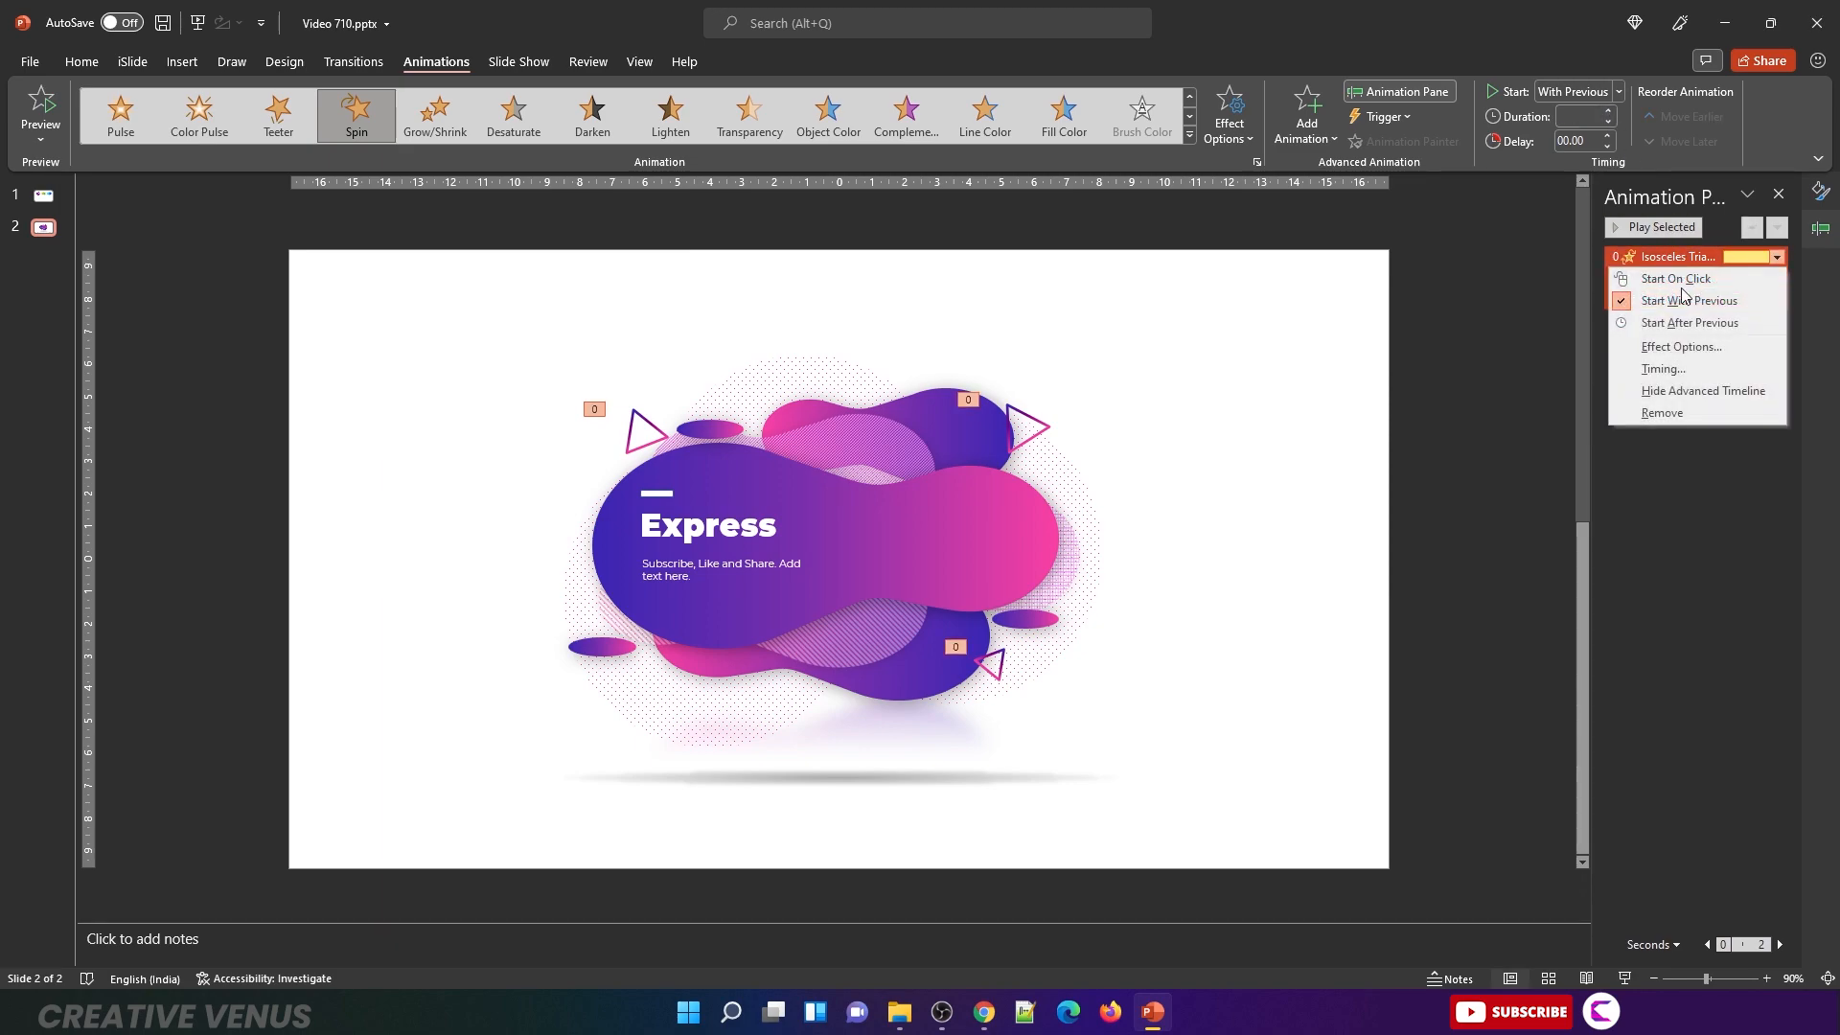
pyautogui.click(1692, 349)
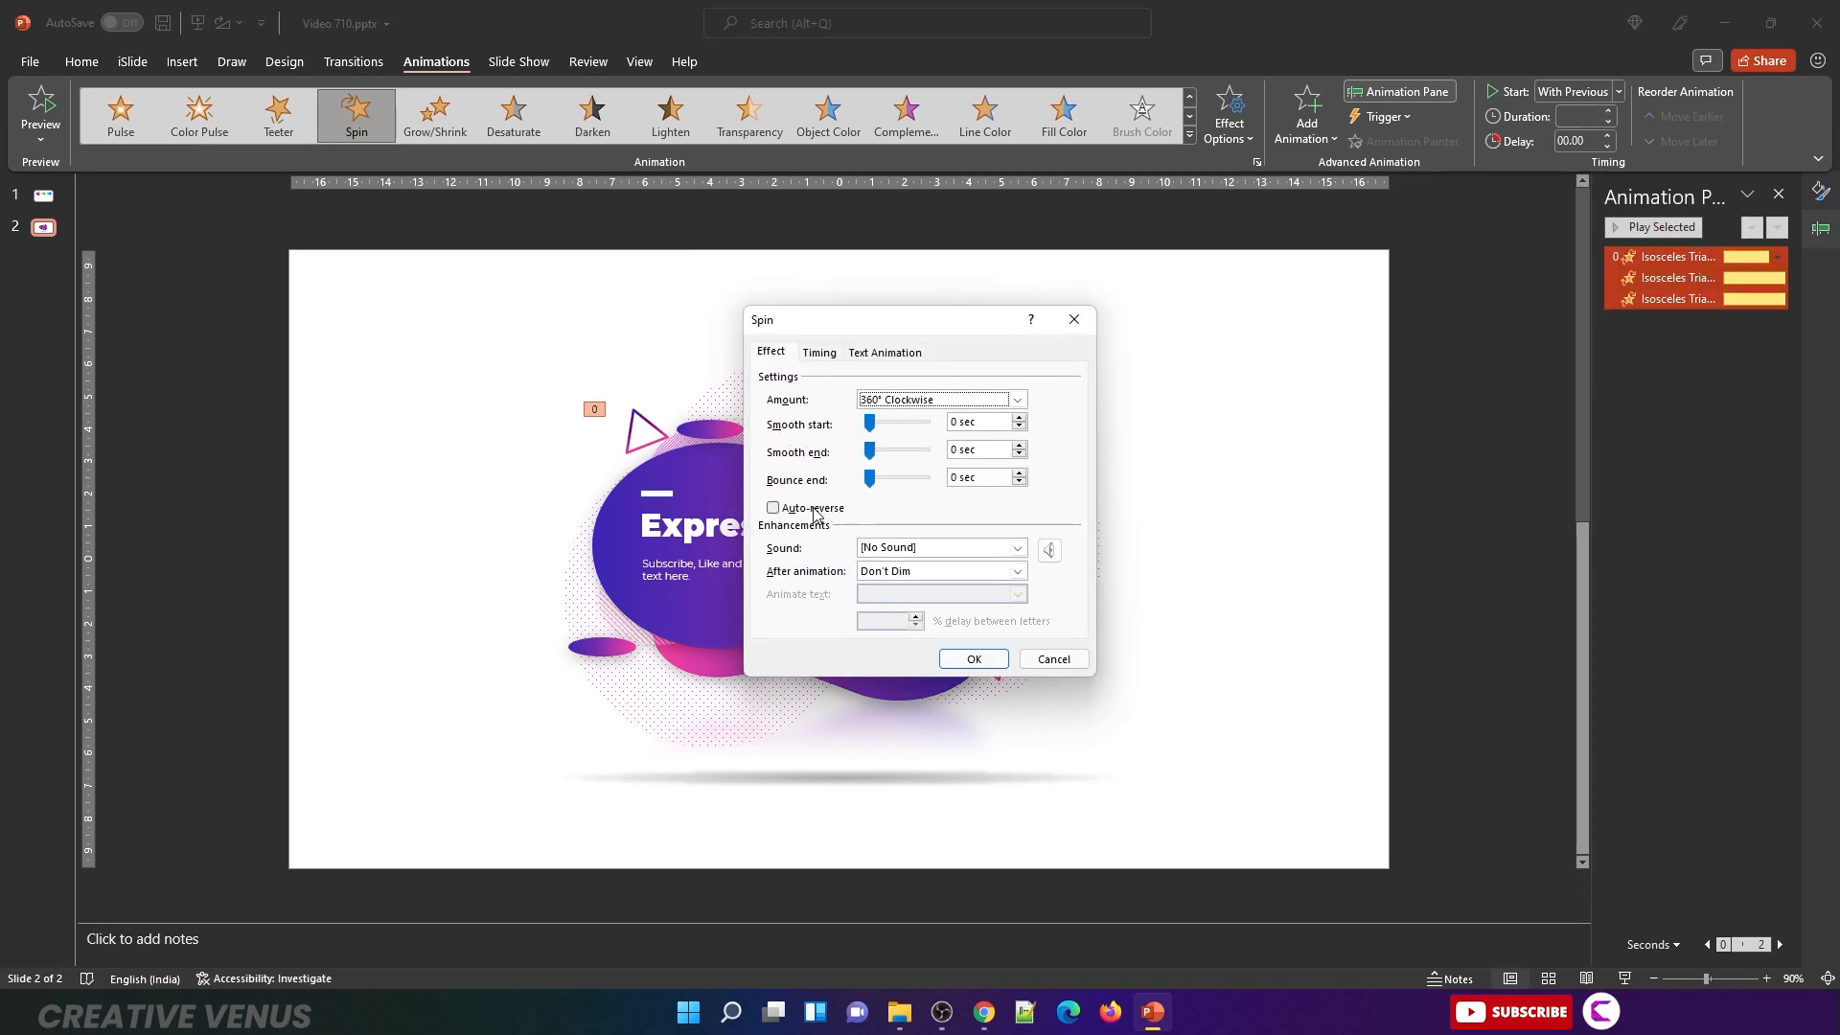
pyautogui.click(826, 354)
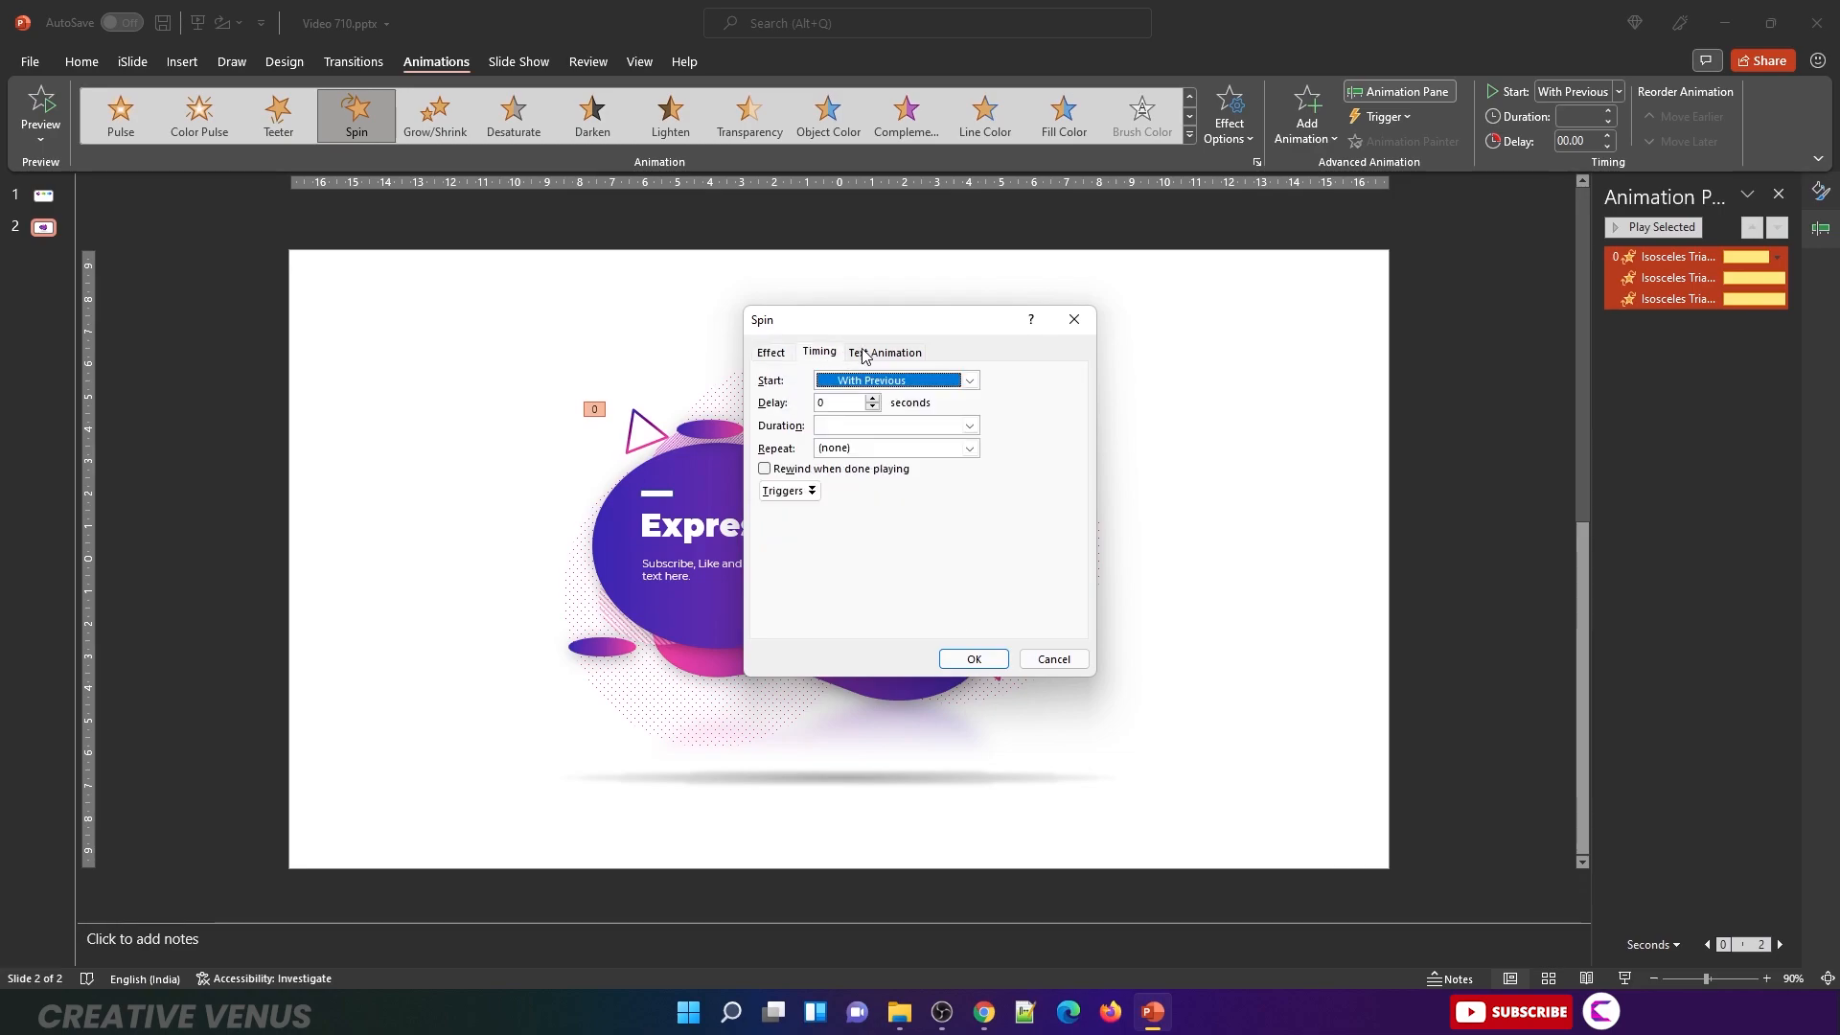
pyautogui.click(929, 442)
pyautogui.click(899, 557)
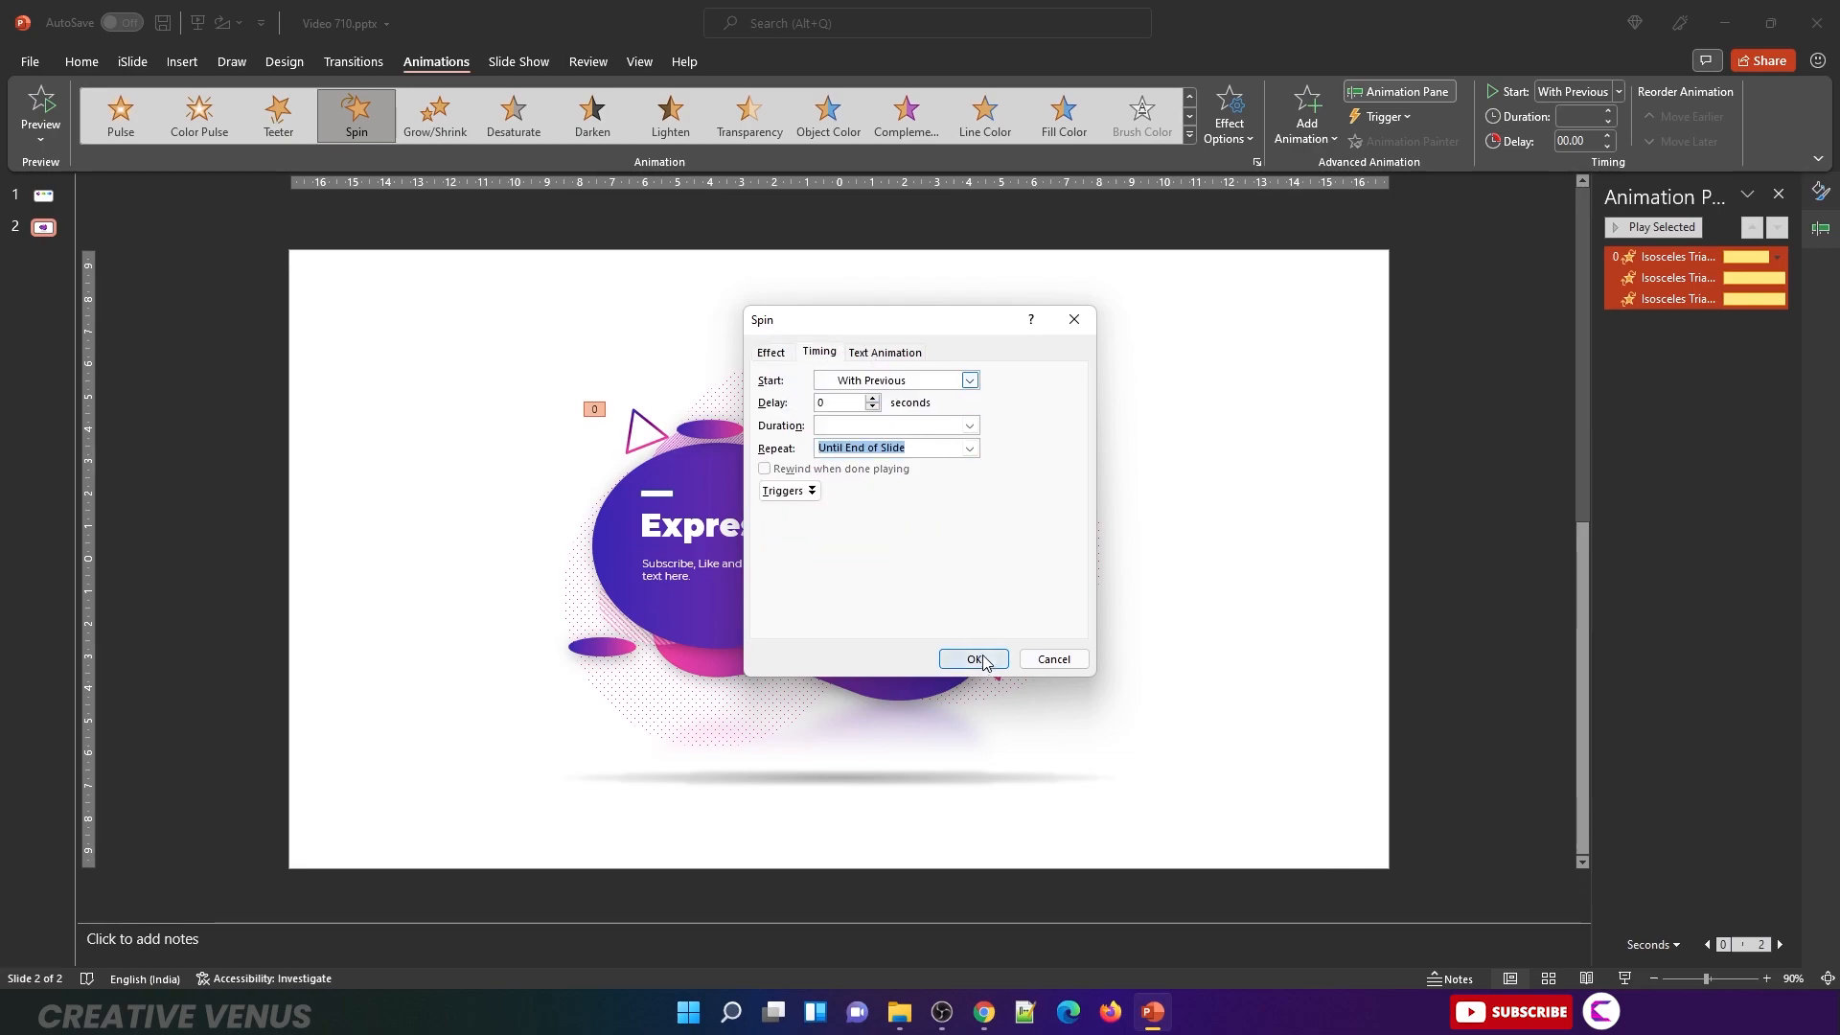
pyautogui.click(976, 659)
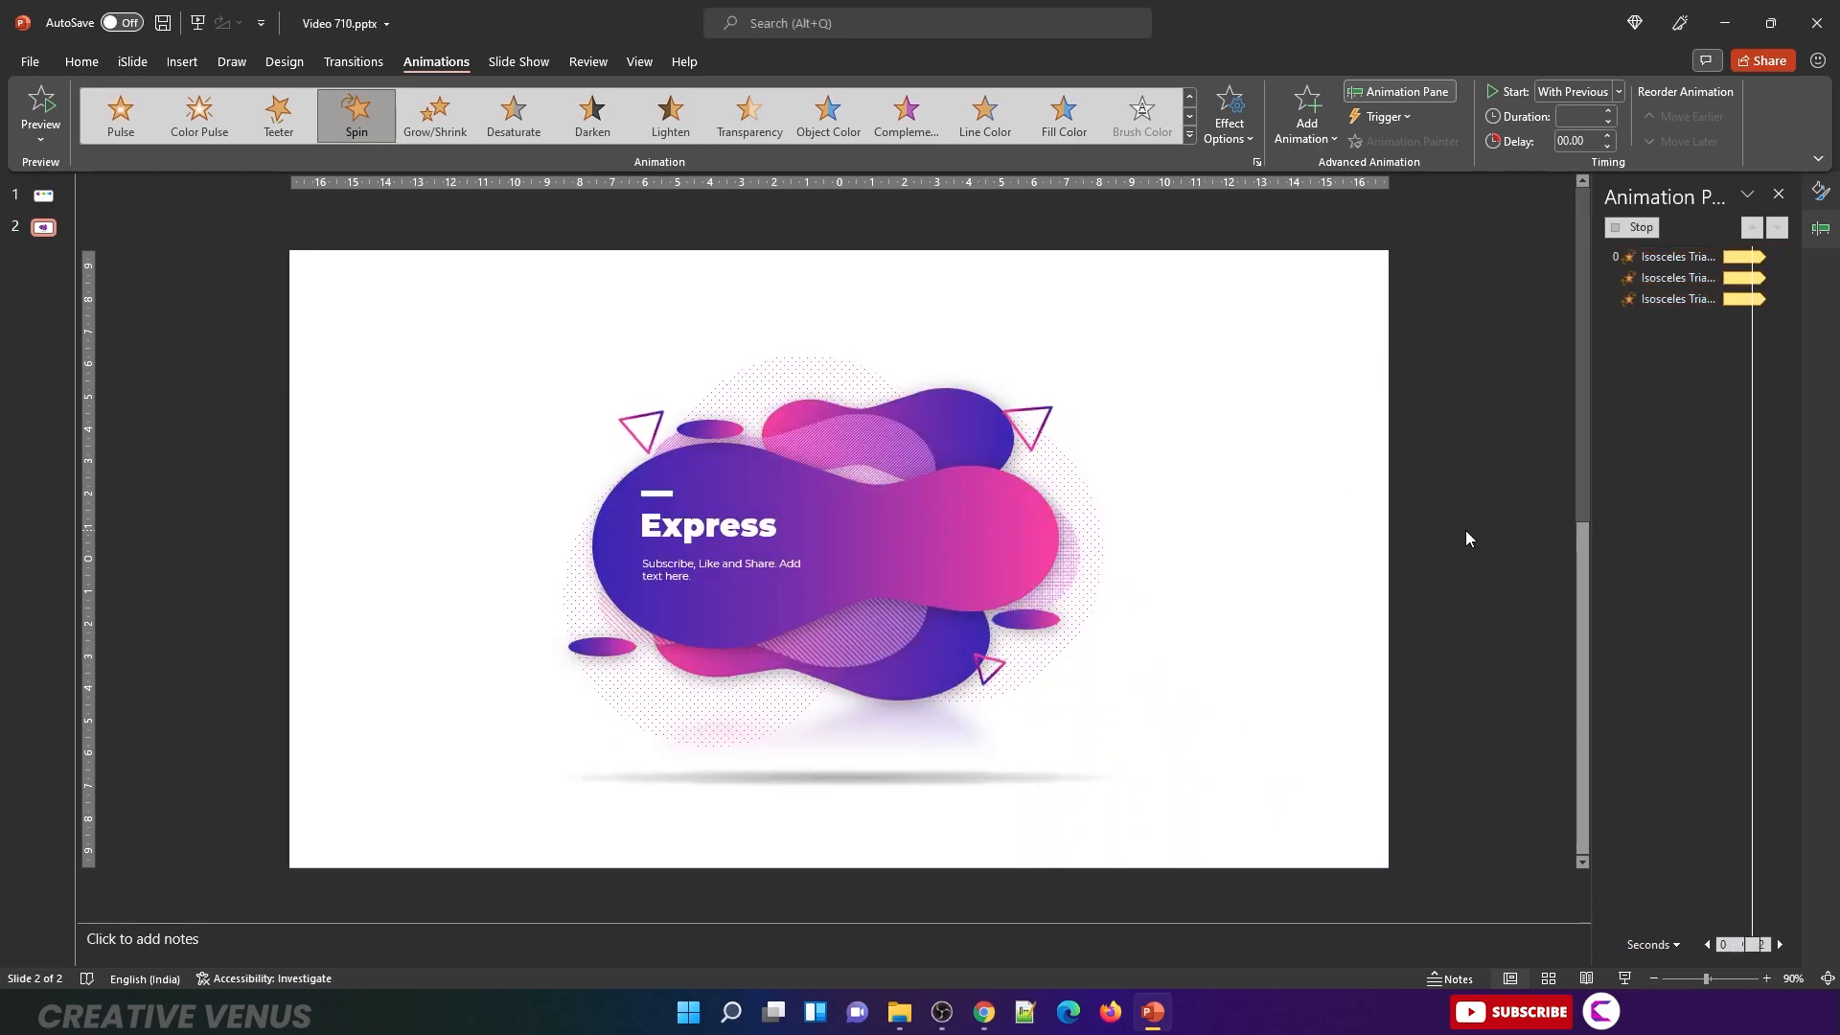
# Step: Change the spin direction of the upper-right triangle to Counterclockwise
pyautogui.click(1045, 430)
pyautogui.click(1229, 113)
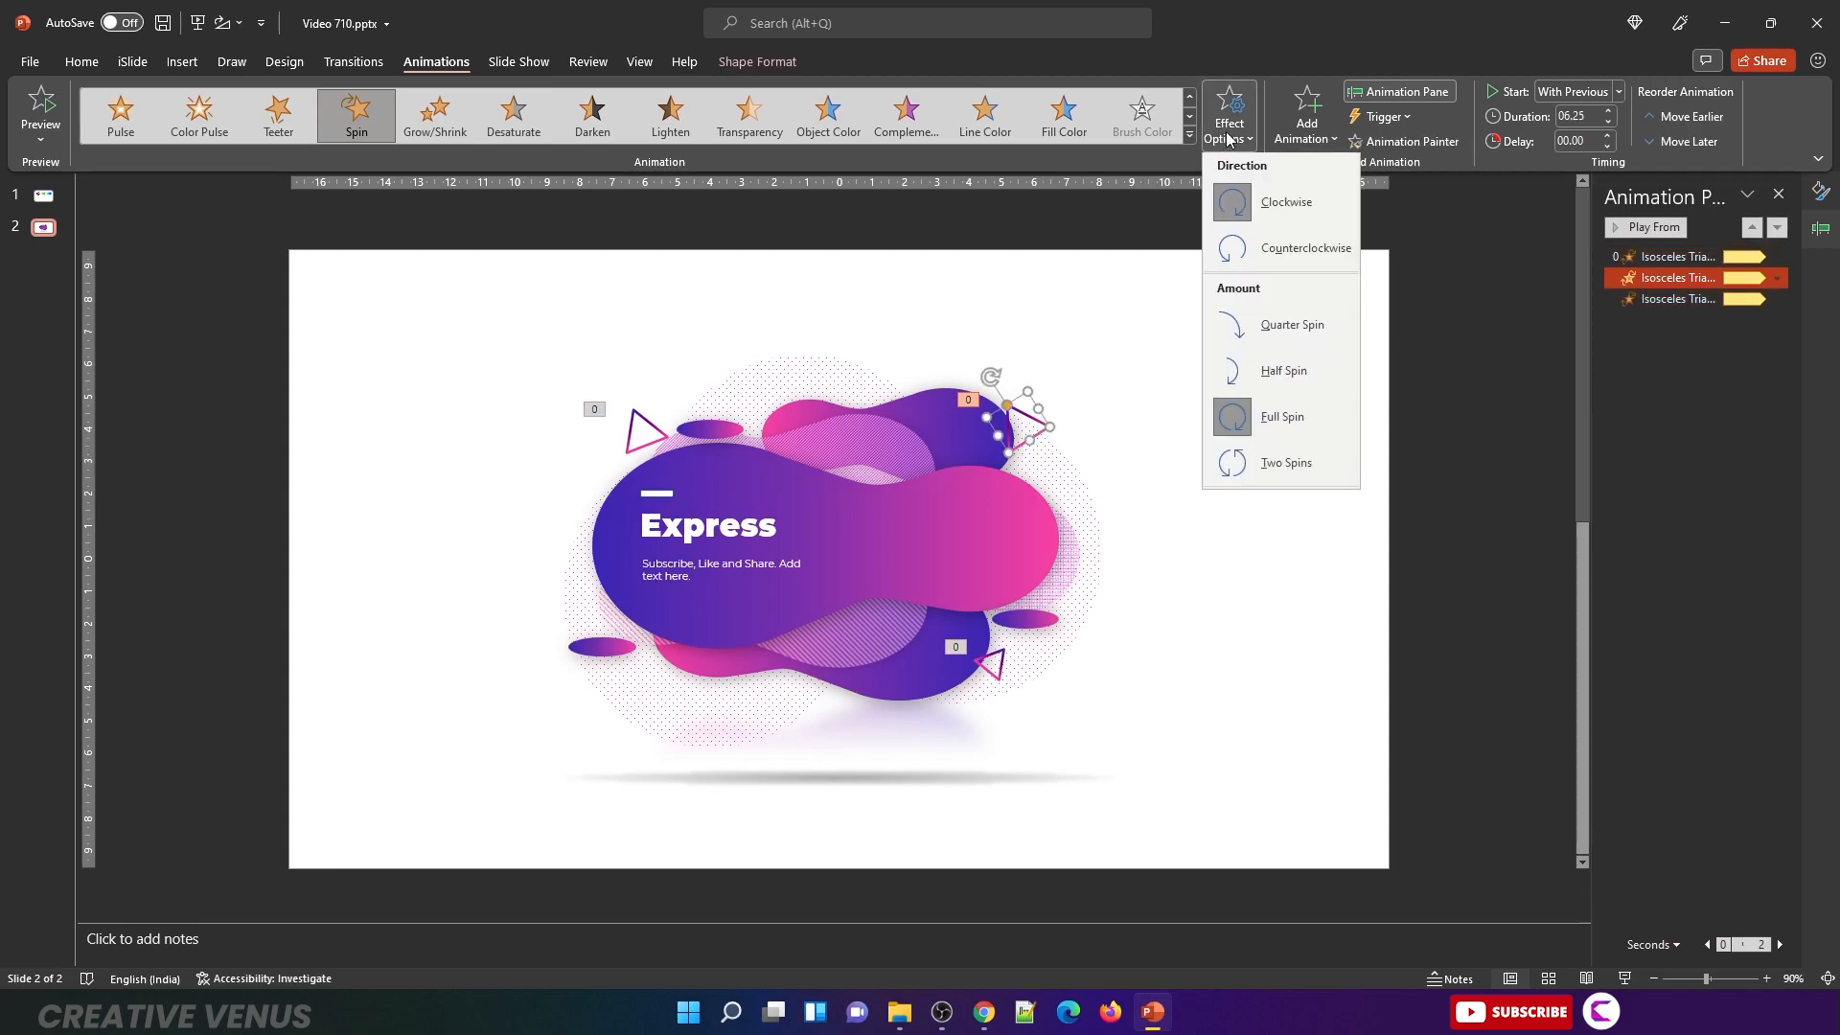
pyautogui.click(1277, 263)
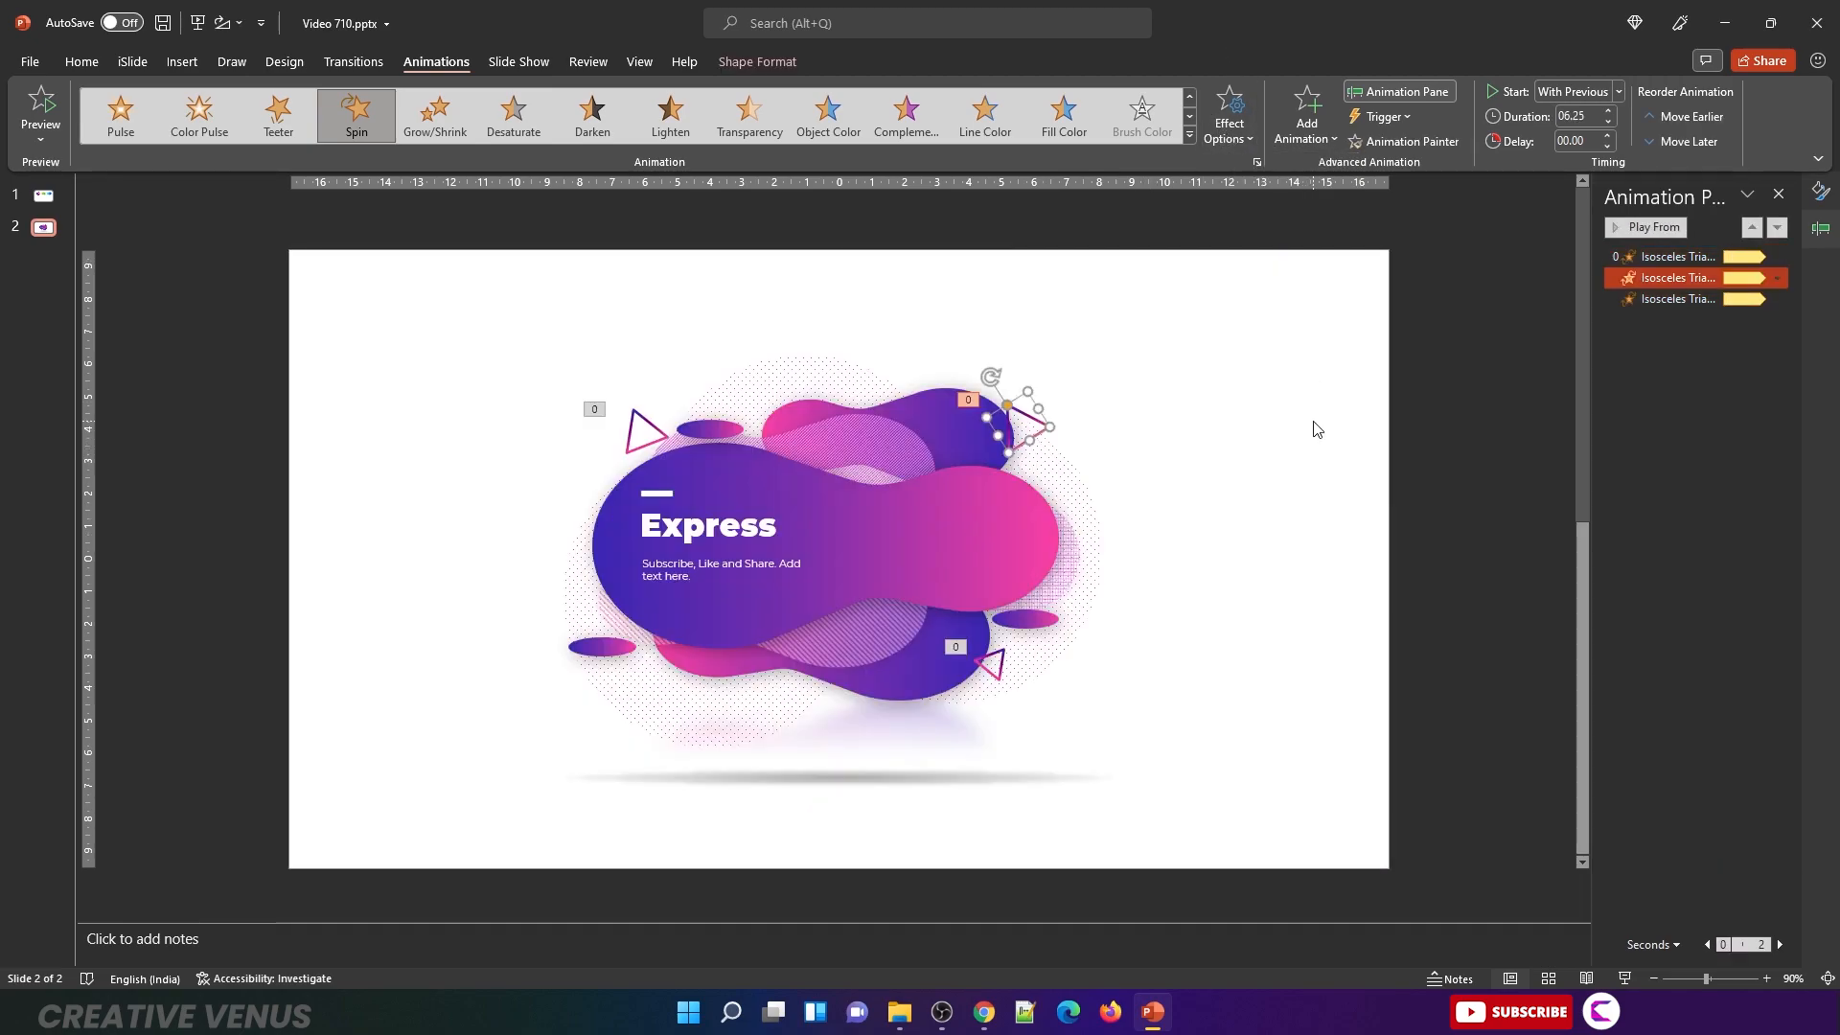
pyautogui.click(1146, 616)
pyautogui.click(1054, 621)
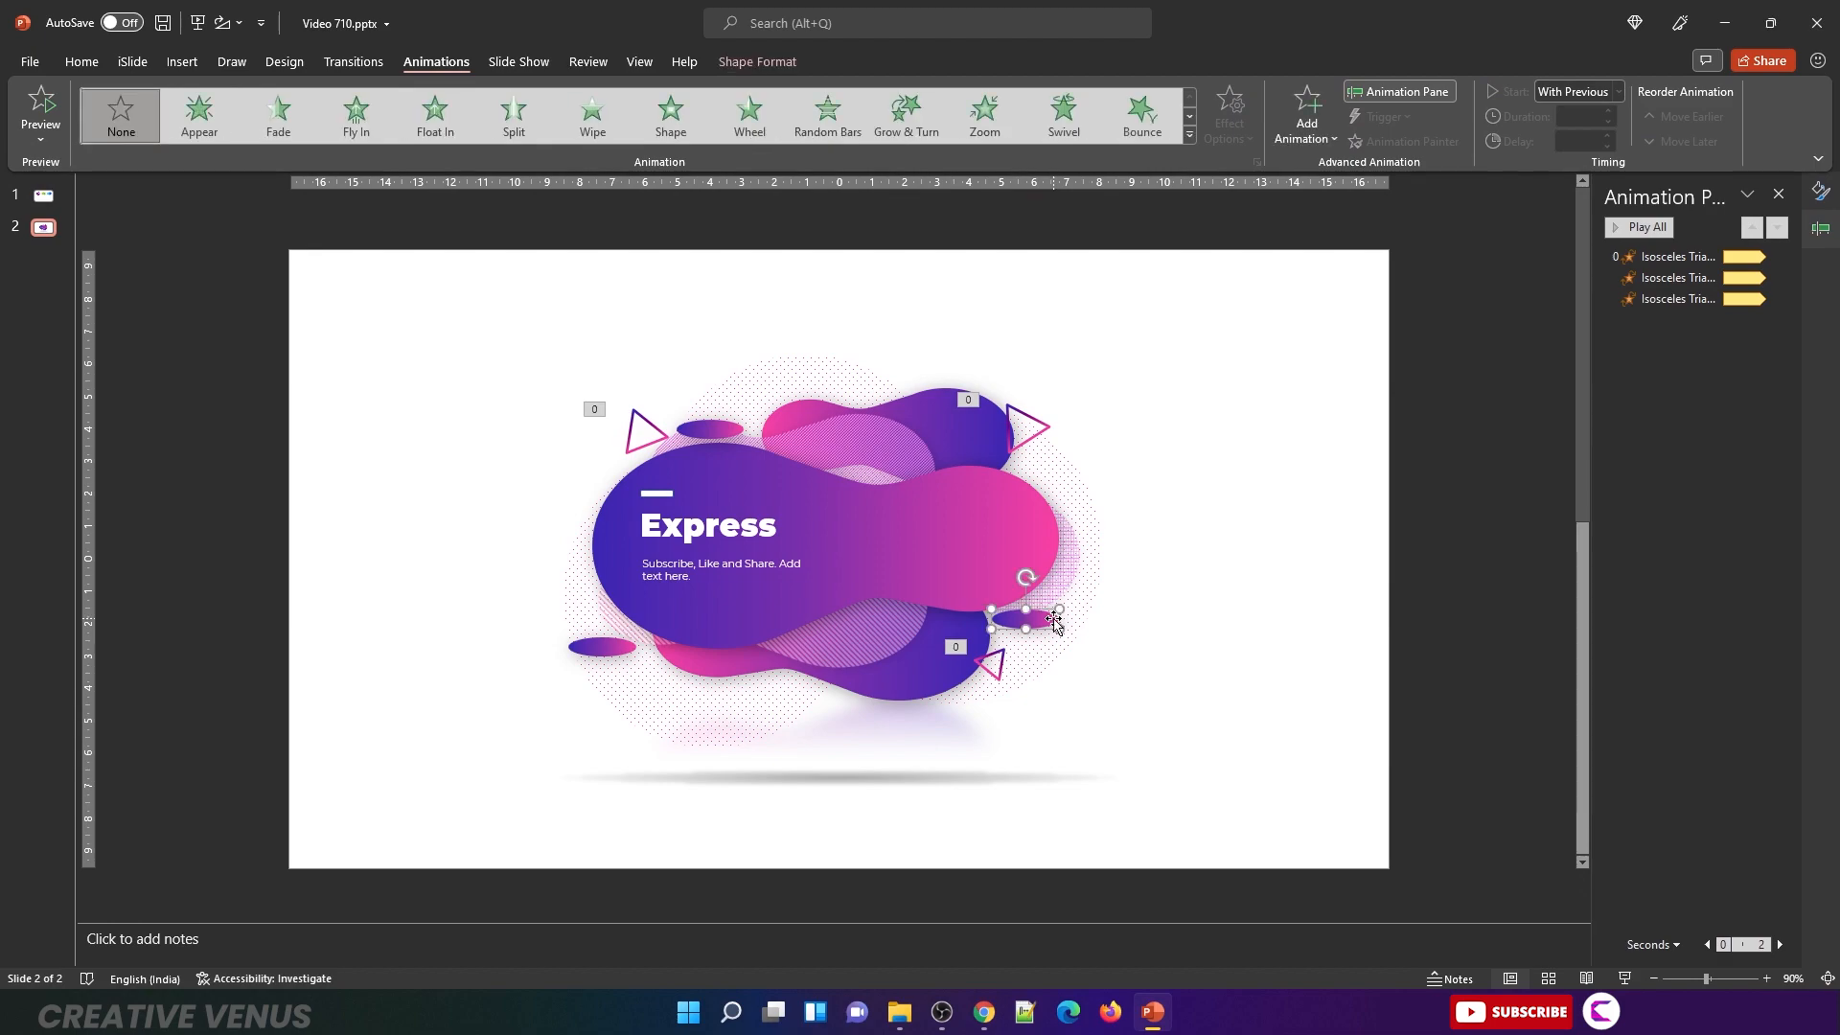
pyautogui.keyDown('shift'); pyautogui.click(708, 432); pyautogui.keyUp('shift')
pyautogui.keyDown('shift'); pyautogui.click(612, 650); pyautogui.keyUp('shift')
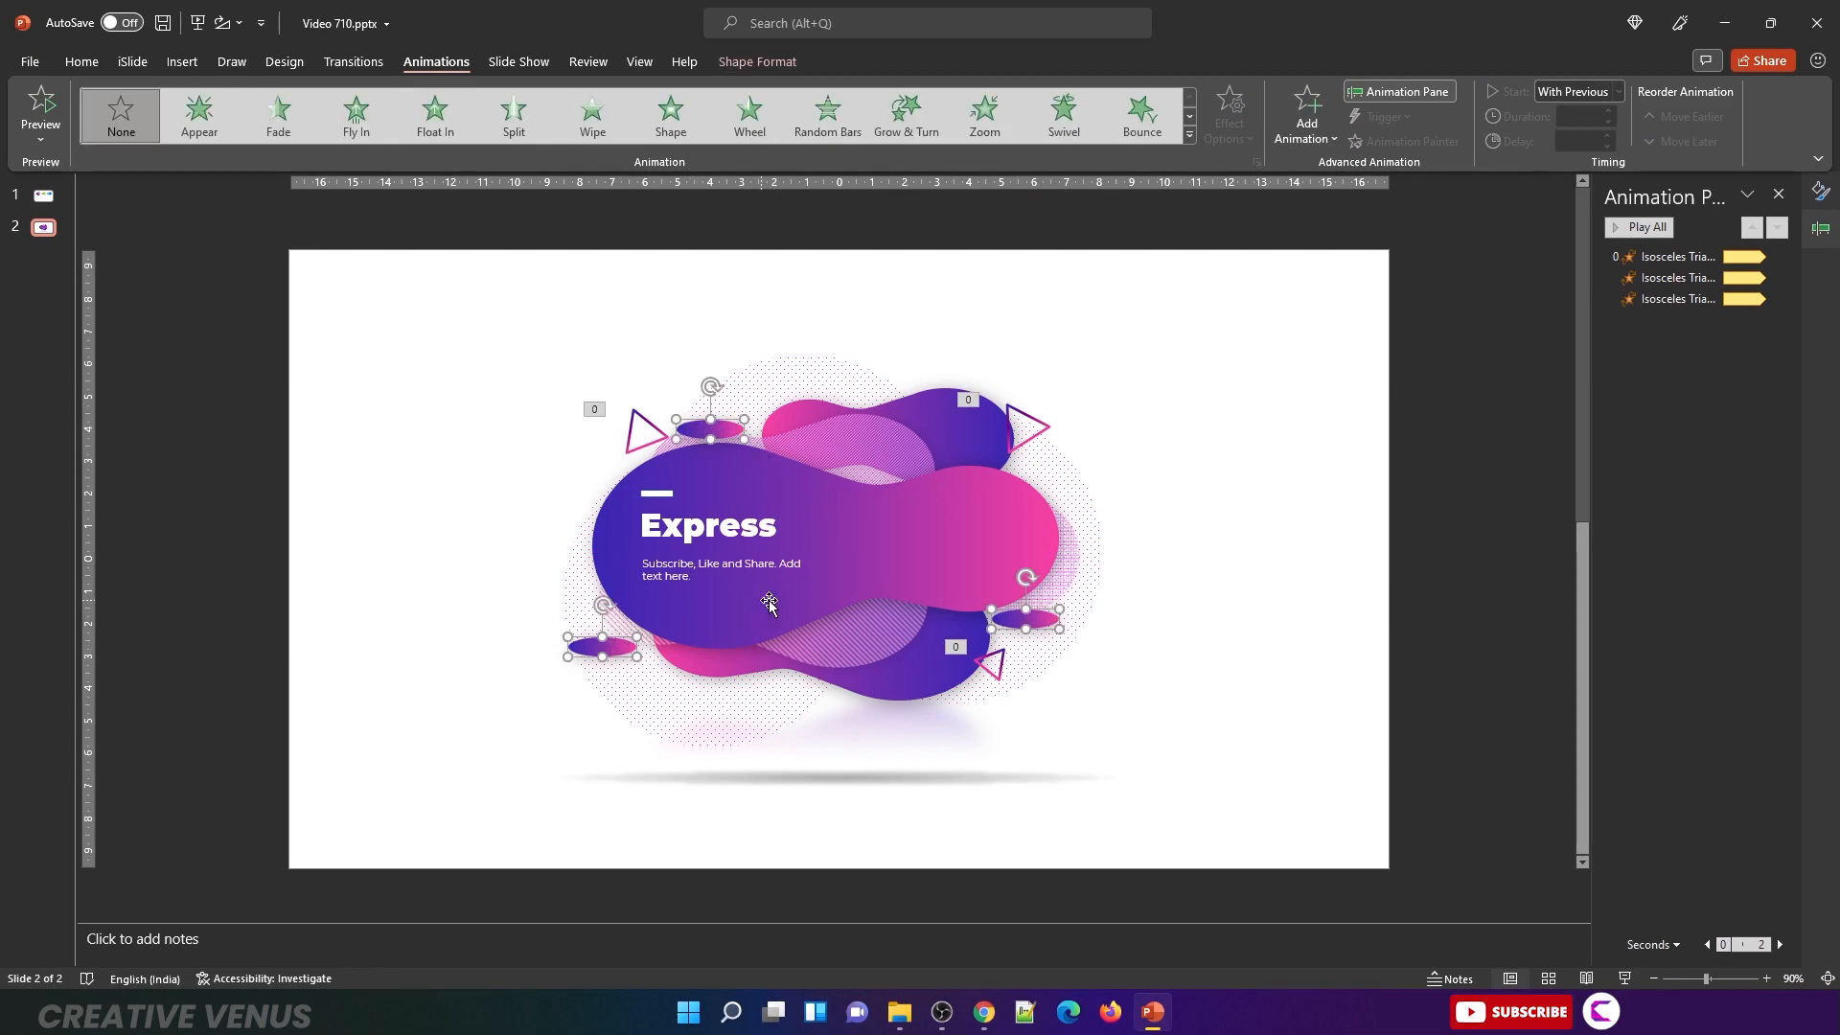
pyautogui.click(1234, 643)
# Step: Shrink the small gradient ellipse at the upper left of the artwork and enlarge the one at the lower right
pyautogui.click(710, 430)
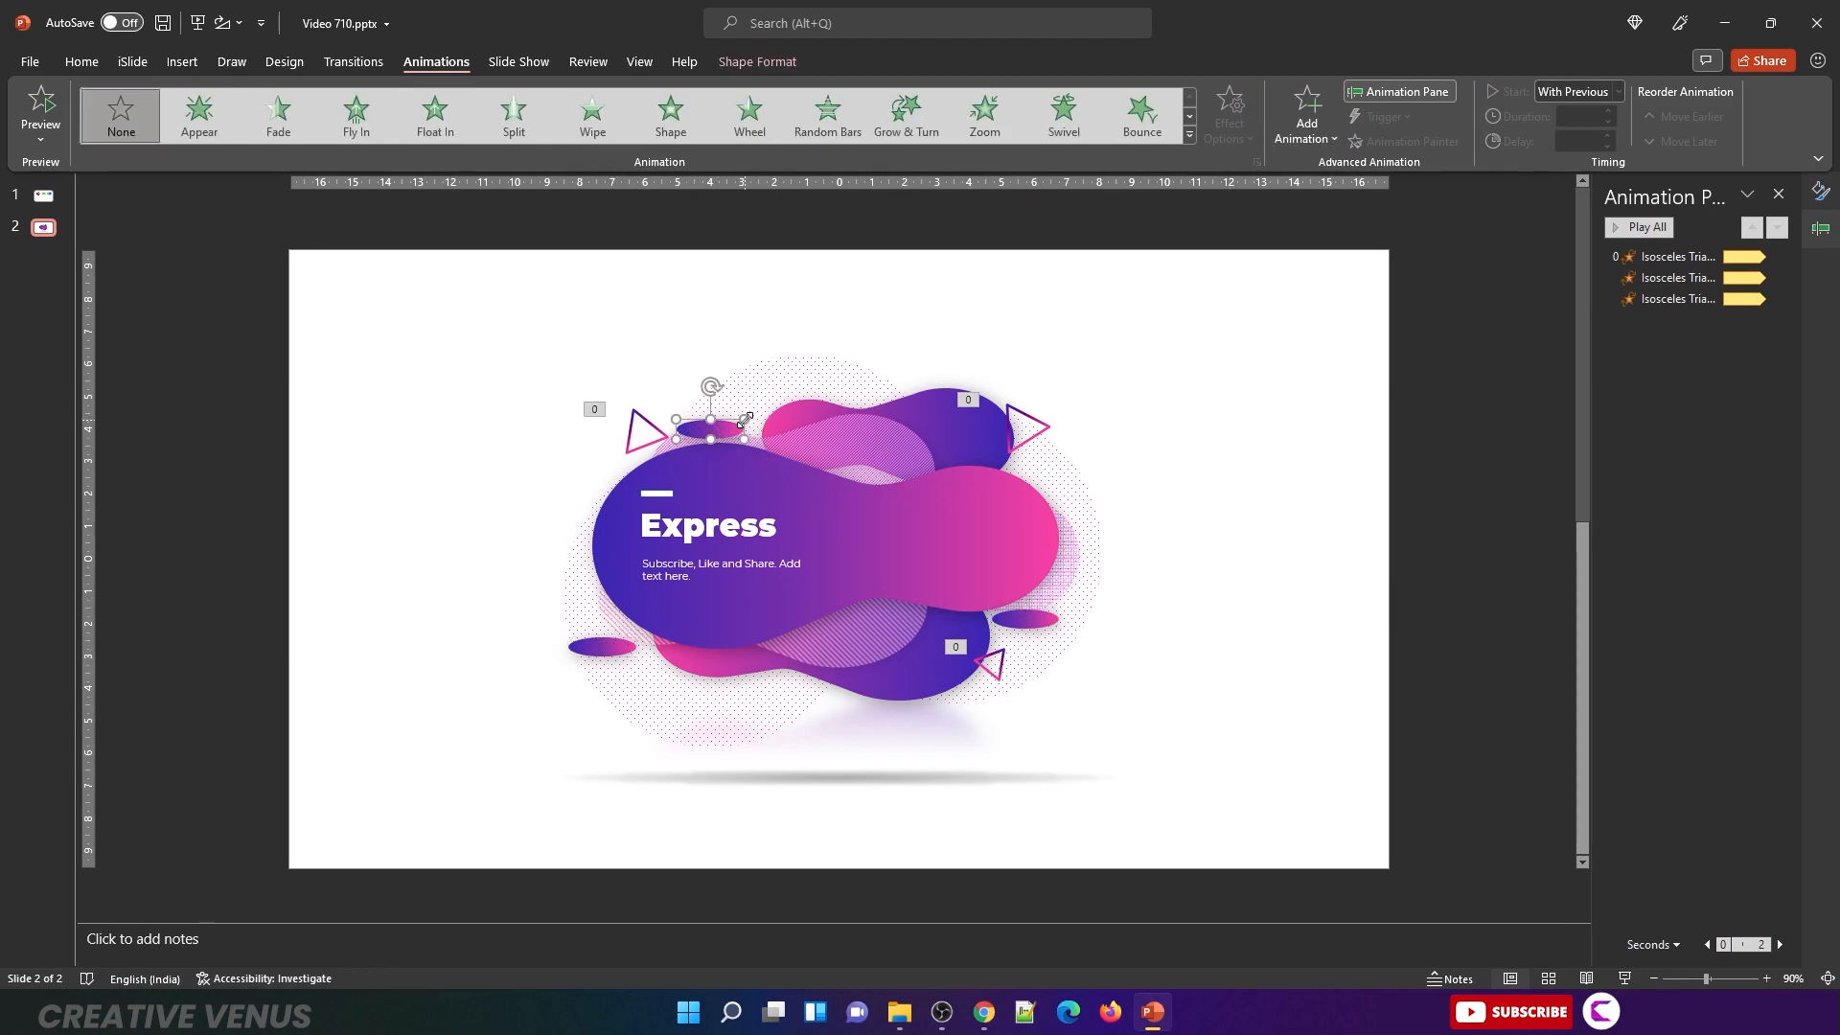
pyautogui.moveTo(745, 419); pyautogui.dragTo(728, 425)
pyautogui.click(1054, 625)
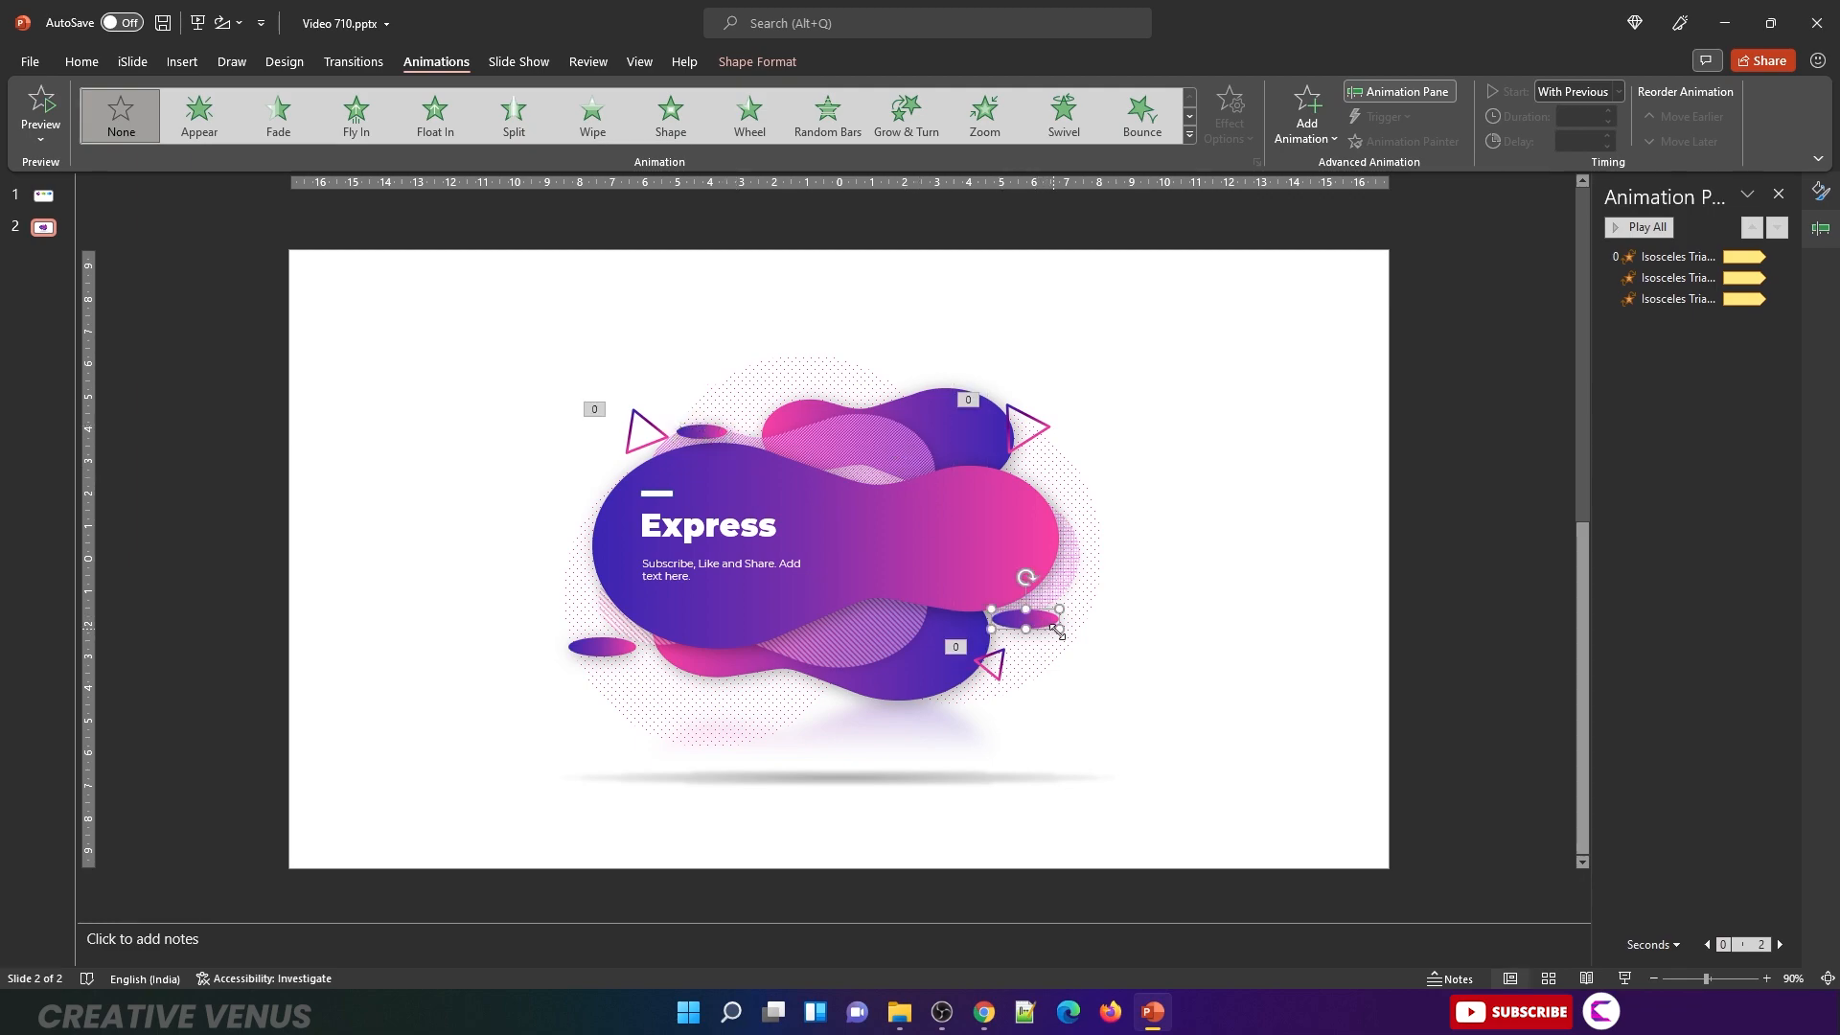
pyautogui.moveTo(1060, 632); pyautogui.dragTo(1081, 636)
# Step: Select the three small gradient ellipses and add the Right motion path to them
pyautogui.click(601, 647)
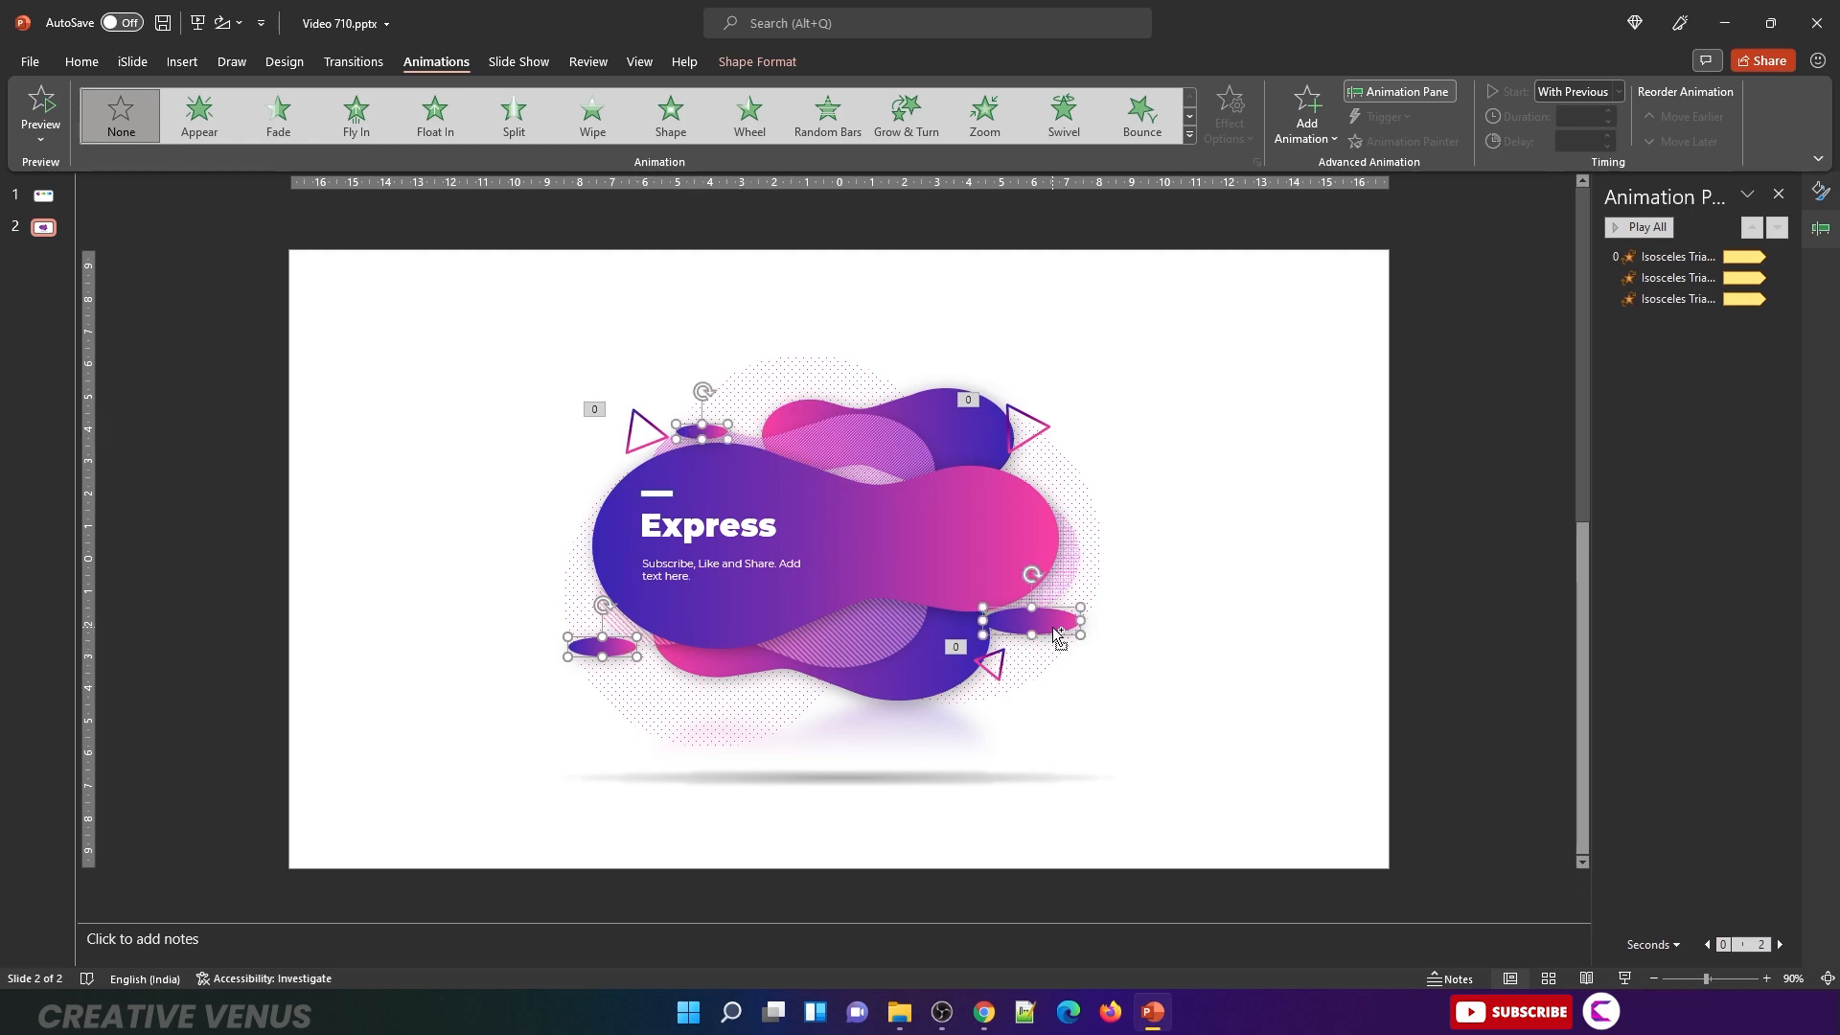
pyautogui.click(1327, 132)
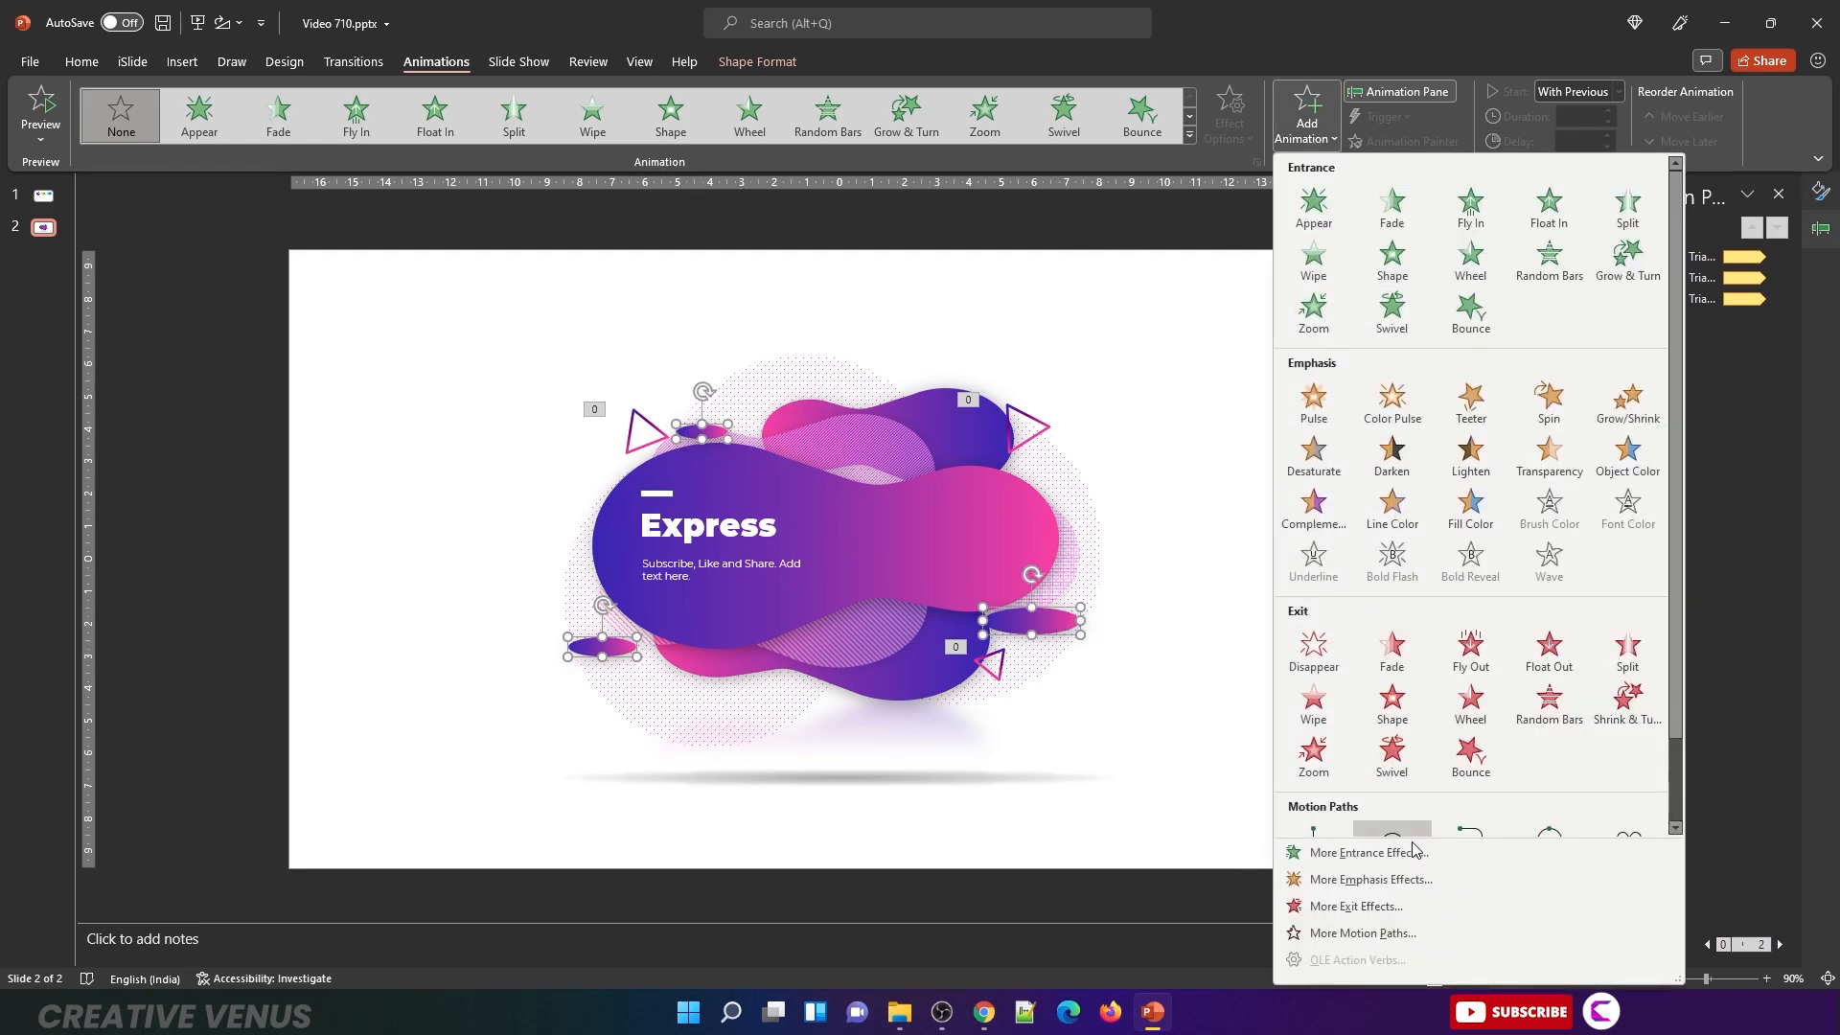
pyautogui.click(1400, 927)
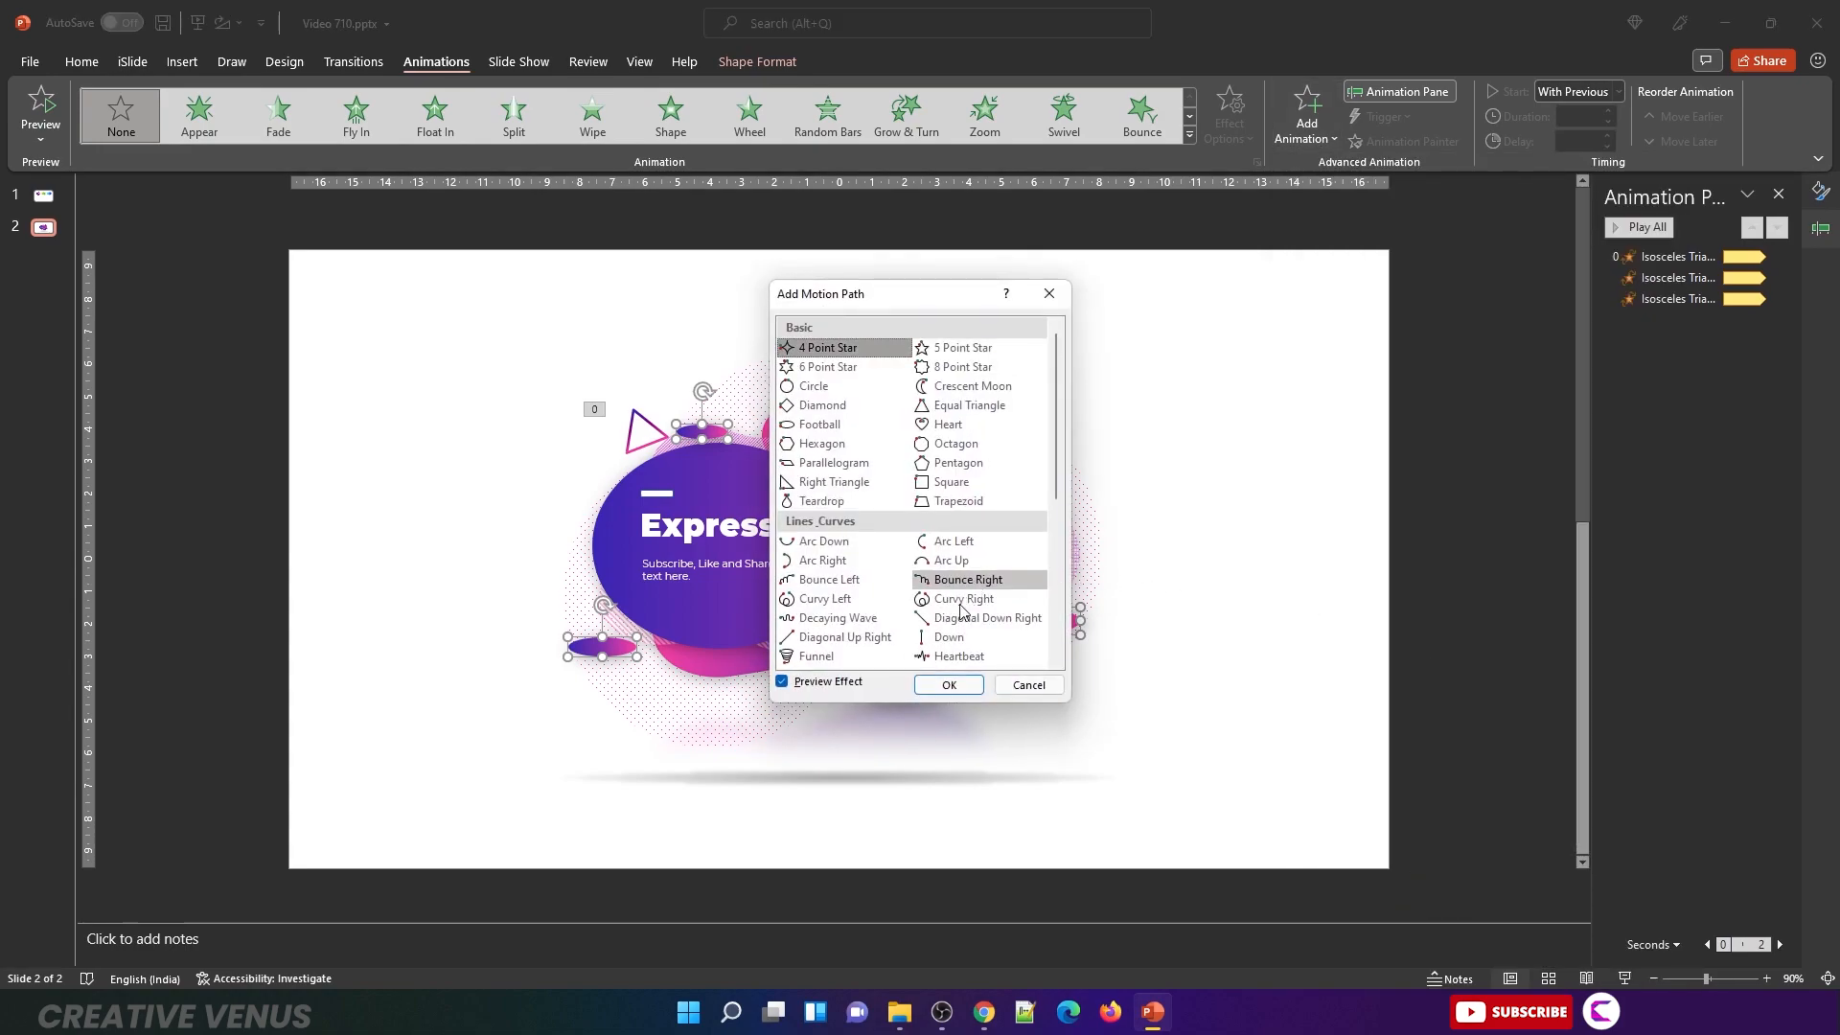
pyautogui.scroll(-2, 834, 603)
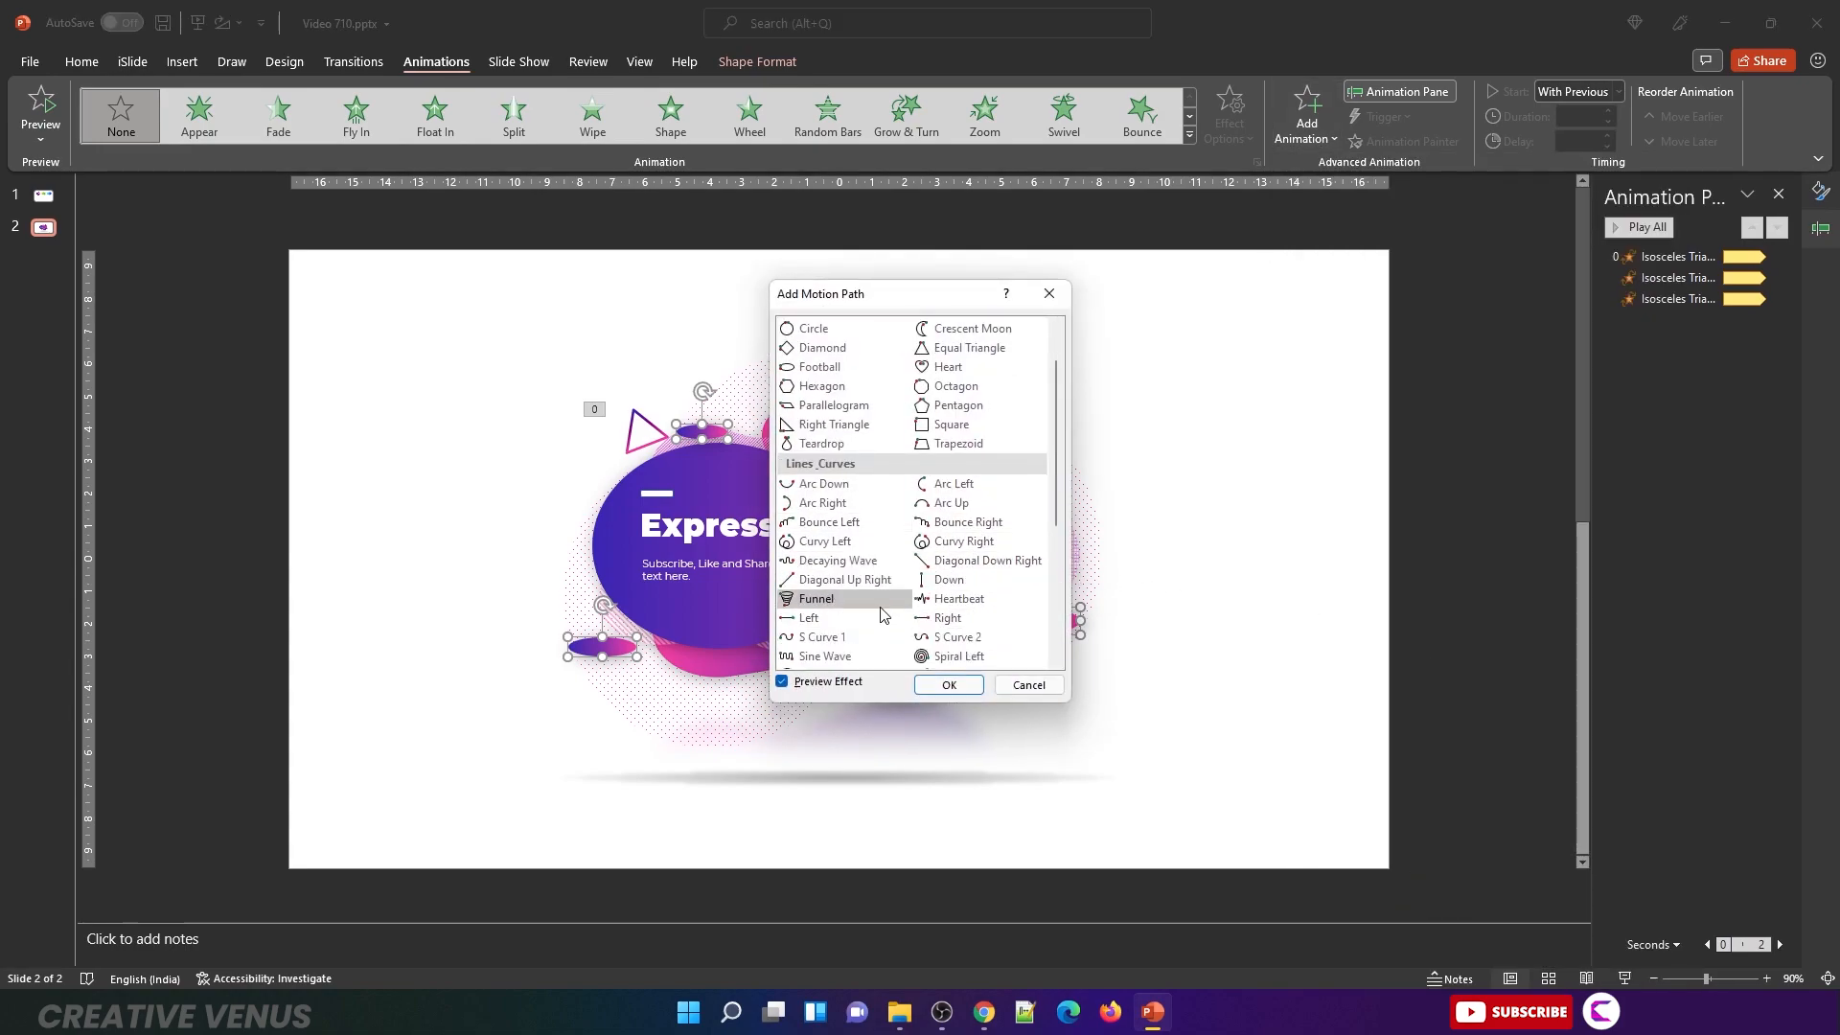
pyautogui.click(951, 563)
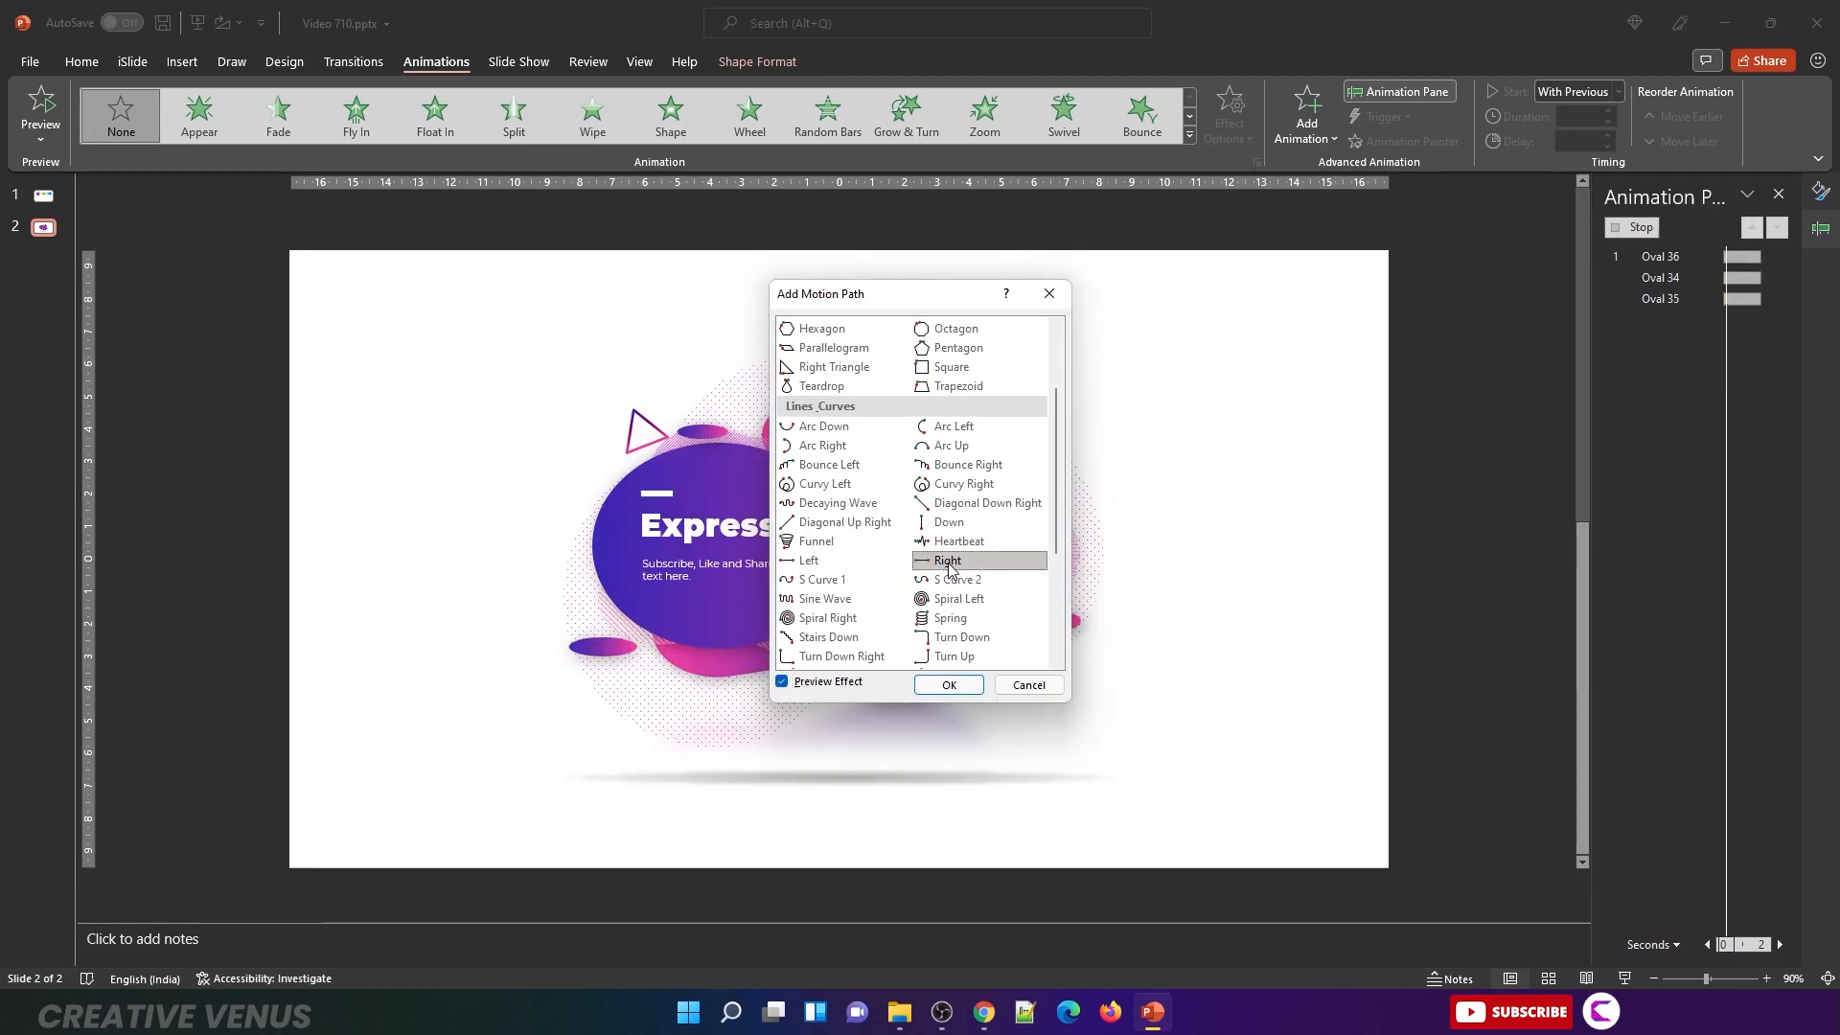
pyautogui.click(949, 685)
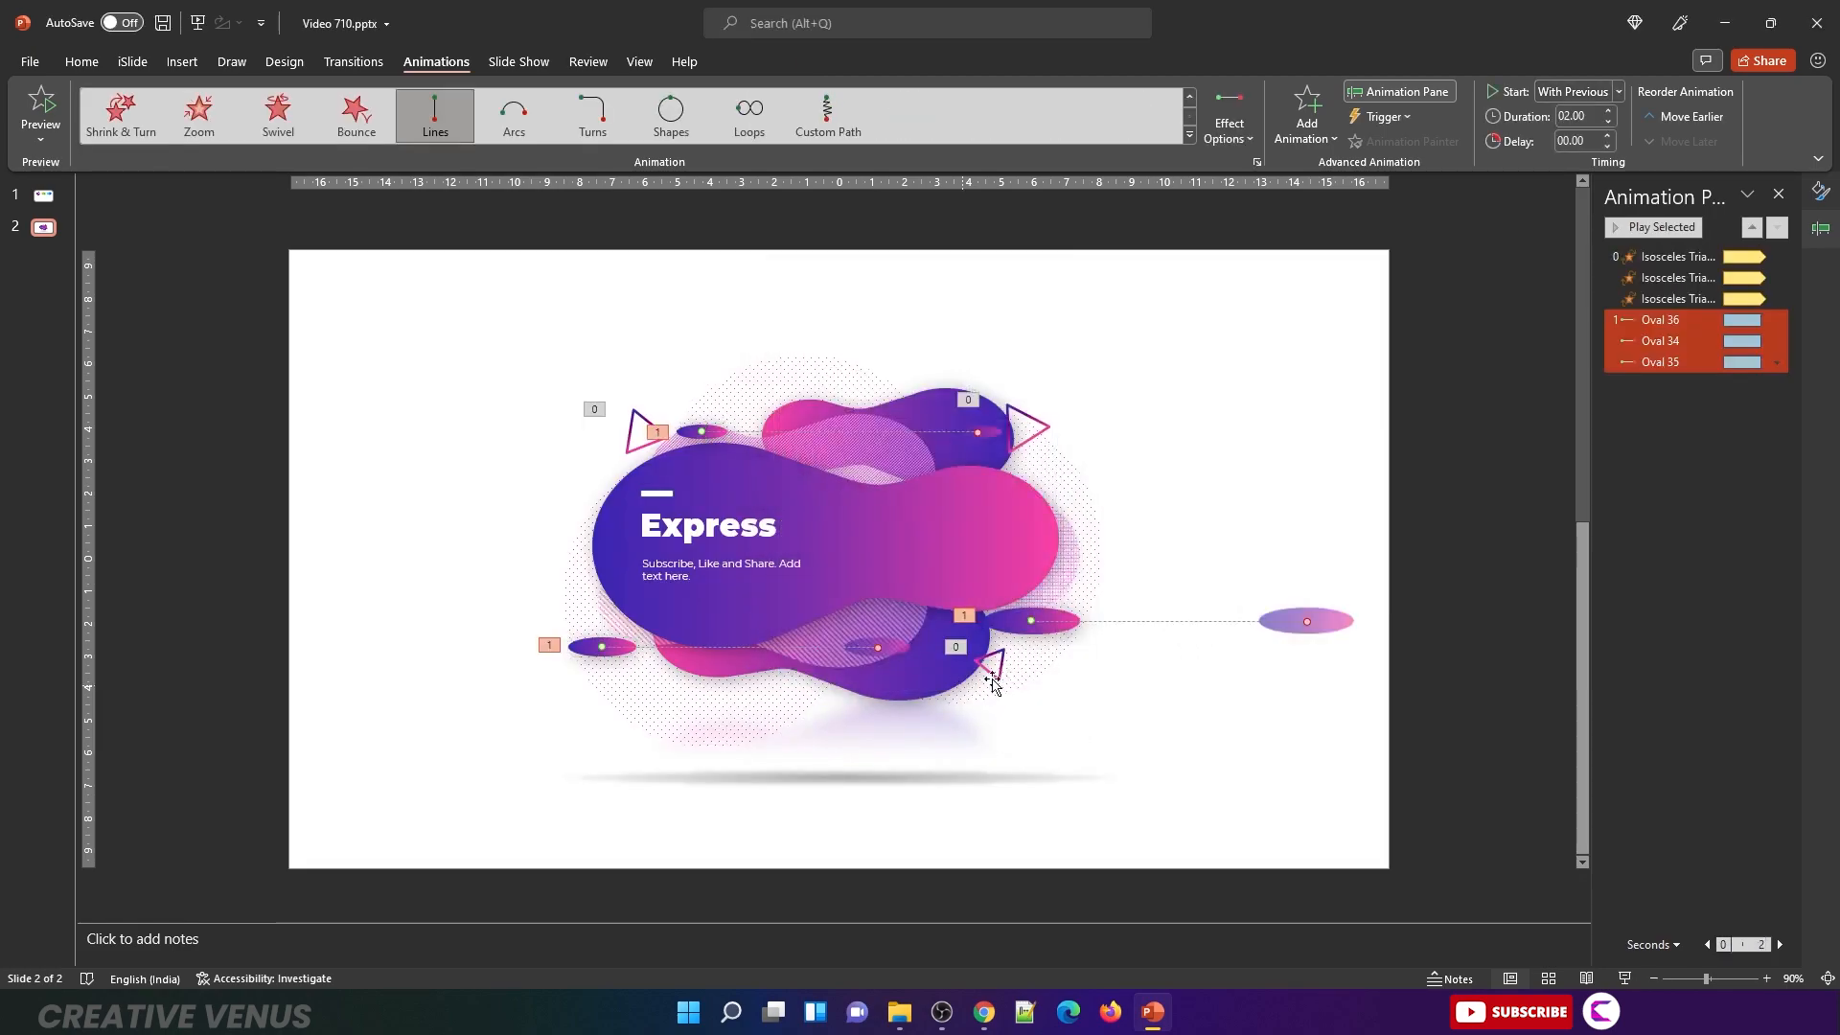
# Step: Shorten the motion paths of the three ellipses to about a third of their length
pyautogui.moveTo(1305, 621); pyautogui.dragTo(1127, 623)
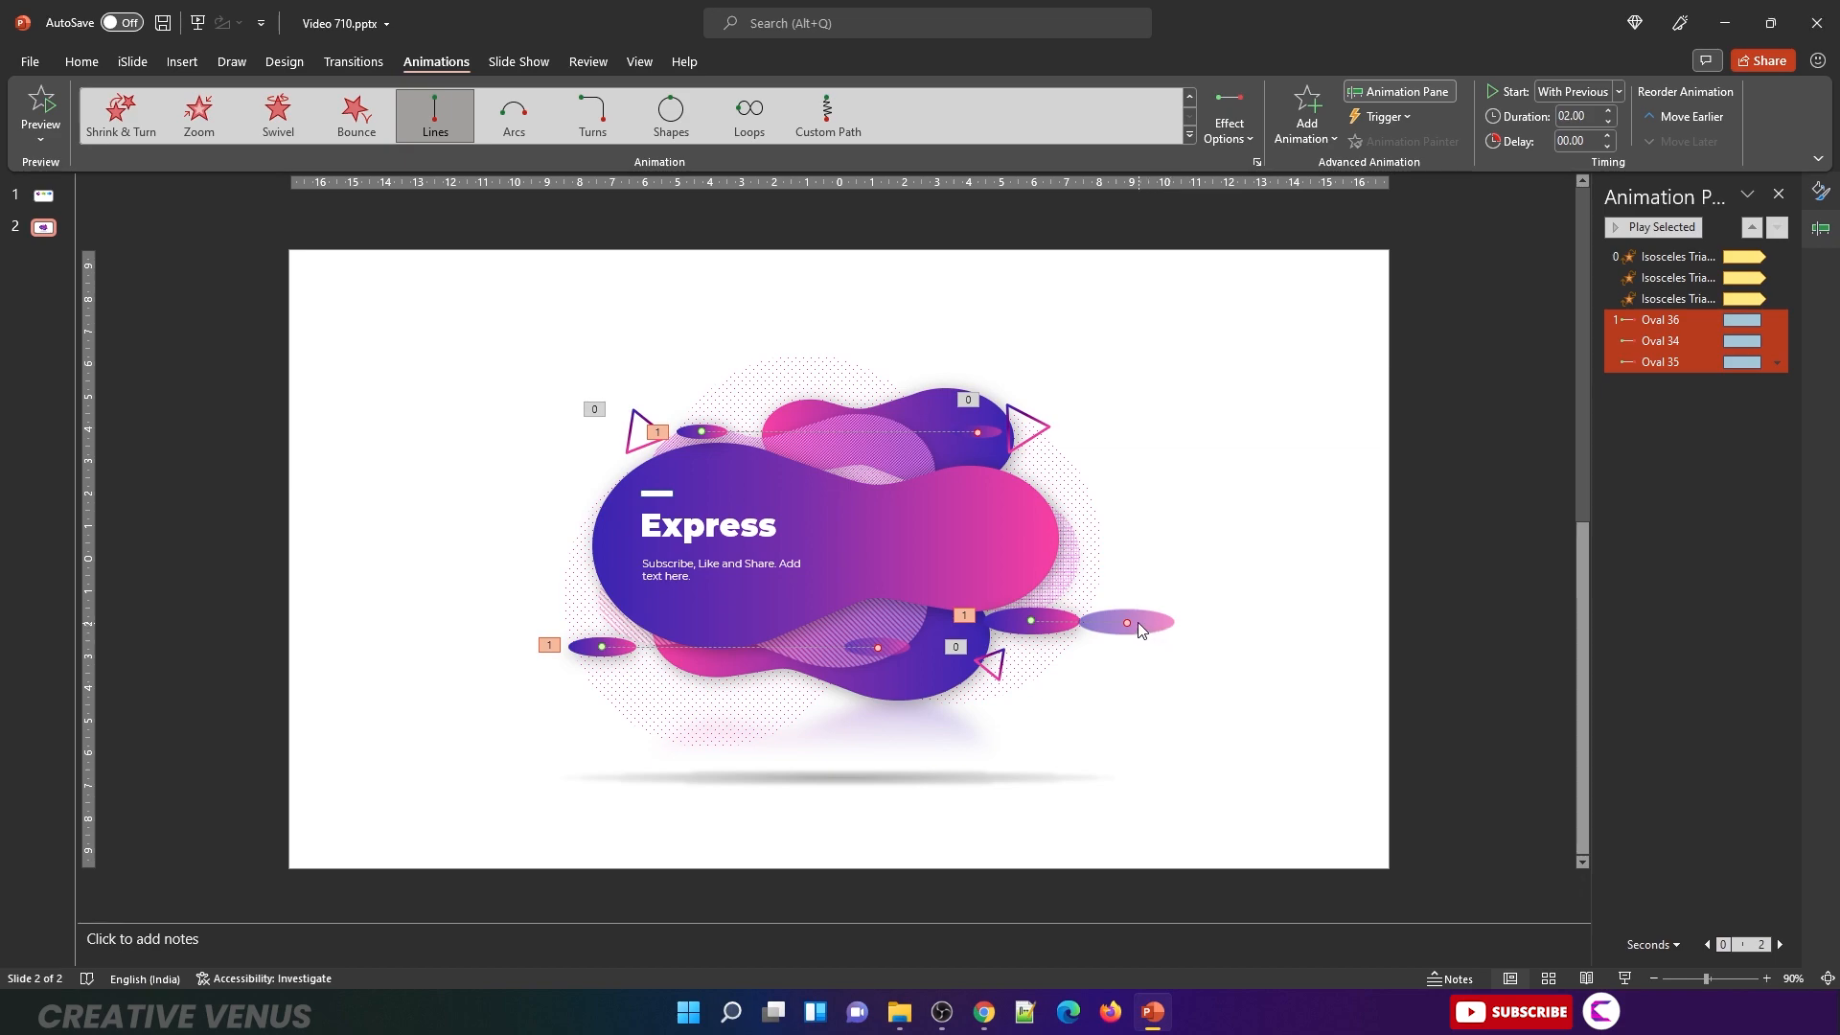
pyautogui.moveTo(976, 434); pyautogui.dragTo(798, 431)
pyautogui.moveTo(879, 648); pyautogui.dragTo(688, 646)
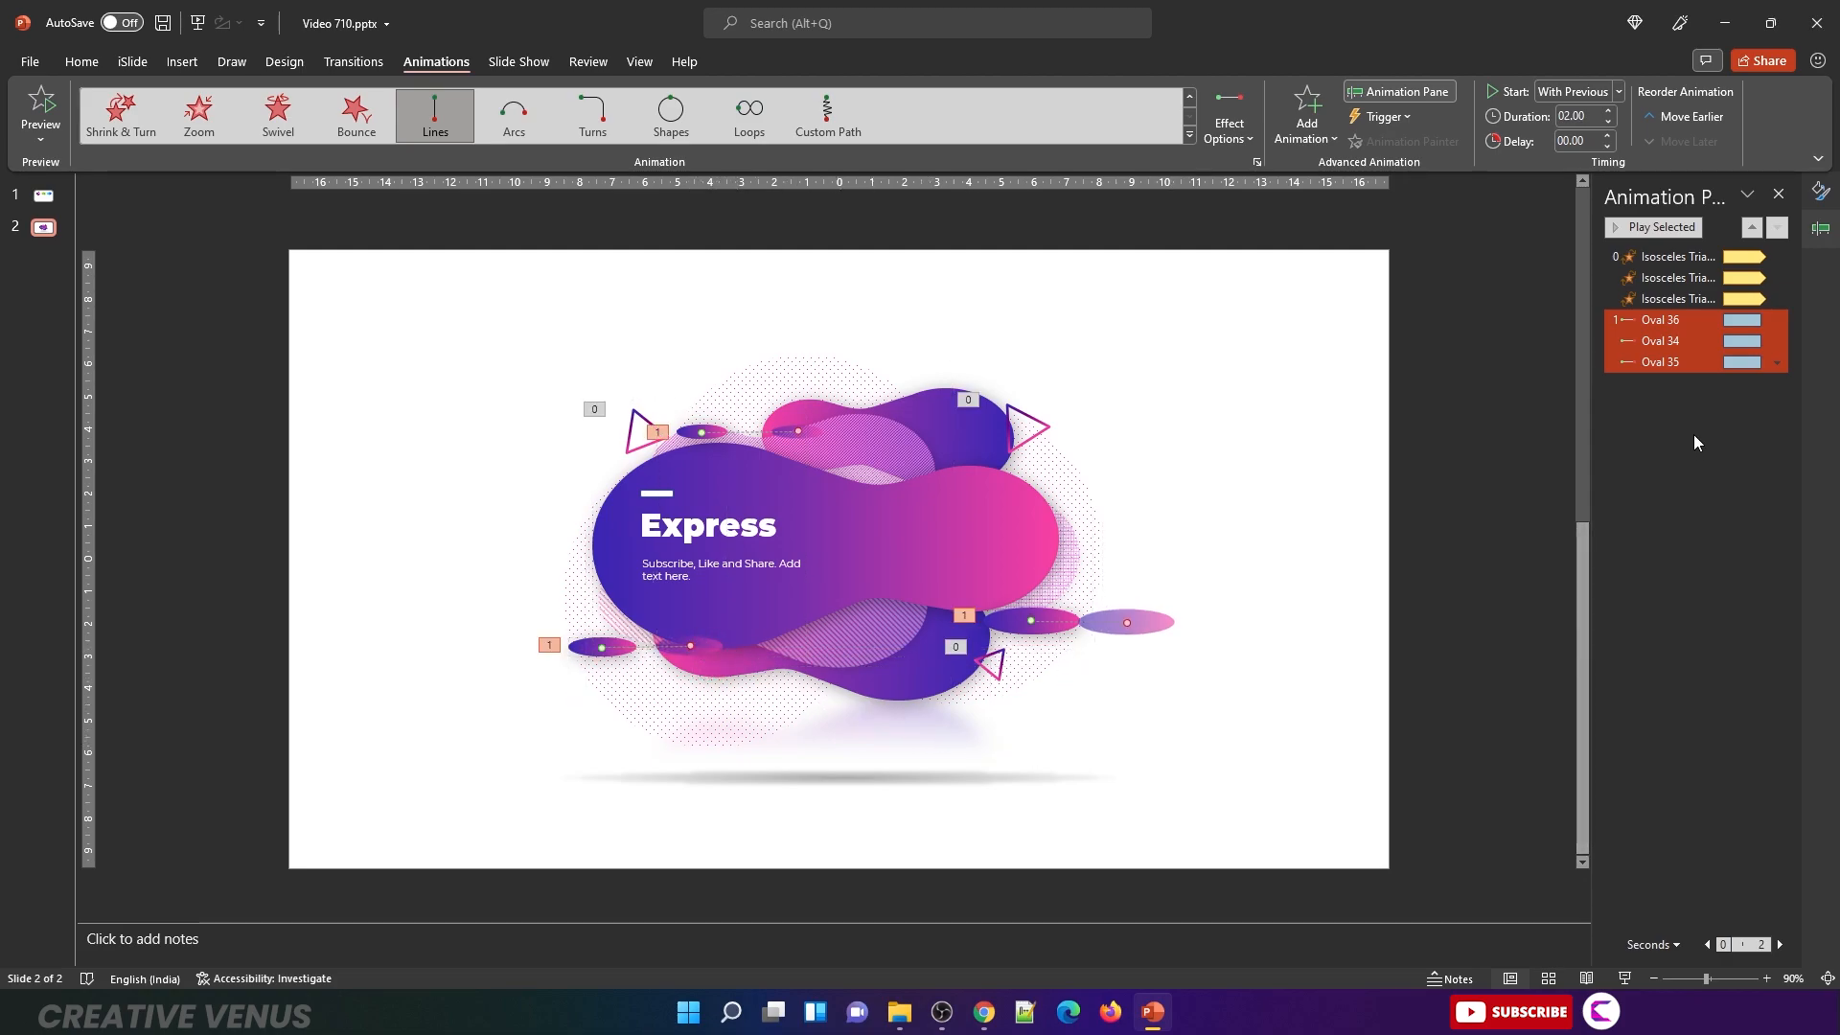
# Step: Start the ellipses' motion paths With Previous and lengthen their individual durations, with 9.00 seconds for the lower-right ellipse
pyautogui.click(1607, 91)
pyautogui.click(1695, 387)
pyautogui.click(1668, 341)
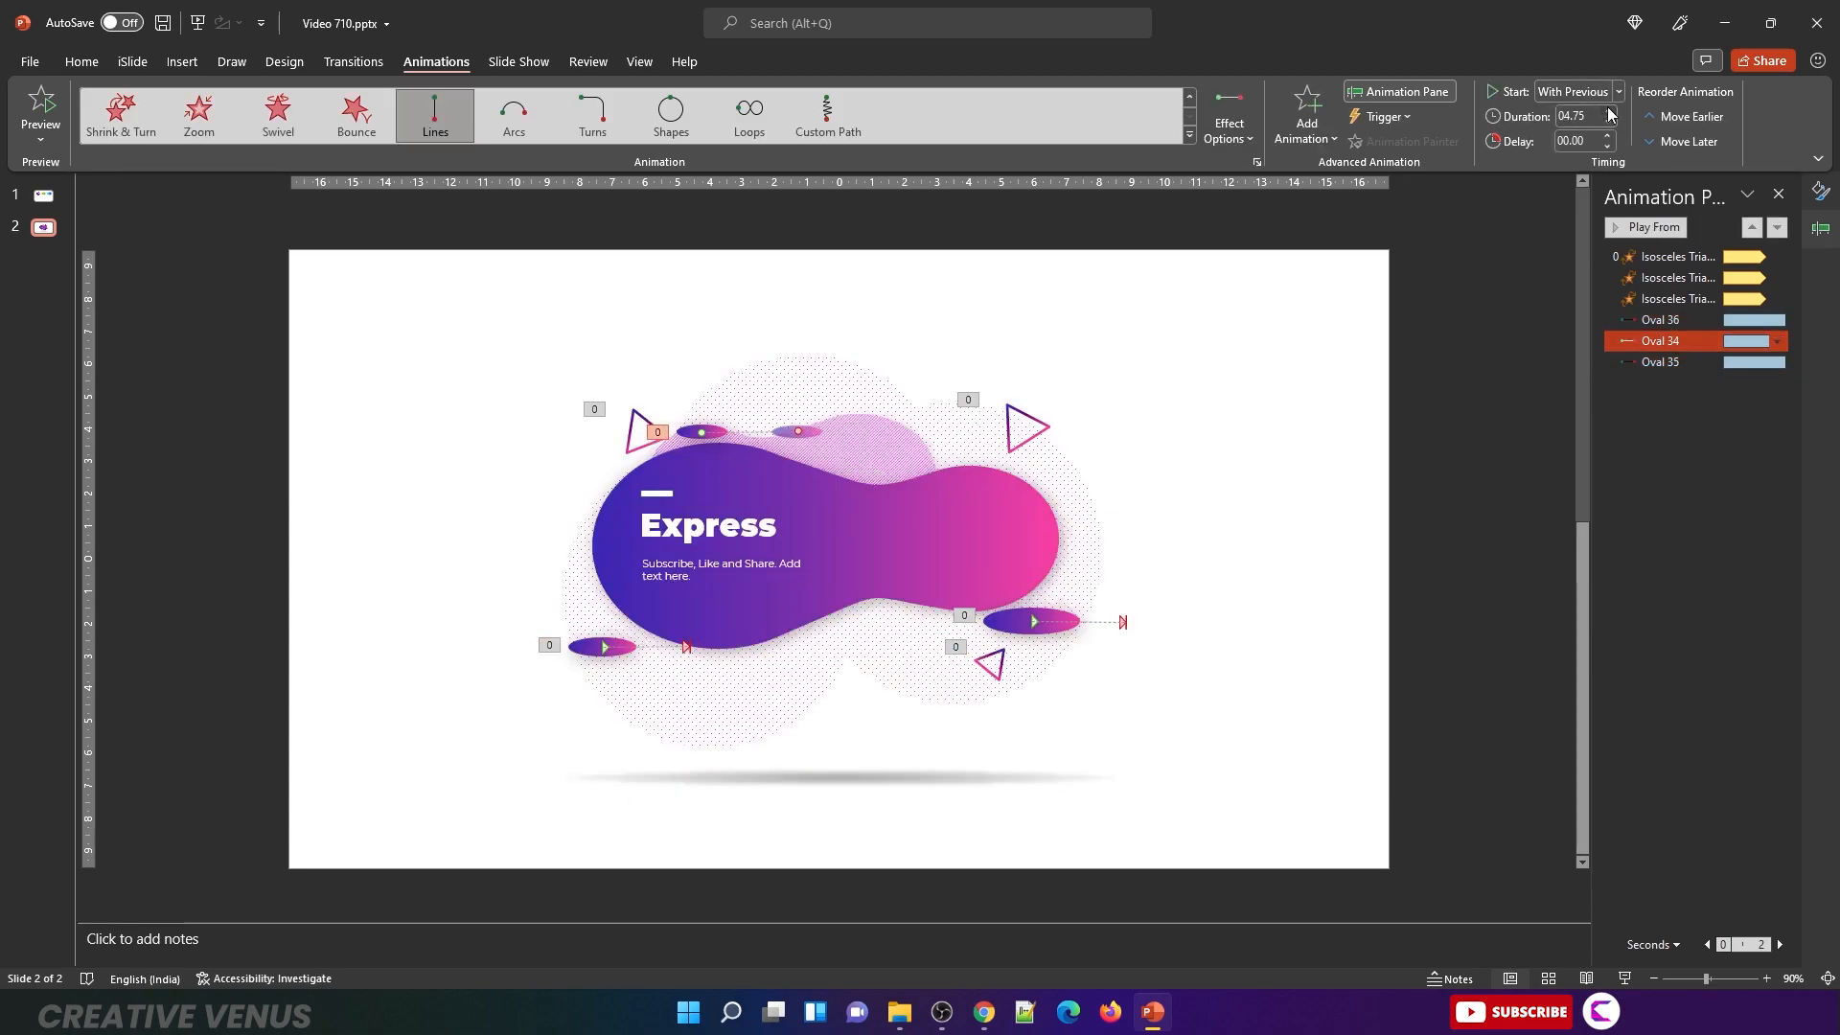
pyautogui.click(1690, 362)
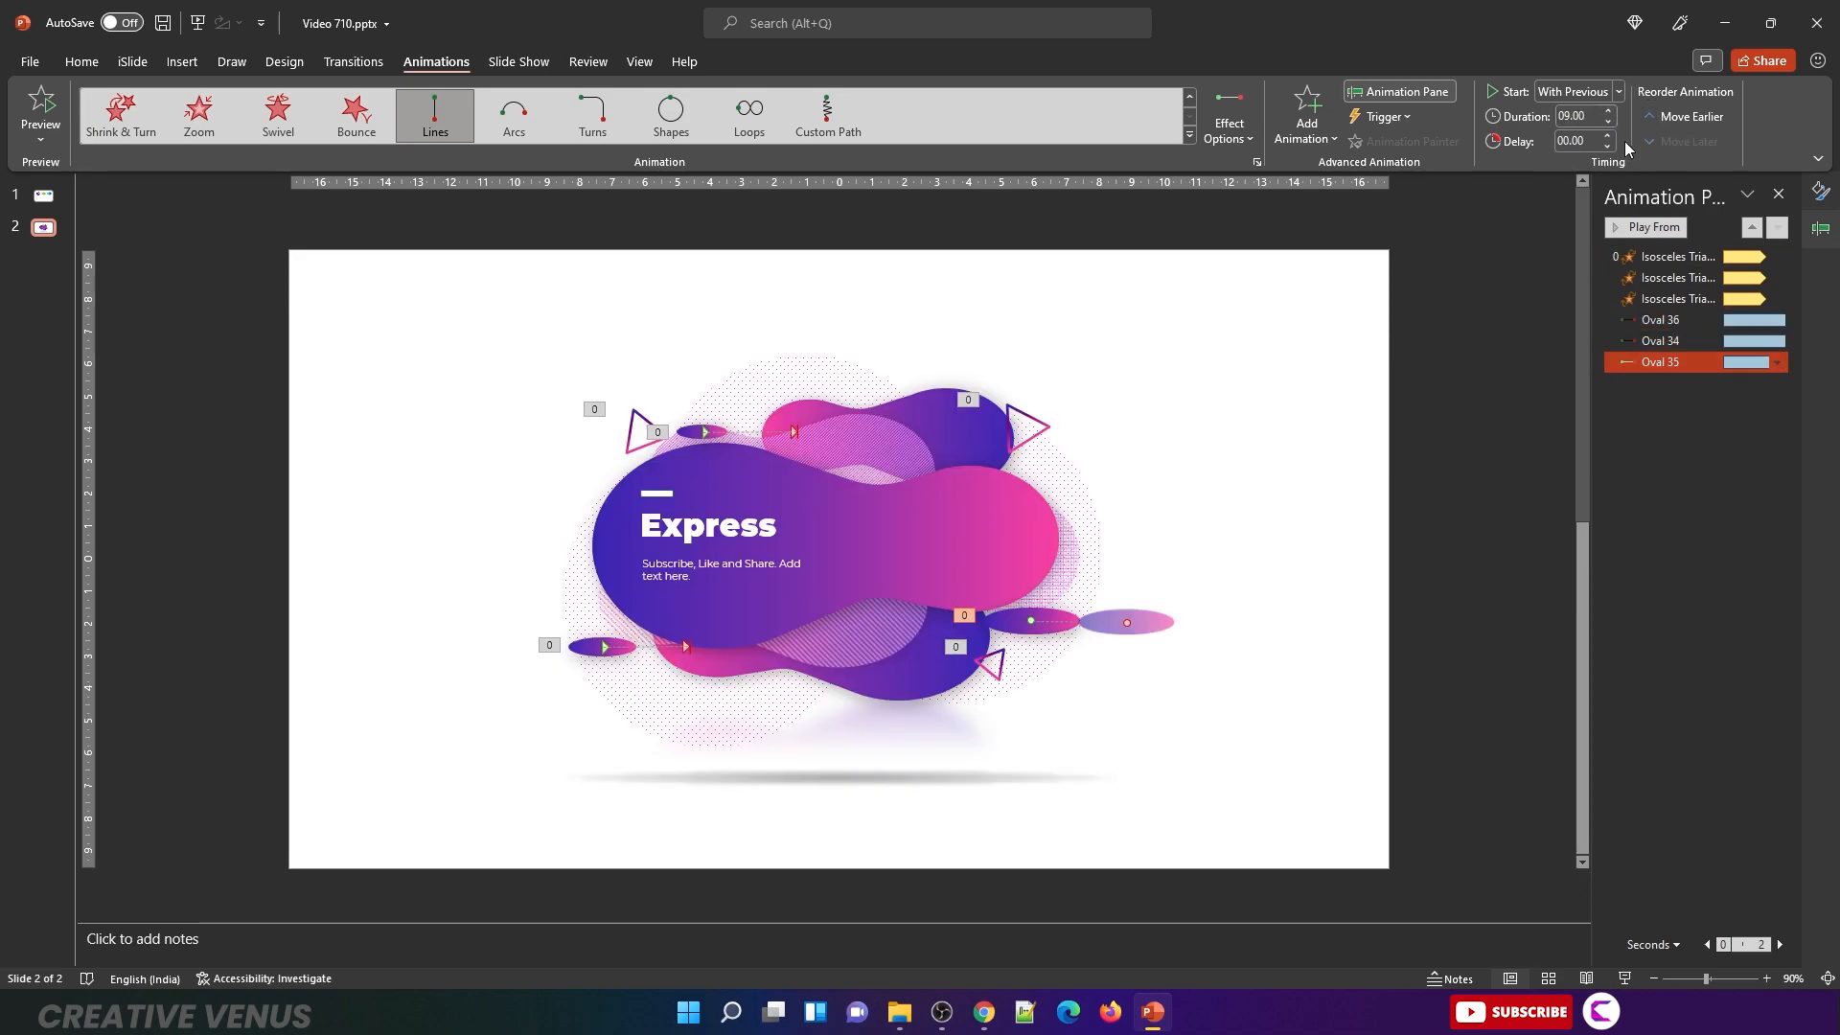
# Step: Turn on Auto-reverse for the three ellipses' motion paths and set them to repeat Until End of Slide
pyautogui.keyDown('shift'); pyautogui.click(1668, 320); pyautogui.keyUp('shift')
pyautogui.click(1778, 320)
pyautogui.click(1694, 410)
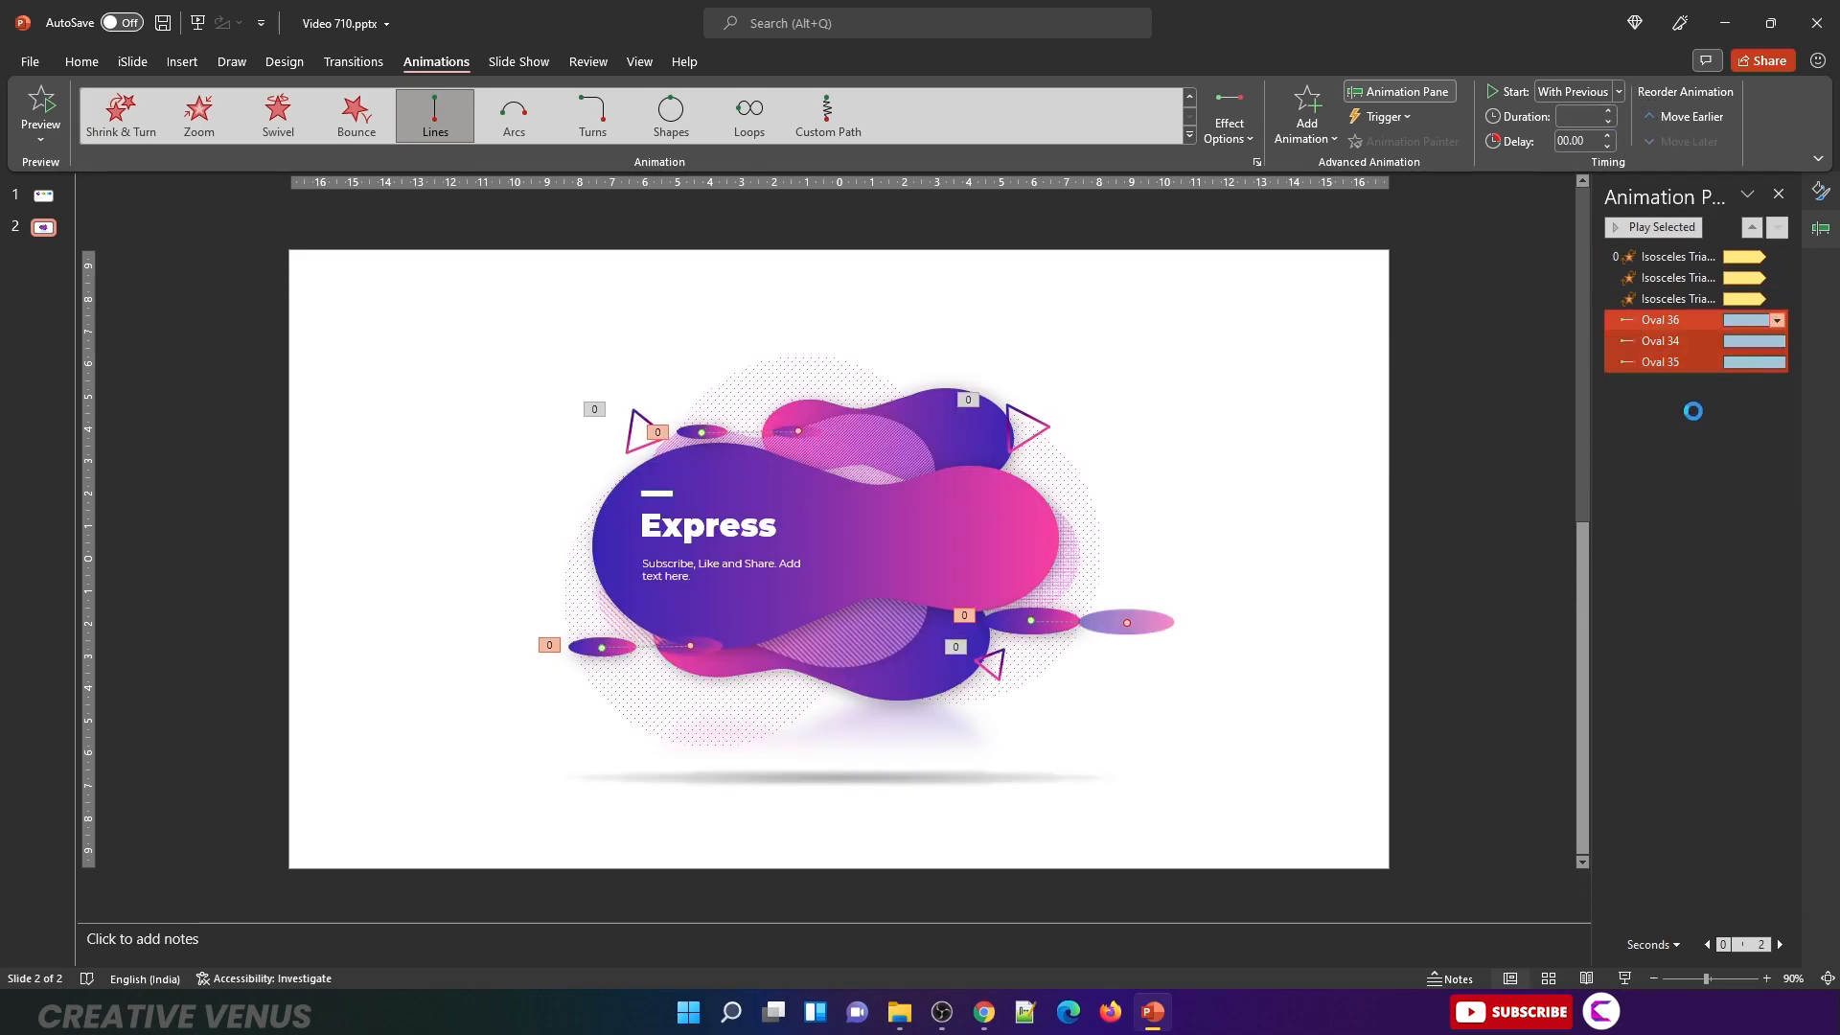
pyautogui.click(769, 500)
pyautogui.click(824, 353)
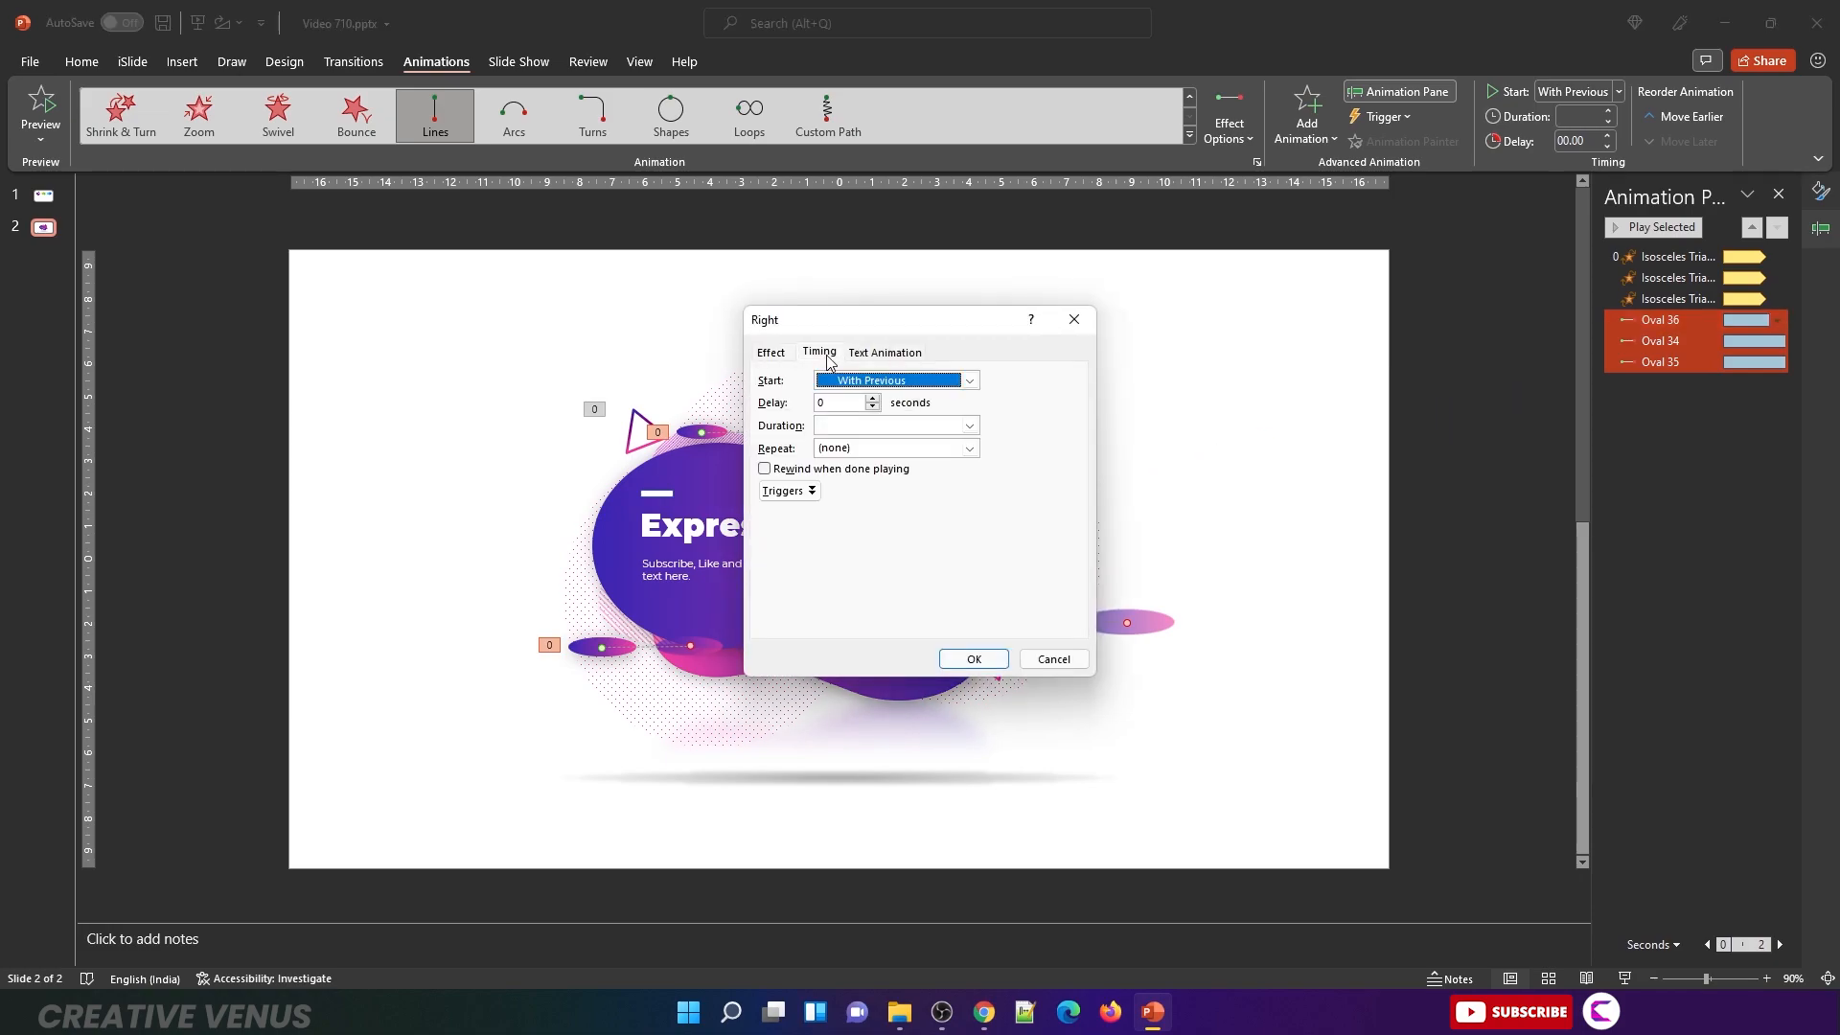
pyautogui.click(969, 448)
pyautogui.click(896, 565)
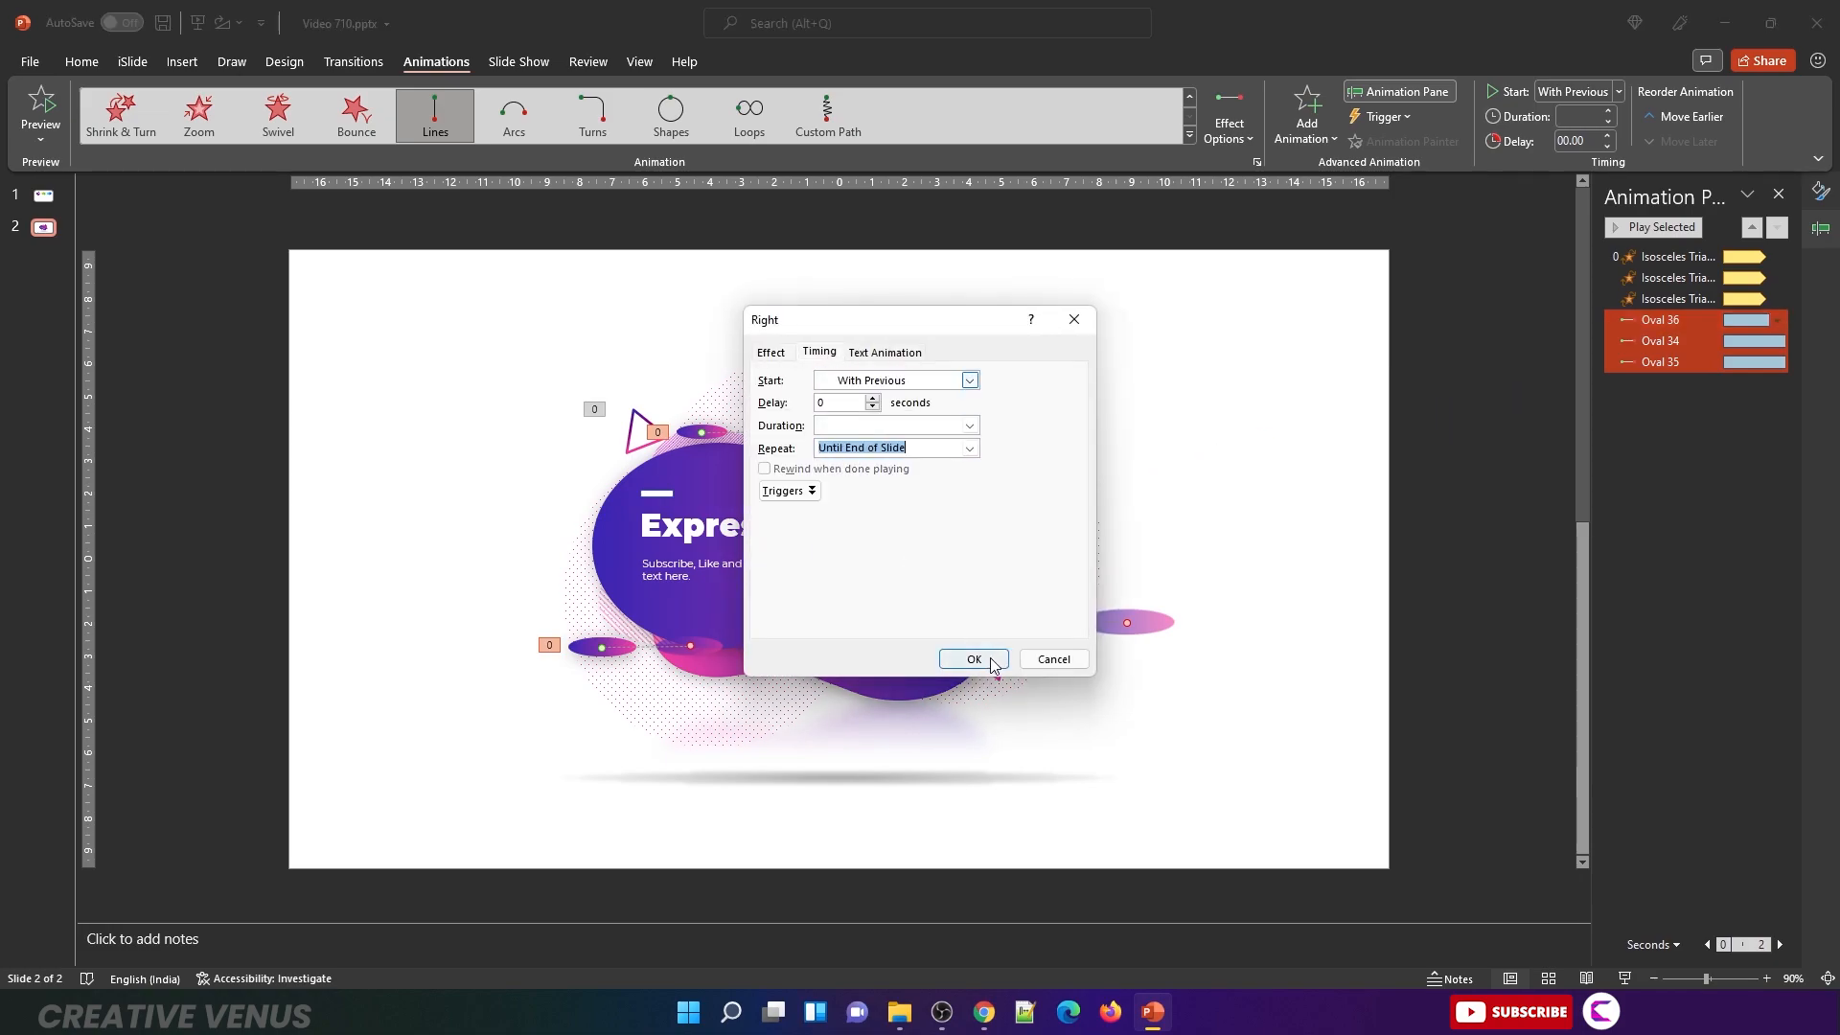
pyautogui.click(974, 659)
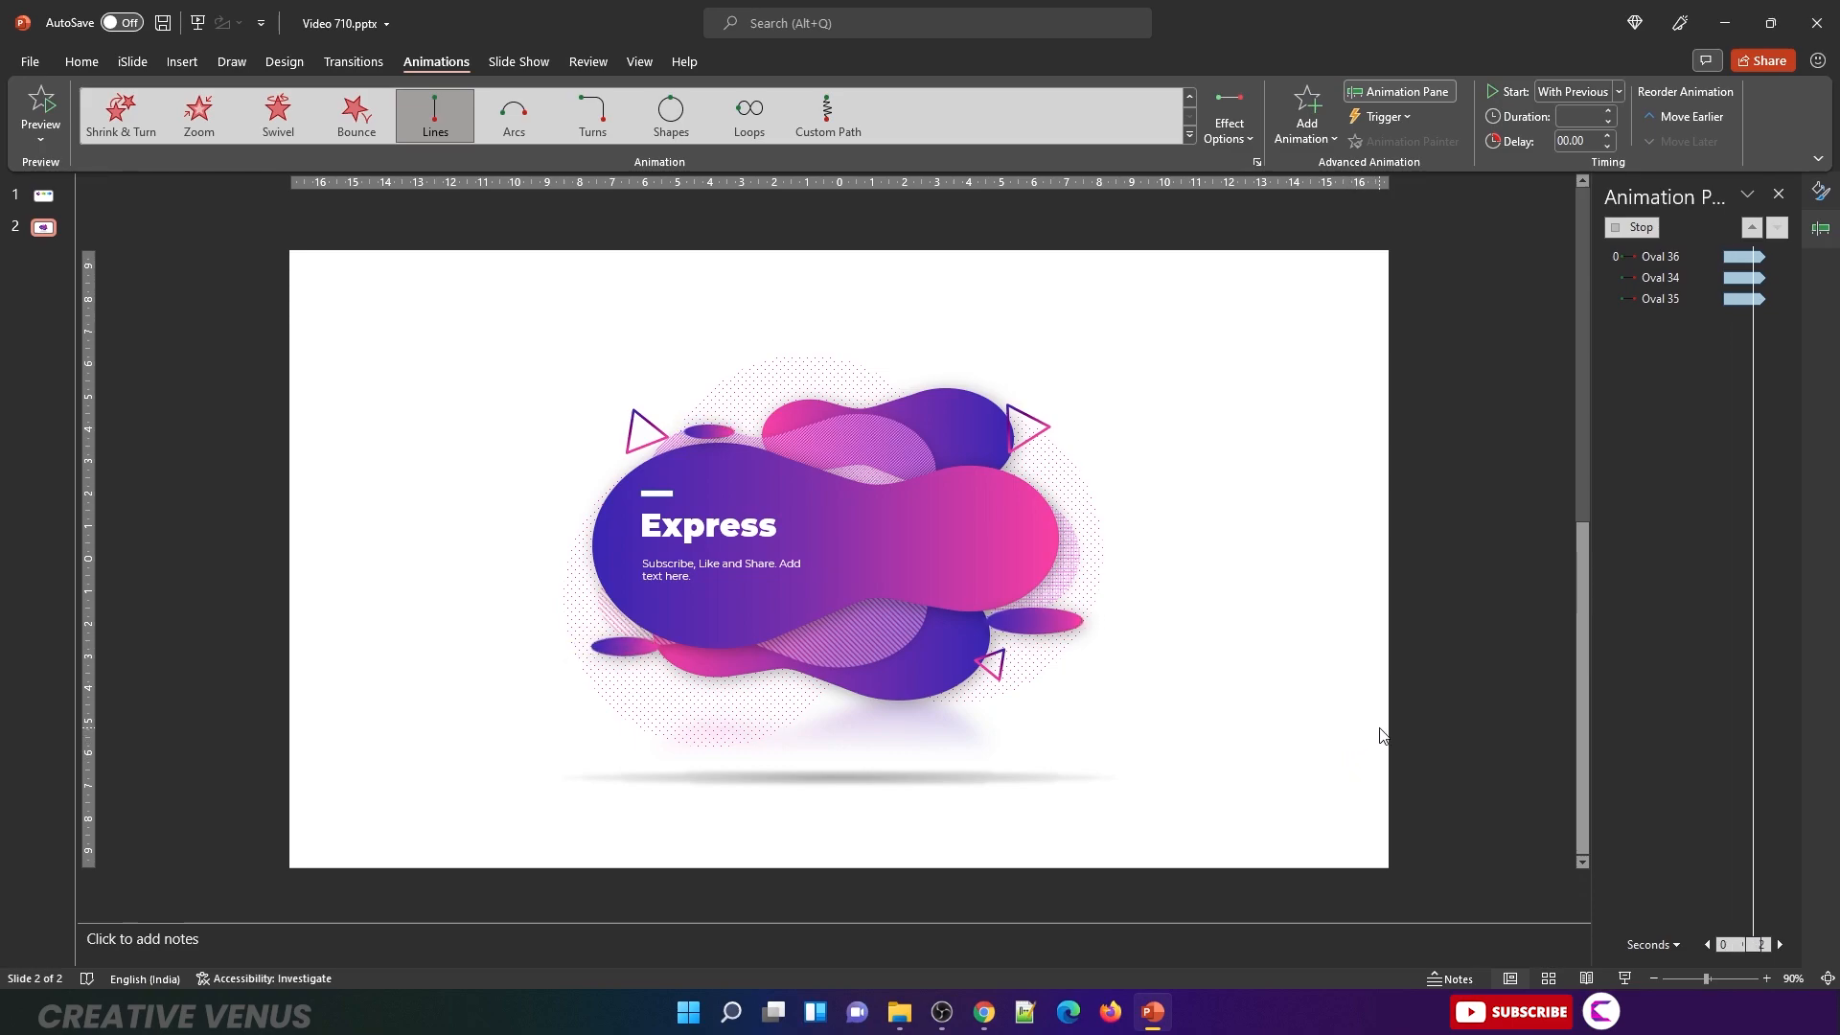
# Step: Play the current slide as a slide show to check the triangle and ellipse animations, and return to editing
pyautogui.click(1623, 978)
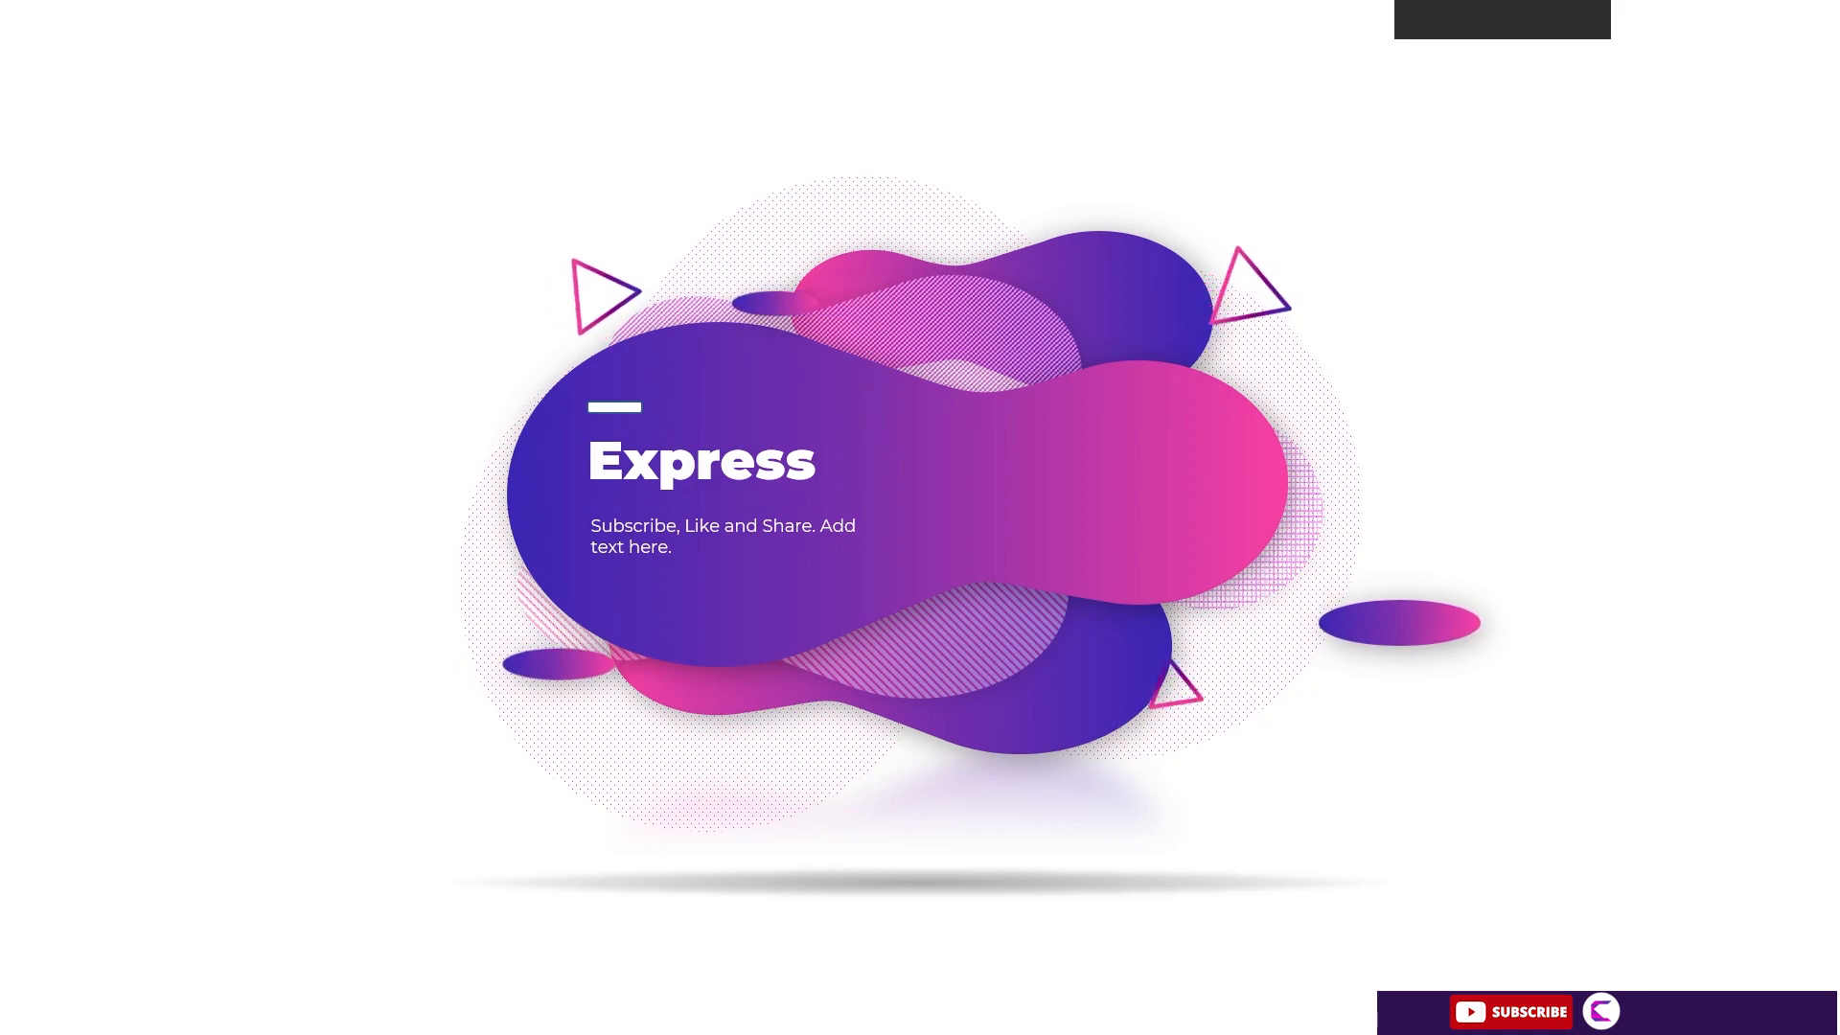
pyautogui.press('Escape')
# Step: Select the three large dotted circles behind the blobs and add the Grow/Shrink emphasis animation to them
pyautogui.click(774, 374)
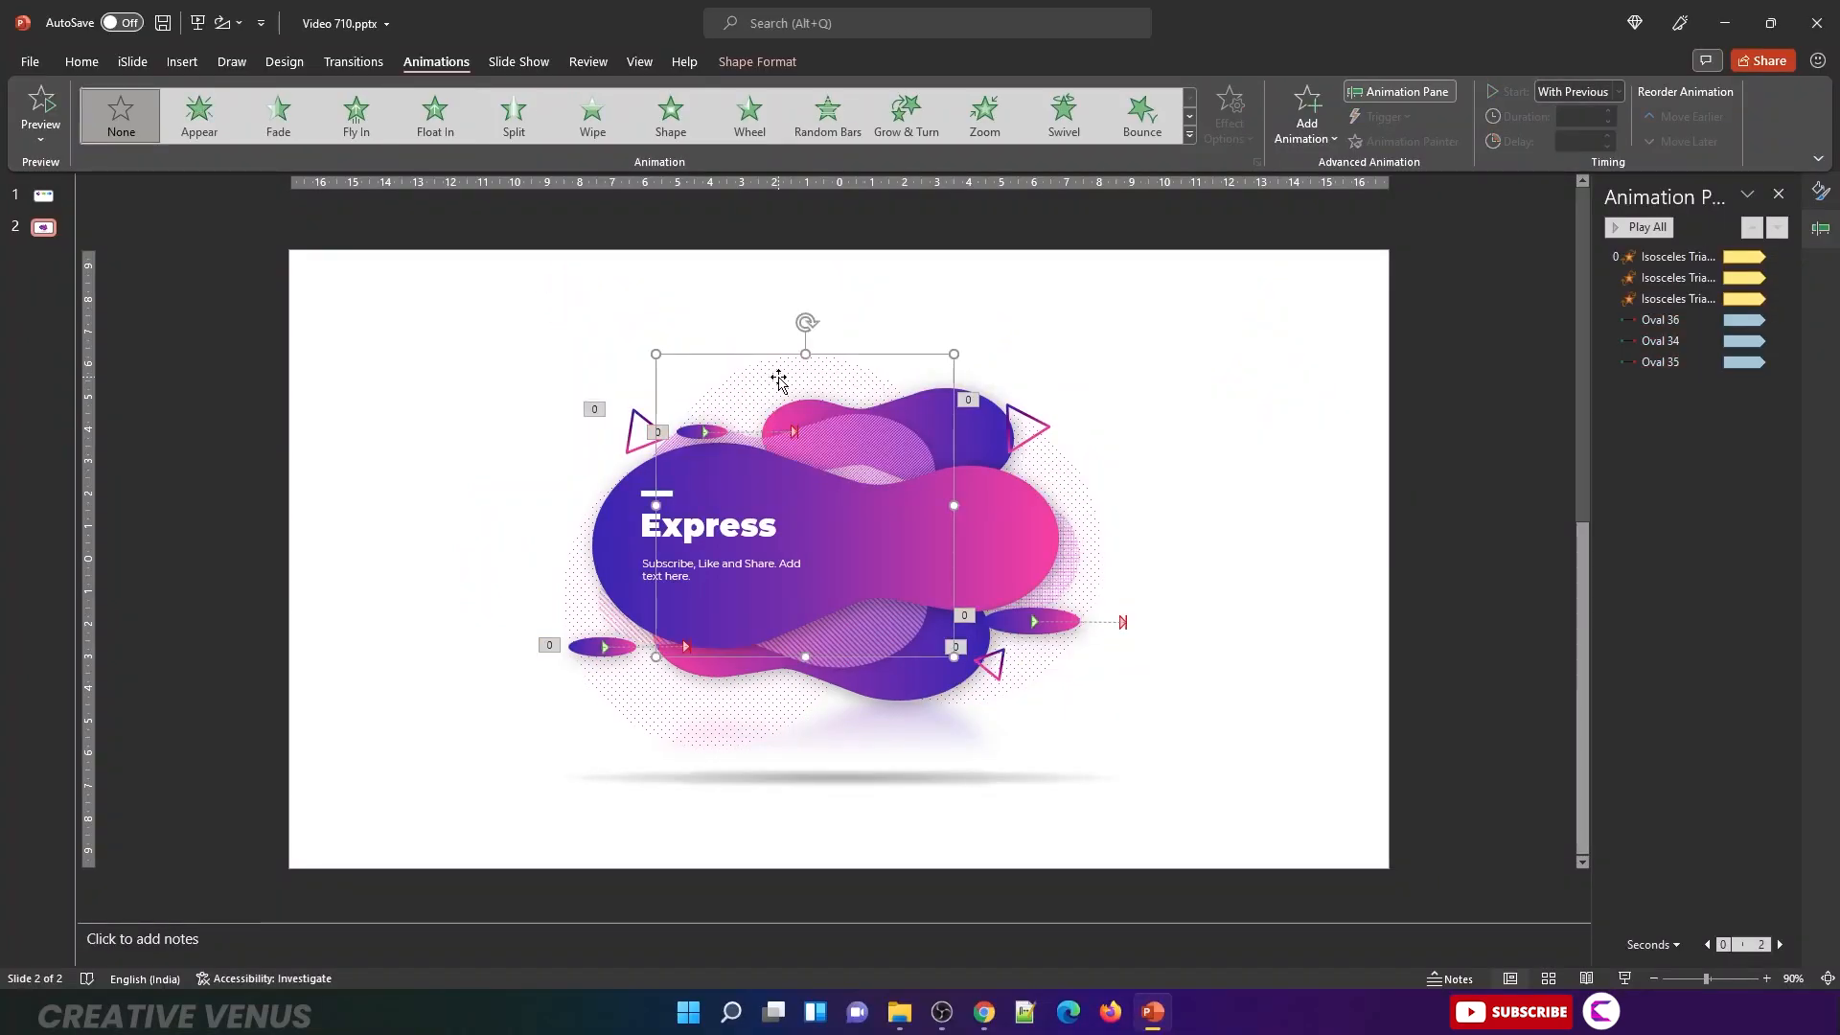
pyautogui.keyDown('ctrl'); pyautogui.click(1046, 674); pyautogui.keyUp('ctrl')
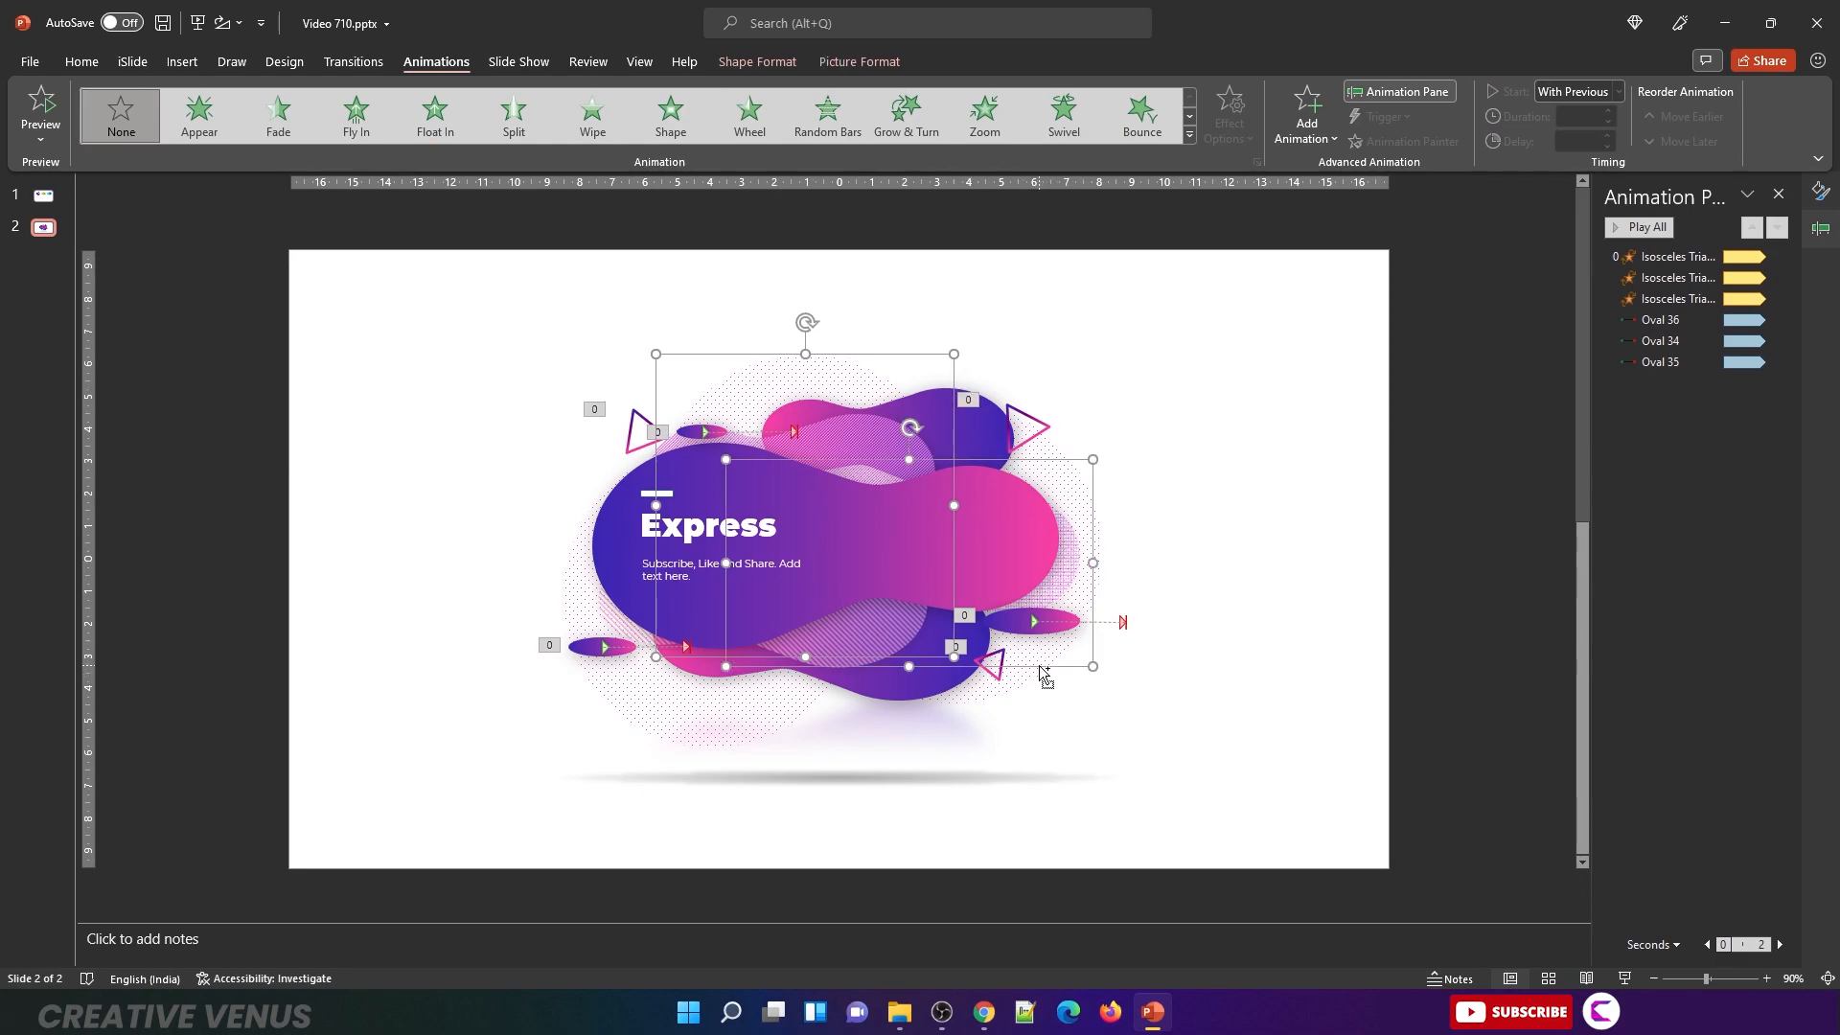
pyautogui.keyDown('ctrl'); pyautogui.click(1090, 603); pyautogui.keyUp('ctrl')
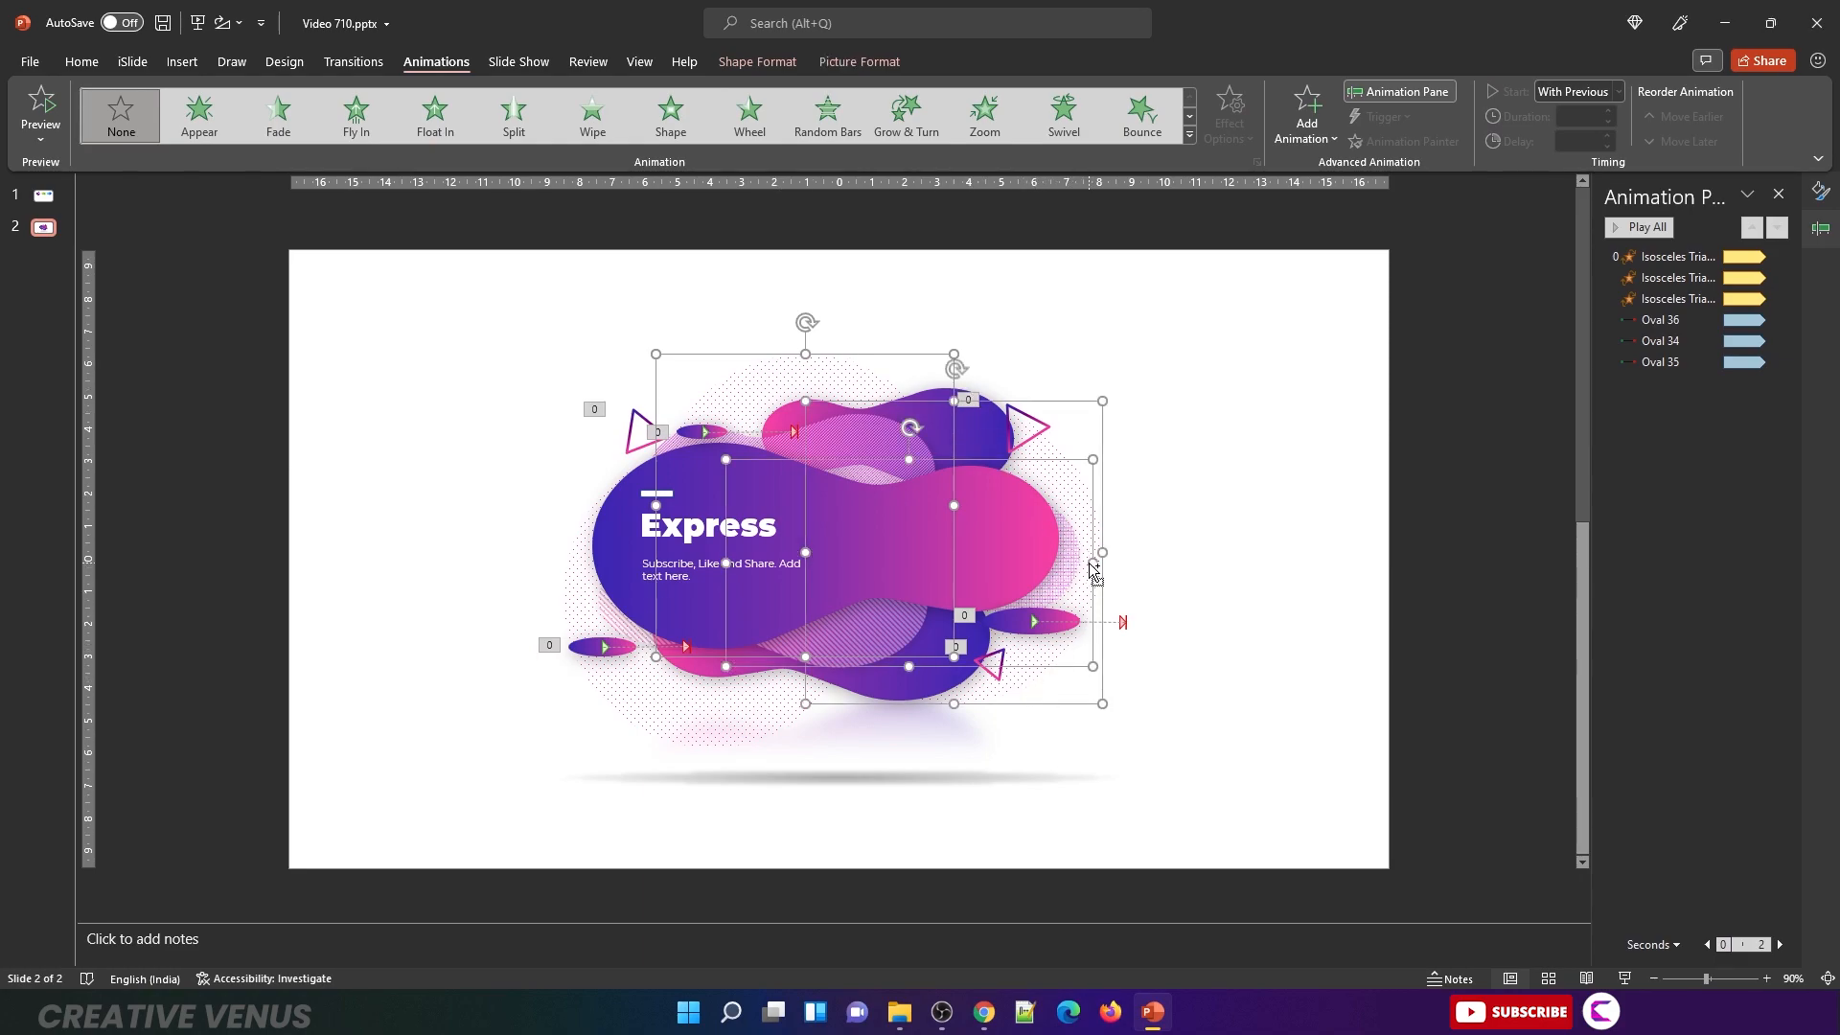
pyautogui.keyDown('ctrl'); pyautogui.click(1093, 572); pyautogui.keyUp('ctrl')
pyautogui.keyDown('ctrl'); pyautogui.click(635, 726); pyautogui.keyUp('ctrl')
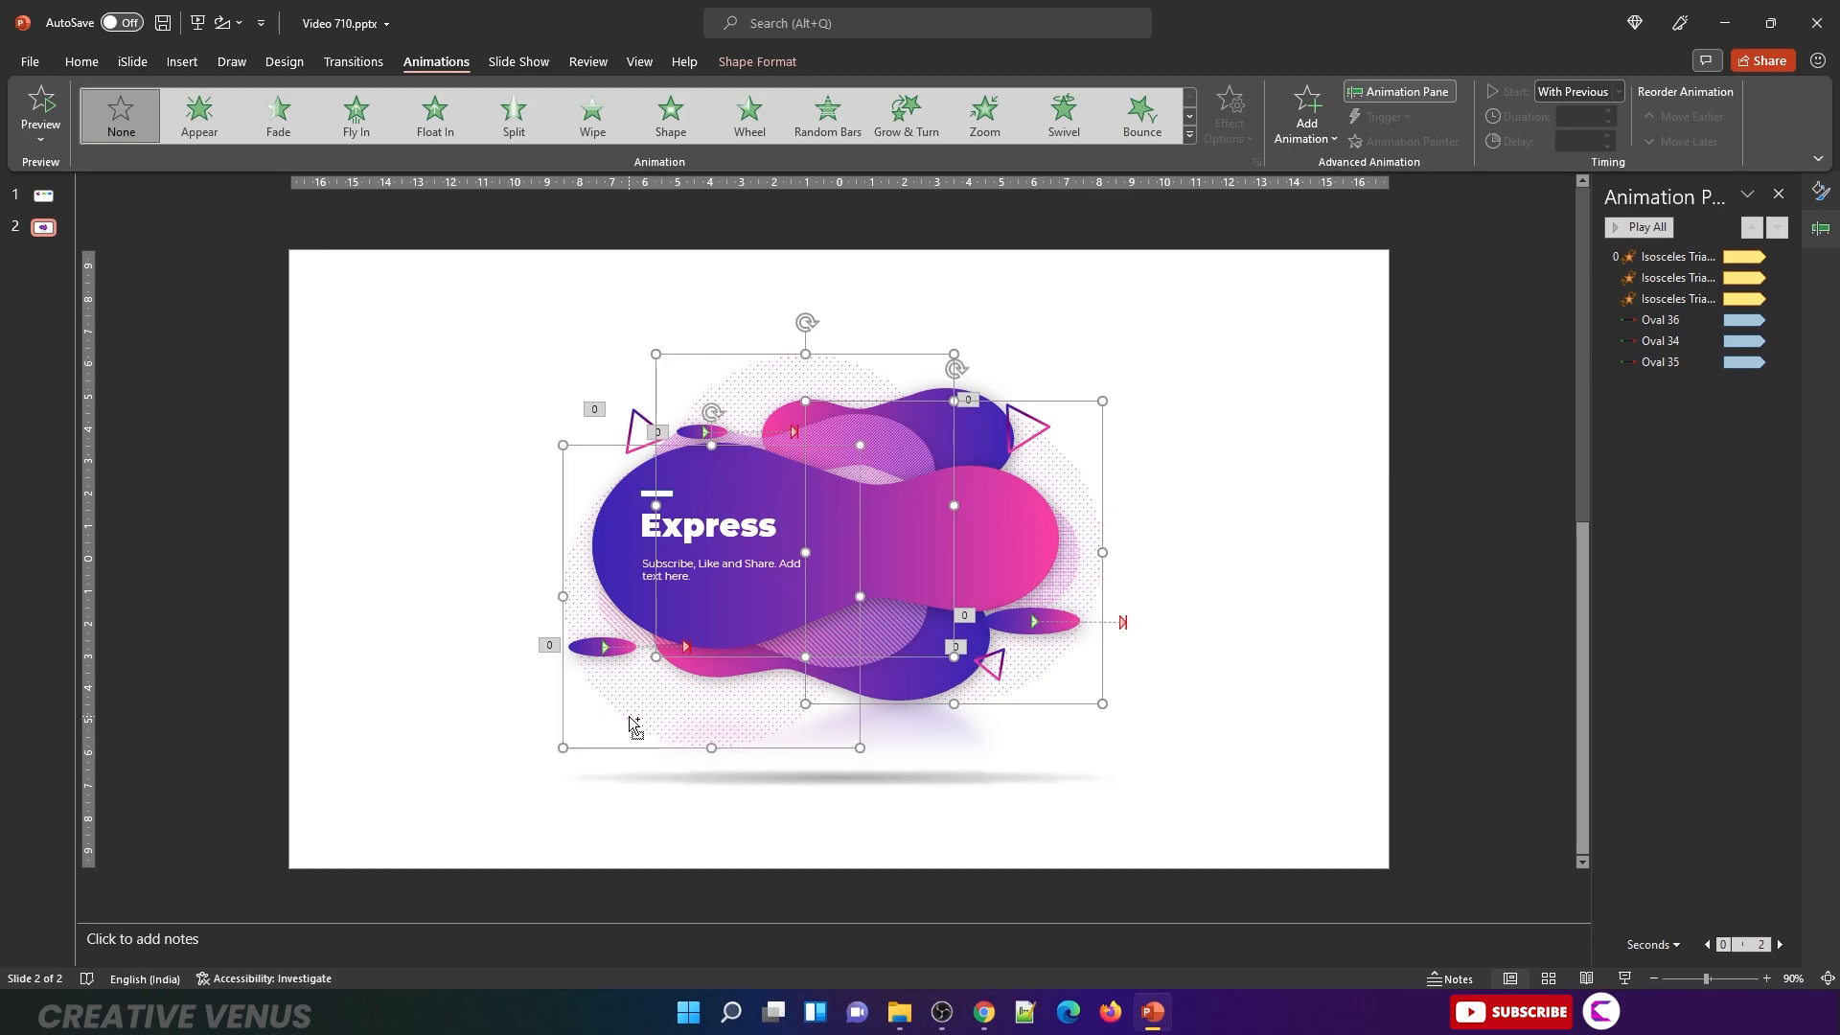
pyautogui.moveTo(633, 718); pyautogui.dragTo(458, 691)
pyautogui.hotkey('ctrl', 'z')
pyautogui.click(1307, 113)
pyautogui.press('Escape')
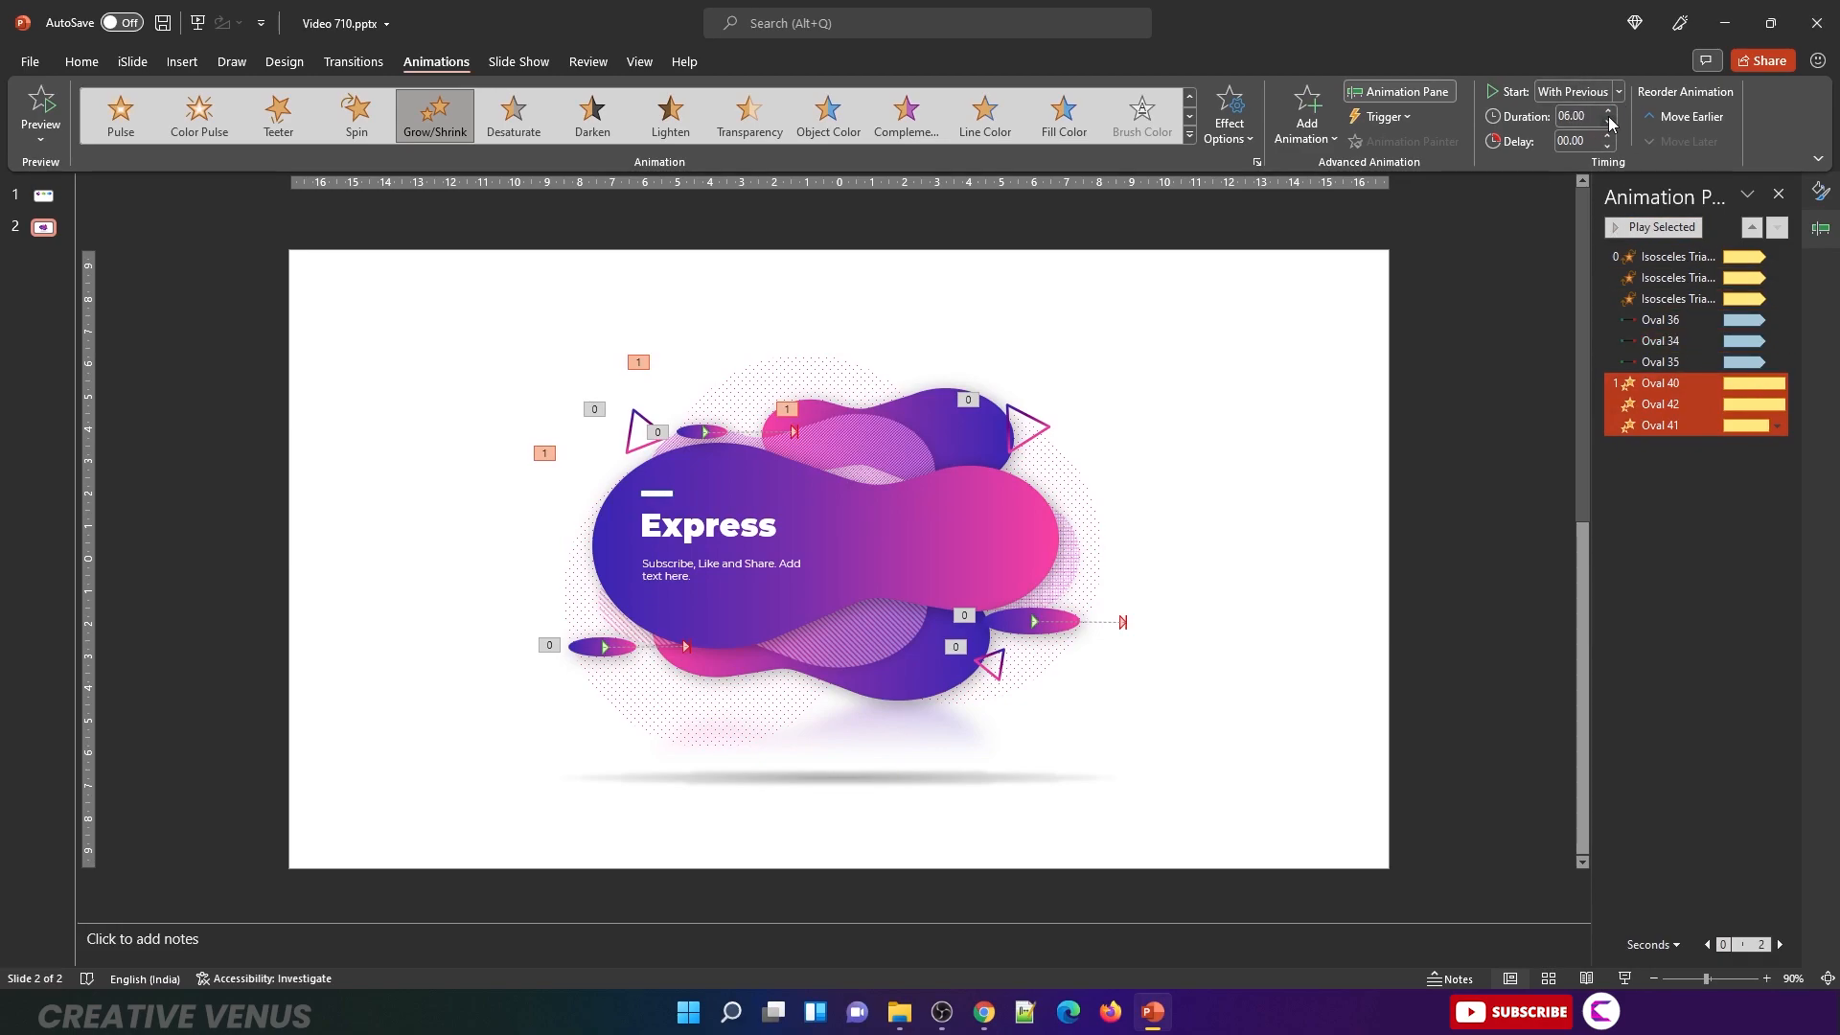
# Step: Set the three dotted circles' Grow/Shrink duration to 4.25 seconds and its size to 120%
pyautogui.click(1610, 126)
pyautogui.click(1610, 126)
pyautogui.click(1777, 383)
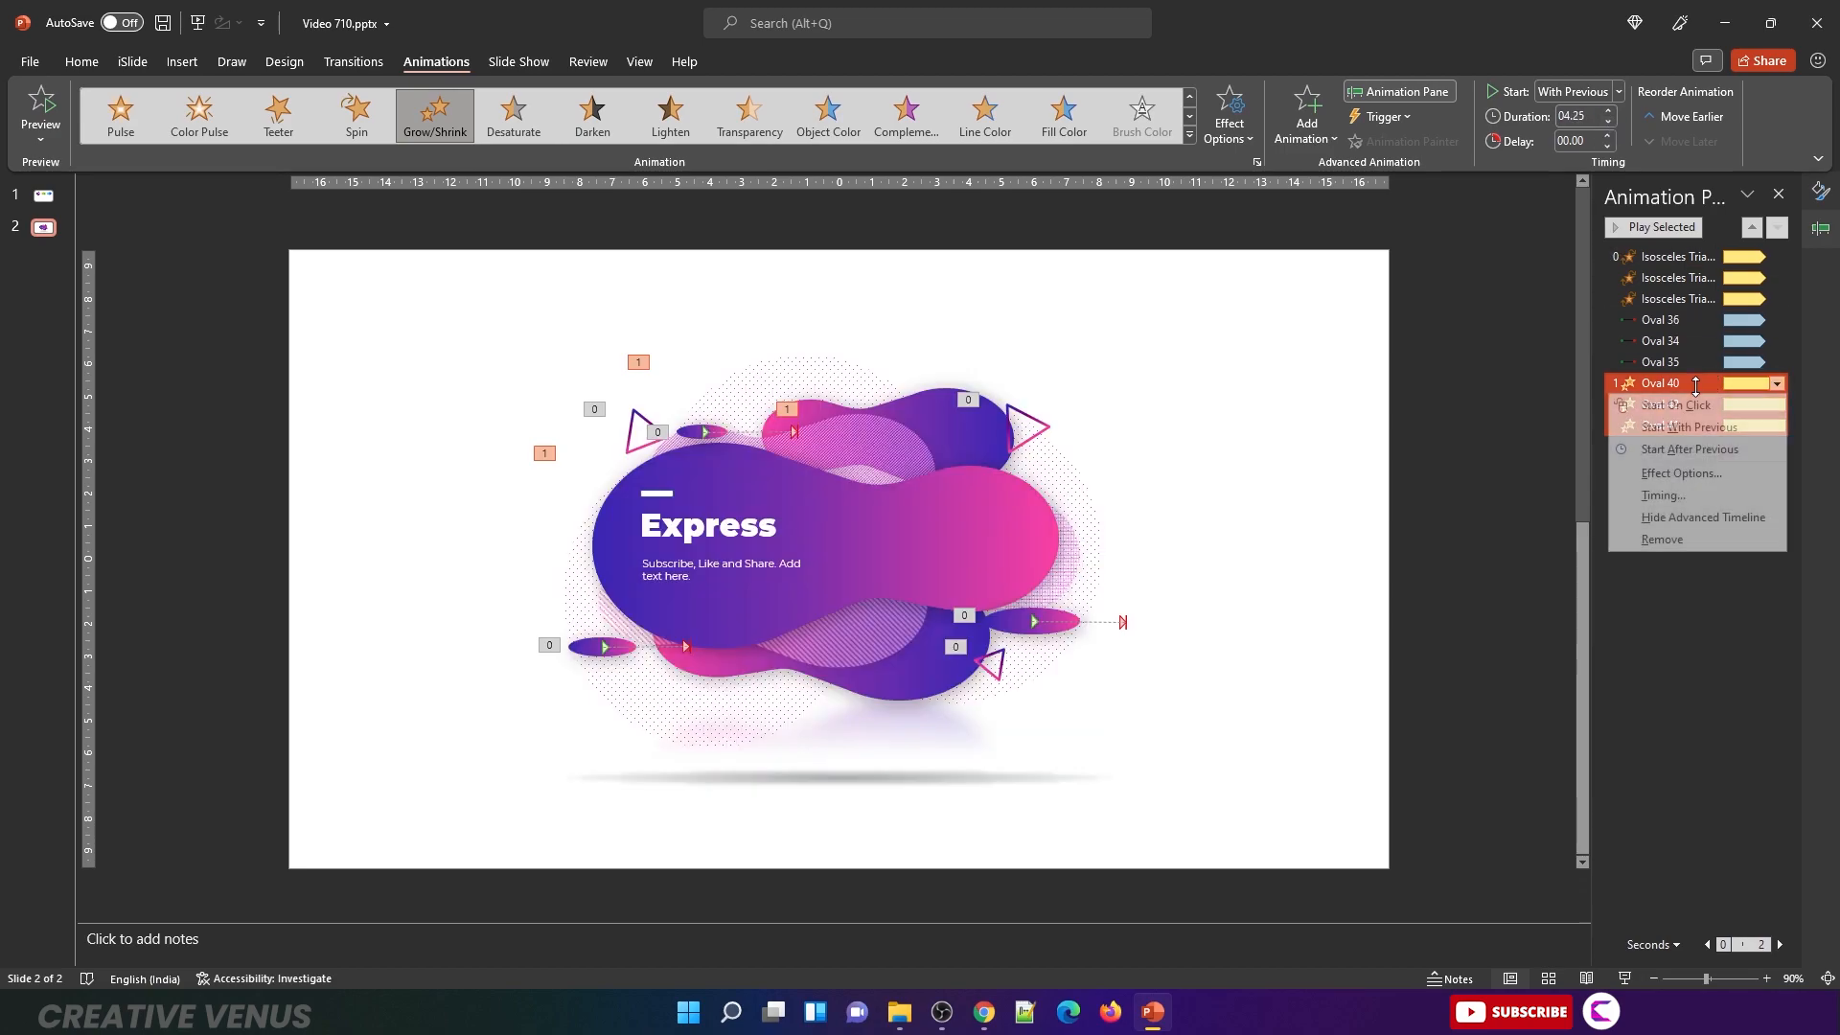
pyautogui.click(1699, 479)
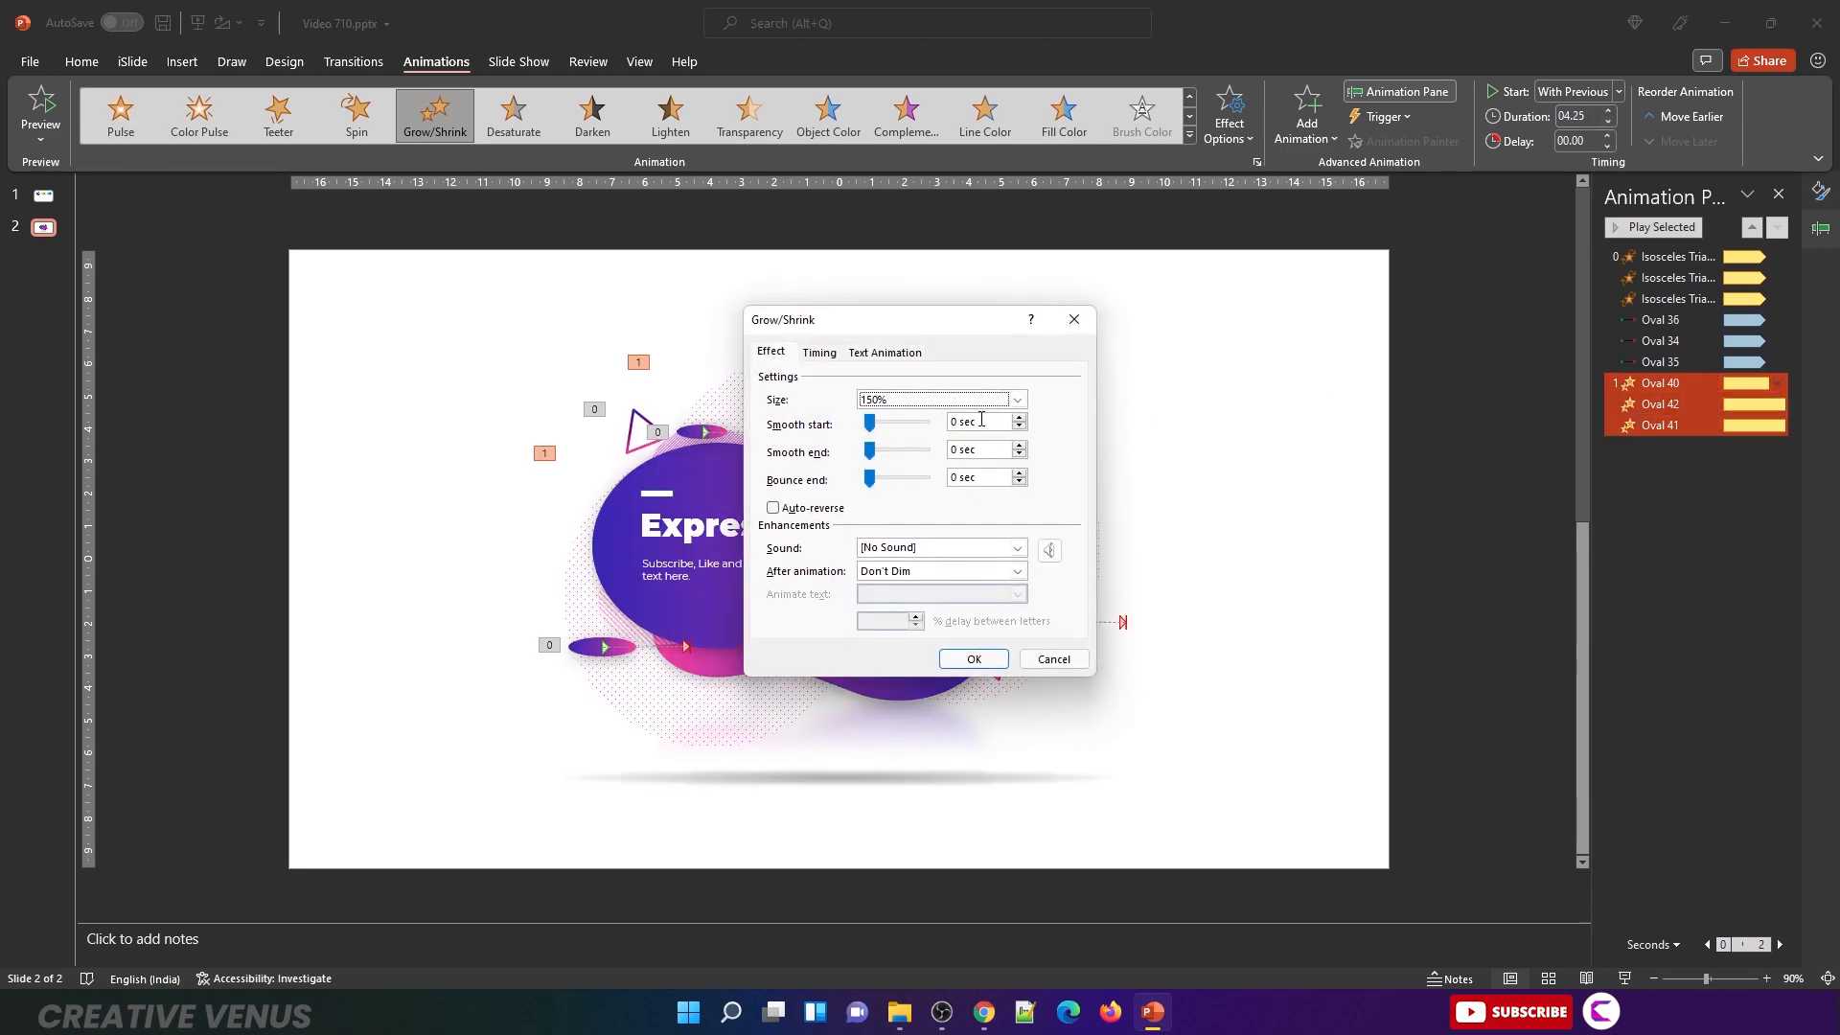
pyautogui.click(1017, 400)
pyautogui.click(940, 511)
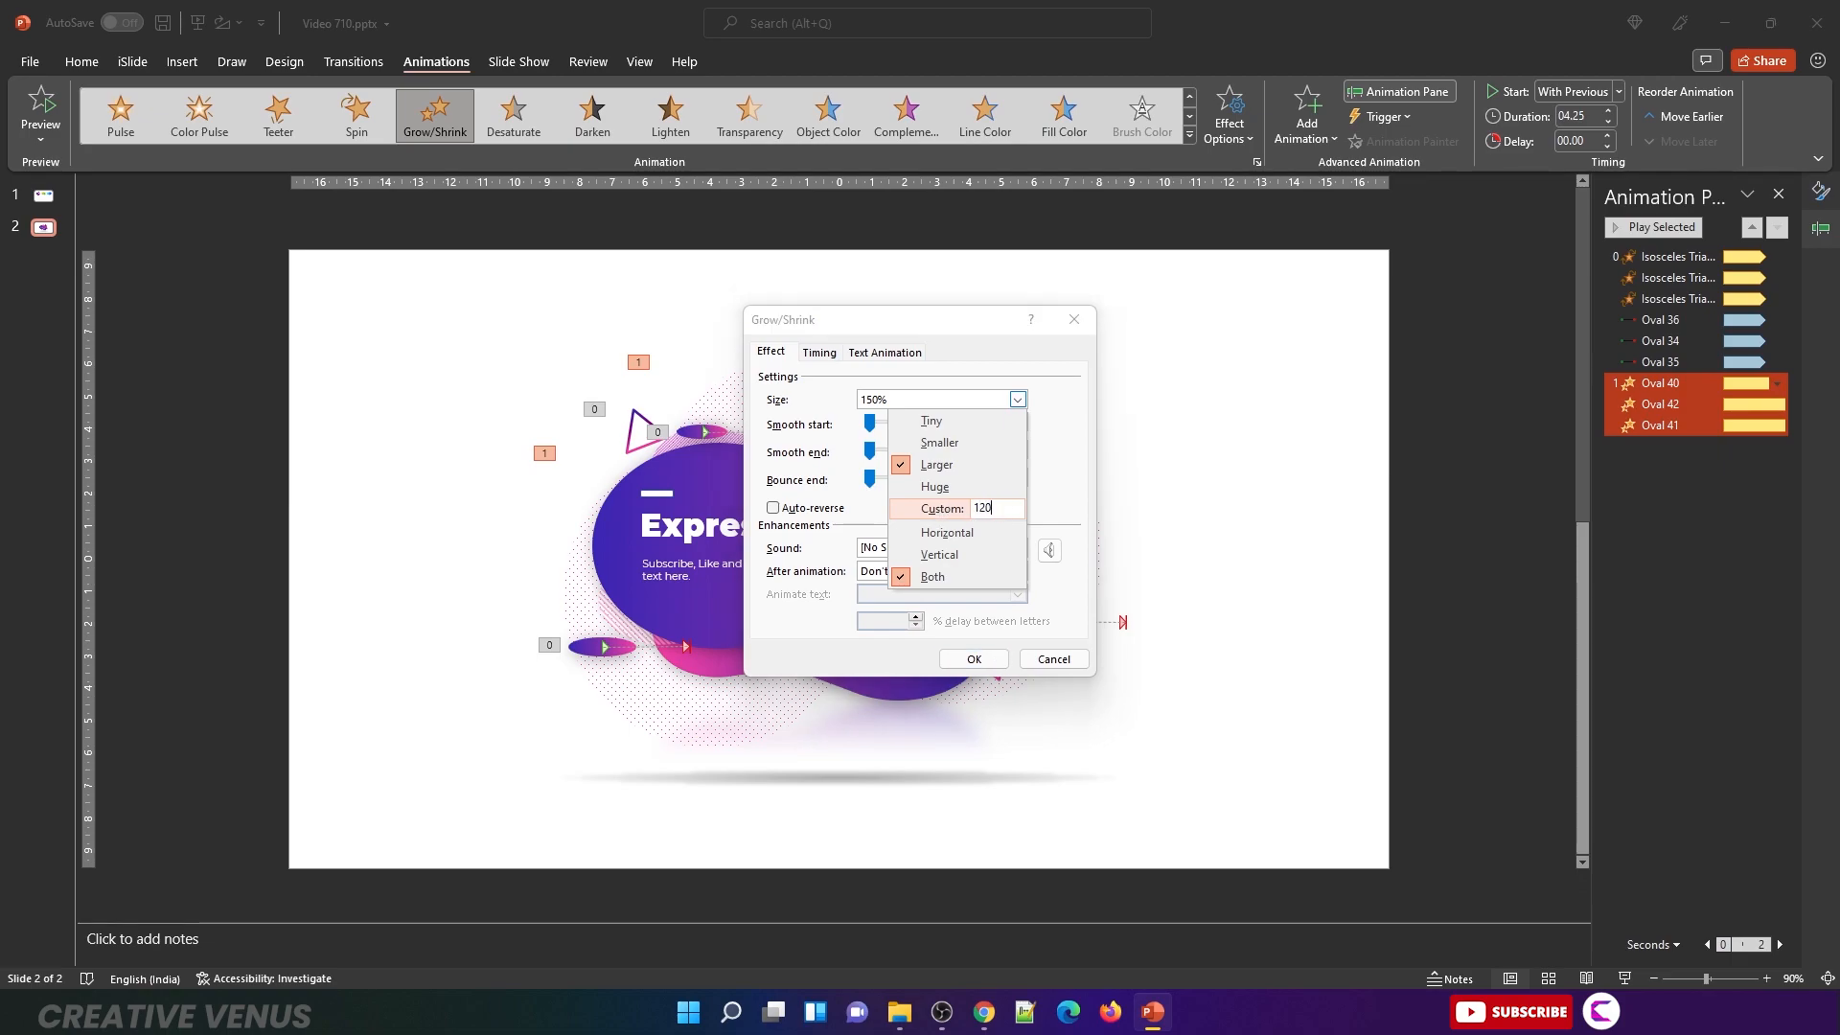
pyautogui.press('Return')
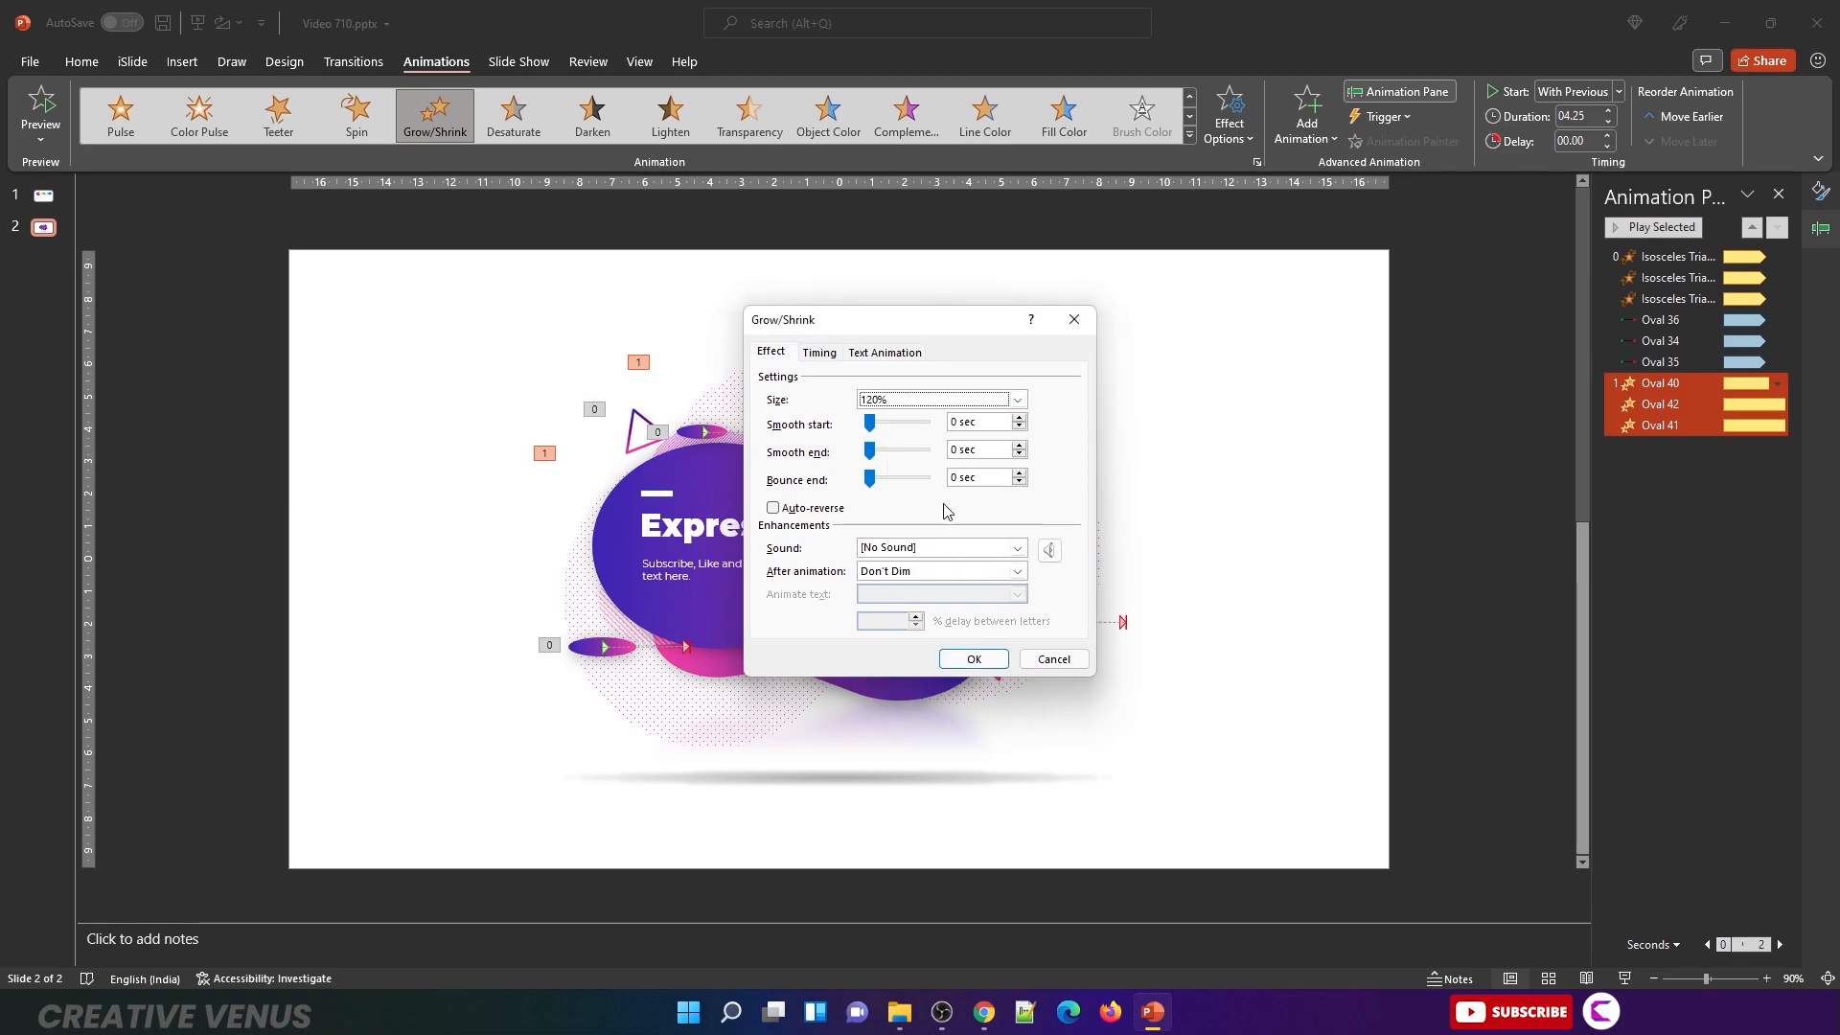
# Step: Turn on Auto-reverse for the dotted circles' Grow/Shrink animations and set them to repeat Until End of Slide
pyautogui.click(805, 508)
pyautogui.click(833, 357)
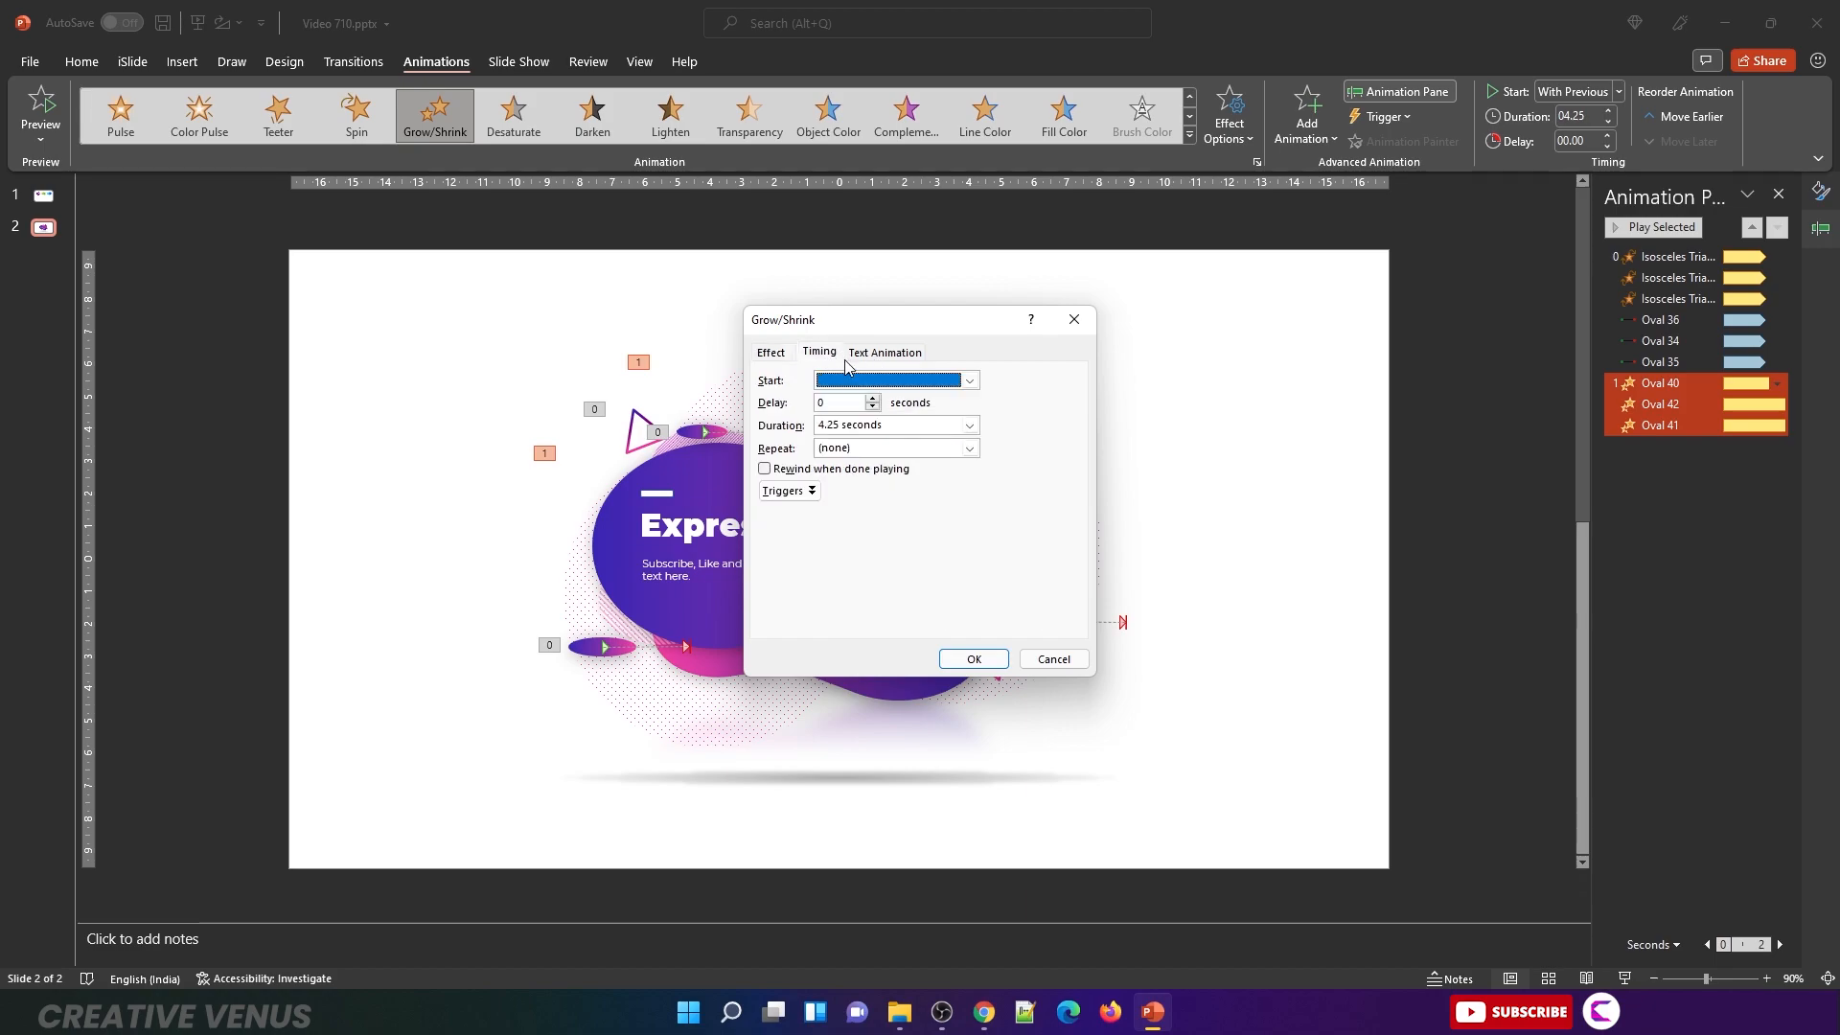
pyautogui.click(970, 449)
pyautogui.click(885, 561)
pyautogui.click(958, 659)
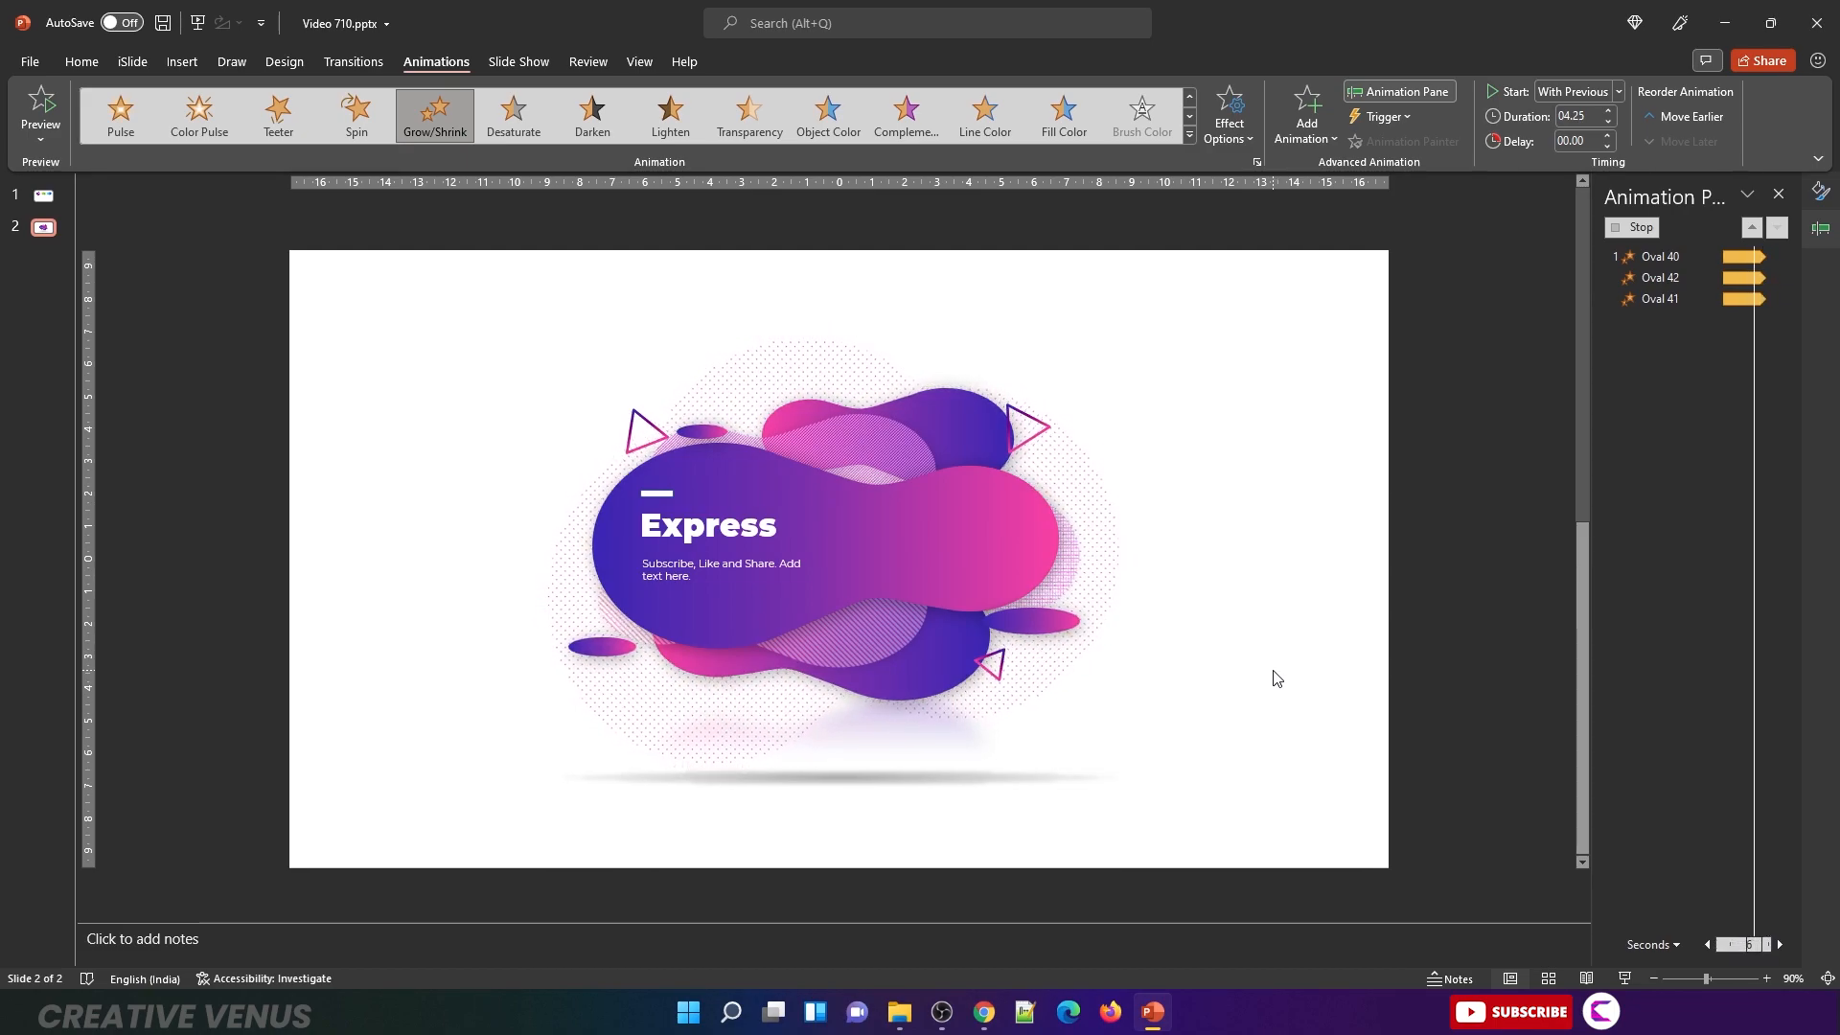
# Step: Vary the three dotted circles' individual Grow/Shrink durations, with 7.25 seconds for Oval 41
pyautogui.click(1700, 496)
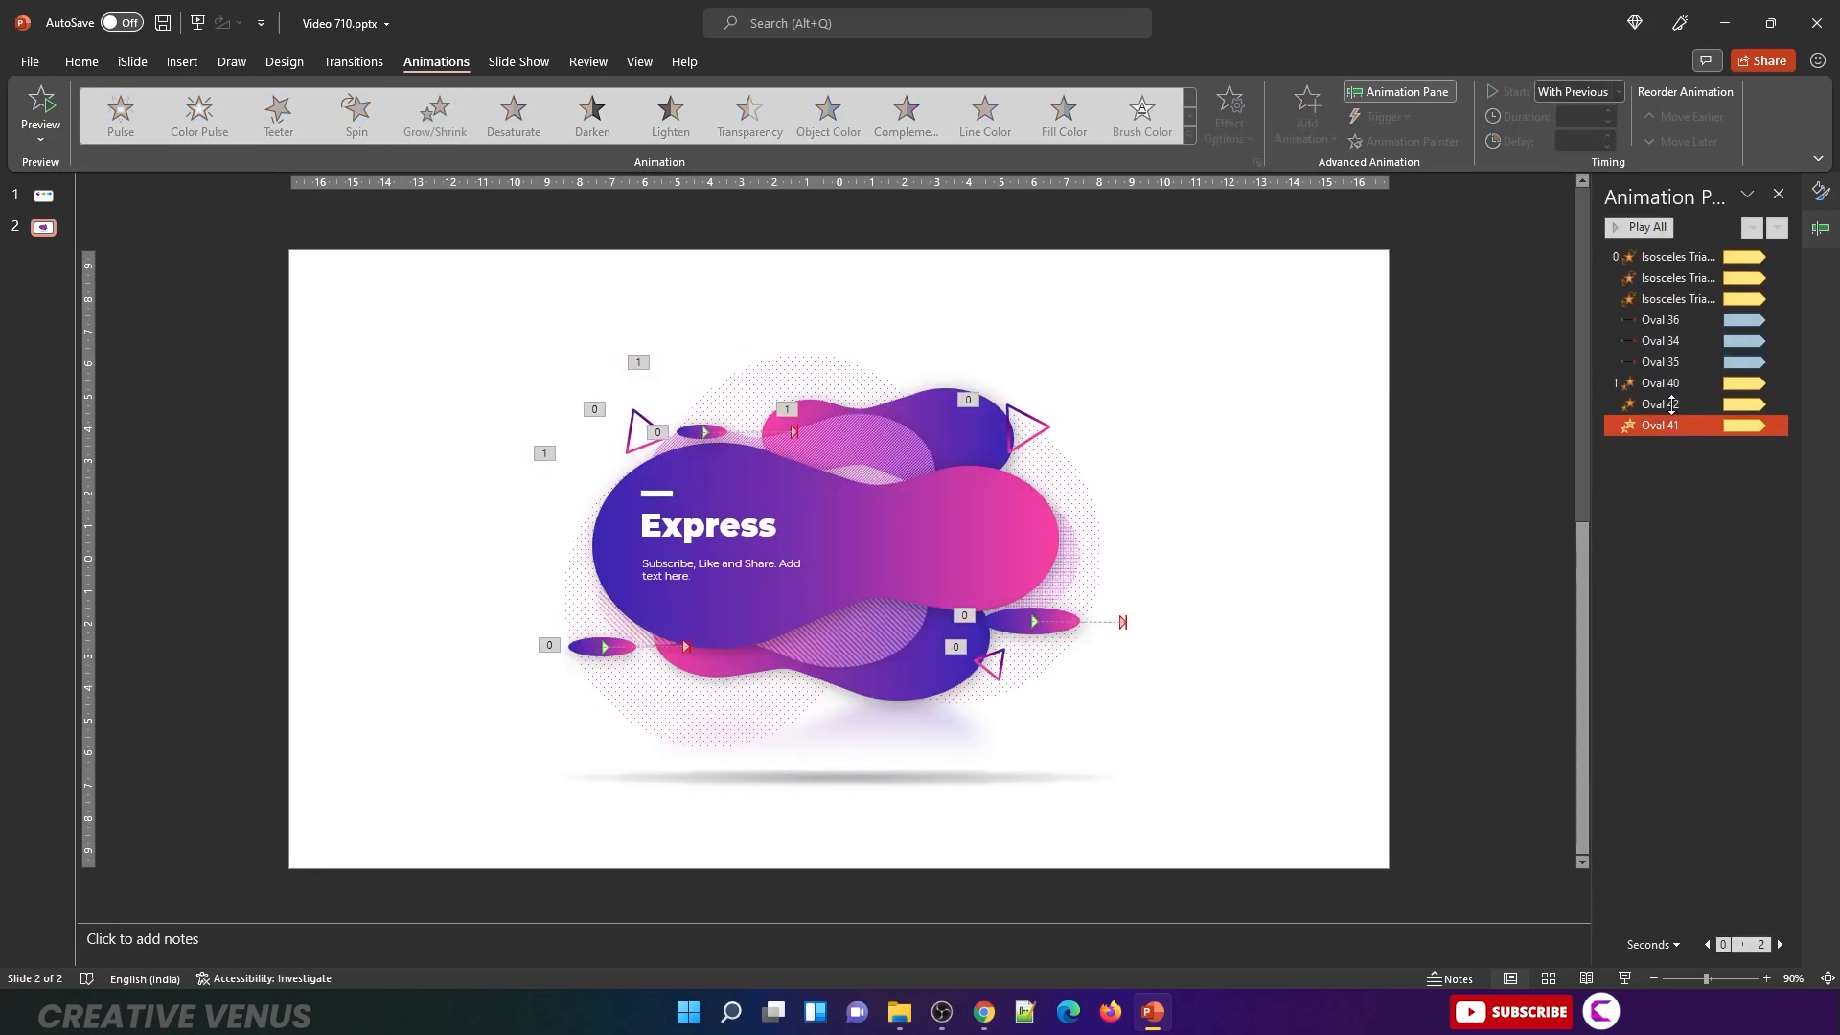
pyautogui.click(1661, 383)
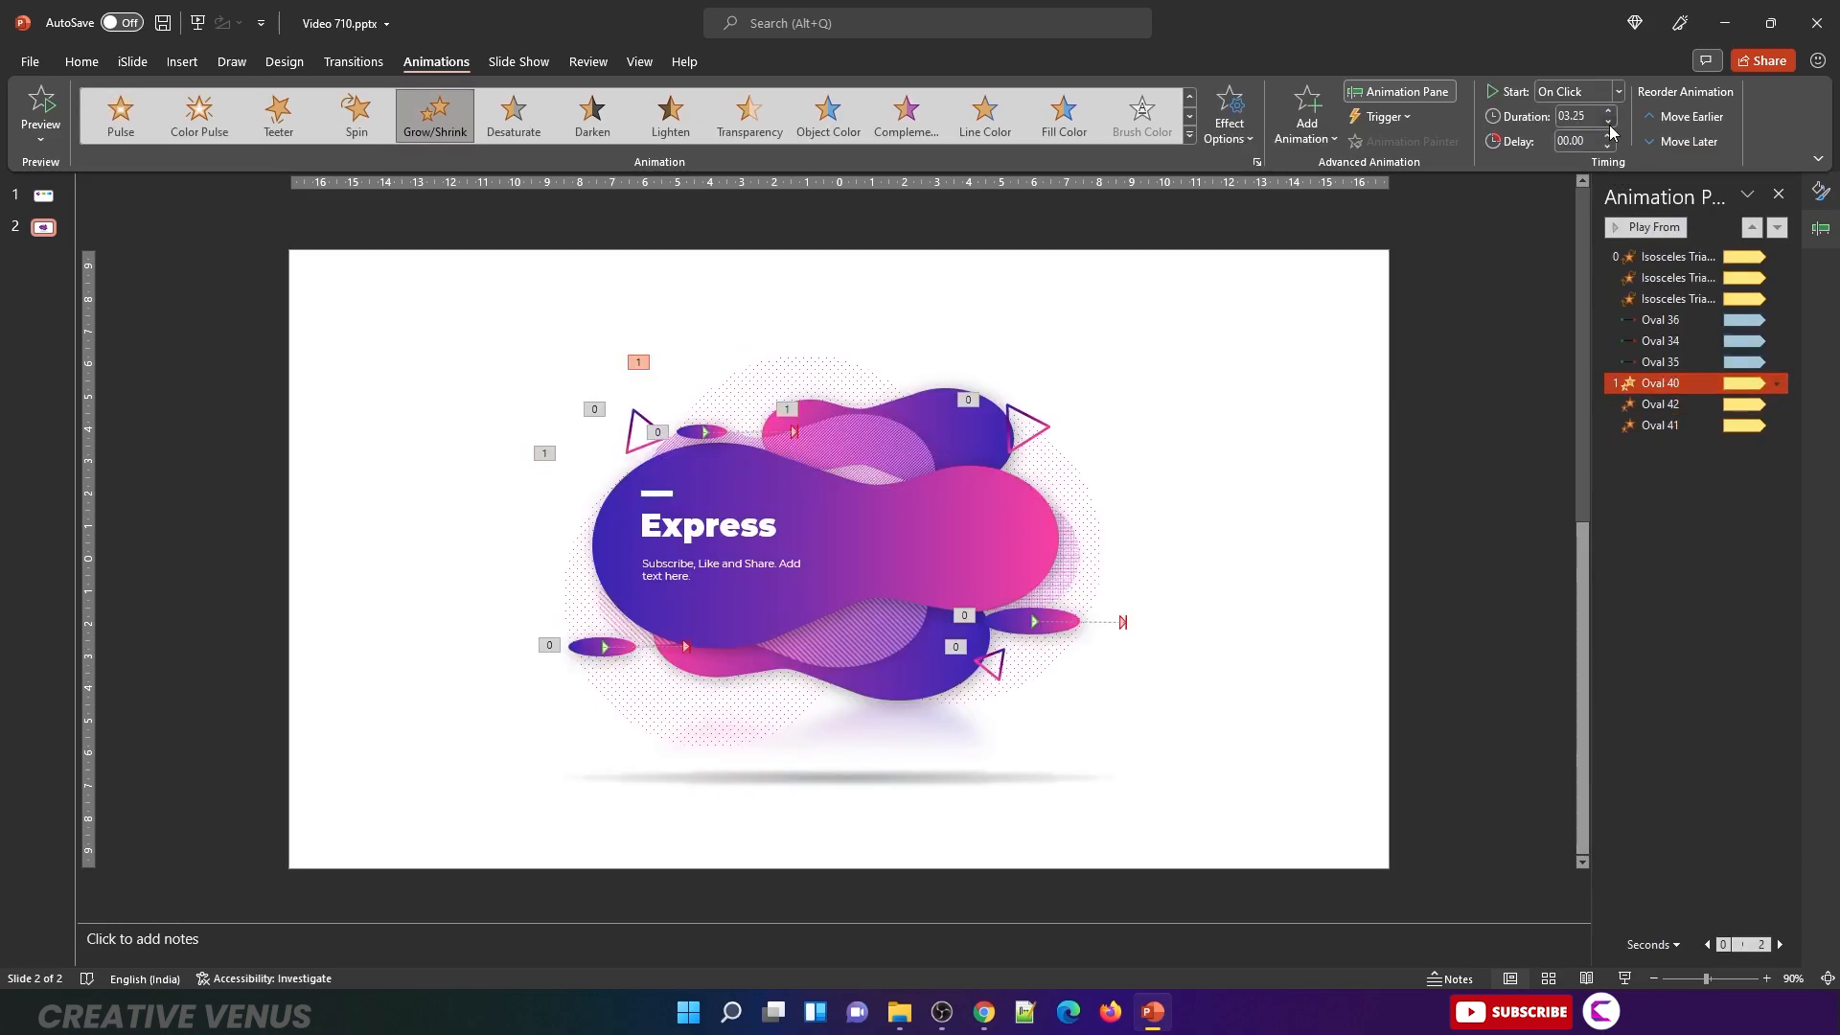
pyautogui.click(1661, 404)
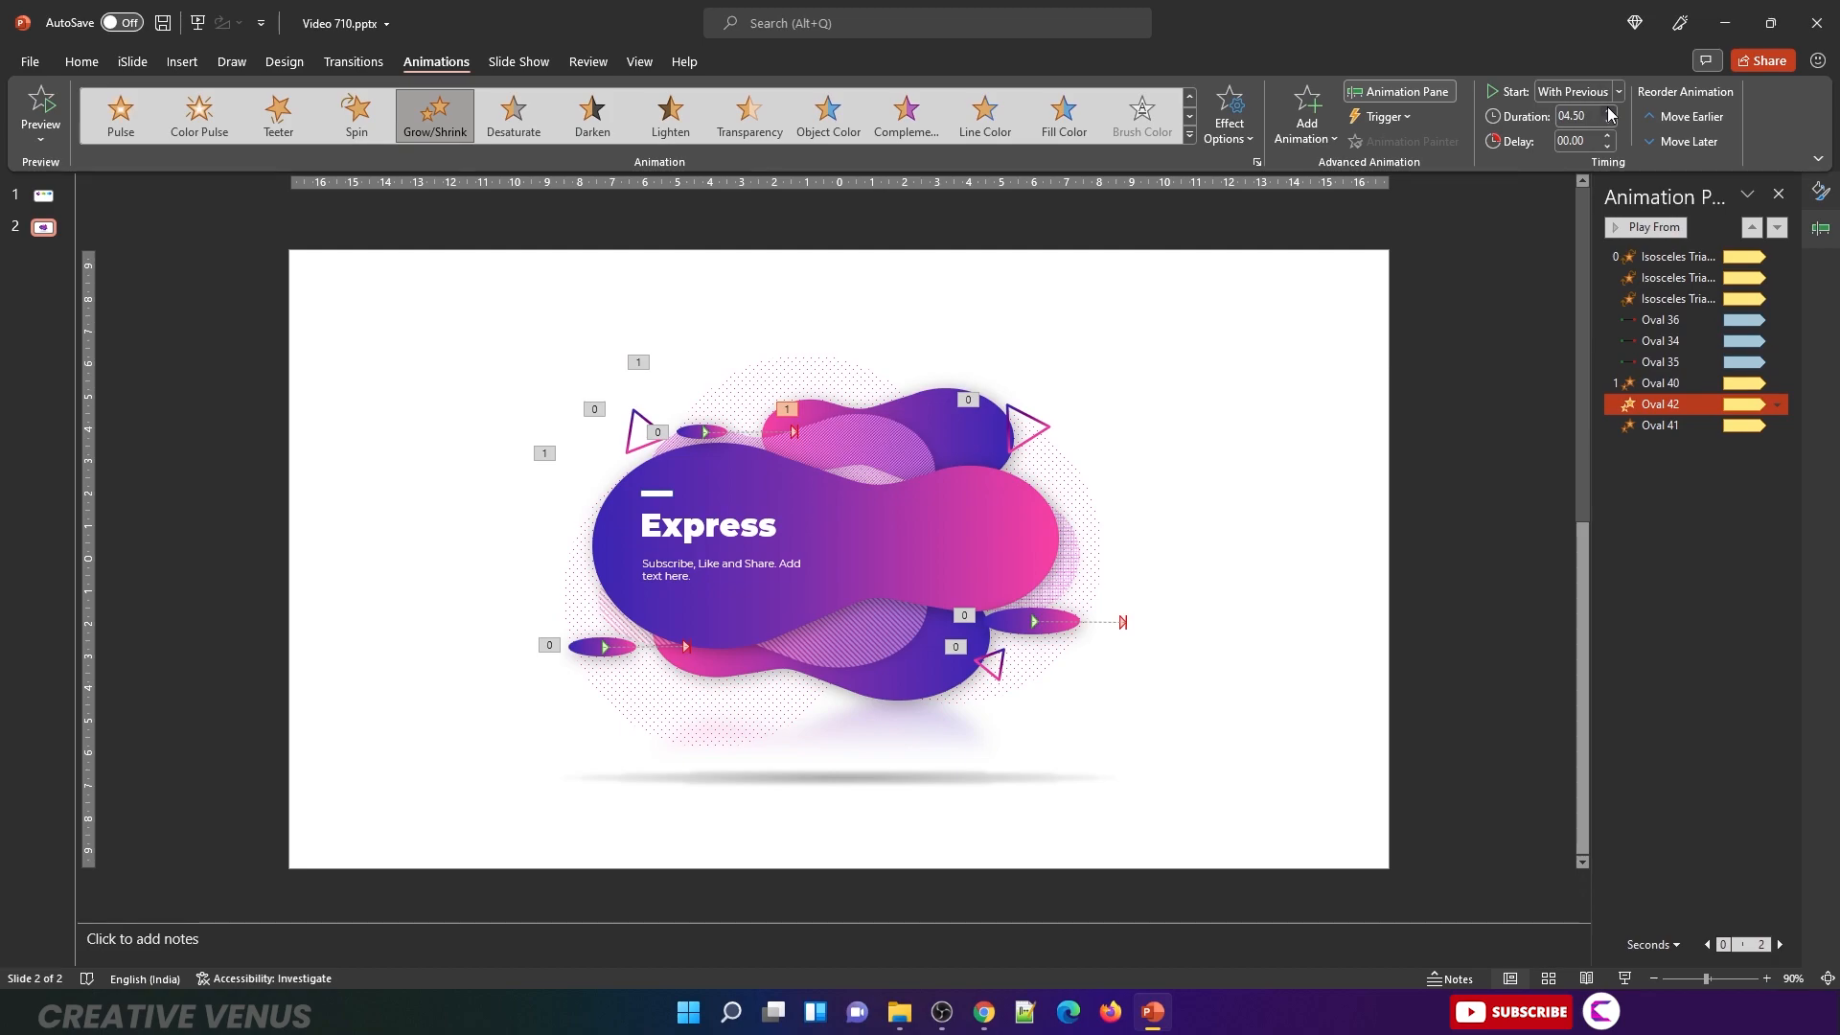
pyautogui.click(1661, 425)
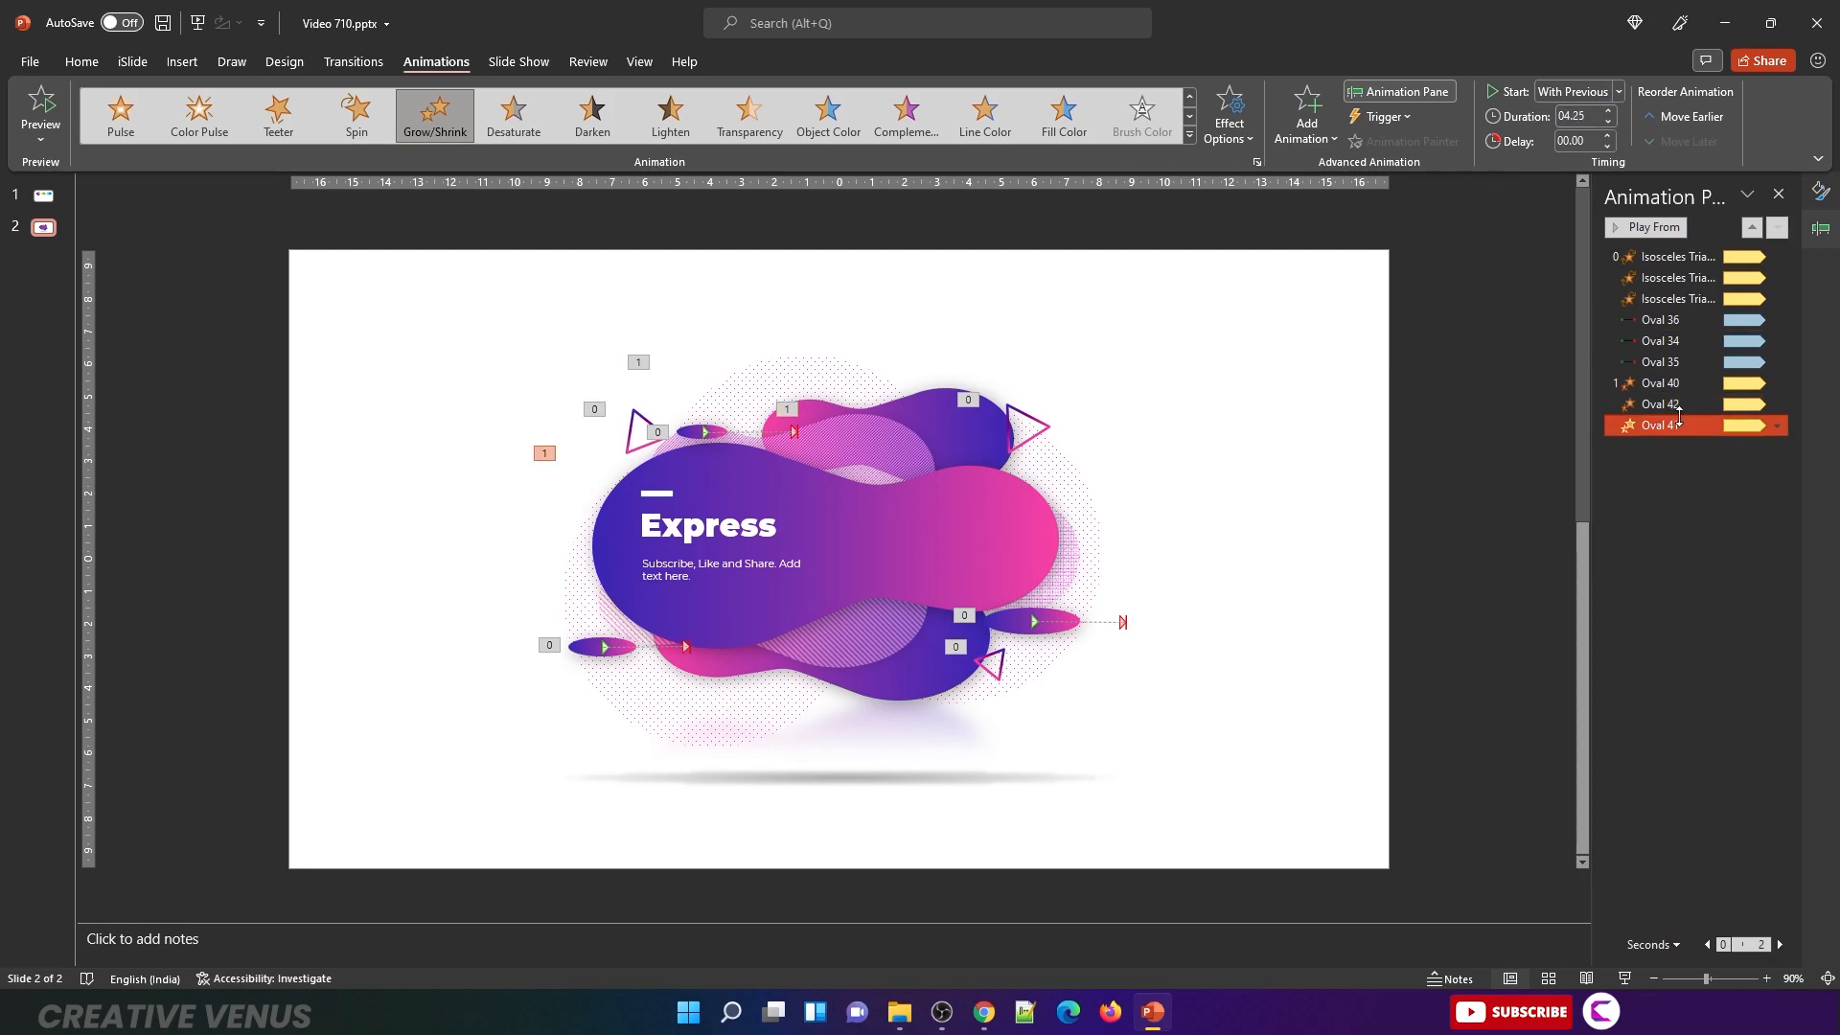
pyautogui.click(1610, 110)
pyautogui.click(1610, 111)
pyautogui.click(1610, 111)
pyautogui.click(1610, 110)
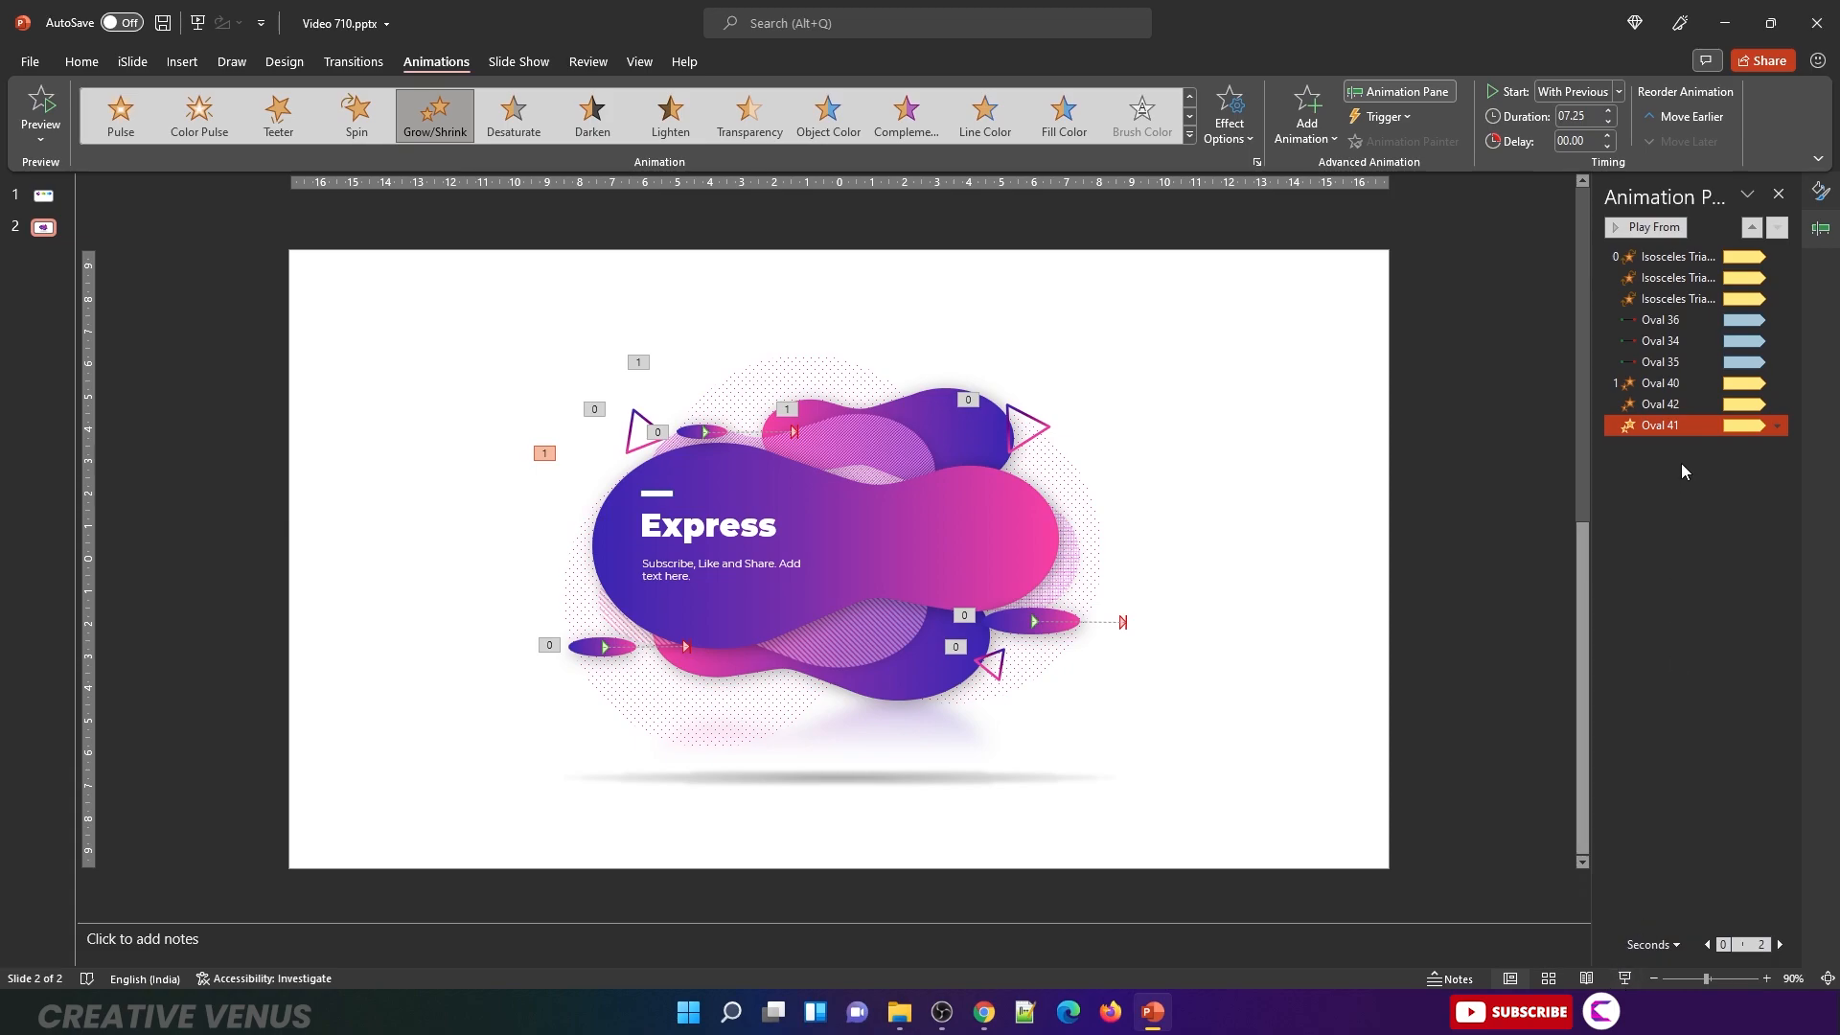
# Step: Start Oval 40's Grow/Shrink animation With Previous and play the current slide as a slide show
pyautogui.click(1661, 383)
pyautogui.click(1618, 92)
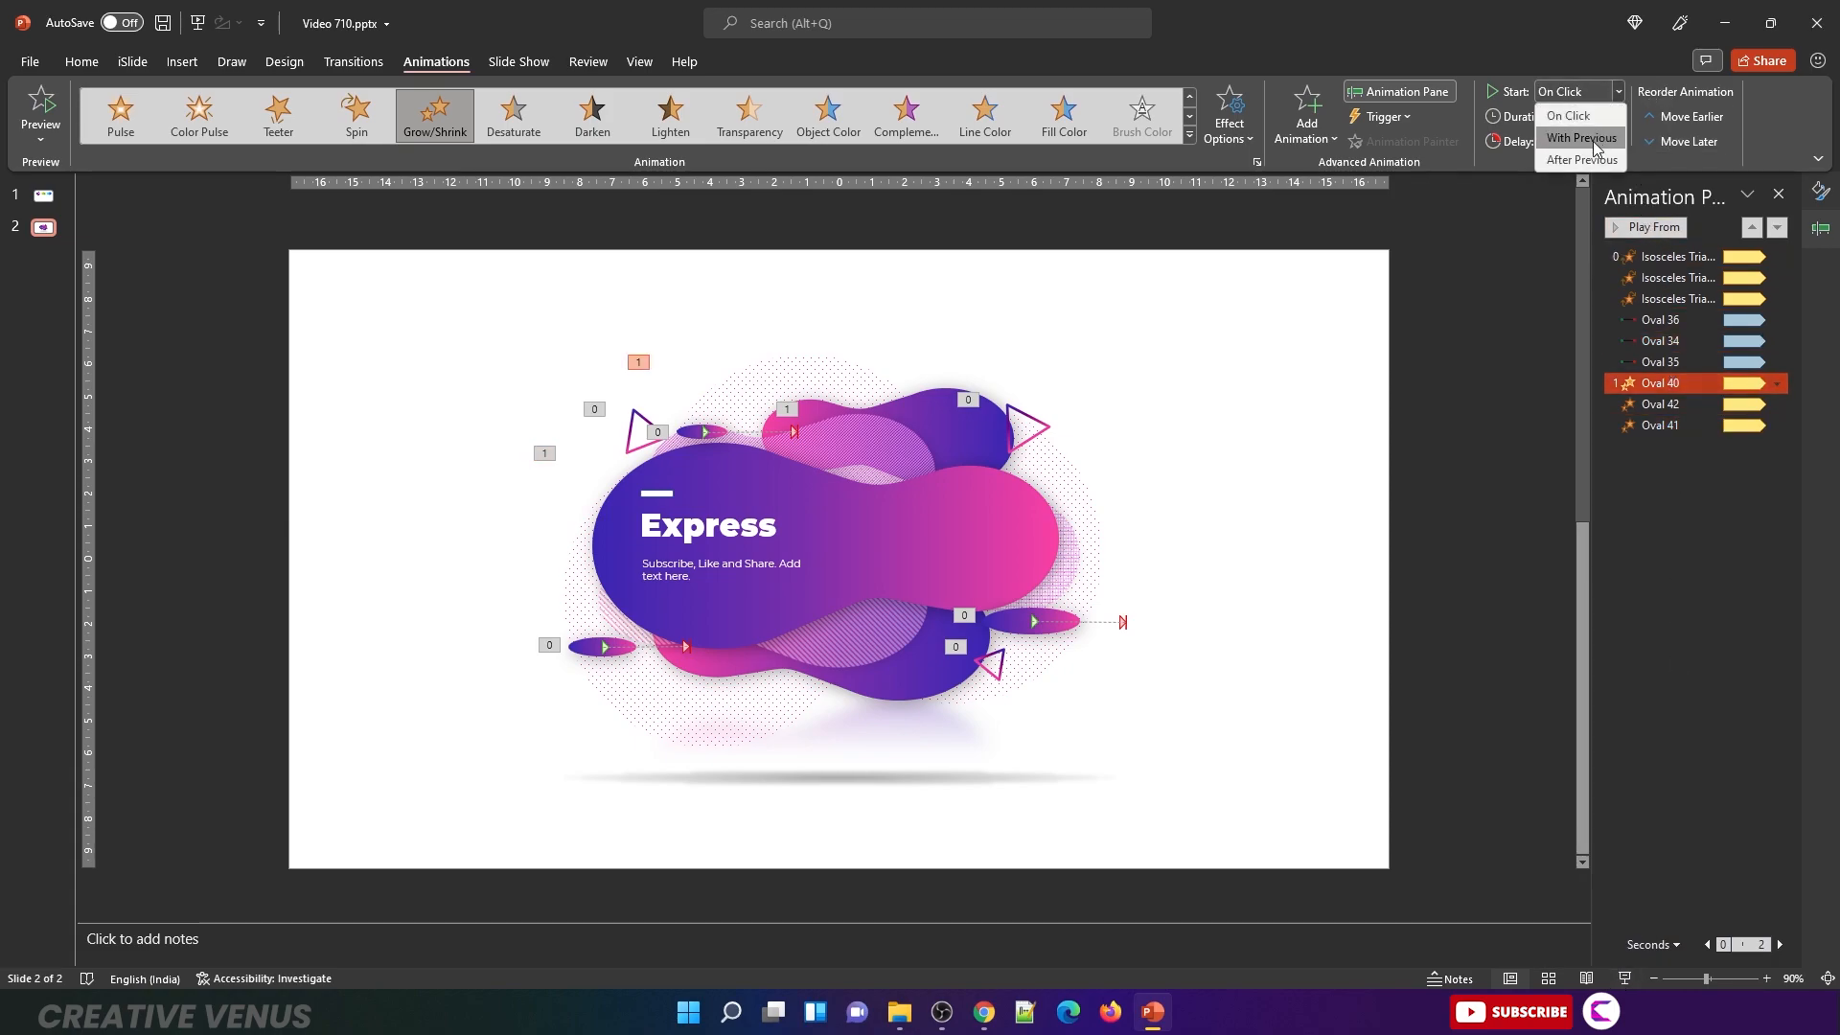
pyautogui.click(1581, 137)
pyautogui.click(1623, 979)
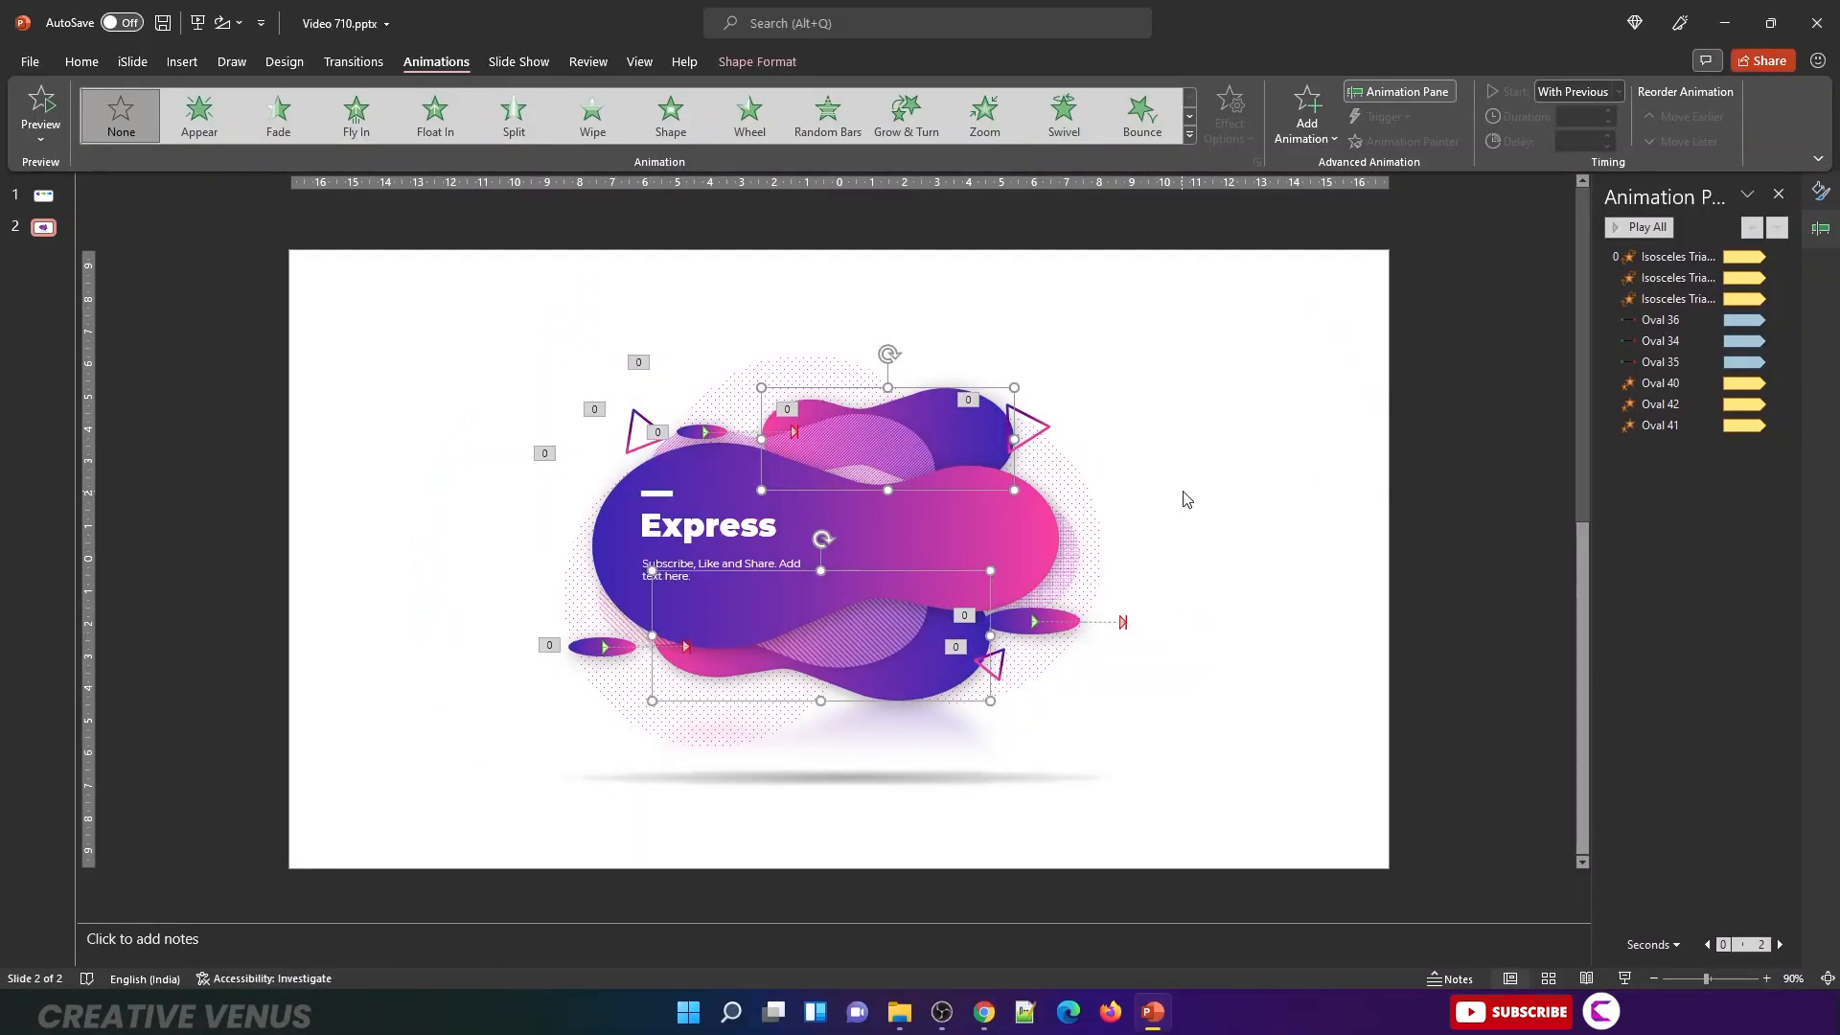
# Step: Add the Left motion path to the two gradient blobs behind the main blob and shorten the upper blob's path
pyautogui.click(1305, 134)
pyautogui.scroll(-2, 1433, 695)
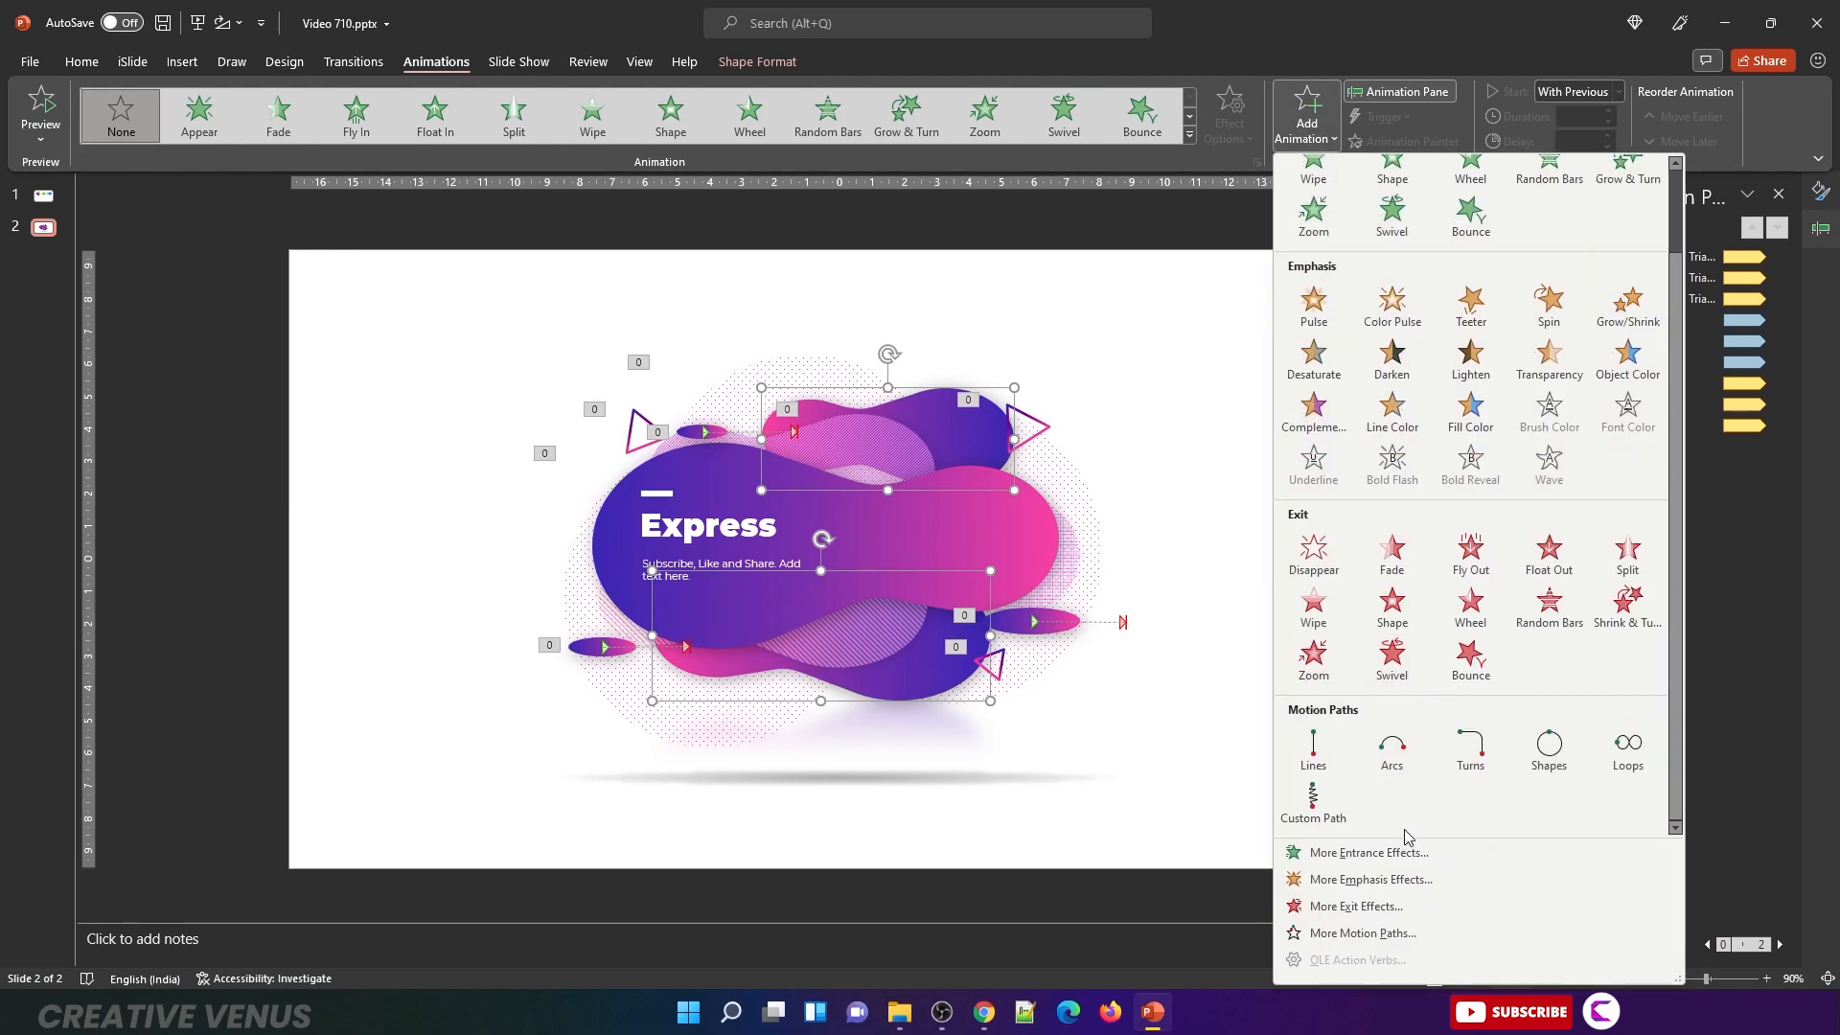
pyautogui.click(1363, 933)
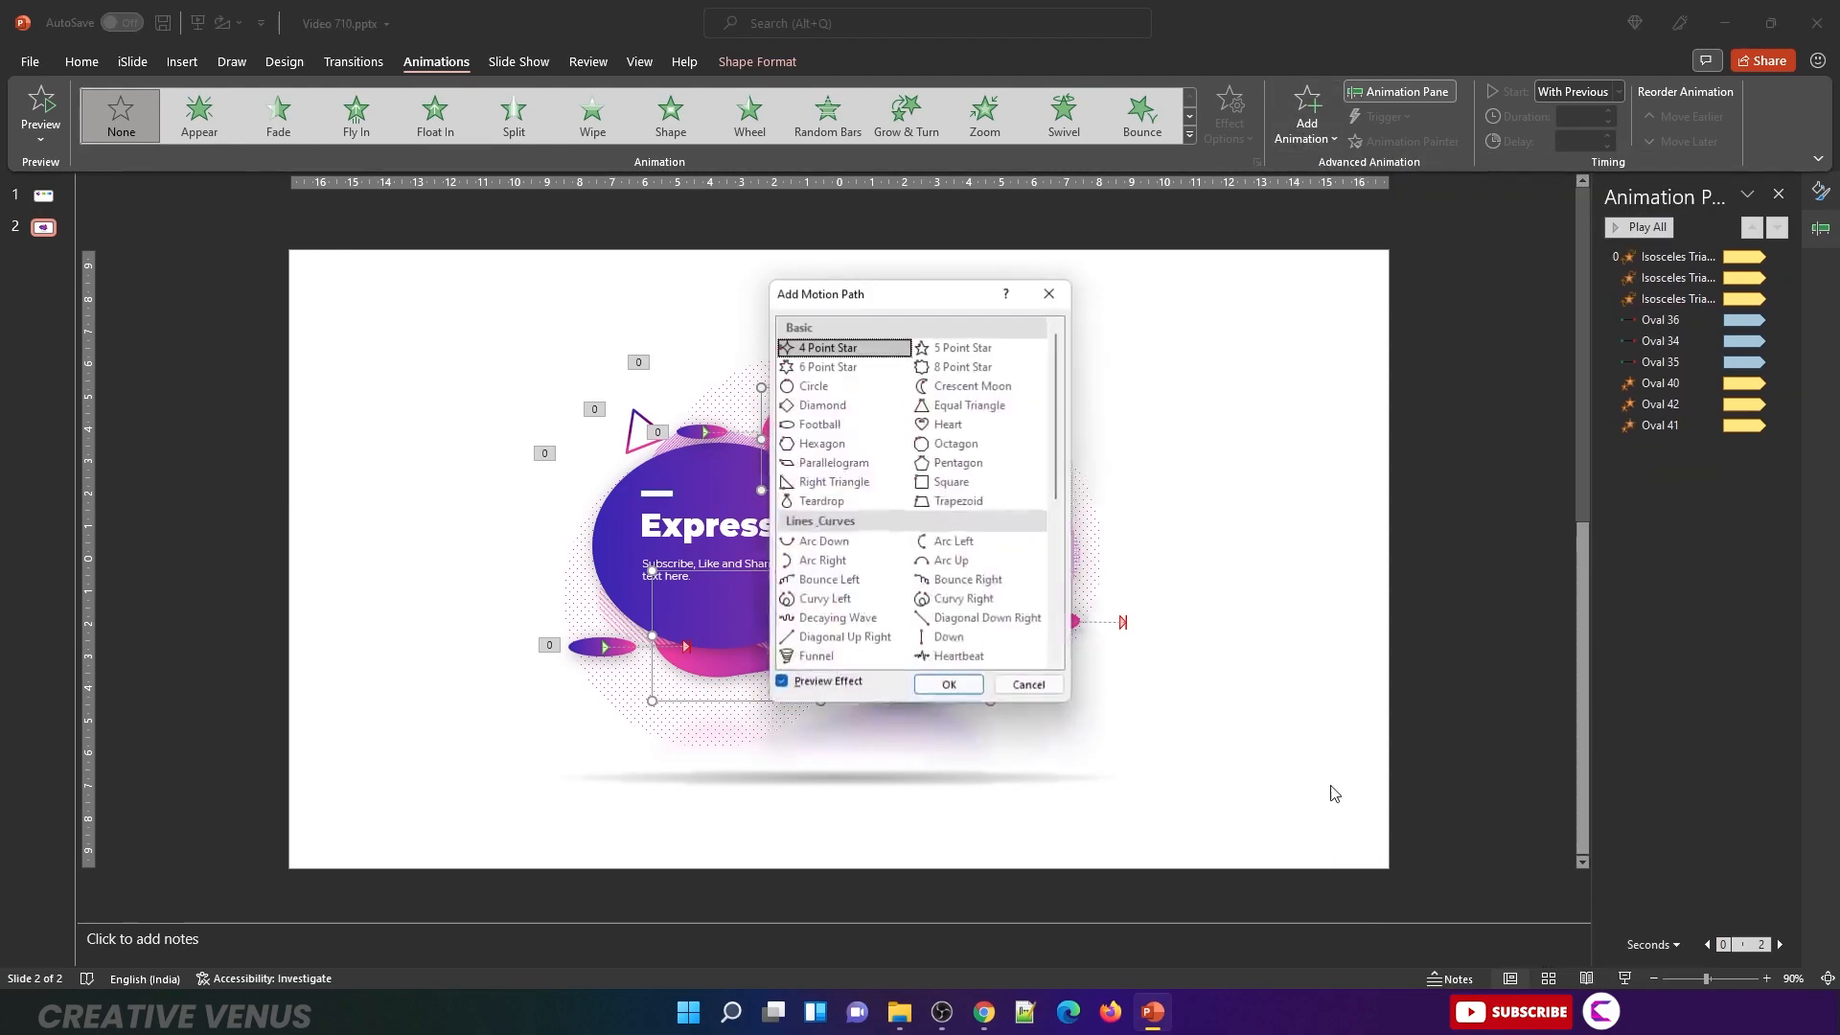
pyautogui.scroll(-5, 872, 621)
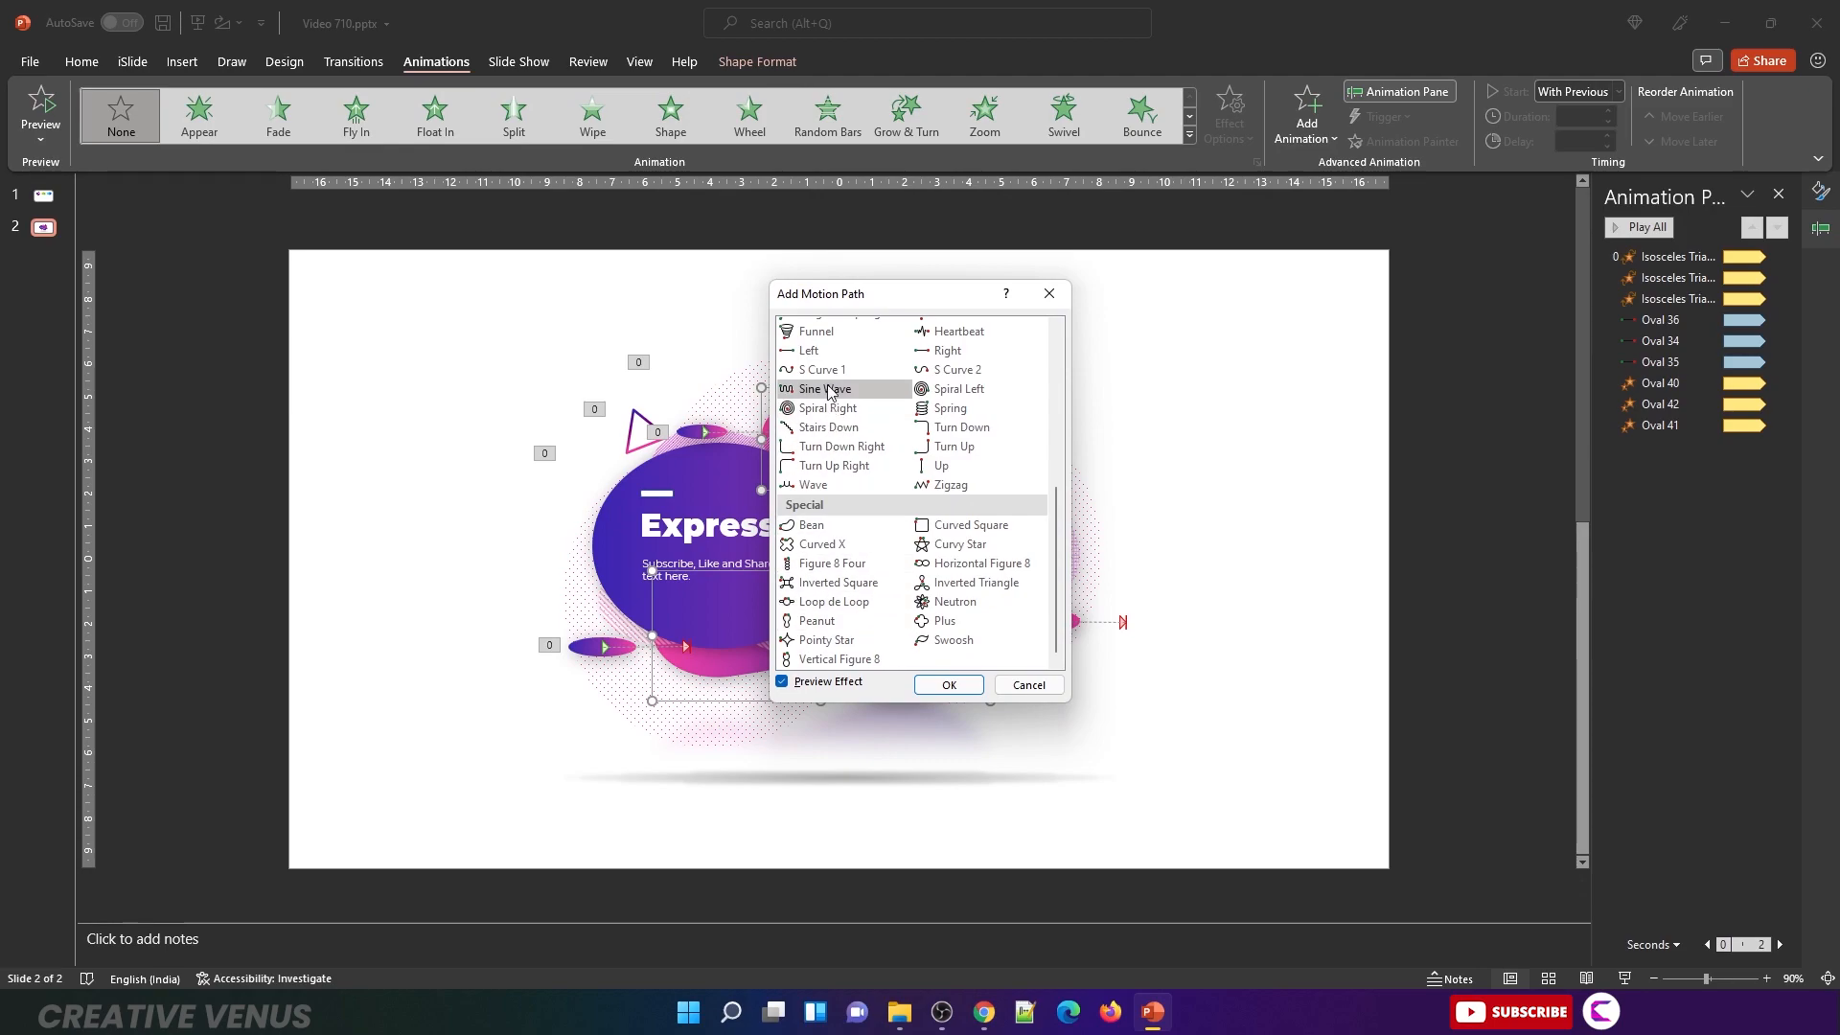
pyautogui.click(862, 350)
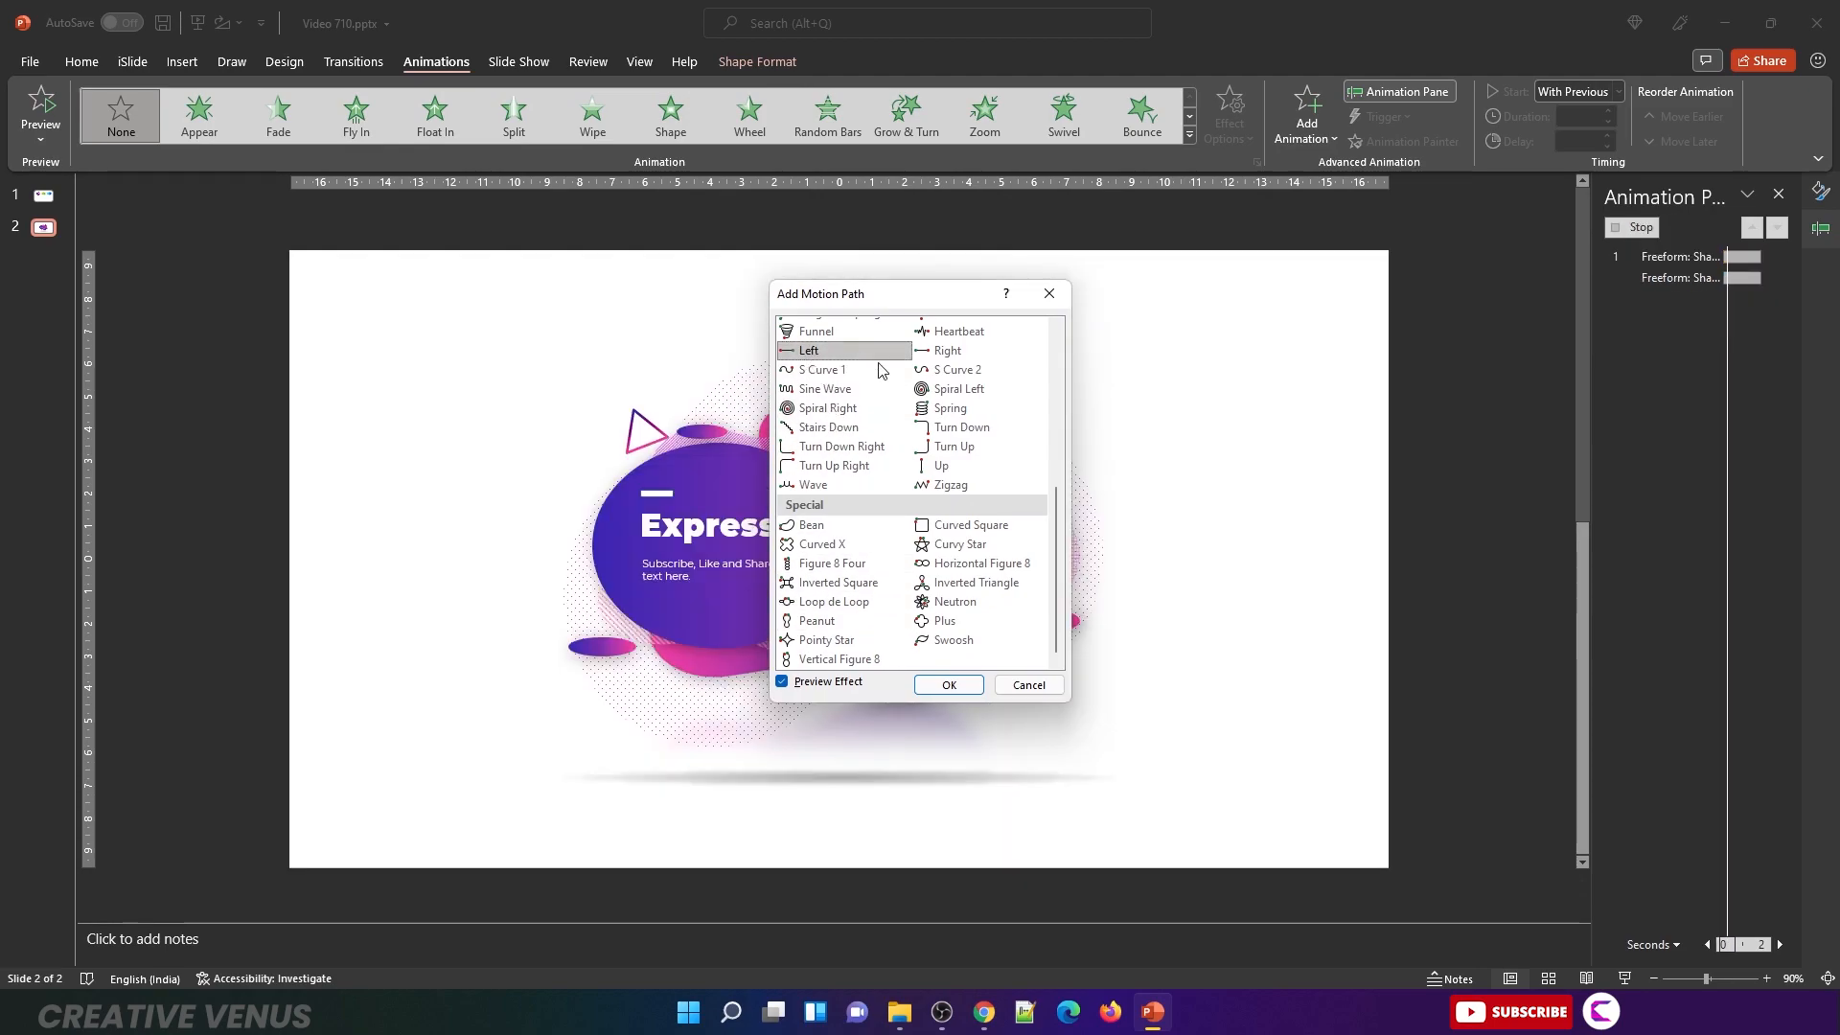
pyautogui.click(948, 685)
pyautogui.moveTo(613, 440); pyautogui.dragTo(822, 436)
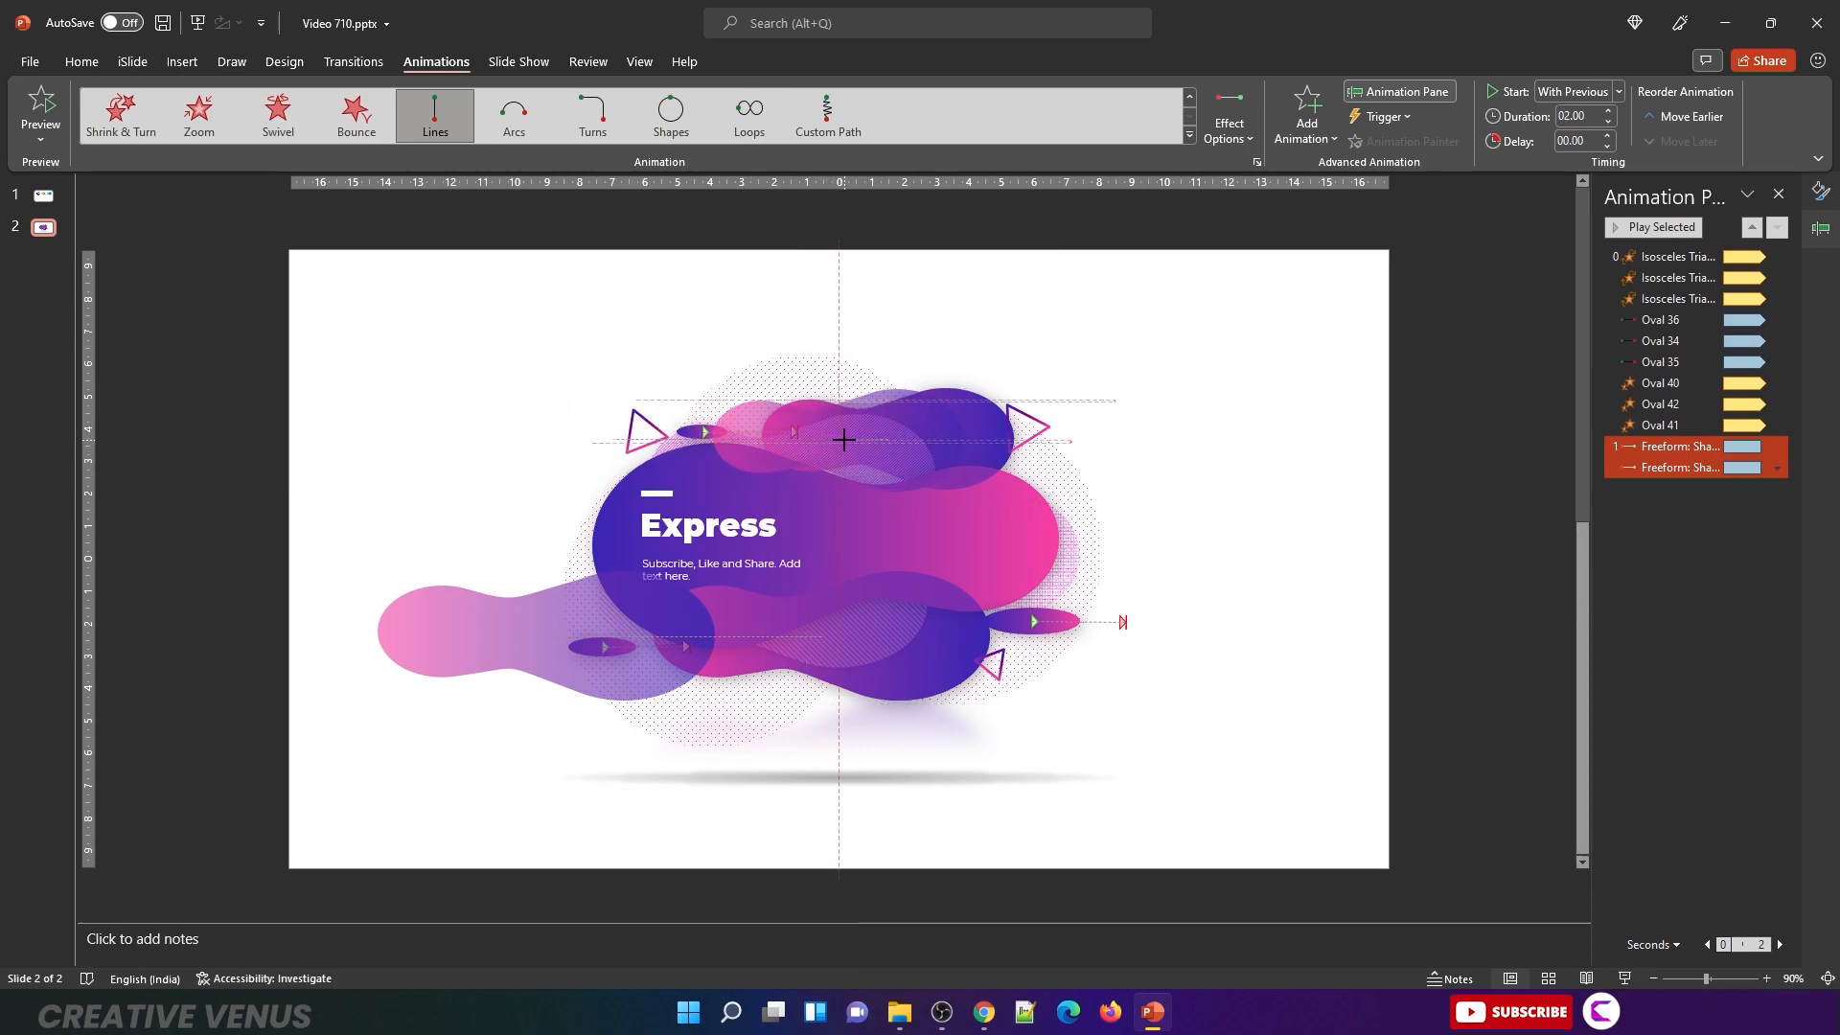
pyautogui.moveTo(843, 440); pyautogui.dragTo(845, 442)
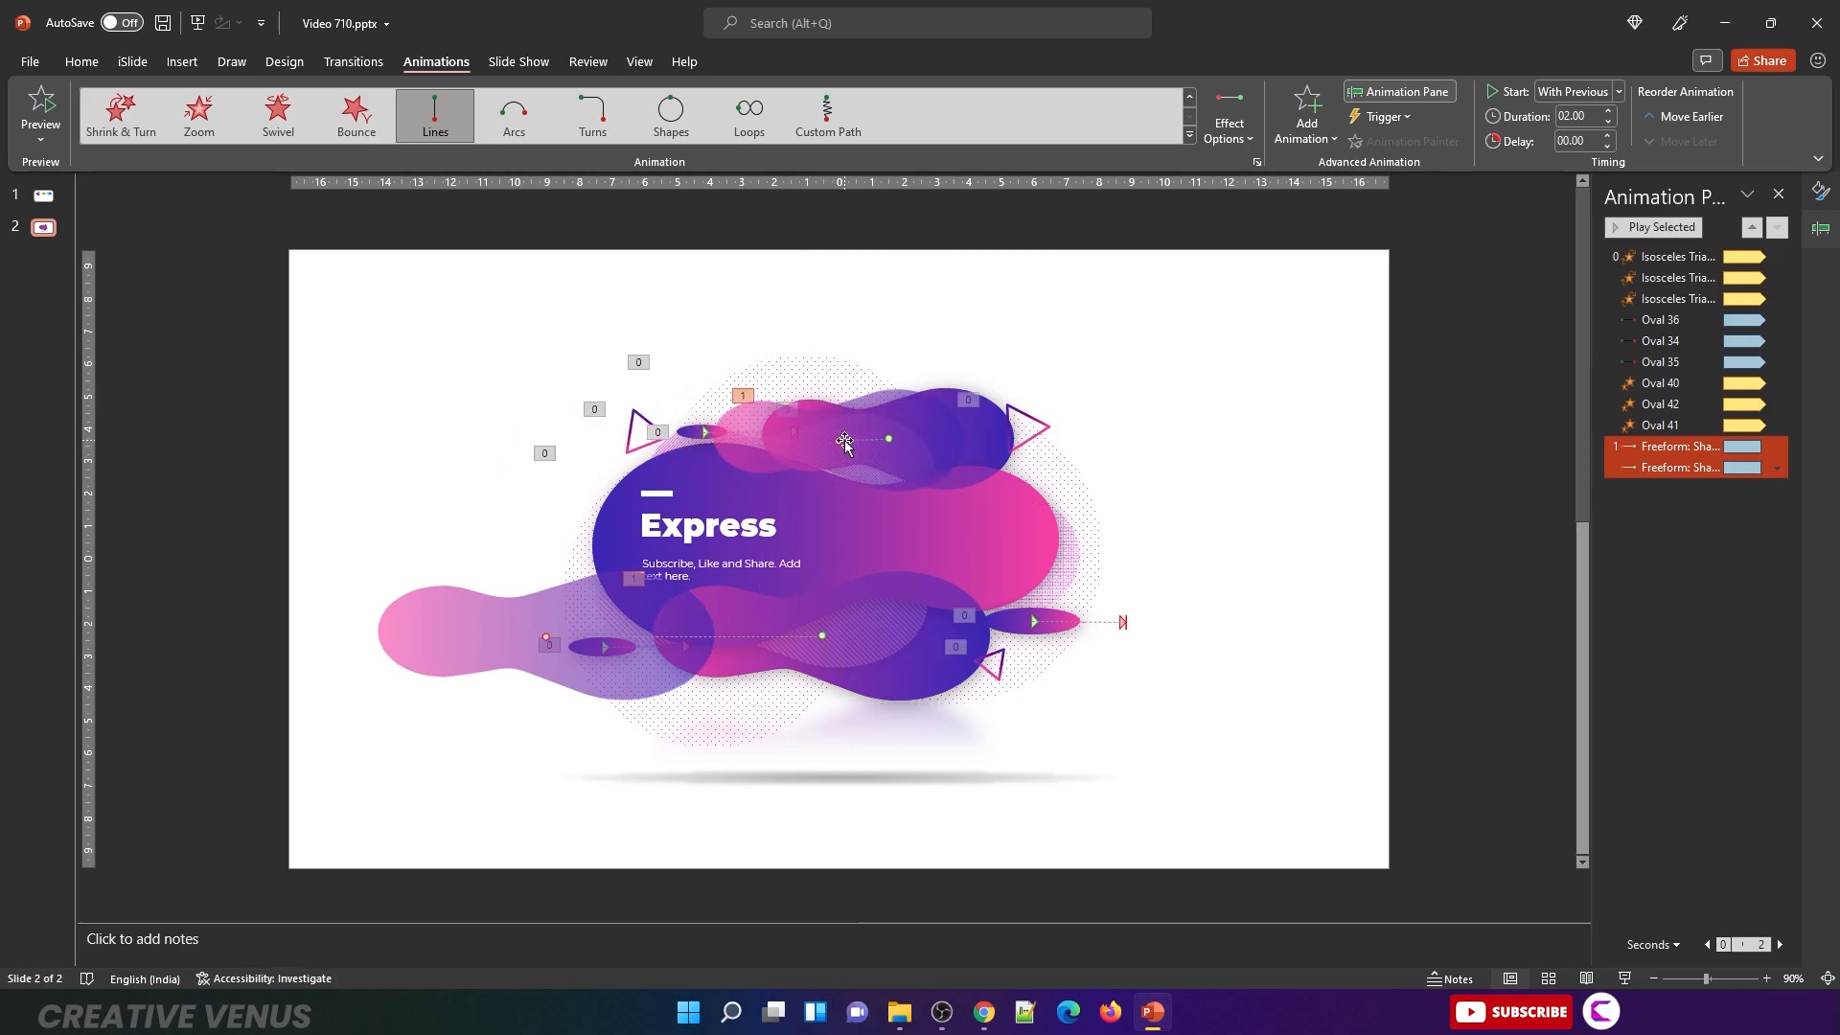
pyautogui.click(543, 642)
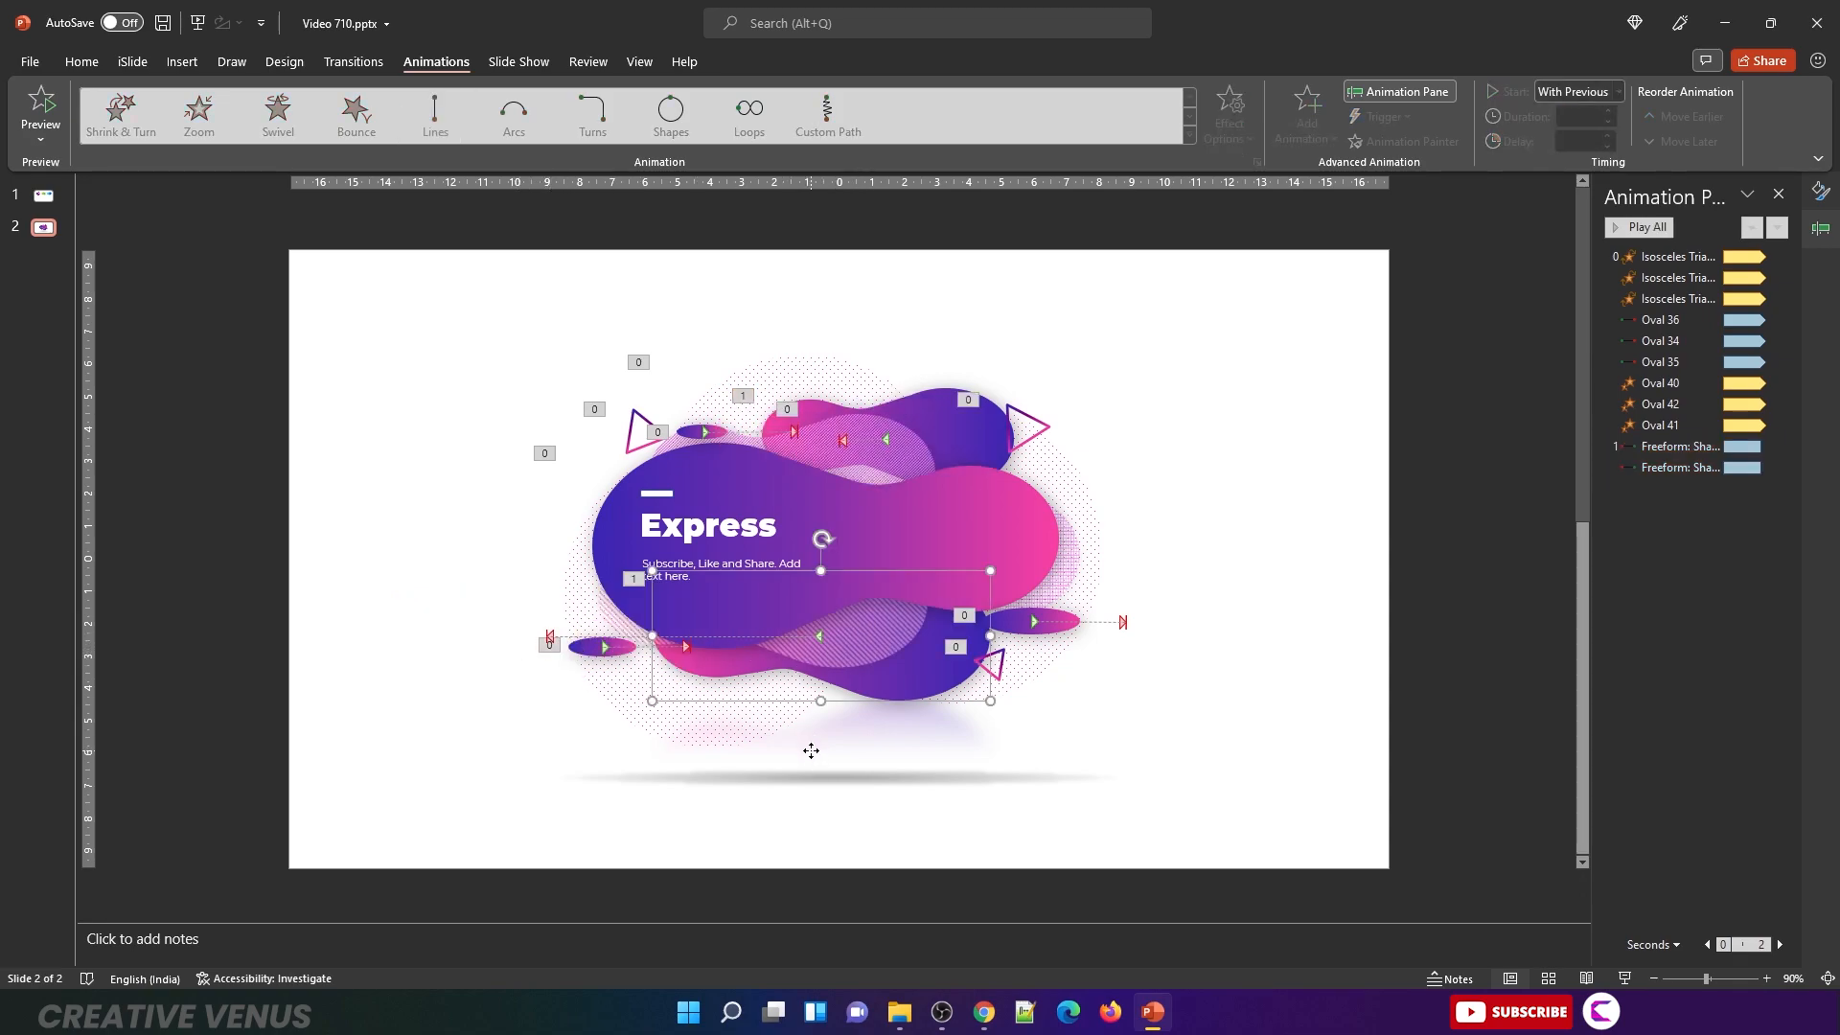
pyautogui.click(883, 660)
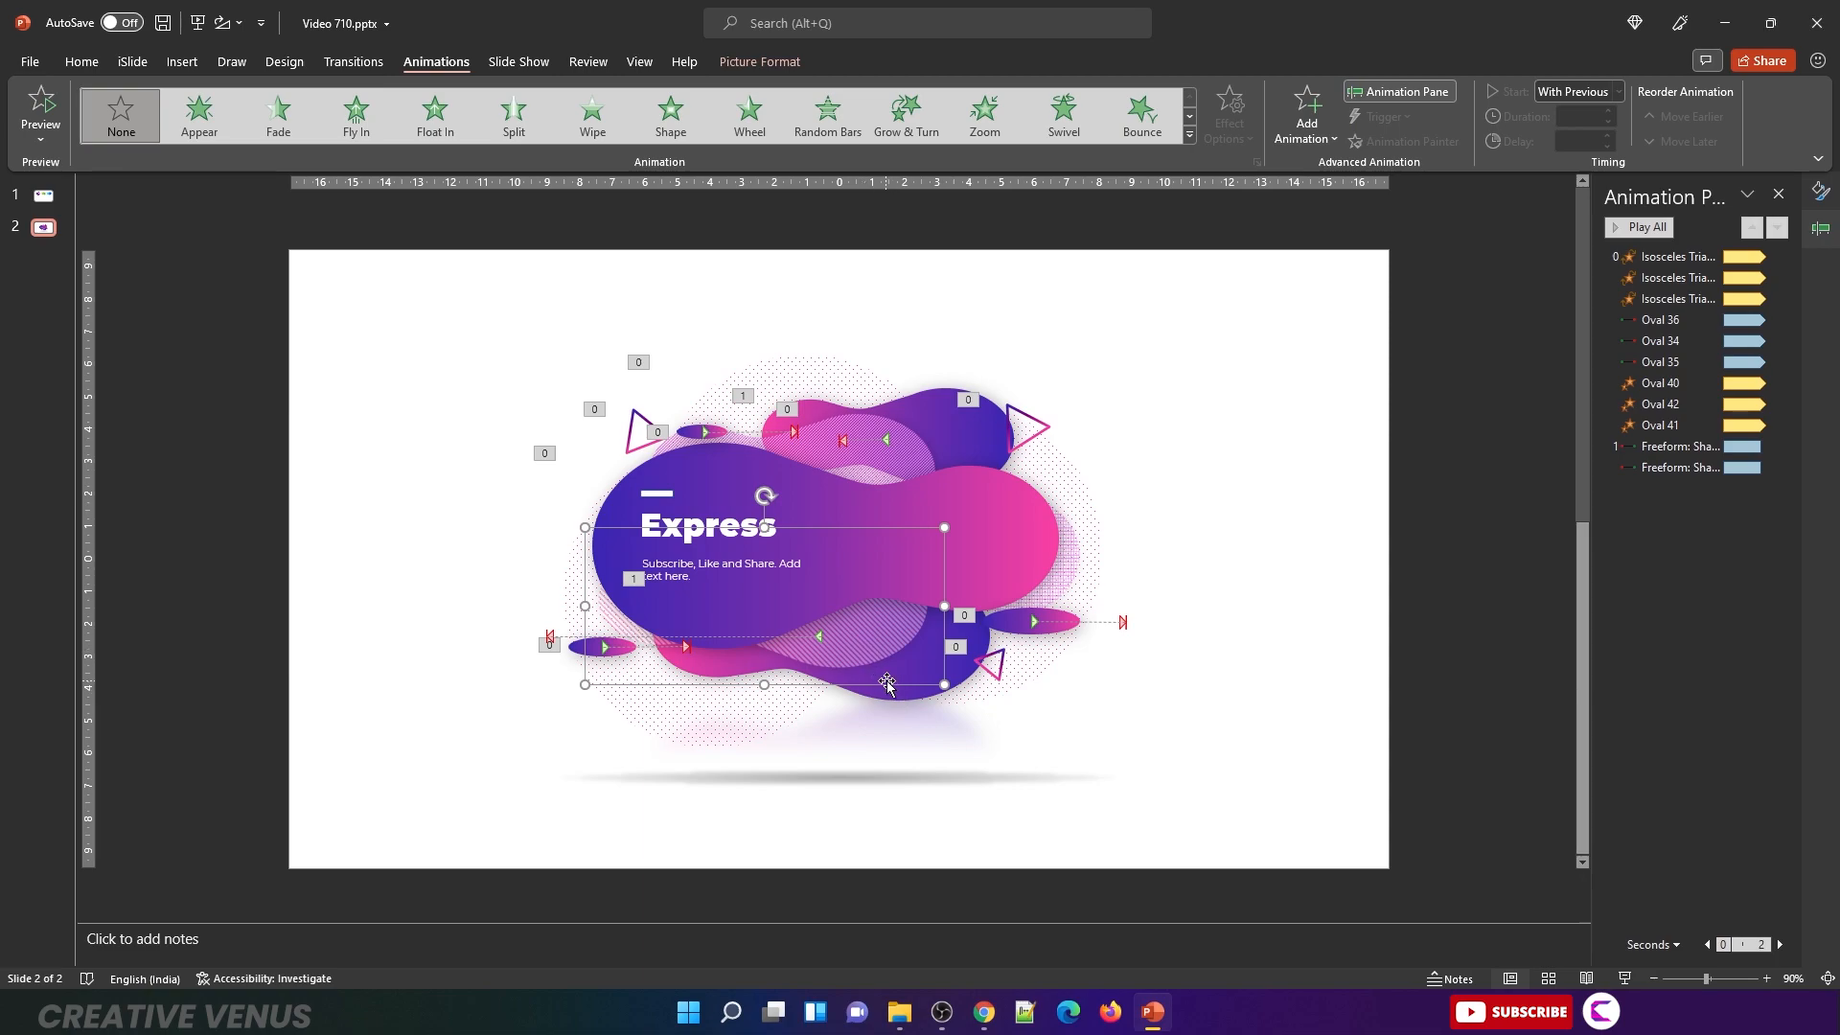
pyautogui.moveTo(881, 687); pyautogui.dragTo(769, 731)
pyautogui.hotkey('ctrl', 'z')
pyautogui.moveTo(915, 697); pyautogui.dragTo(844, 727)
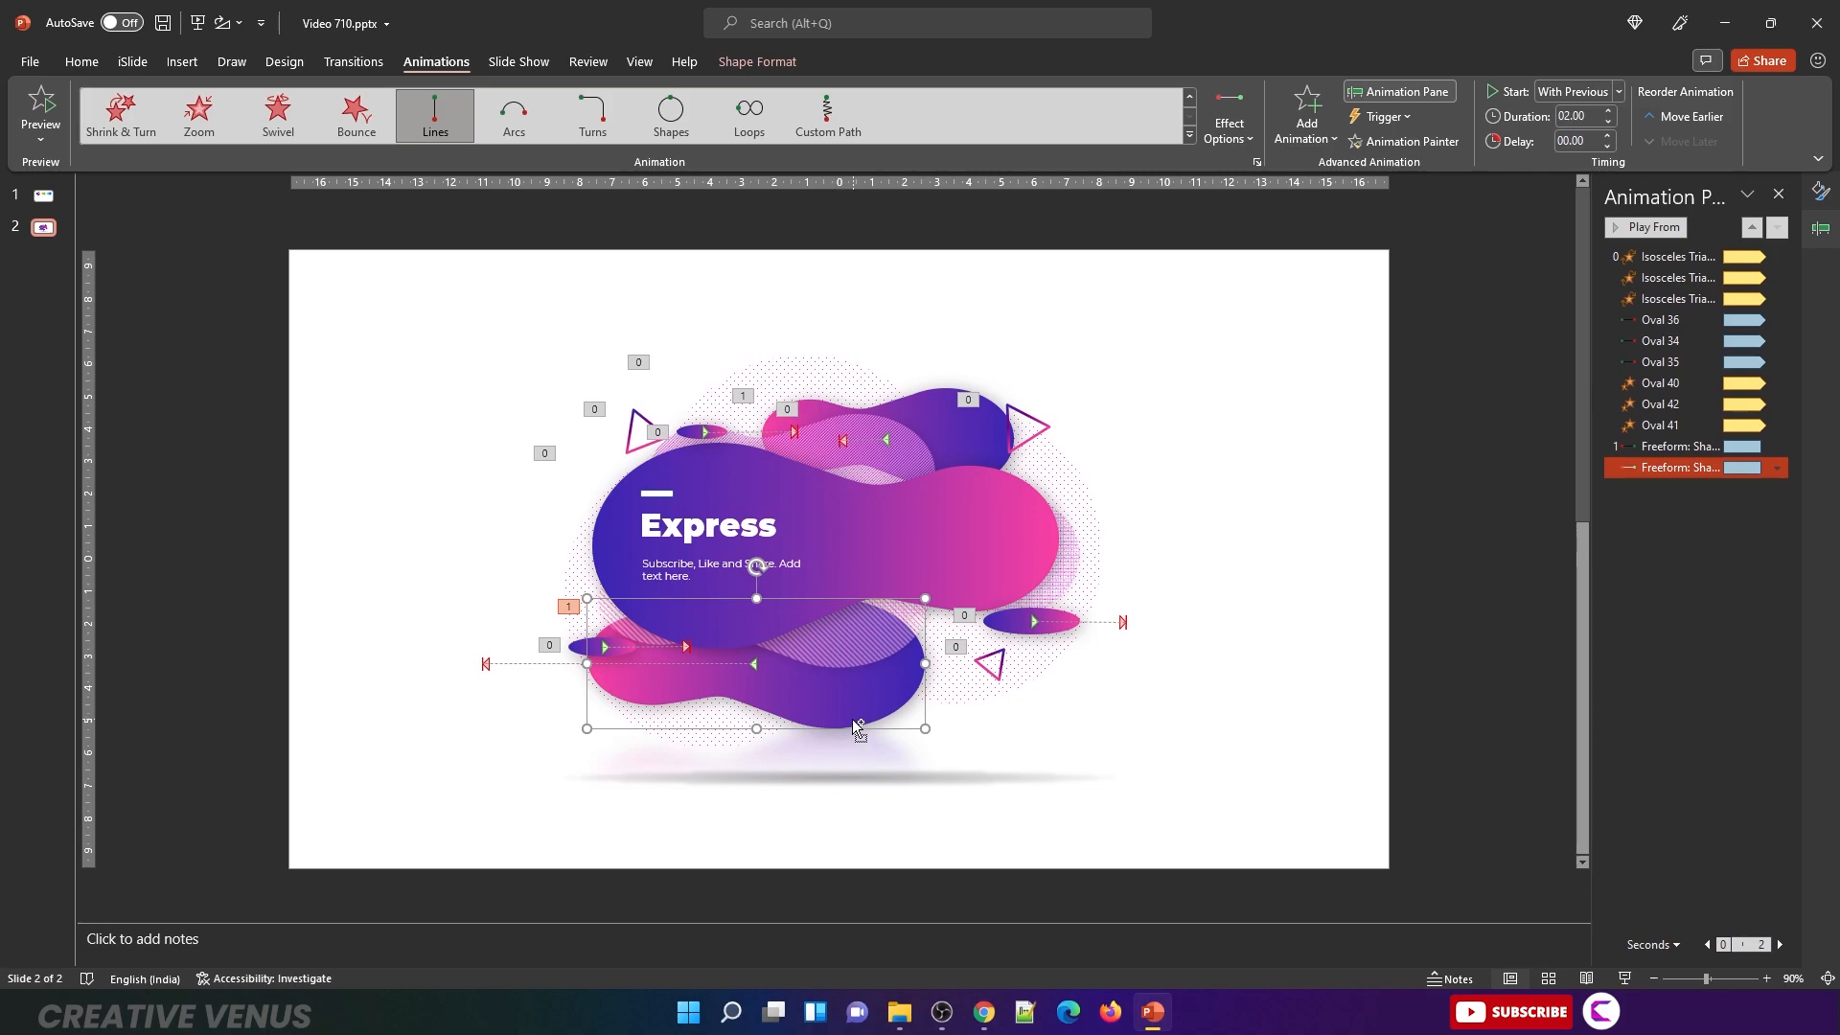
pyautogui.hotkey('ctrl', 'z')
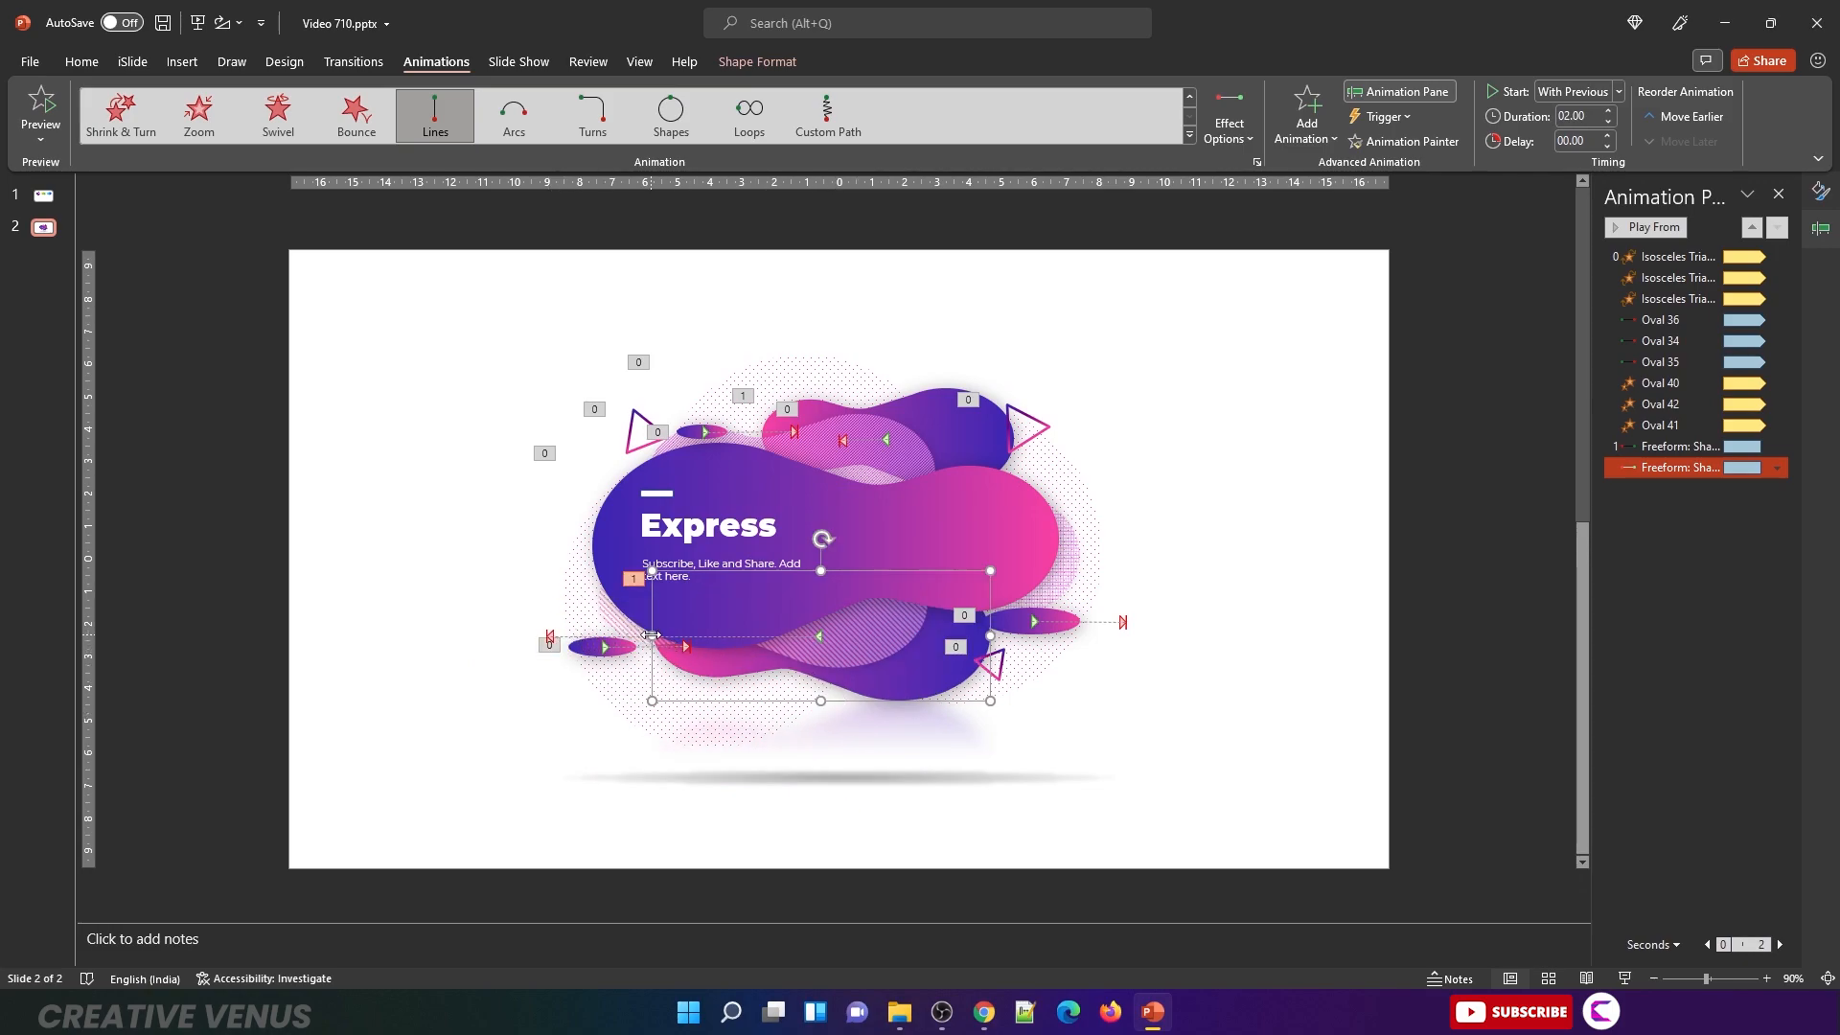
# Step: Shorten the lower rear blob's Left motion path so it shifts only slightly from its starting position
pyautogui.click(530, 775)
pyautogui.click(882, 694)
pyautogui.moveTo(550, 639); pyautogui.dragTo(548, 637)
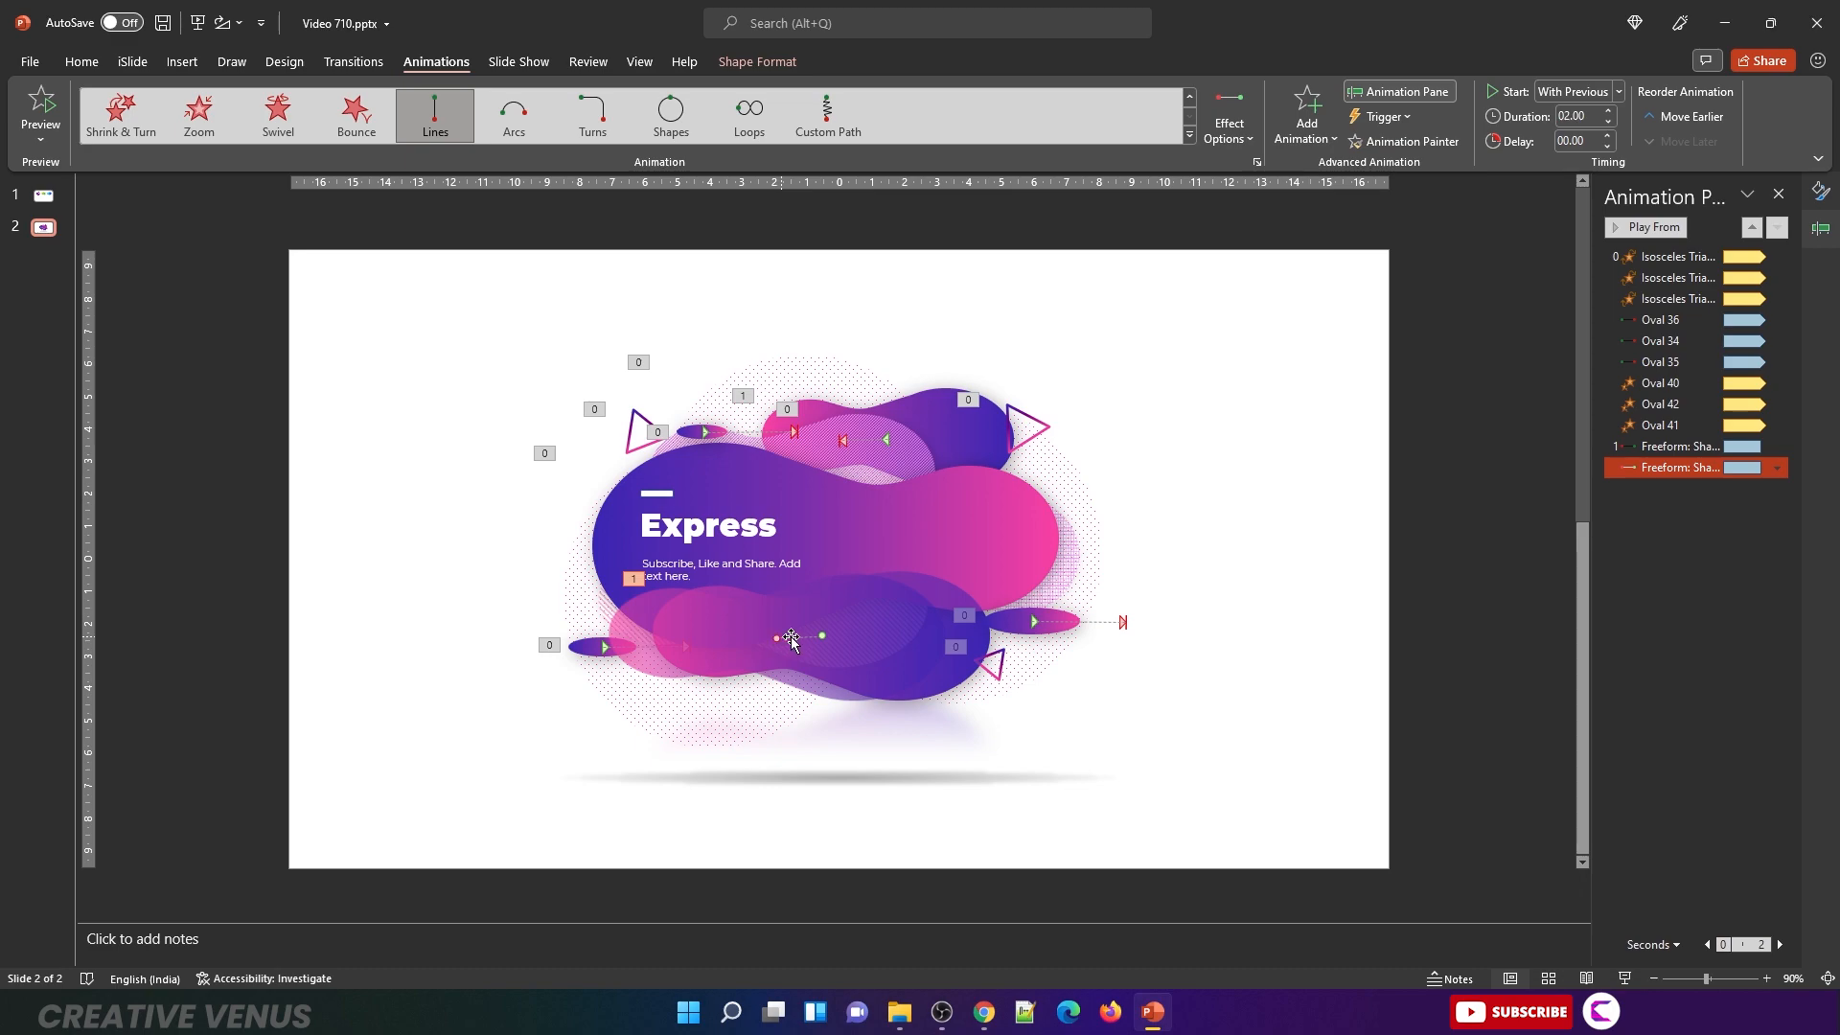
# Step: Set both rear blobs' motion paths to 5.00 seconds, lengthen the lower blob's duration further, and start both With Previous
pyautogui.keyDown('shift'); pyautogui.click(1677, 447); pyautogui.keyUp('shift')
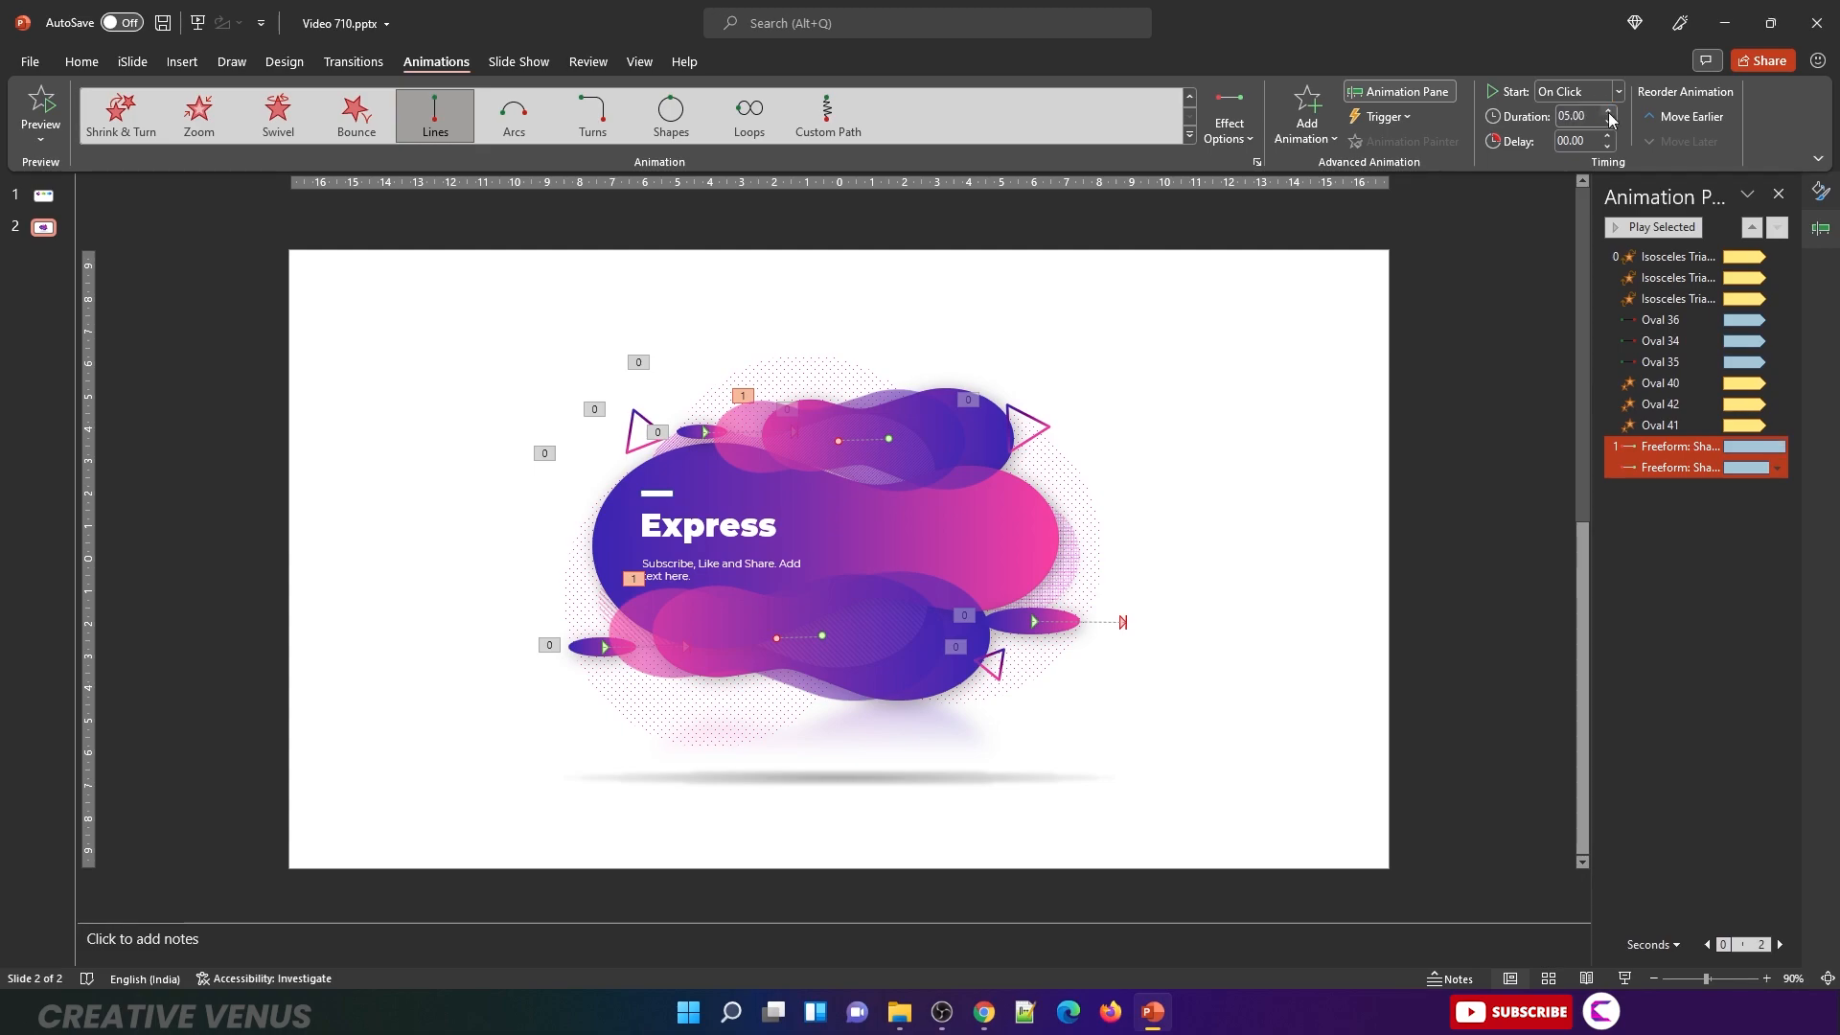
pyautogui.click(1701, 469)
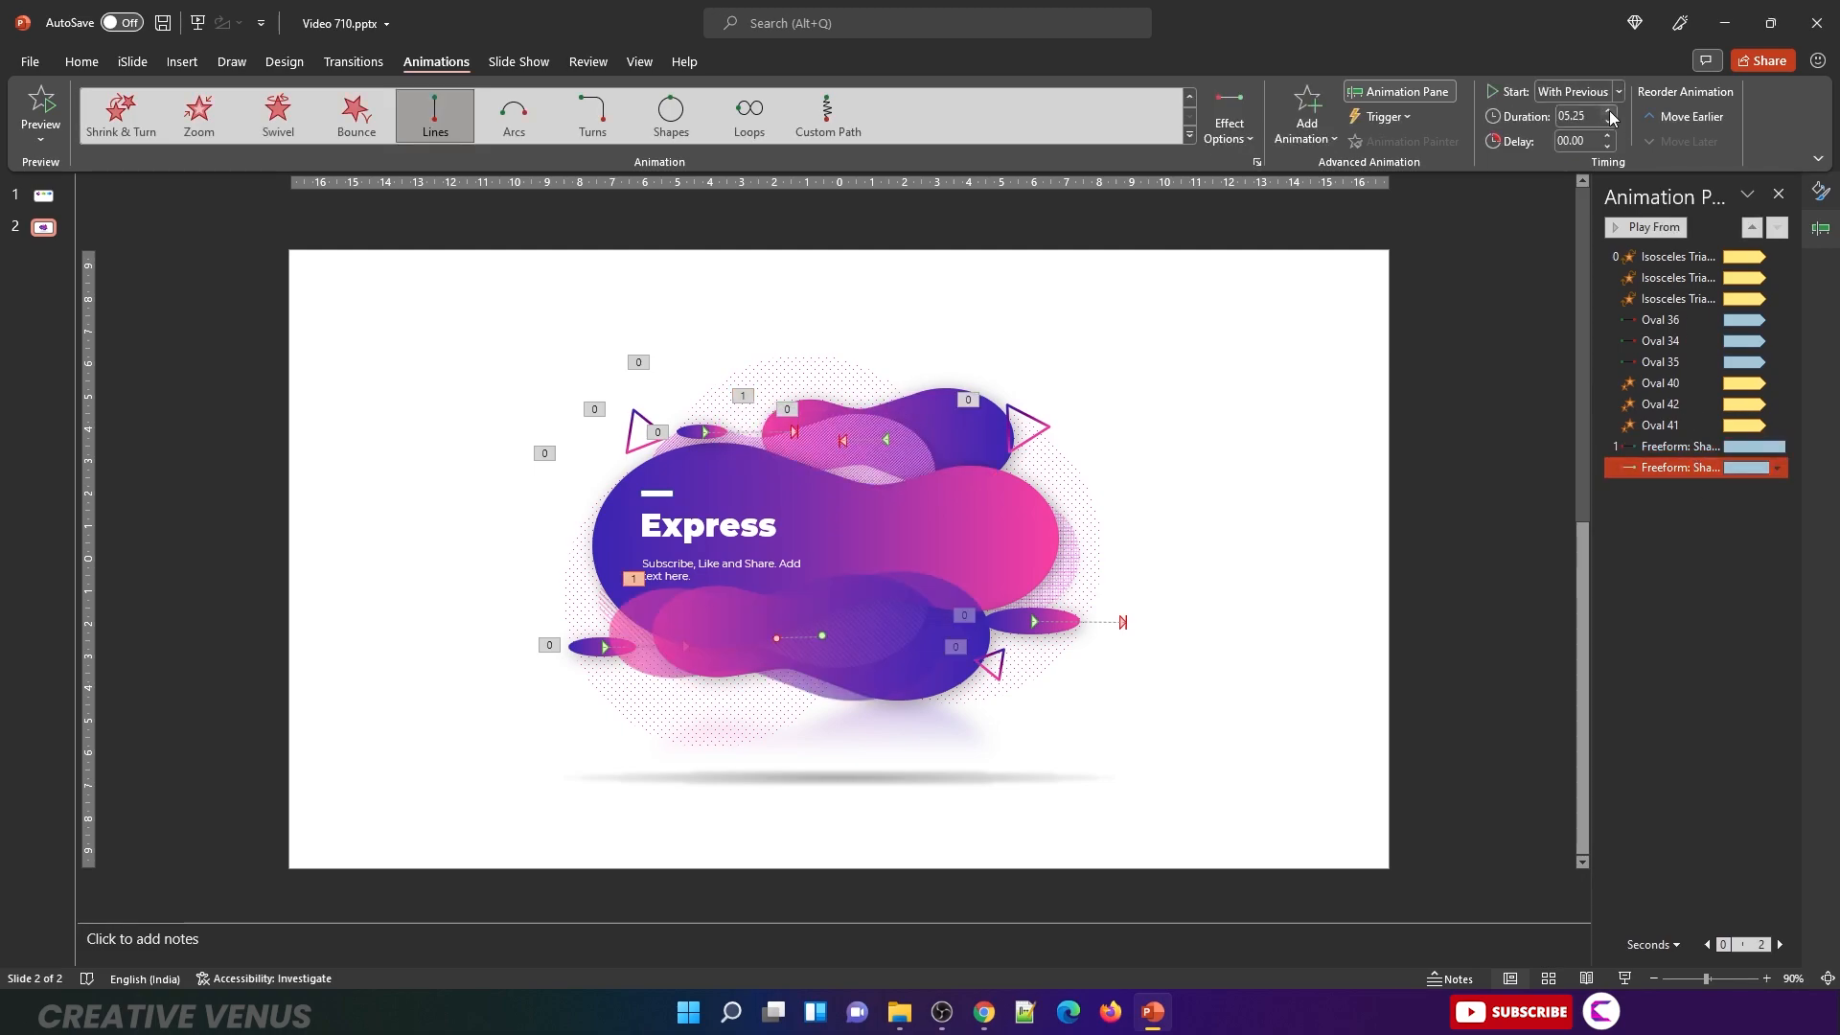
pyautogui.keyDown('shift'); pyautogui.click(1690, 447); pyautogui.keyUp('shift')
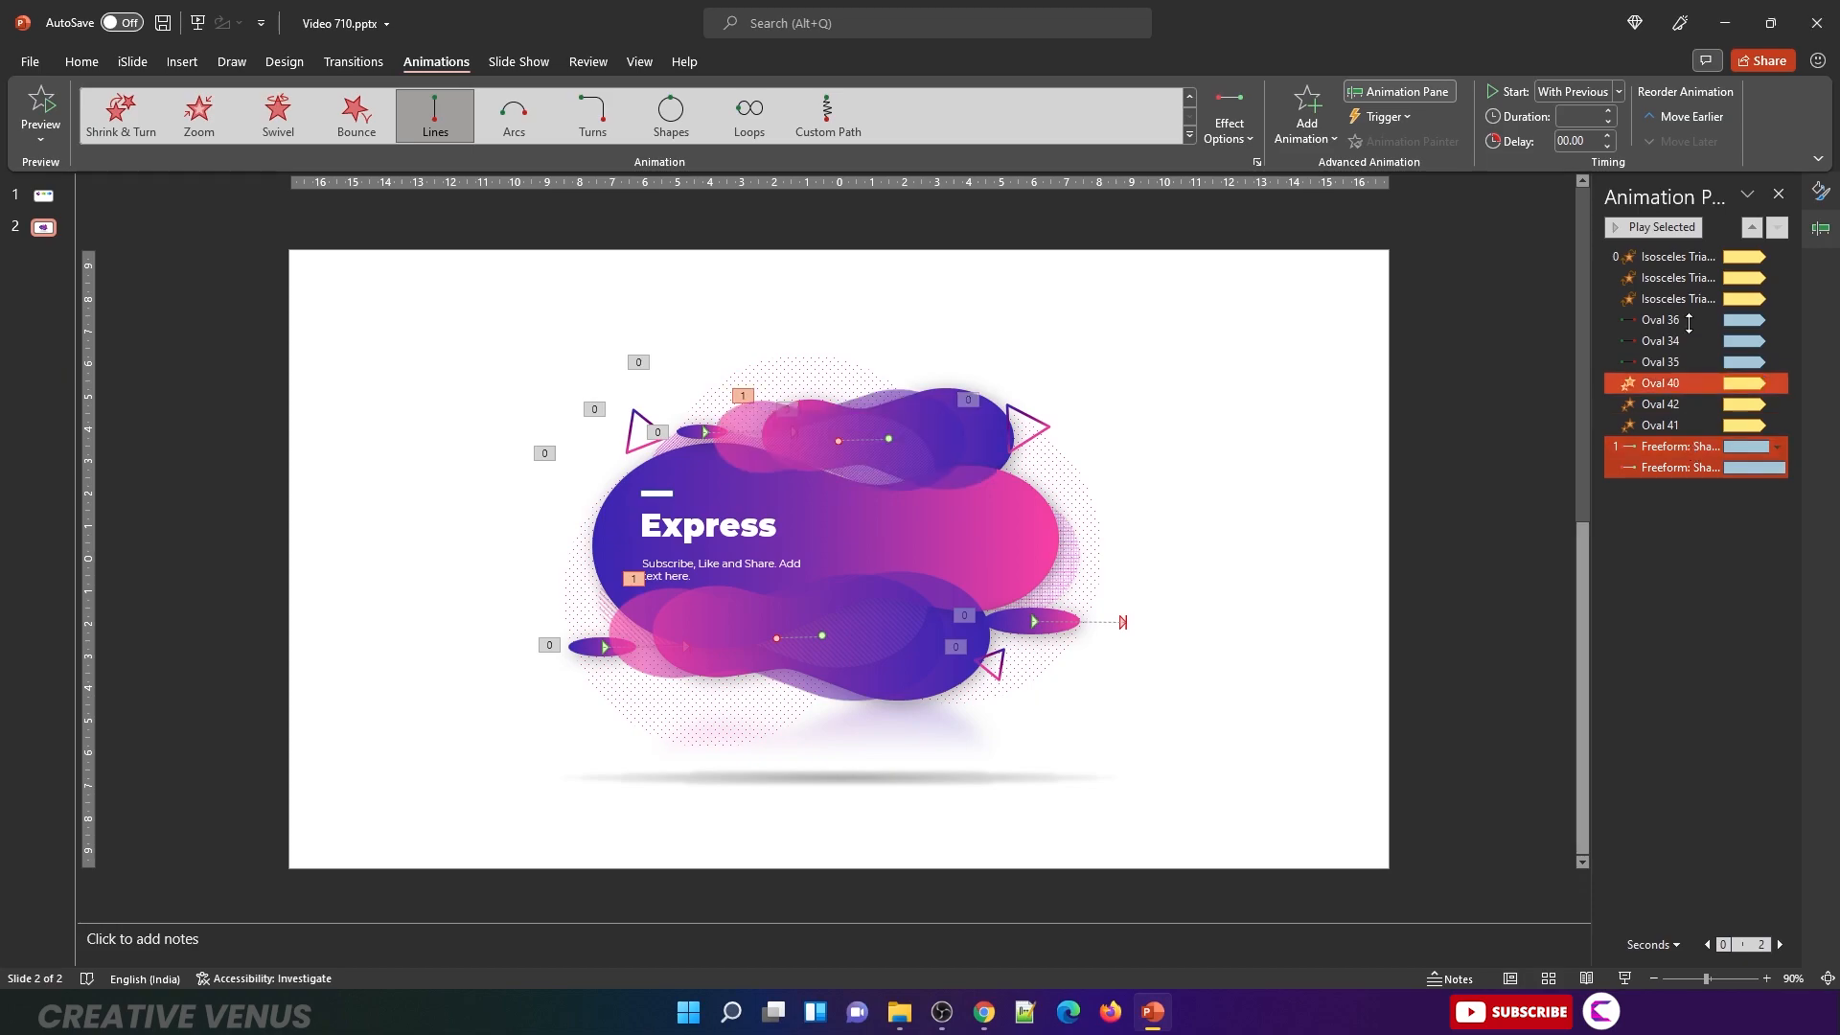
pyautogui.click(1618, 91)
# Step: Set the two rear blobs' Left motion paths to repeat Until End of Slide
pyautogui.rightClick(1703, 469)
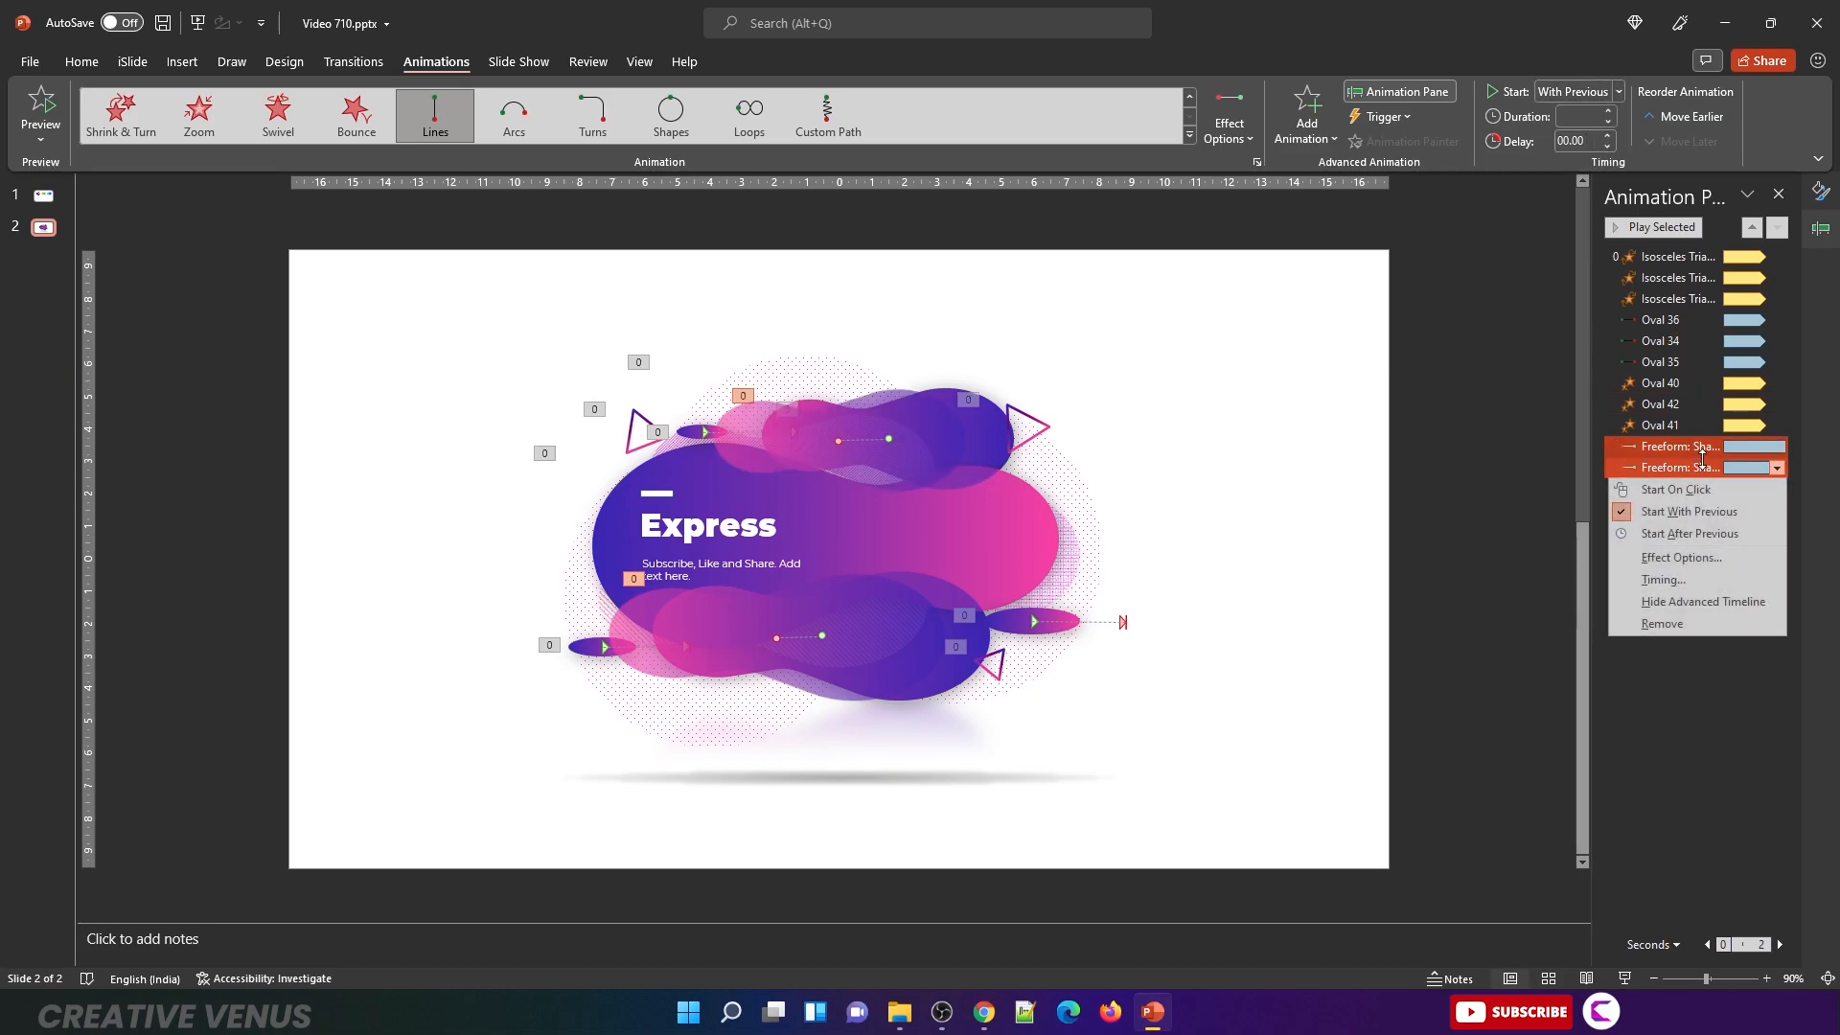
pyautogui.click(1698, 565)
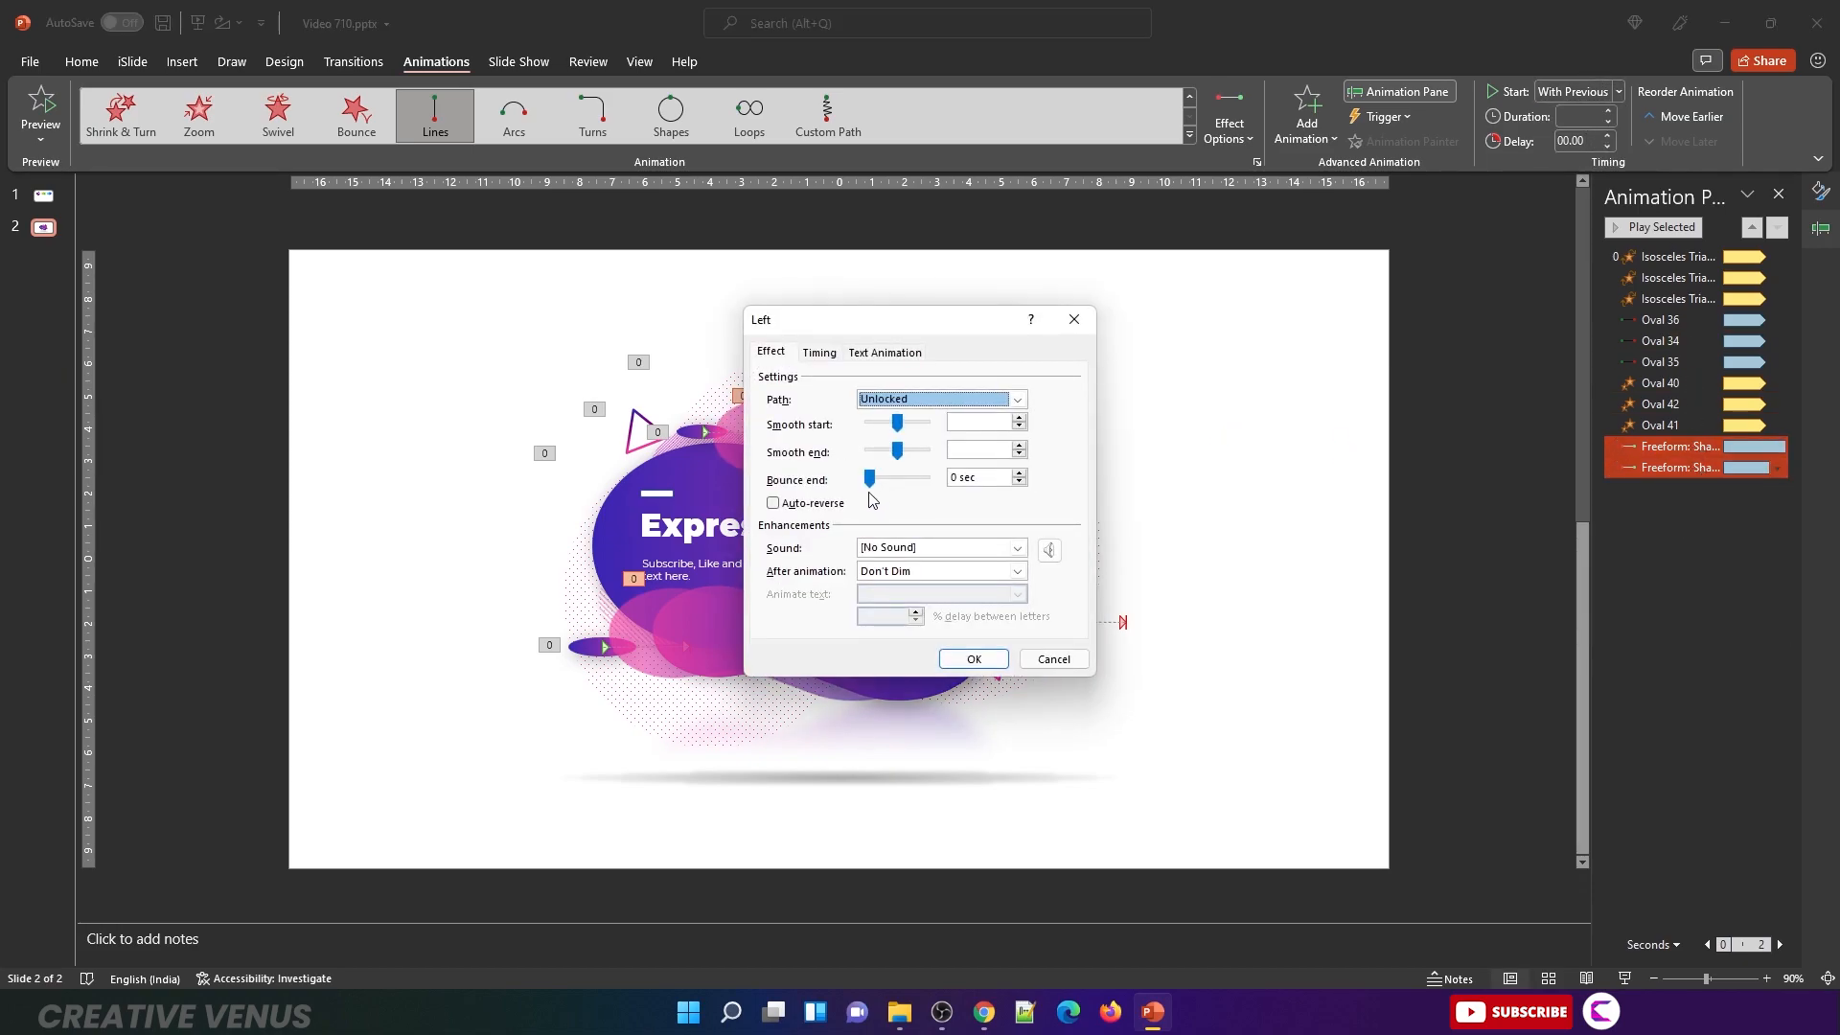
pyautogui.click(819, 353)
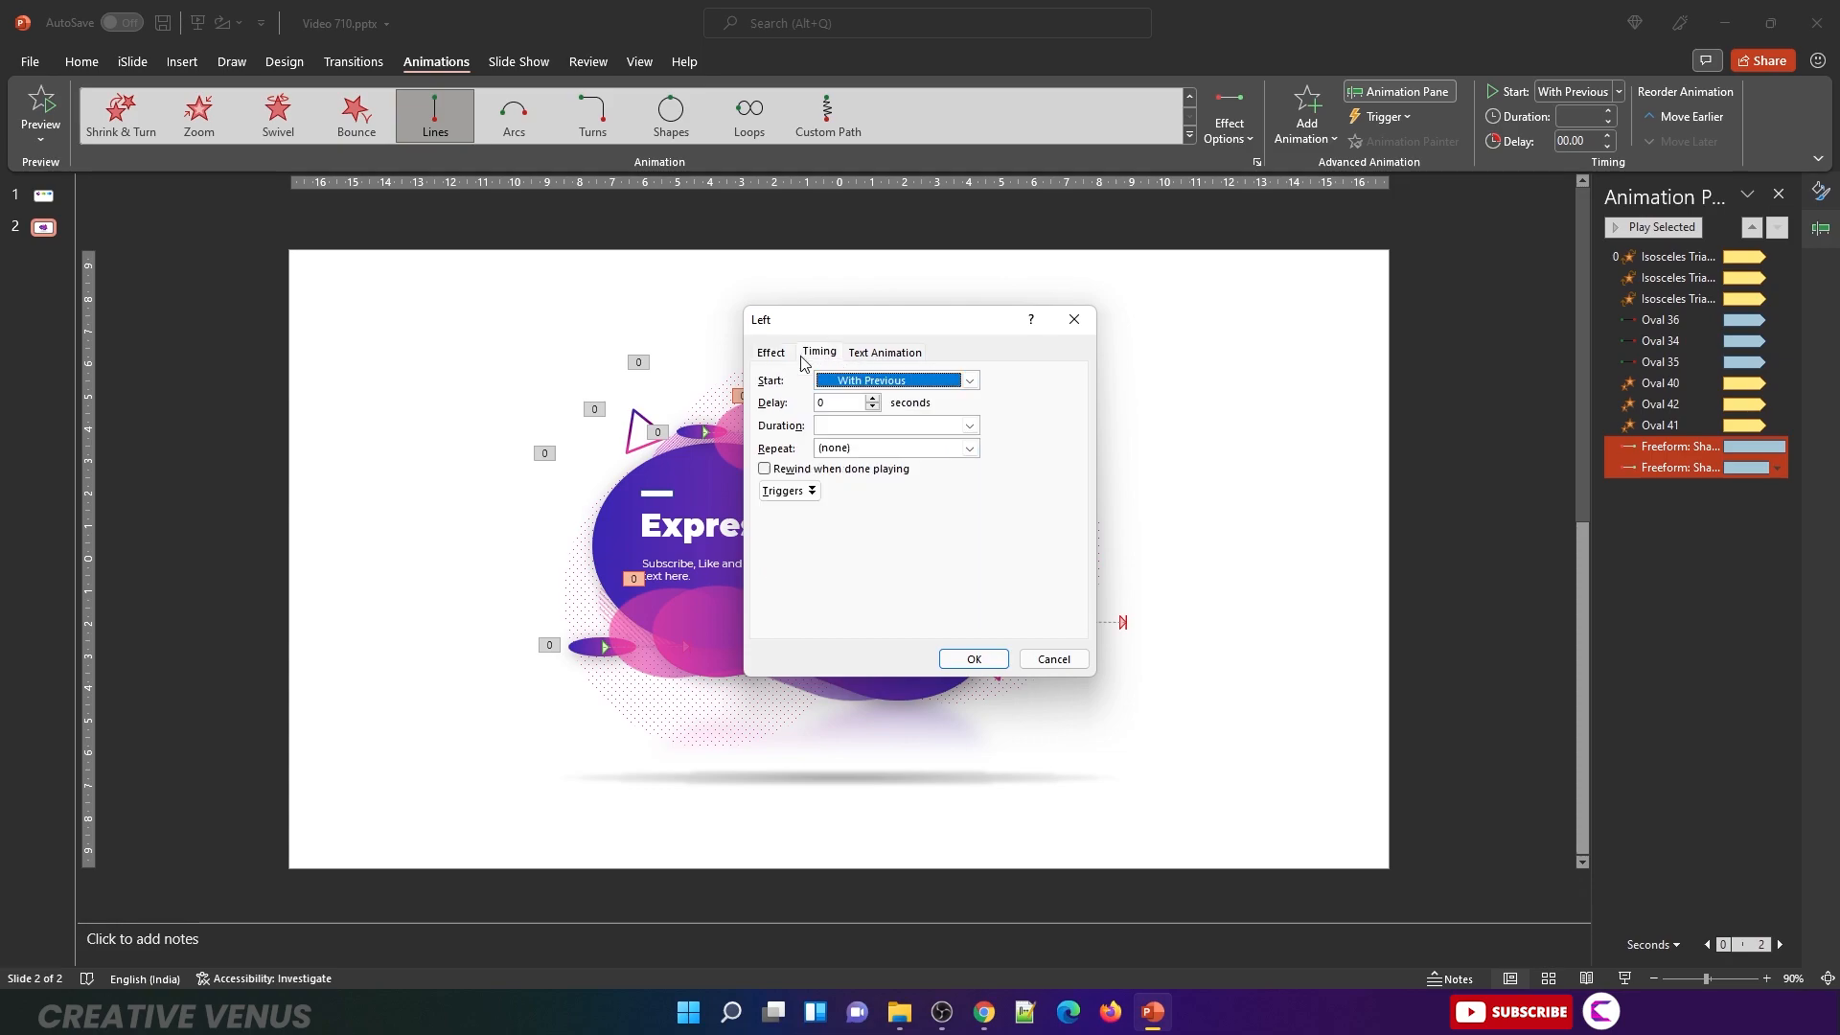
pyautogui.click(954, 449)
pyautogui.click(889, 565)
pyautogui.click(974, 658)
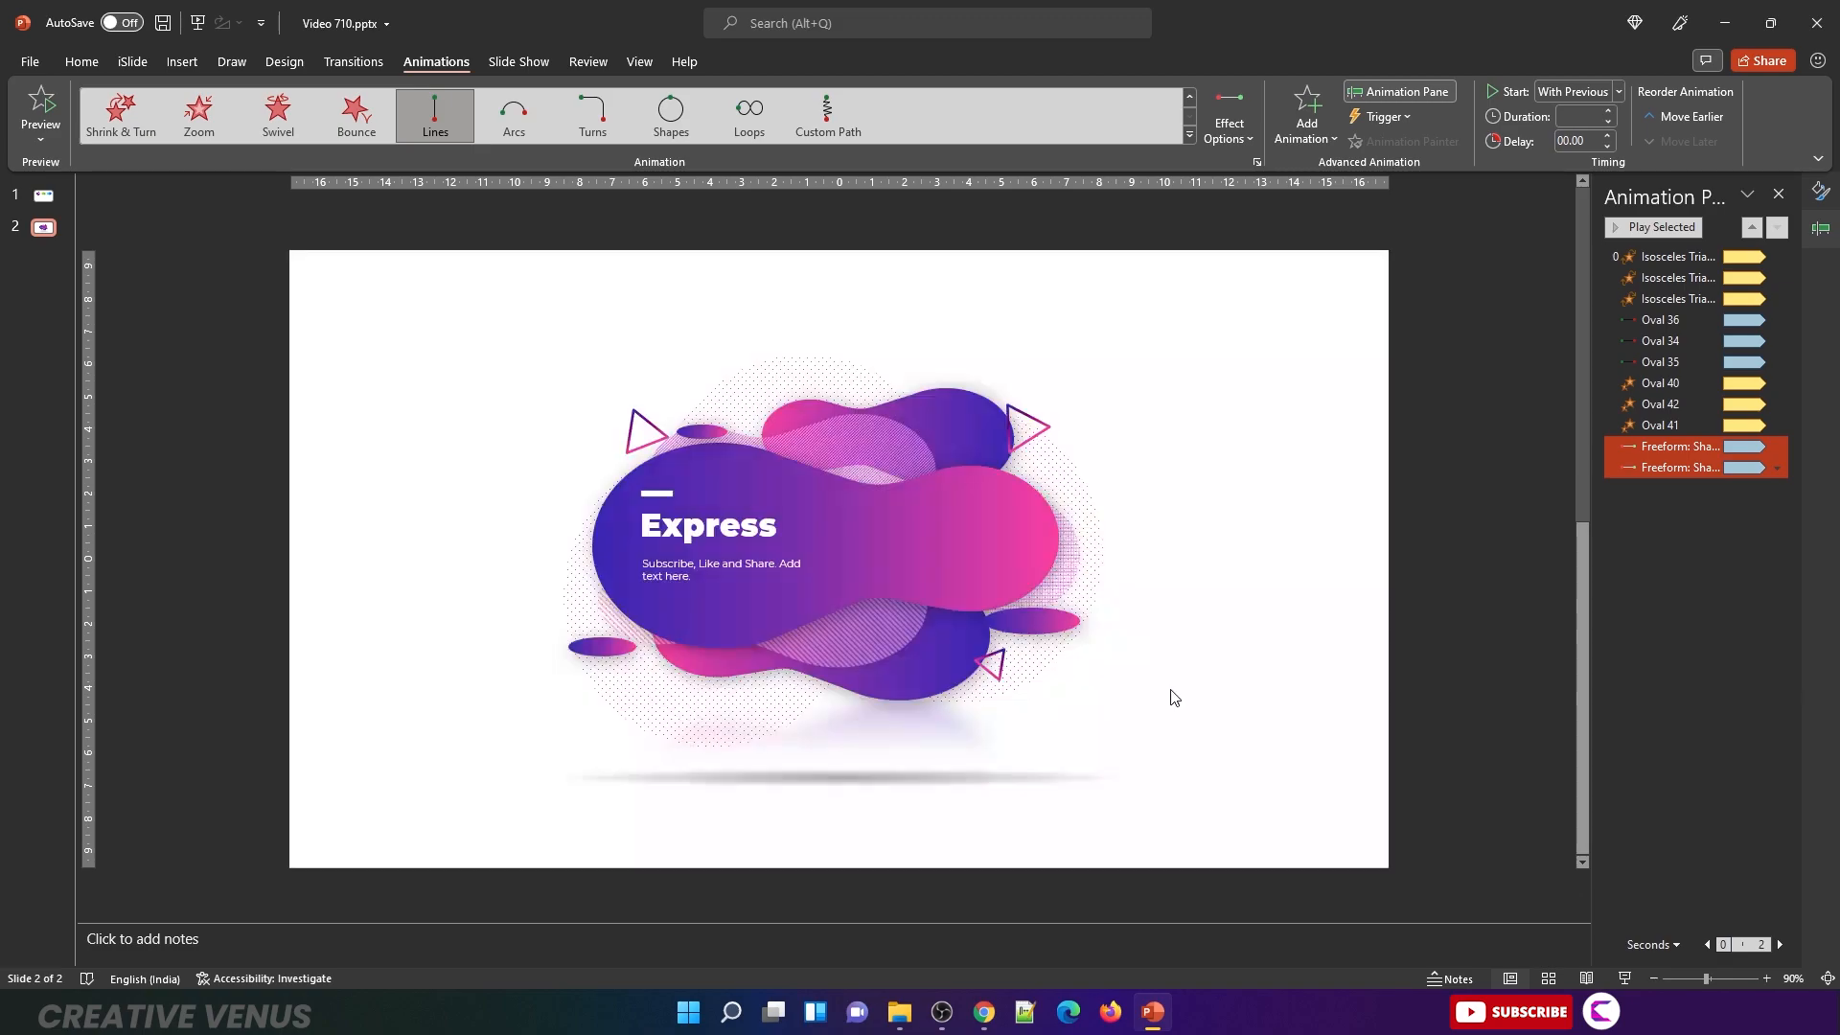
# Step: Play the current slide as a slide show to check the circle and rear blob animations, and return to editing
pyautogui.hotkey('shift', 'F5')
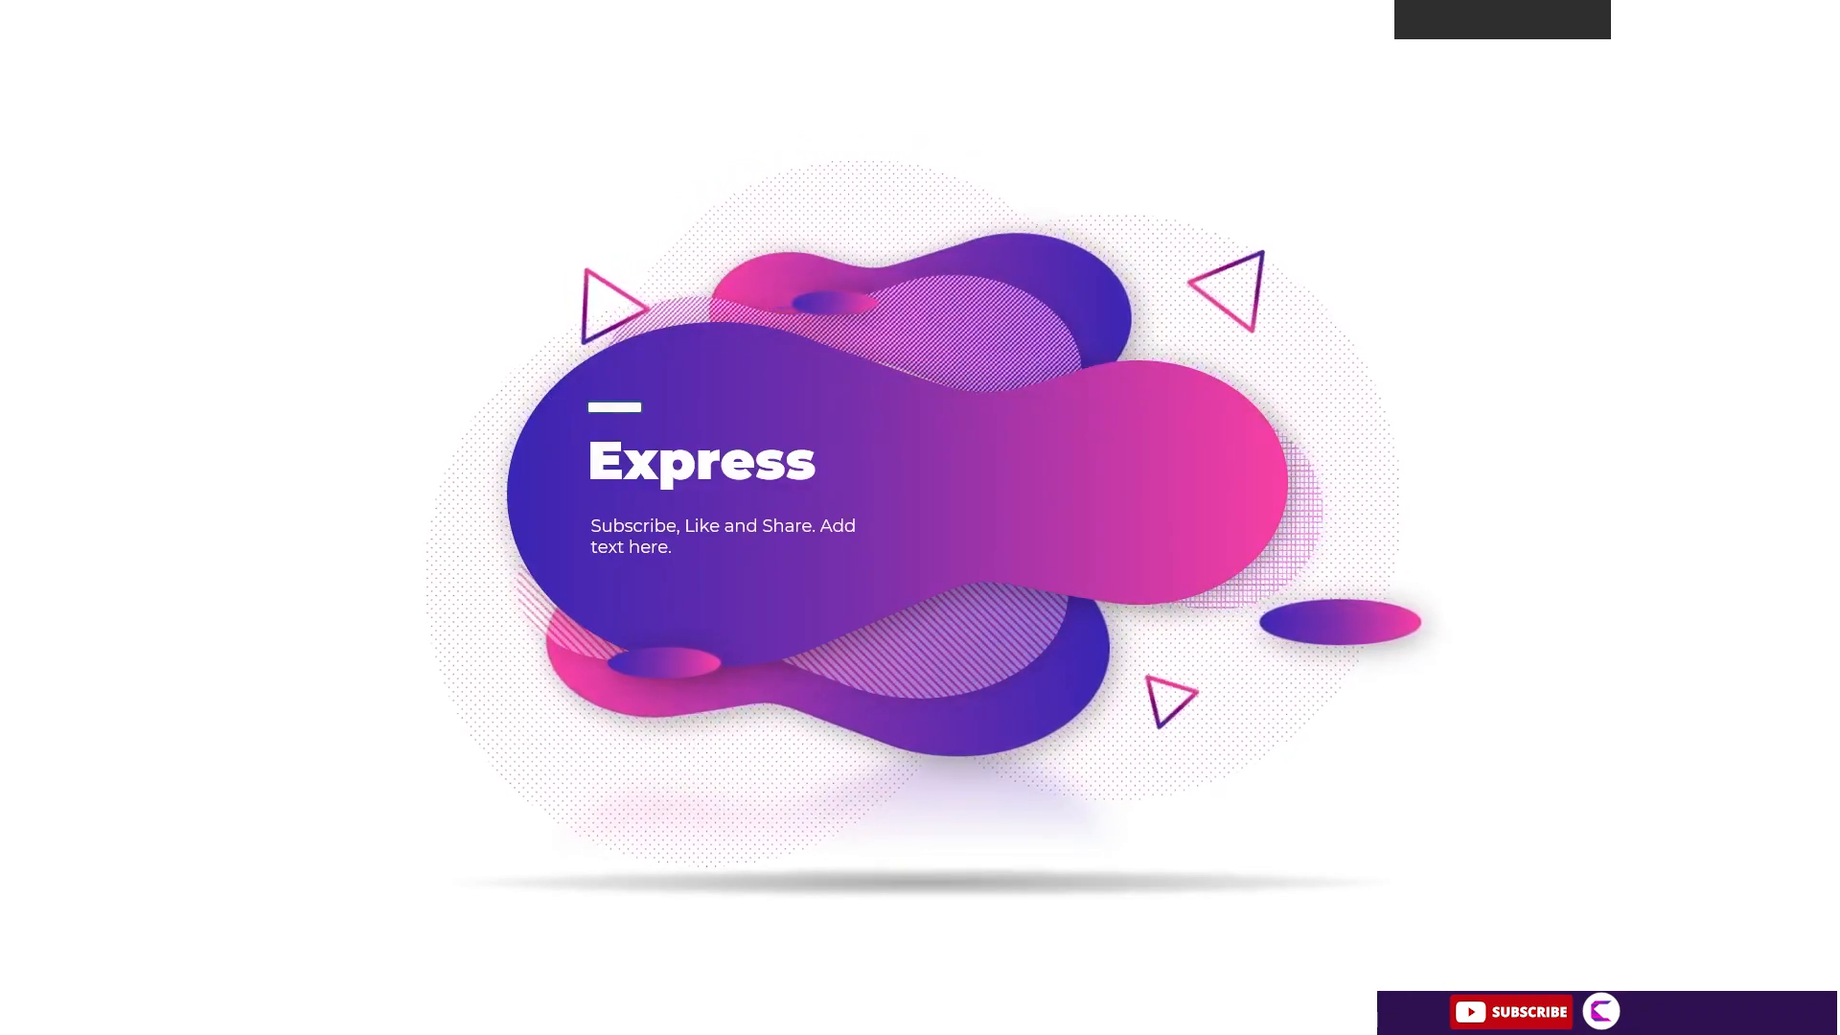
pyautogui.press('Escape')
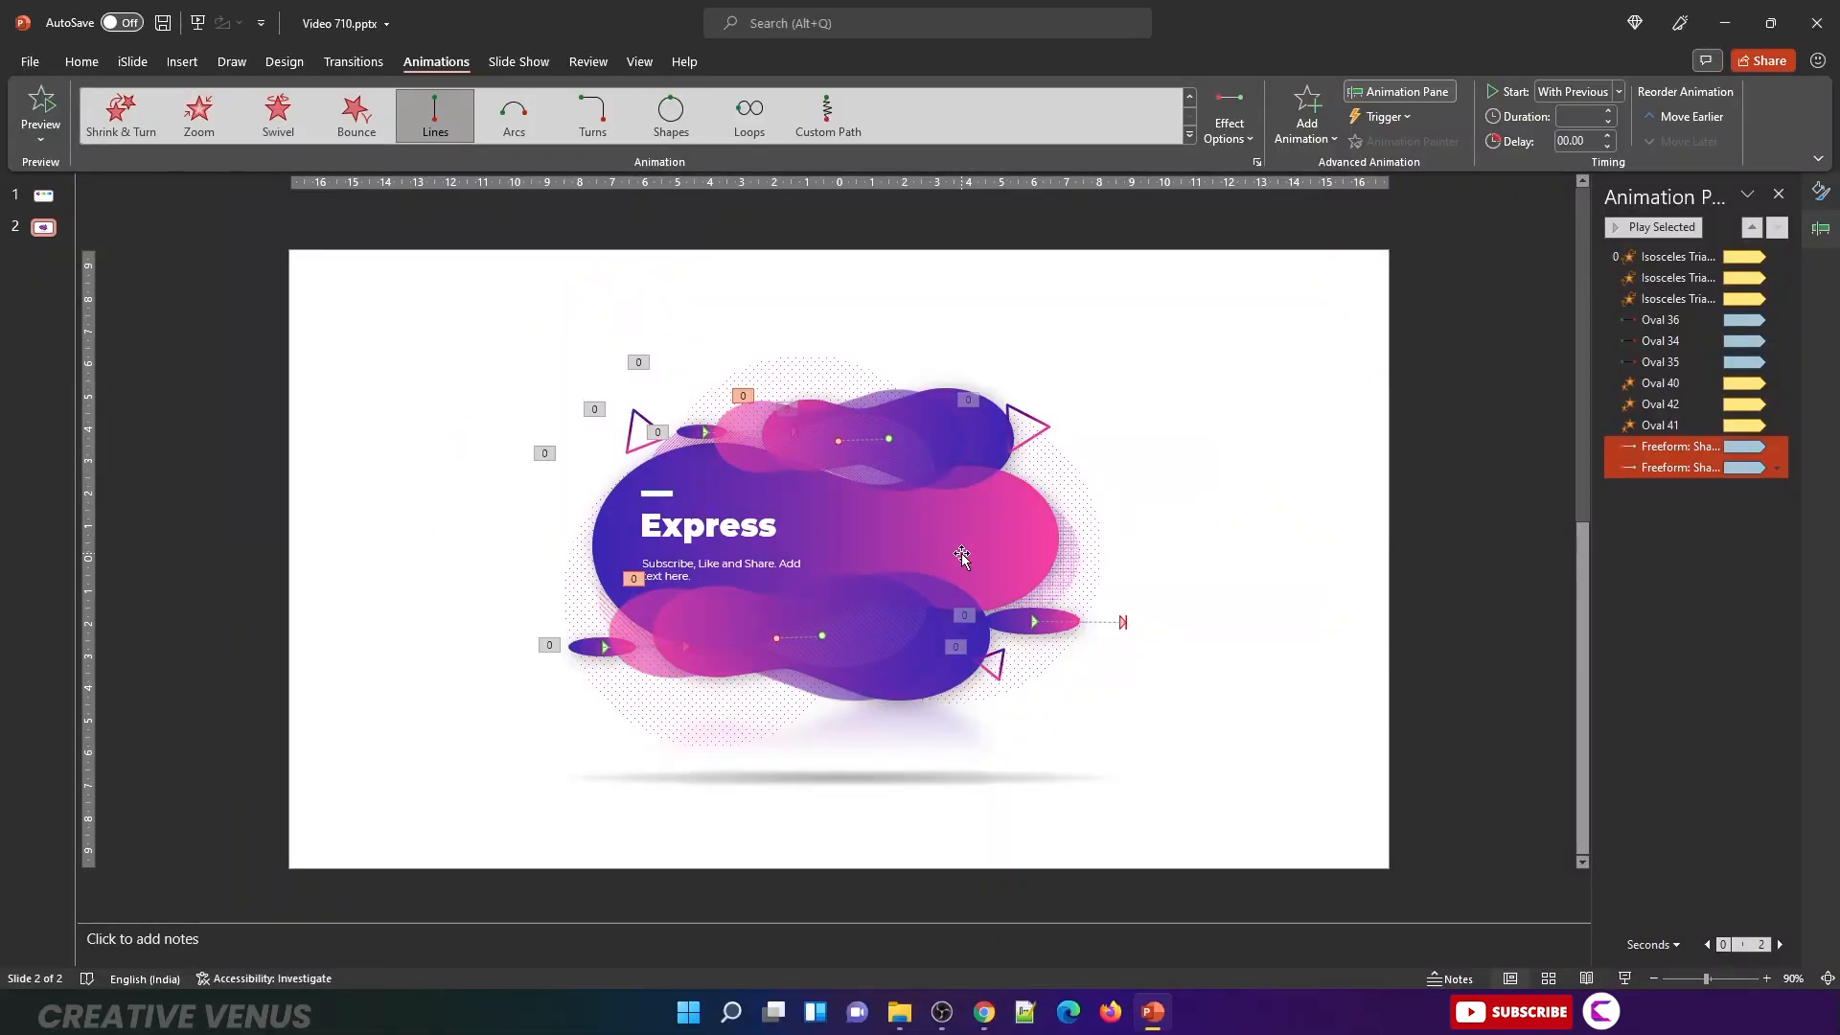
# Step: Add a Right motion path to the two line-patterned blobs above and below the main blob
pyautogui.click(963, 554)
pyautogui.click(851, 668)
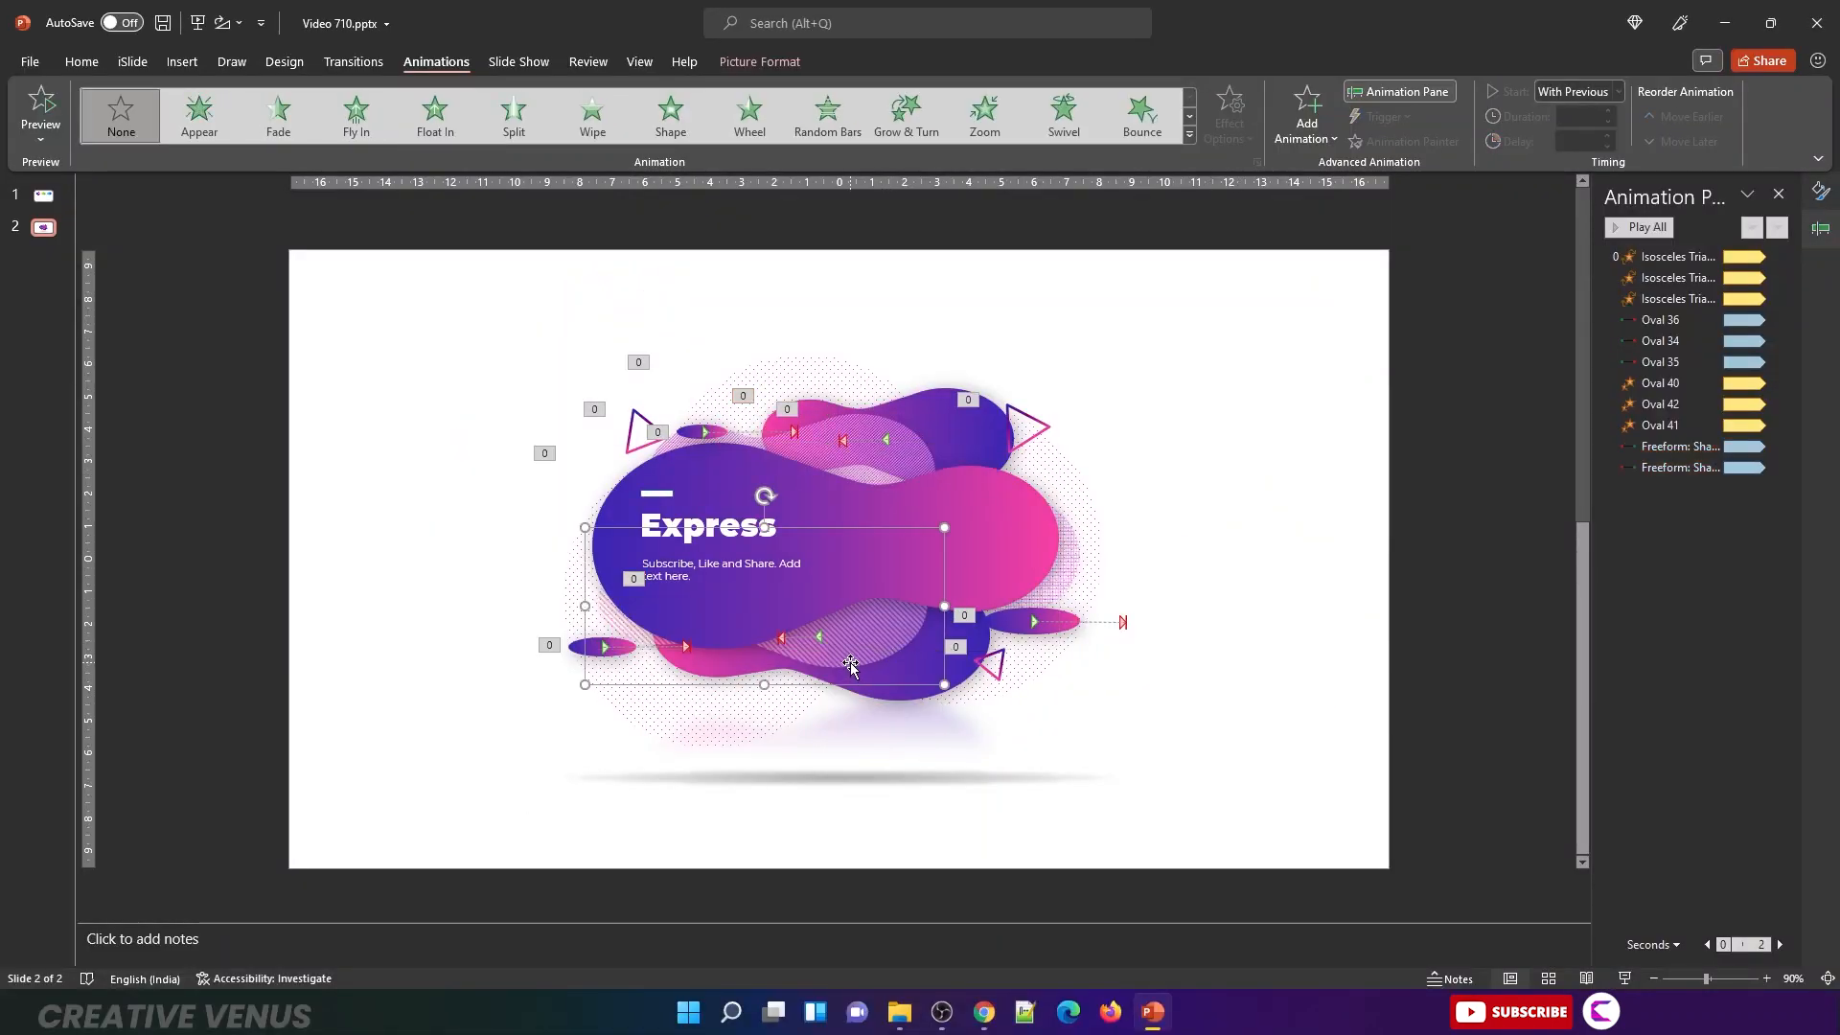
pyautogui.keyDown('shift'); pyautogui.click(895, 477); pyautogui.keyUp('shift')
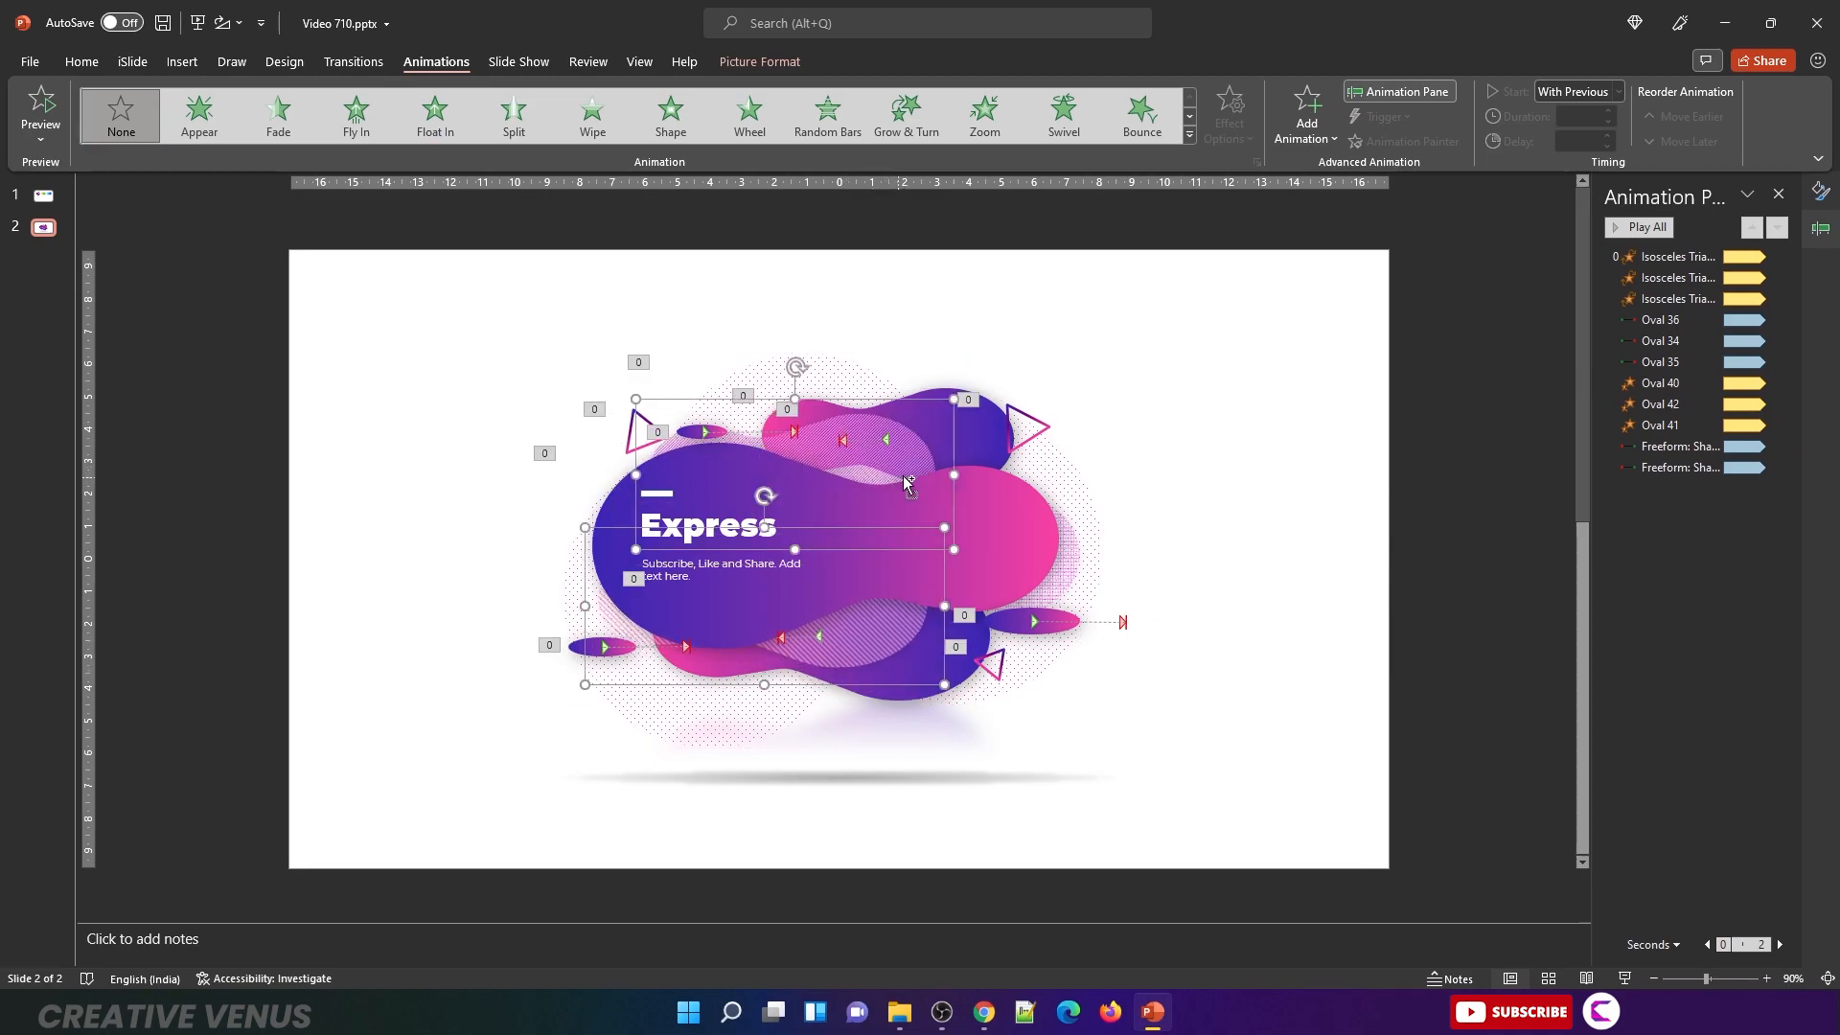
pyautogui.click(1309, 123)
pyautogui.scroll(-1, 1589, 567)
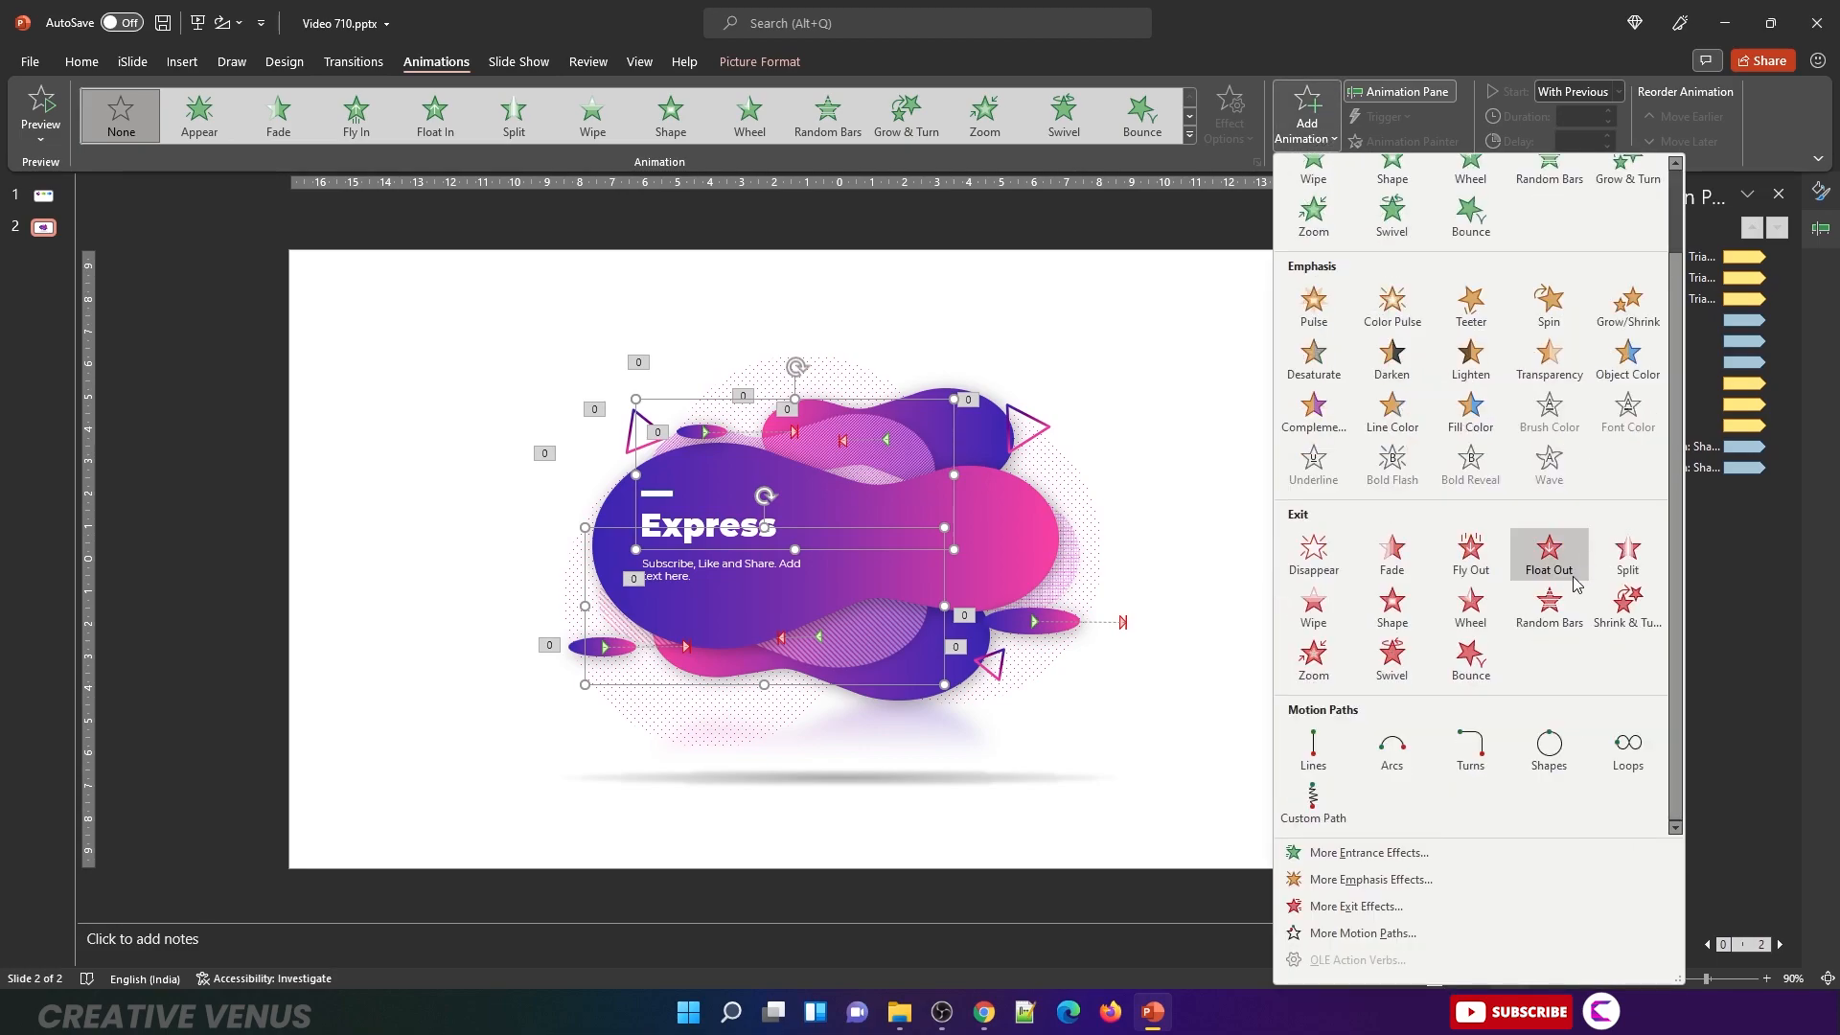
pyautogui.click(1376, 934)
pyautogui.scroll(-5, 968, 585)
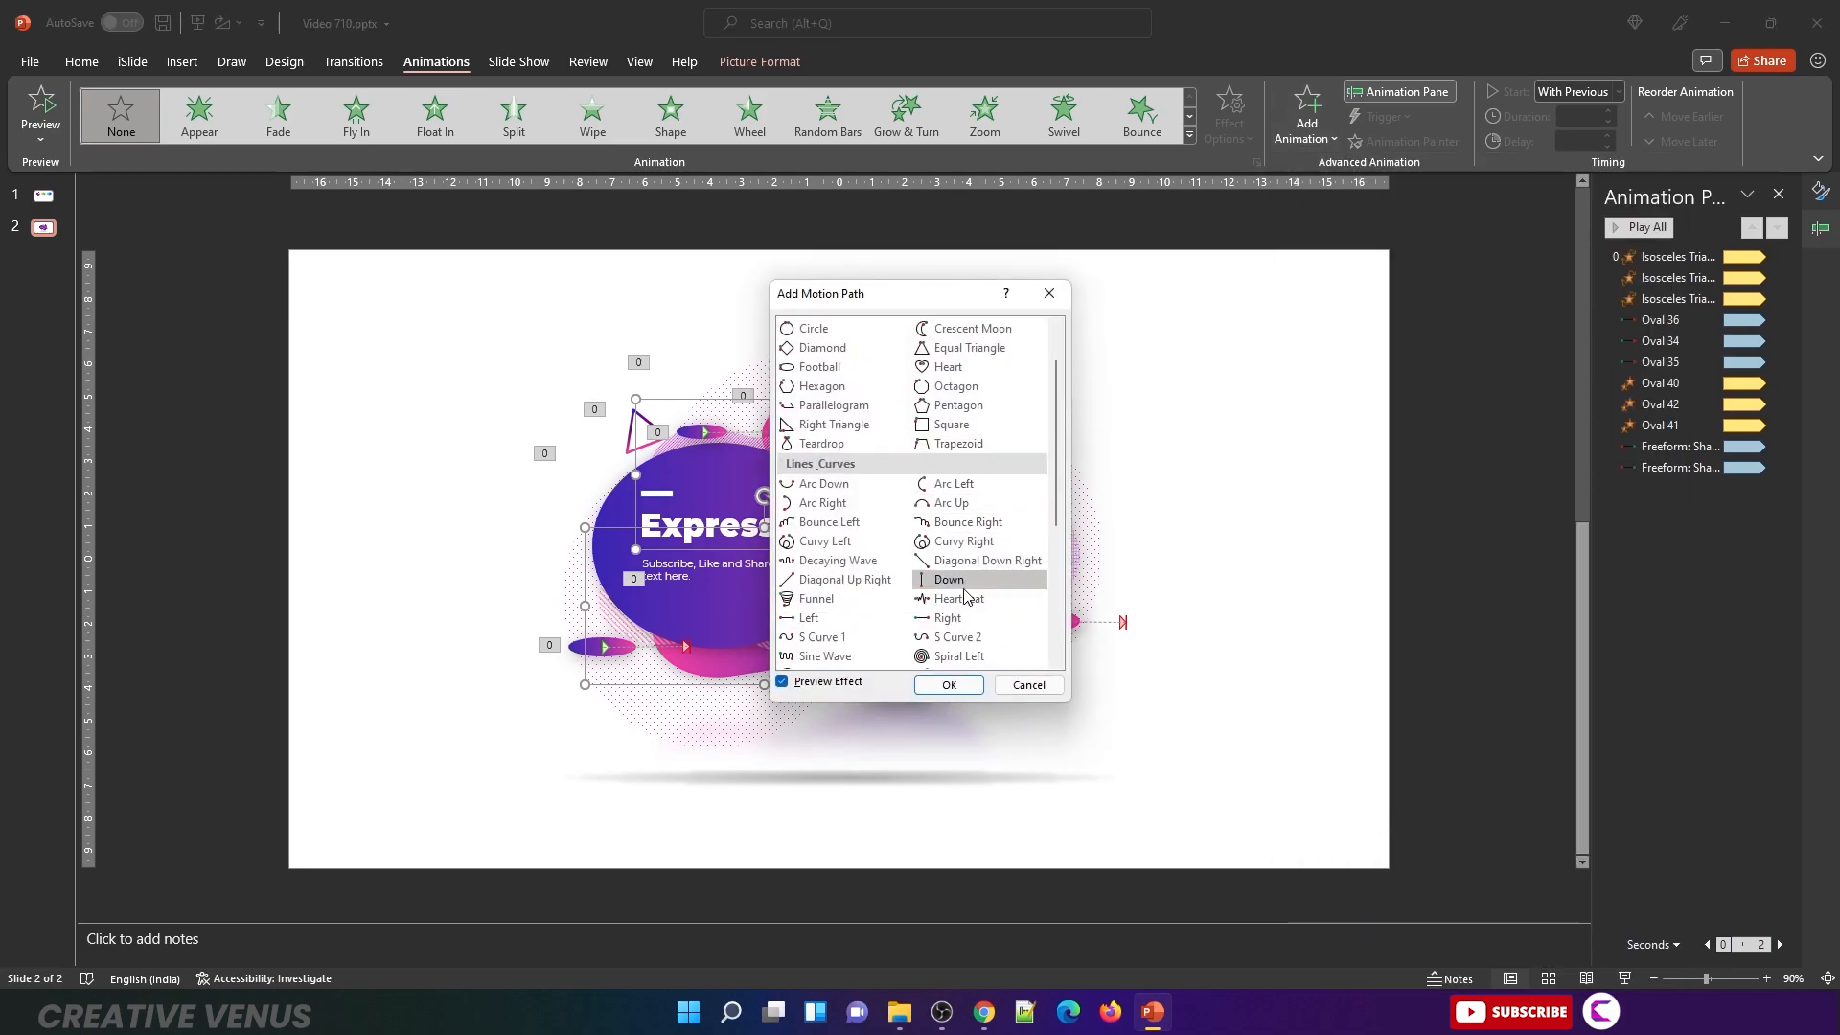
pyautogui.click(947, 388)
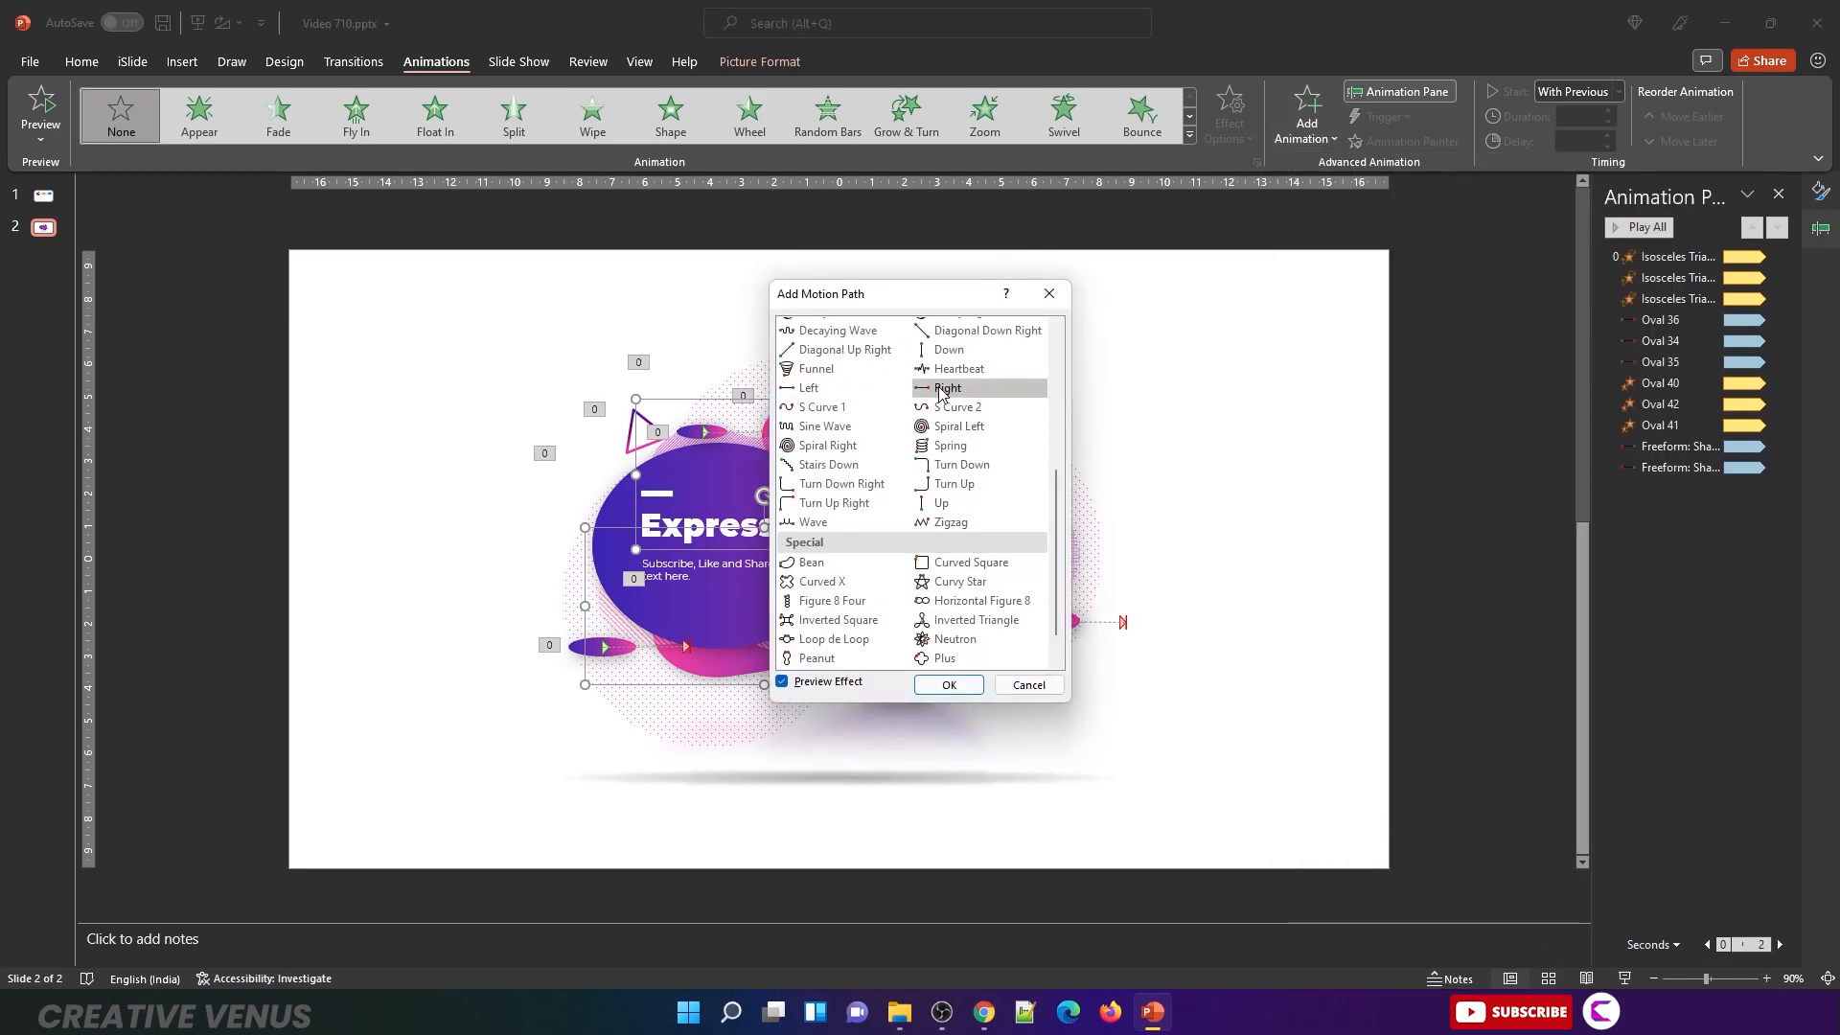
pyautogui.click(949, 685)
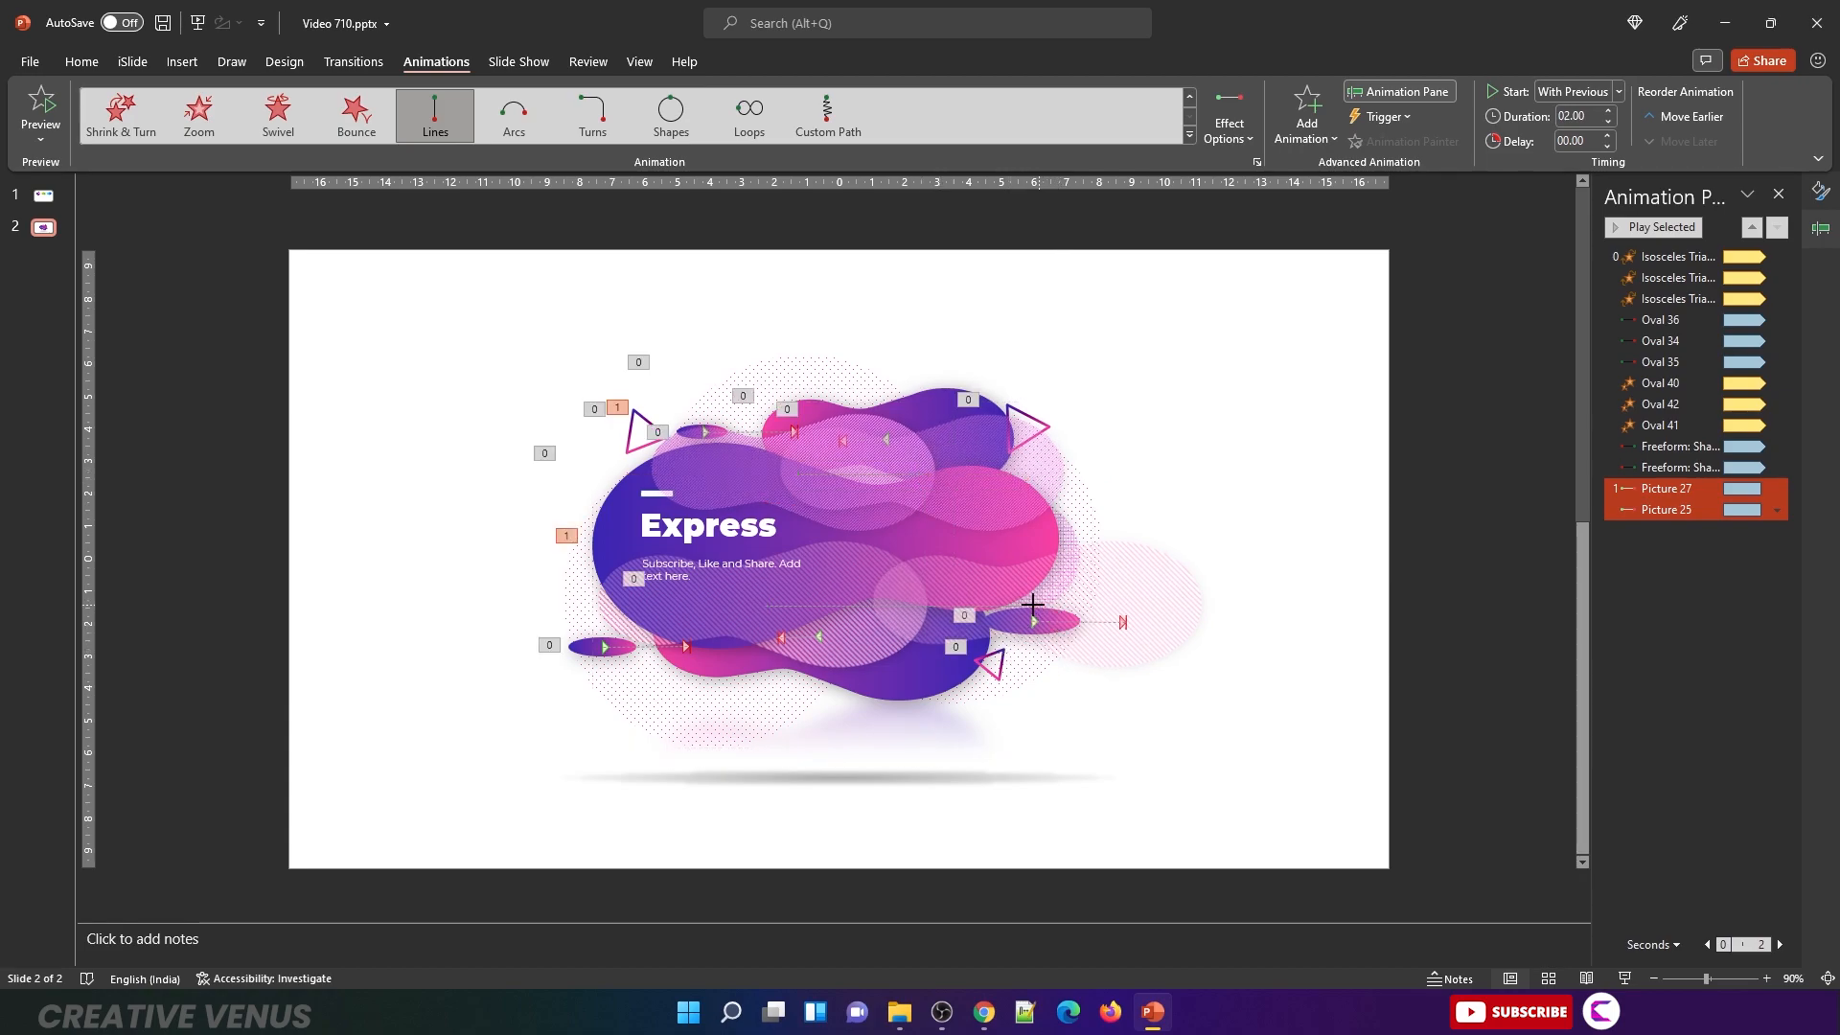
# Step: Shorten the two line-patterned blobs' Right motion paths and set their duration to 3.00 seconds
pyautogui.moveTo(1032, 603); pyautogui.dragTo(895, 604)
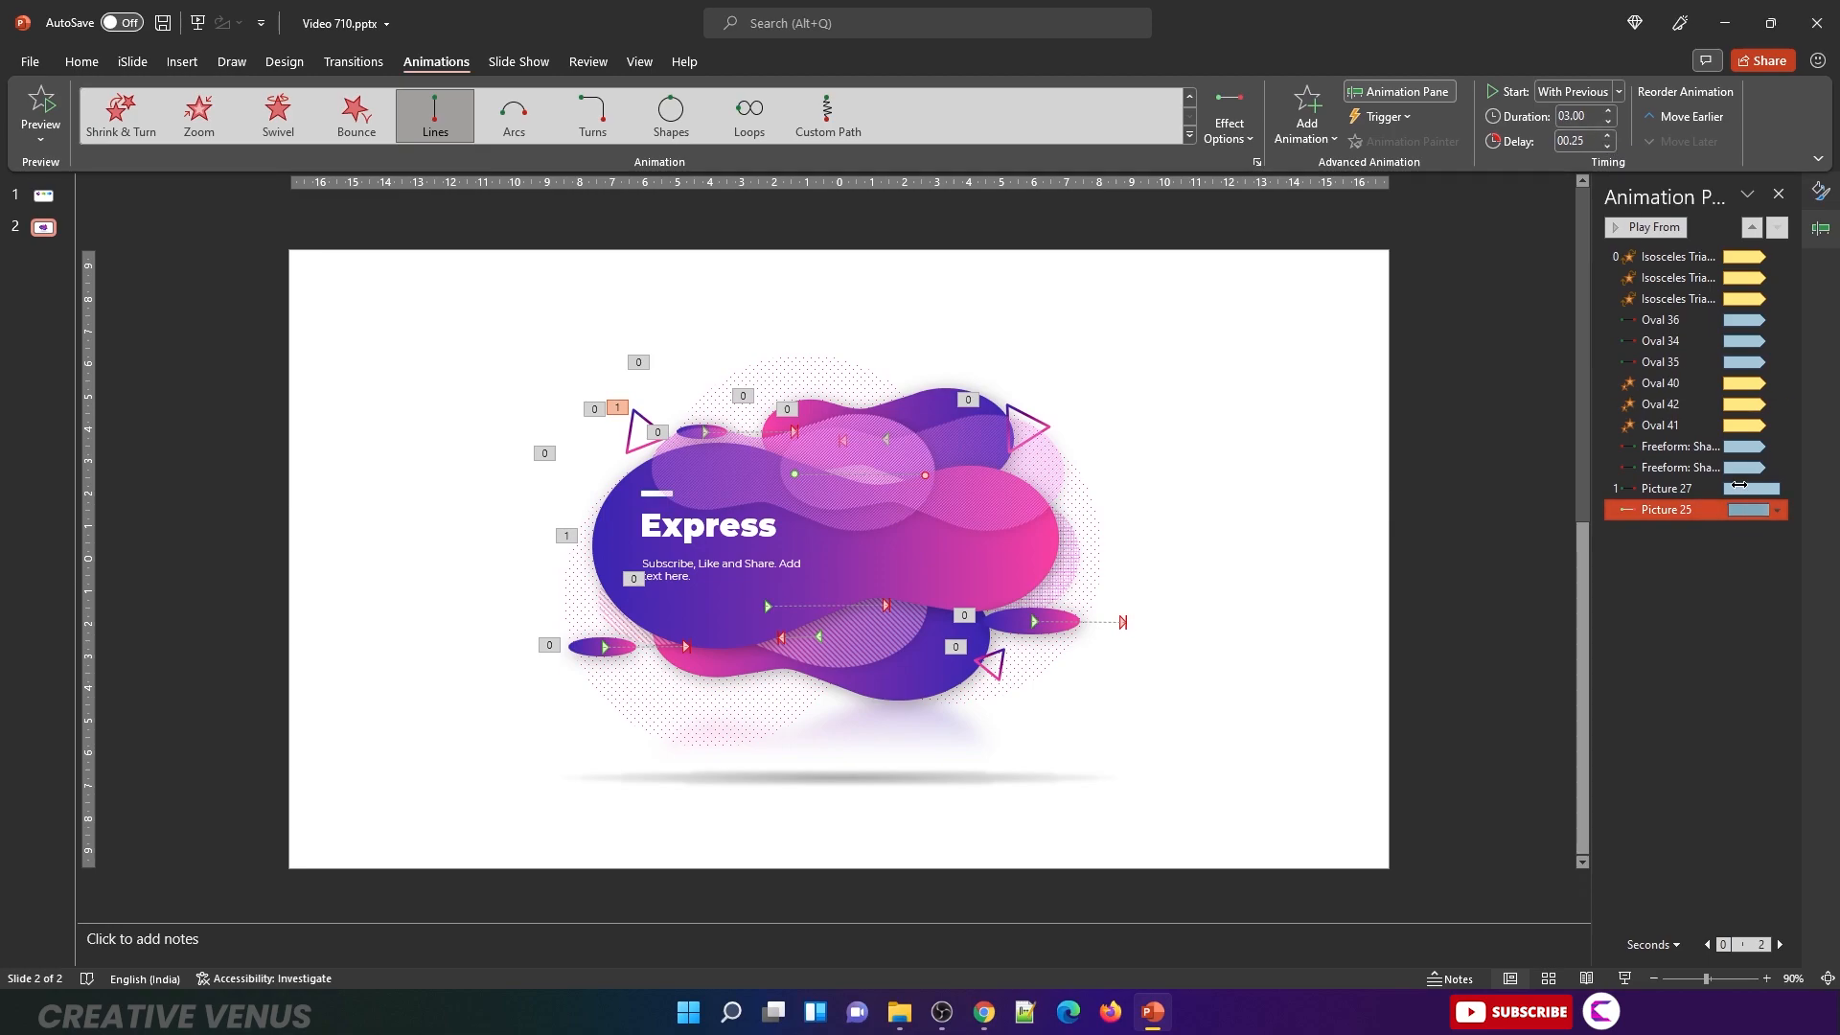
# Step: Delay the lower rear blob and both line-patterned blobs by 0.25 seconds, and start the patterned blobs' paths With Previous
pyautogui.click(1716, 467)
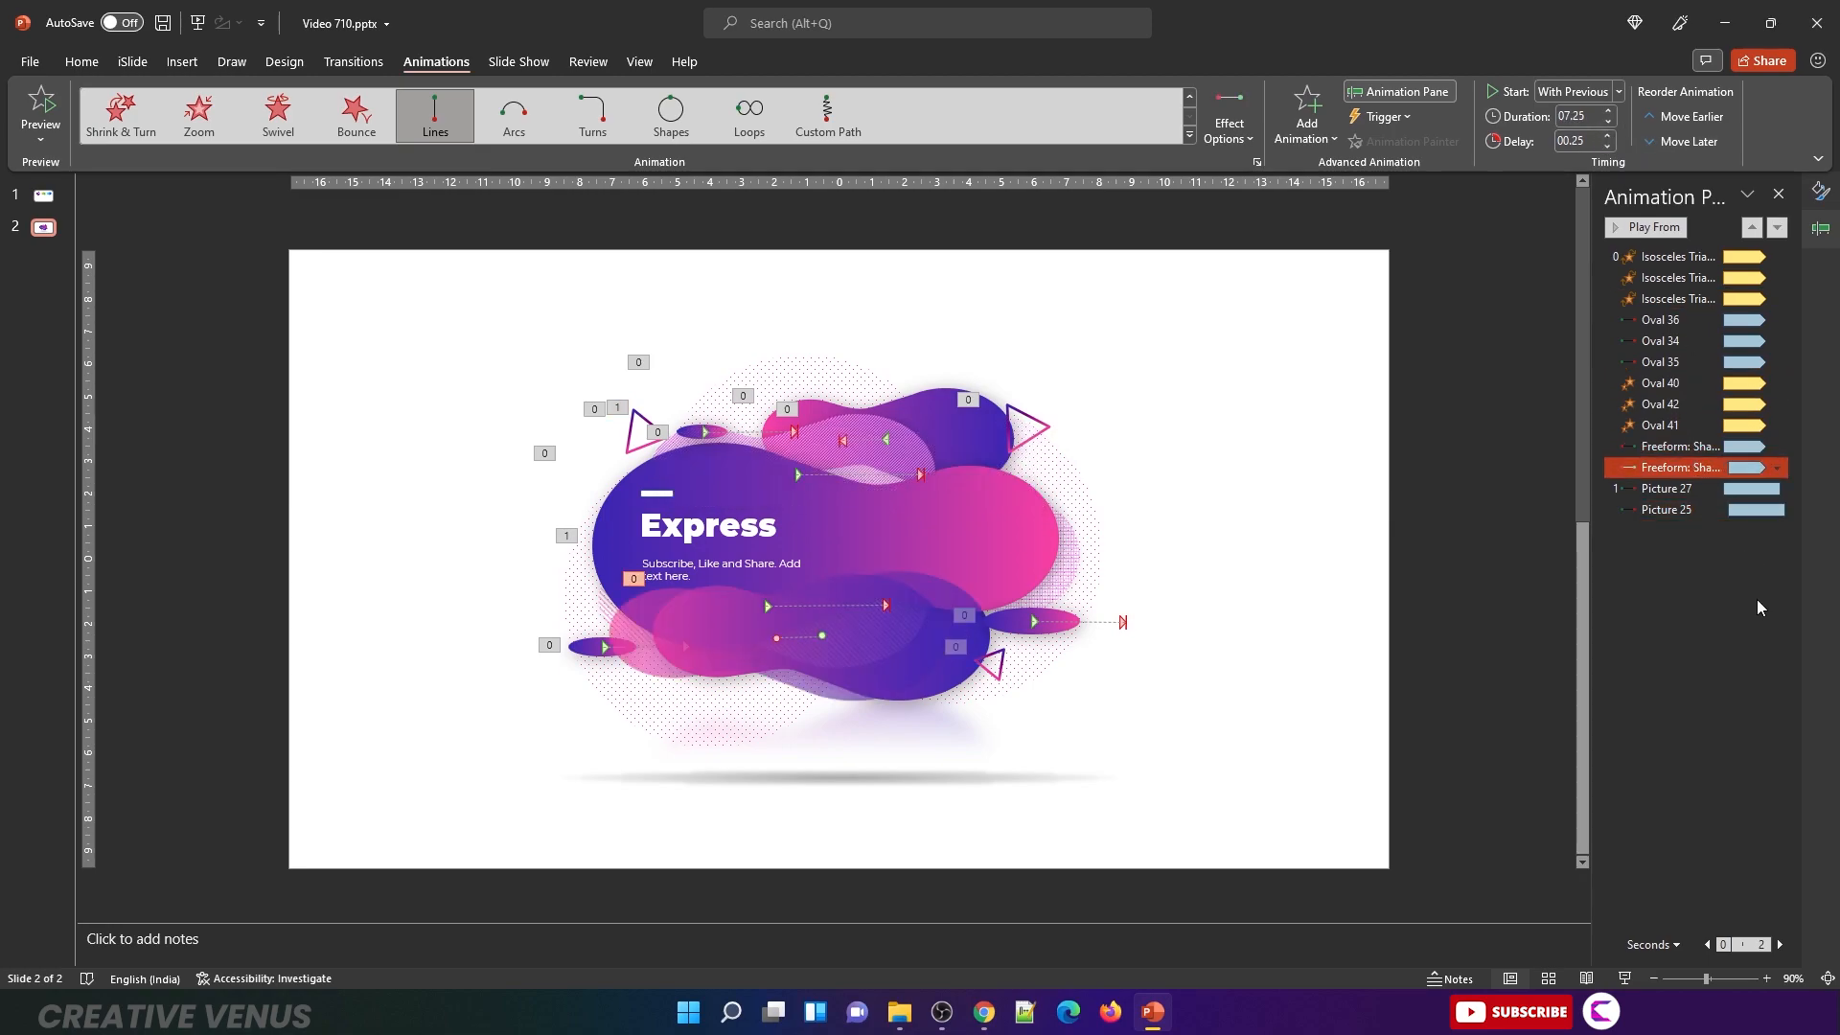
pyautogui.click(1667, 488)
pyautogui.keyDown('ctrl'); pyautogui.click(1668, 510); pyautogui.keyUp('ctrl')
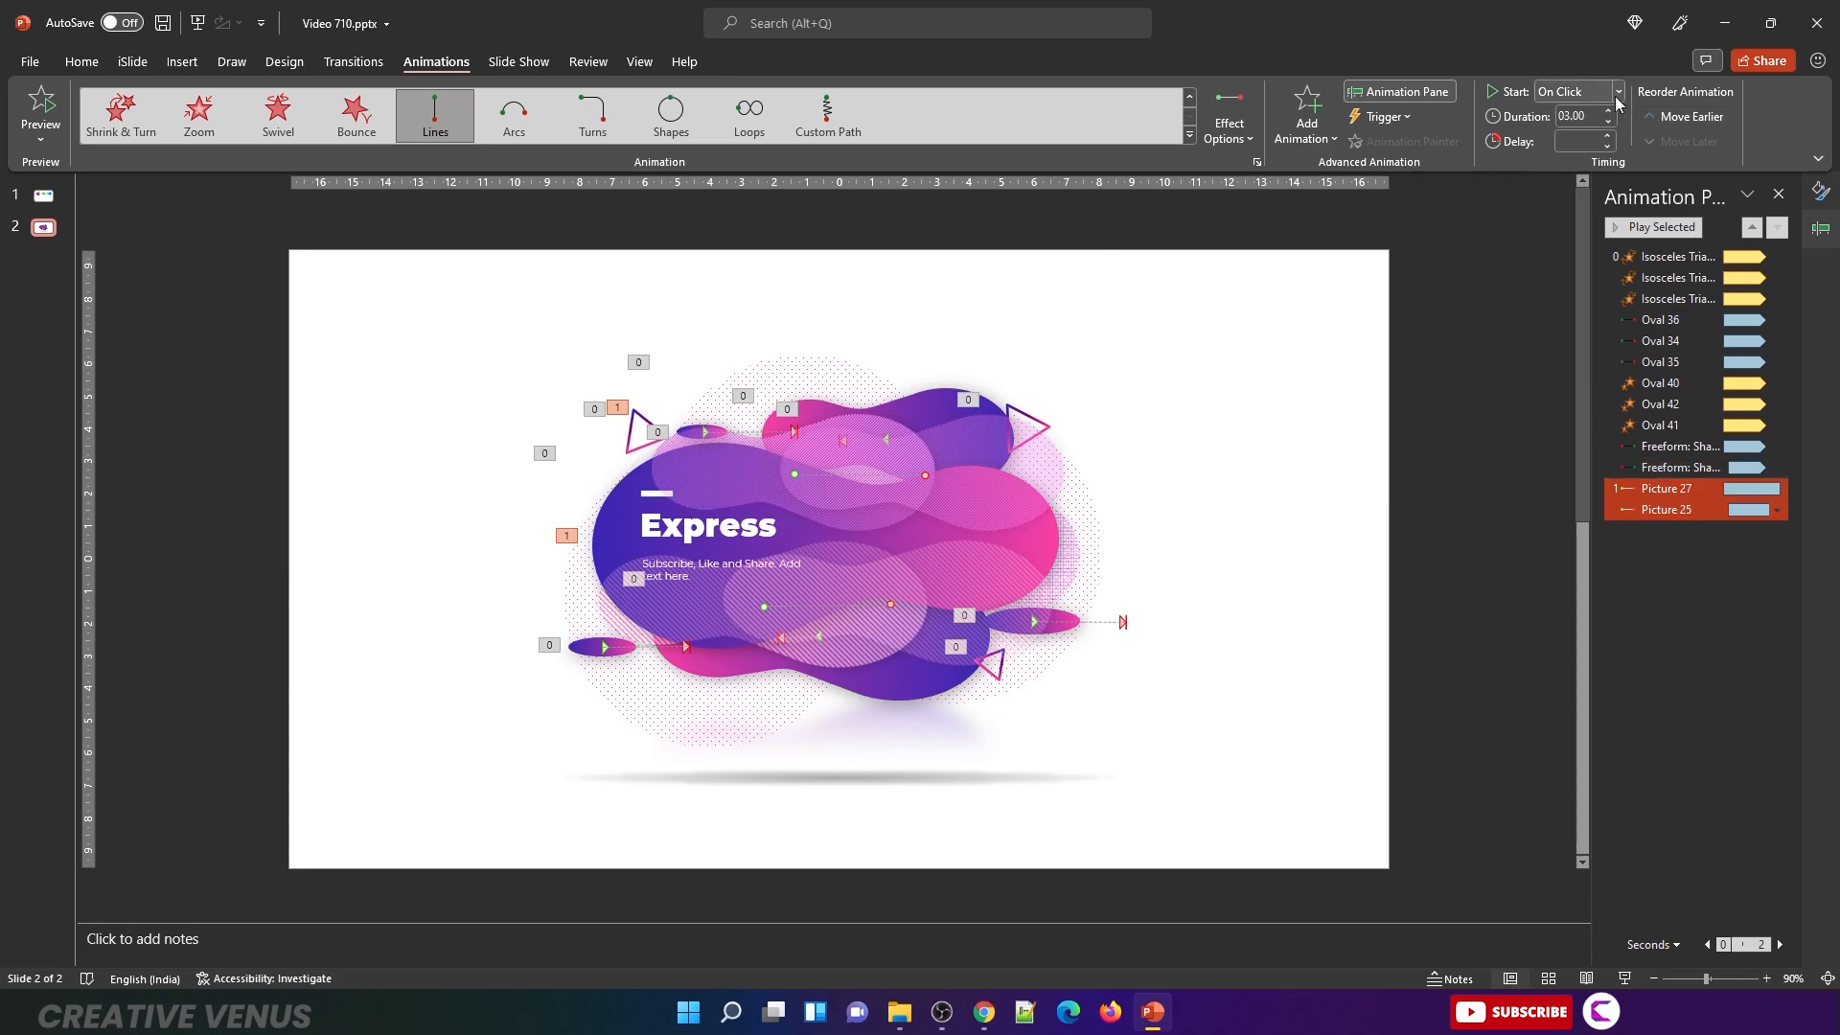
pyautogui.click(1618, 91)
pyautogui.click(1581, 138)
# Step: Turn on Auto-reverse for both line-patterned blobs' Right motion paths and repeat them Until End of Slide
pyautogui.click(1777, 488)
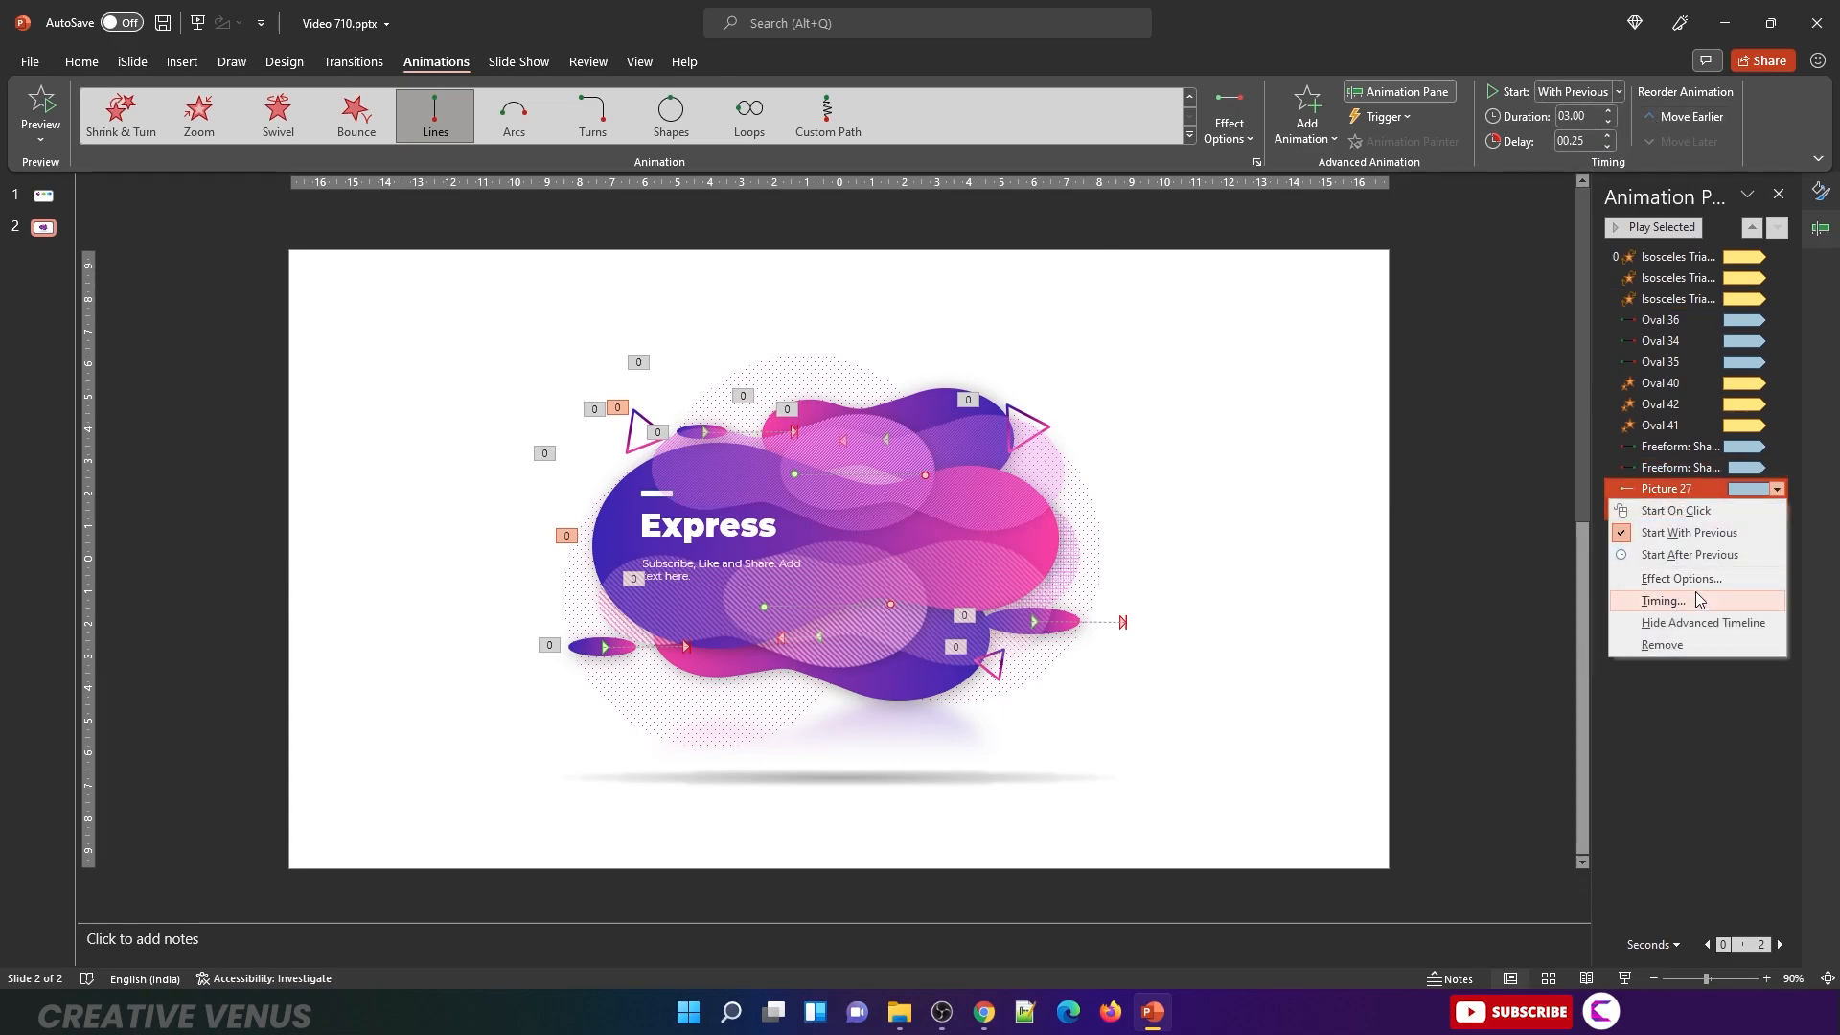
pyautogui.click(1694, 575)
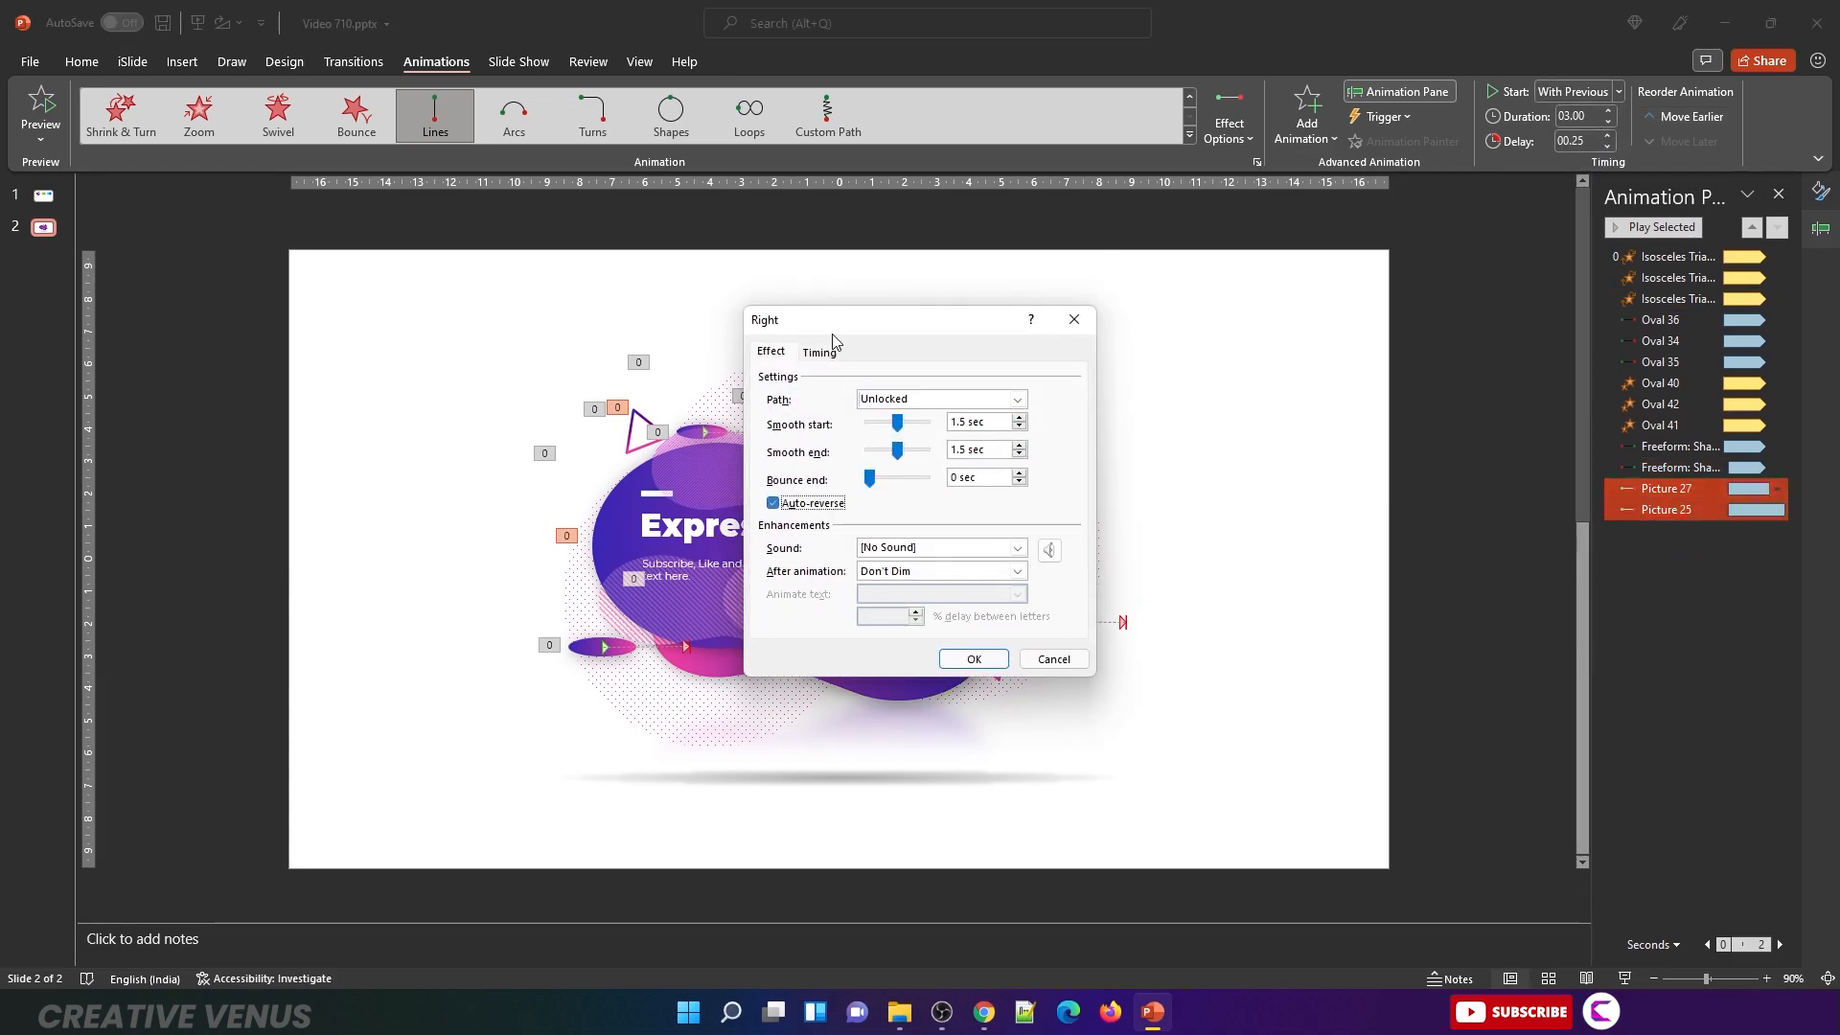
pyautogui.click(823, 352)
pyautogui.click(959, 458)
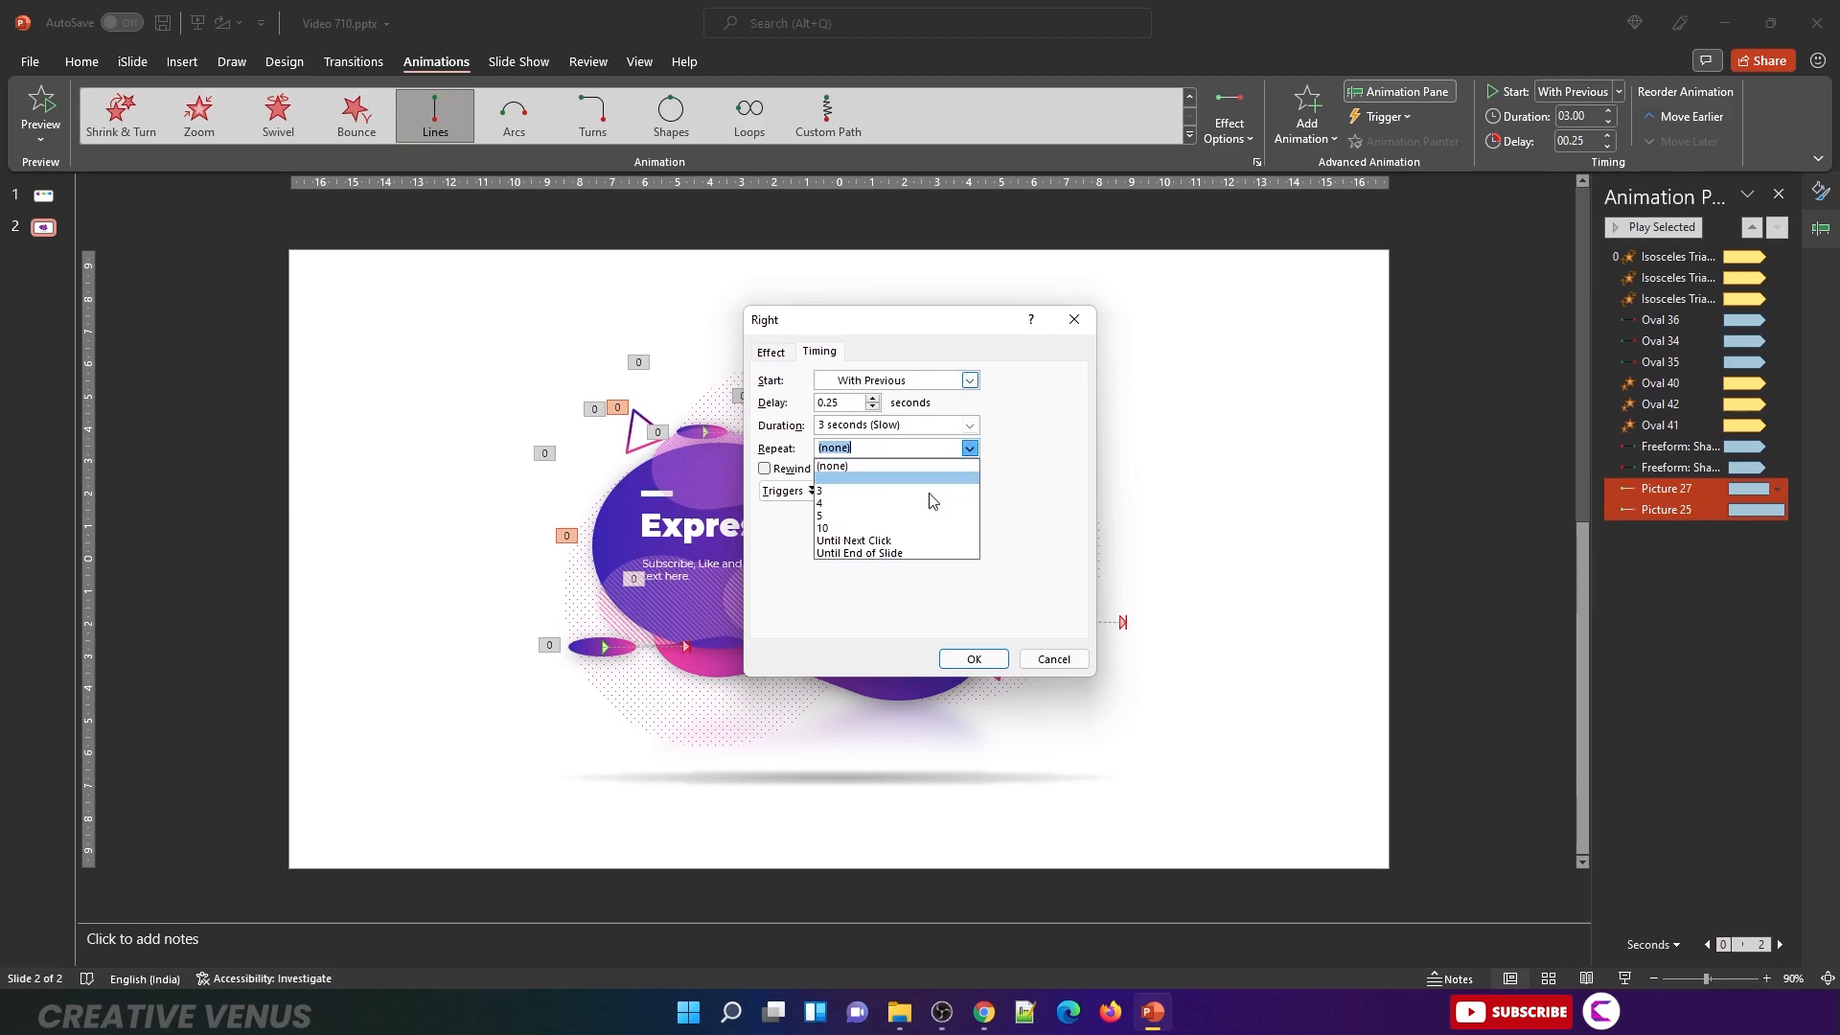
pyautogui.click(901, 566)
pyautogui.click(974, 658)
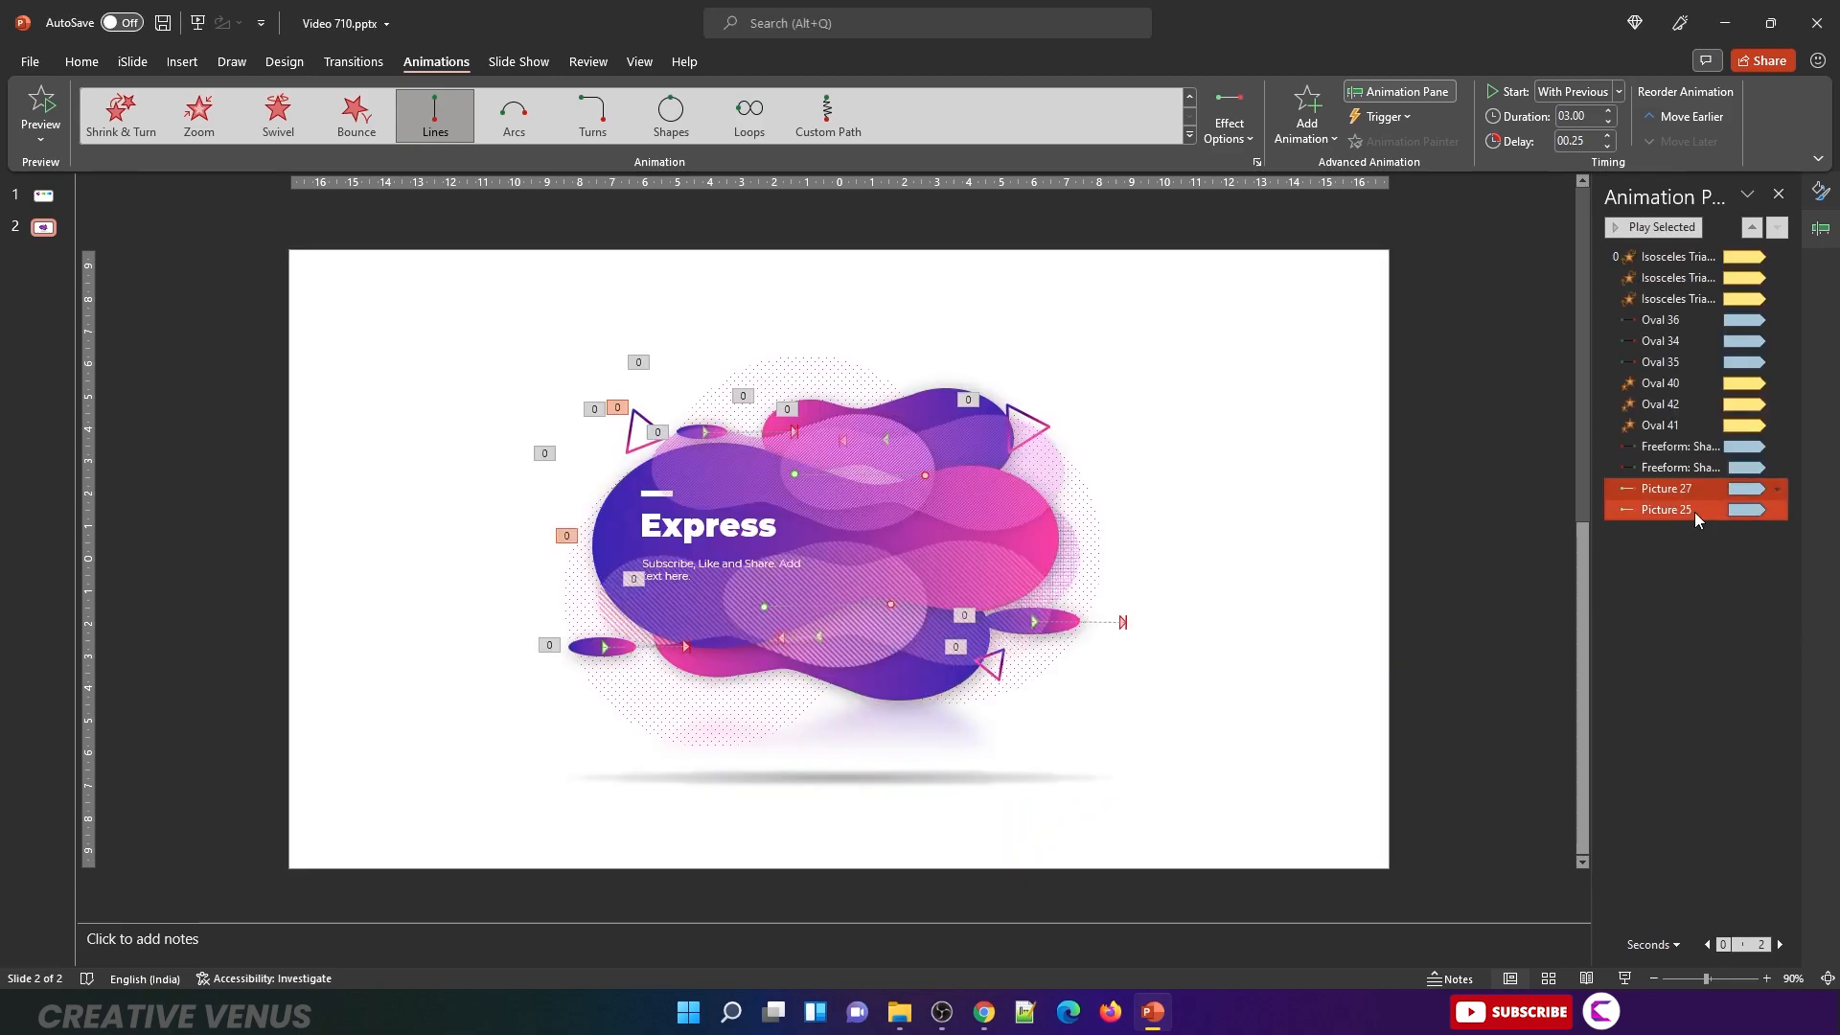
# Step: Set the upper line-patterned blob's delay to 0.50 seconds and check the animation in a slide show
pyautogui.click(1695, 513)
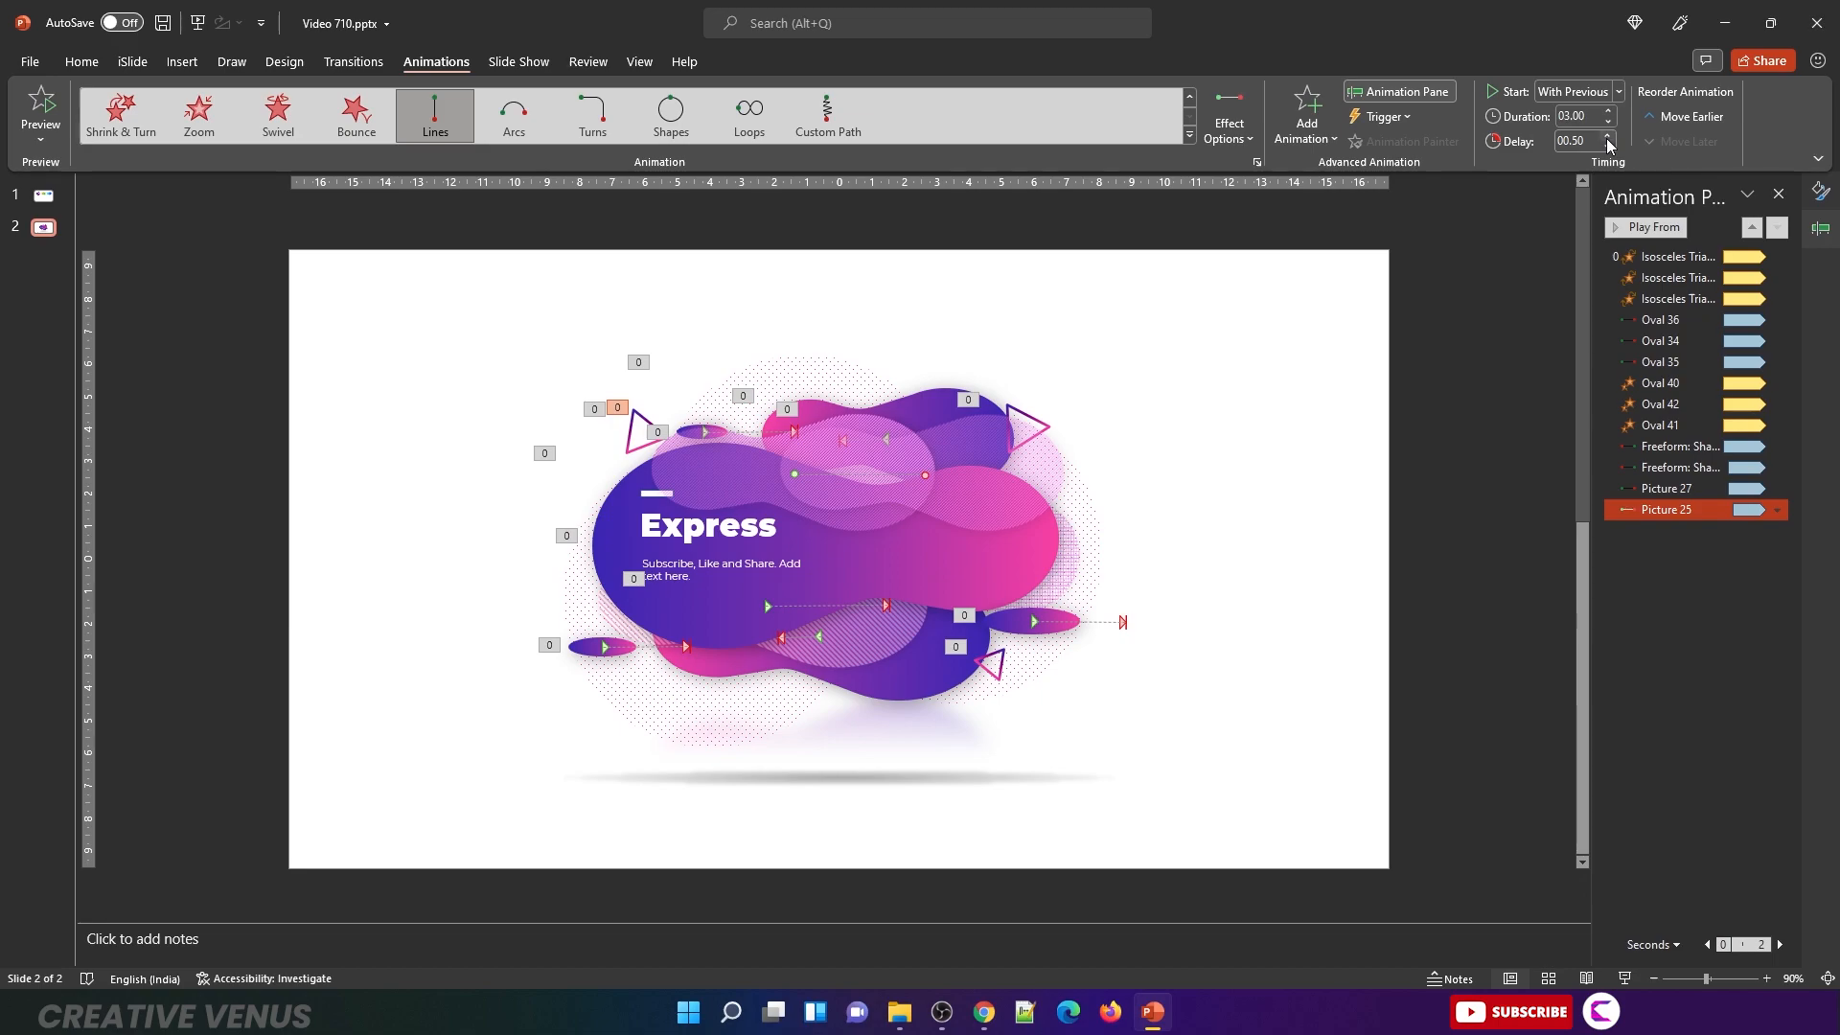
pyautogui.click(1624, 978)
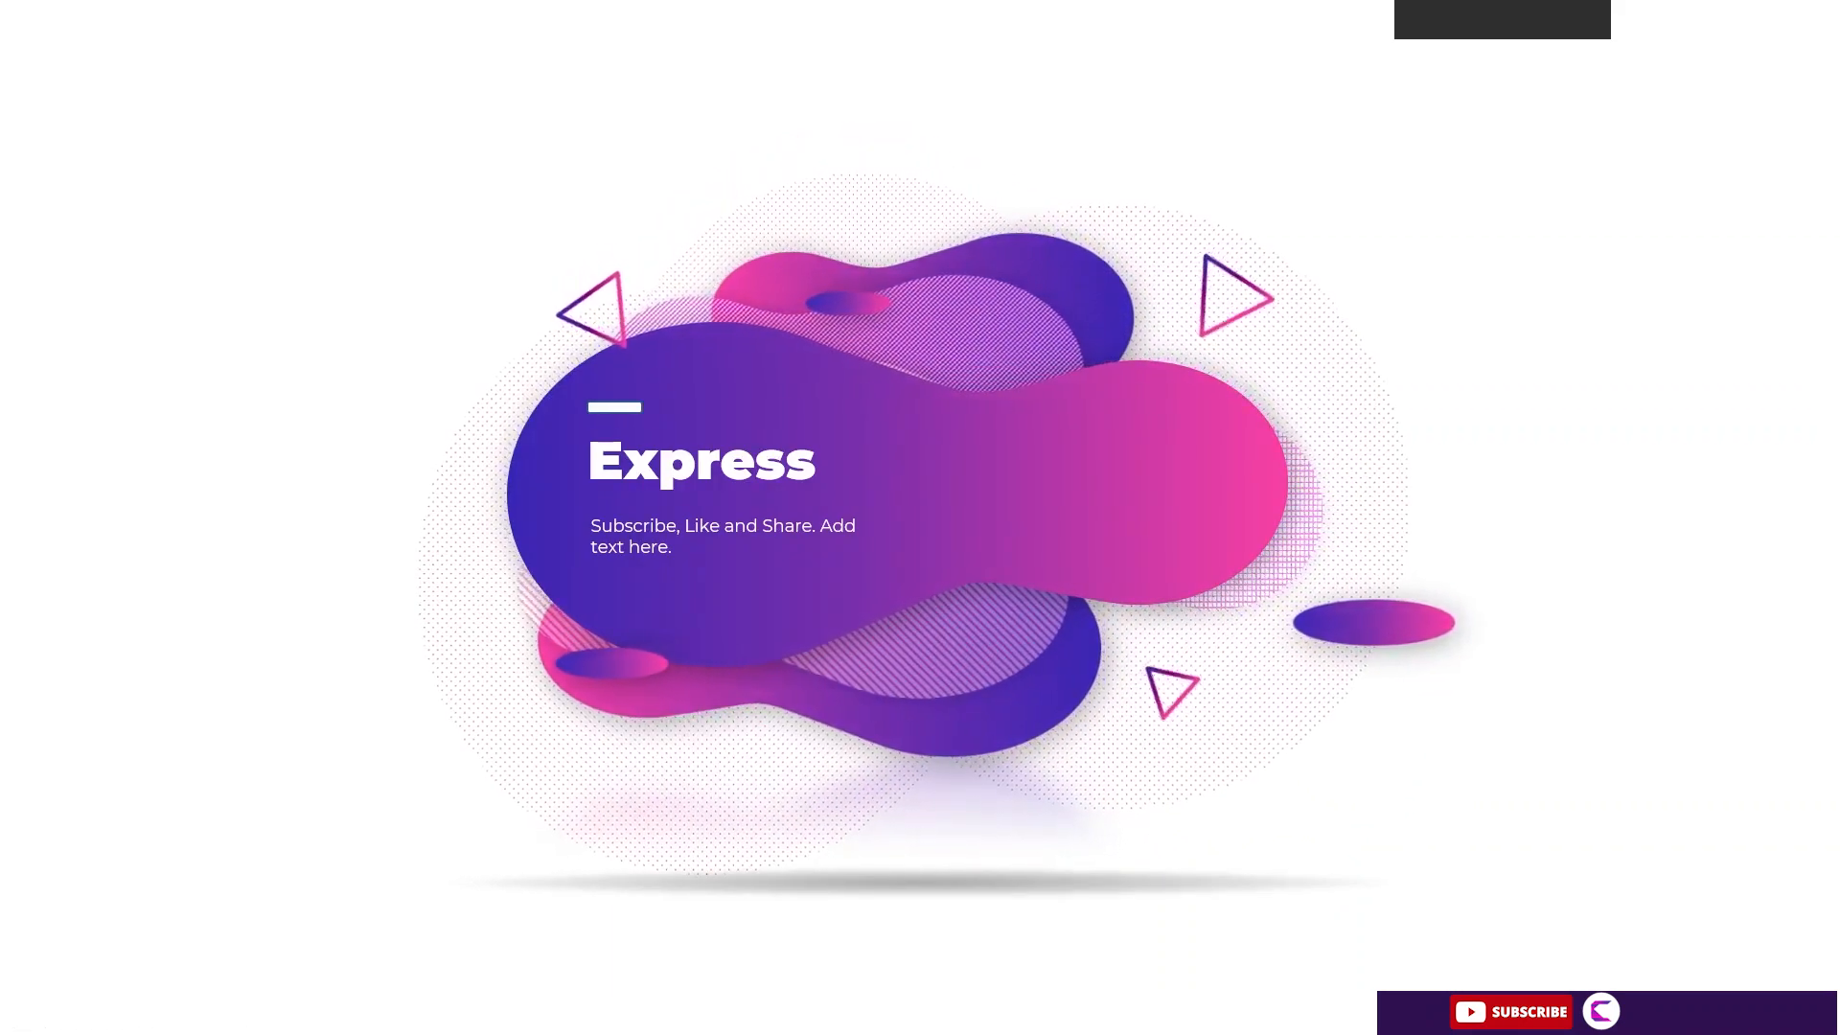
pyautogui.press('Escape')
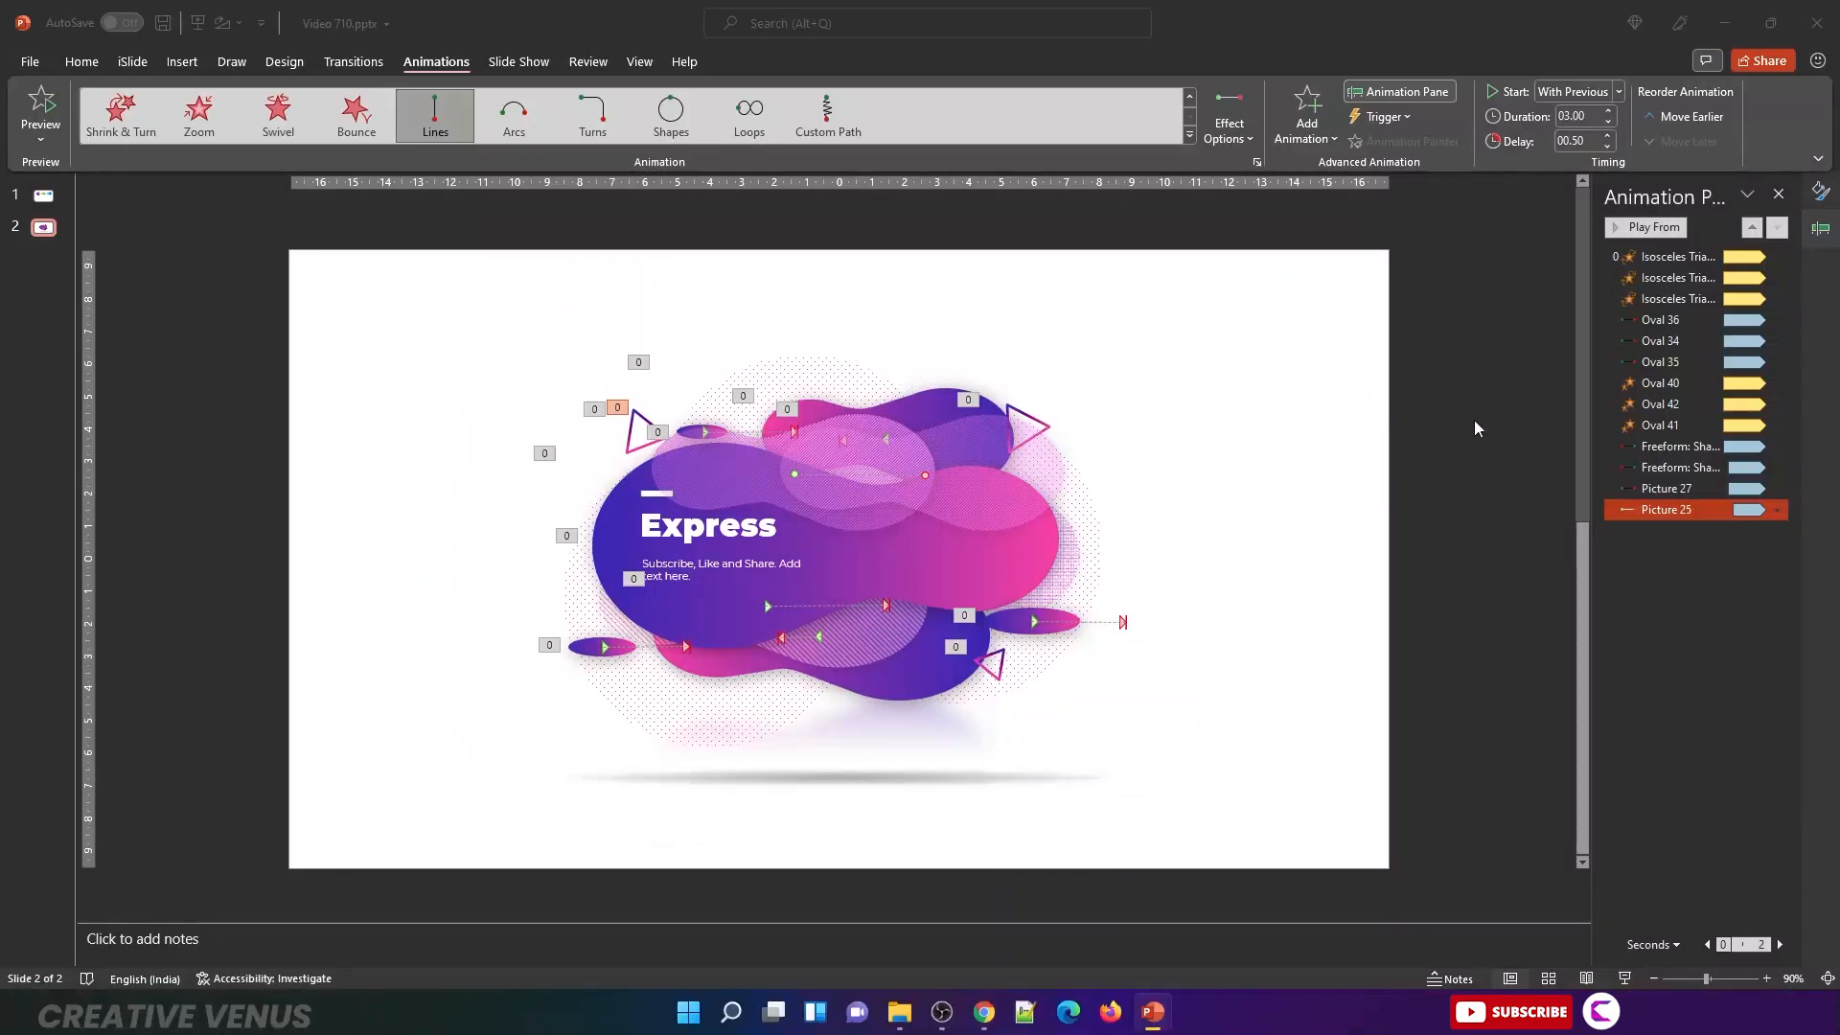
# Step: Set the lower line-patterned blob's duration to 7.00 seconds and the upper one's to 4.25 seconds with 0.00 delay, and check them in a slide show
pyautogui.click(1670, 490)
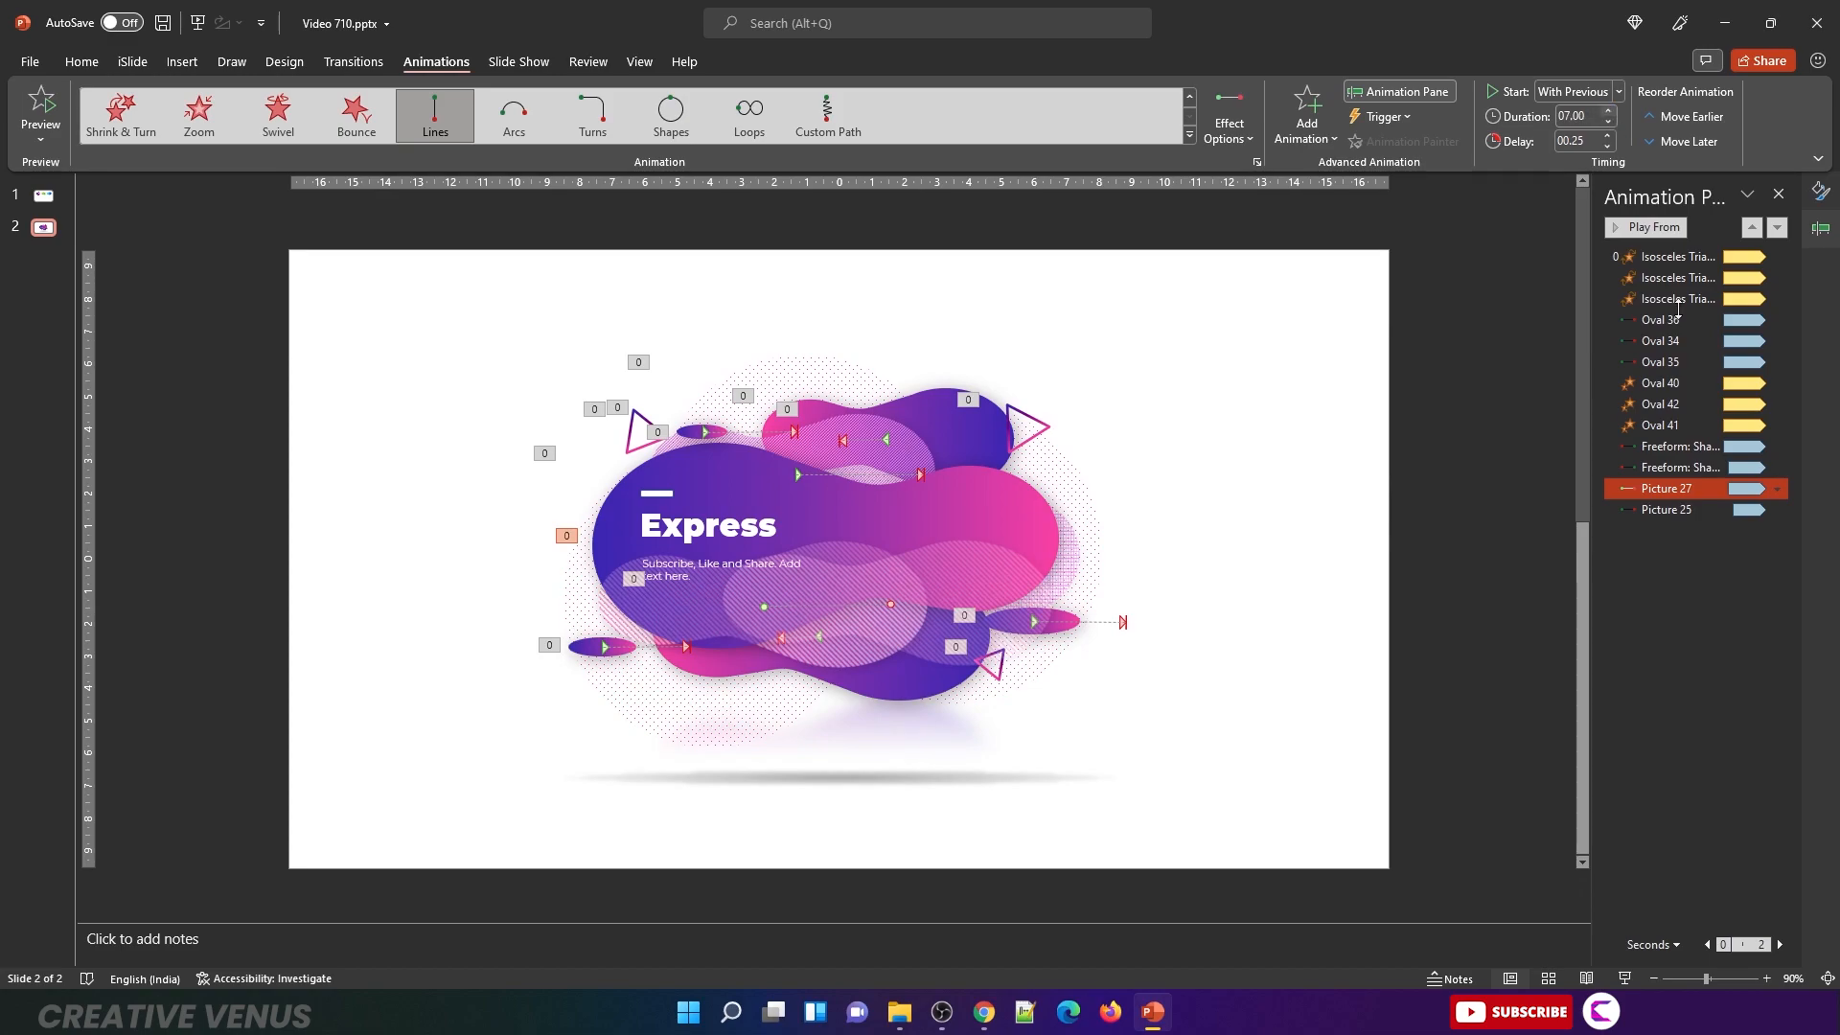
pyautogui.click(1670, 510)
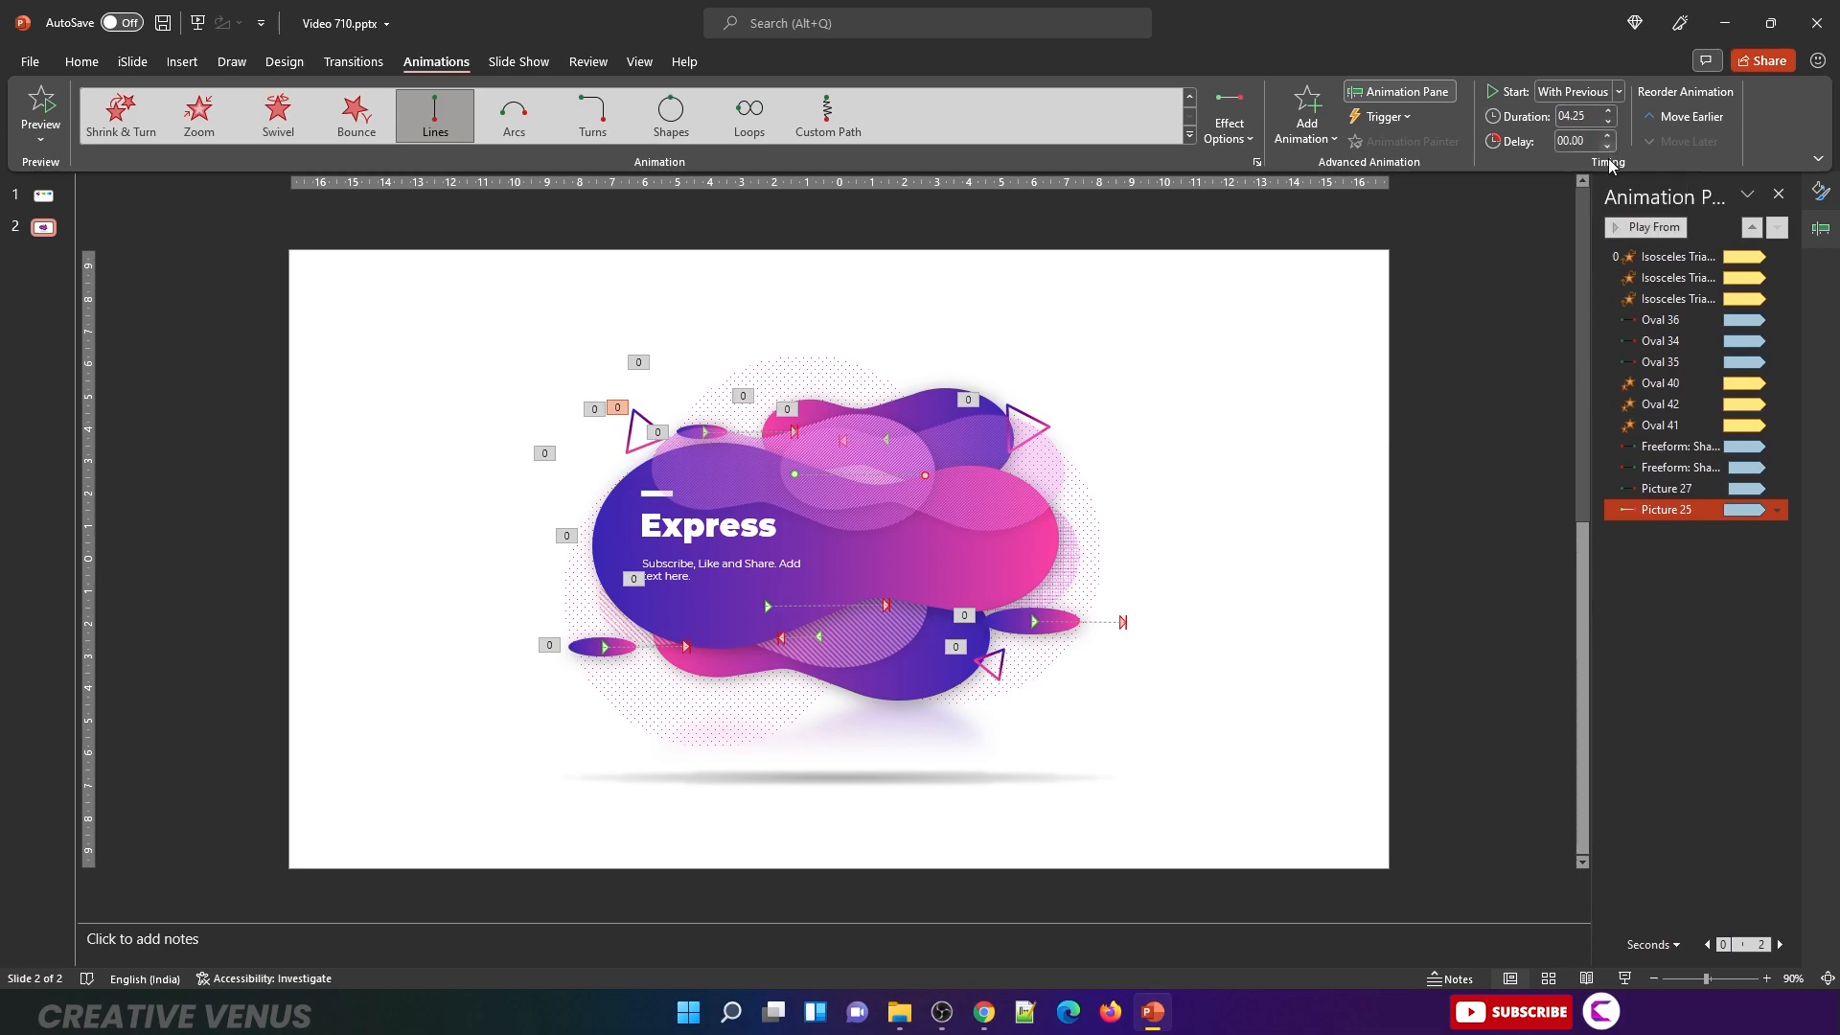
pyautogui.click(1624, 980)
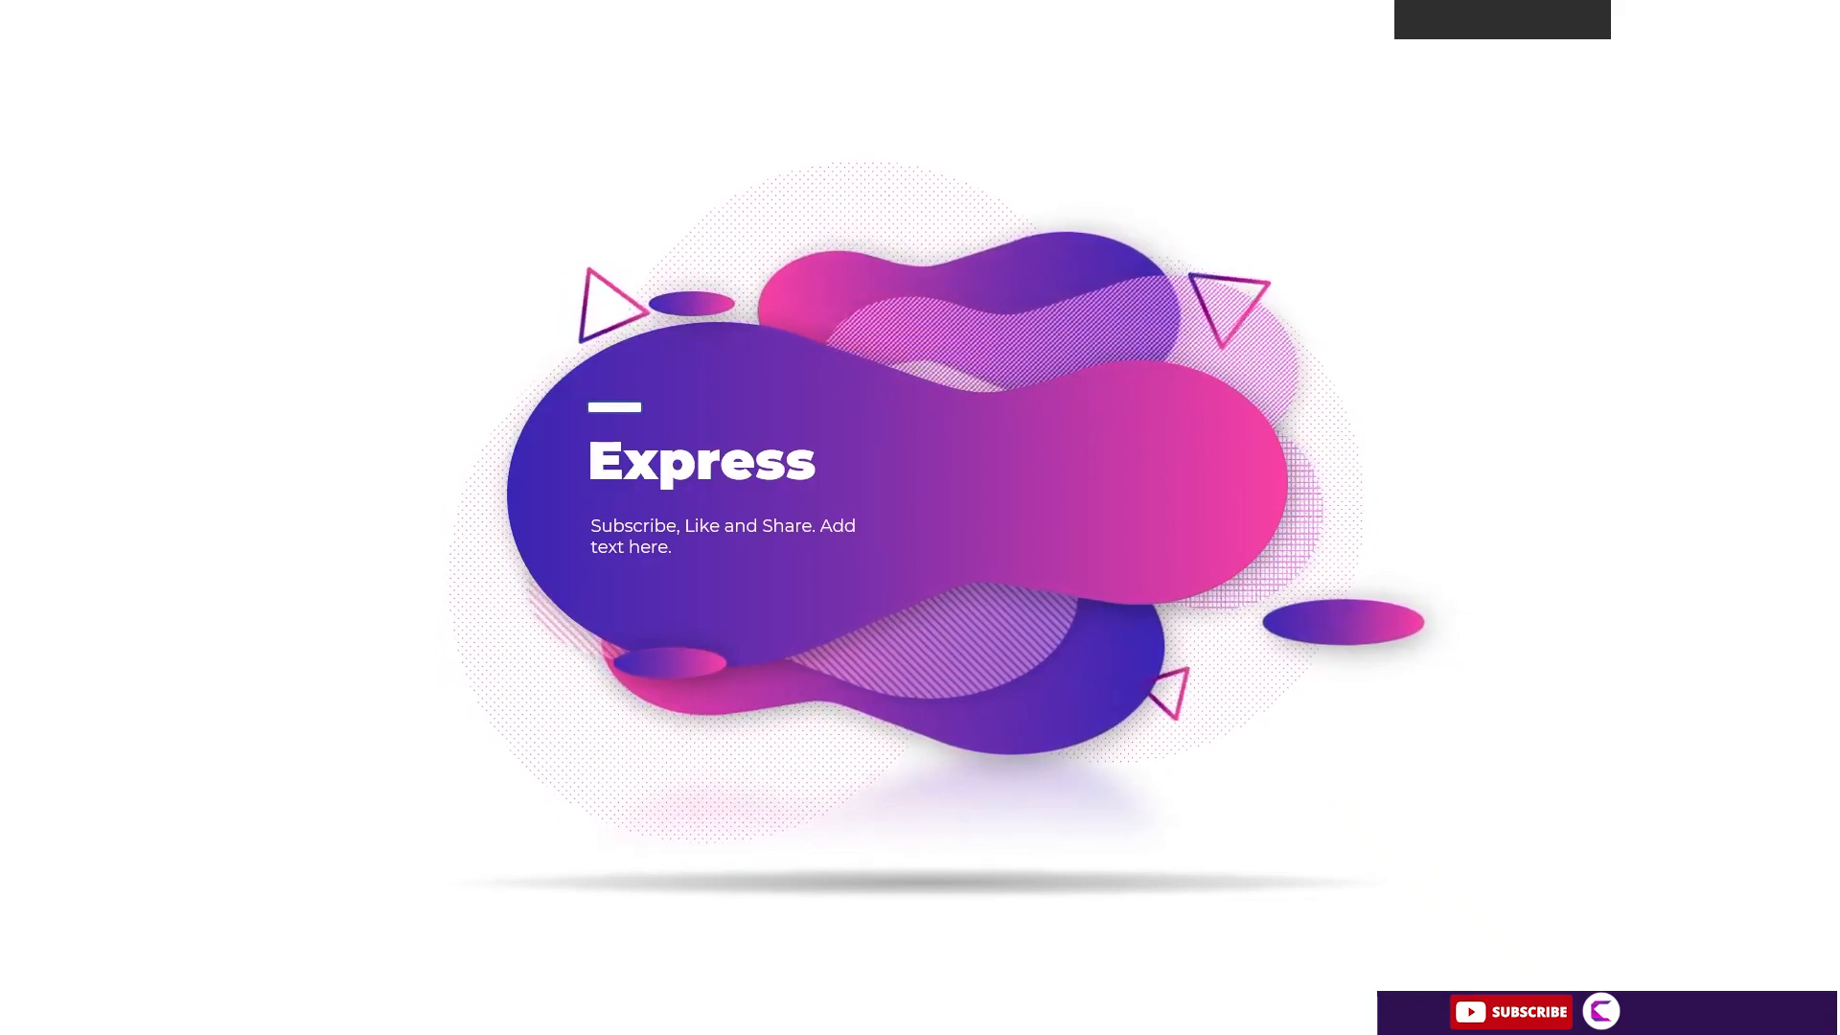
pyautogui.press('Escape')
# Step: Add a Down motion path to the grid-patterned blob behind the main blob and shorten it to a very slight shift
pyautogui.click(1093, 571)
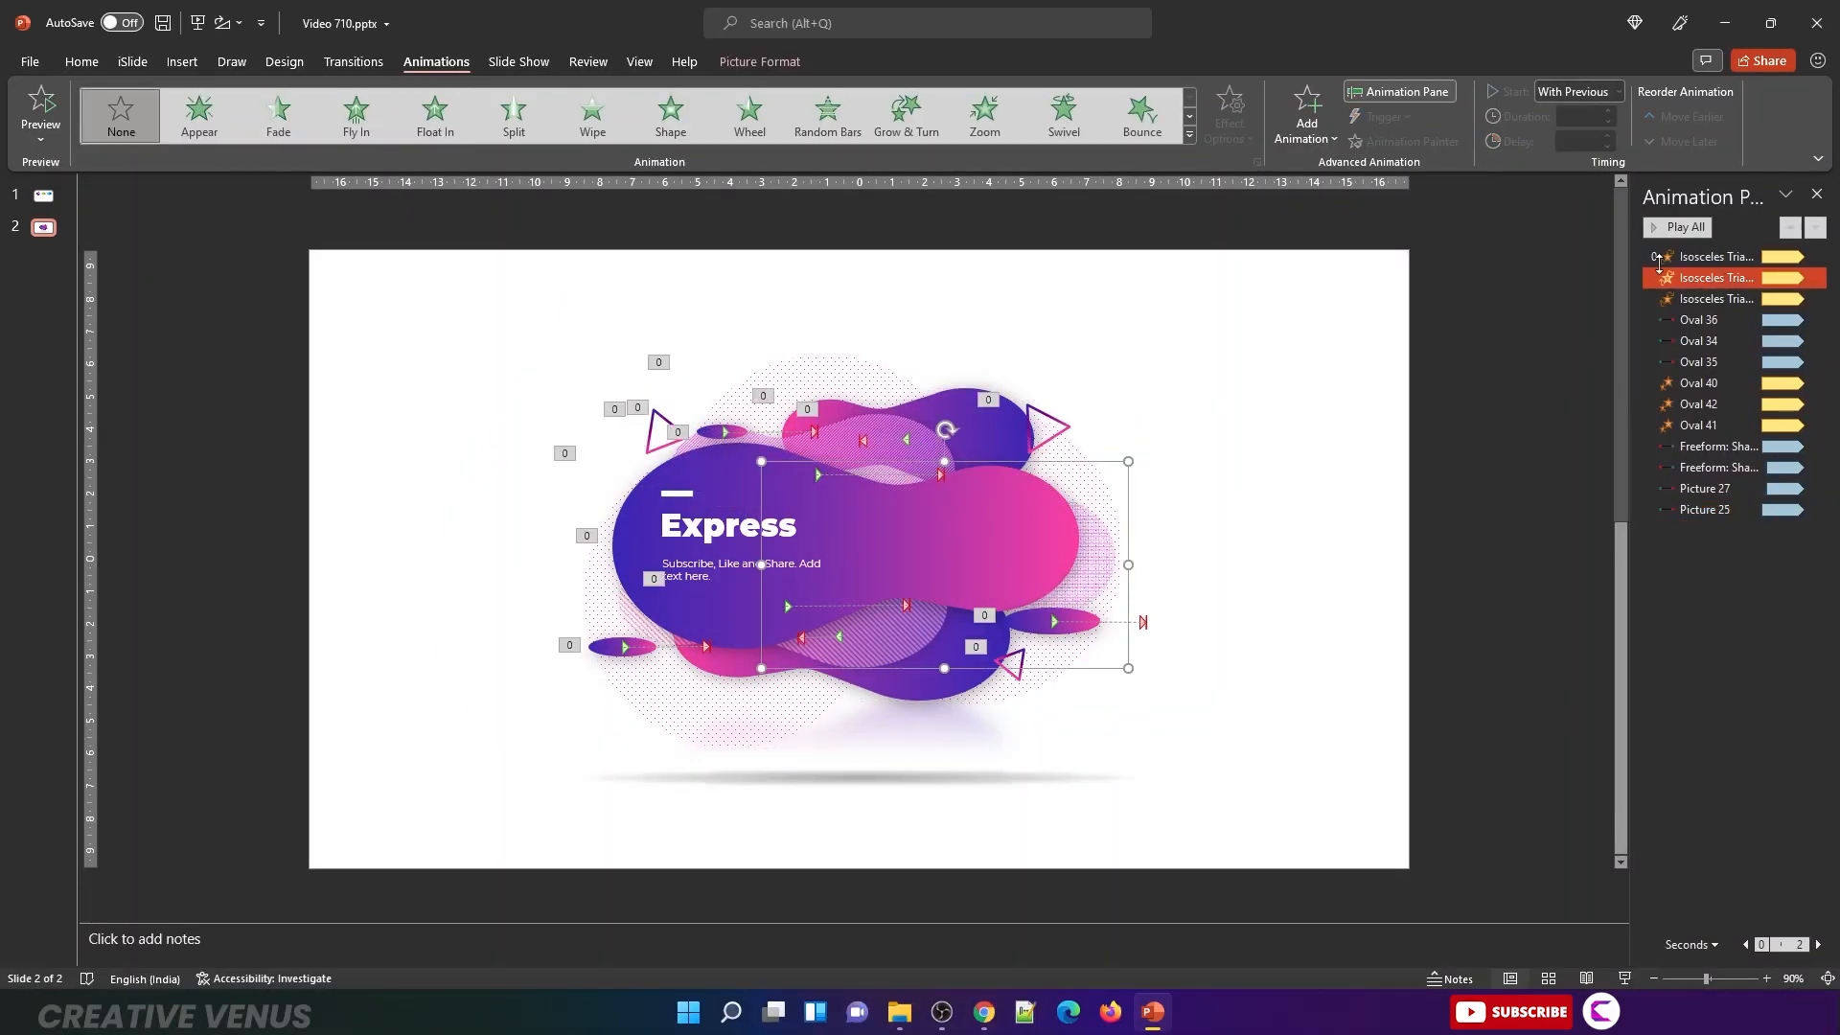
pyautogui.click(1296, 134)
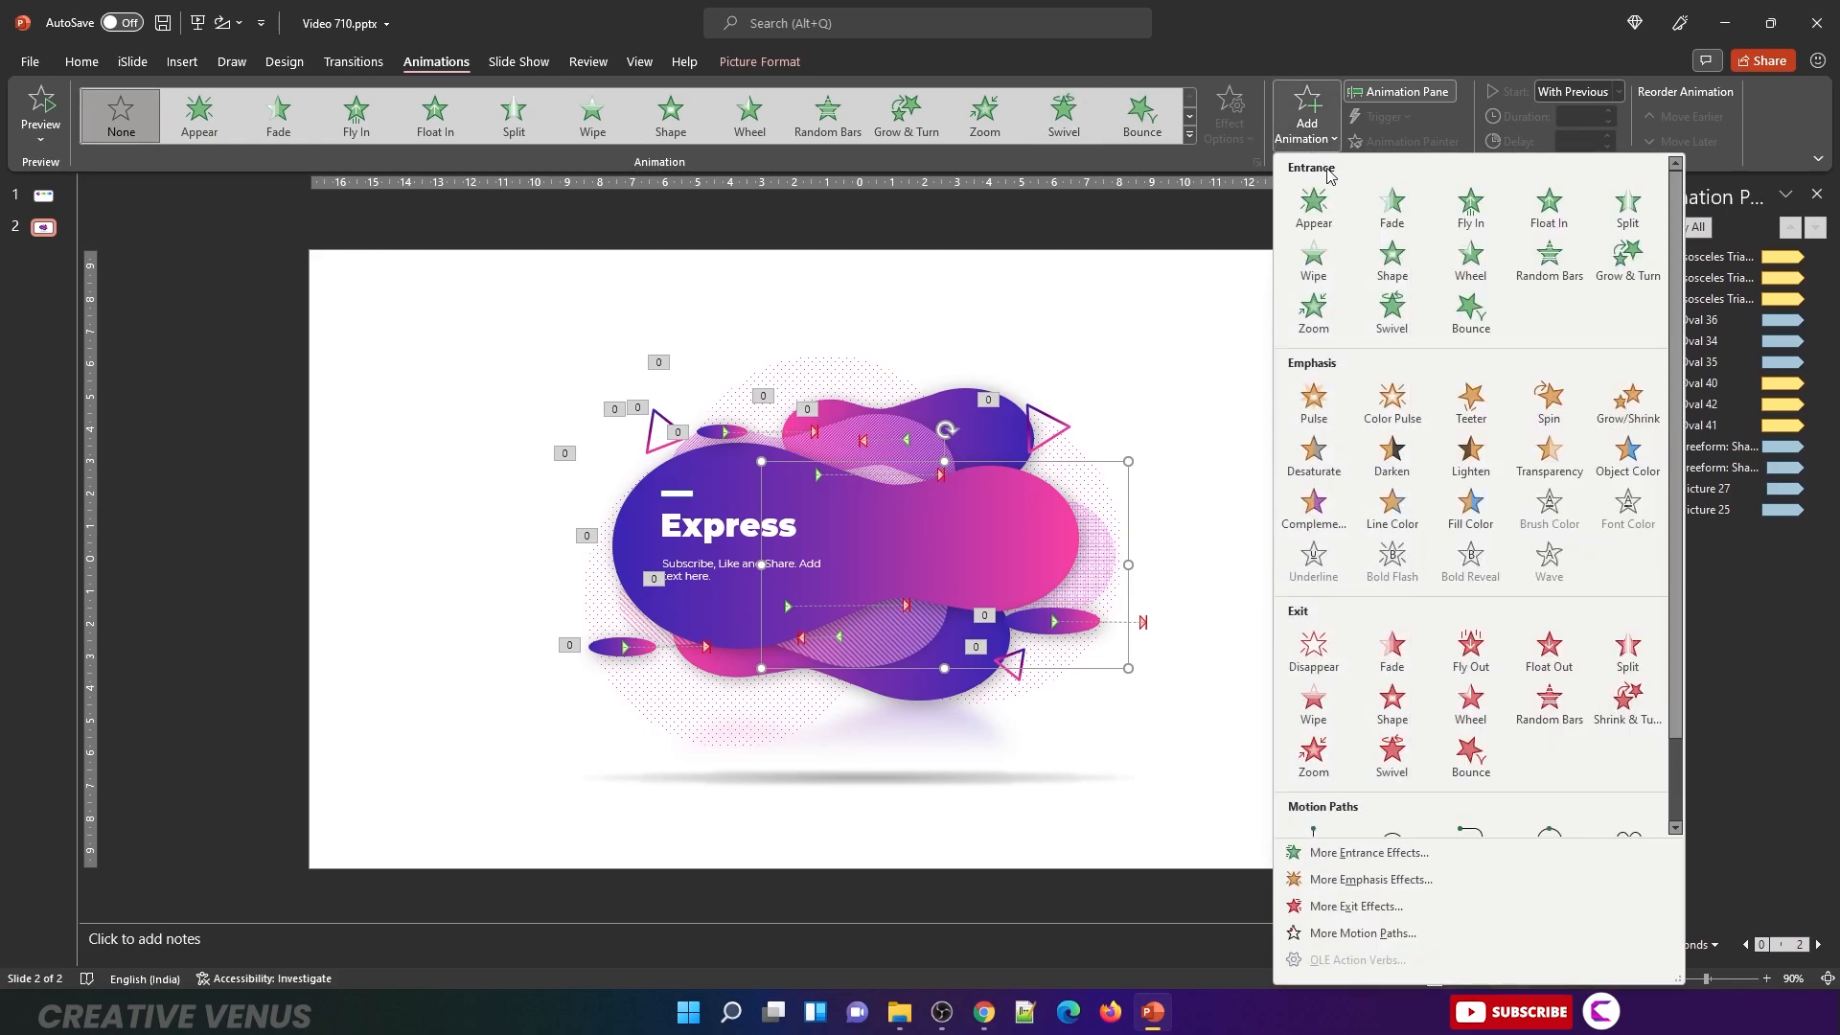
pyautogui.scroll(-3, 1380, 786)
pyautogui.click(1377, 933)
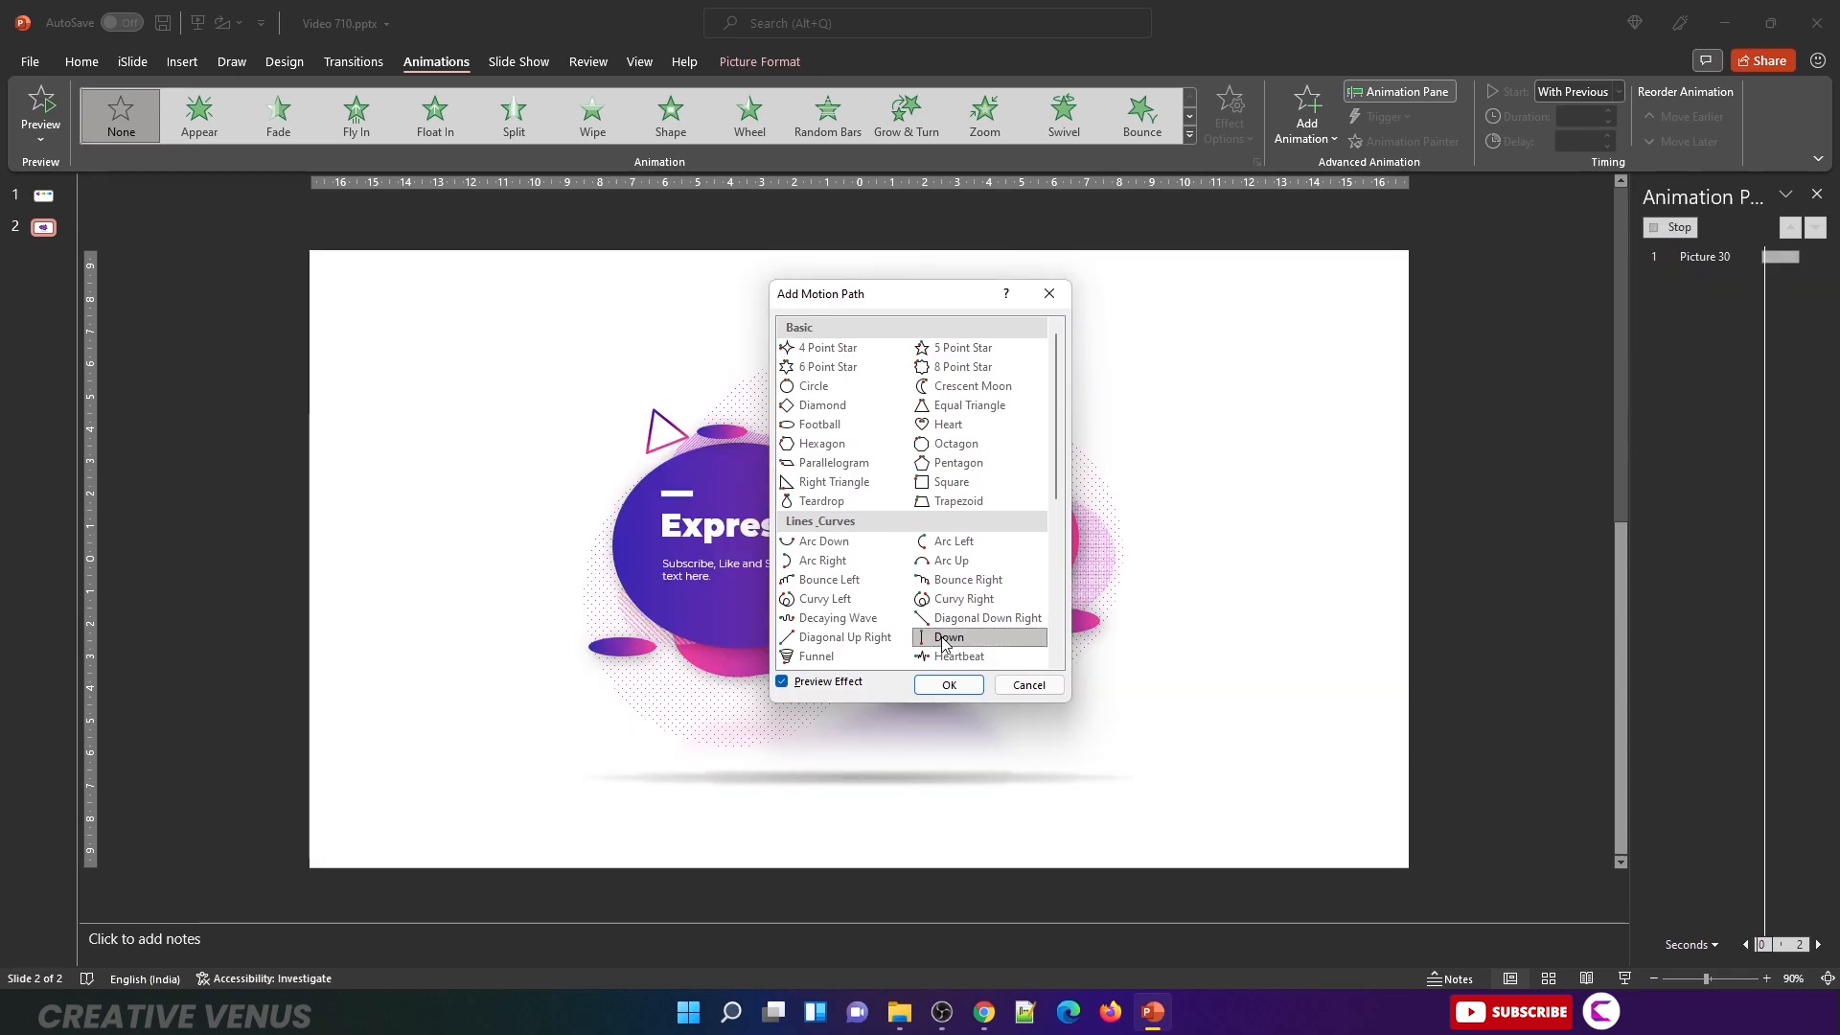
pyautogui.click(944, 637)
pyautogui.click(949, 685)
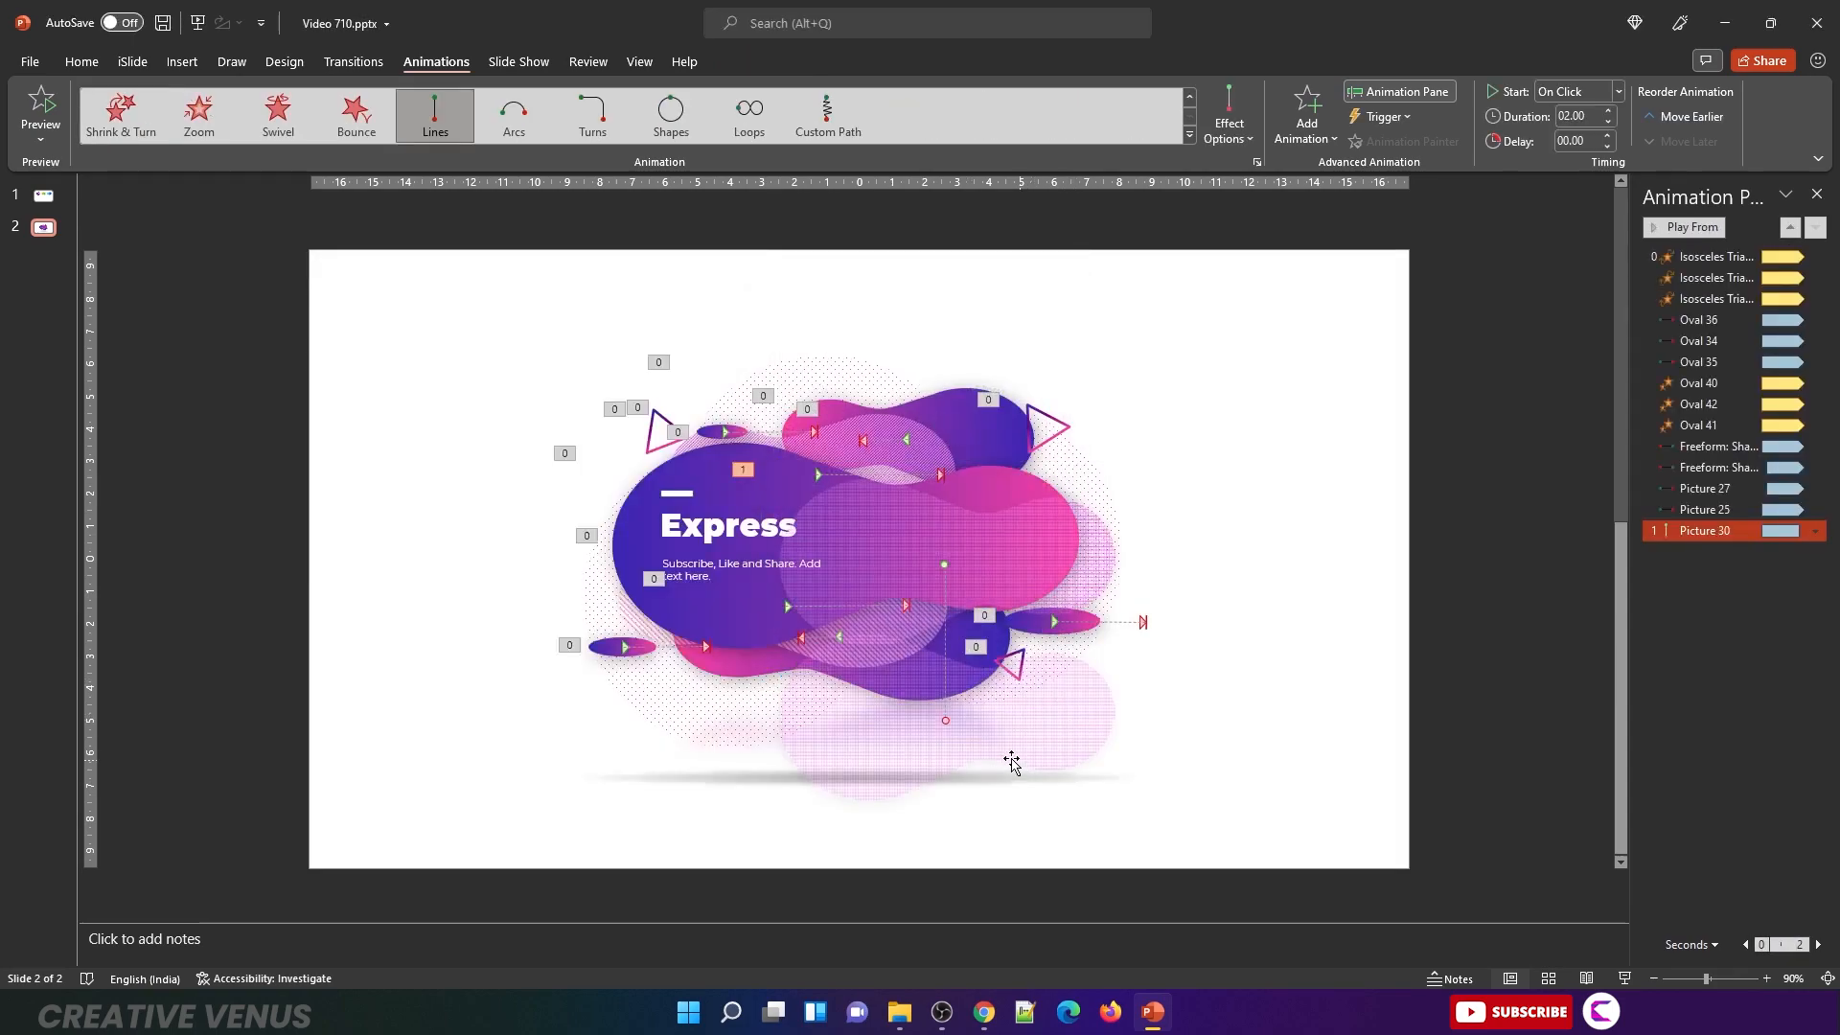
pyautogui.moveTo(942, 719); pyautogui.dragTo(945, 576)
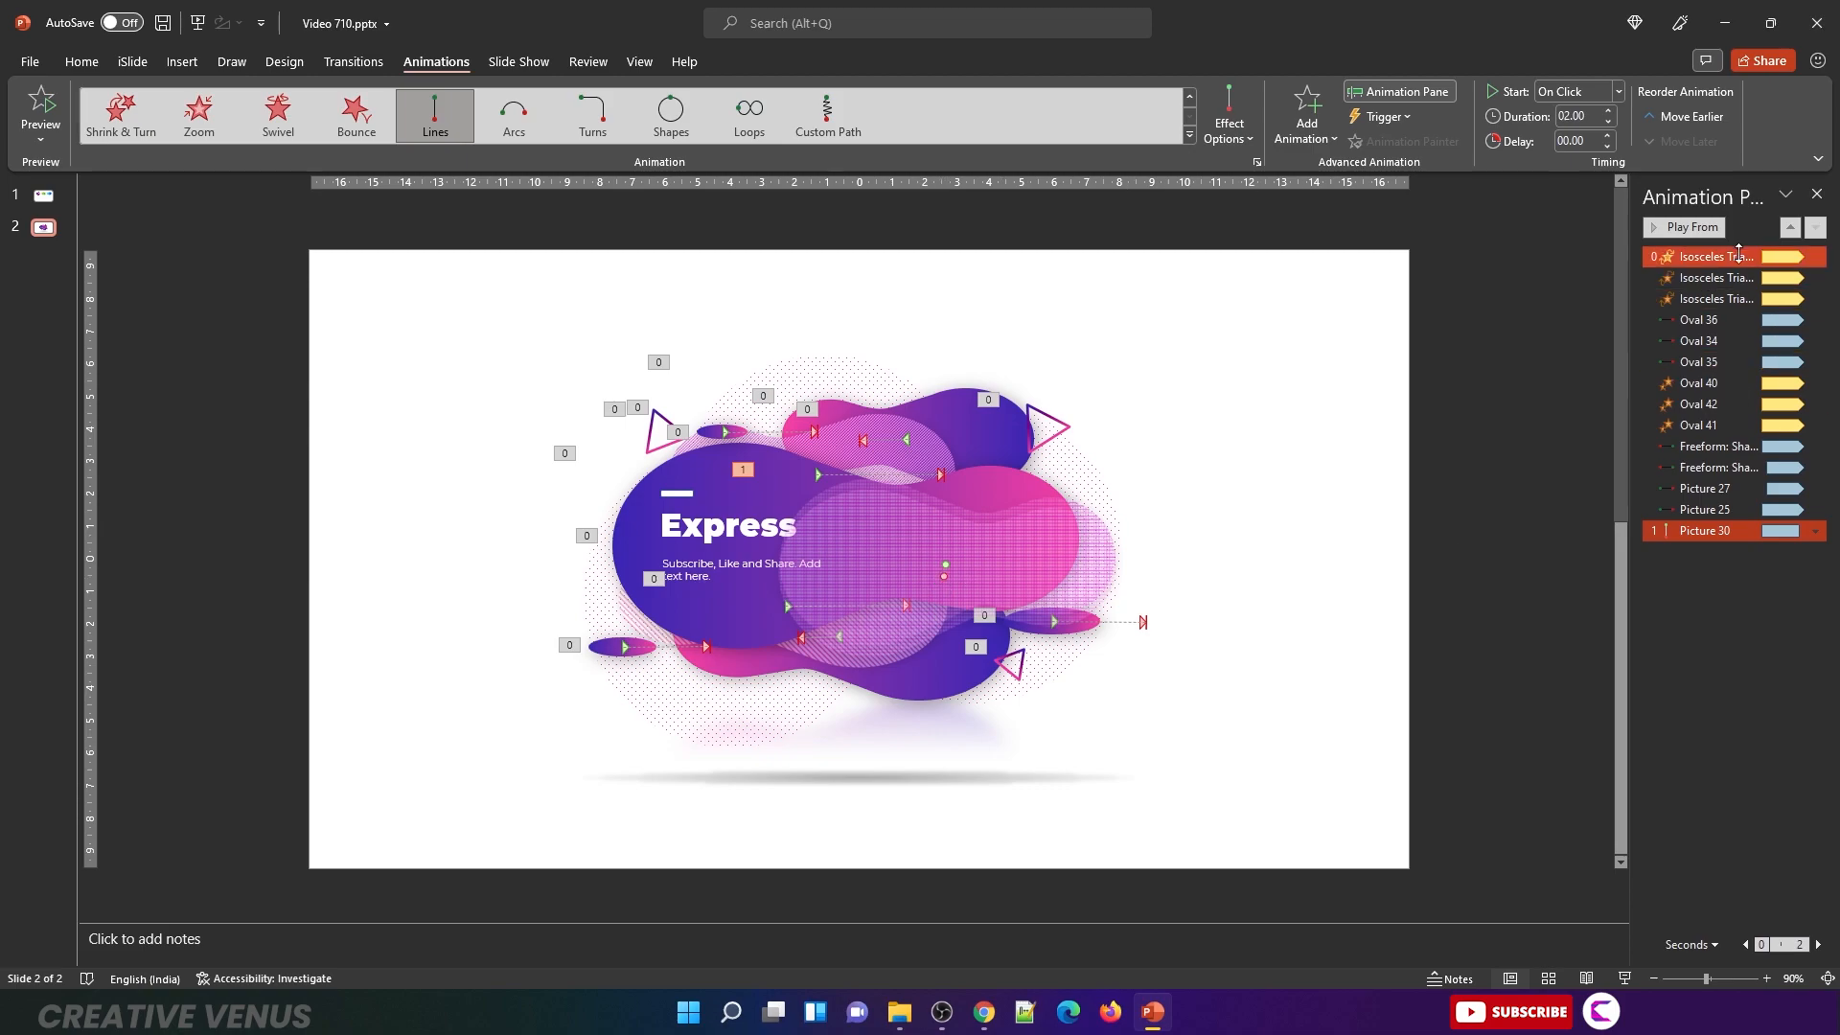
# Step: Start the grid-patterned blob's Down motion path With Previous and set its duration to 3.75 seconds
pyautogui.click(1602, 99)
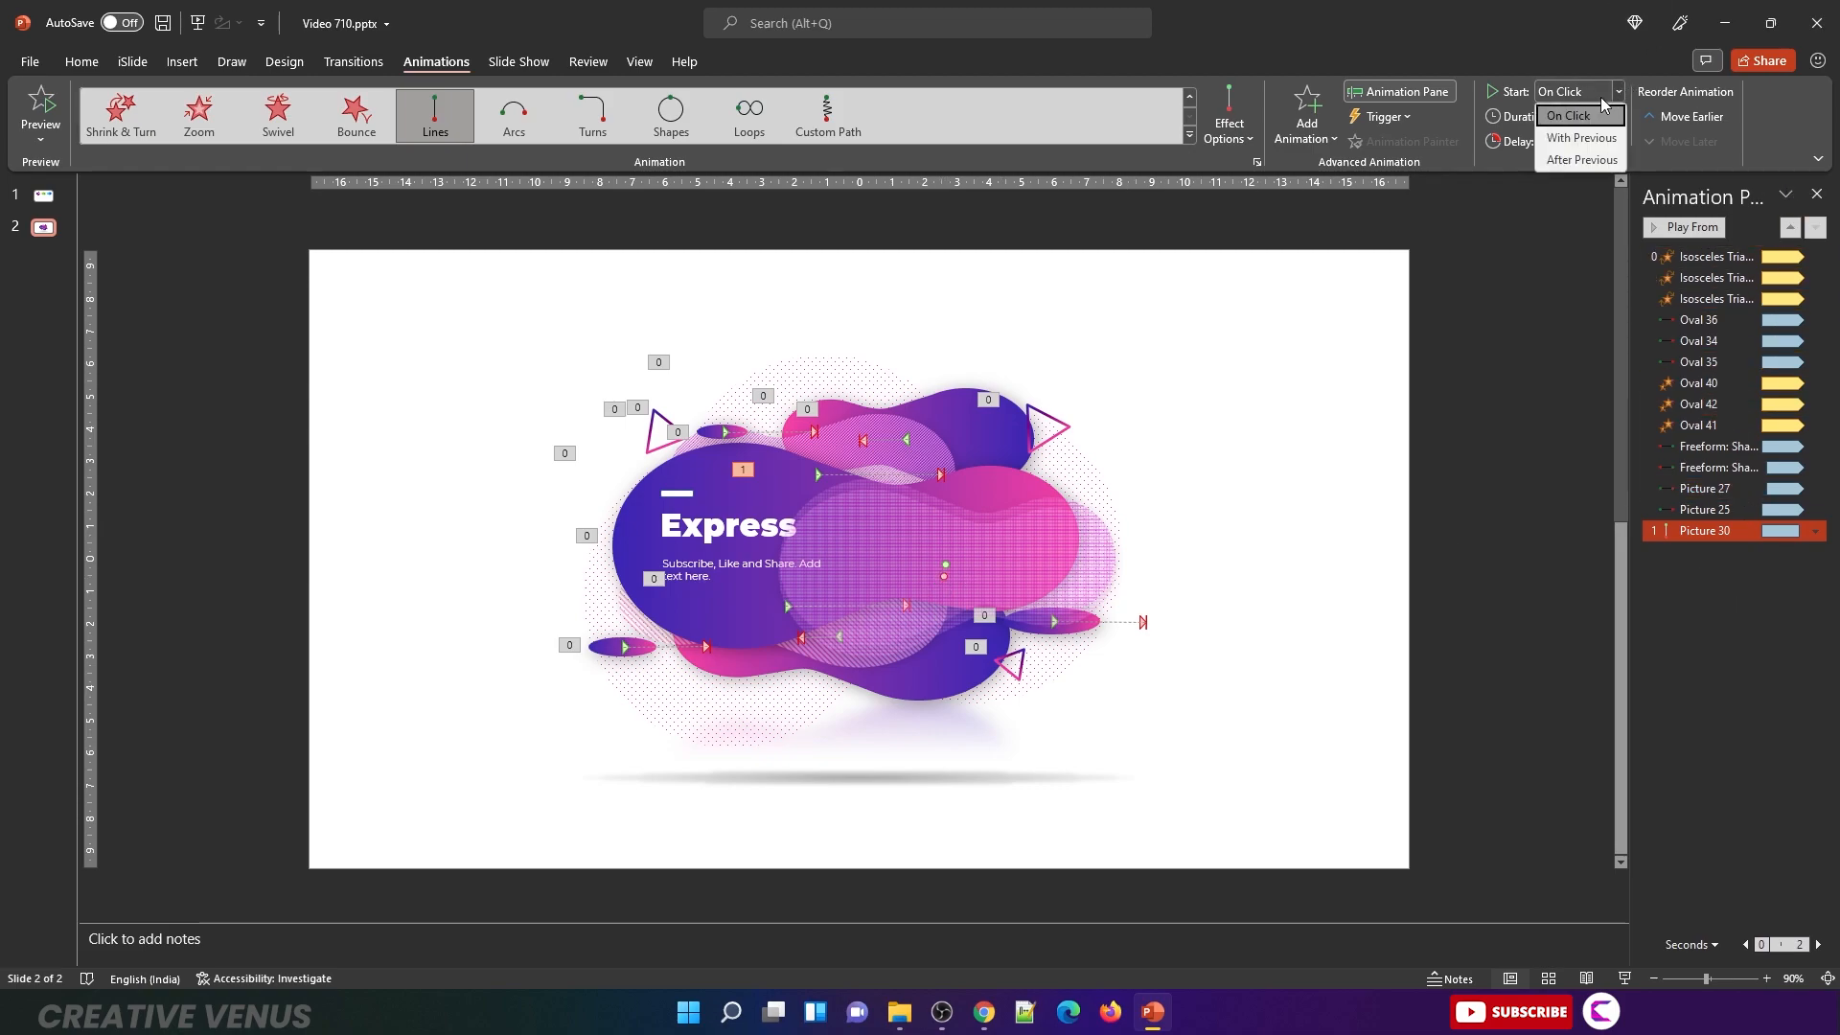
pyautogui.click(1576, 135)
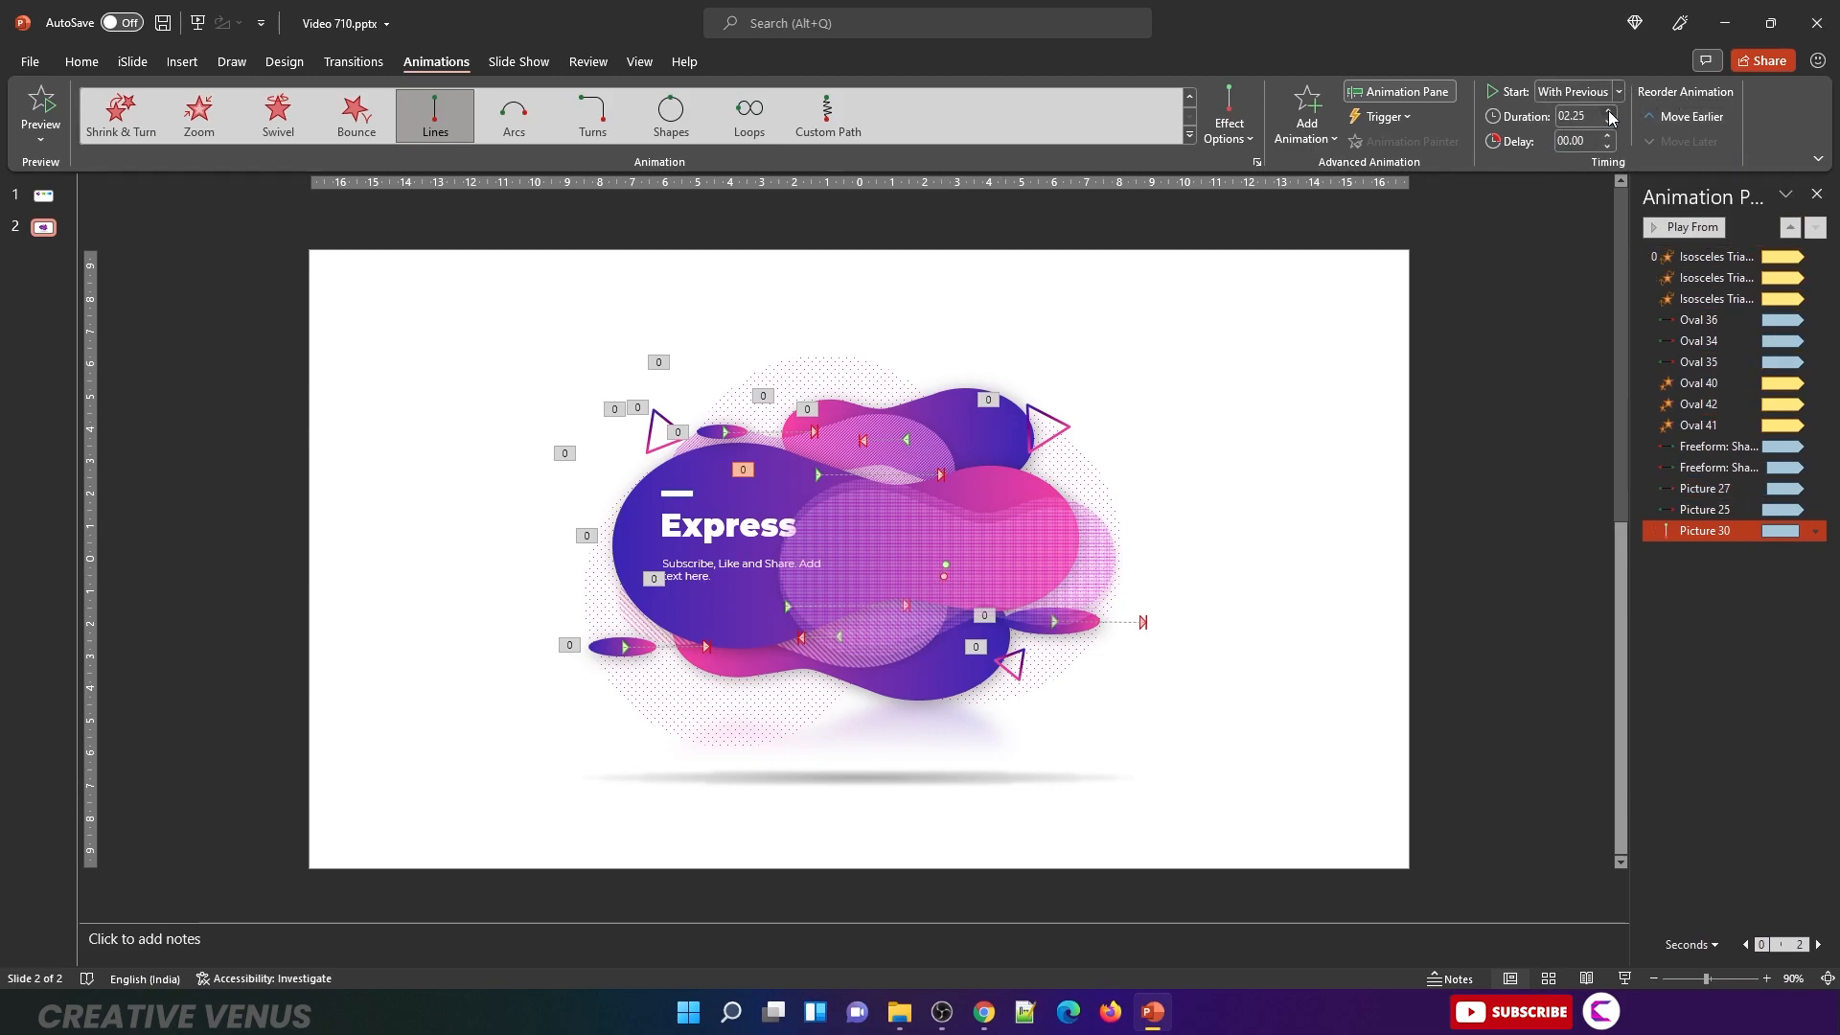
pyautogui.click(1609, 111)
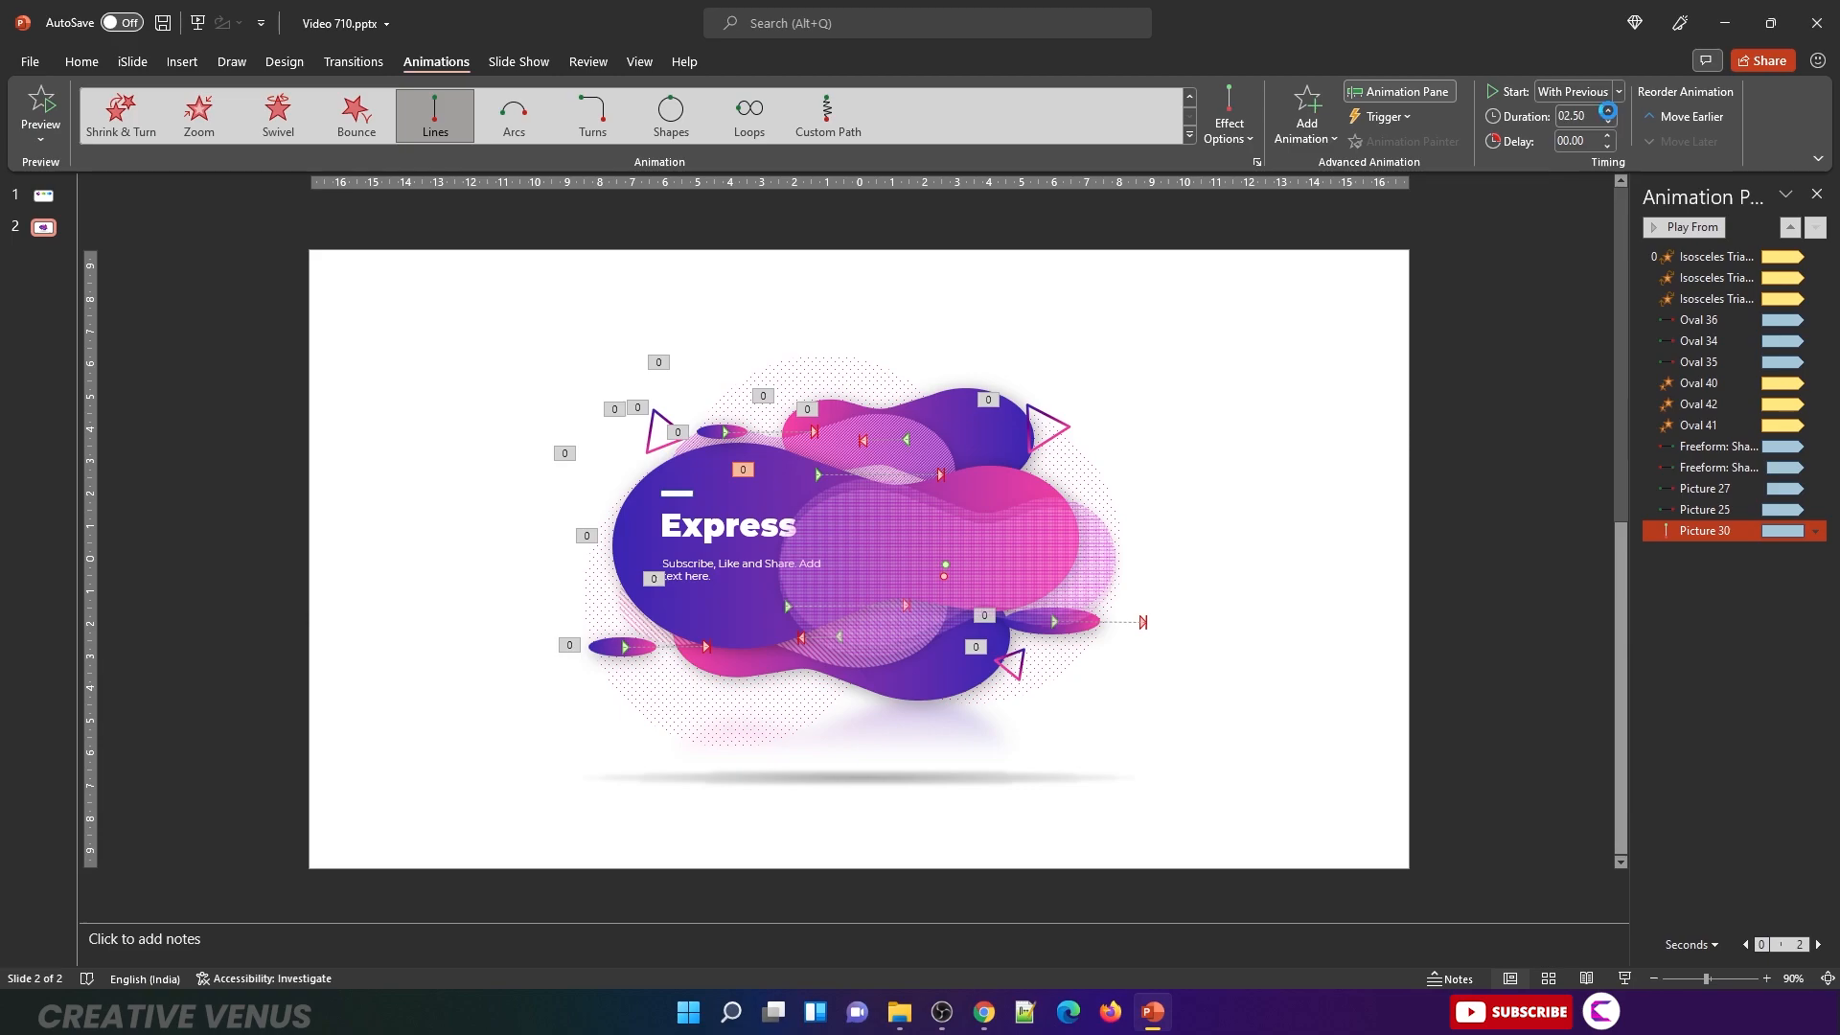
# Step: Turn on Auto-reverse for the grid-patterned blob's Down motion path and repeat it Until End of Slide
pyautogui.rightClick(1709, 529)
pyautogui.click(1726, 621)
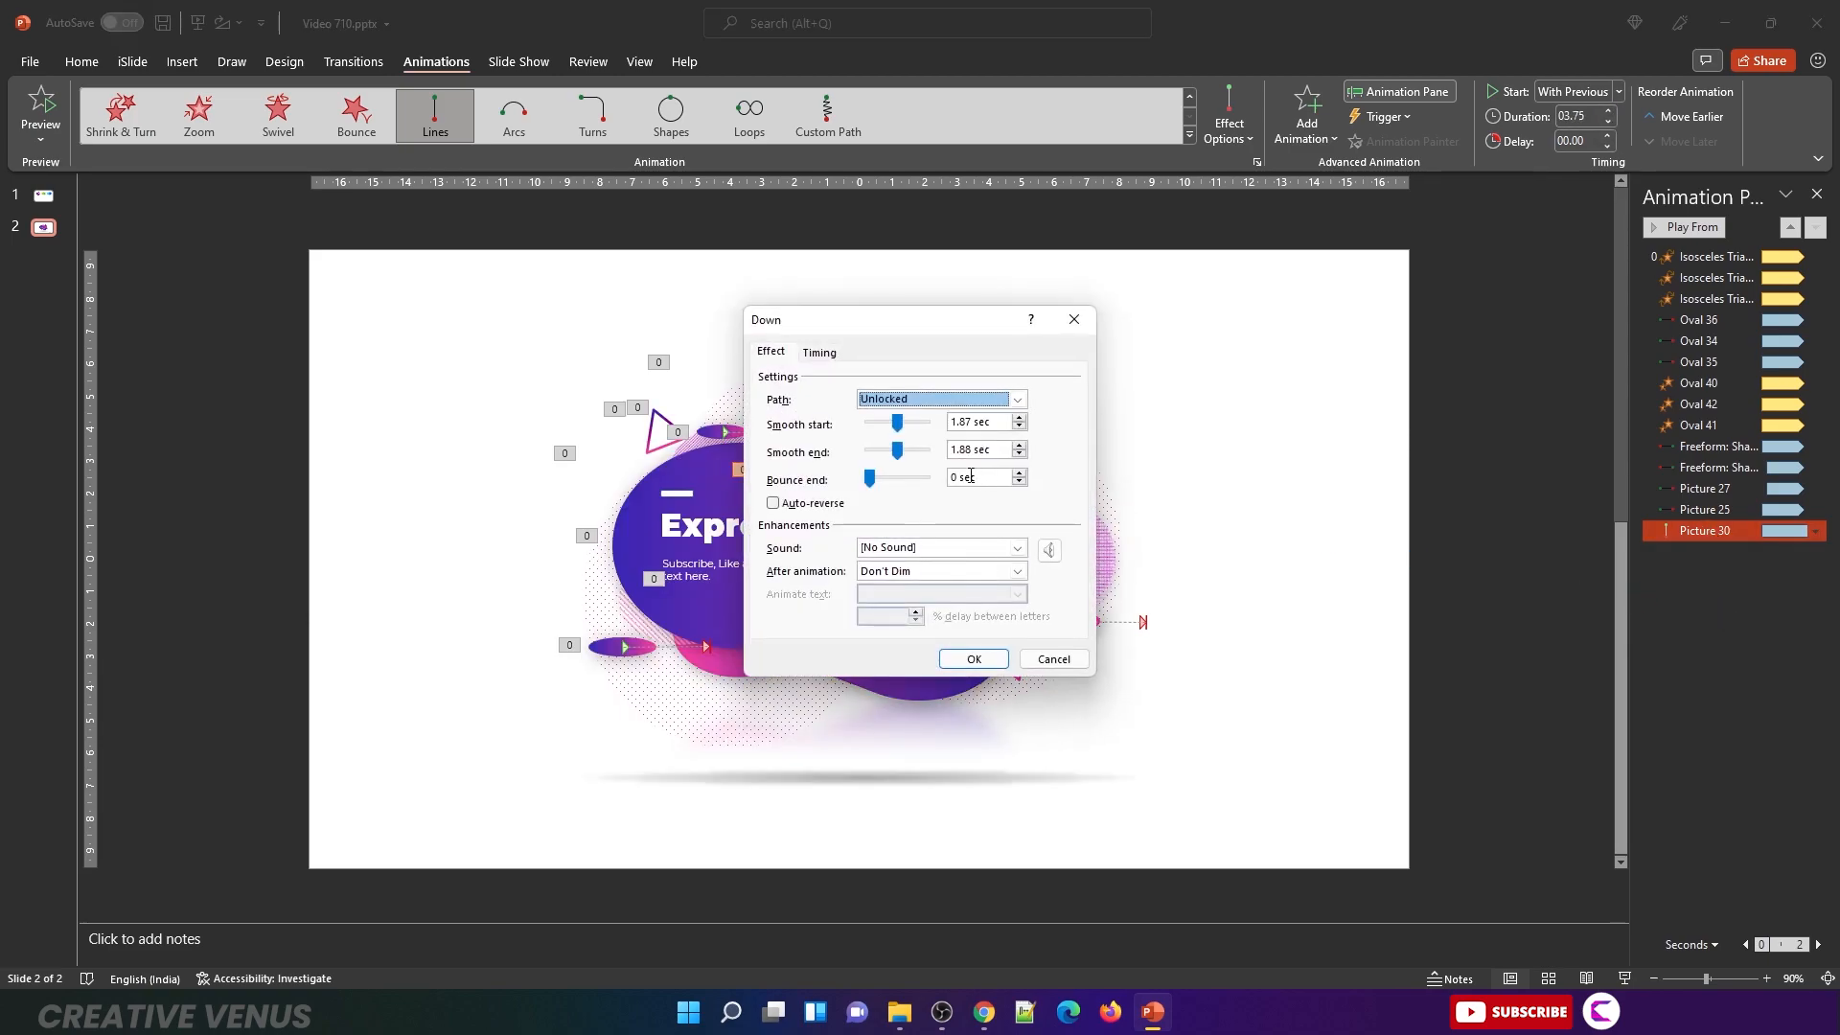
pyautogui.click(797, 502)
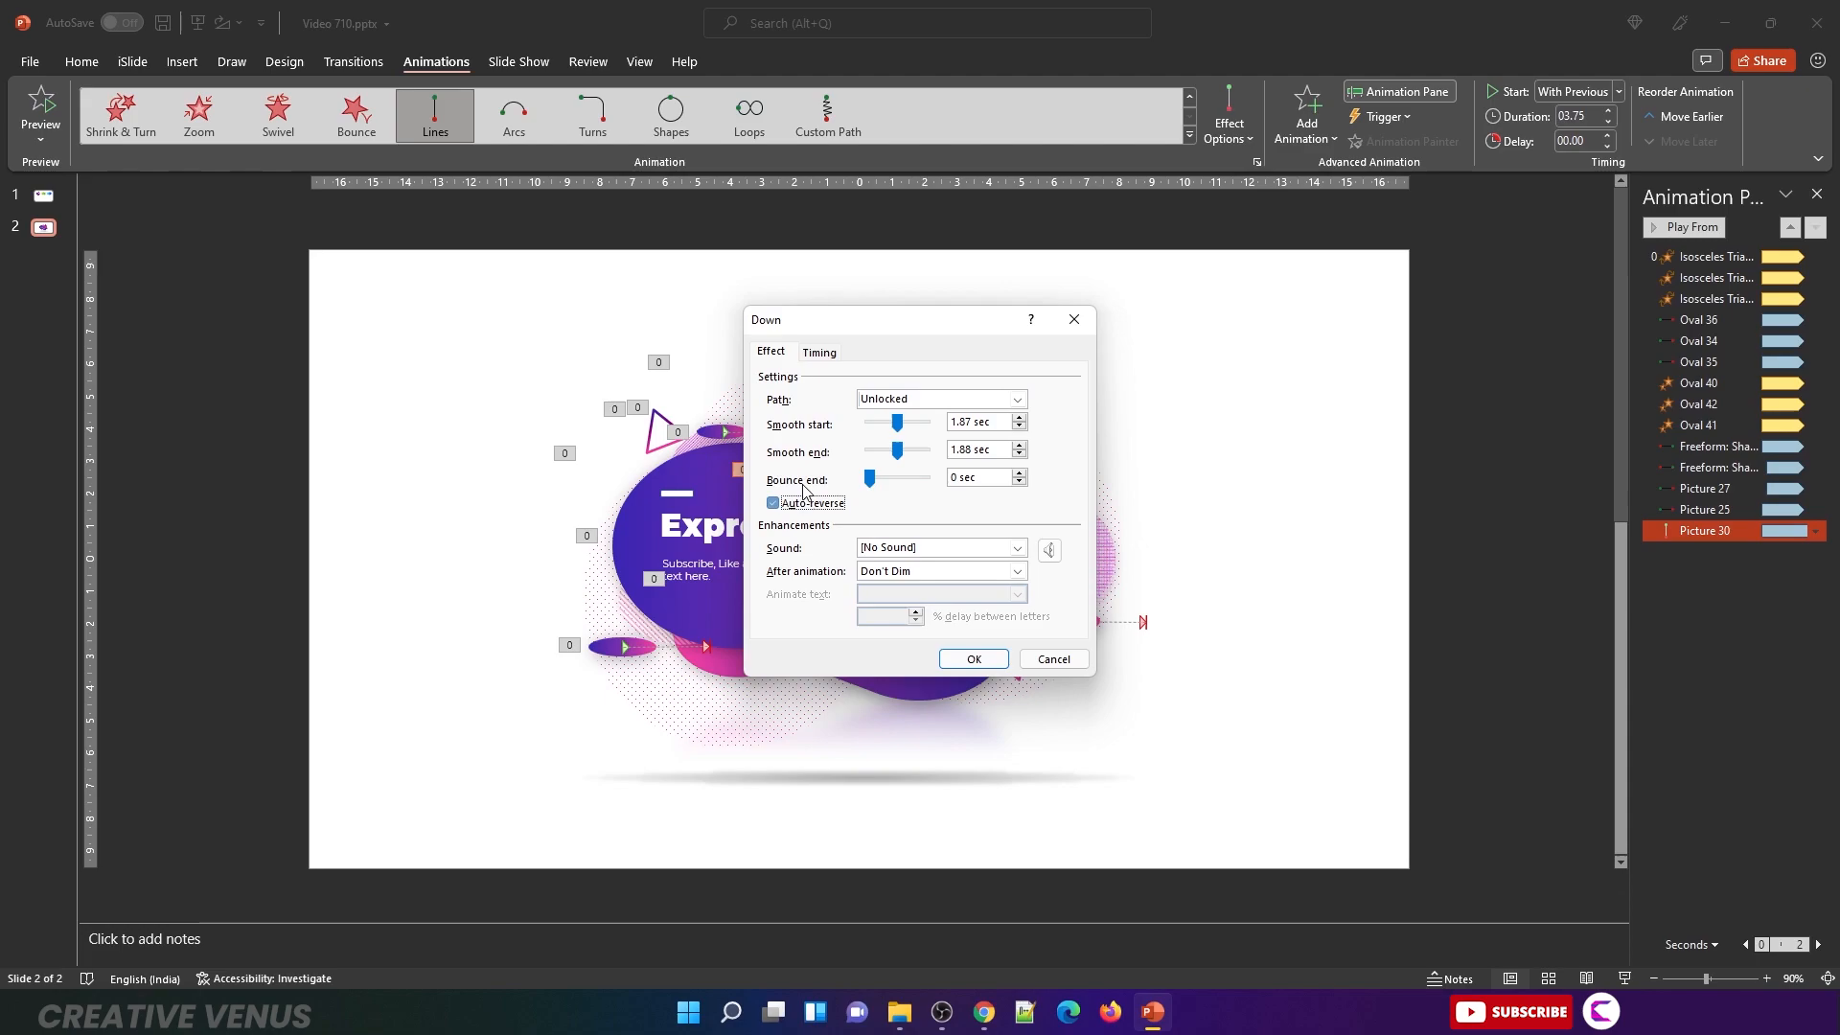
pyautogui.click(820, 351)
pyautogui.click(970, 448)
pyautogui.click(923, 564)
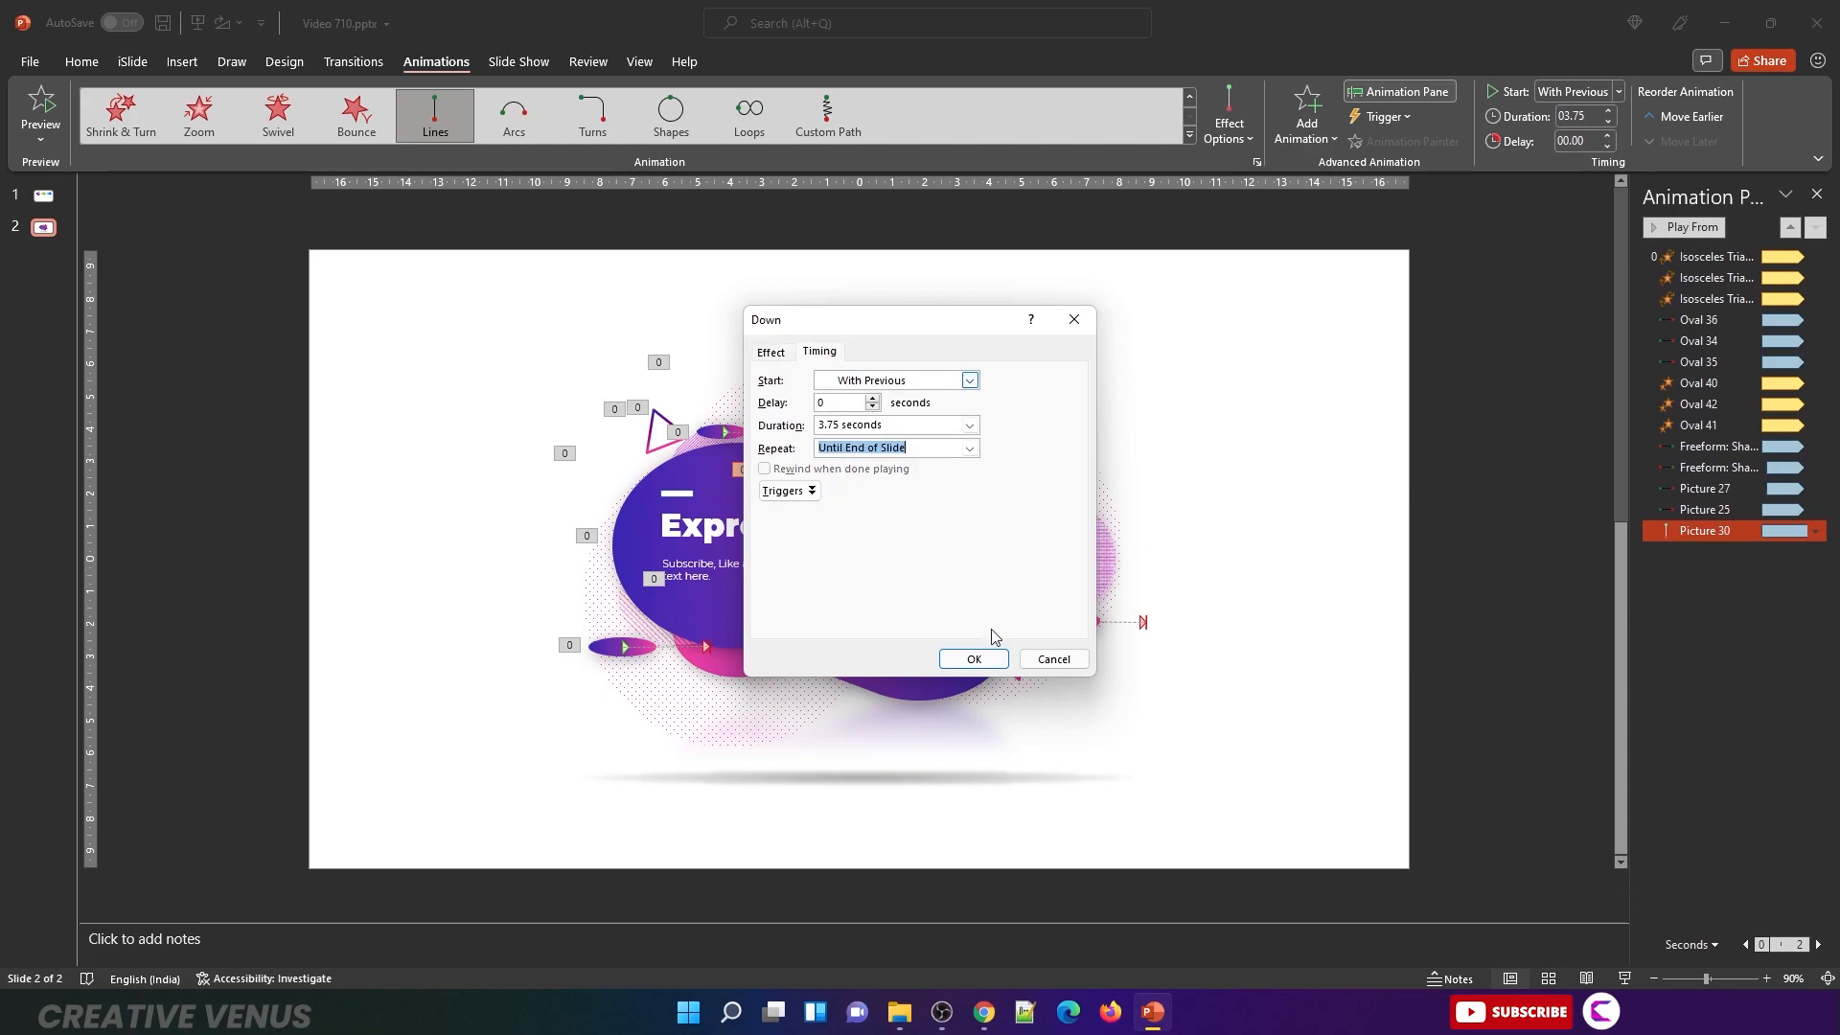
pyautogui.click(973, 660)
# Step: Play the current slide as a slide show to check the grid-patterned blob's movement, and return to editing
pyautogui.hotkey('shift', 'F5')
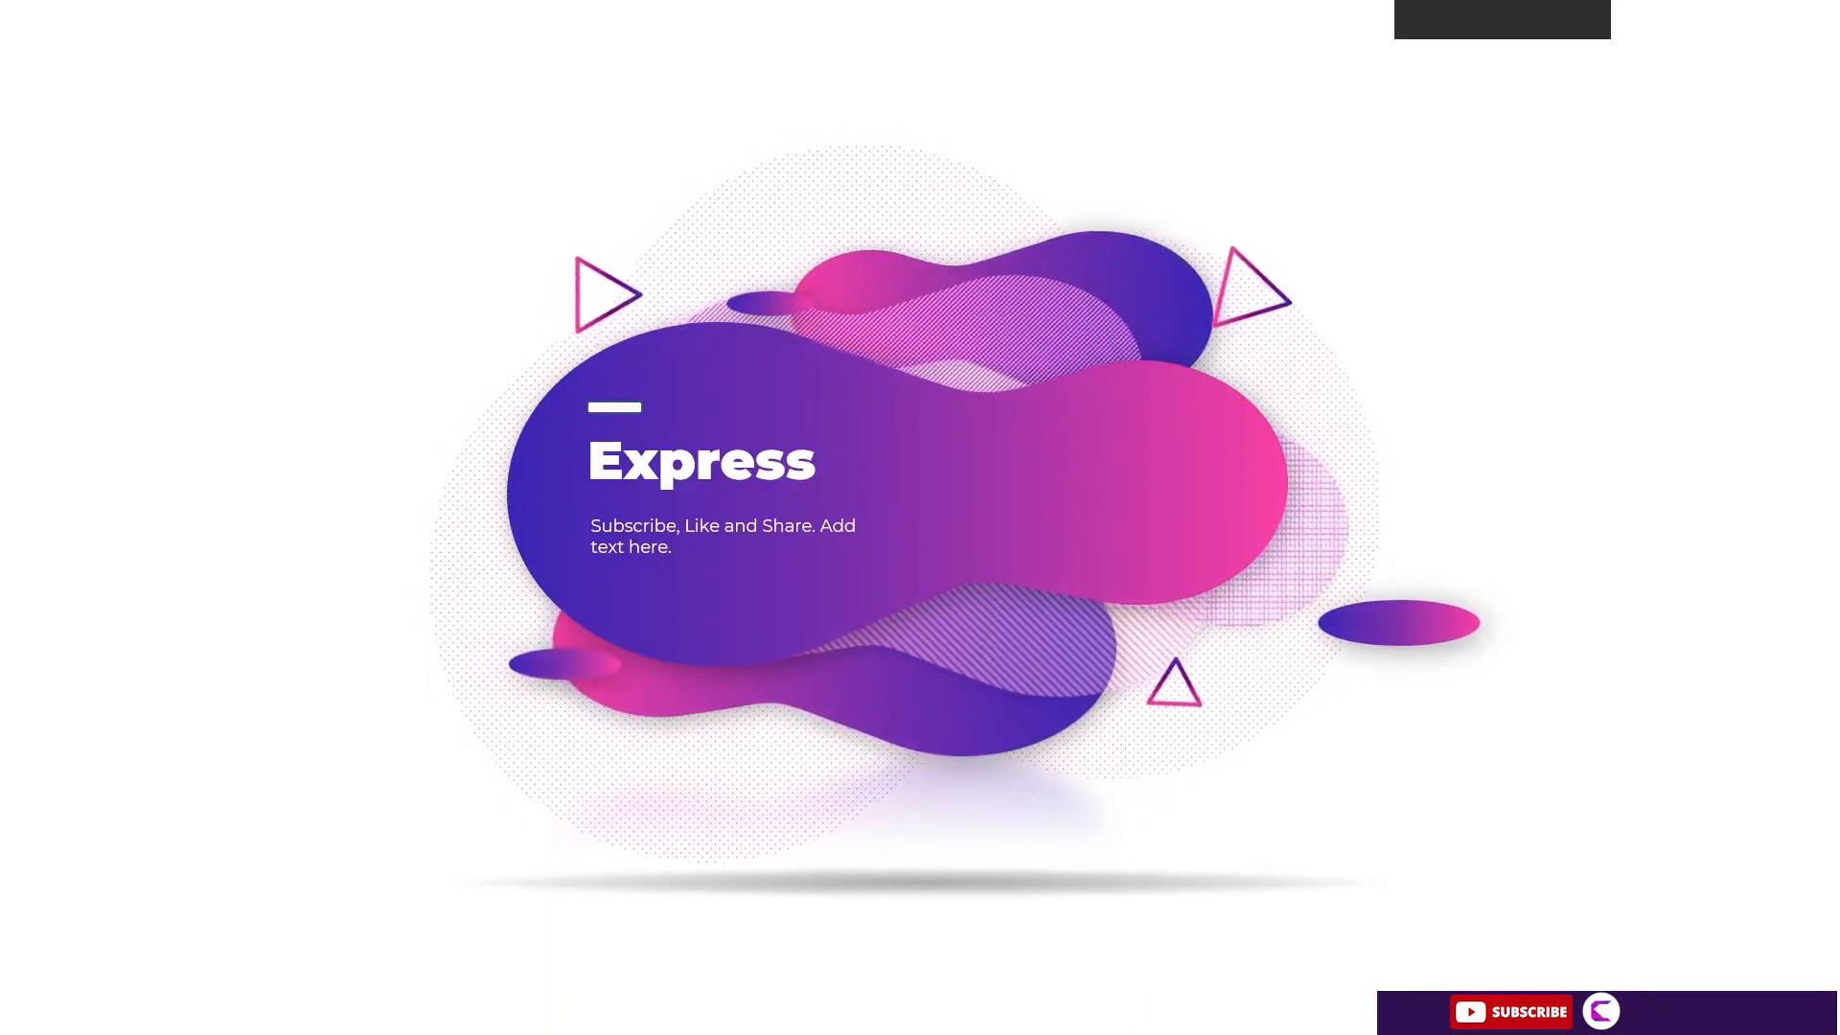
pyautogui.press('Escape')
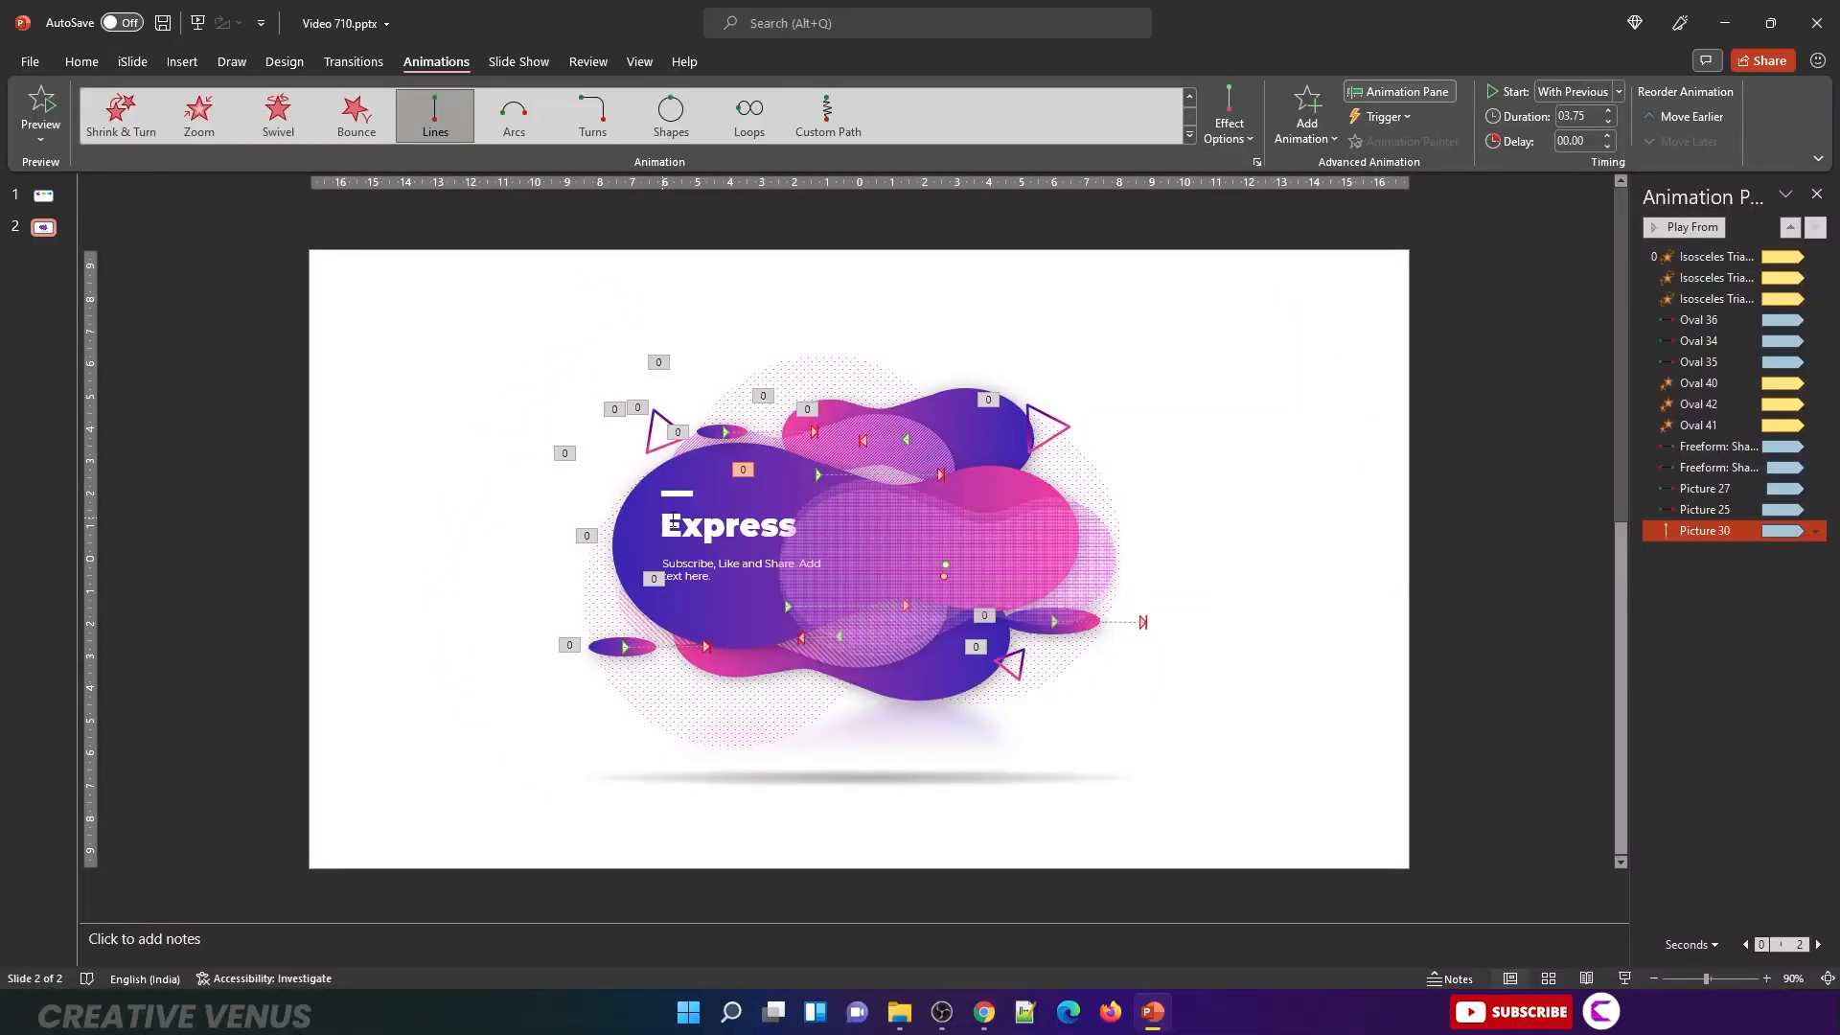
# Step: Add a Wave emphasis animation to the "Express" title and nudge the wave's path slightly upward
pyautogui.click(686, 527)
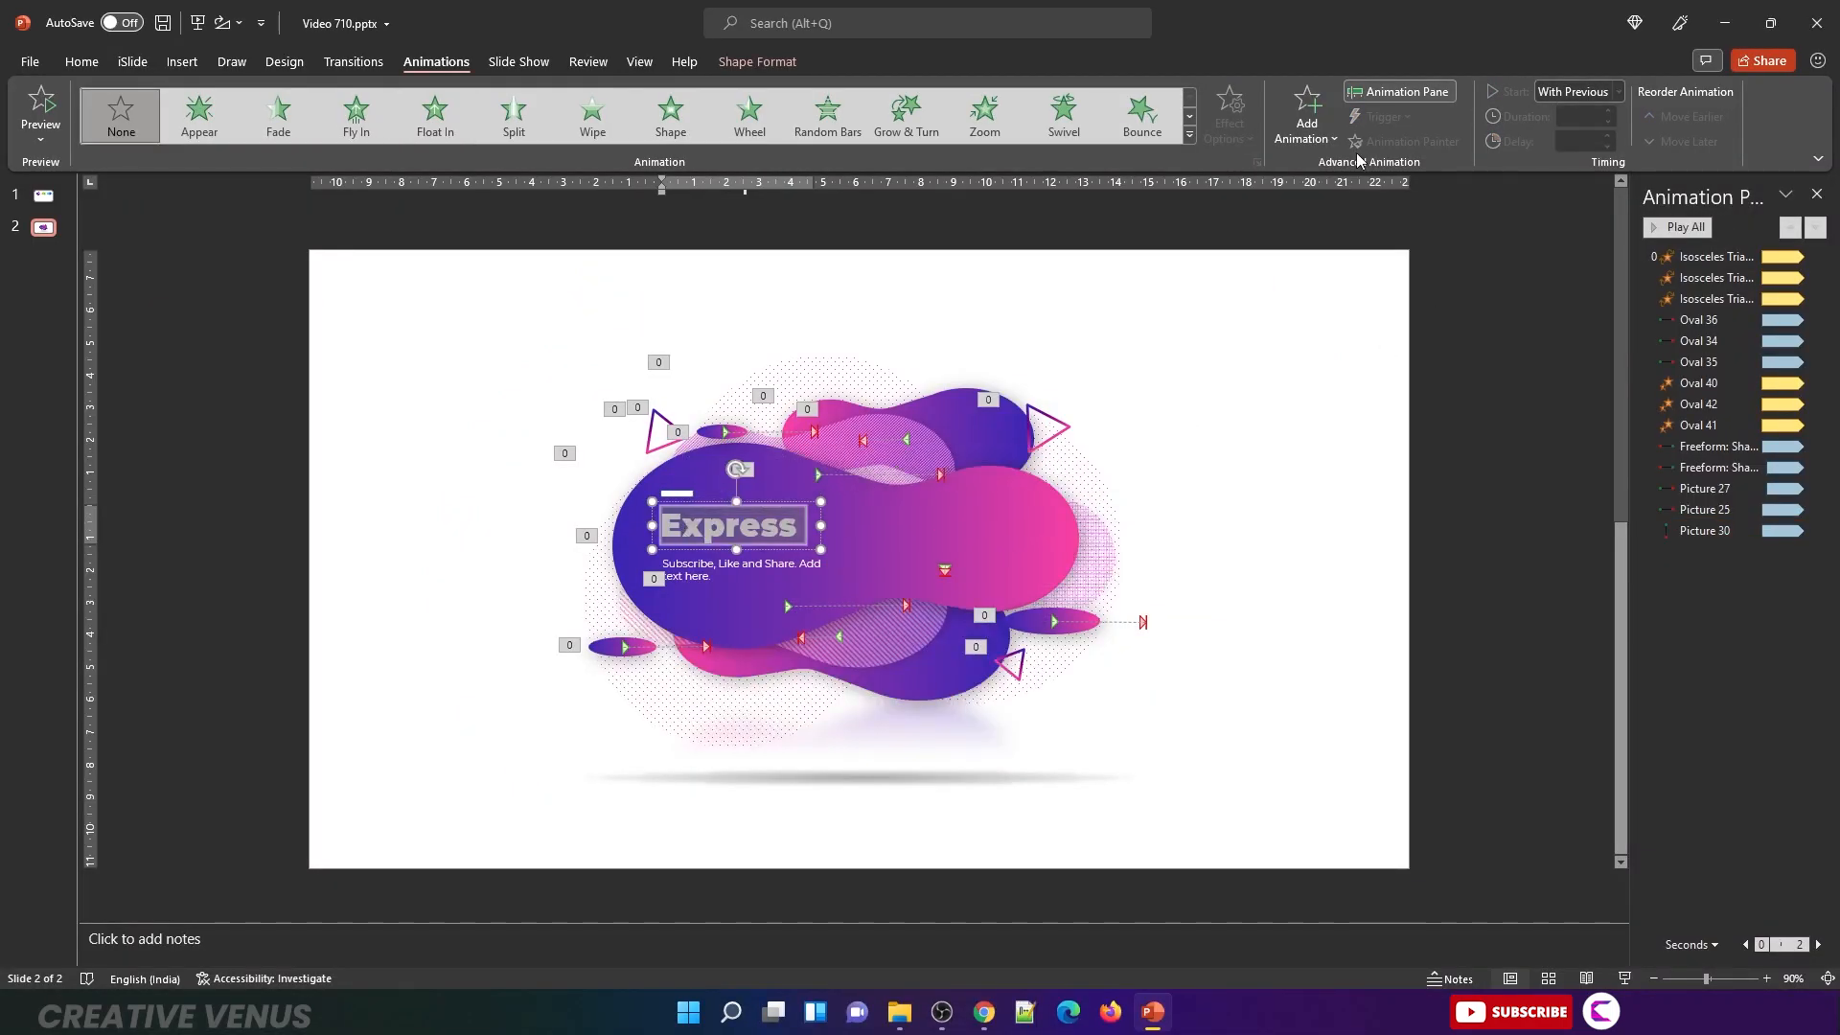
pyautogui.click(1309, 134)
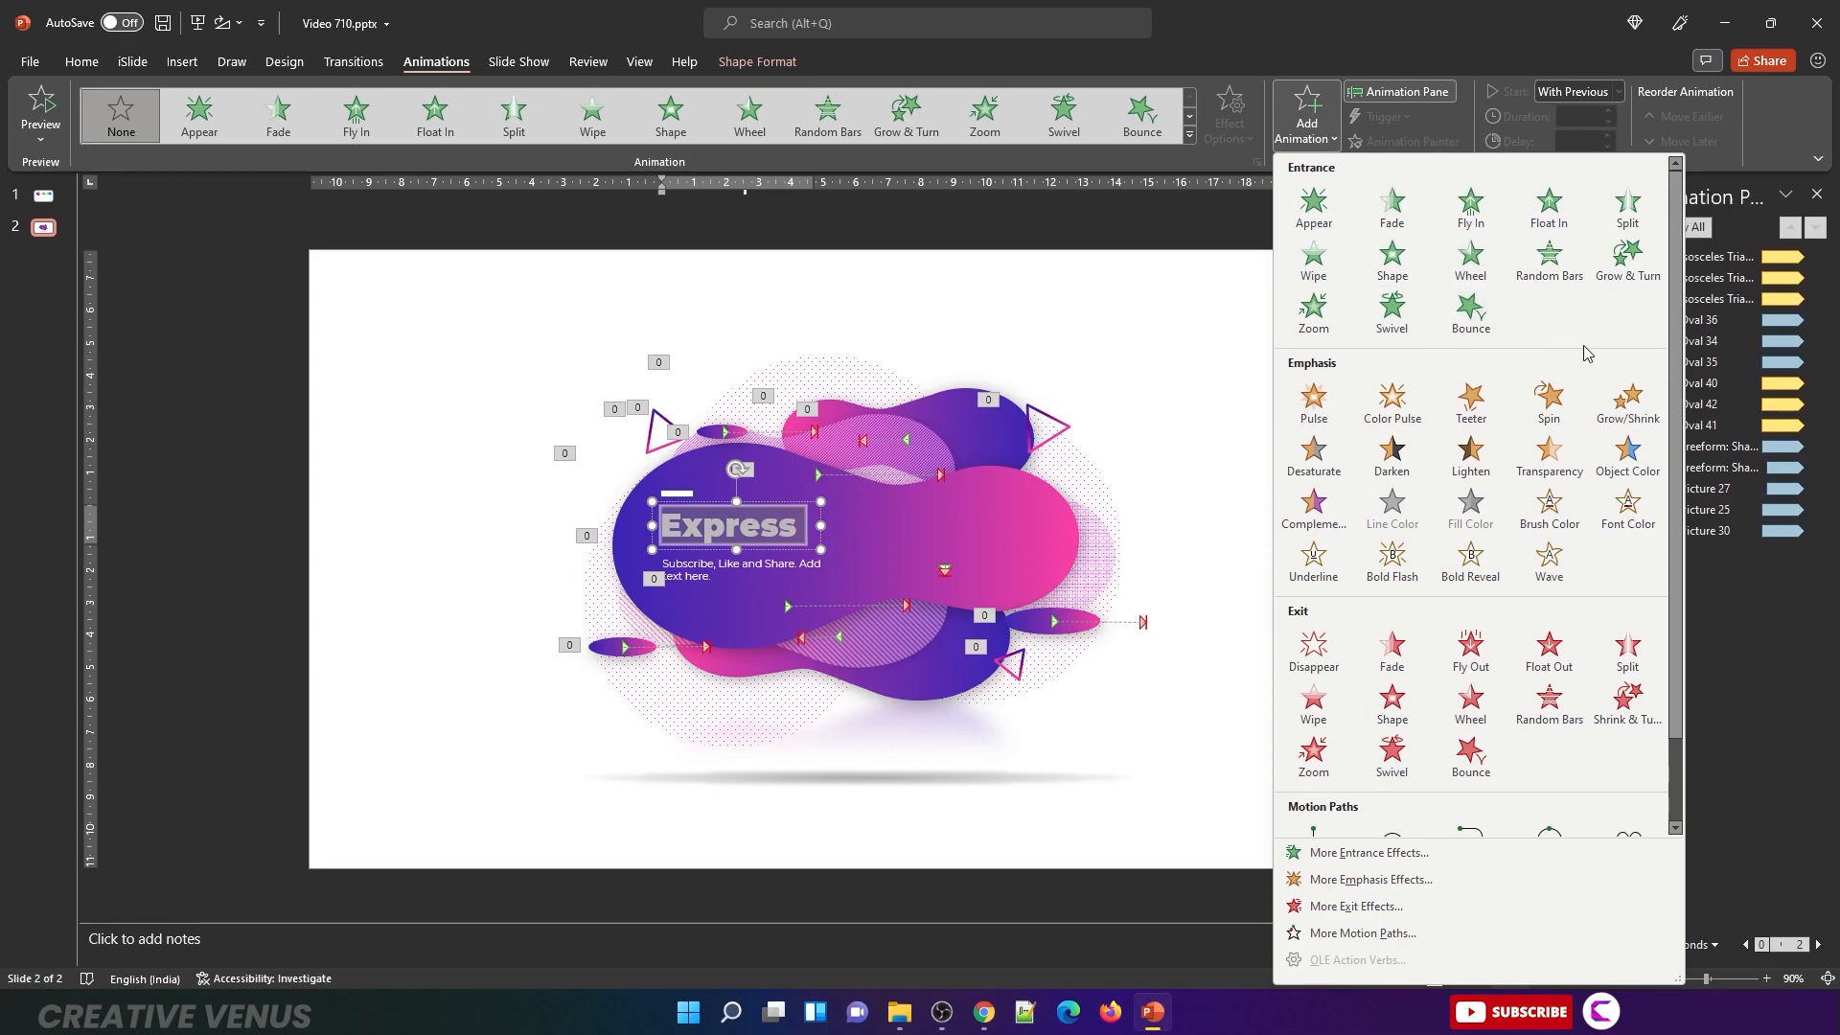
pyautogui.click(1440, 879)
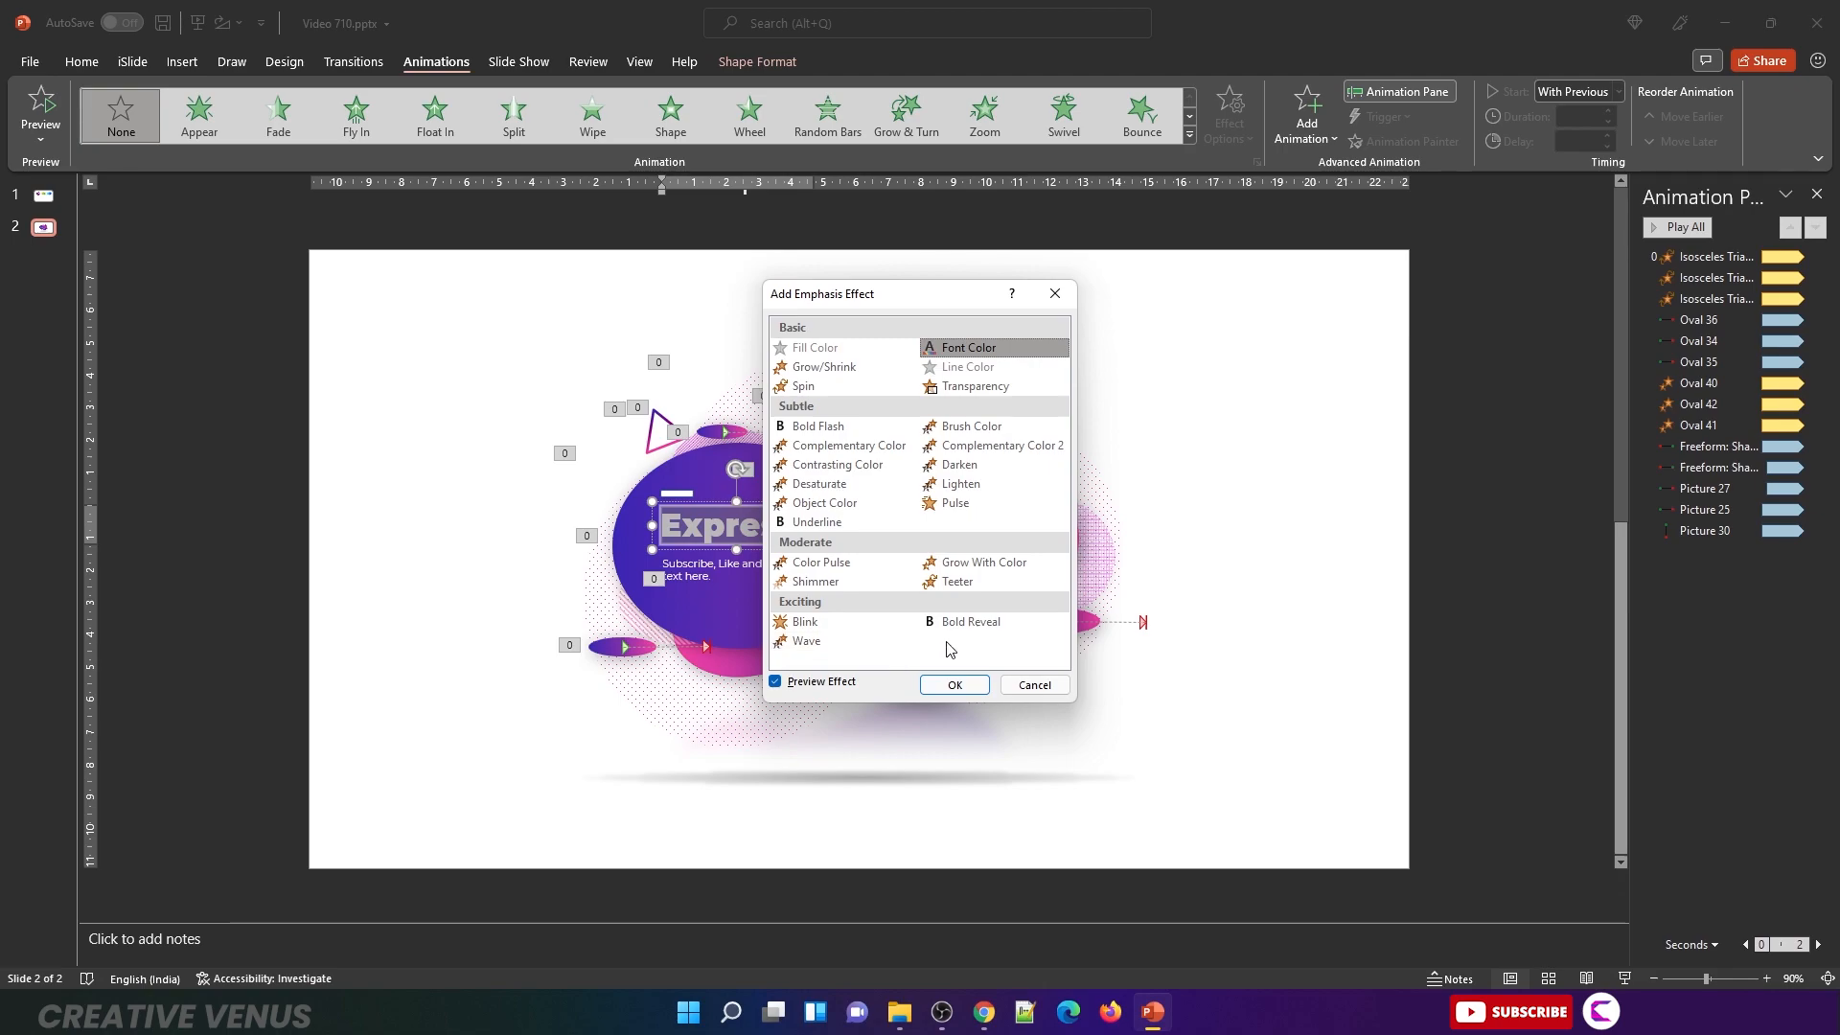
pyautogui.click(848, 649)
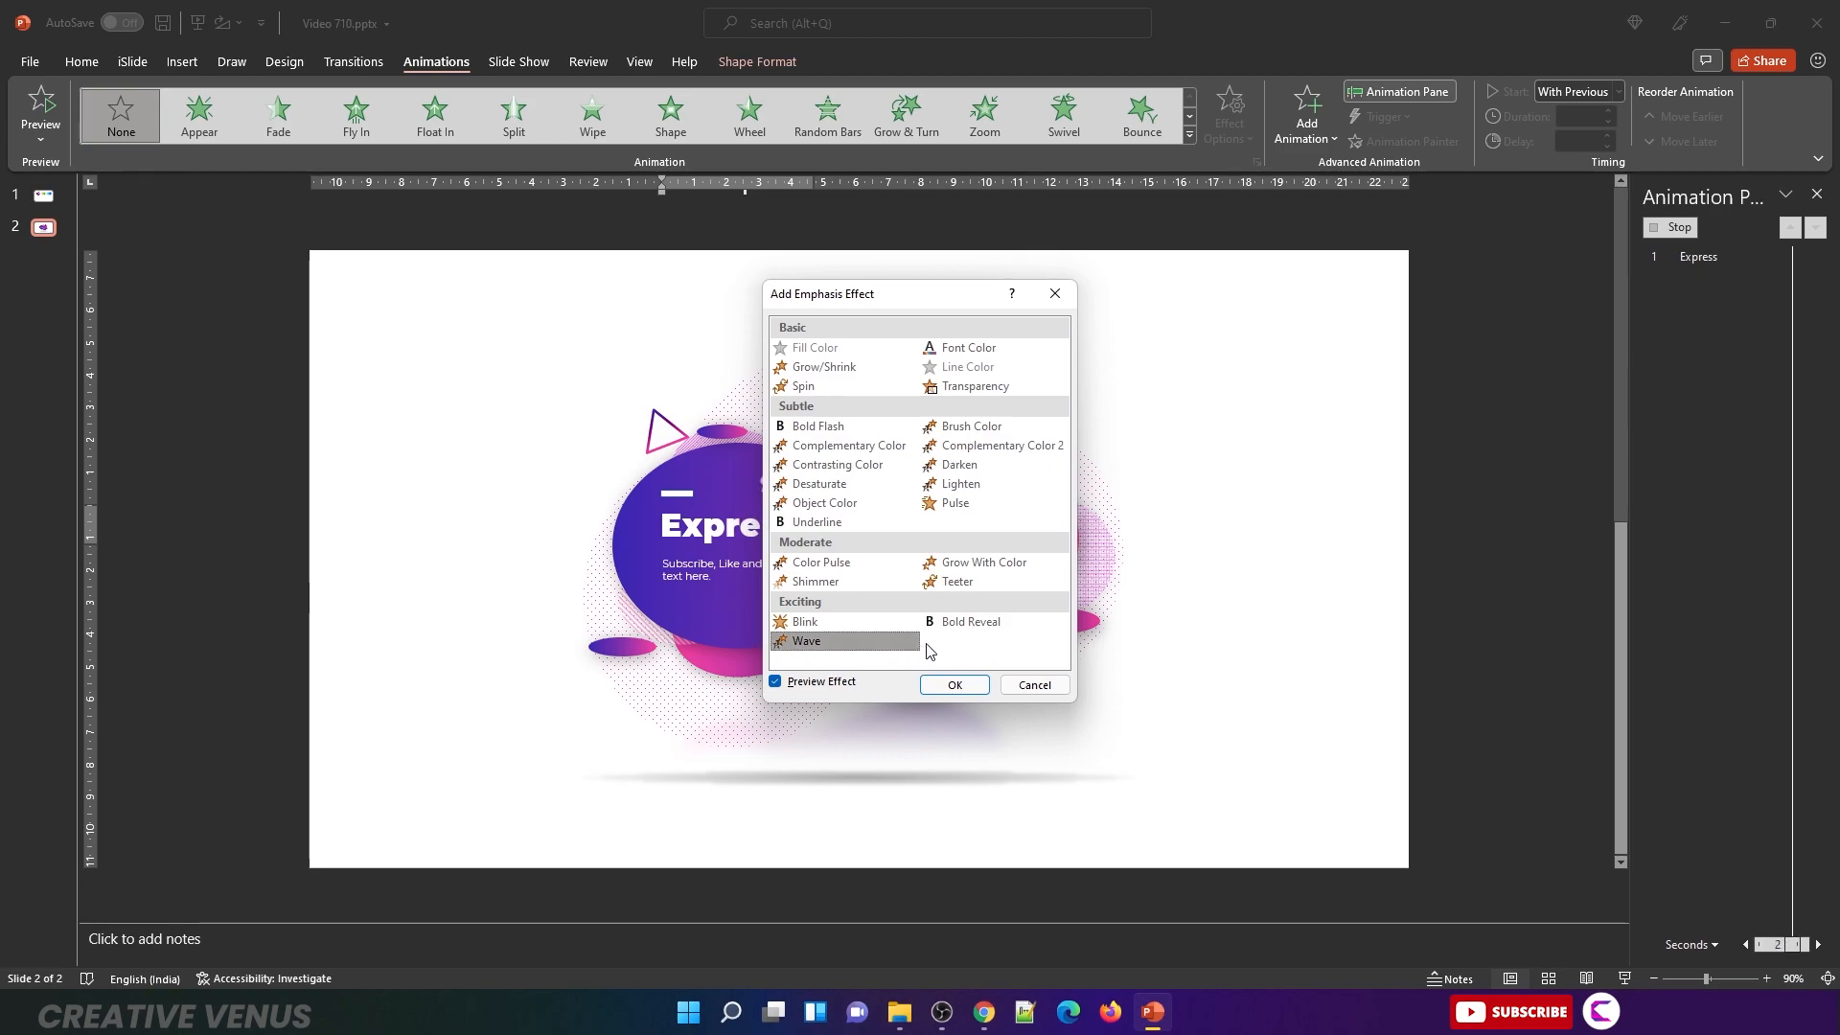
pyautogui.click(956, 687)
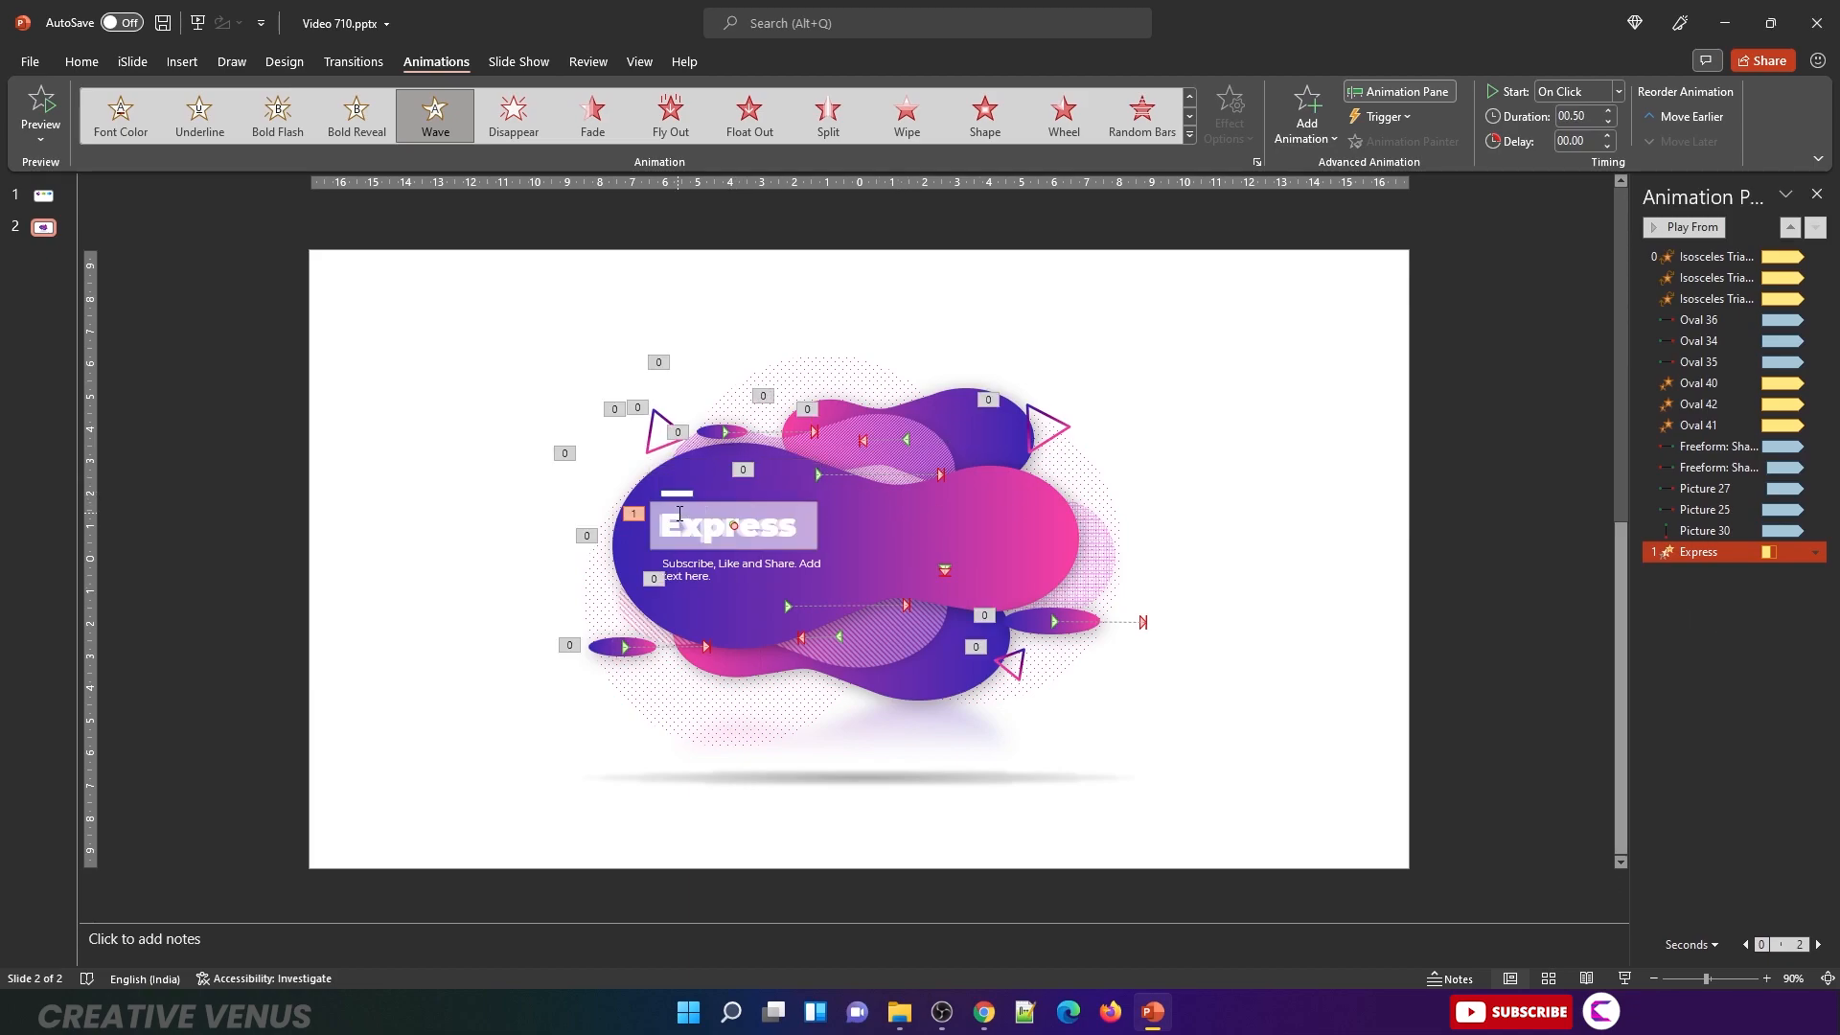
pyautogui.moveTo(733, 519); pyautogui.dragTo(733, 517)
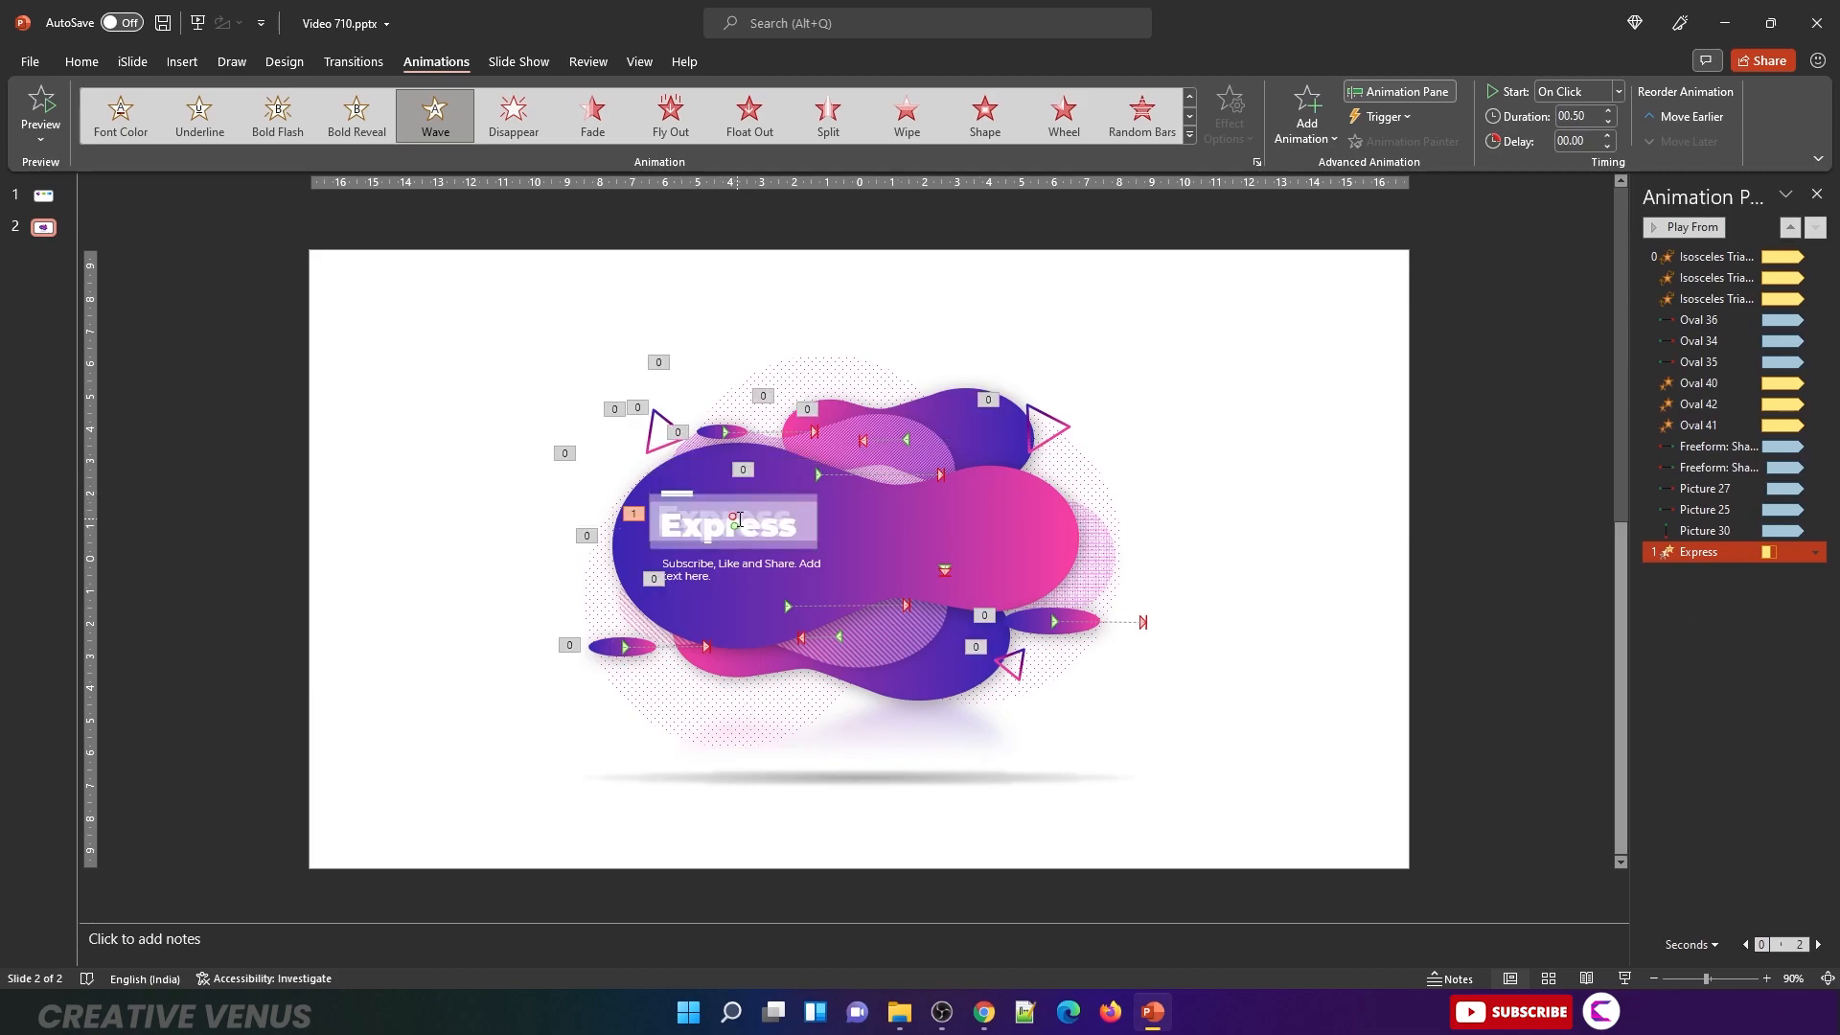
# Step: Set the title's Wave to animate by letter, repeat Until End of Slide and start With Previous
pyautogui.click(1816, 553)
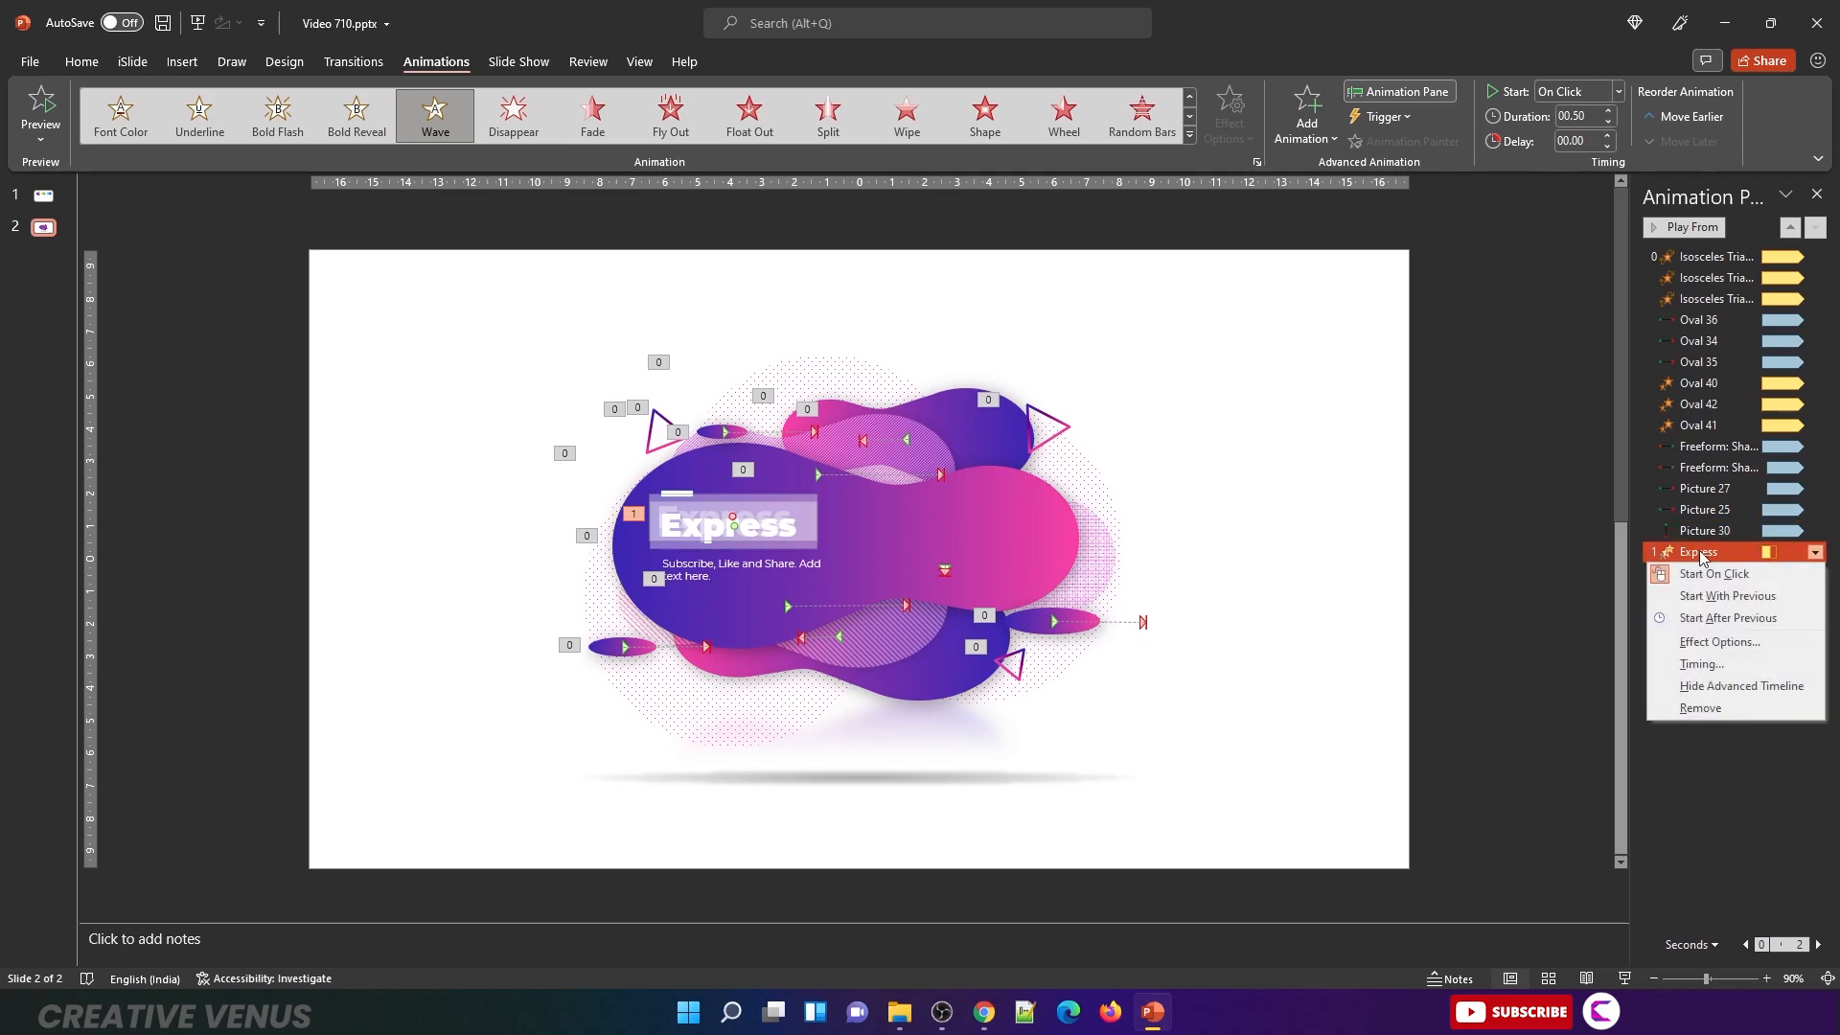
pyautogui.click(1706, 644)
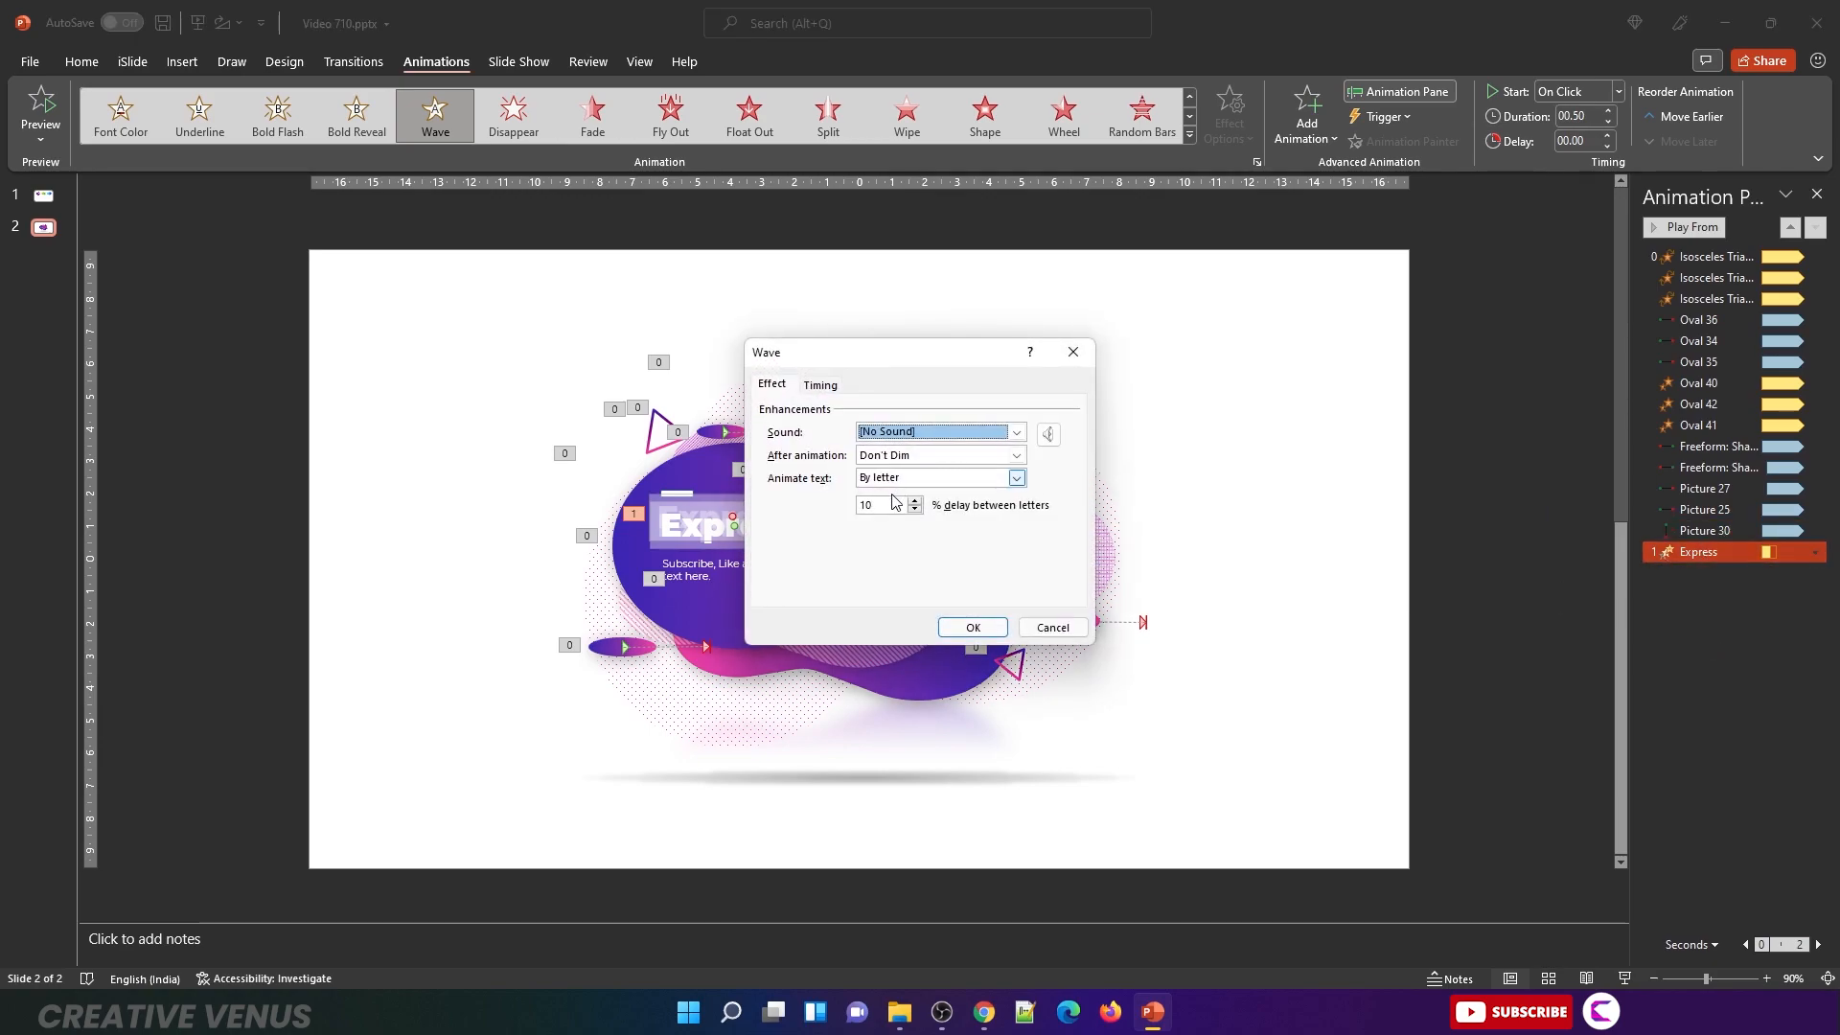
pyautogui.click(821, 385)
pyautogui.click(968, 482)
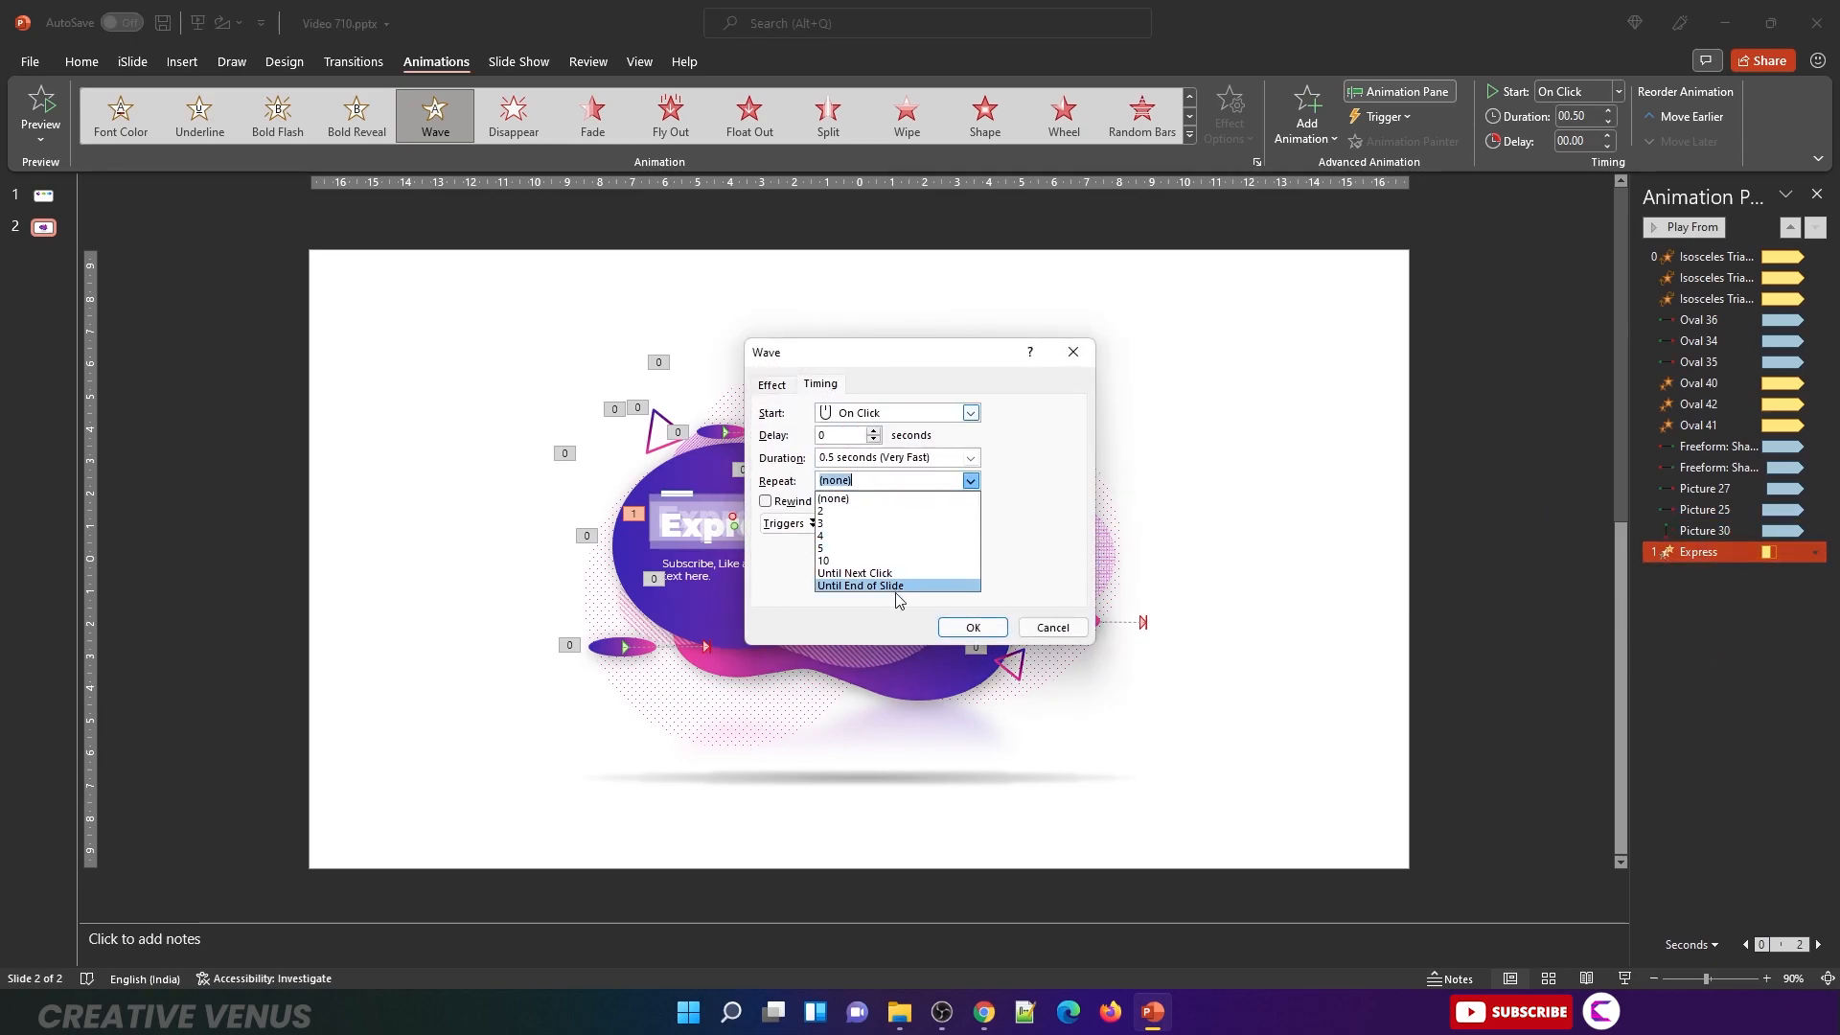
pyautogui.click(898, 585)
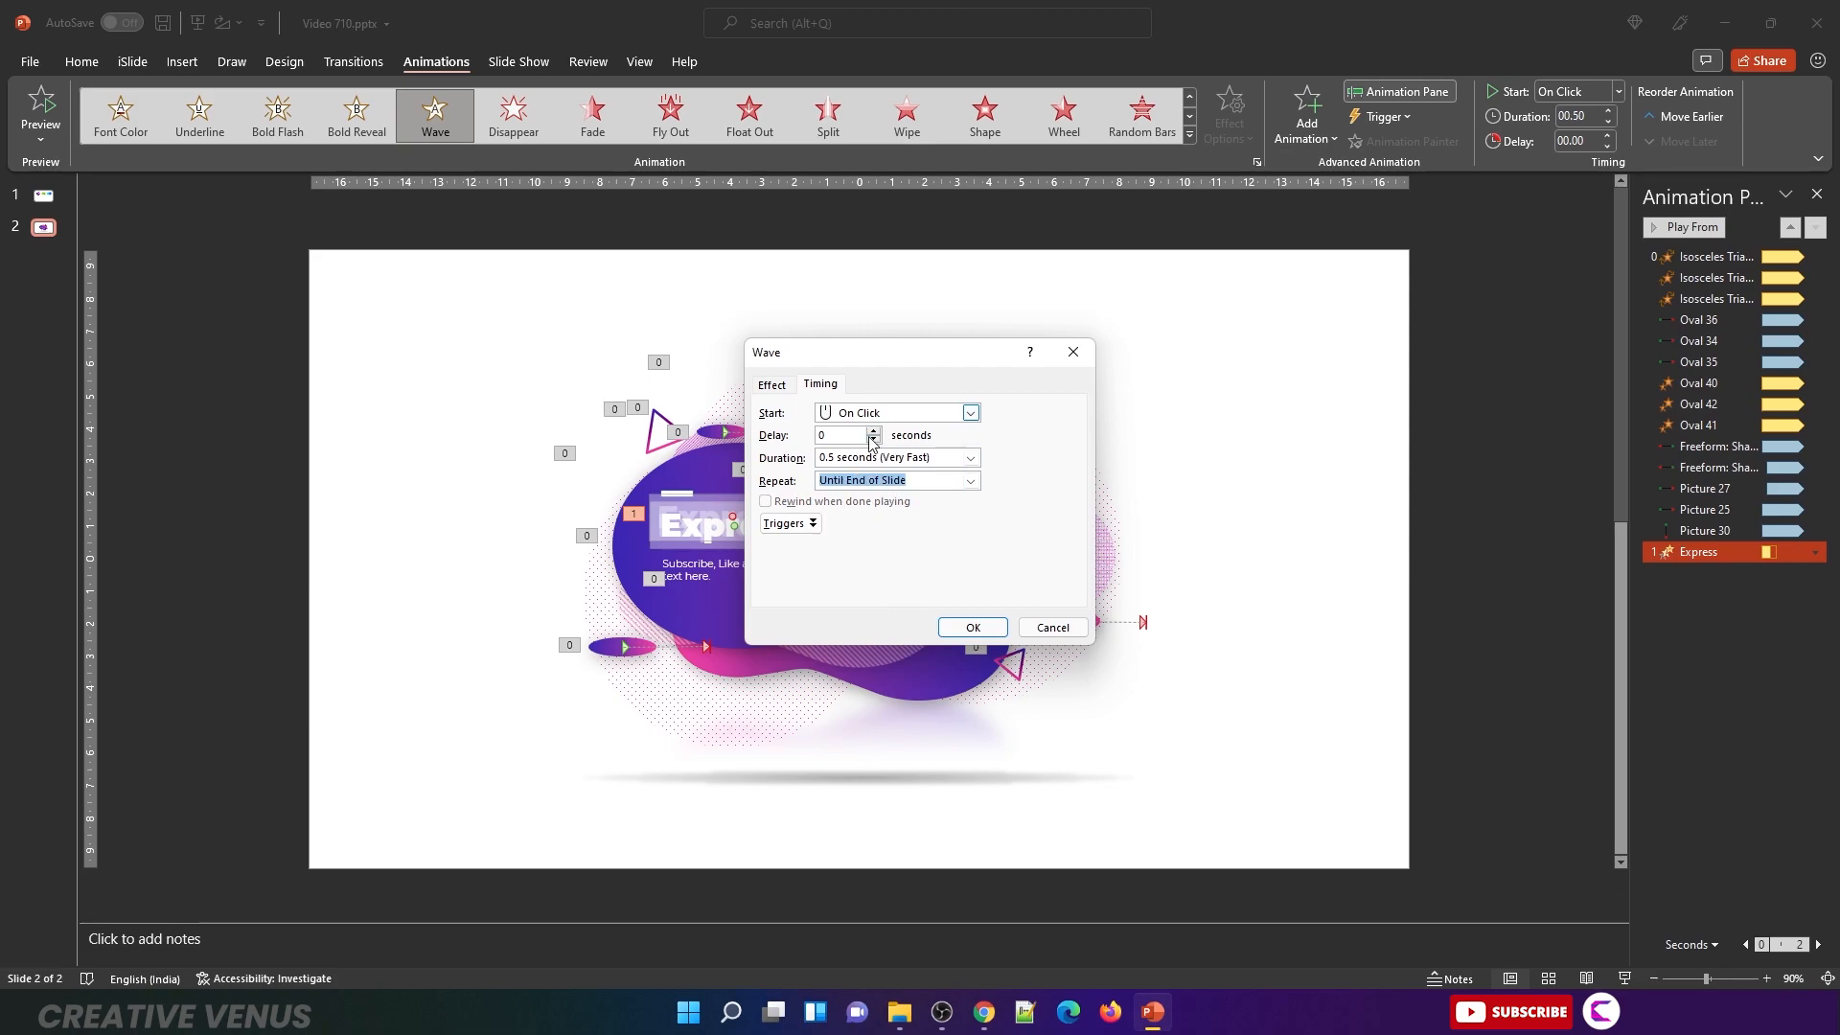
pyautogui.click(774, 386)
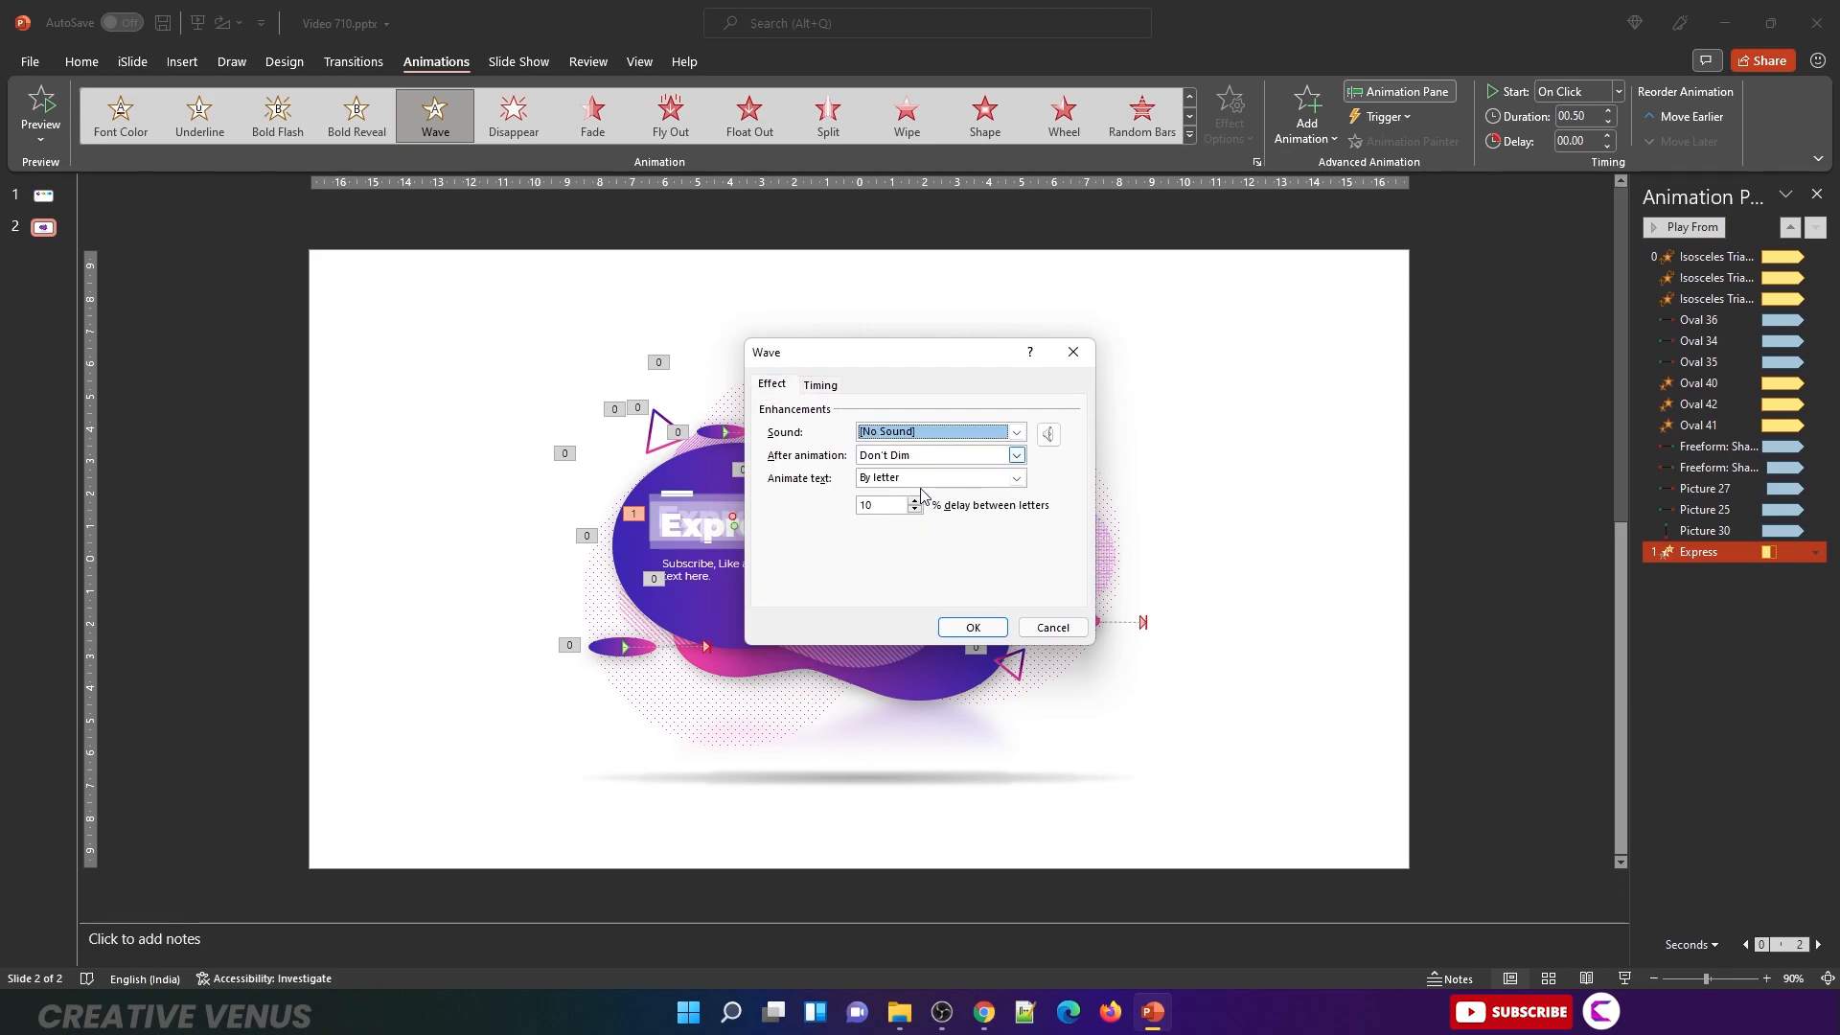
pyautogui.click(1018, 478)
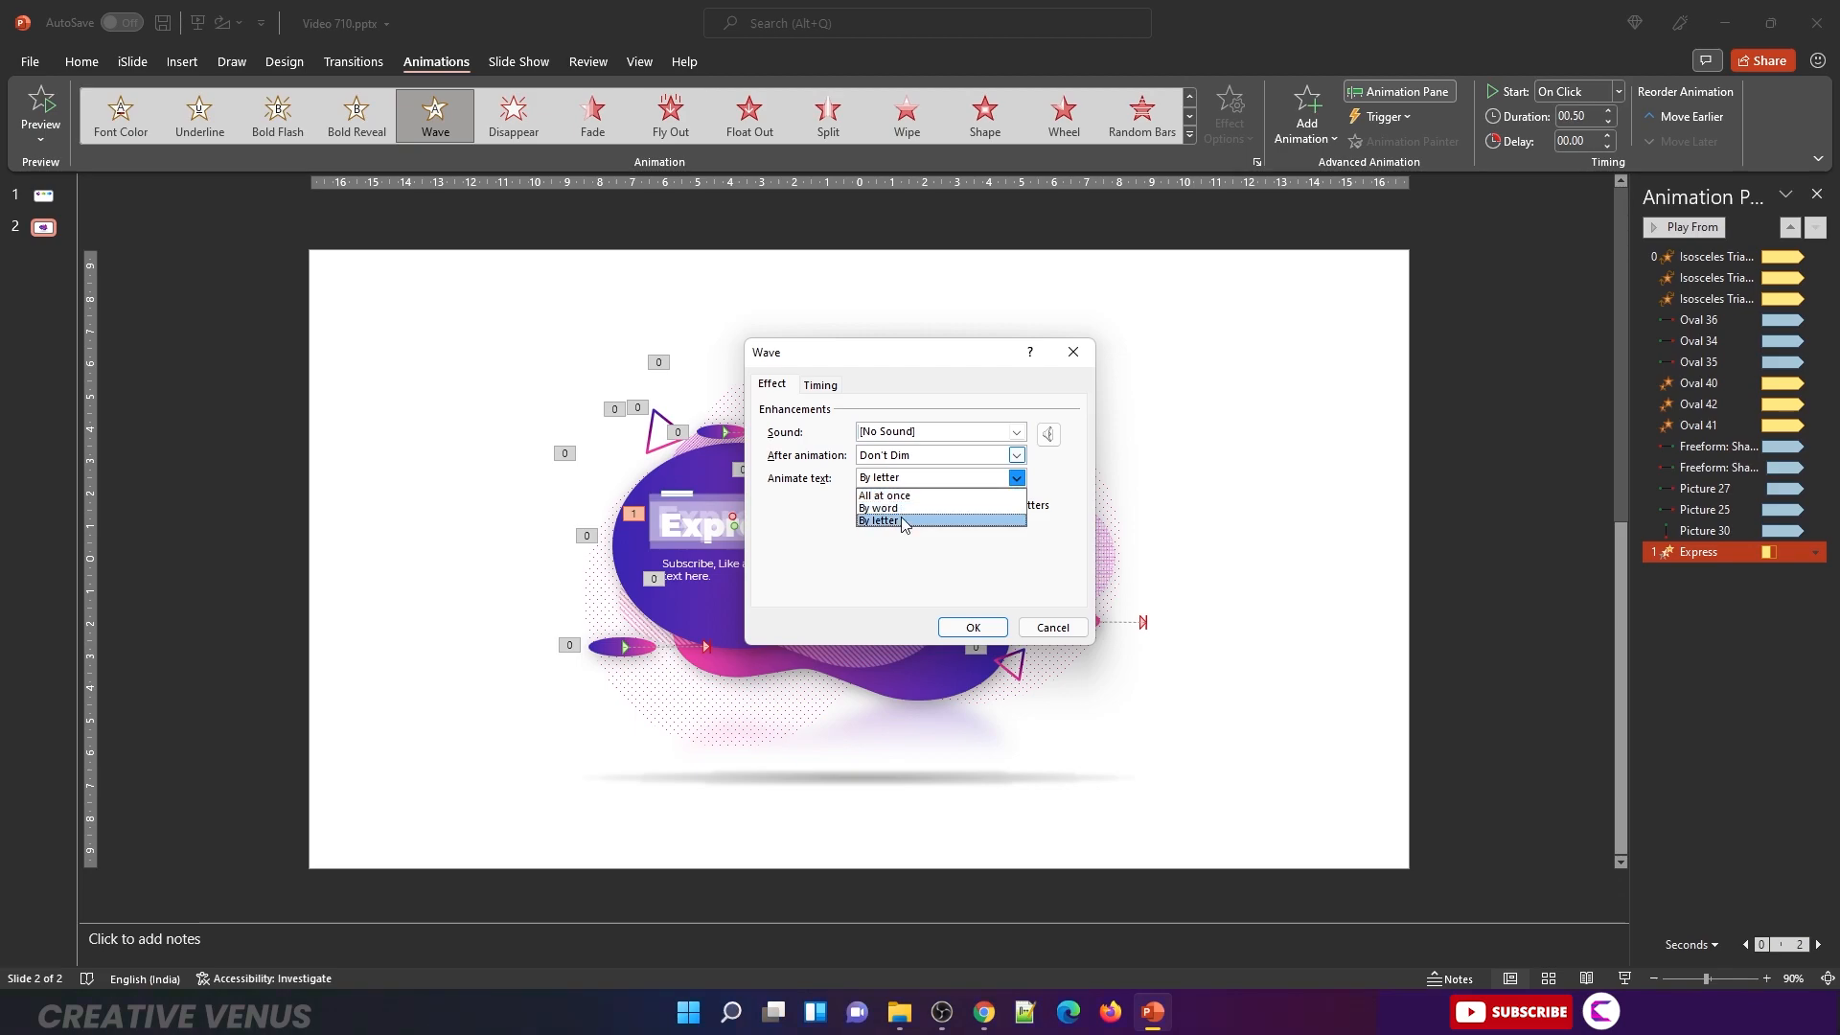
pyautogui.click(904, 521)
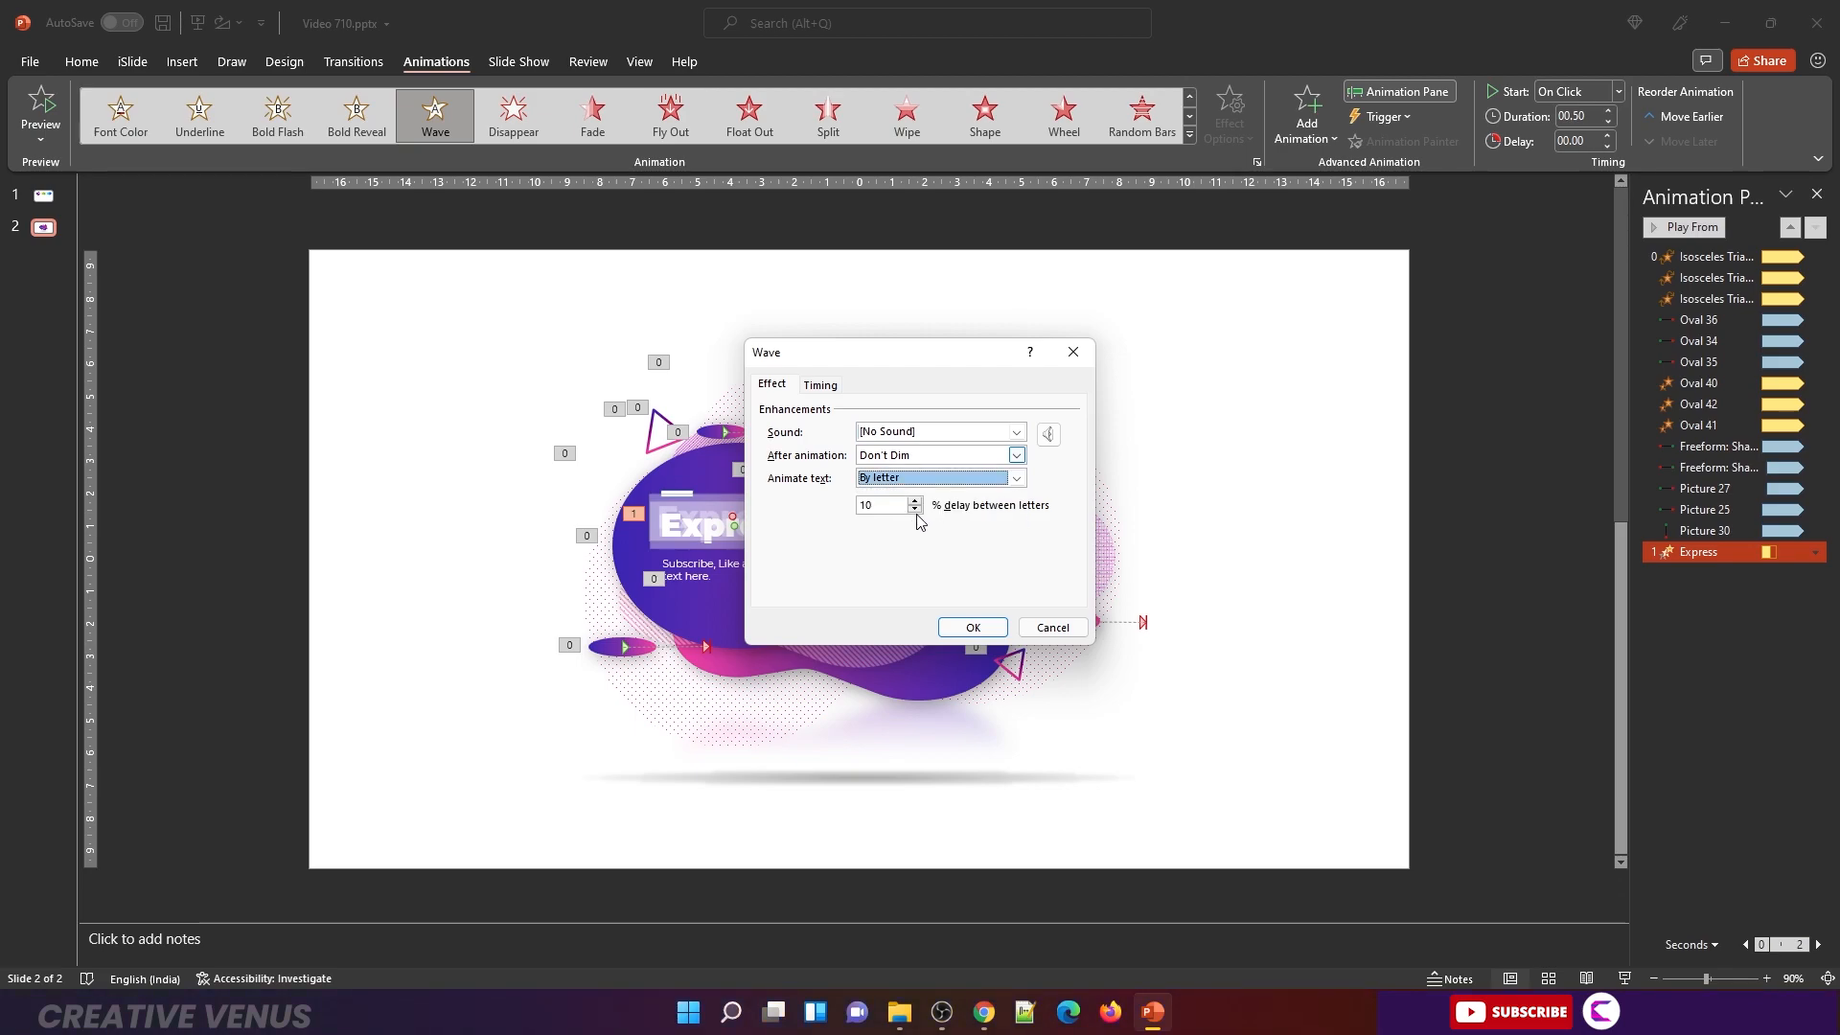
pyautogui.click(973, 627)
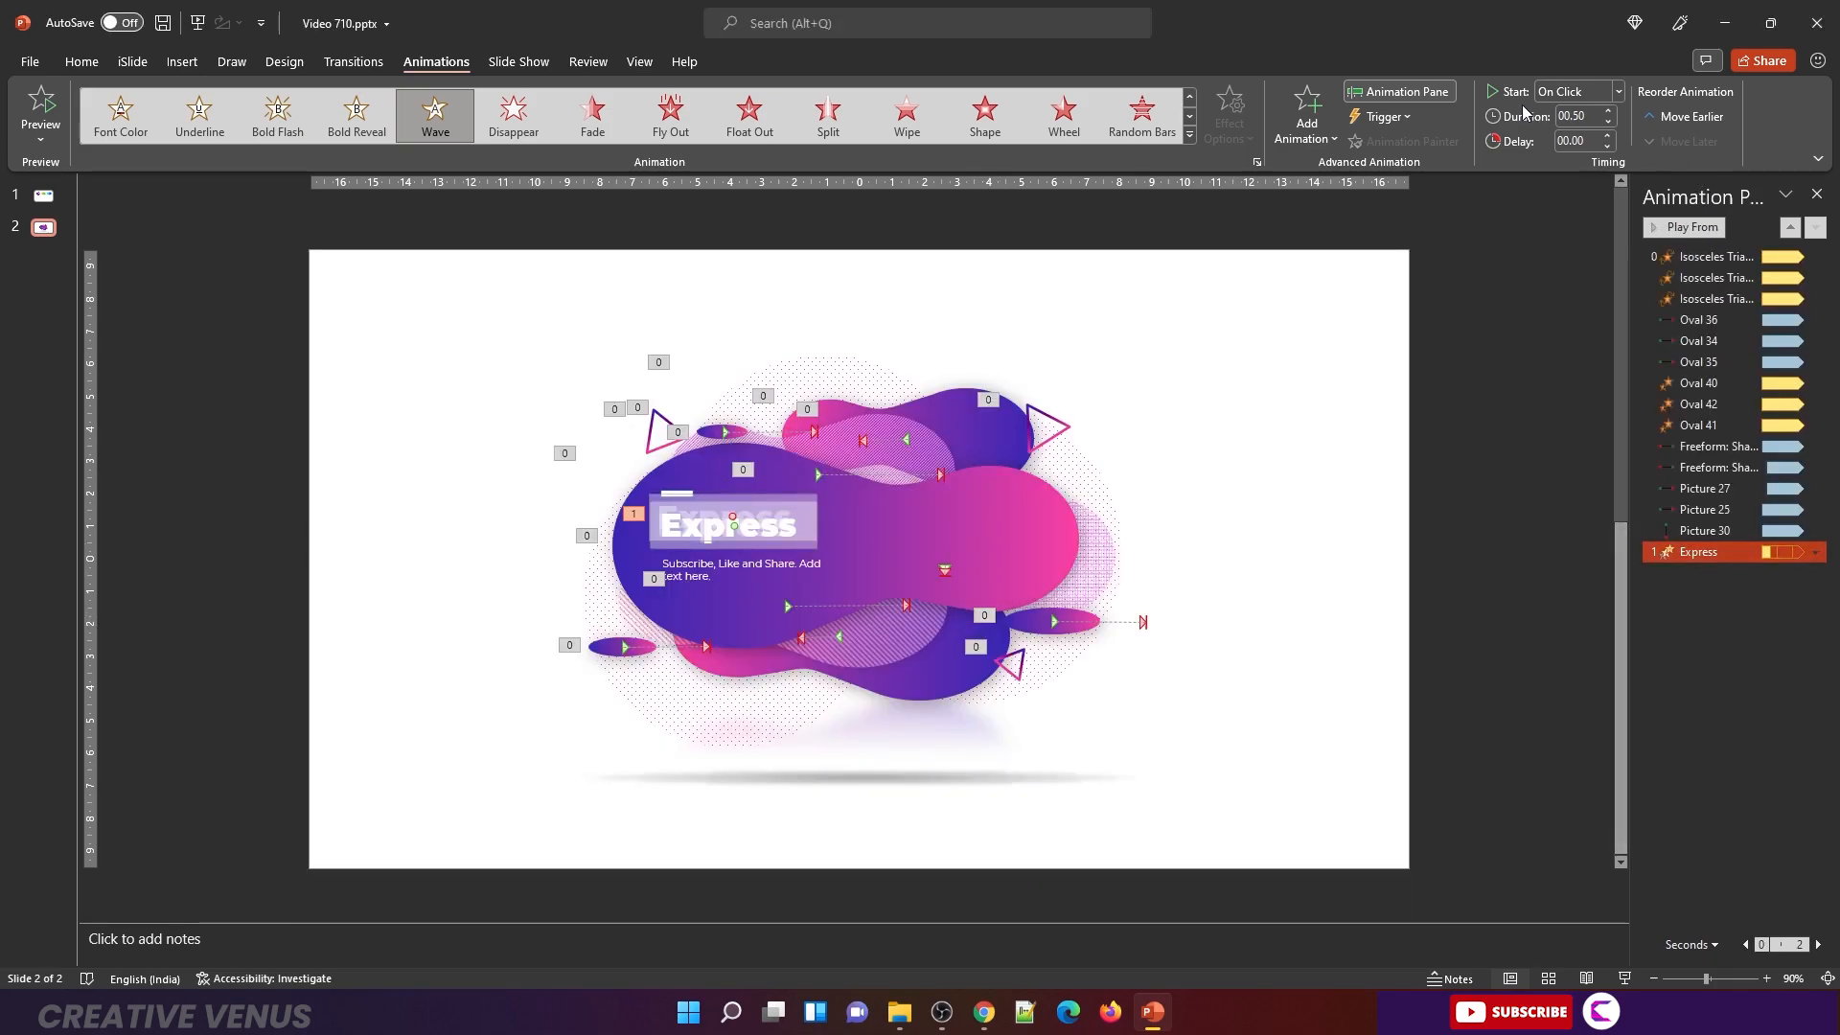
pyautogui.click(1618, 91)
pyautogui.click(1576, 135)
# Step: Set the duration of the title's Wave animation to 5 seconds (Very Slow)
pyautogui.rightClick(1705, 552)
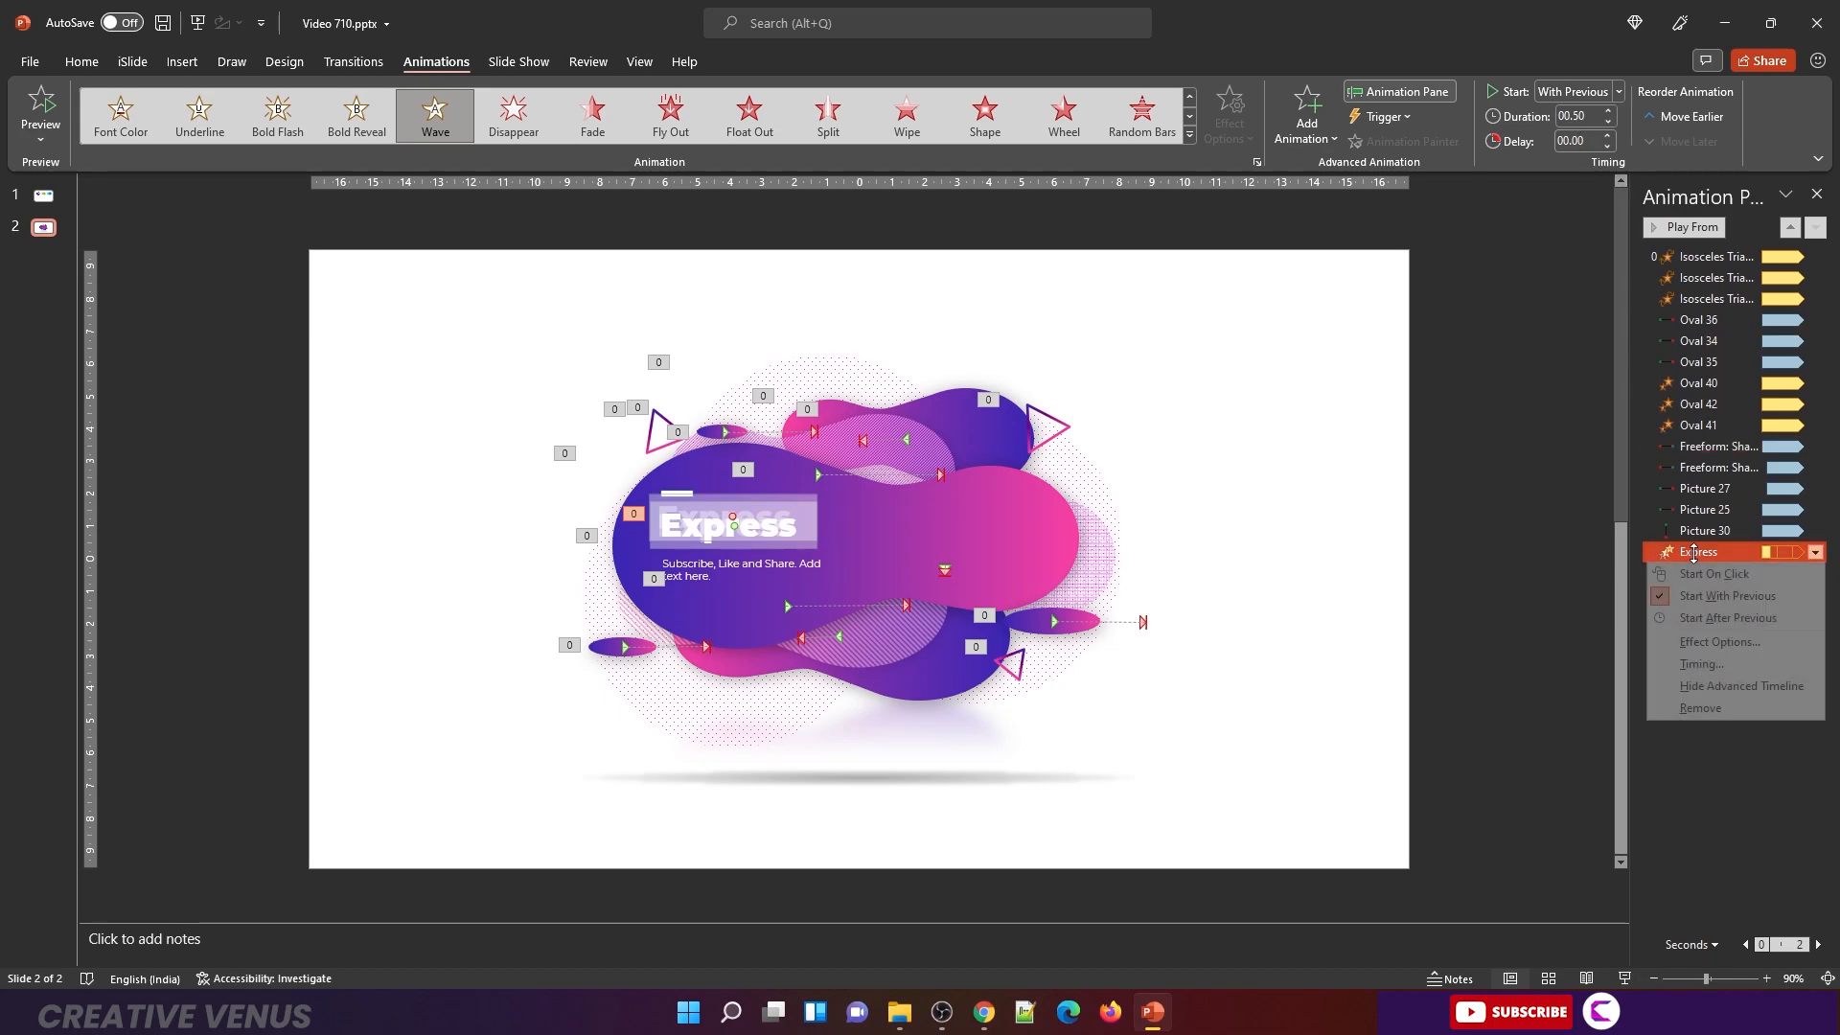
pyautogui.click(1709, 637)
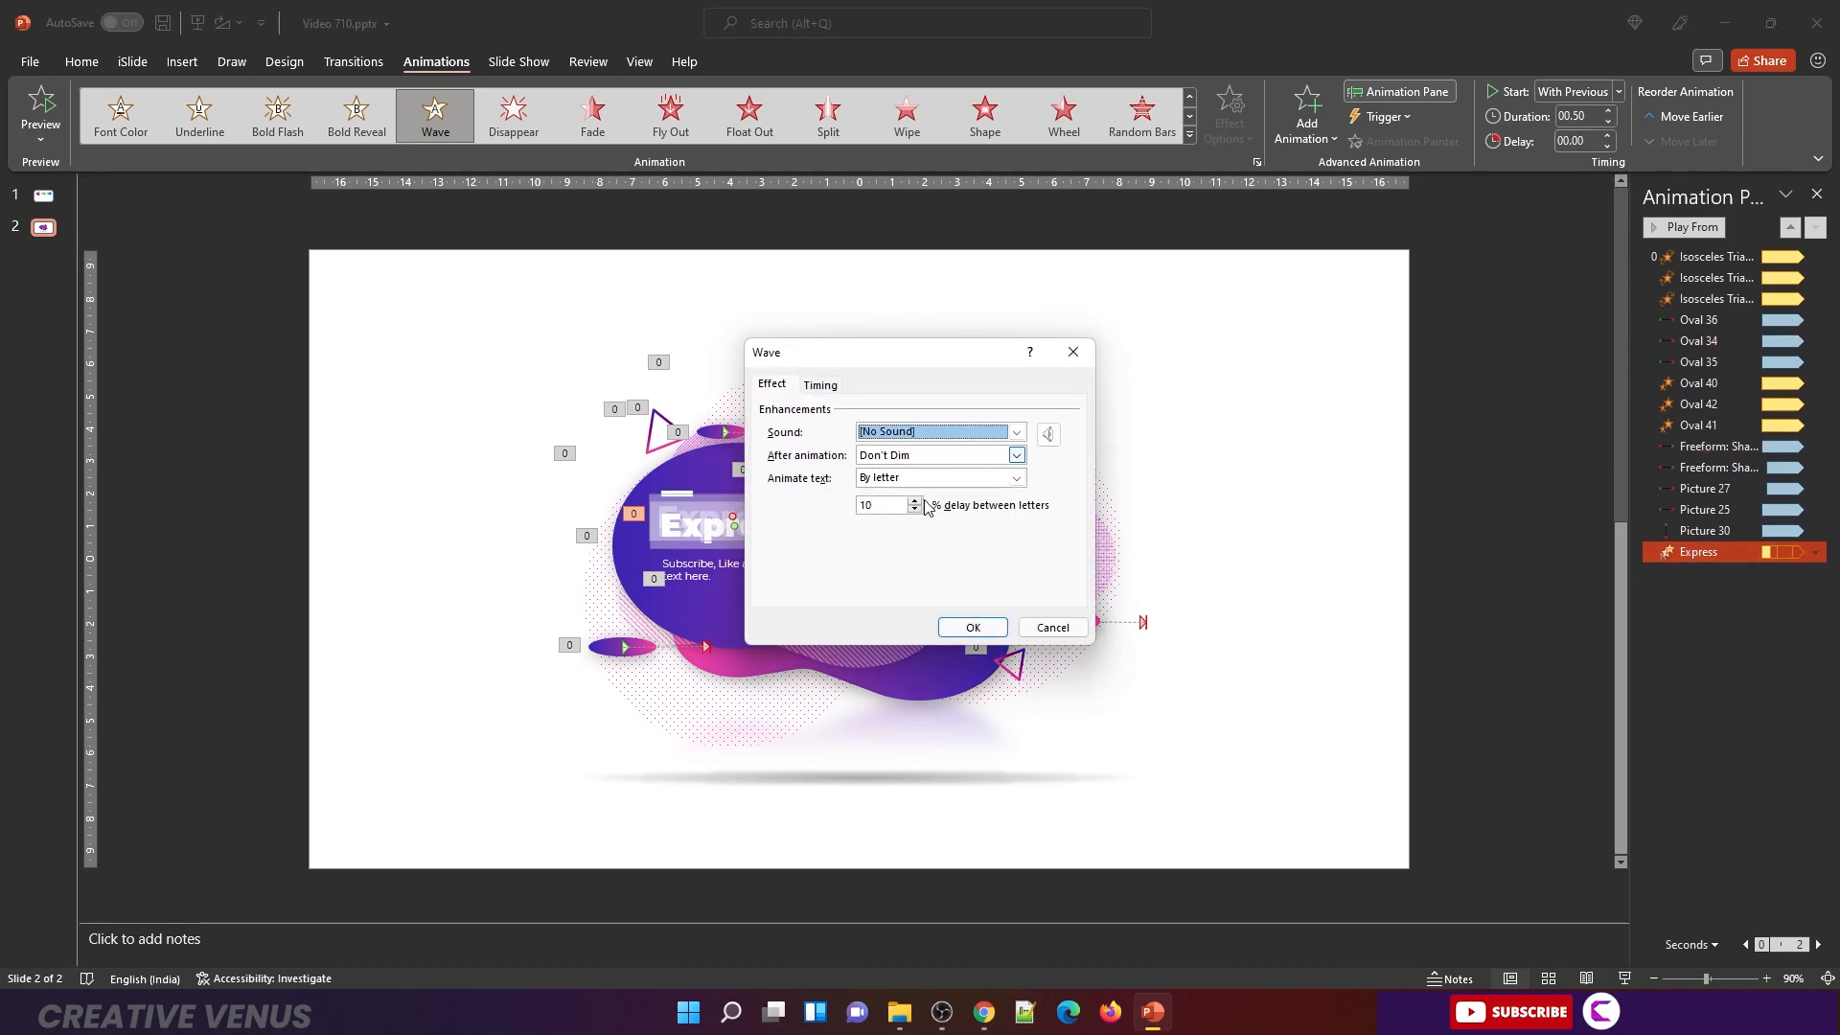
pyautogui.click(819, 385)
pyautogui.click(968, 458)
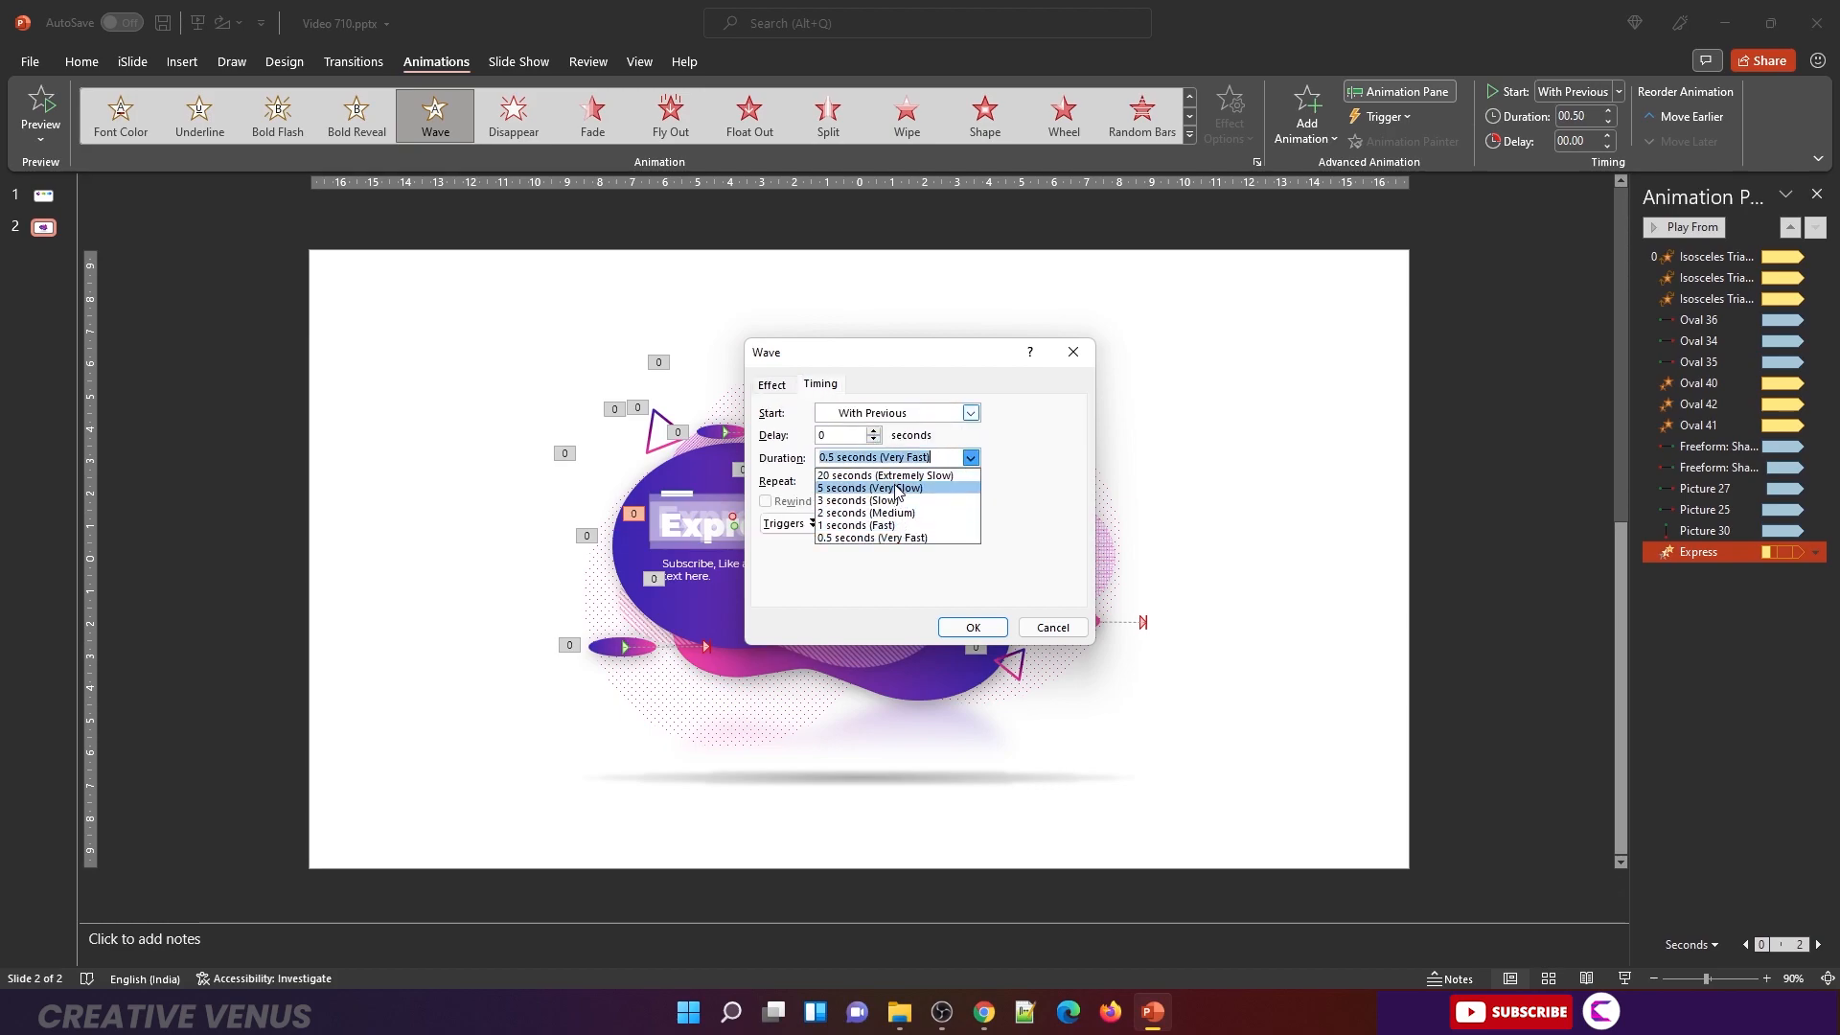
pyautogui.click(896, 487)
pyautogui.click(973, 629)
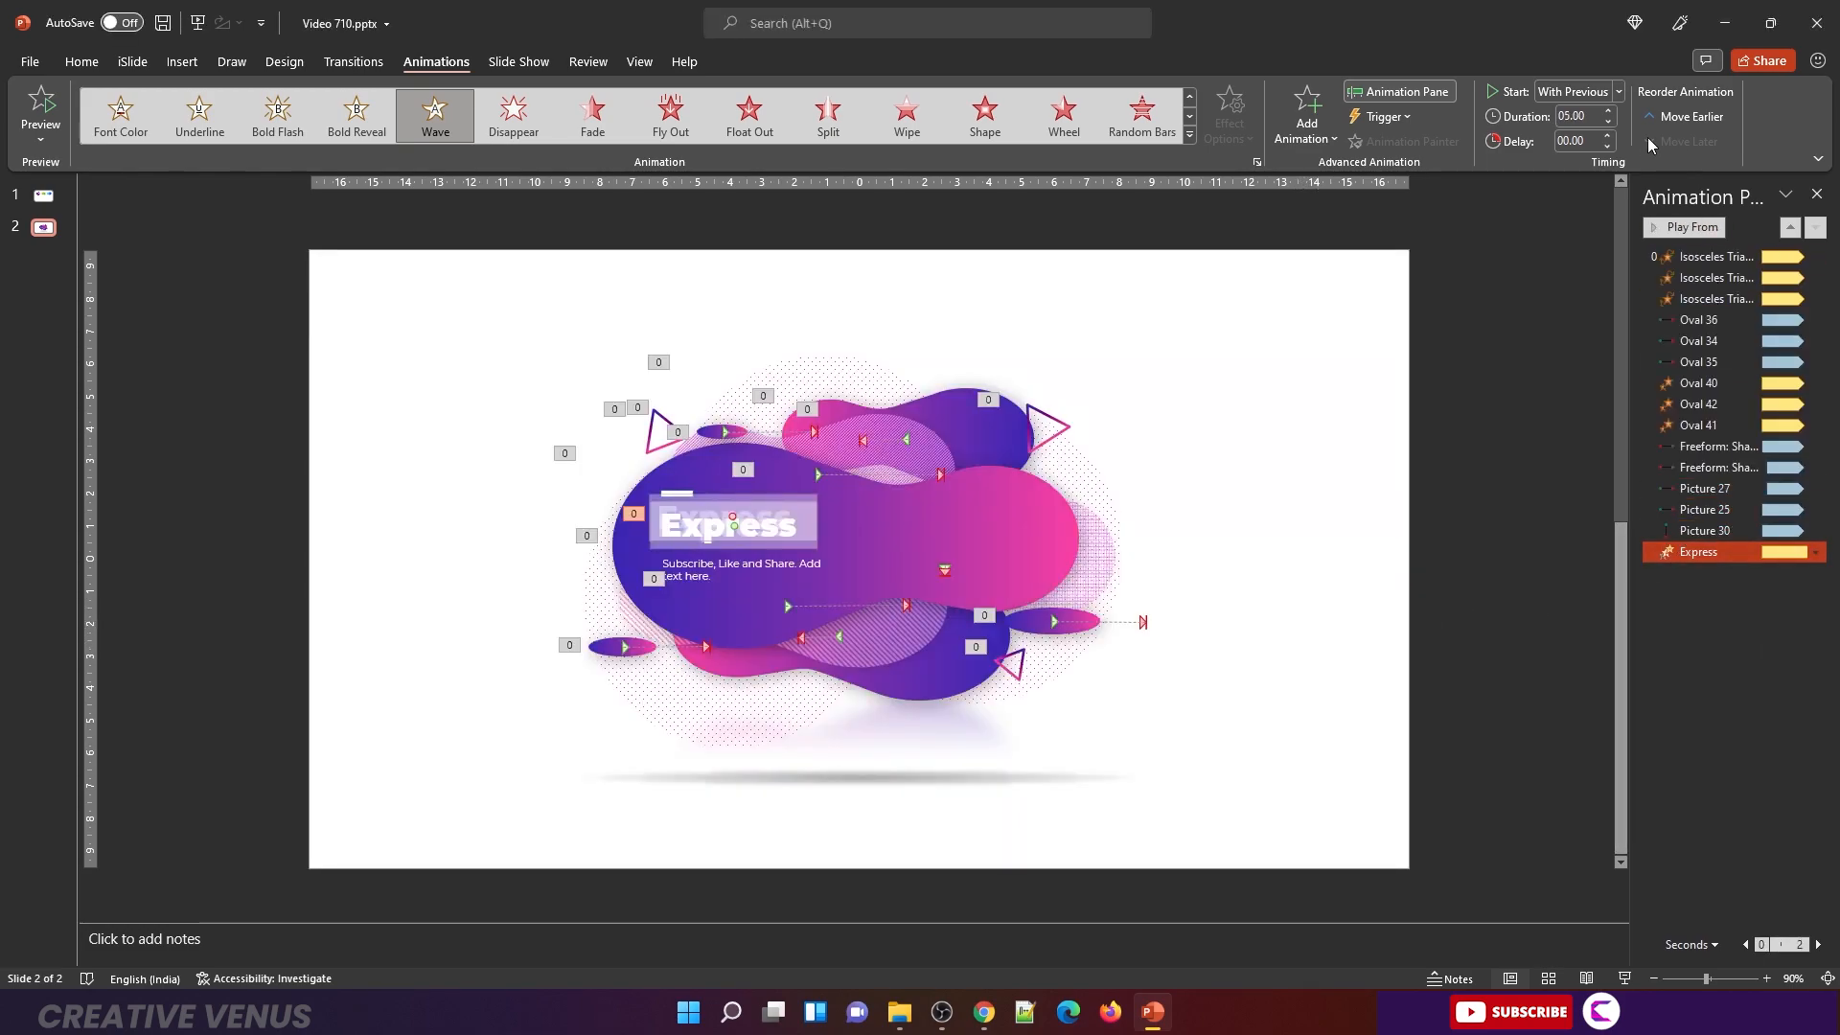
# Step: Set the title's Wave duration to 0.5 seconds (Very Fast) and the delay between letters to 12%
pyautogui.rightClick(1711, 553)
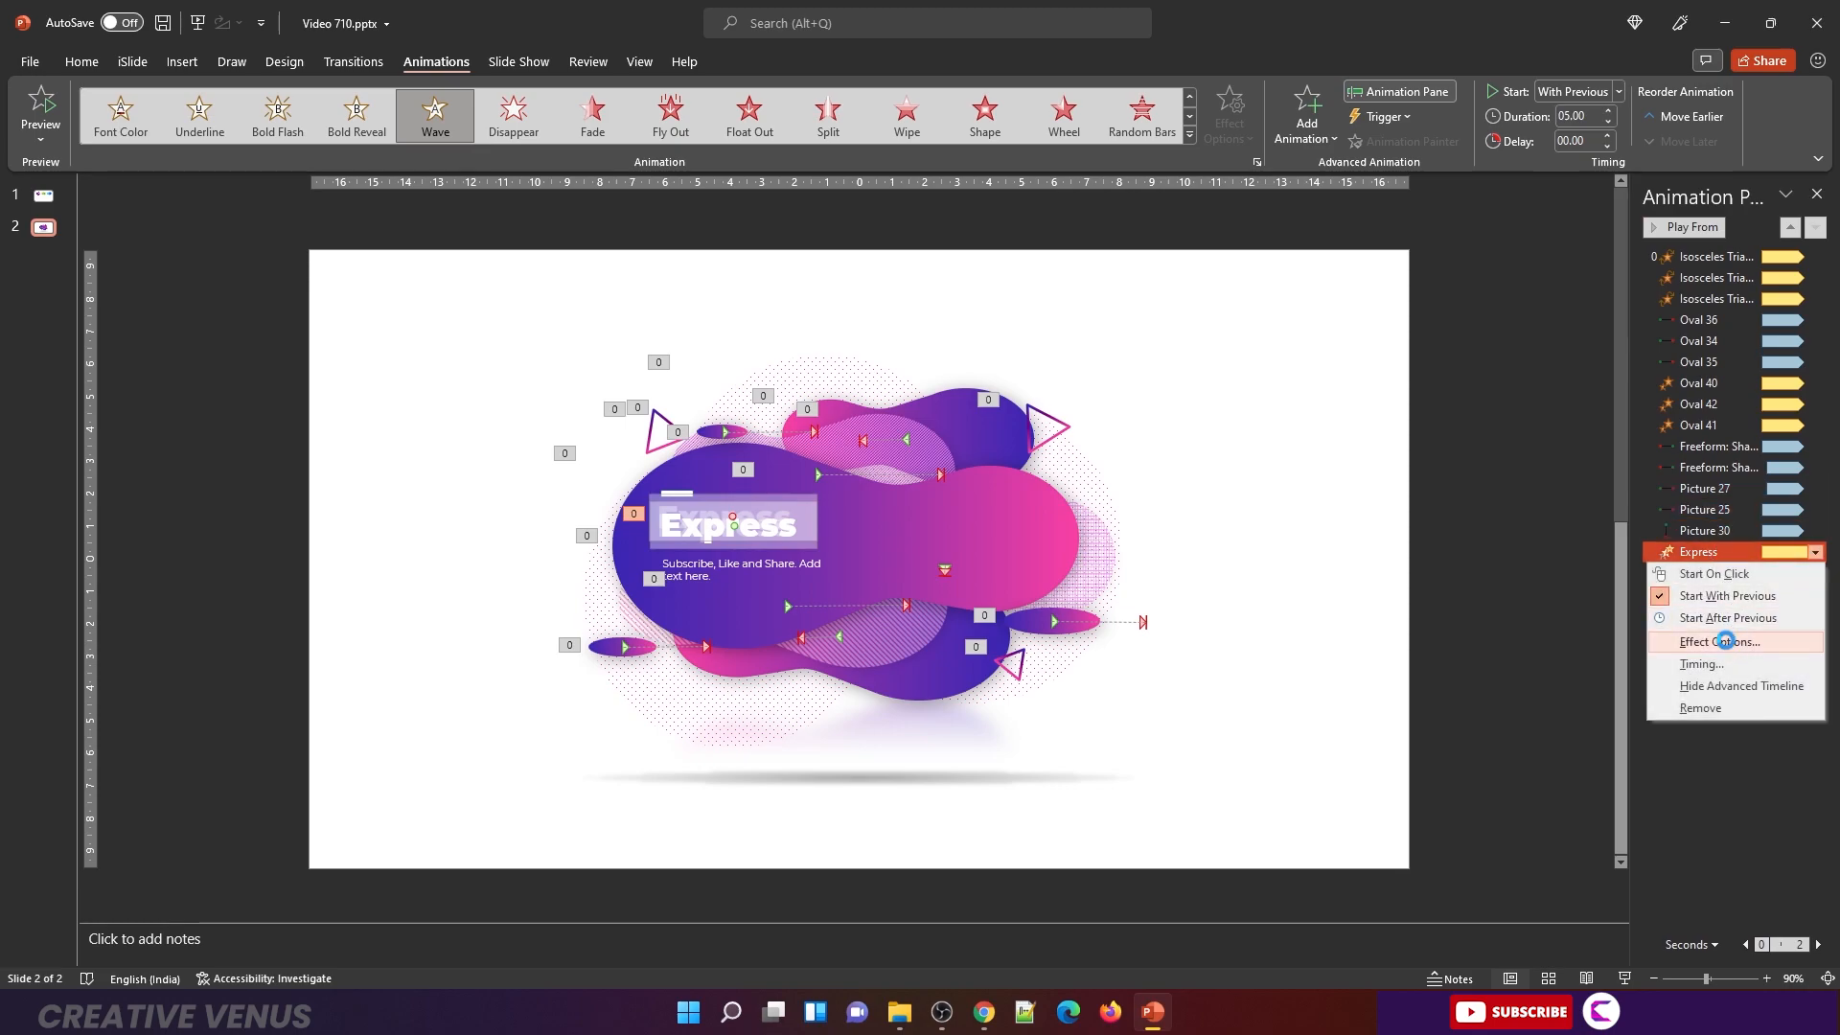
pyautogui.click(1721, 638)
pyautogui.click(821, 385)
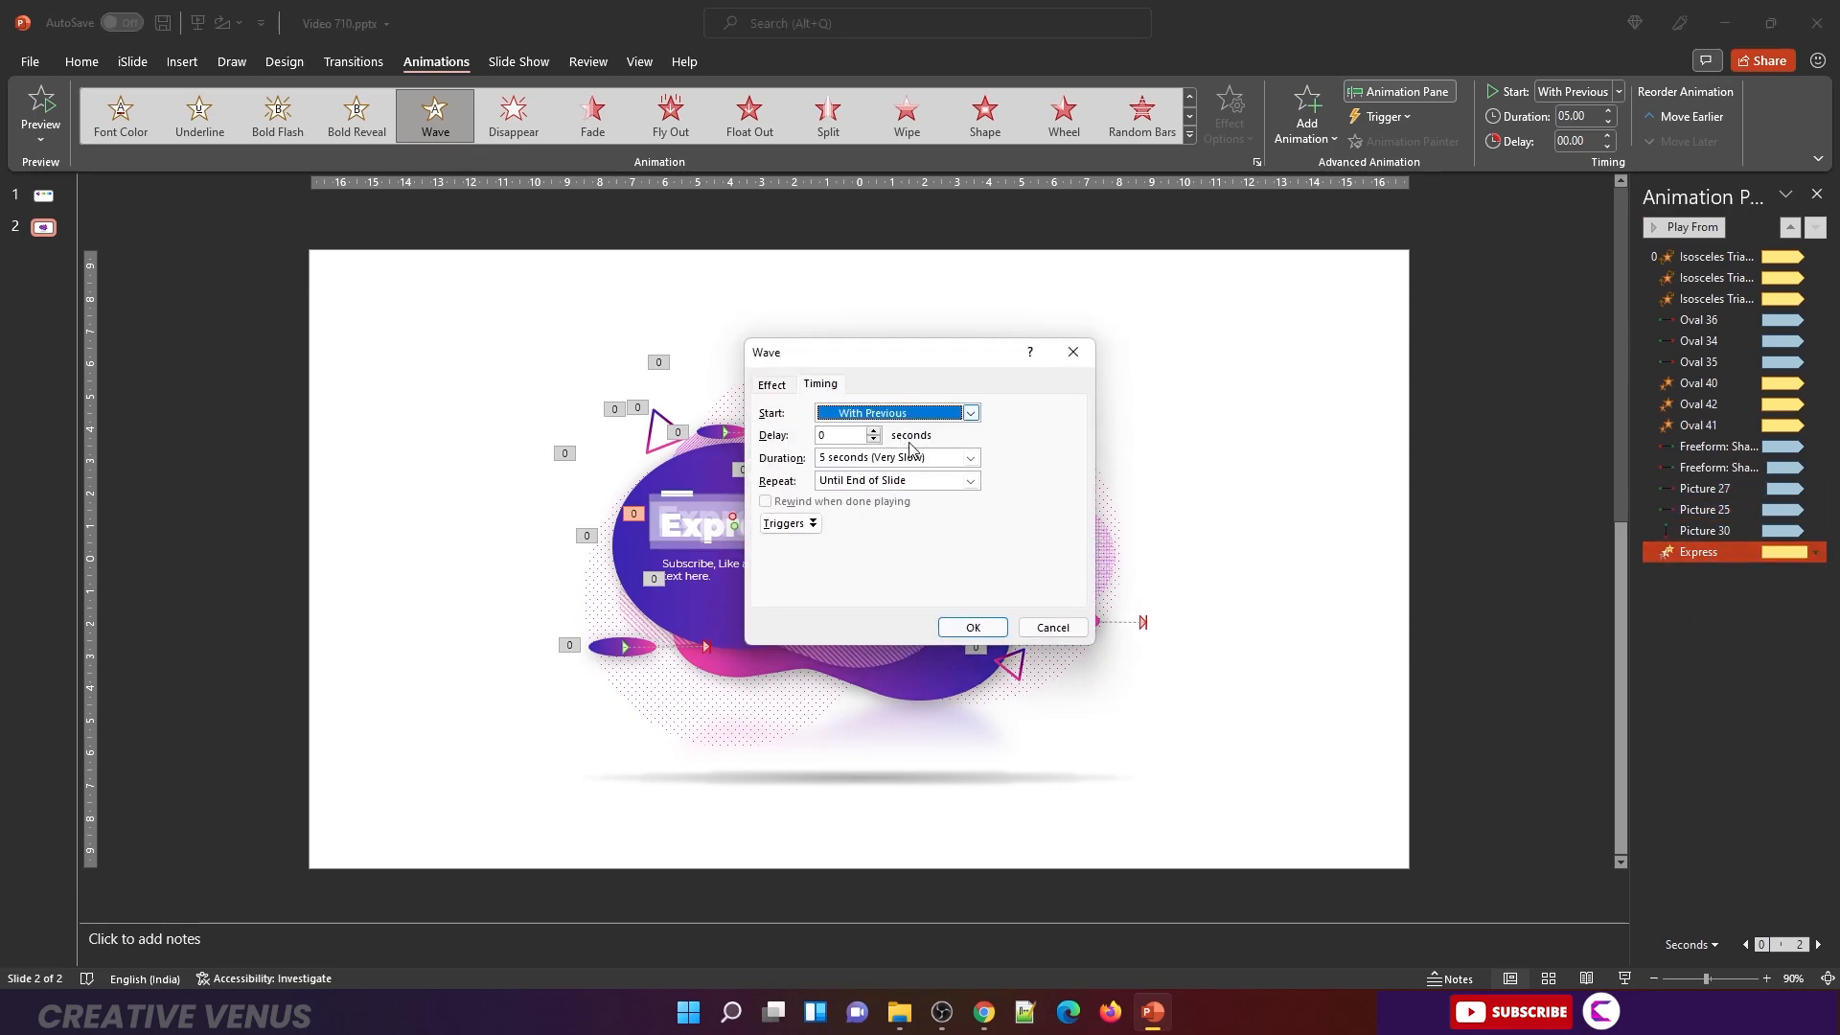
pyautogui.click(970, 459)
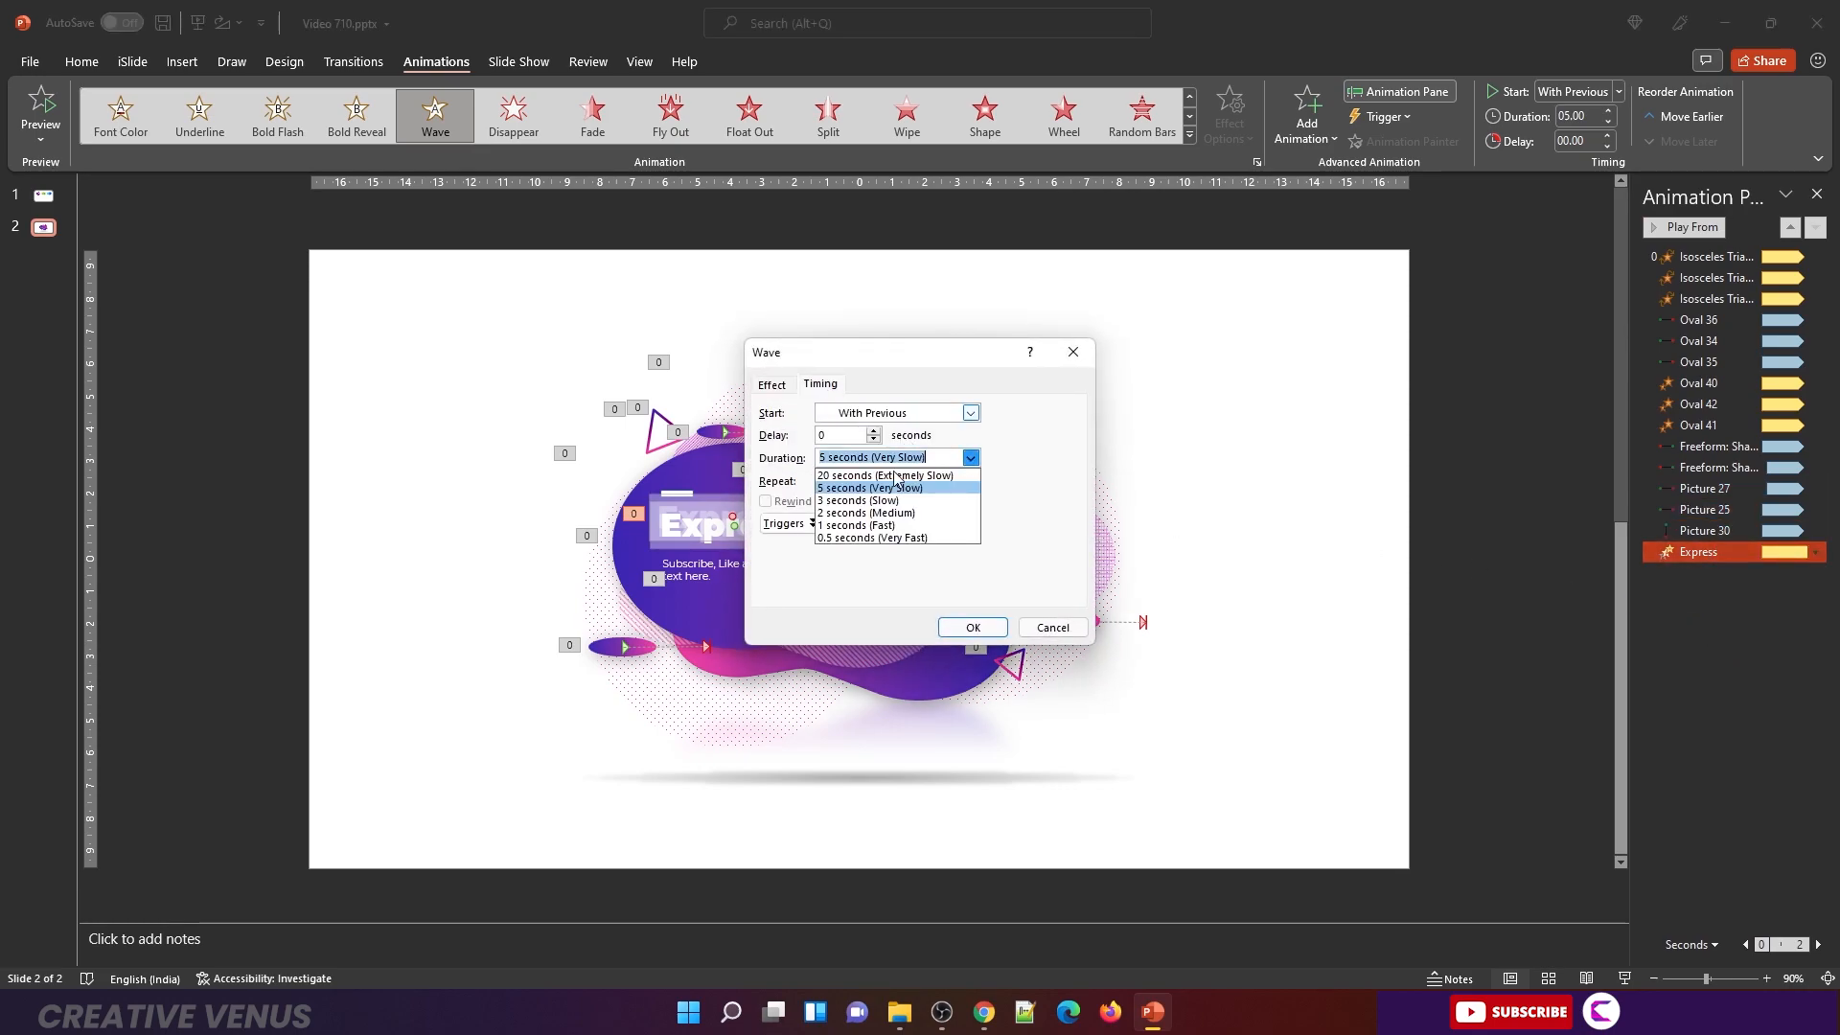
pyautogui.click(873, 538)
pyautogui.click(787, 385)
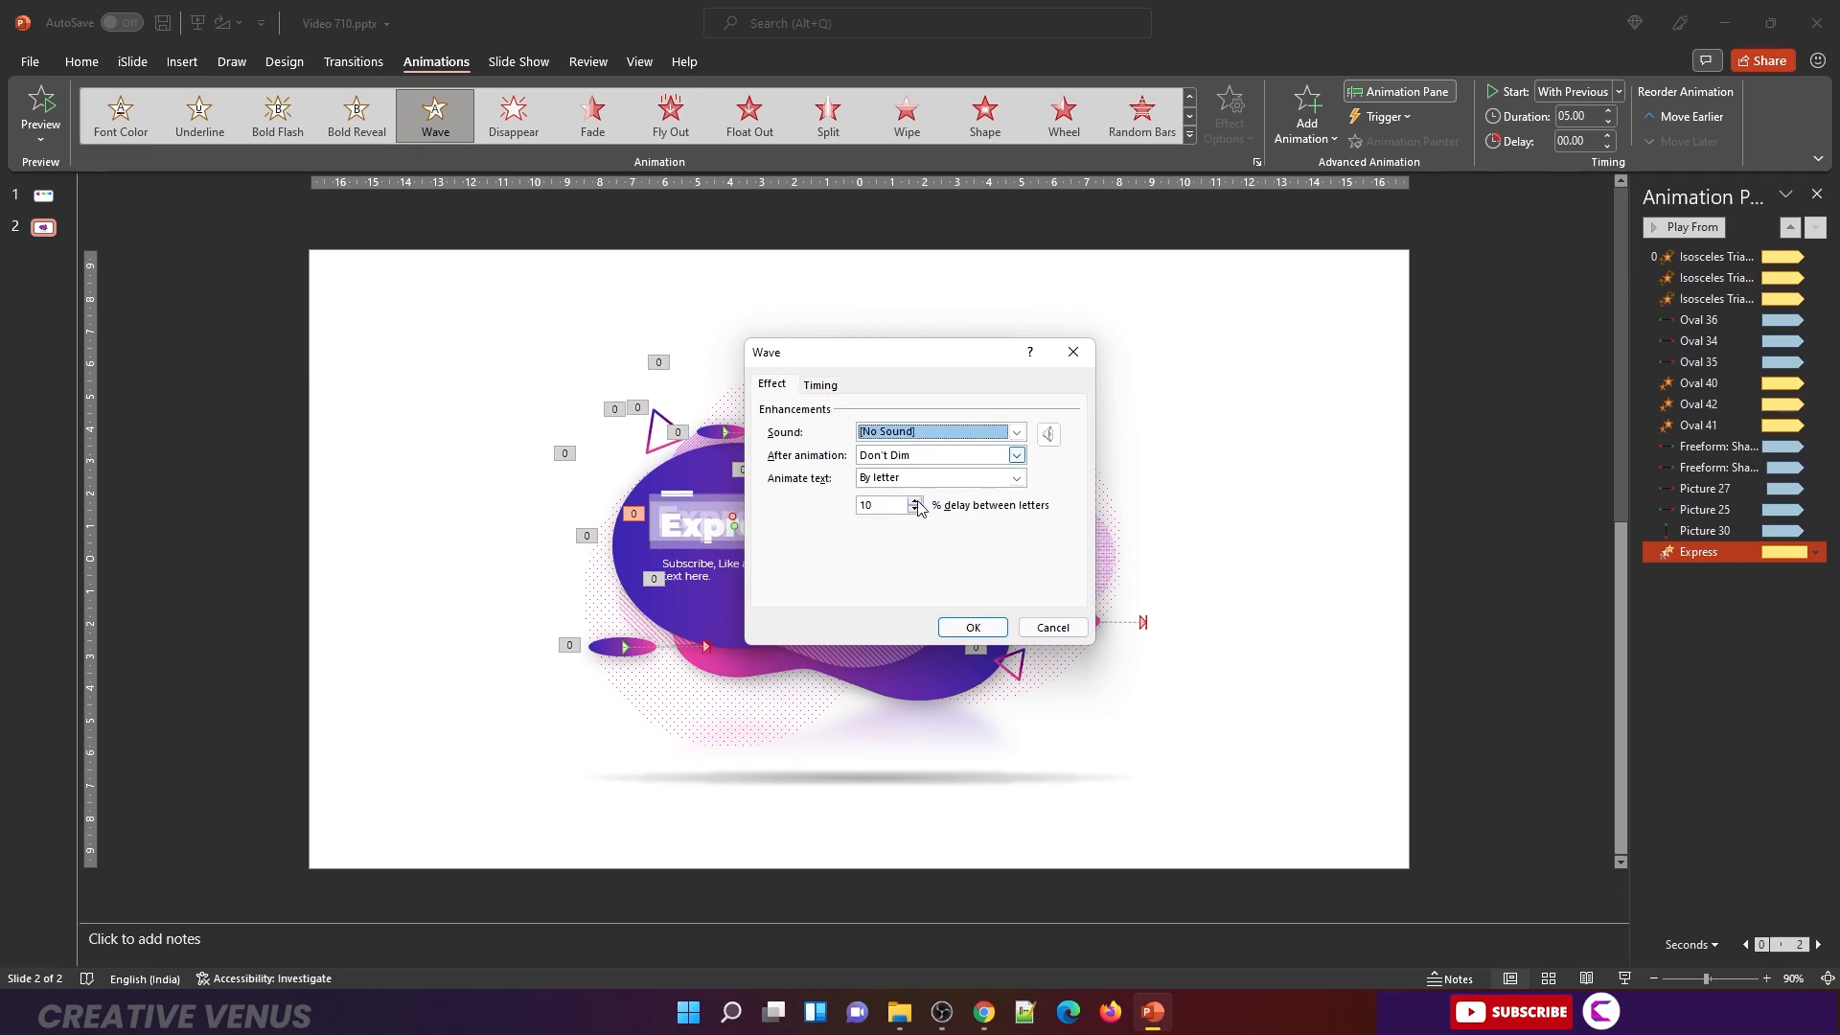
pyautogui.click(915, 500)
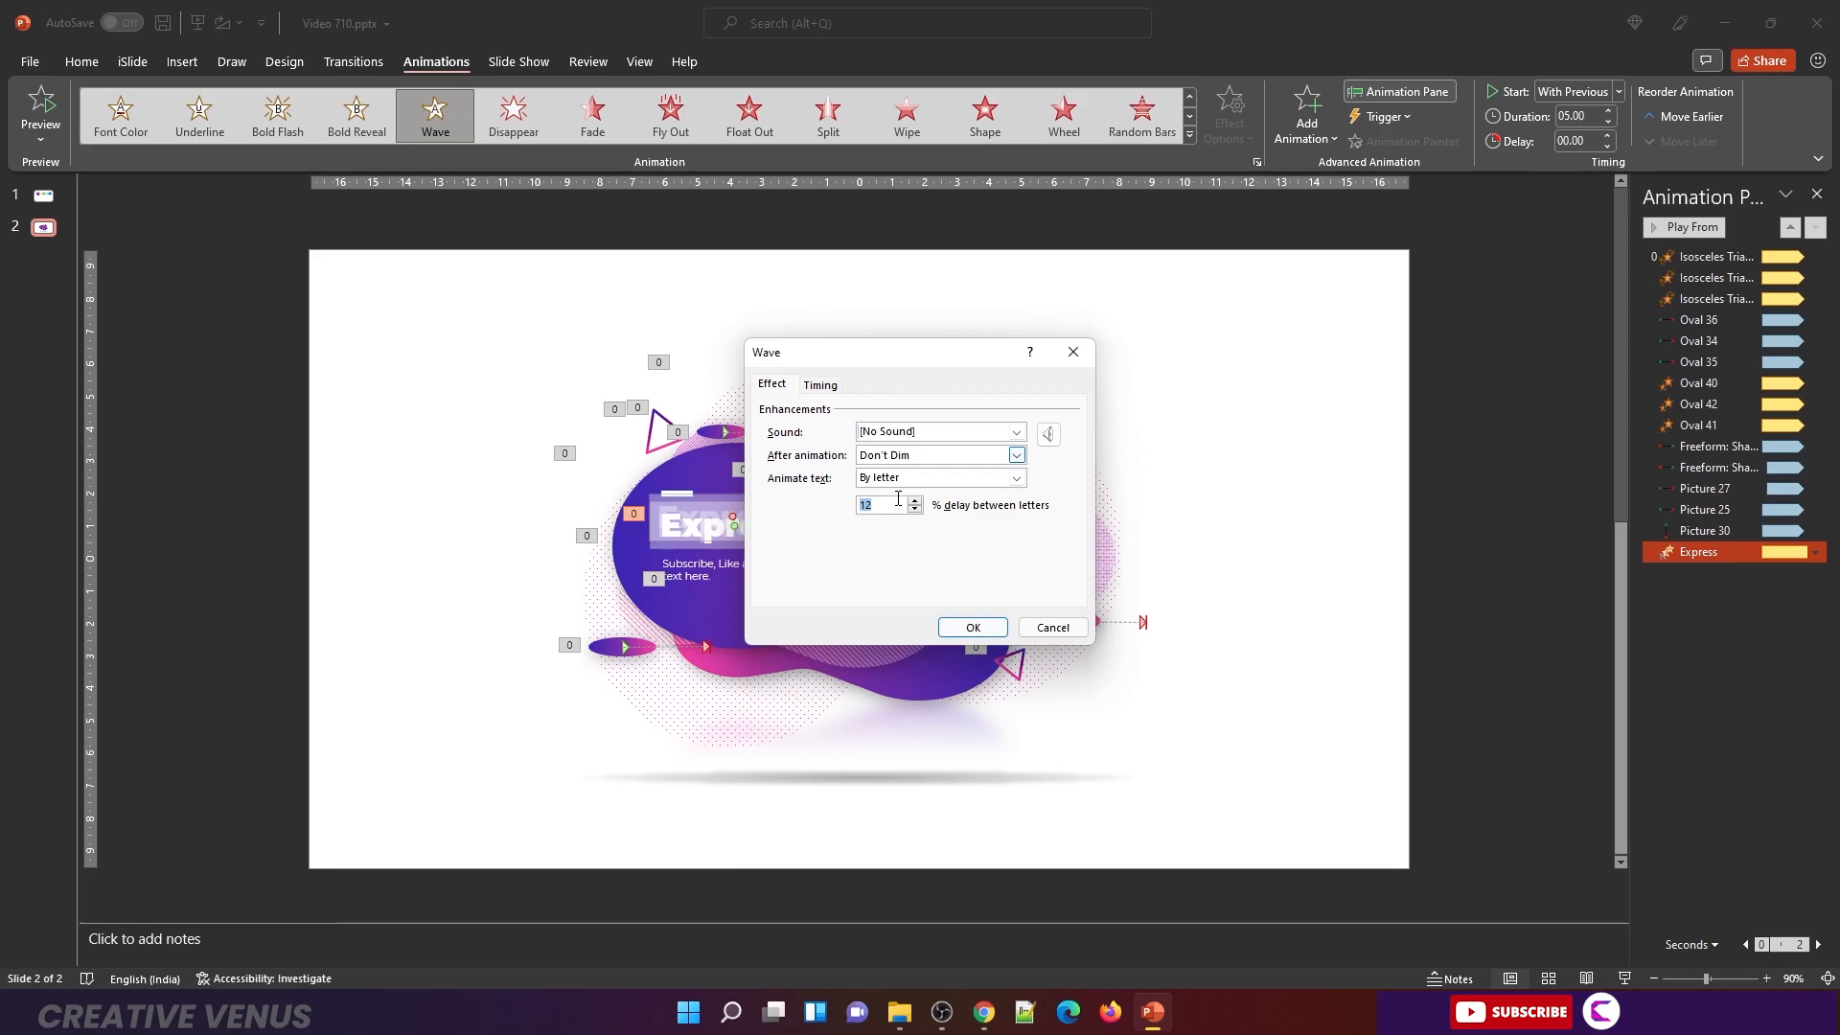
pyautogui.click(968, 629)
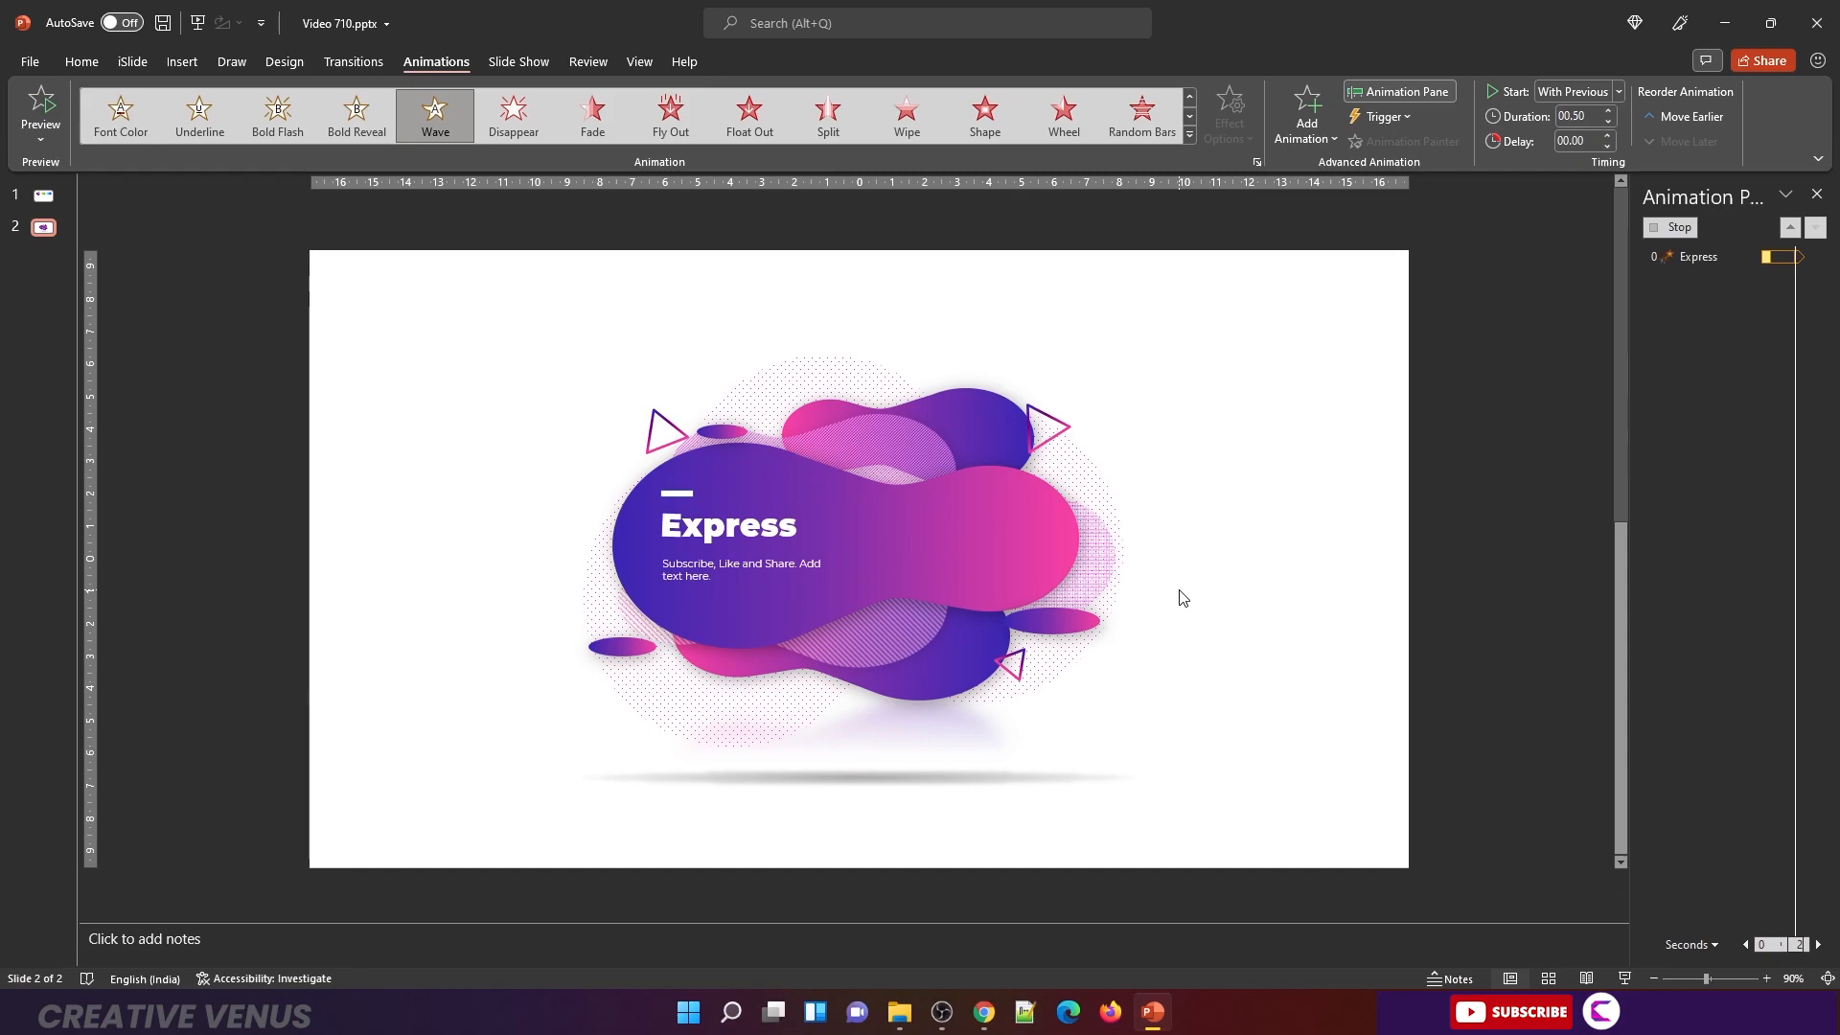
# Step: Play the current slide as a slide show to check the title's Wave animation, and return to editing
pyautogui.click(1626, 980)
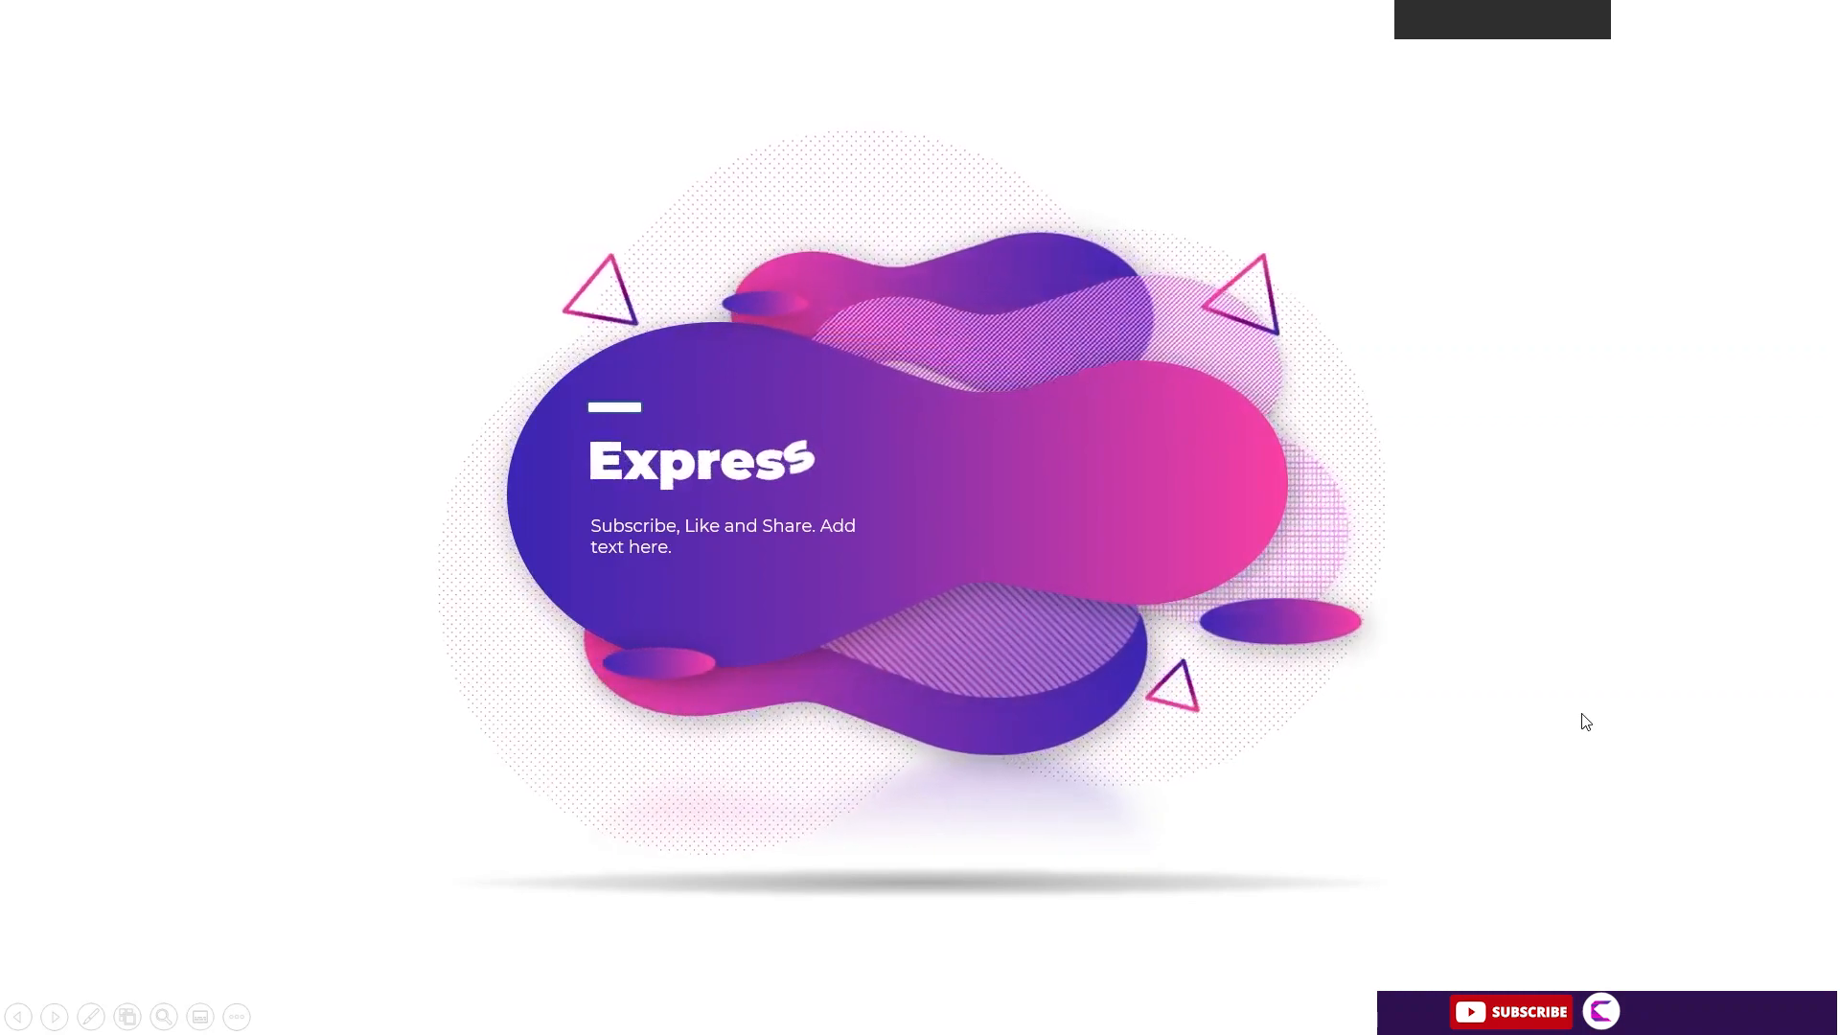
pyautogui.press('Escape')
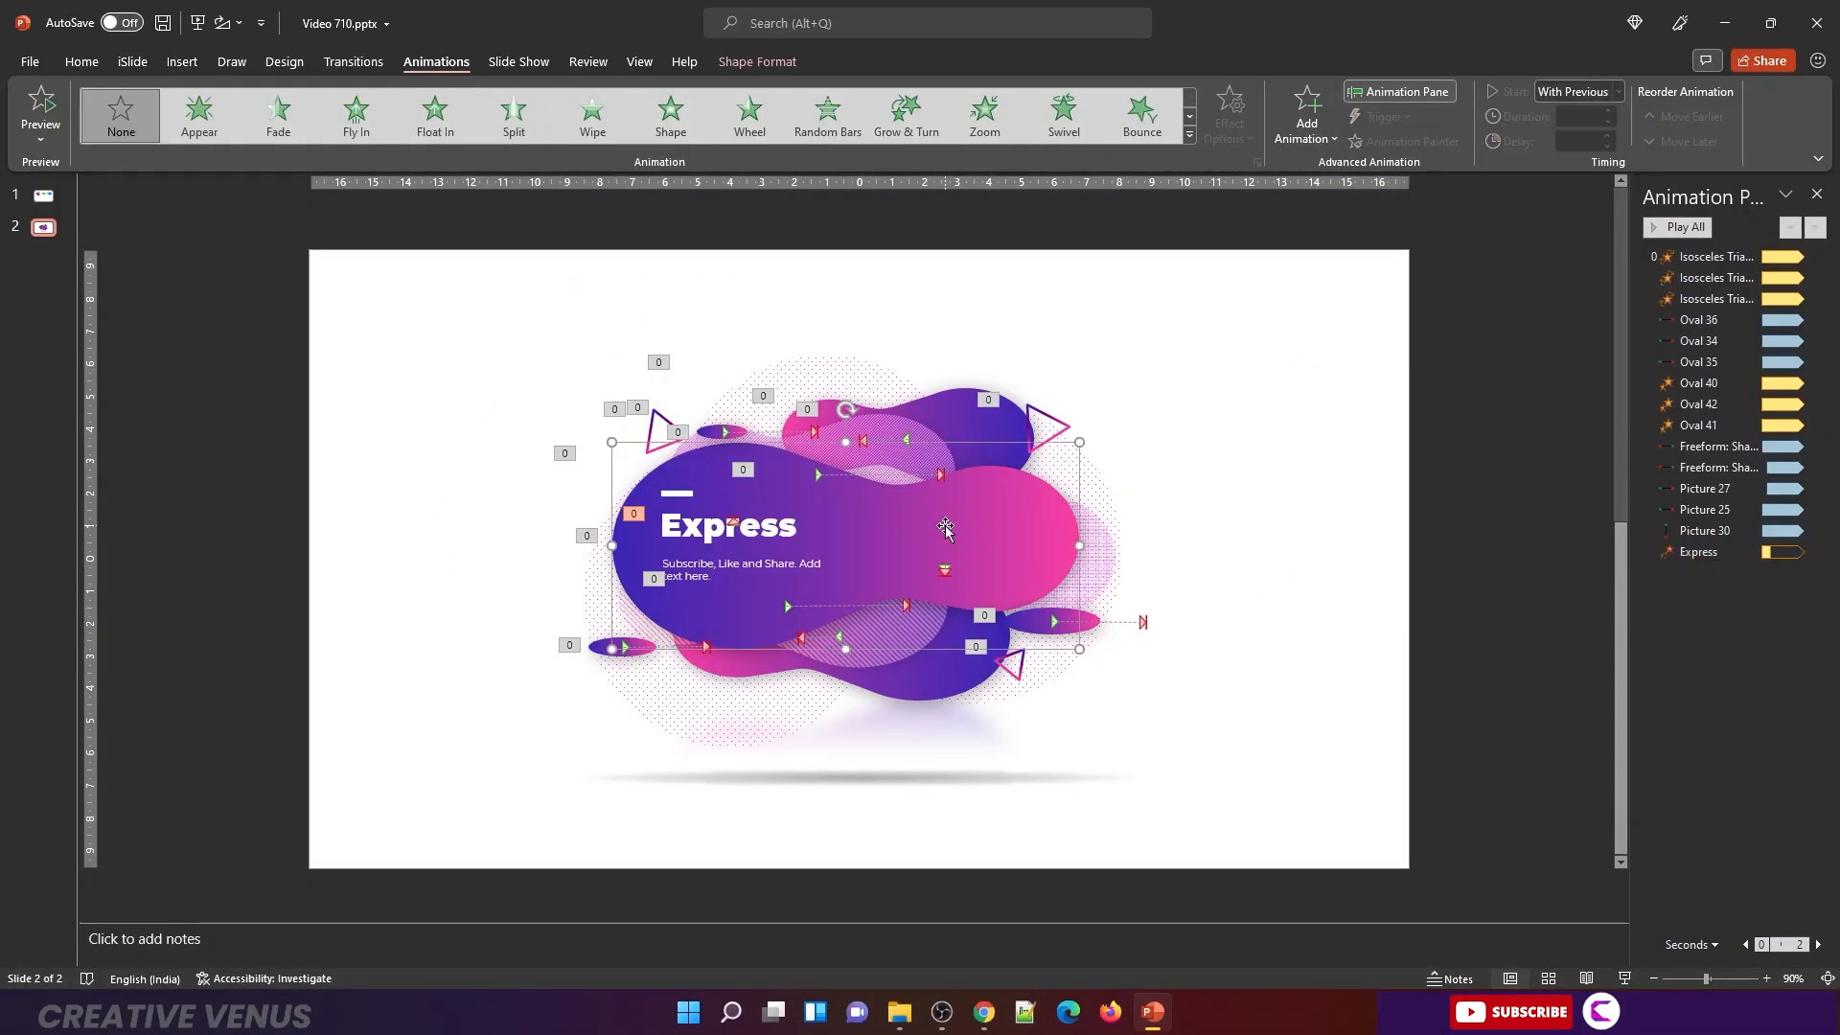
# Step: Add a Grow/Shrink emphasis animation to the main front blob and start it With Previous
pyautogui.click(1301, 136)
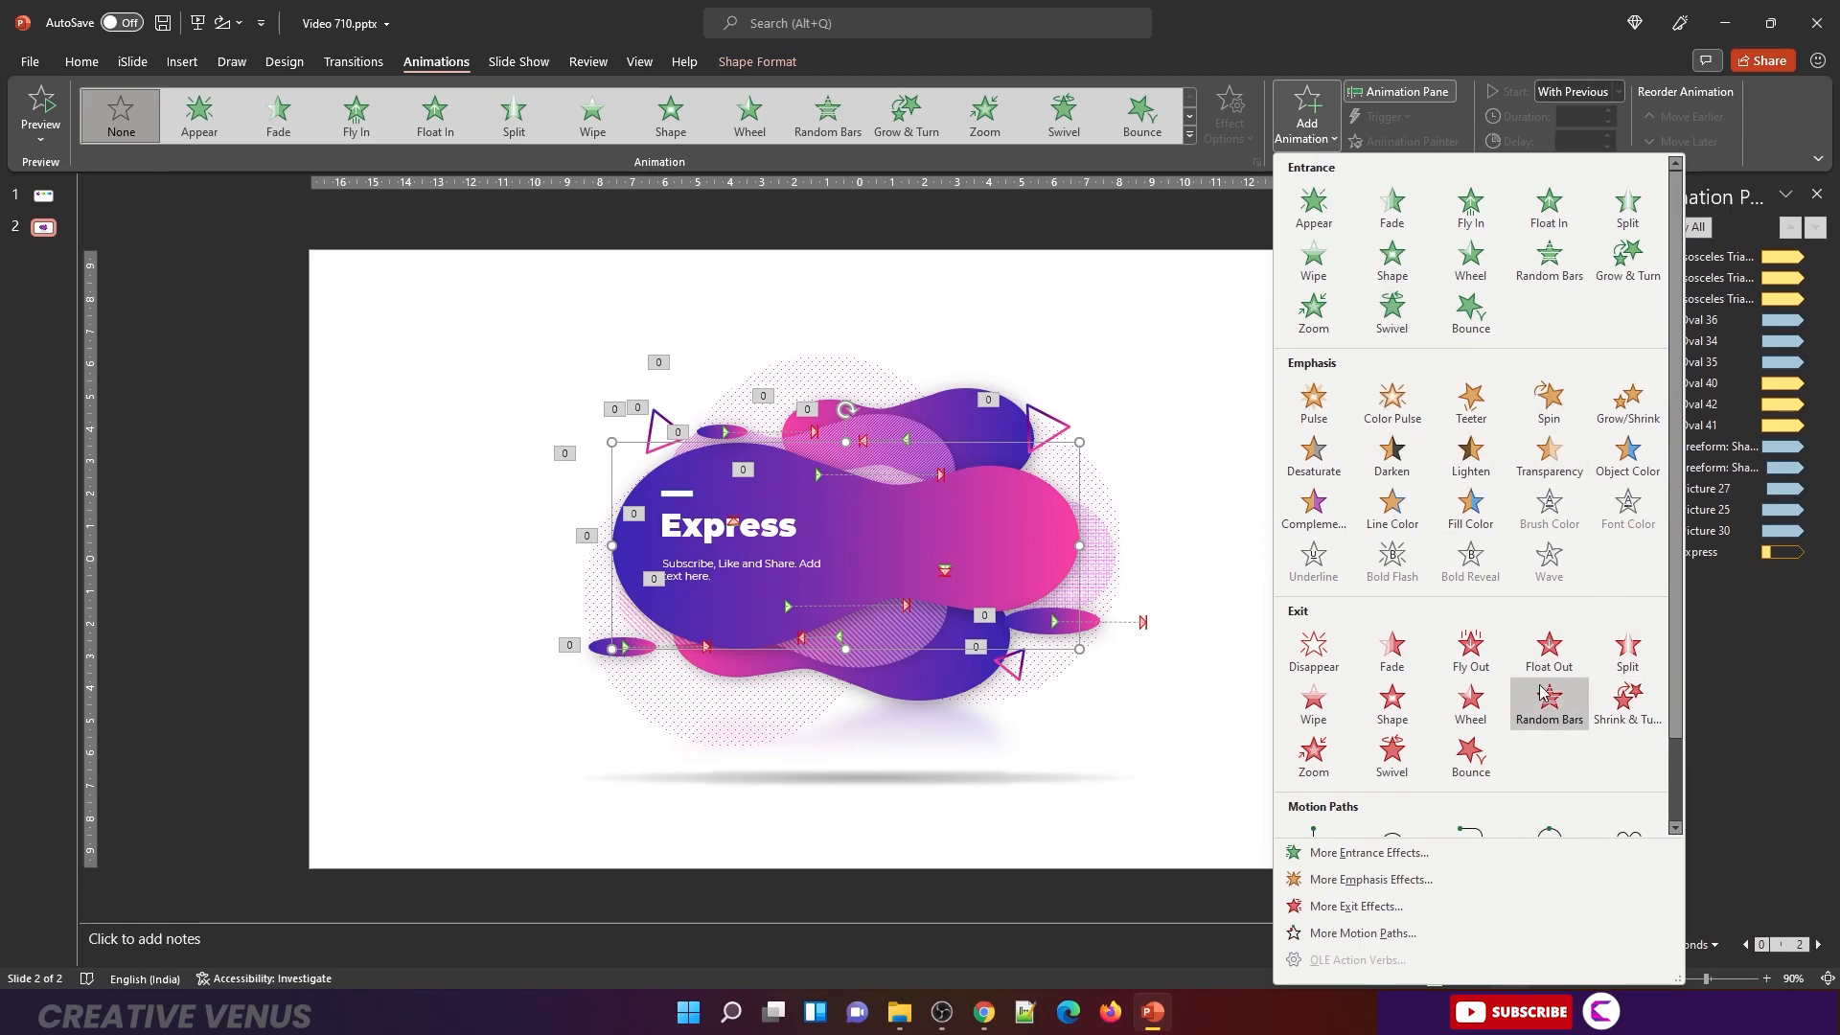
pyautogui.scroll(-2, 1598, 585)
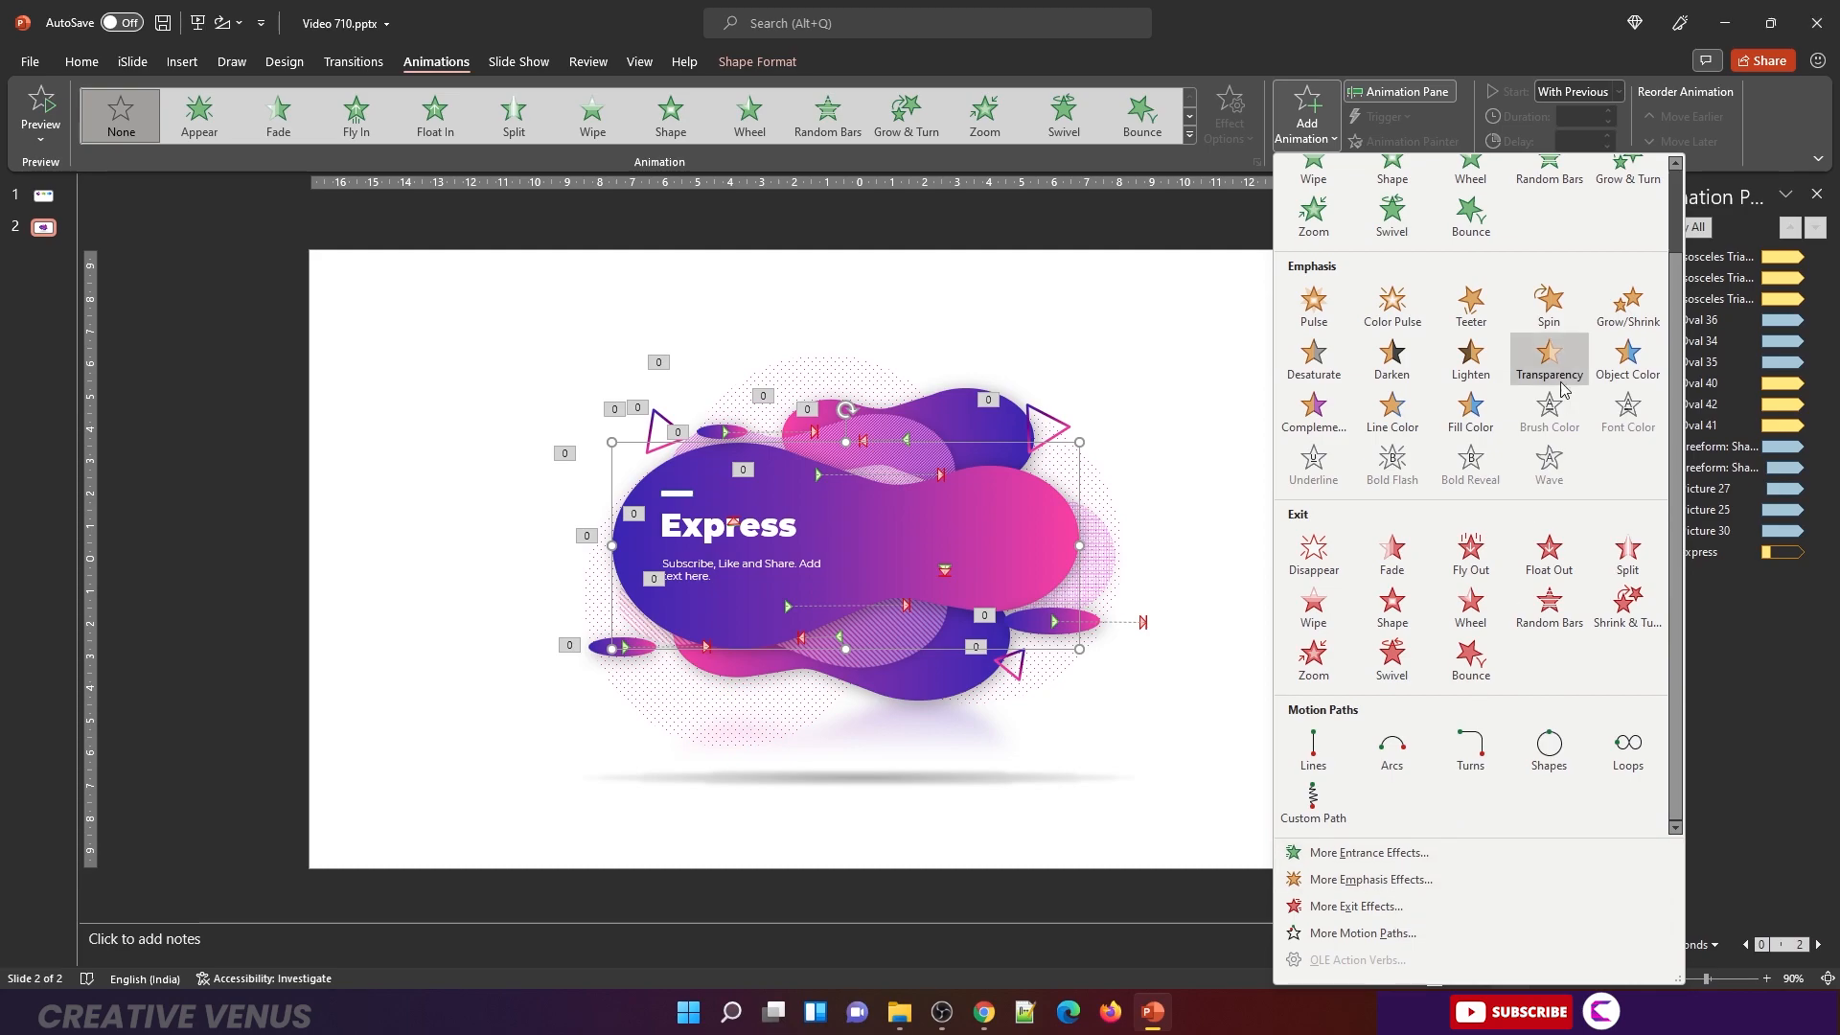
pyautogui.scroll(2, 1571, 393)
pyautogui.click(1620, 401)
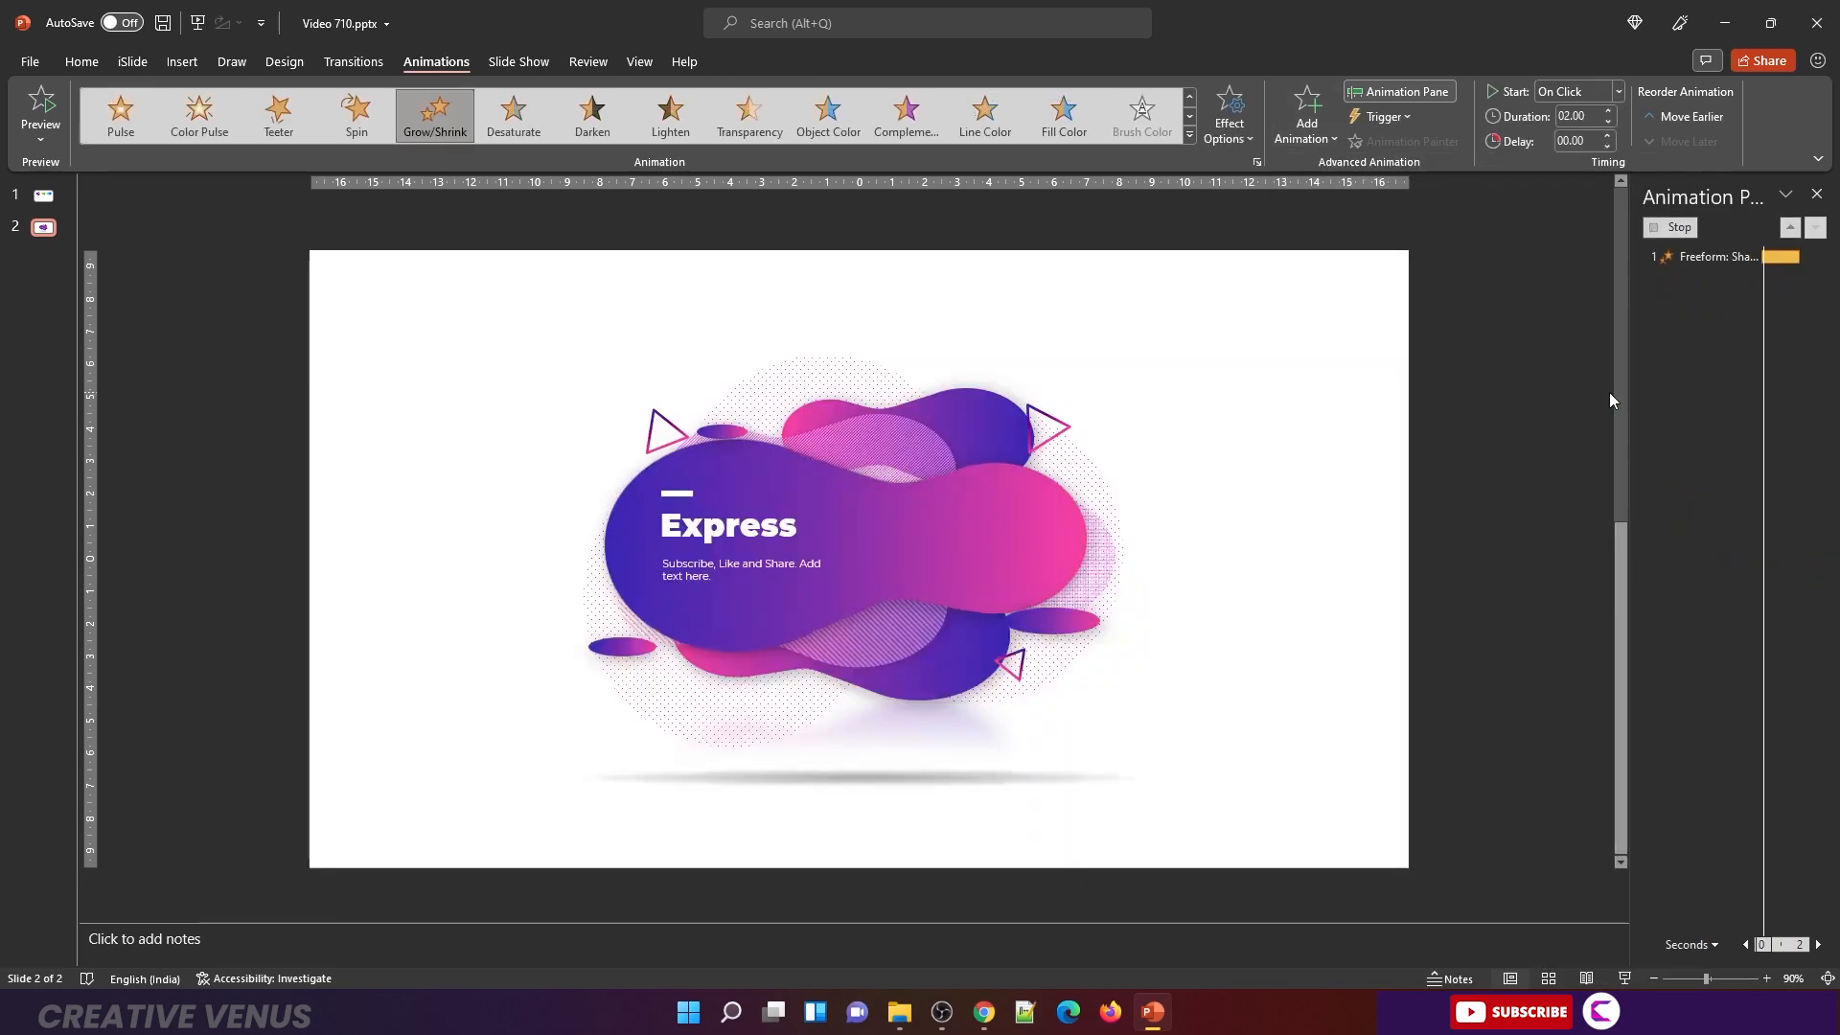
pyautogui.click(1617, 92)
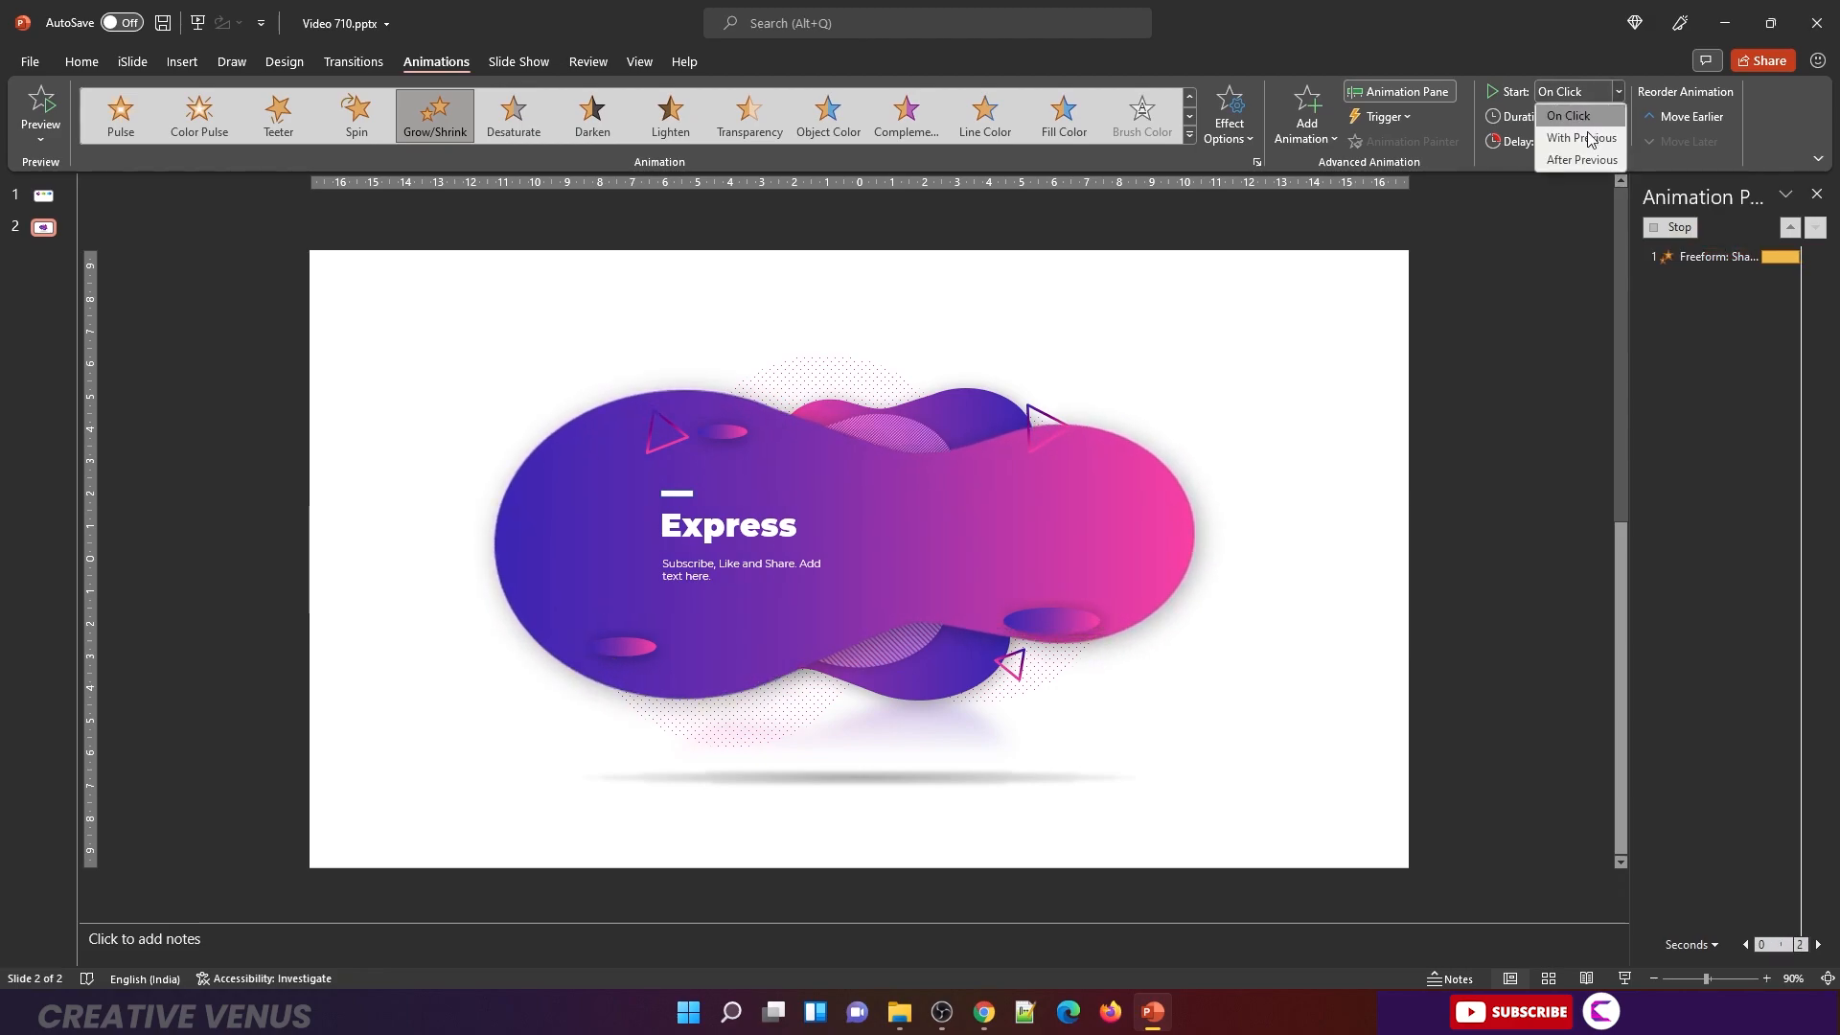
pyautogui.click(1572, 131)
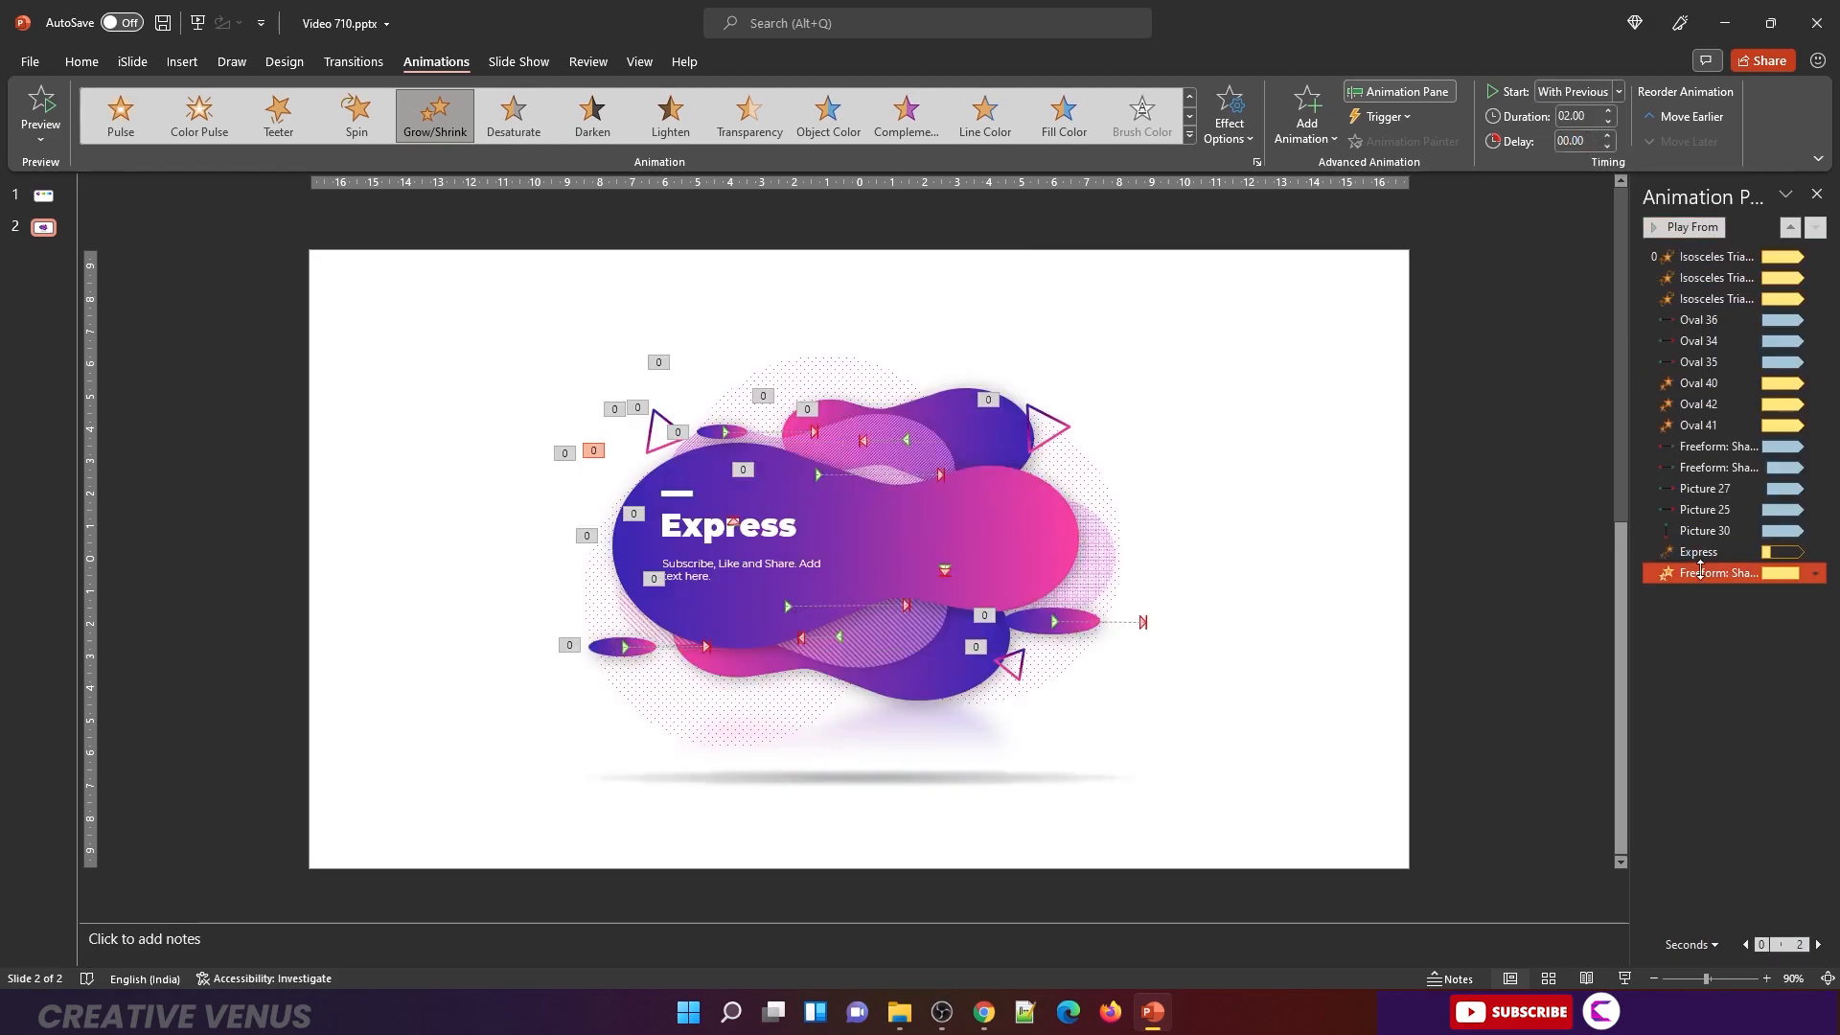
# Step: Turn on Auto-reverse for the main blob's Grow/Shrink animation and repeat it Until End of Slide
pyautogui.click(1815, 574)
pyautogui.click(1710, 664)
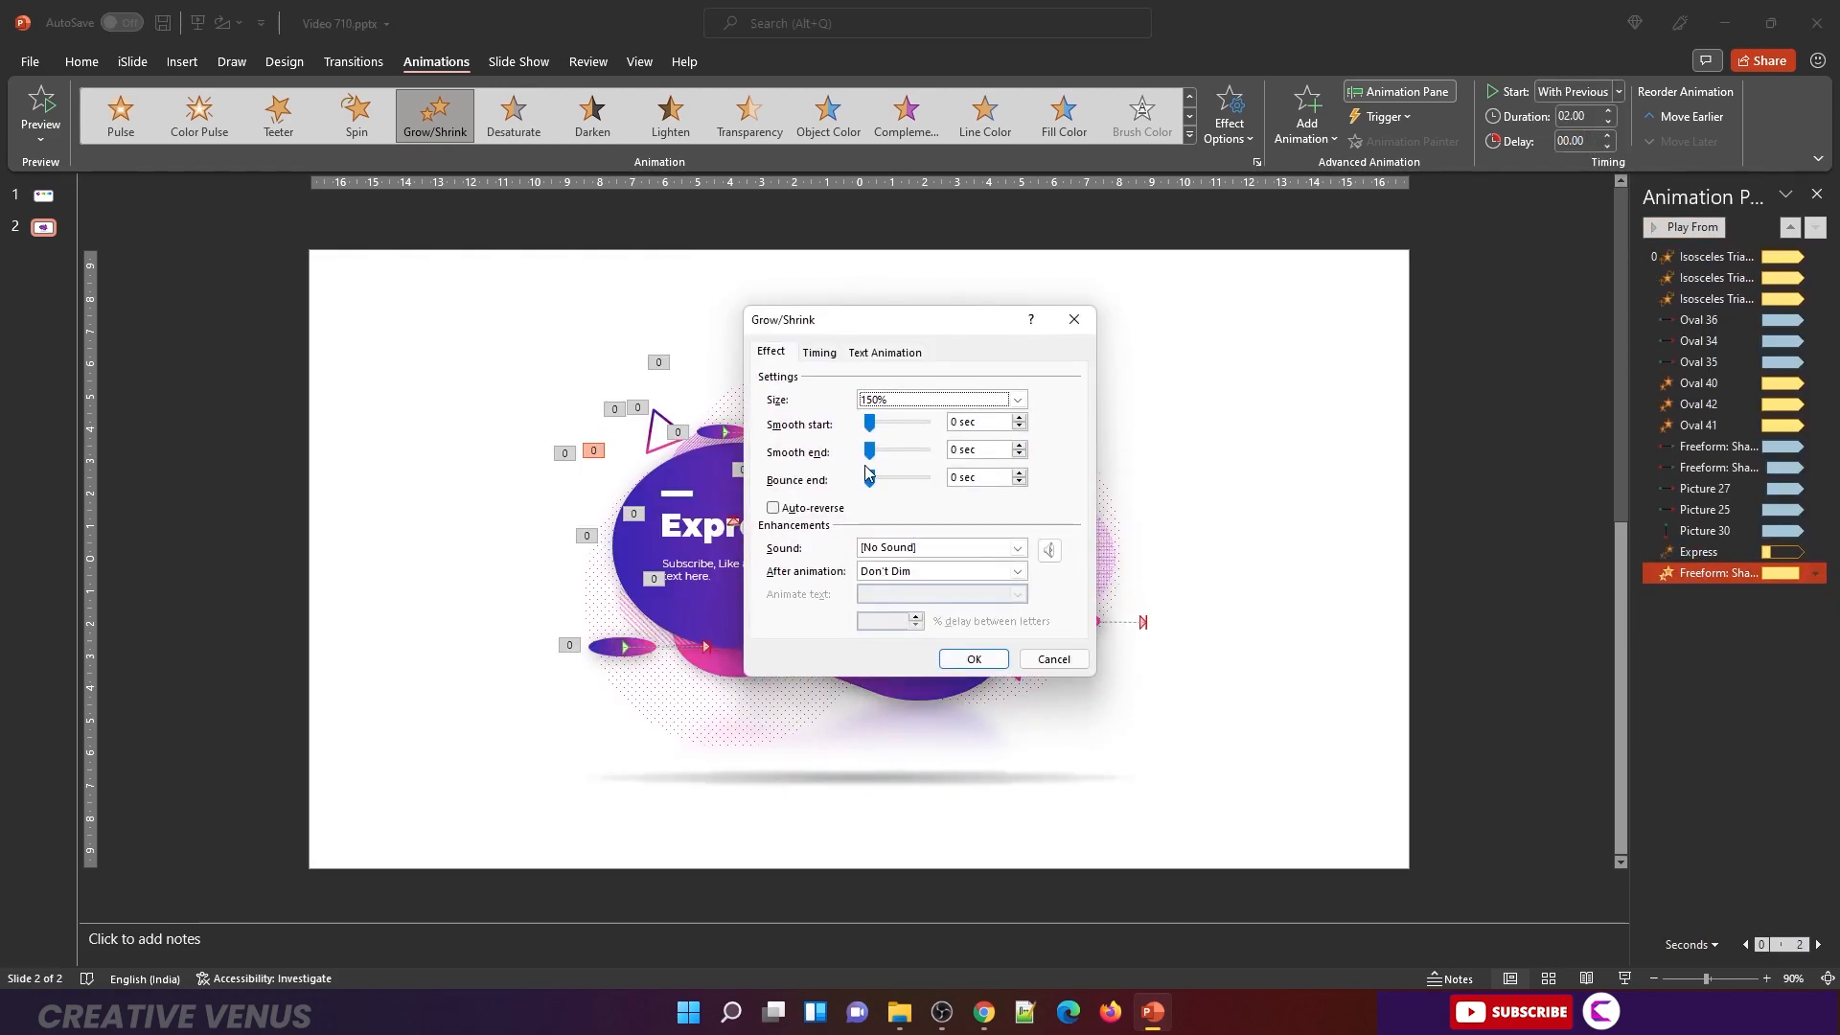
pyautogui.click(815, 506)
pyautogui.click(820, 353)
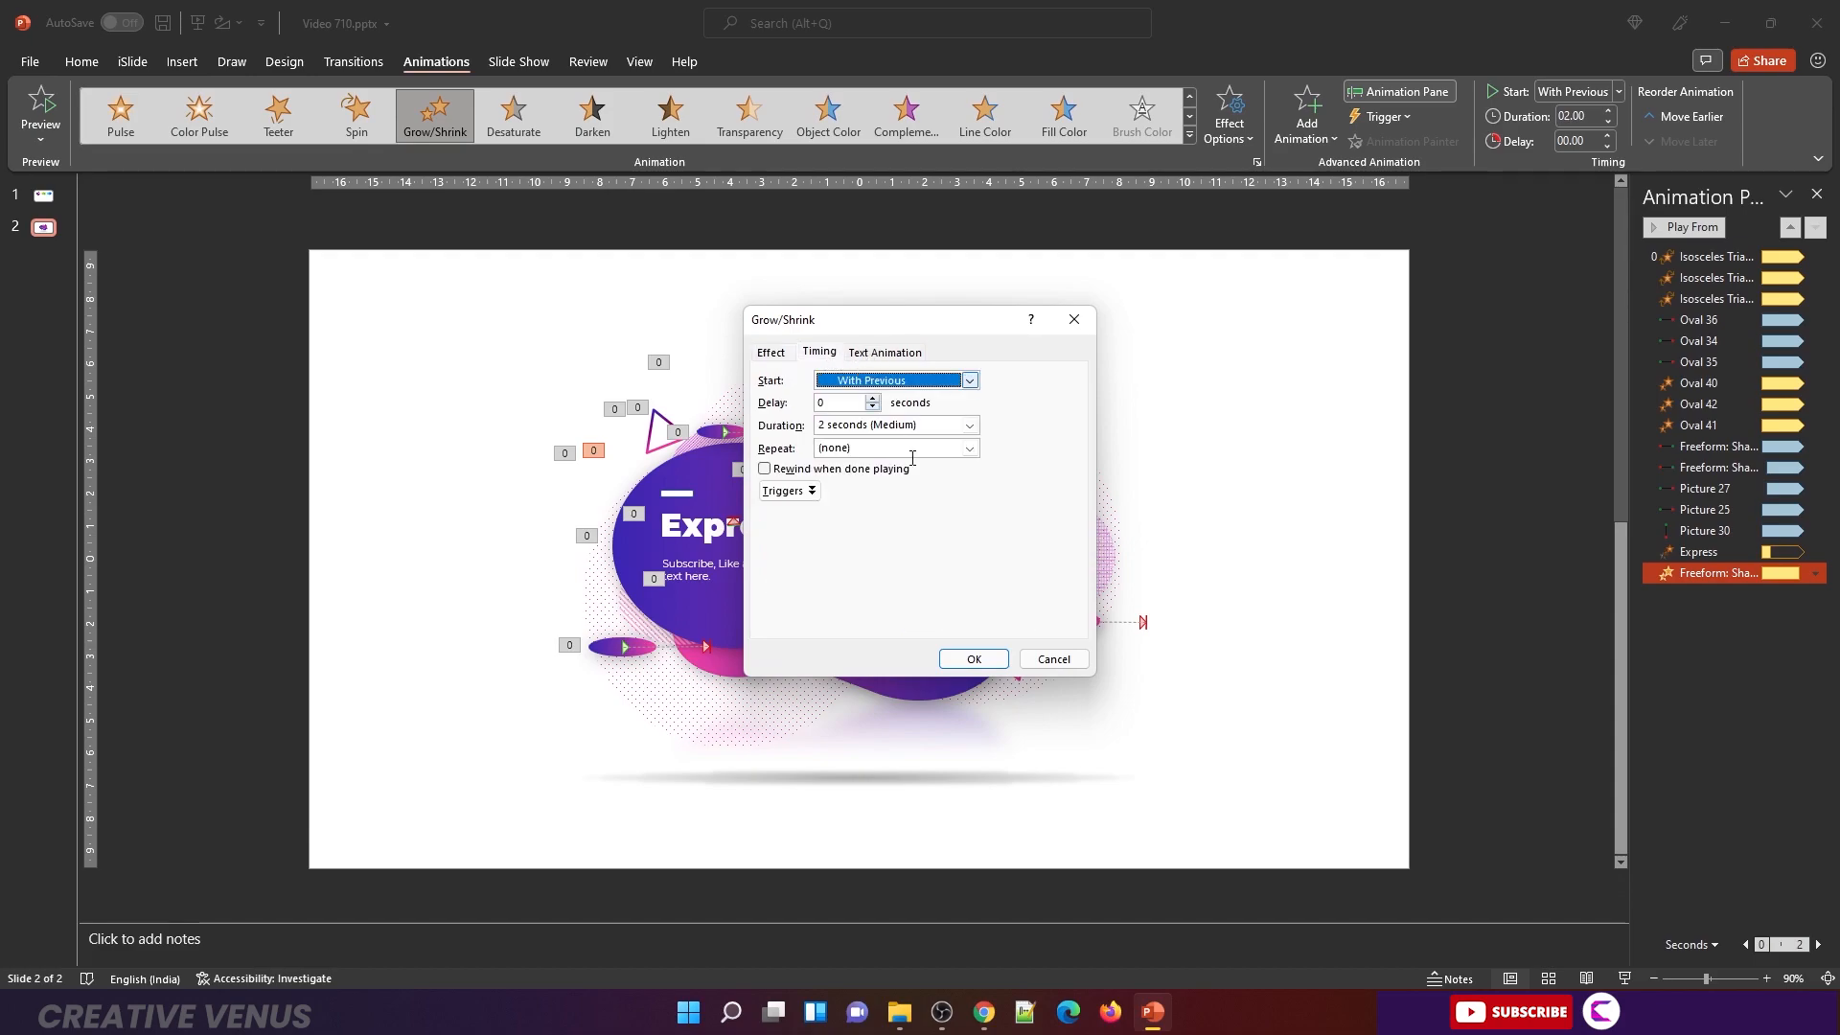
pyautogui.click(969, 448)
pyautogui.click(862, 553)
# Step: Give the main blob's Grow/Shrink animation a custom size of 110% and a duration of 3.5 seconds
pyautogui.click(769, 352)
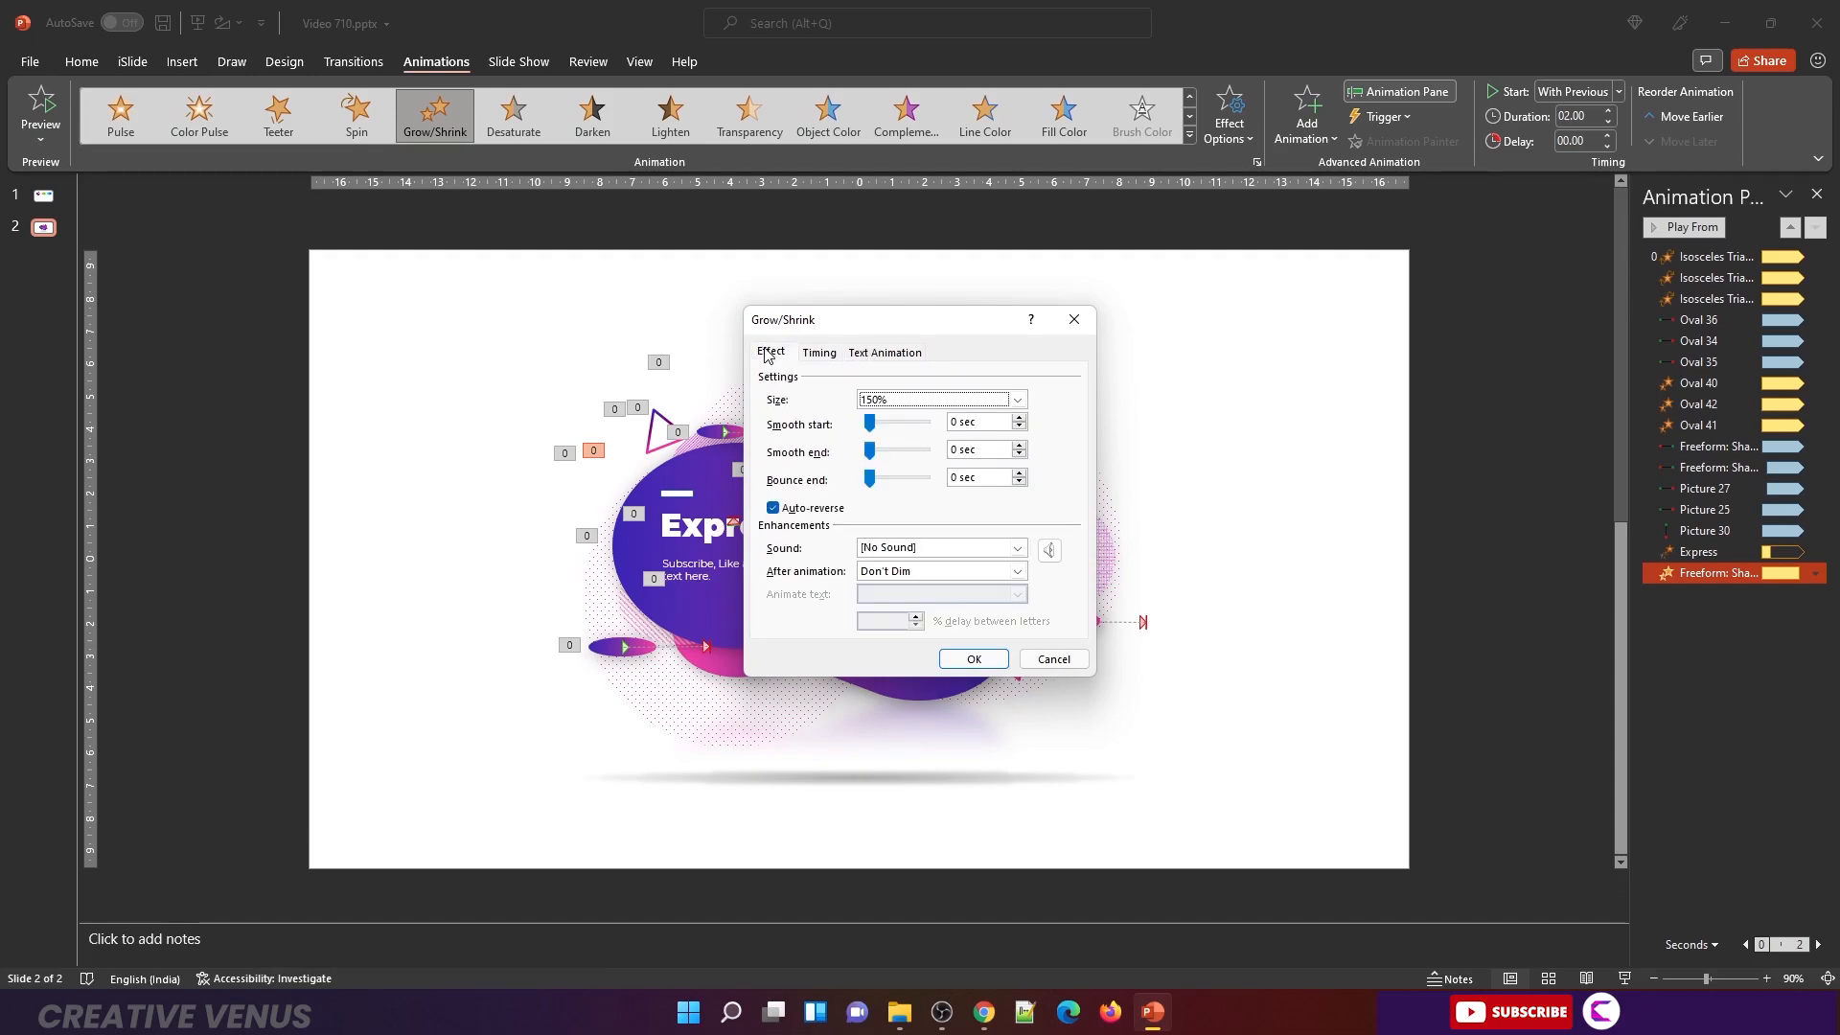
pyautogui.click(1017, 400)
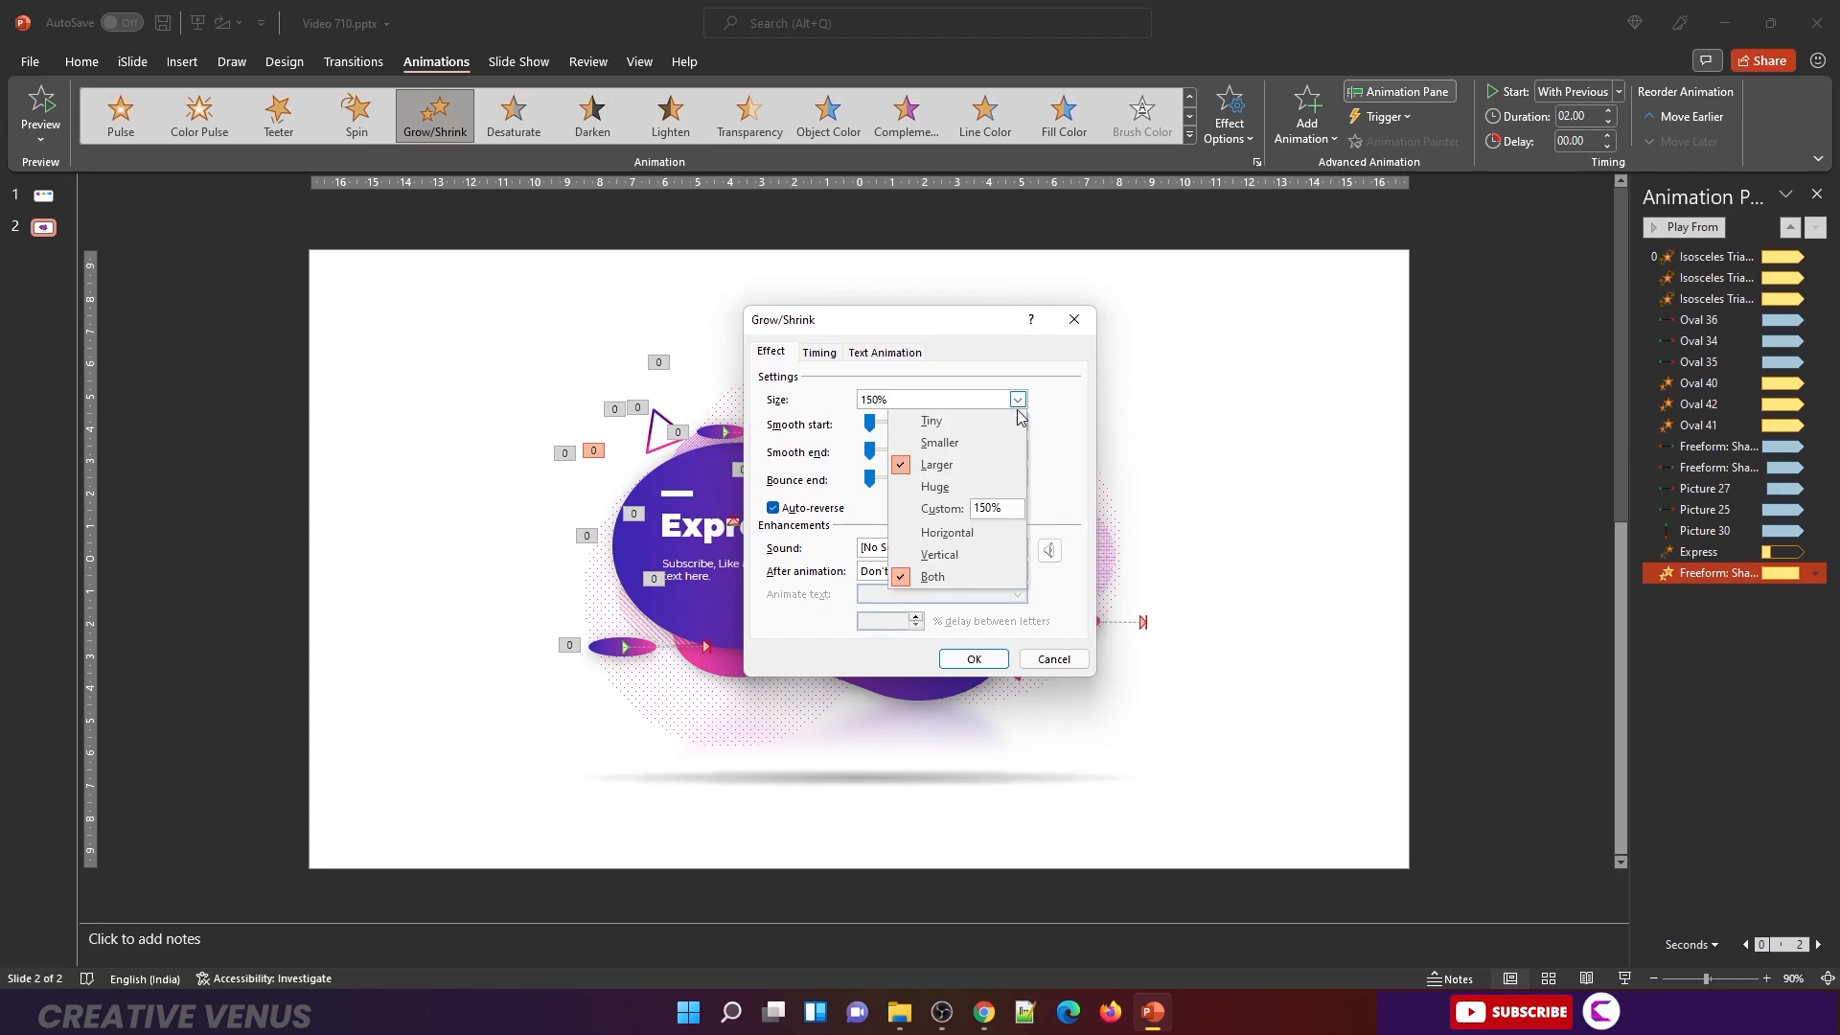
pyautogui.click(976, 509)
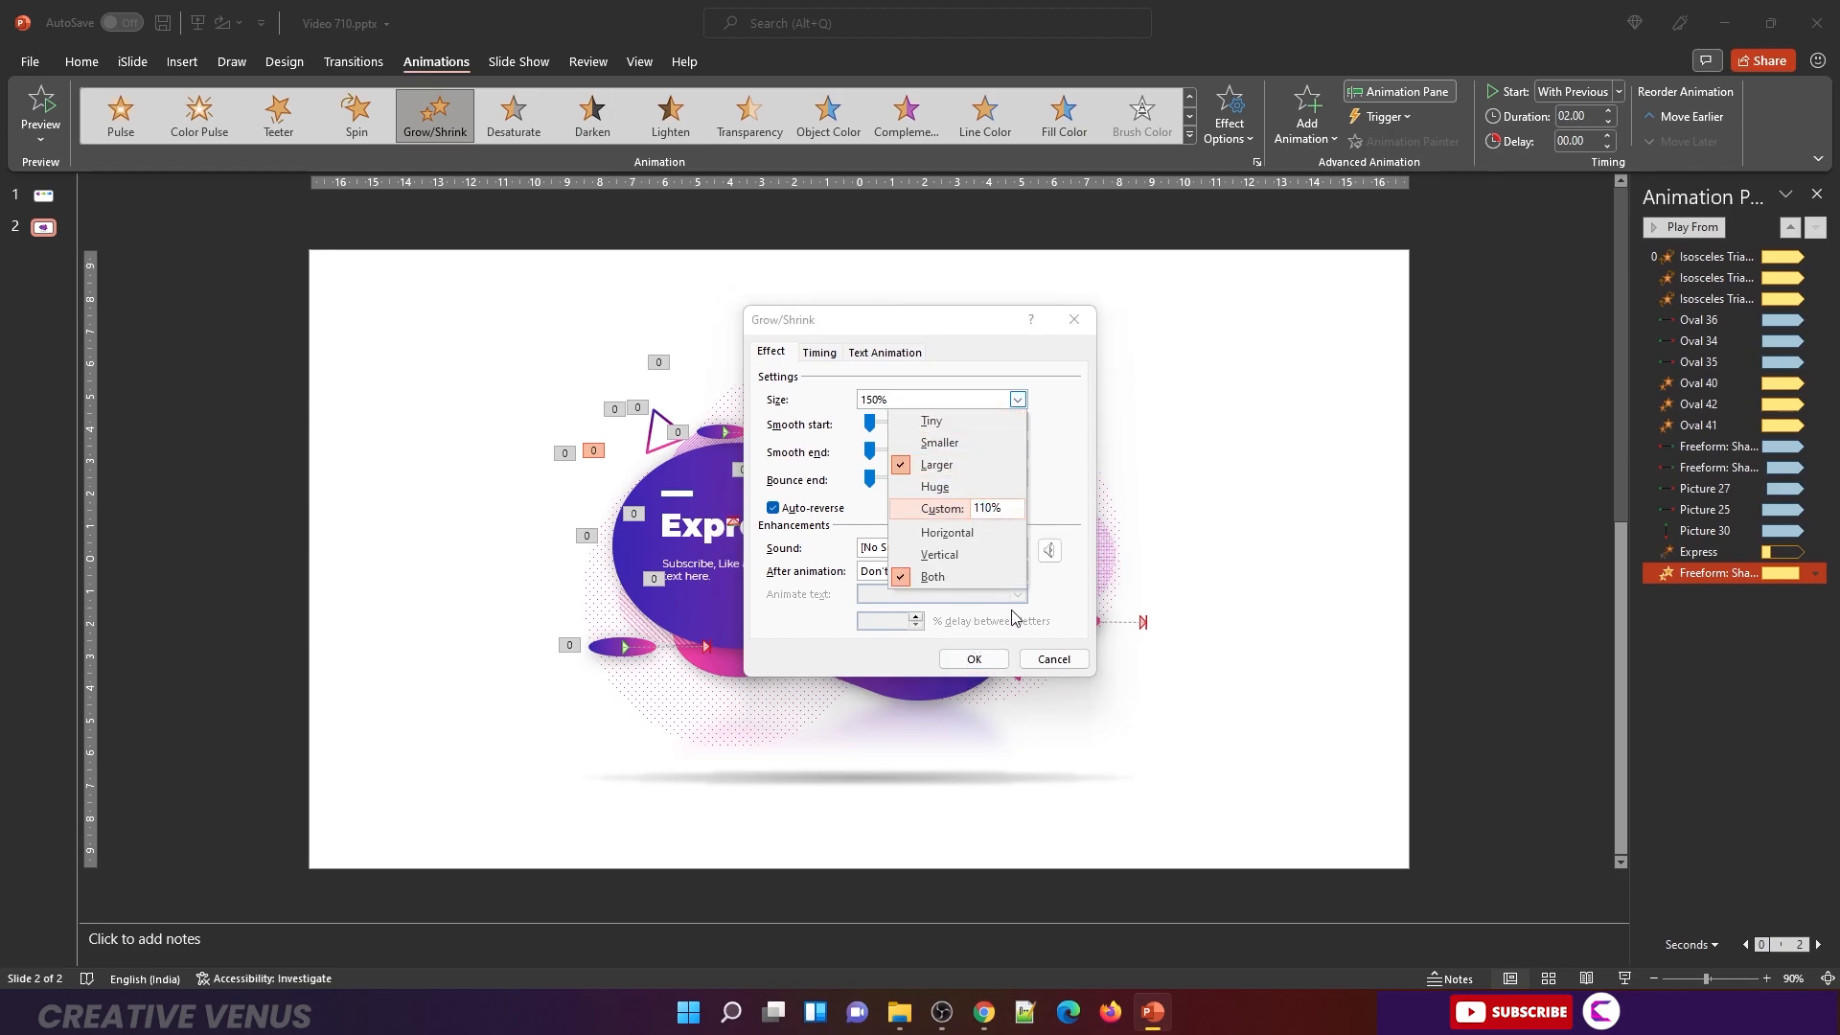
pyautogui.press('Return')
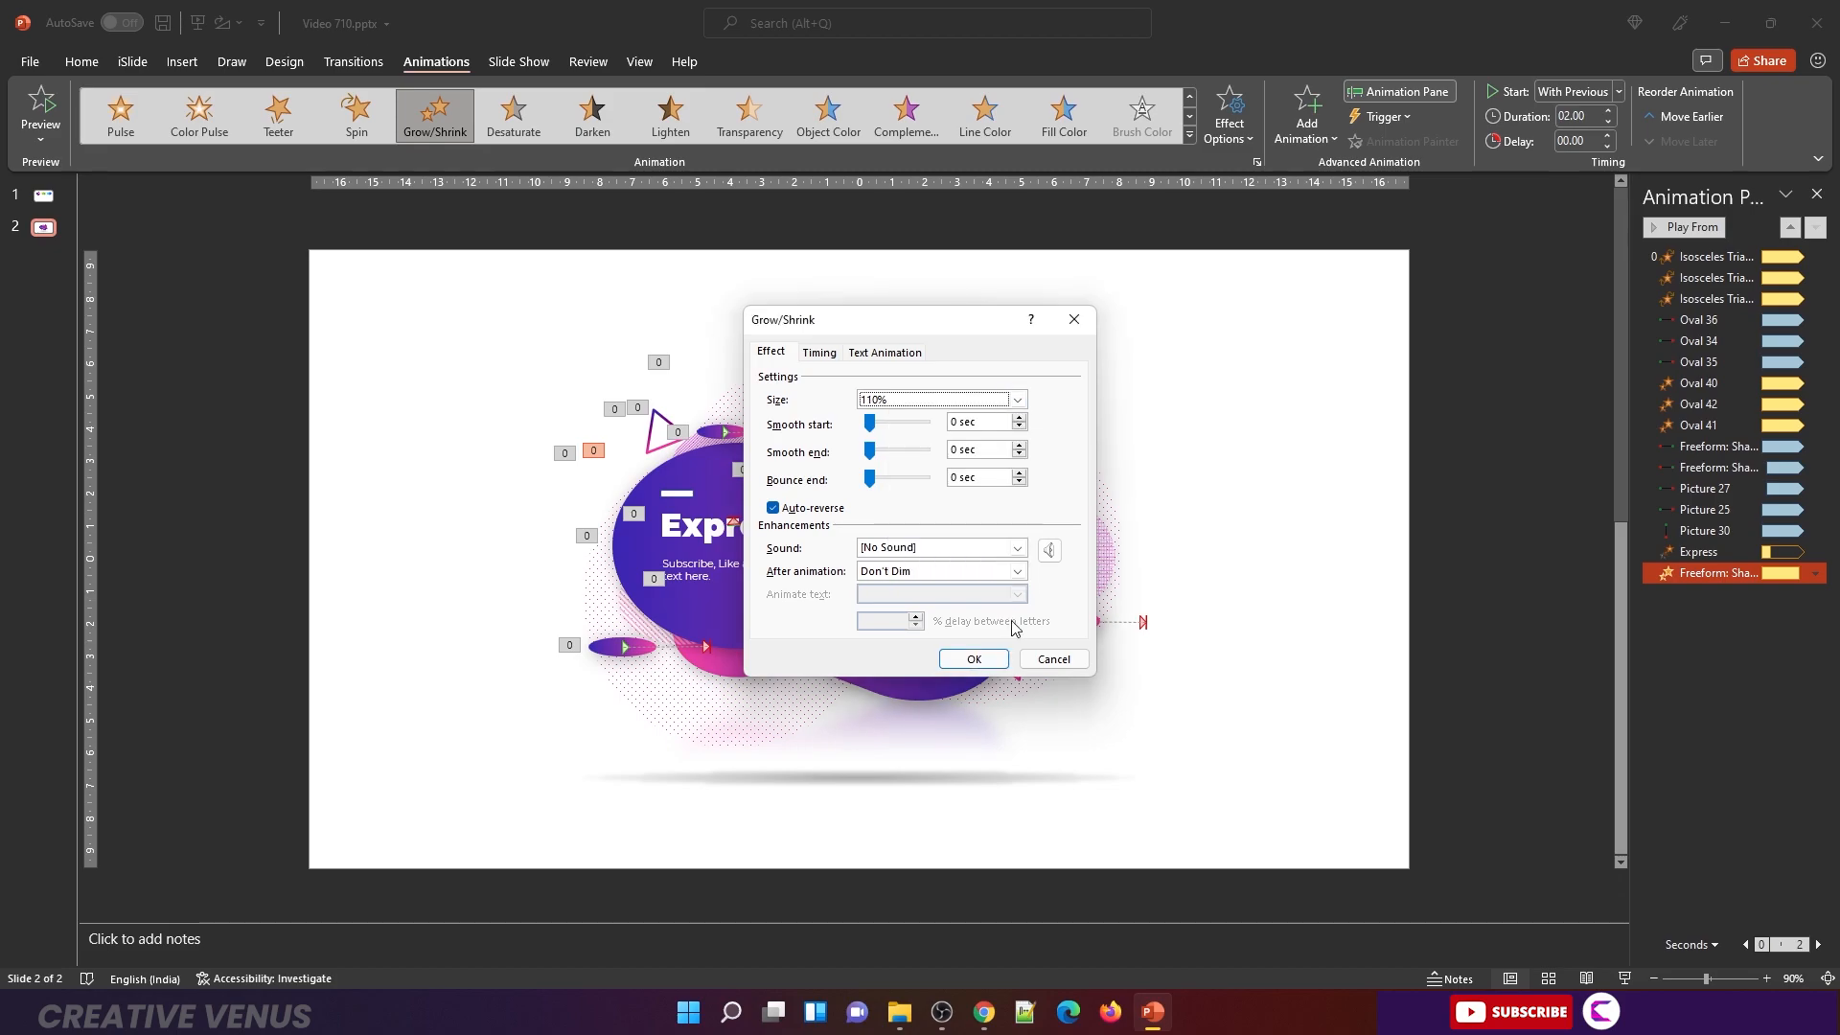
pyautogui.click(975, 661)
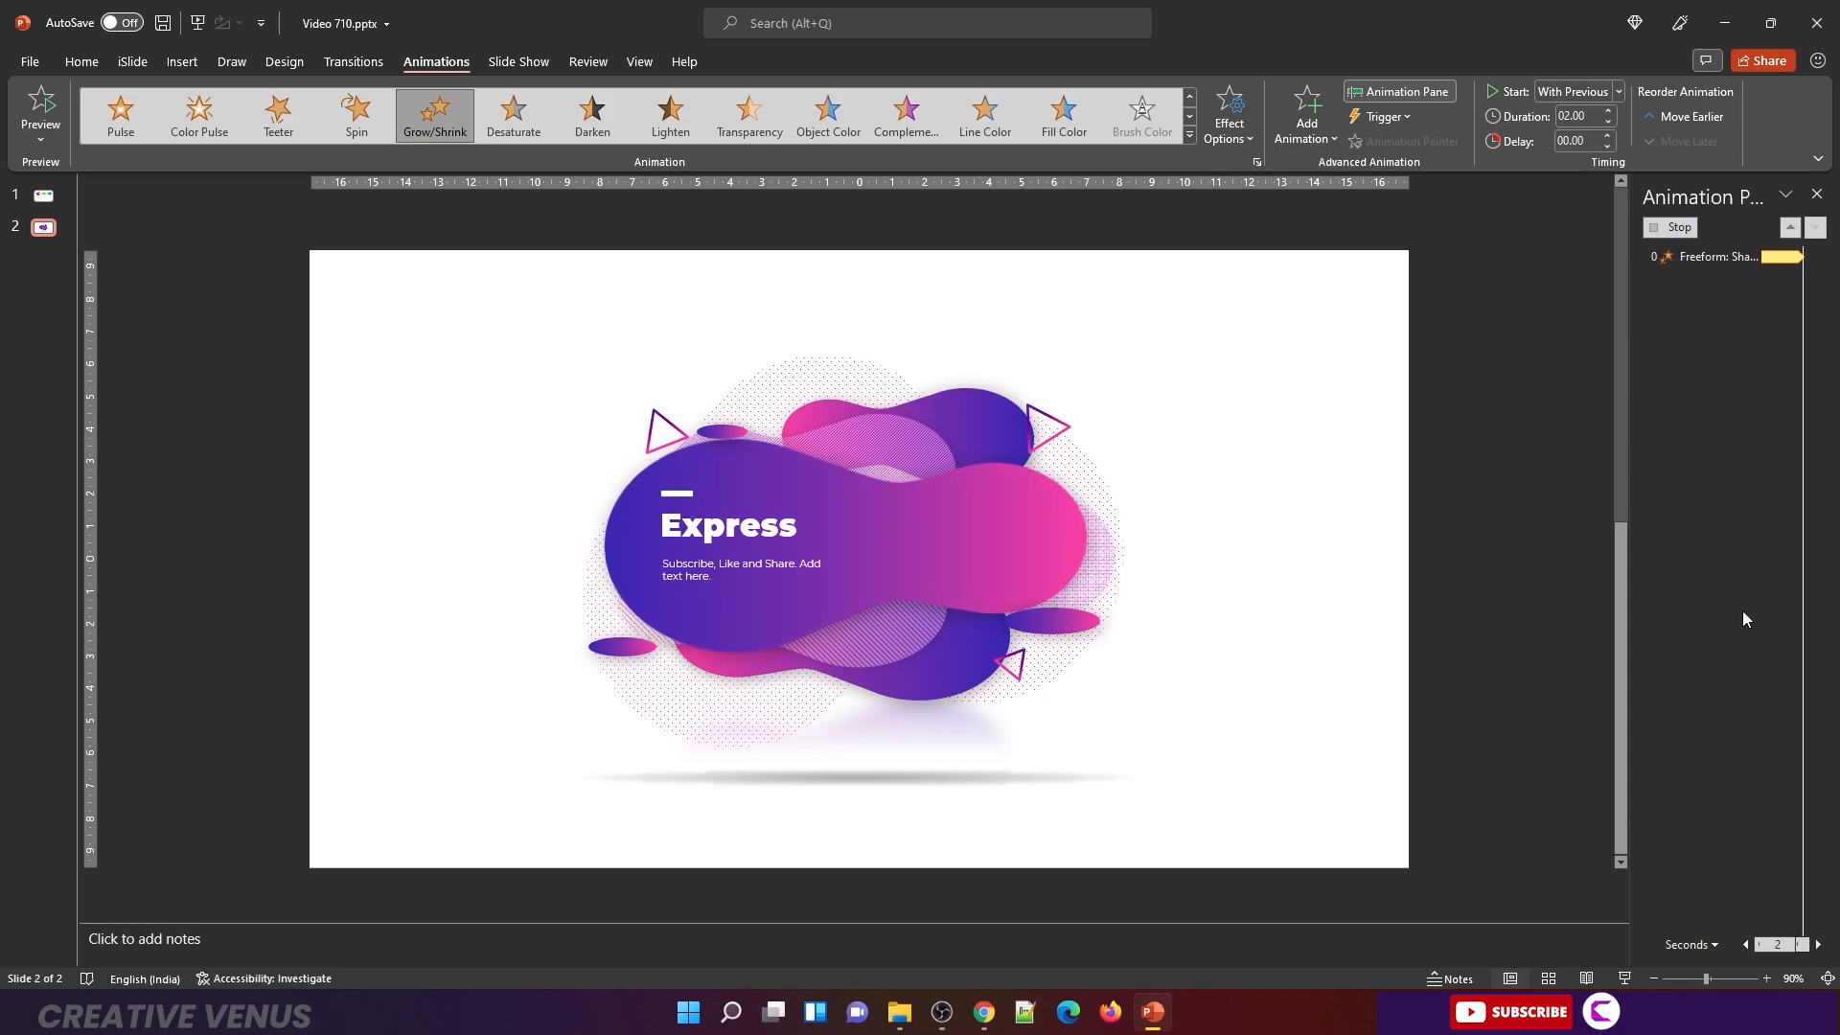
pyautogui.click(1610, 111)
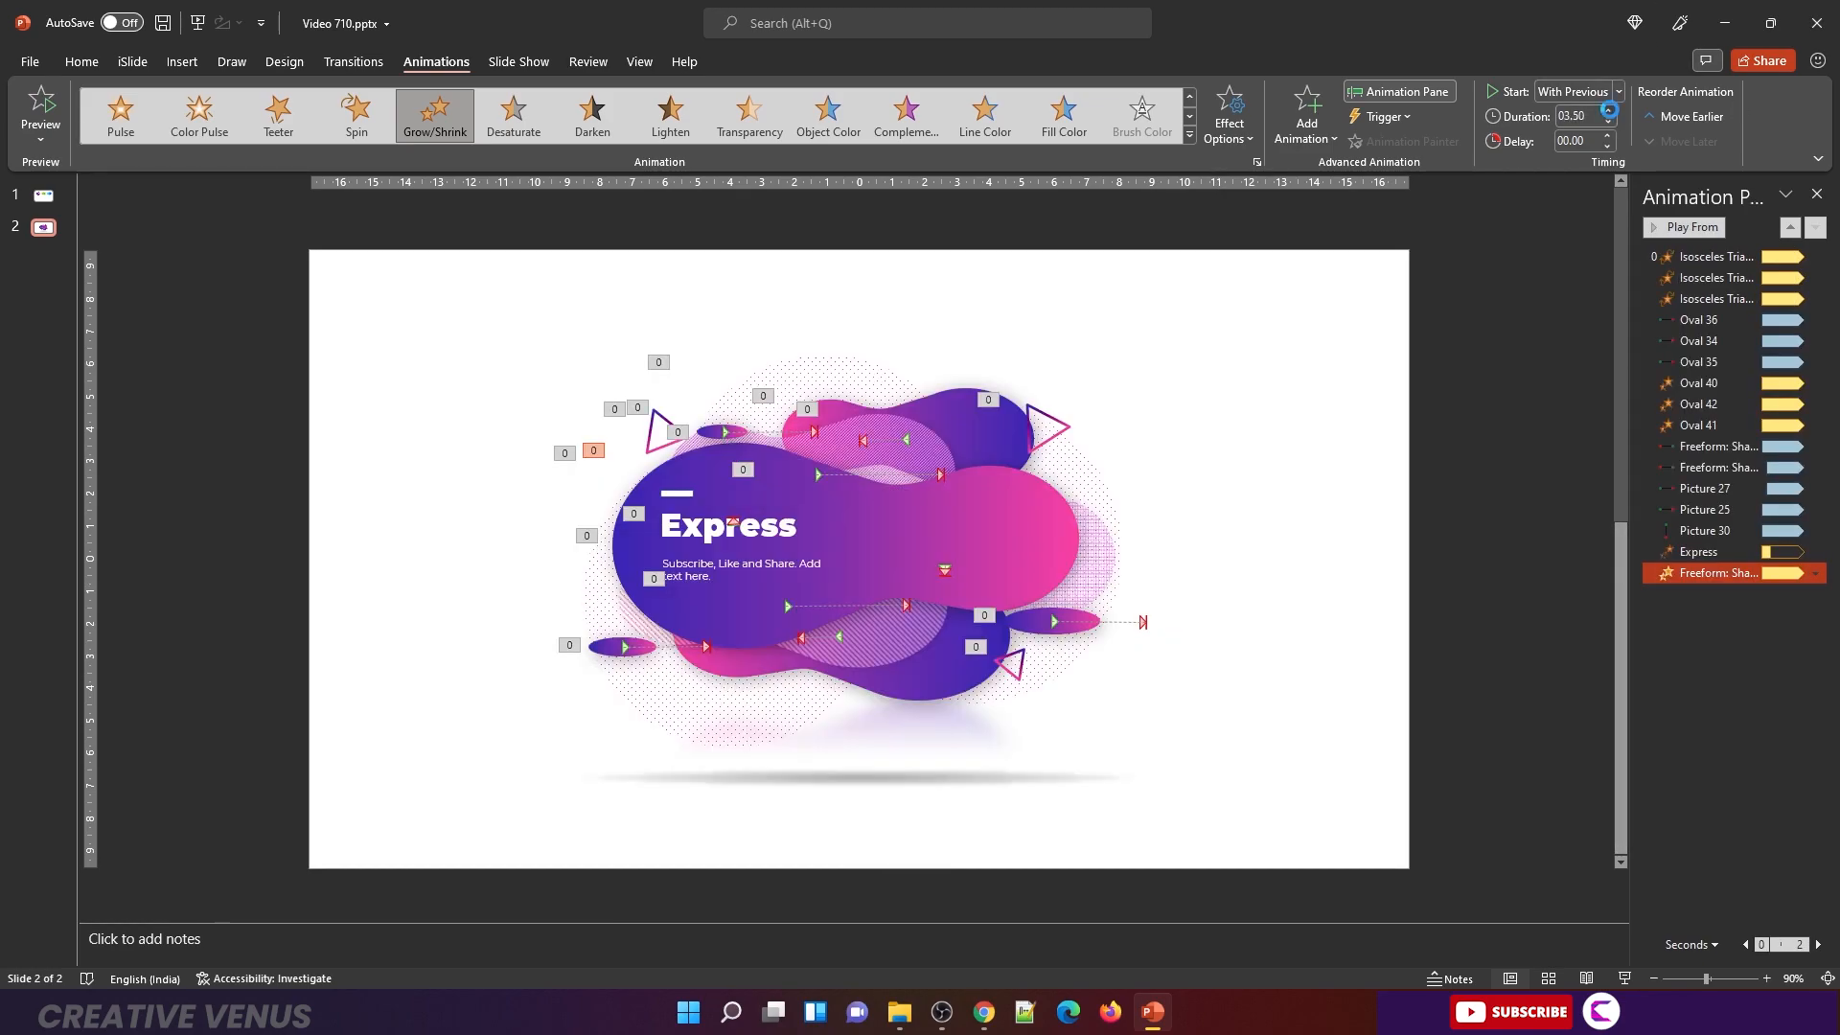